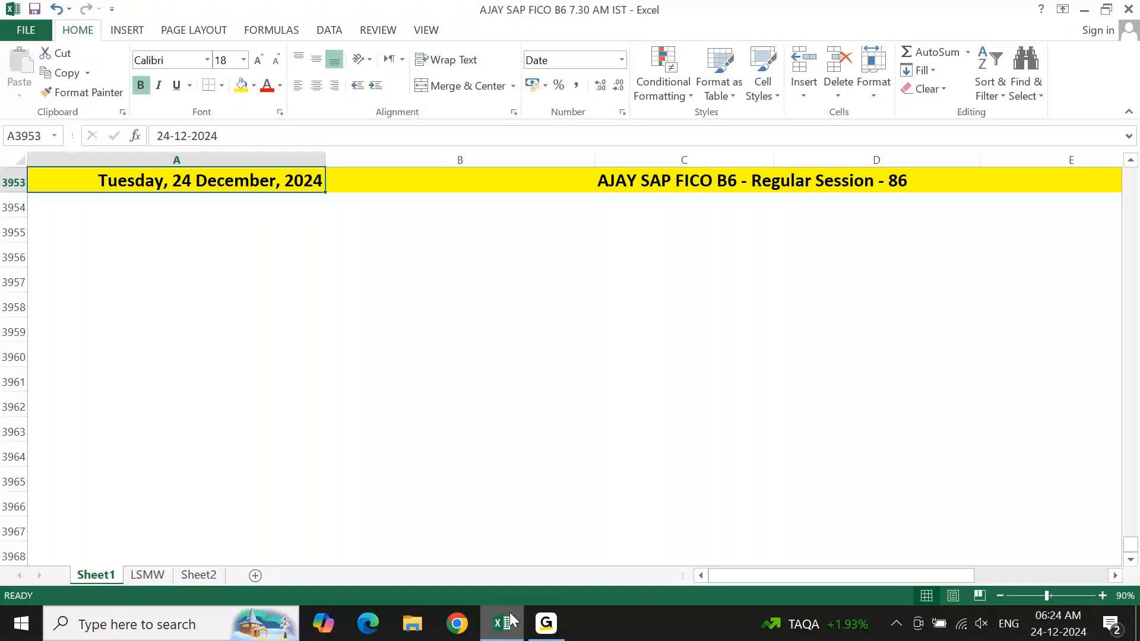
# Enter the heading "Bank Reconciliation:" in cell A3954, directly below the session date row.
pyautogui.press('Down')
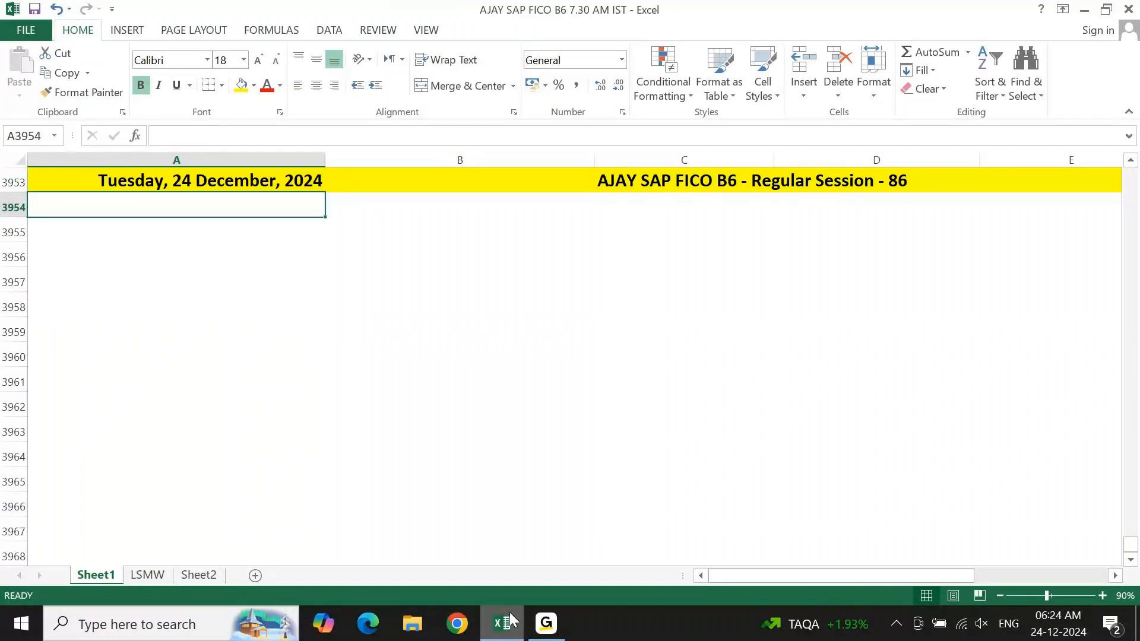
pyautogui.write('Bank Re')
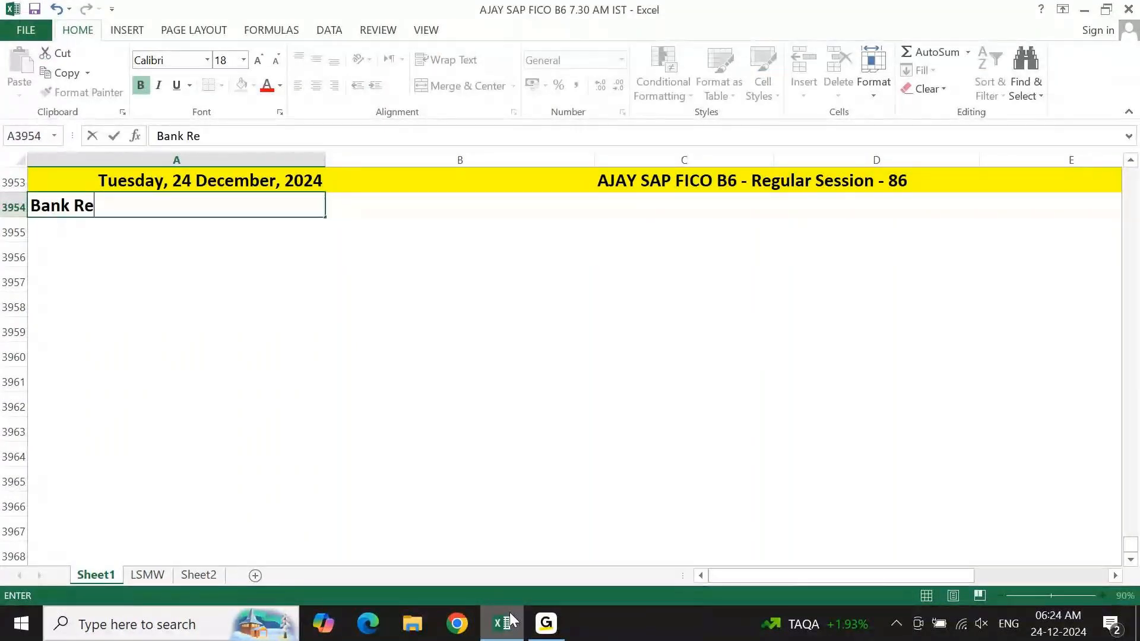
pyautogui.write('conciliation')
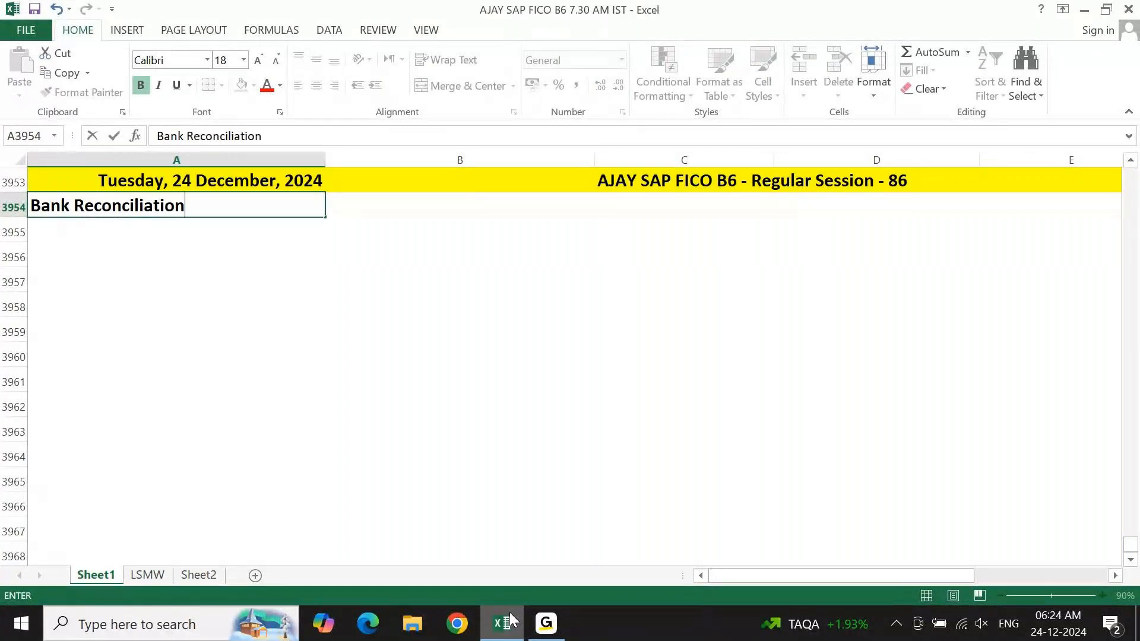
pyautogui.write(':')
pyautogui.press('Return')
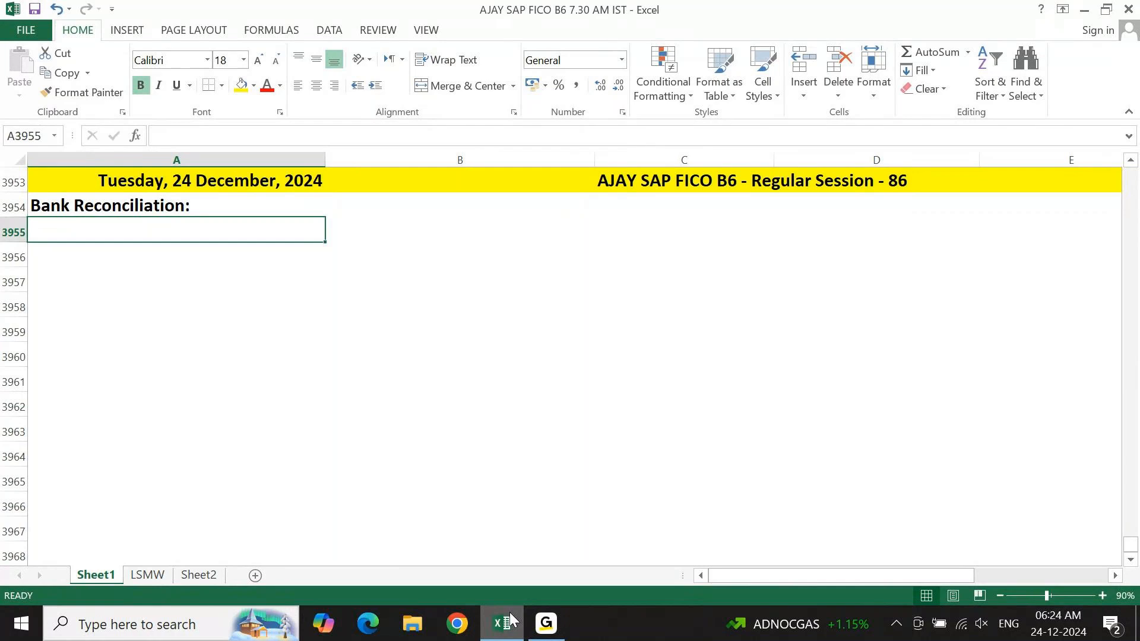
# List "MBS" in cell A3955 and "EBS" in cell A3956 under the Bank Reconciliation heading.
pyautogui.write('MBS')
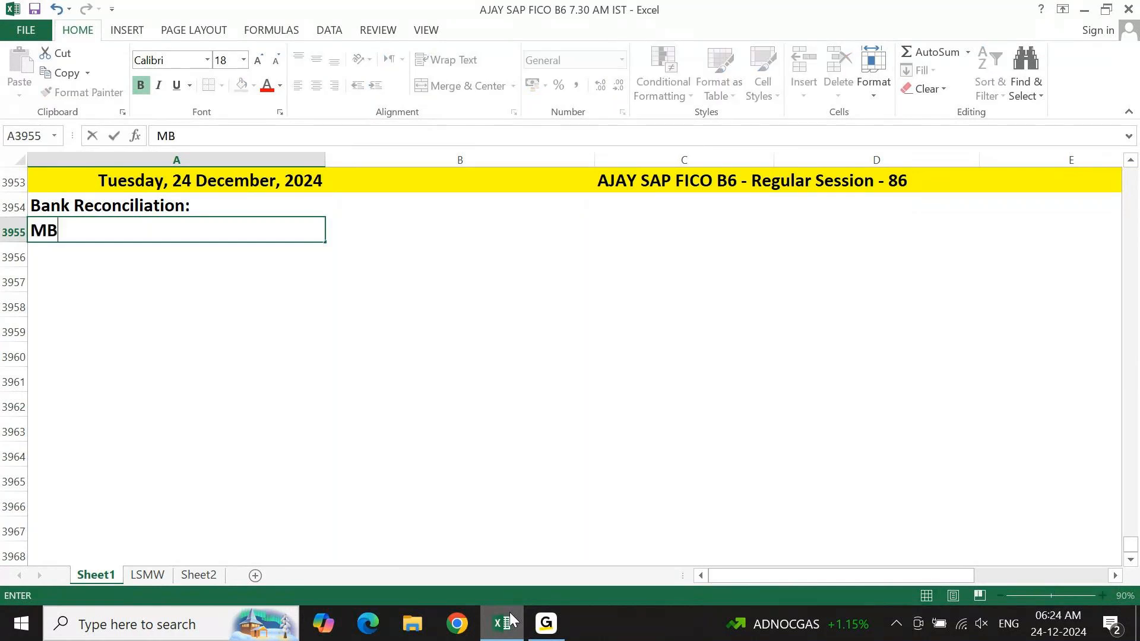
pyautogui.press('Return')
pyautogui.write('EBRS')
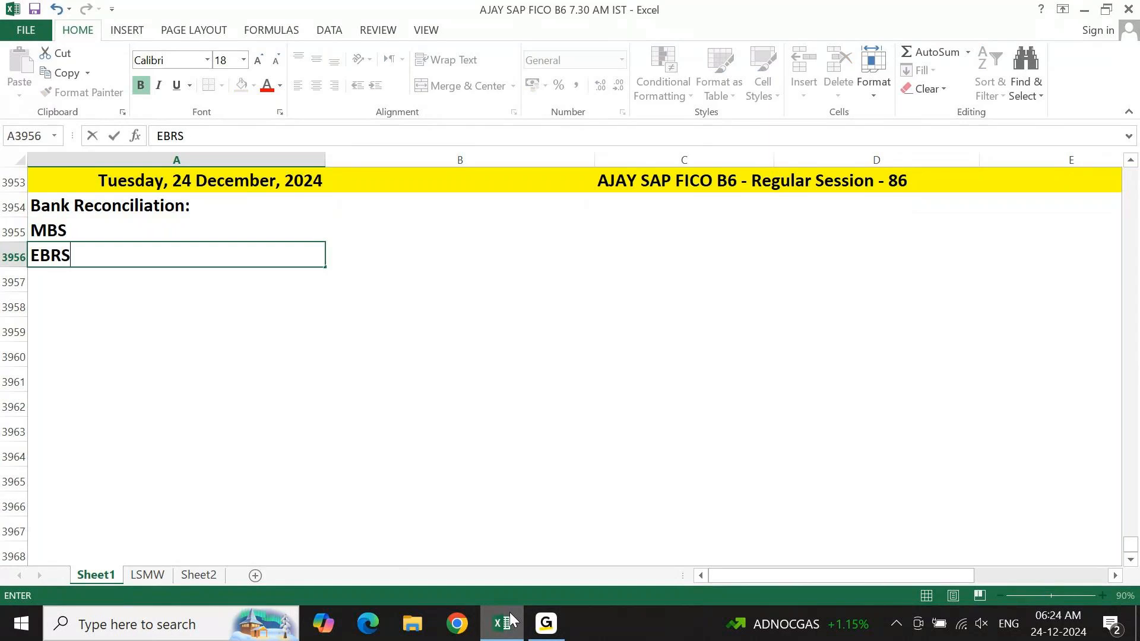
pyautogui.press('Return')
pyautogui.press('Up')
pyautogui.press('F2')
pyautogui.press('Left')
pyautogui.press('BackSpace')
pyautogui.press('Return')
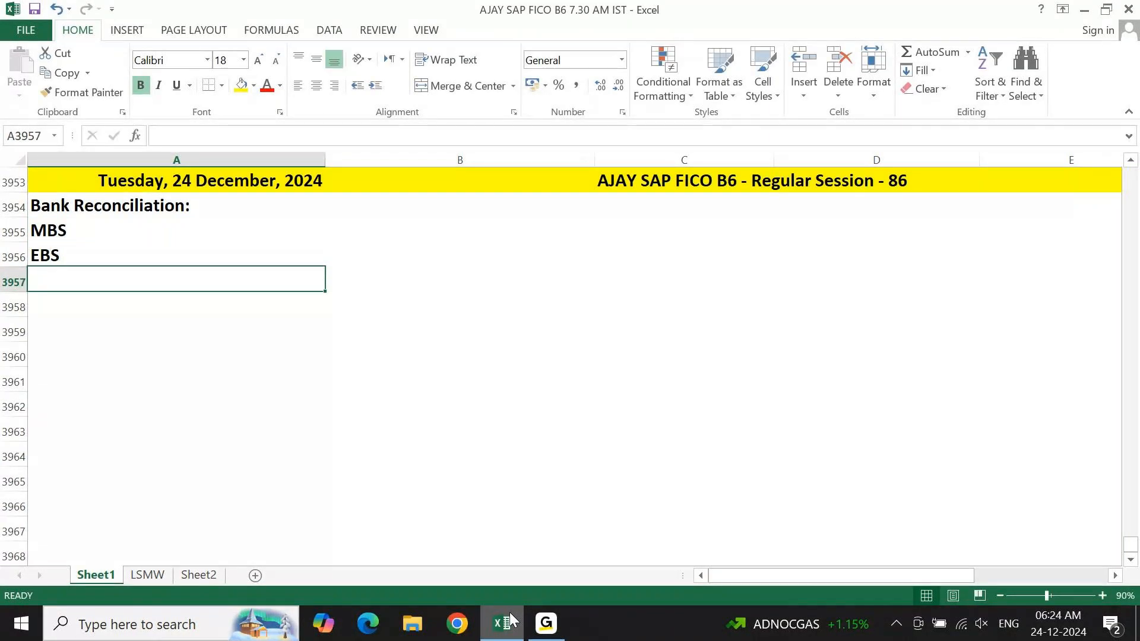
# Fill the MBS cell A3955 with the standard light green colour.
pyautogui.press('Up')
pyautogui.press('Up')
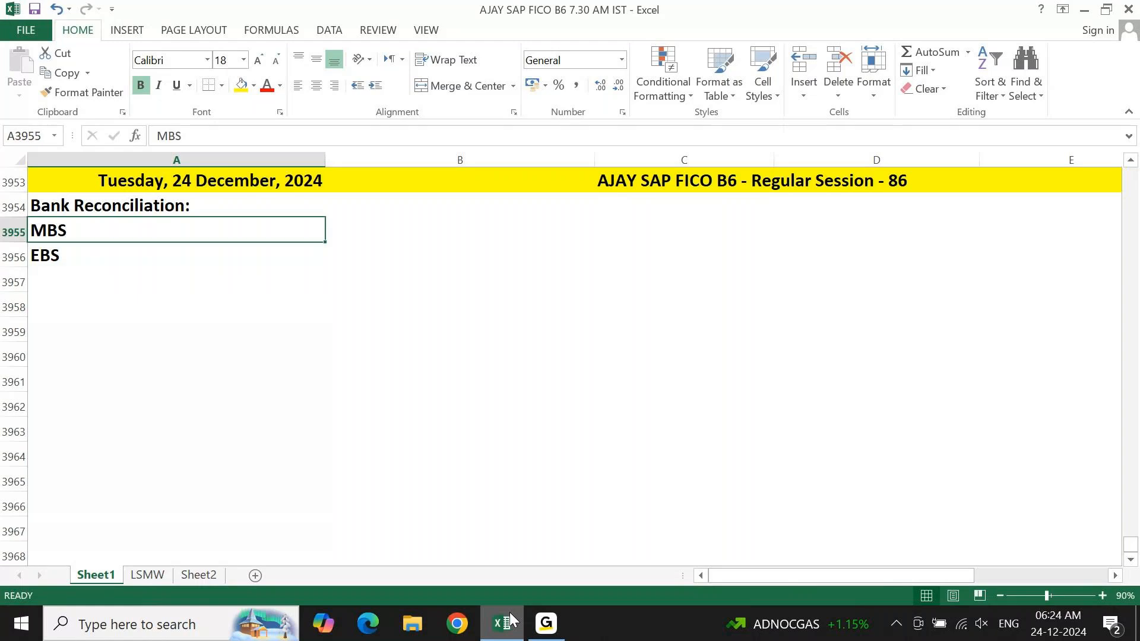
pyautogui.click(254, 85)
pyautogui.click(297, 217)
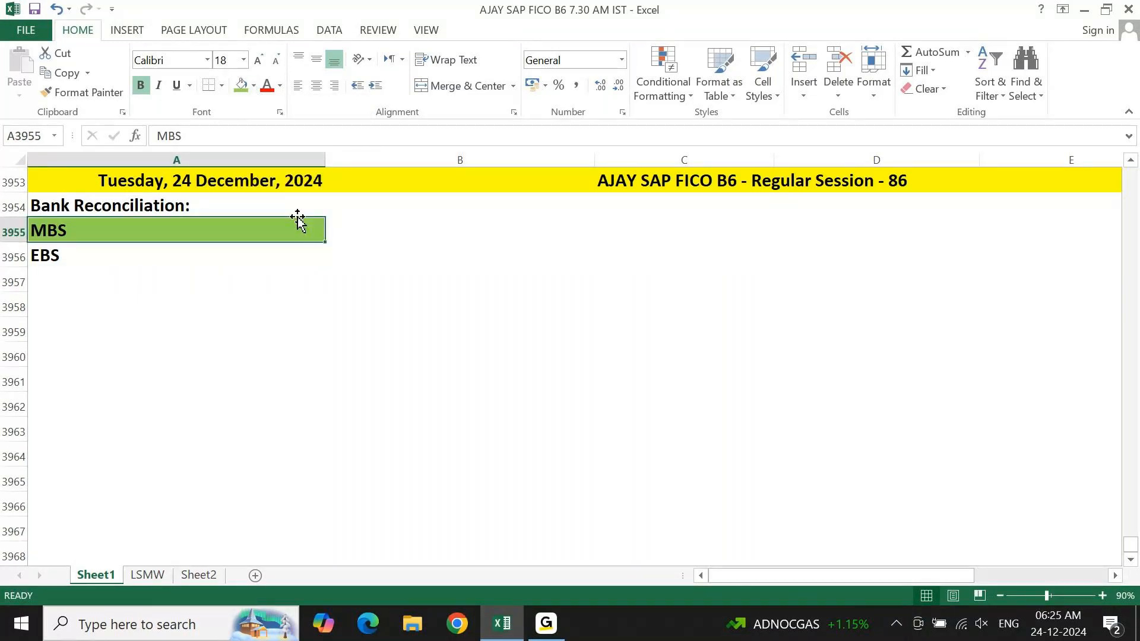
# Enter the subheading "Two types of entries in BRS in SAP" in cell A3958, leaving one blank row below EBS.
pyautogui.press('Down')
pyautogui.press('Down')
pyautogui.press('Down')
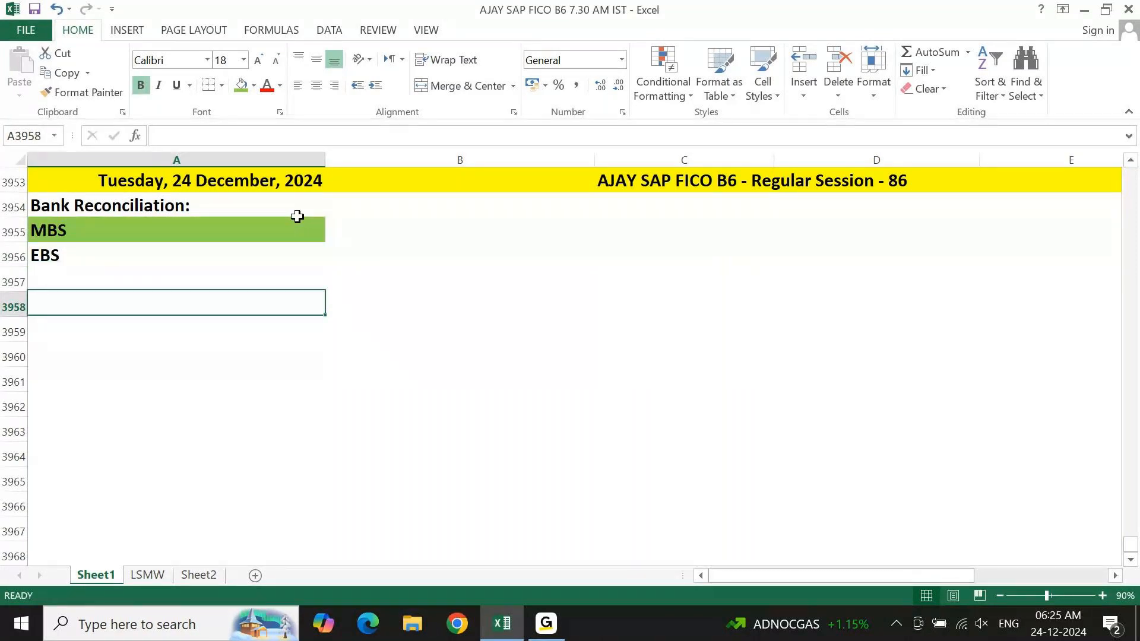
pyautogui.write('t')
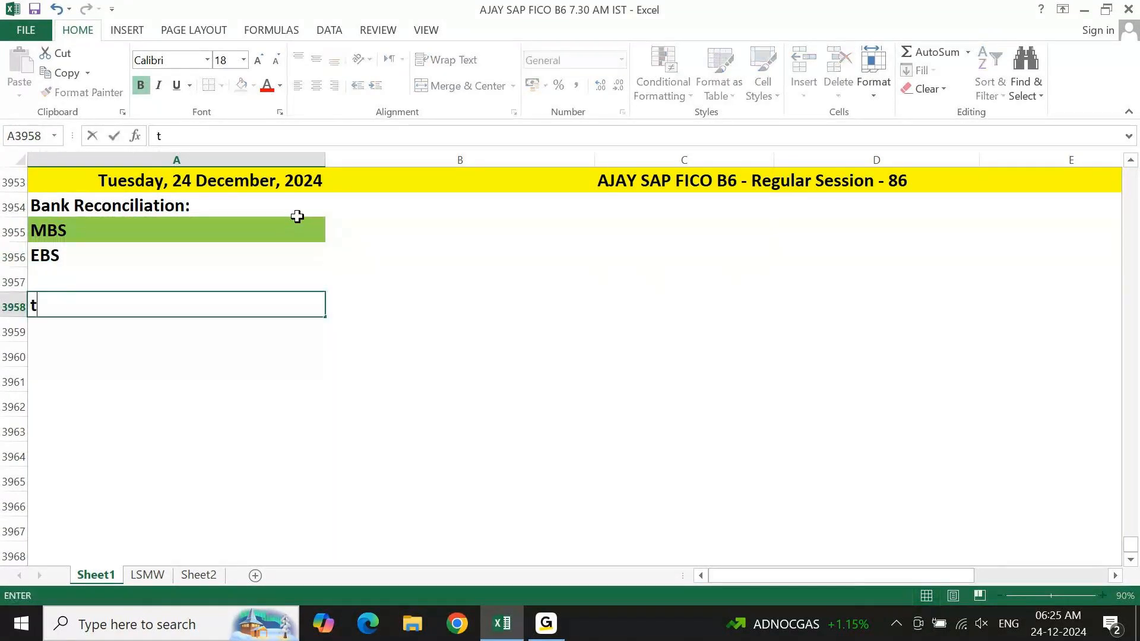
pyautogui.press('BackSpace')
pyautogui.write('Two types')
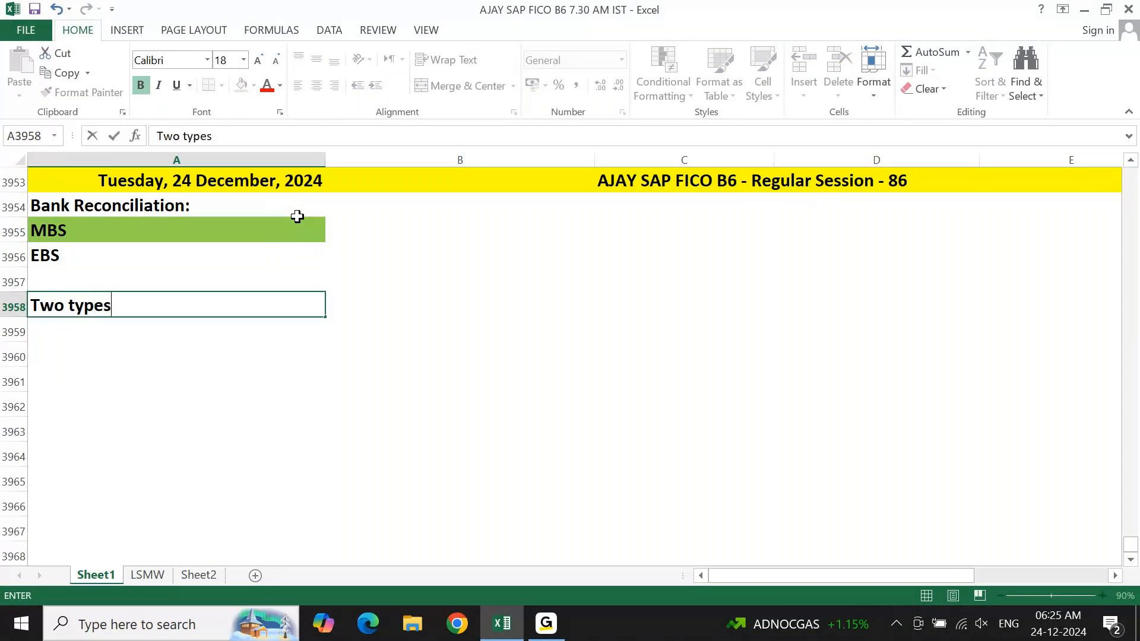
pyautogui.write(' of entries in ')
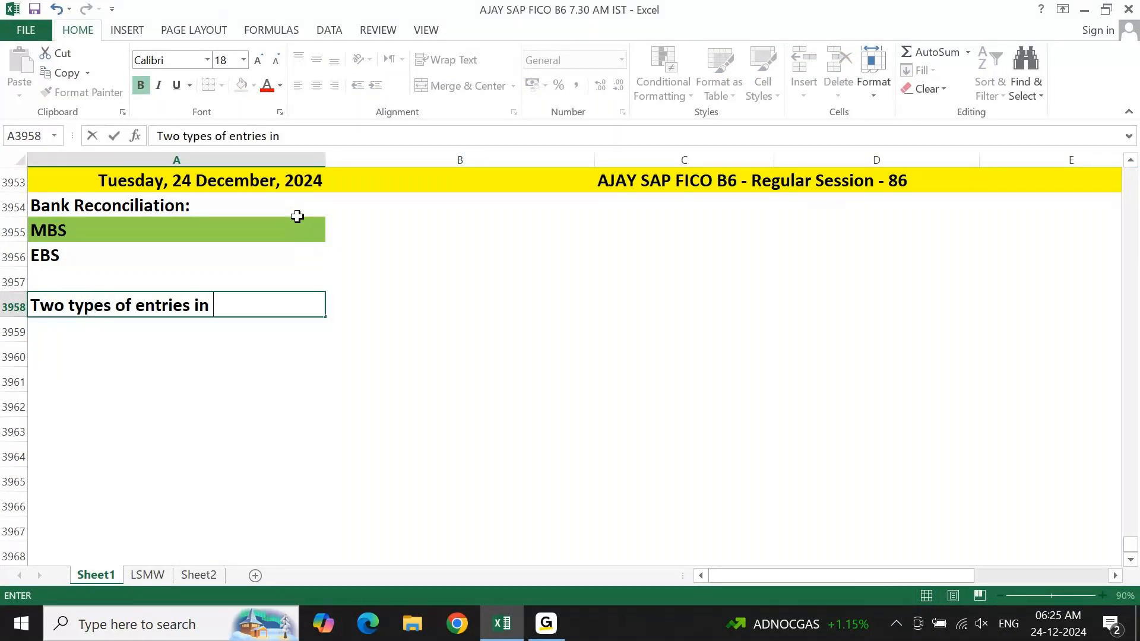
pyautogui.write('BRS in SAP')
pyautogui.press('Return')
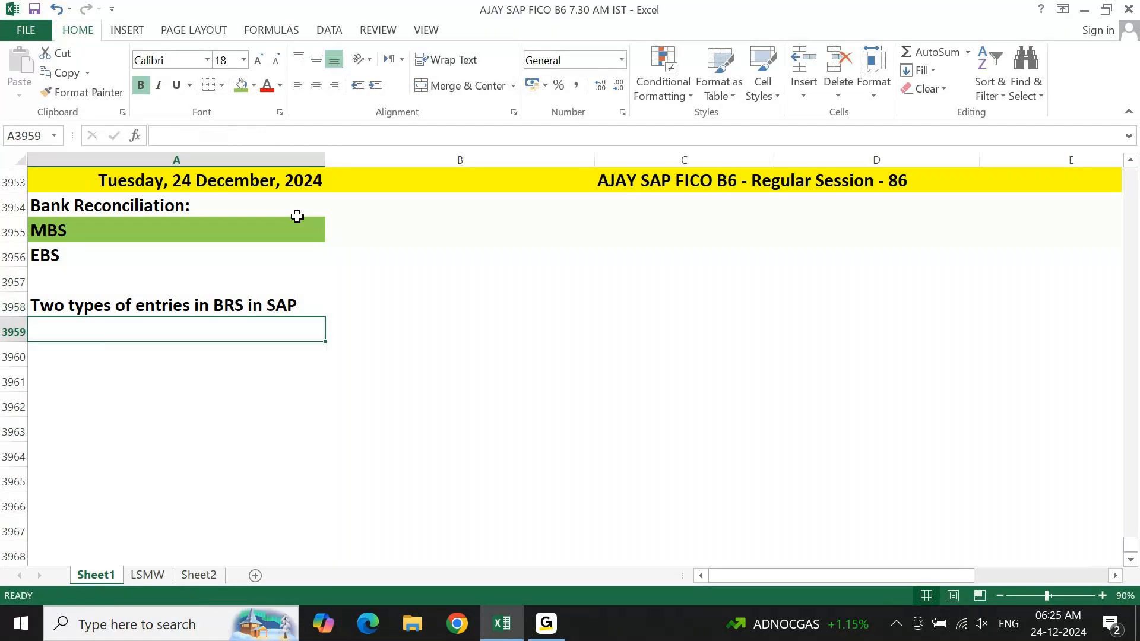
# Fill the subheading cell A3958 with the lightest gold theme colour.
pyautogui.press('Up')
pyautogui.click(254, 85)
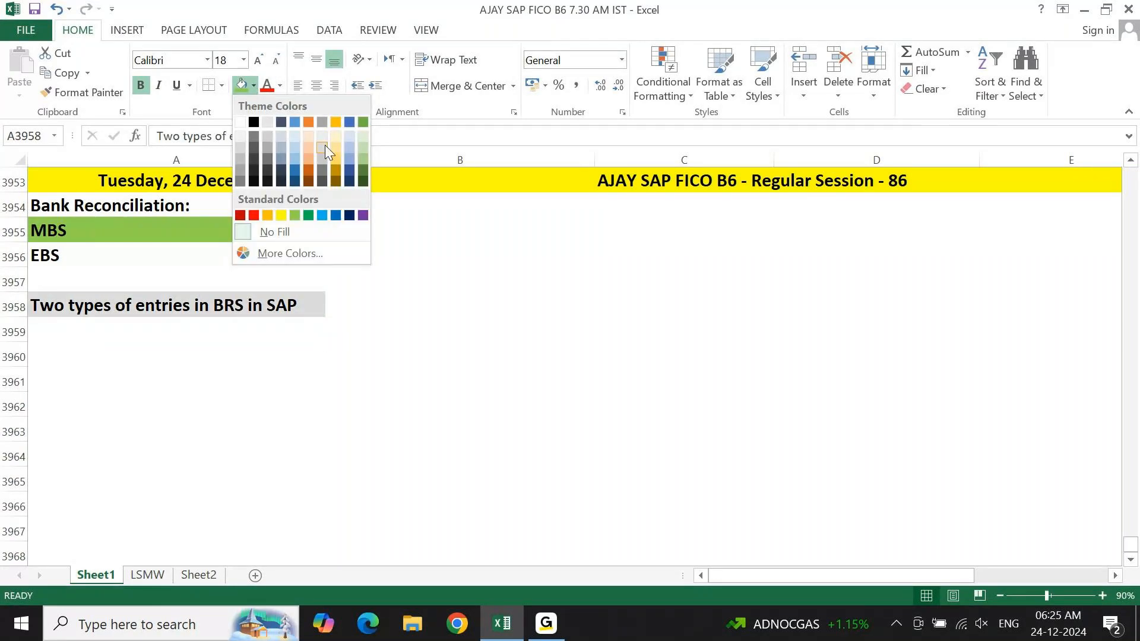
pyautogui.click(333, 140)
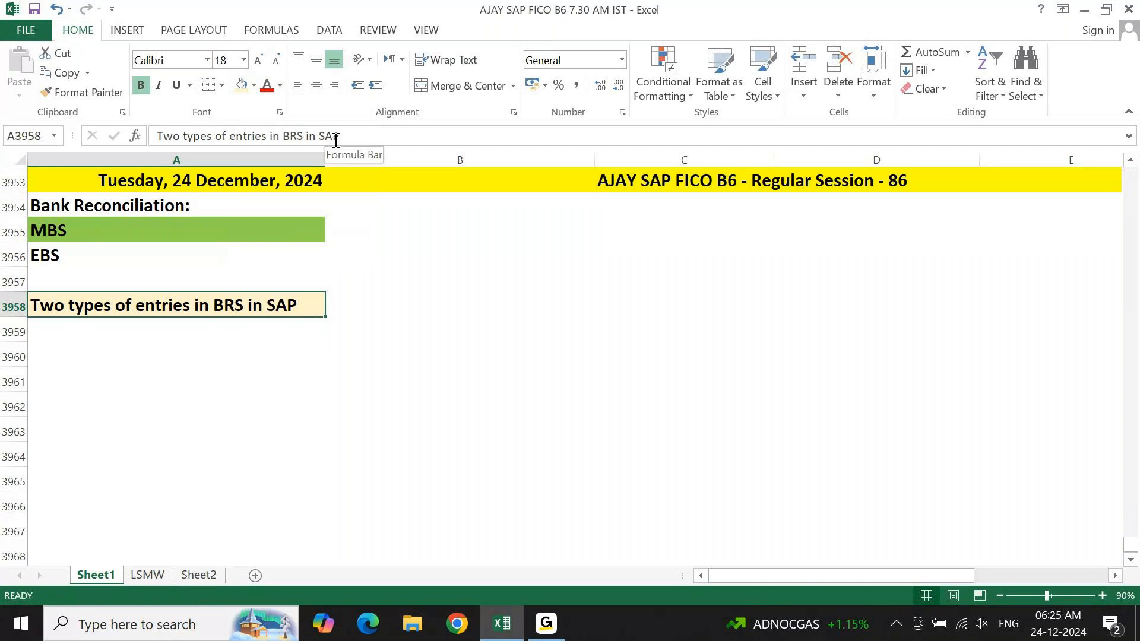
# List "1. Direct Entry" in cell A3959 and "2. Clearing Entry" in cell A3960 below the subheading.
pyautogui.press('Down')
pyautogui.write('1. Direct n')
pyautogui.press('BackSpace')
pyautogui.write('ENtr')
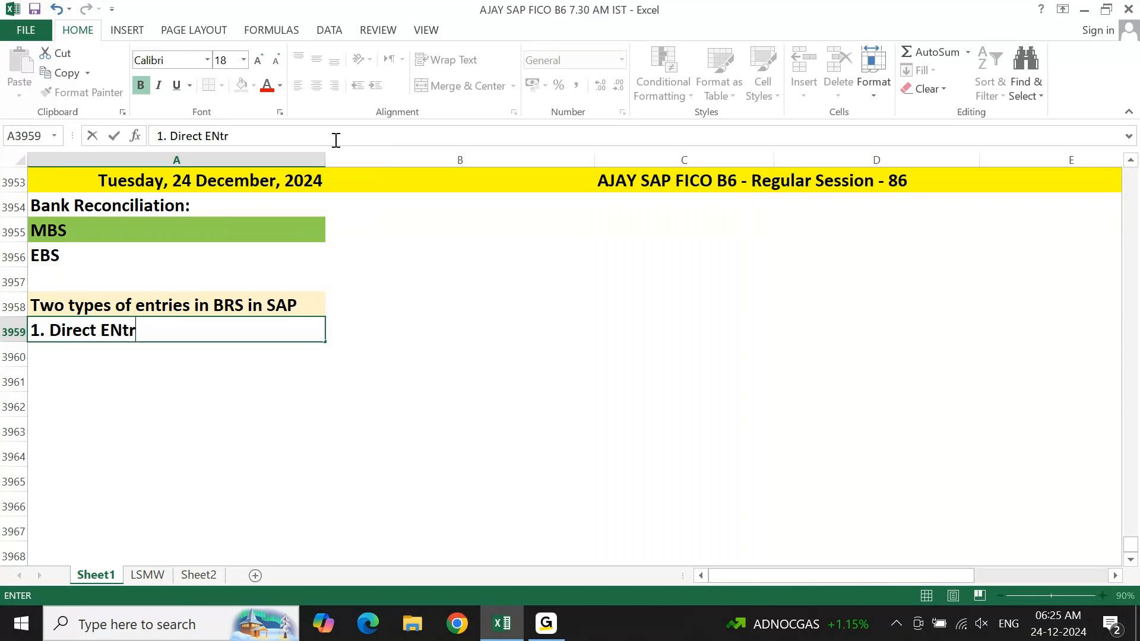
pyautogui.write('y')
pyautogui.press('Return')
pyautogui.write('2. CLearinf')
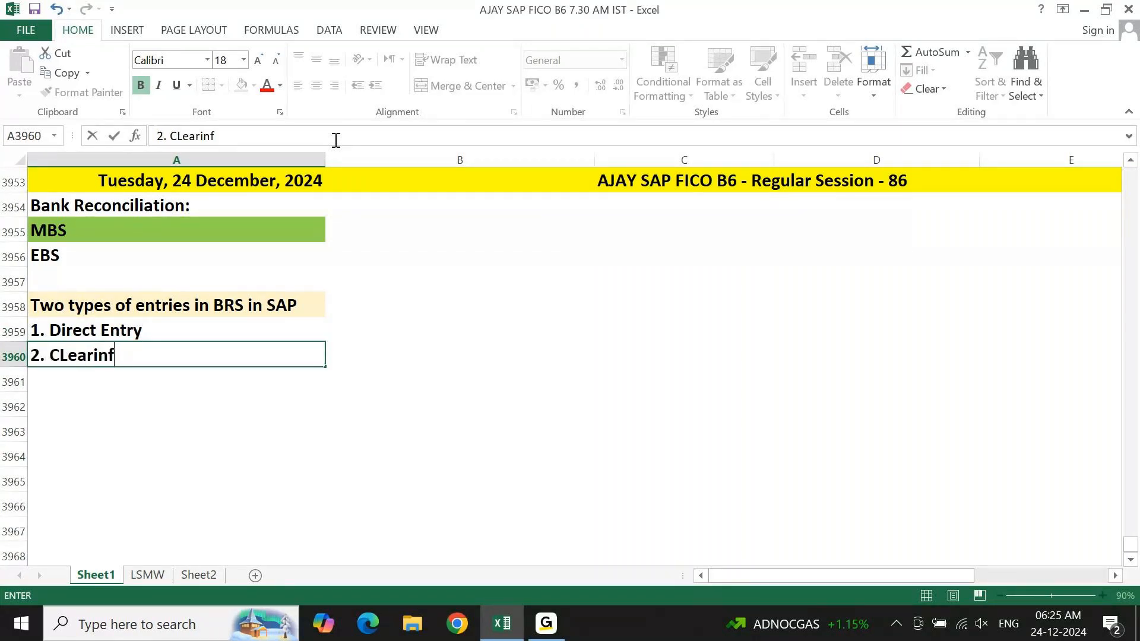
pyautogui.press('BackSpace')
pyautogui.write('g Entry')
pyautogui.press('Return')
# Put a thick box border around the subheading and its two entry types, cells A3958 to A3960.
pyautogui.press('Up')
pyautogui.press('Up')
pyautogui.press('Up')
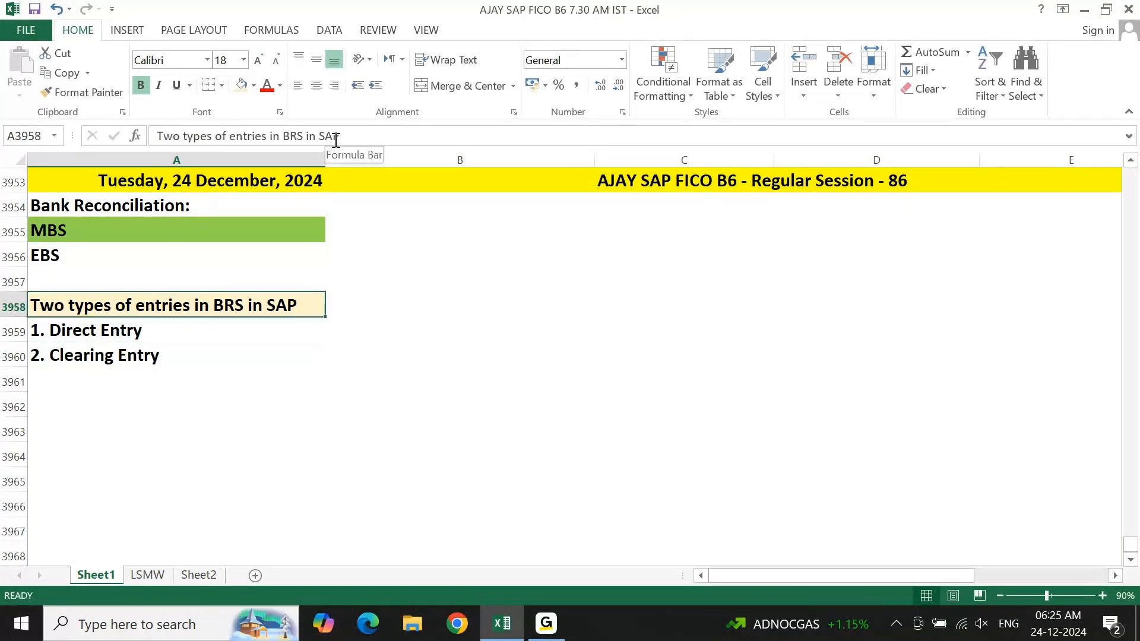
pyautogui.hotkey('shift', 'Down')
pyautogui.hotkey('shift', 'Down')
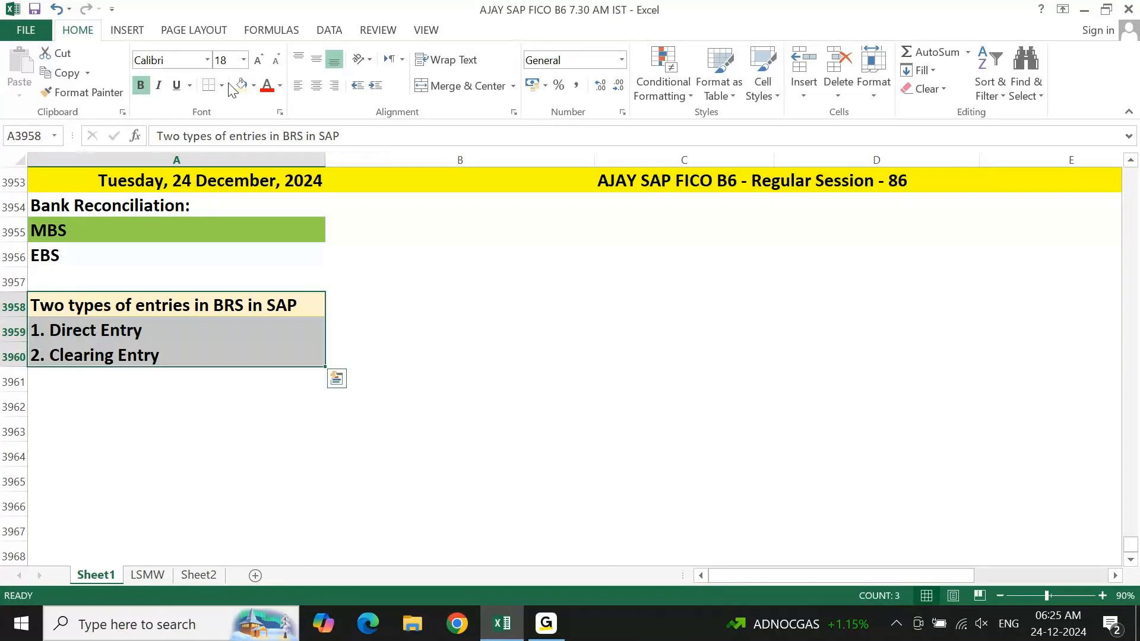
pyautogui.click(222, 85)
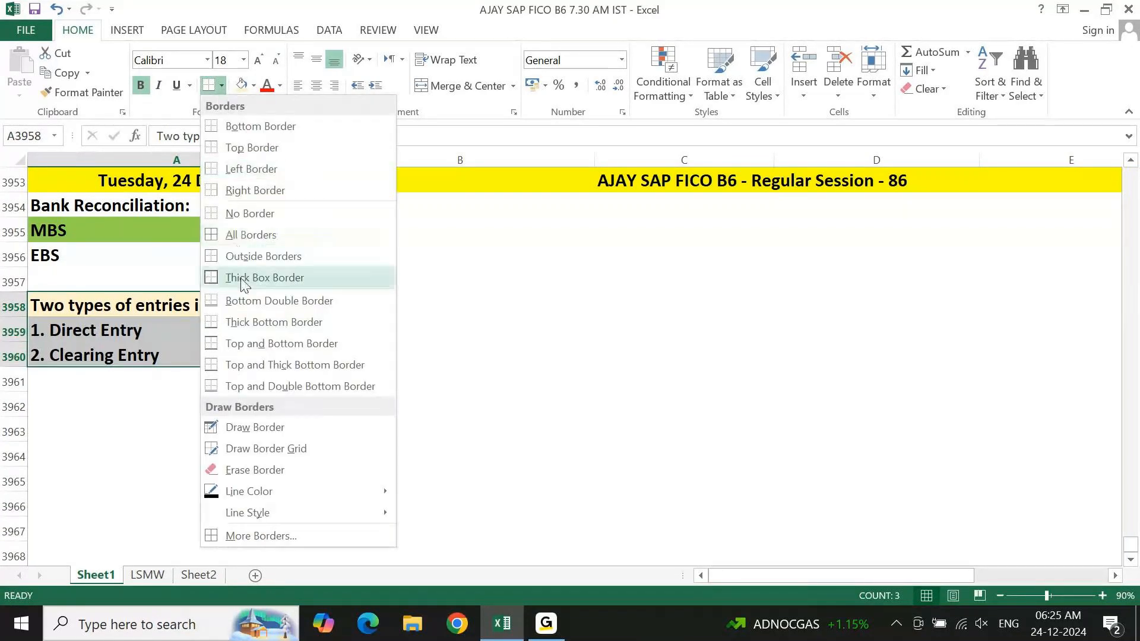
pyautogui.click(265, 278)
pyautogui.click(381, 303)
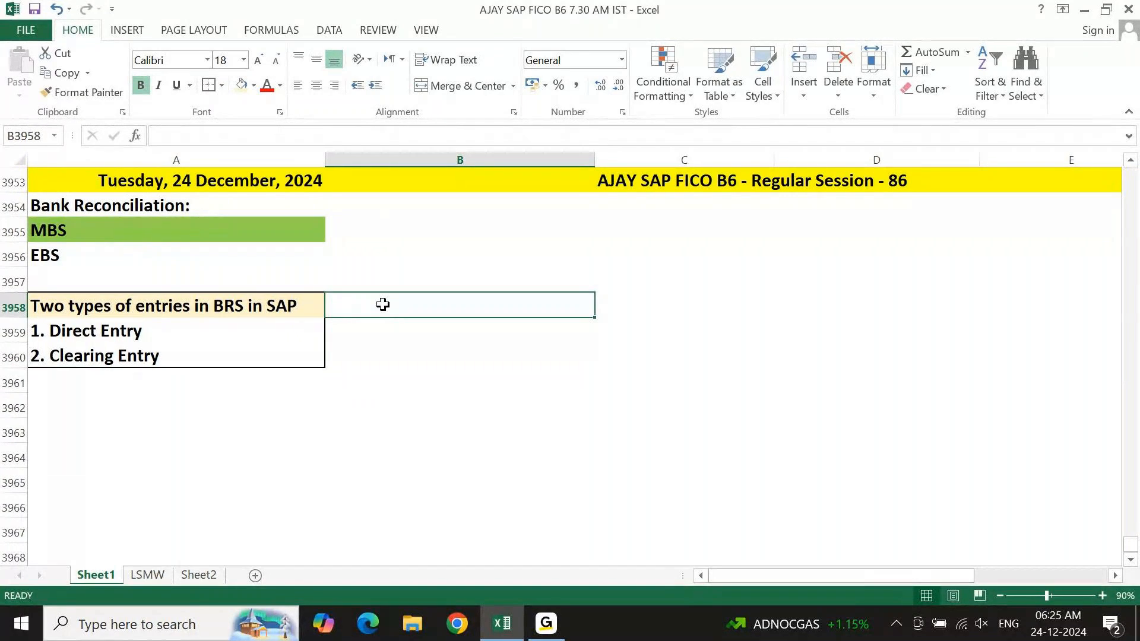
pyautogui.press('Left')
pyautogui.press('Down')
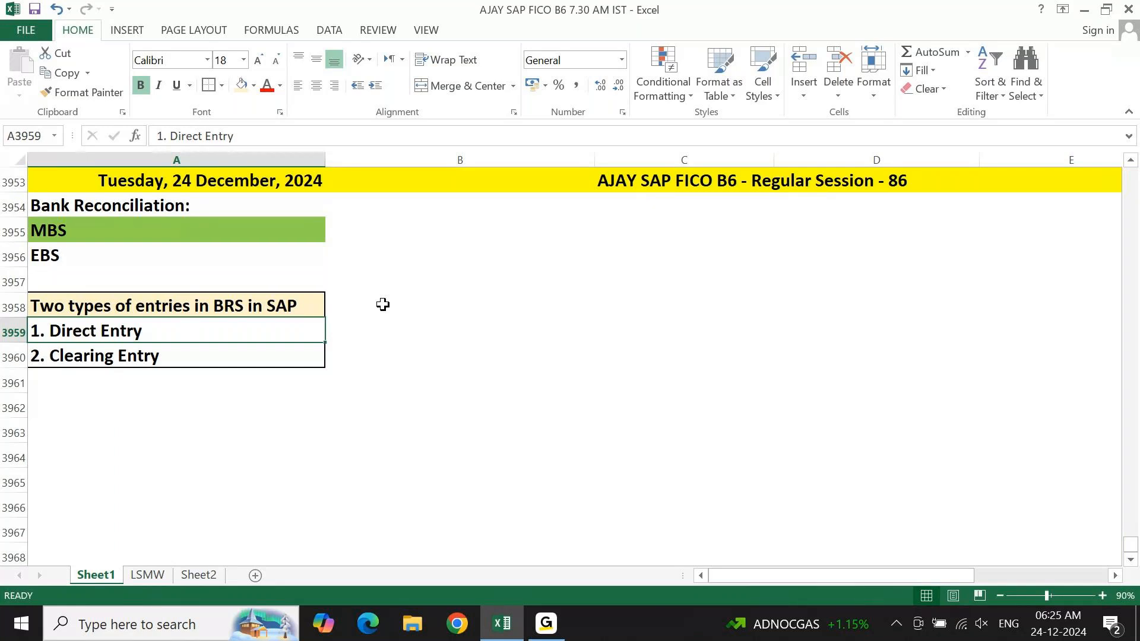
pyautogui.press('Down')
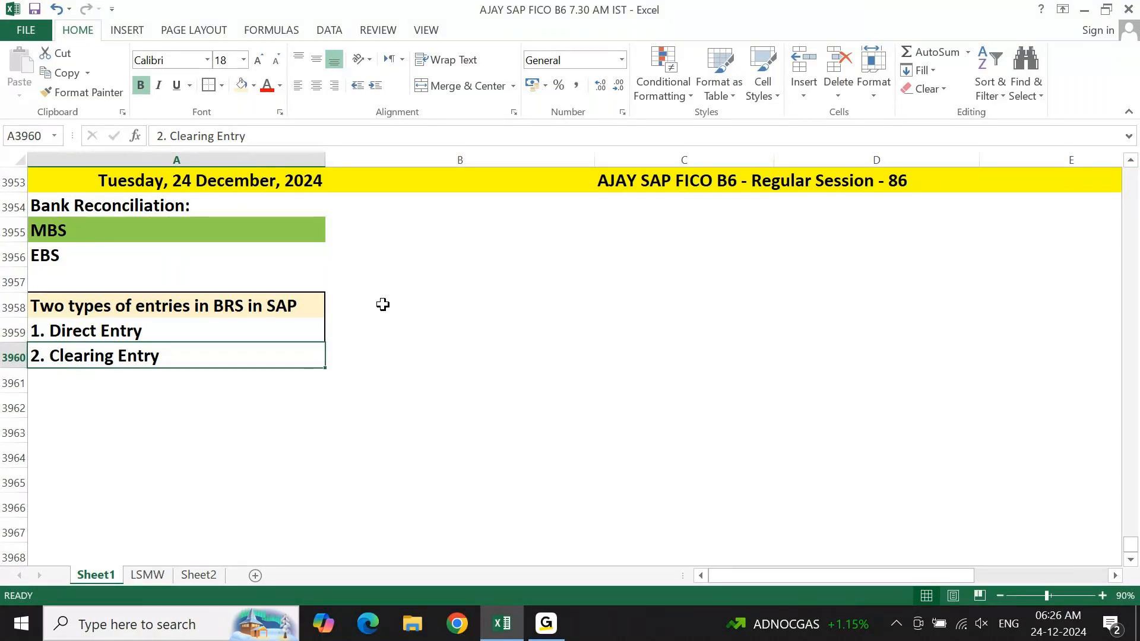
pyautogui.press('Up')
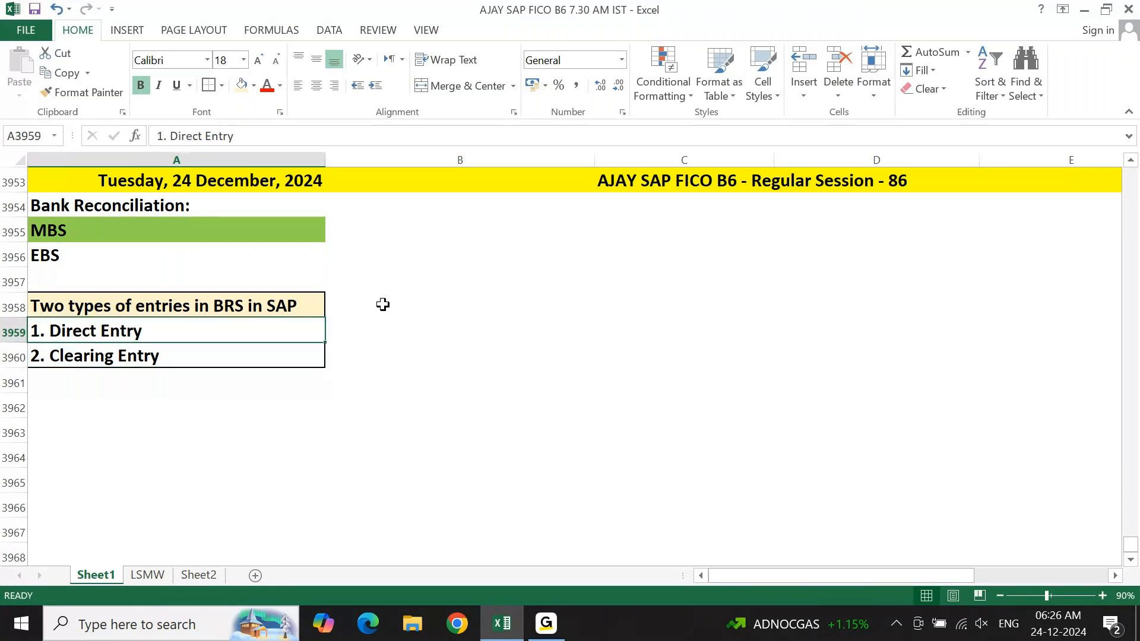
pyautogui.press('Up')
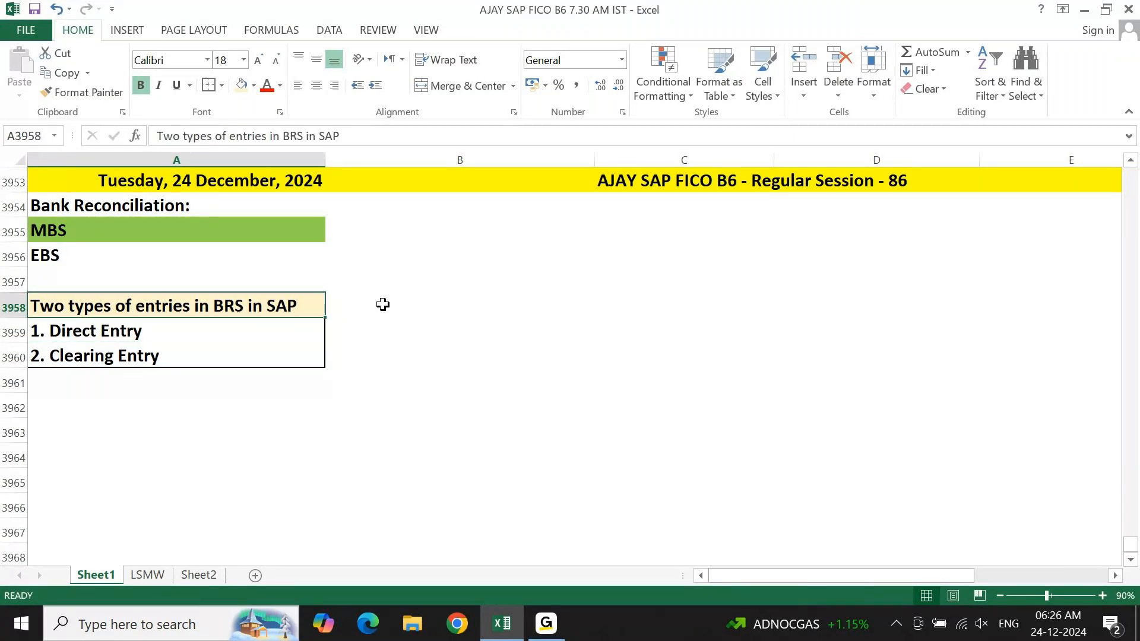
pyautogui.press('Down')
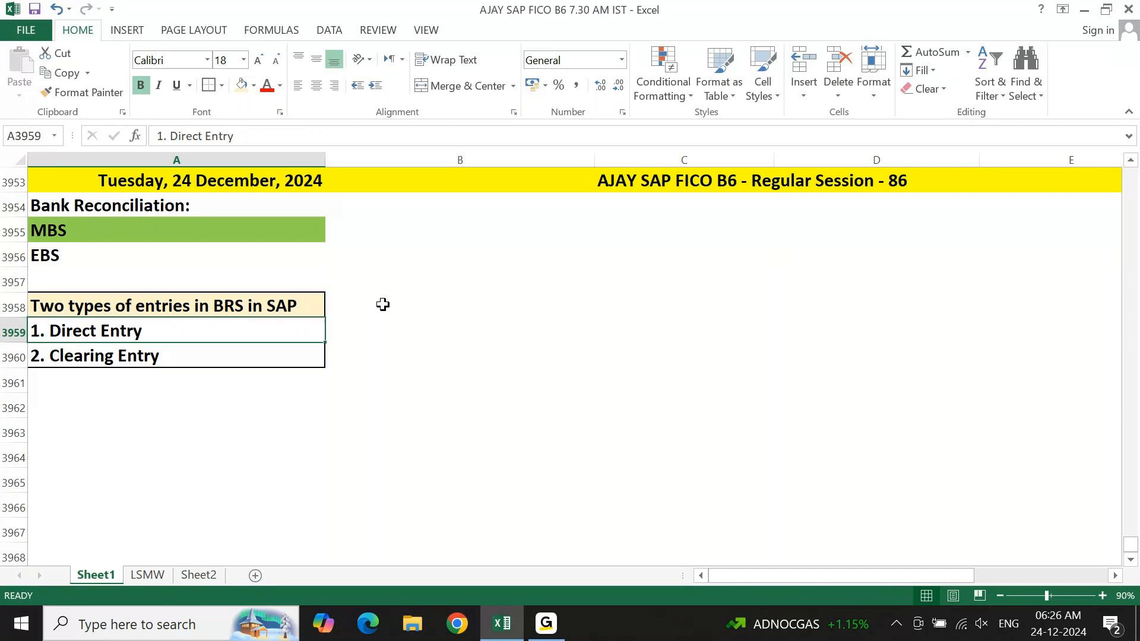
pyautogui.press('Down')
pyautogui.press('Up')
# Write the explanation "We will give Debit & Credit Manually." in cell B3959, beside 1. Direct Entry.
pyautogui.press('Right')
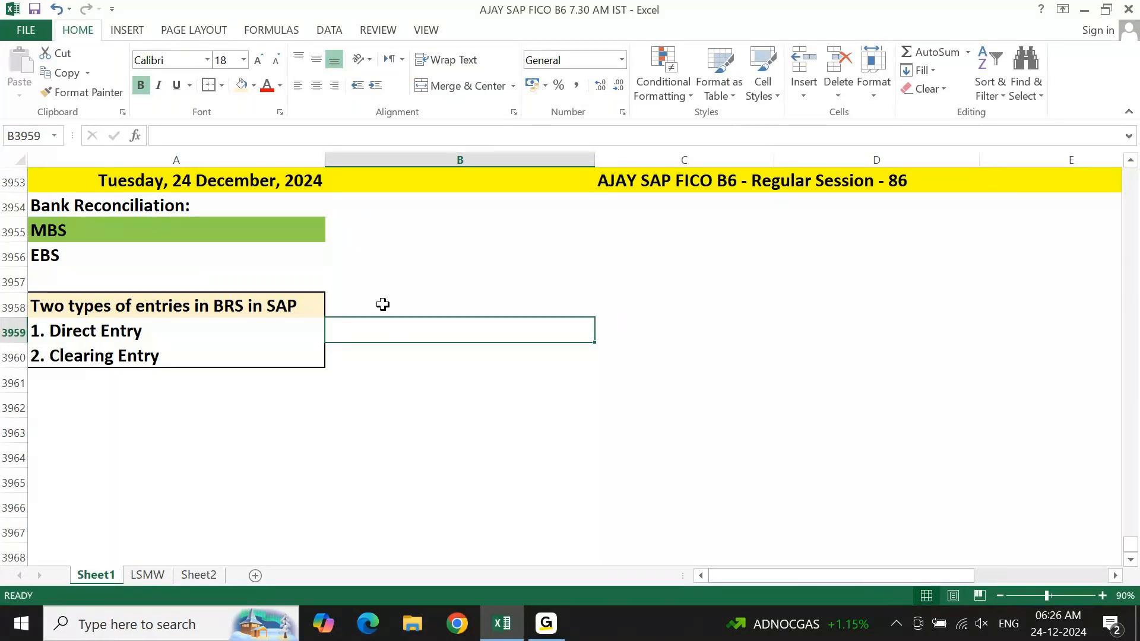
pyautogui.press('Down')
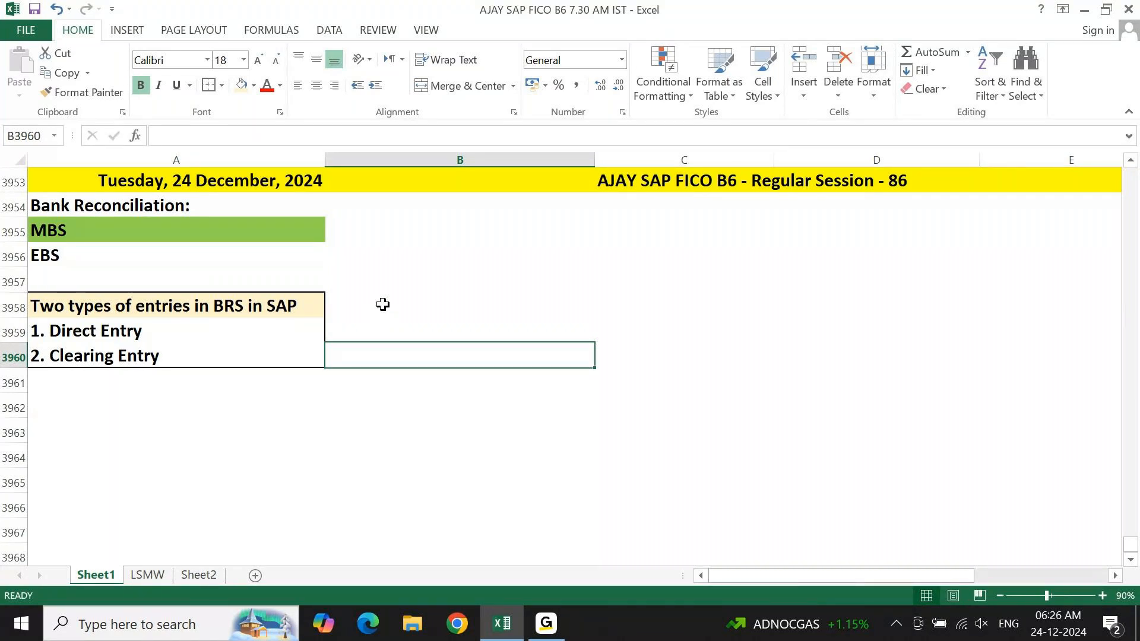
pyautogui.press('Up')
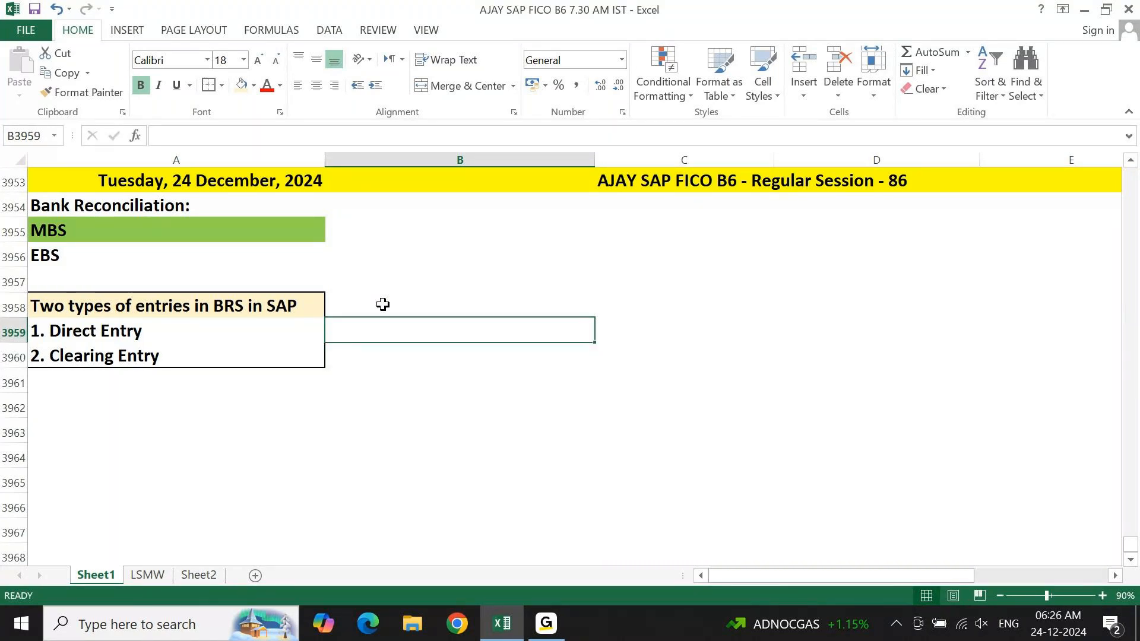
pyautogui.write('W')
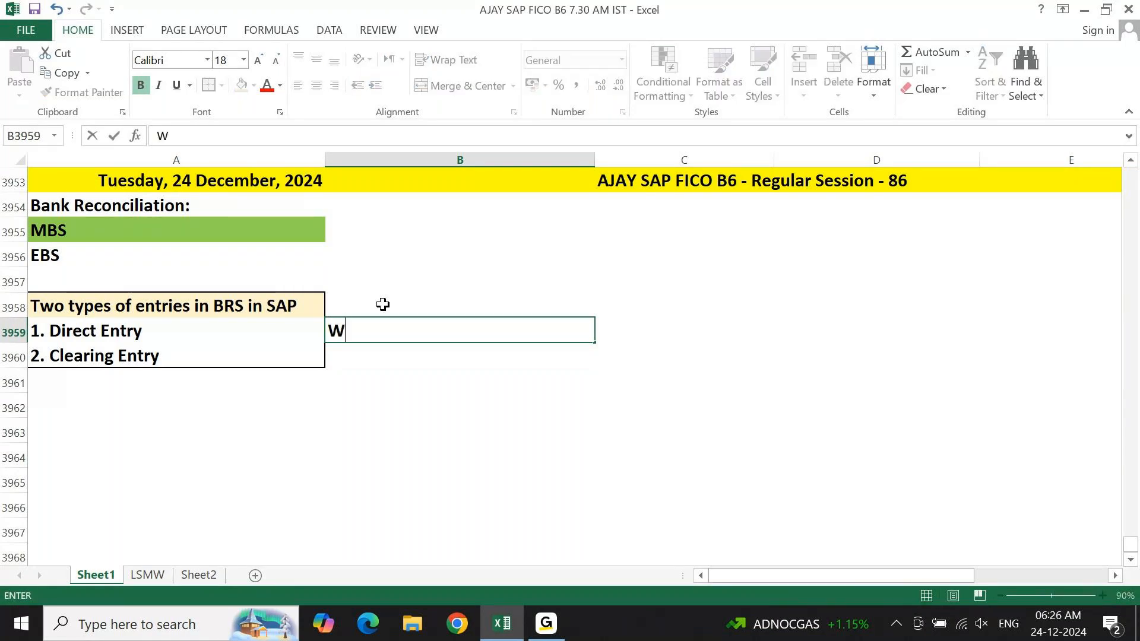
pyautogui.write('e will giv')
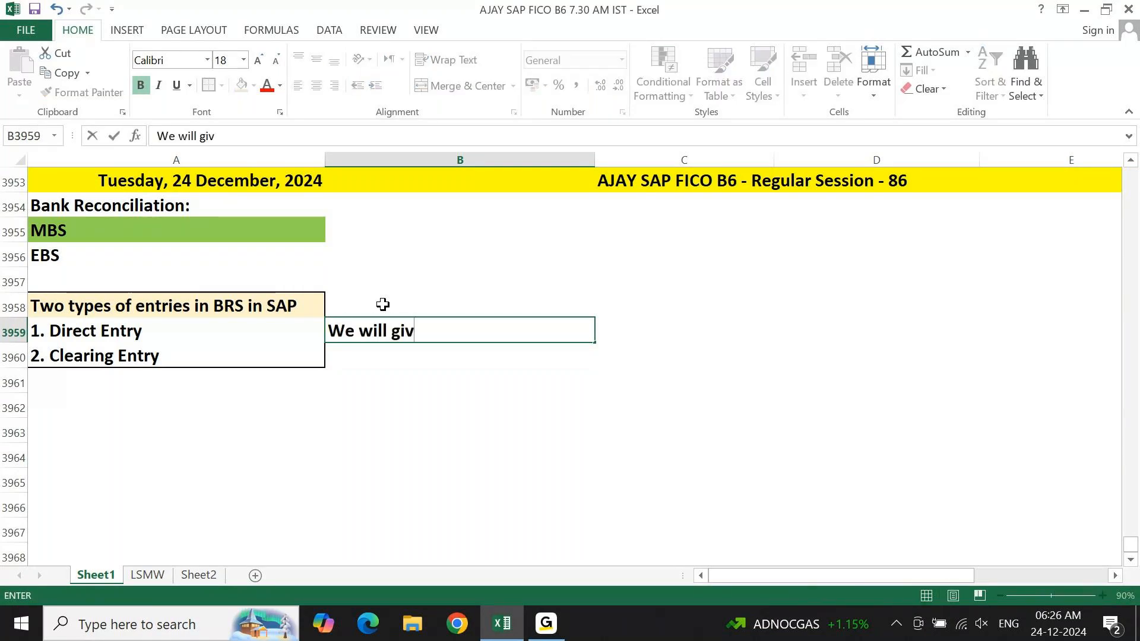
pyautogui.write('e Debot')
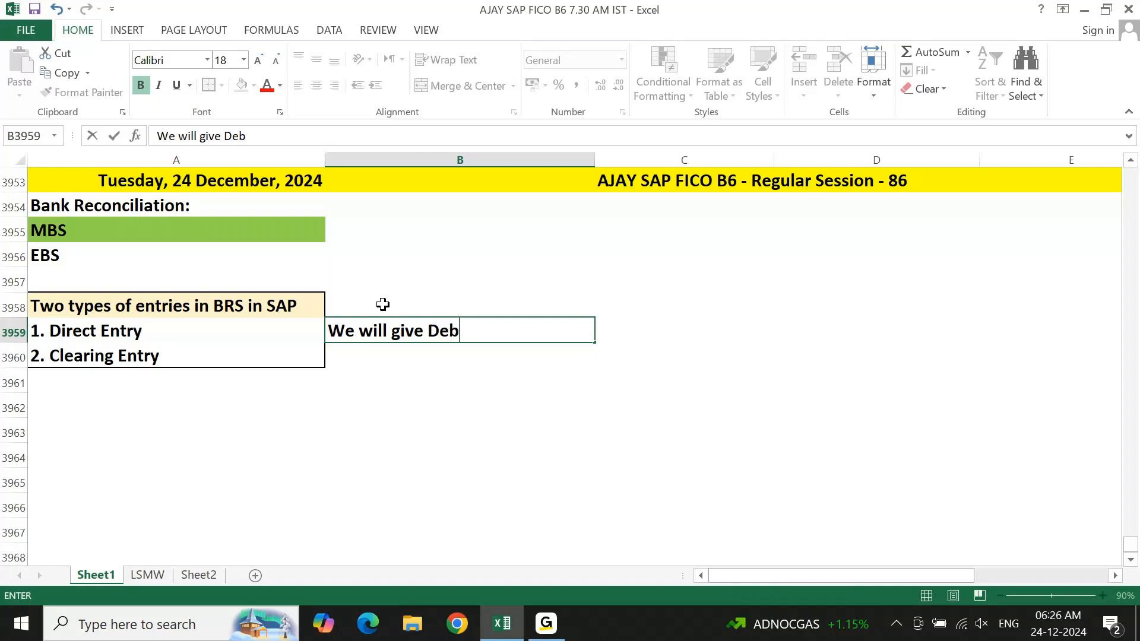
pyautogui.press('BackSpace')
pyautogui.press('BackSpace')
pyautogui.write('it & Cred')
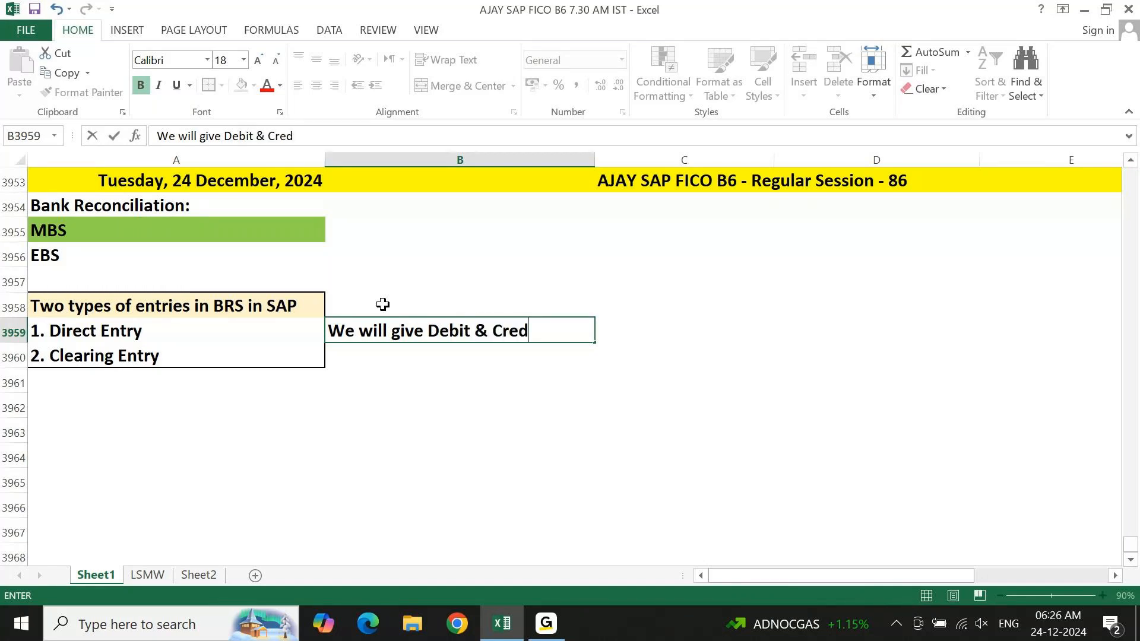
pyautogui.write('it Manually.')
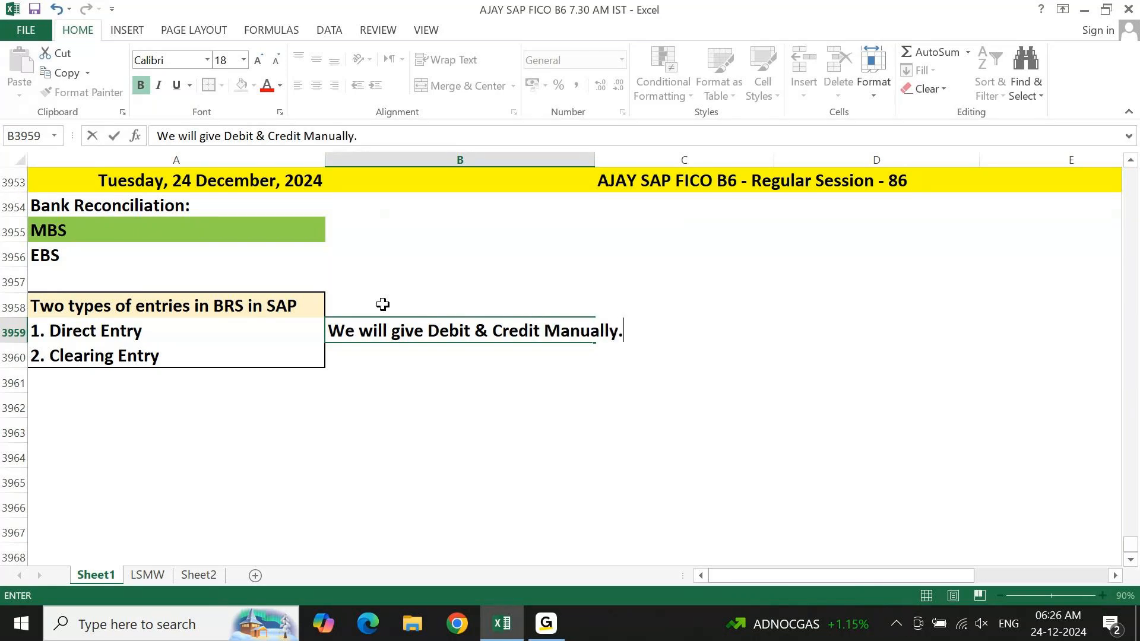
# Write the explanation "We will give either Debit or Credit Manaully.. Offsetting will come automatically" in cell B3960, beside 2. Clearing Entry.
pyautogui.press('Return')
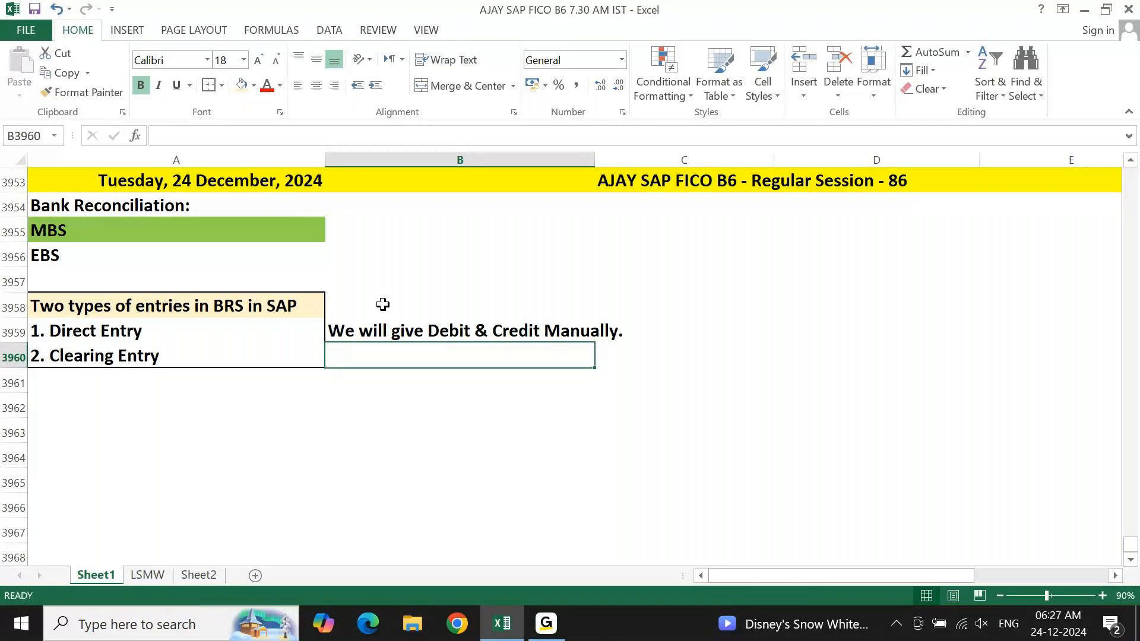
pyautogui.write('We will g')
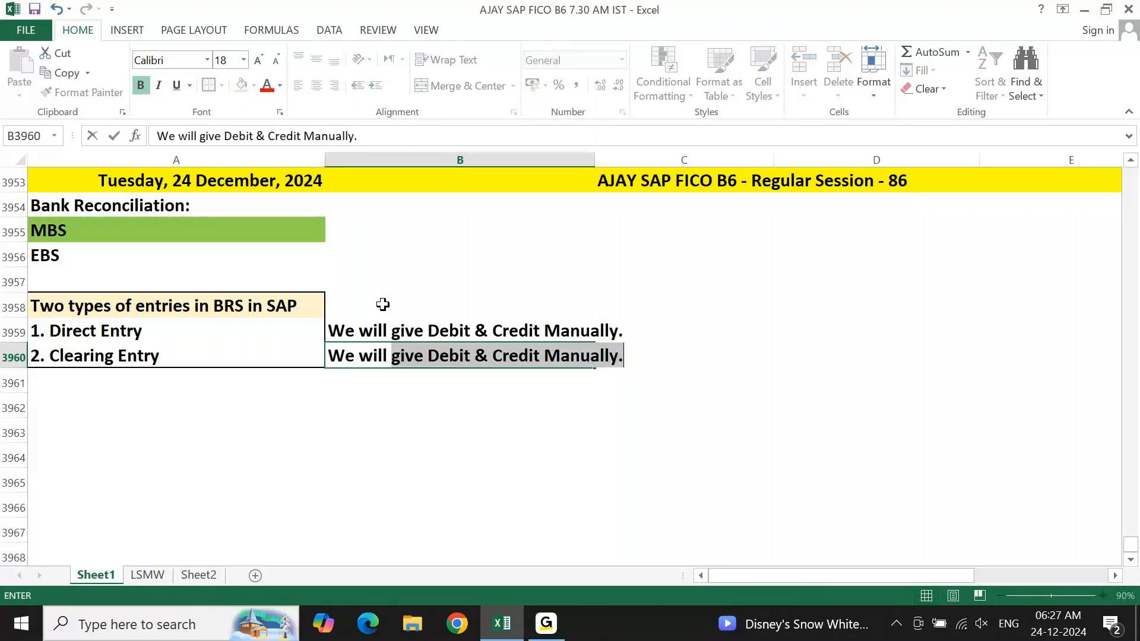
pyautogui.write('ive eithe')
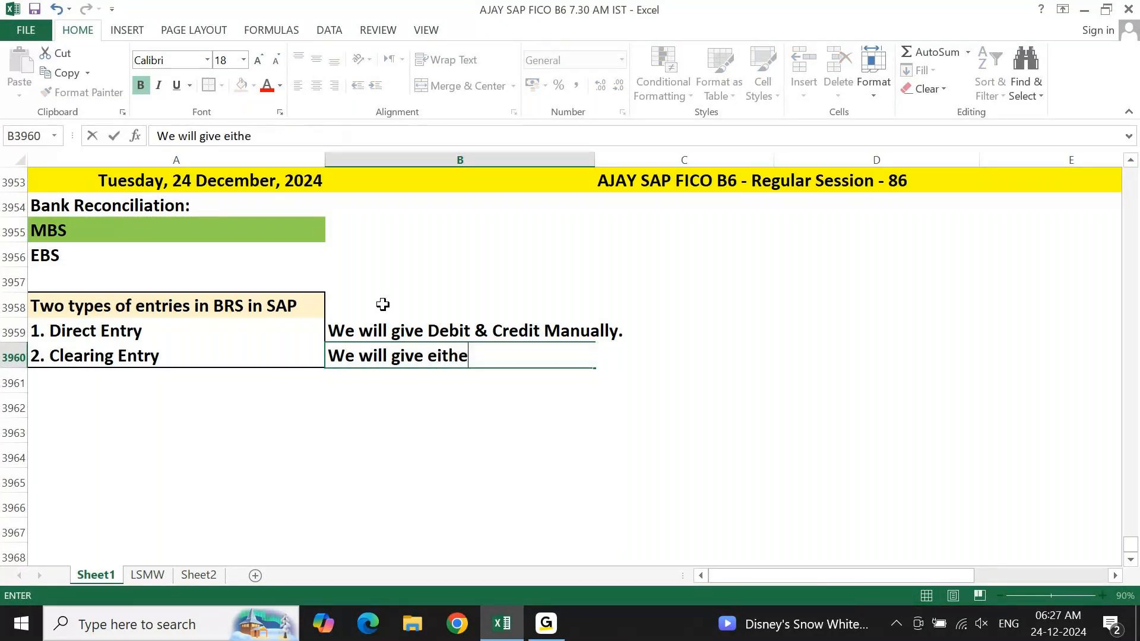
pyautogui.write('r Debit')
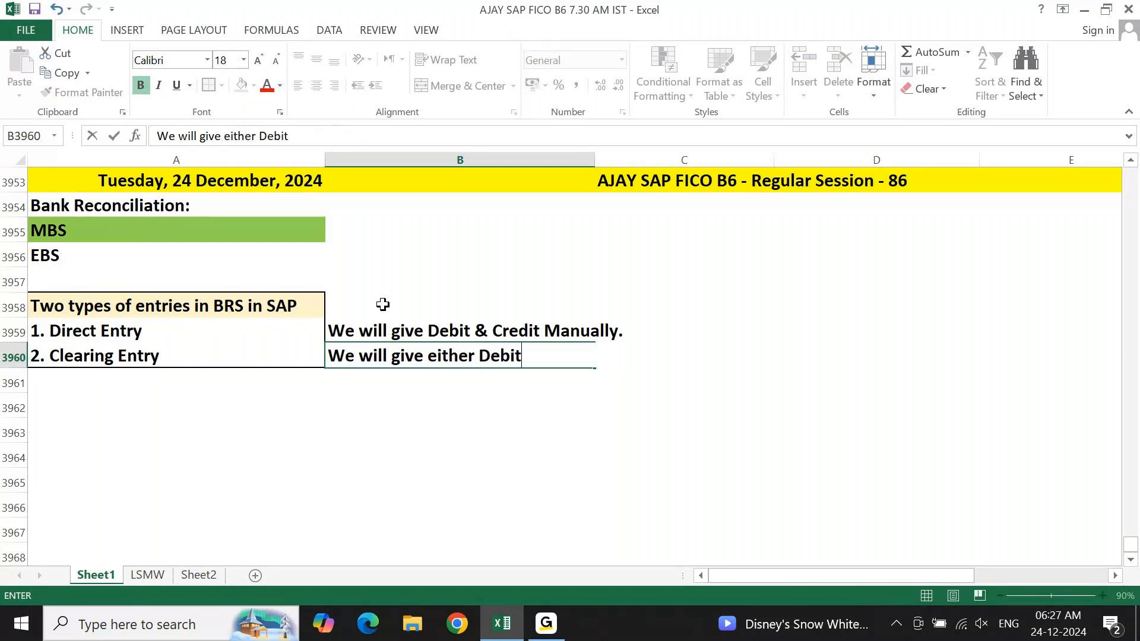
pyautogui.write(' or Ceedit')
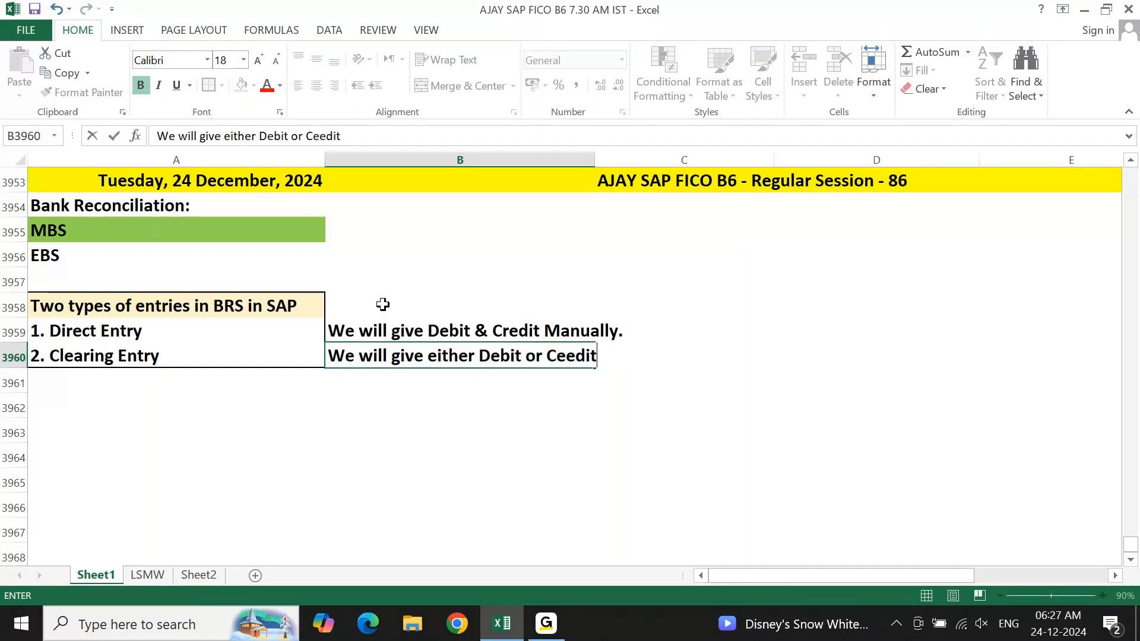
pyautogui.press('BackSpace')
pyautogui.press('BackSpace')
pyautogui.press('BackSpace')
pyautogui.press('BackSpace')
pyautogui.press('BackSpace')
pyautogui.write('re')
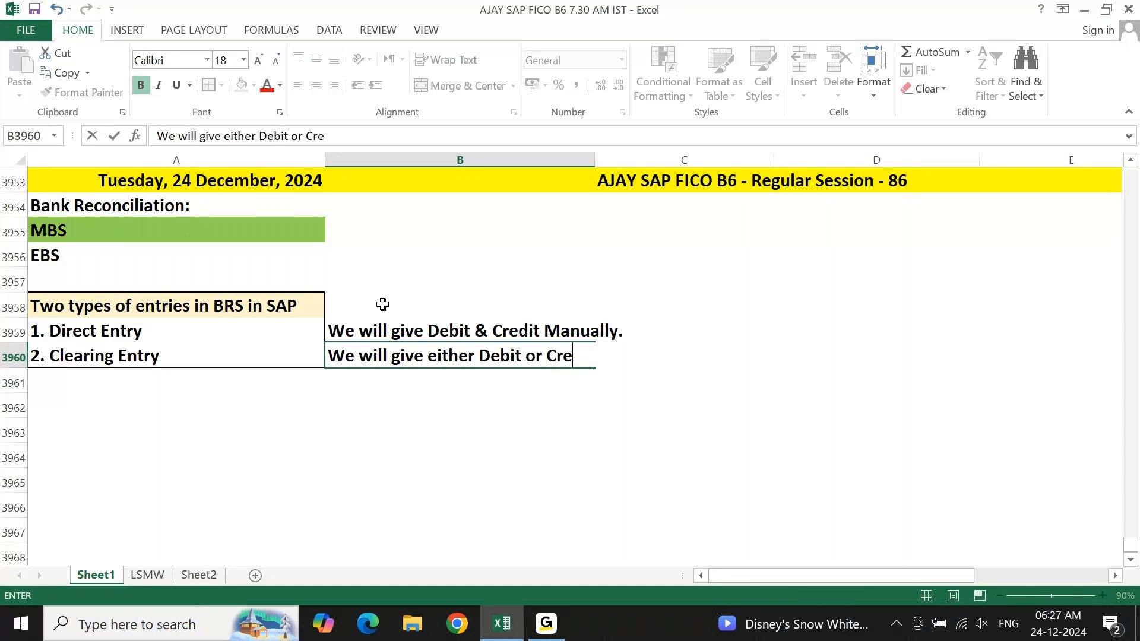
pyautogui.write('dit Manaully')
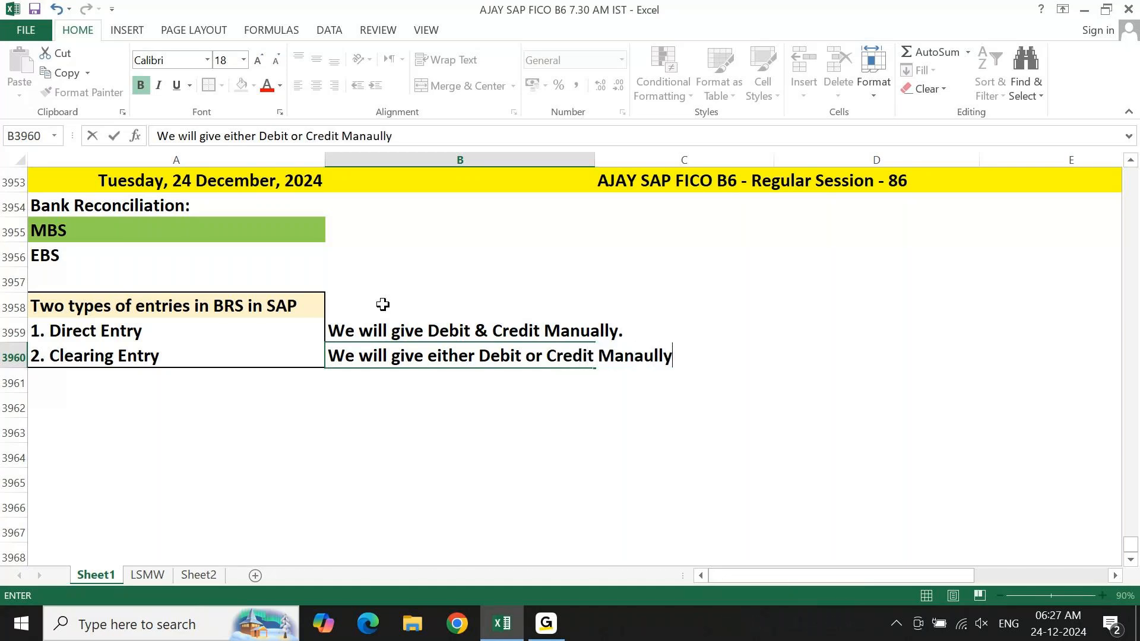
pyautogui.write('.. Offsetting wil')
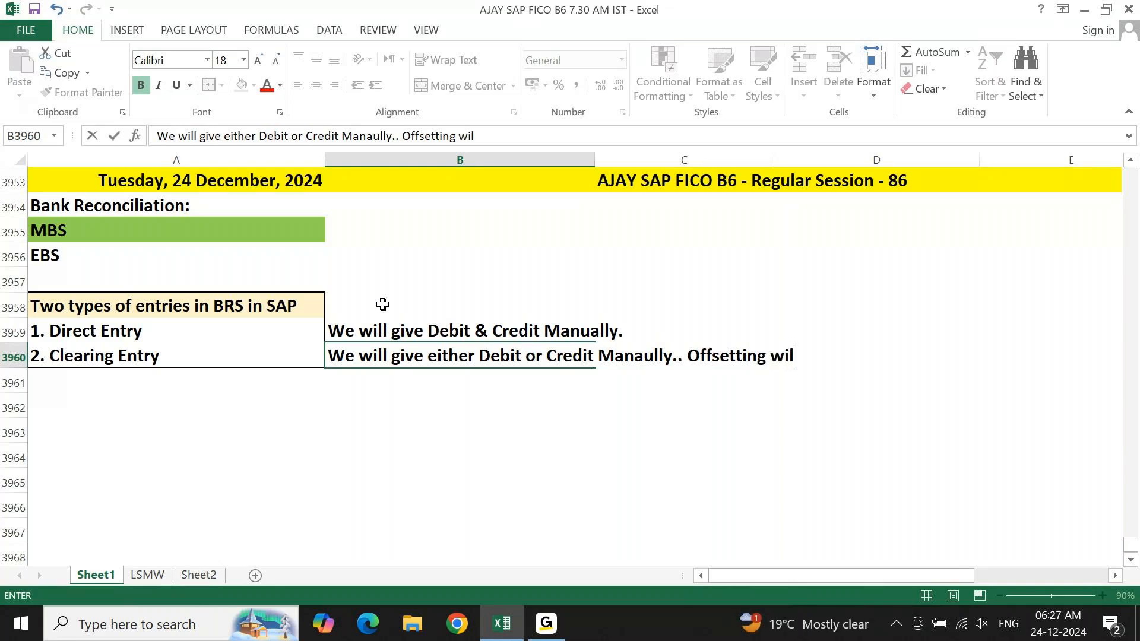
pyautogui.write('l come aut')
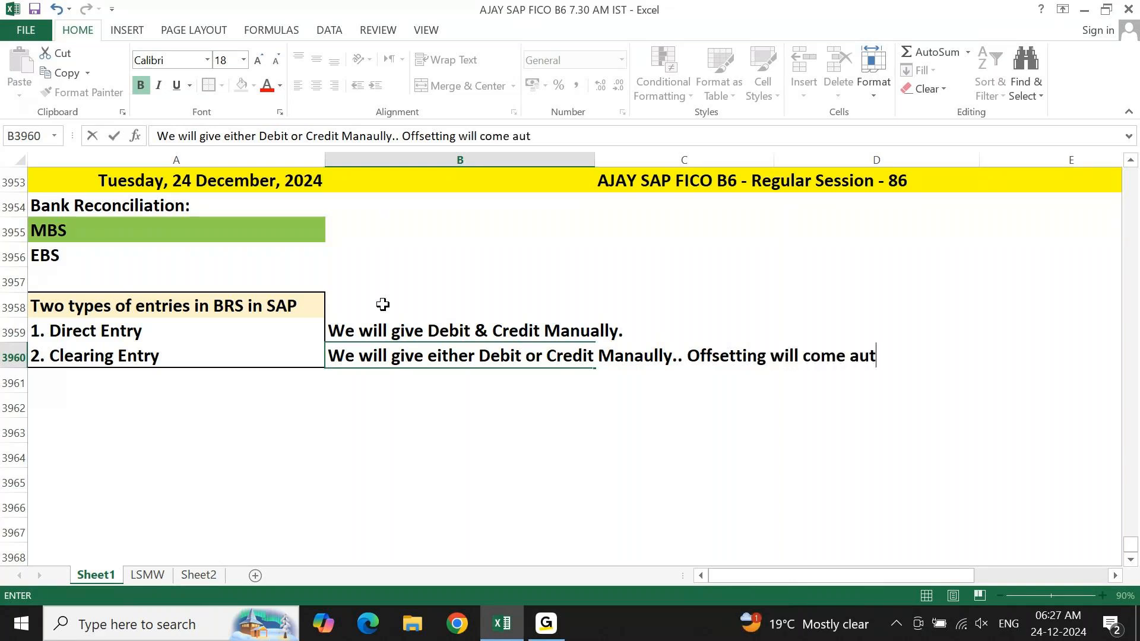
pyautogui.write('omatically')
pyautogui.press('Return')
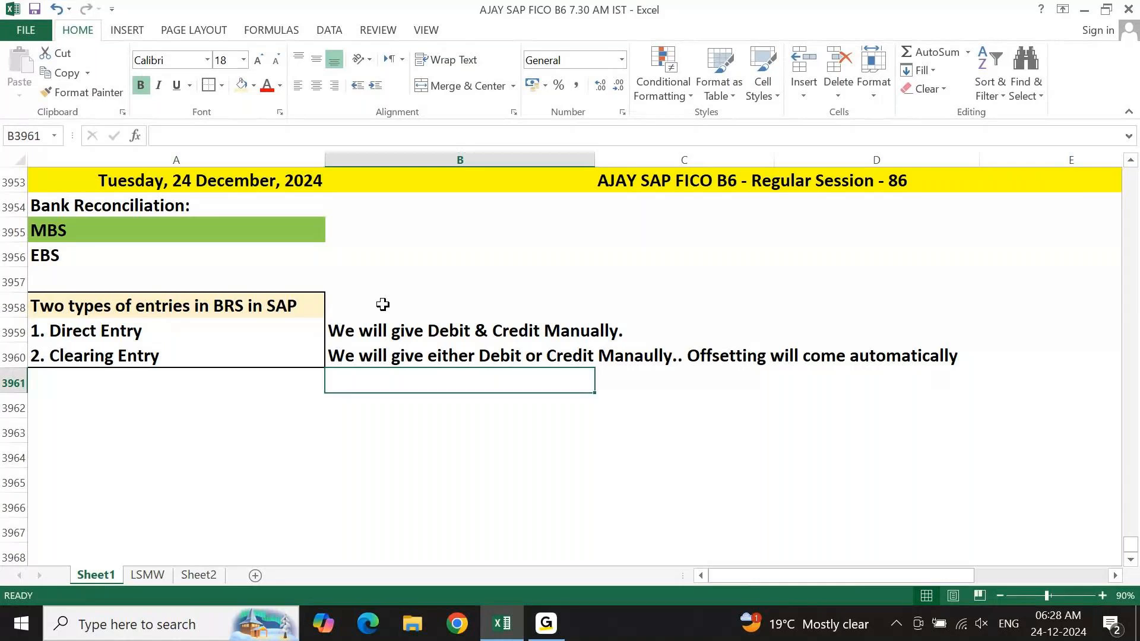
# Enter the heading "Interpretation Algorithm" in cell A3962, one blank row below the boxed entry types.
pyautogui.press('Left')
pyautogui.press('Up')
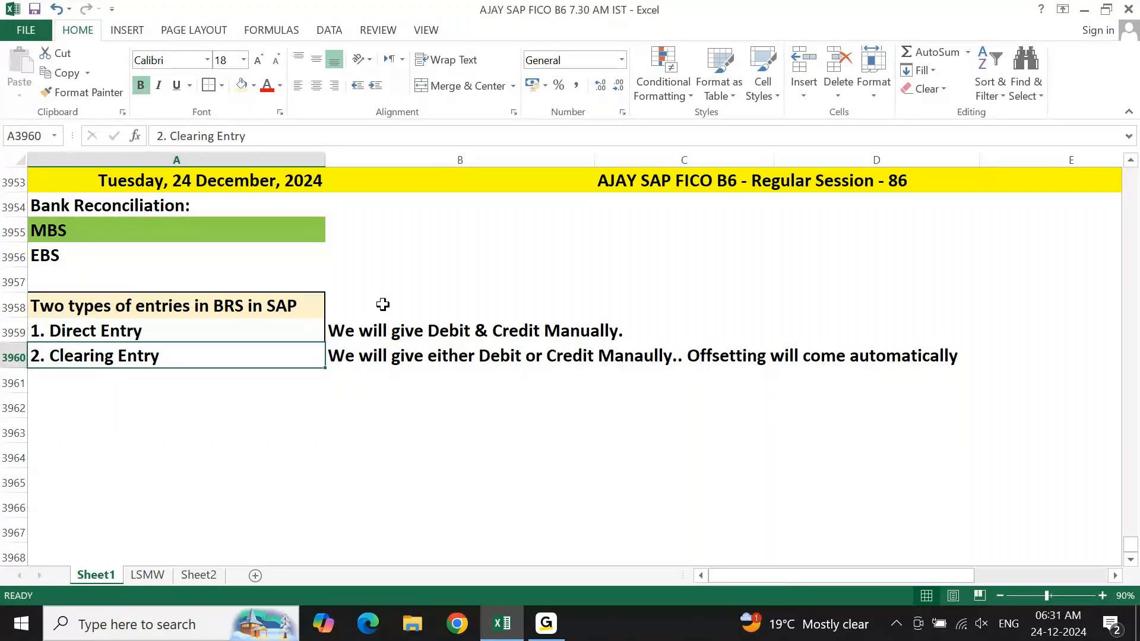
pyautogui.press('Down')
pyautogui.press('Down')
pyautogui.press('Up')
pyautogui.press('Up')
pyautogui.press('Down')
pyautogui.press('Down')
pyautogui.write('Al')
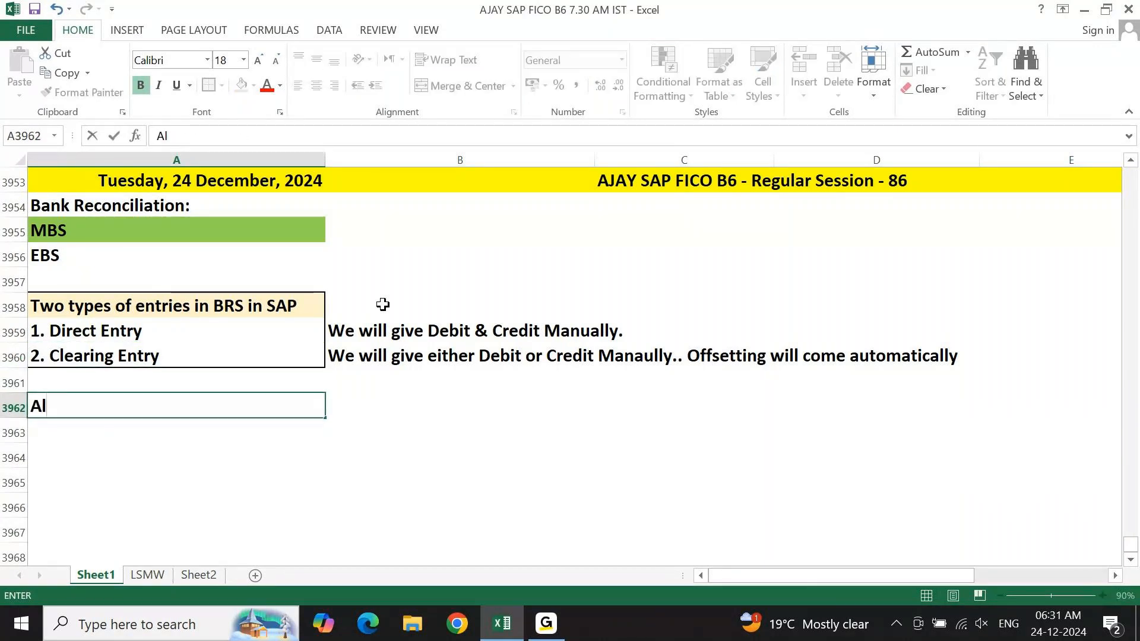
pyautogui.press('Escape')
pyautogui.write('Interpretation Algorithm')
pyautogui.press('Return')
pyautogui.press('Up')
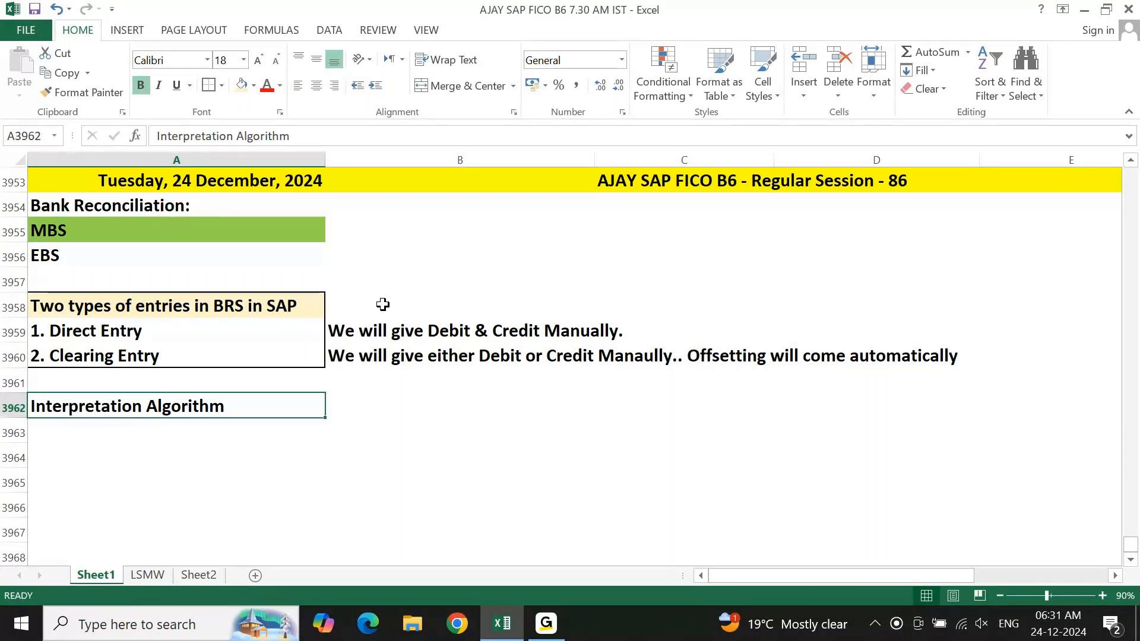
pyautogui.press('Down')
pyautogui.press('Up')
pyautogui.press('Up')
pyautogui.press('Up')
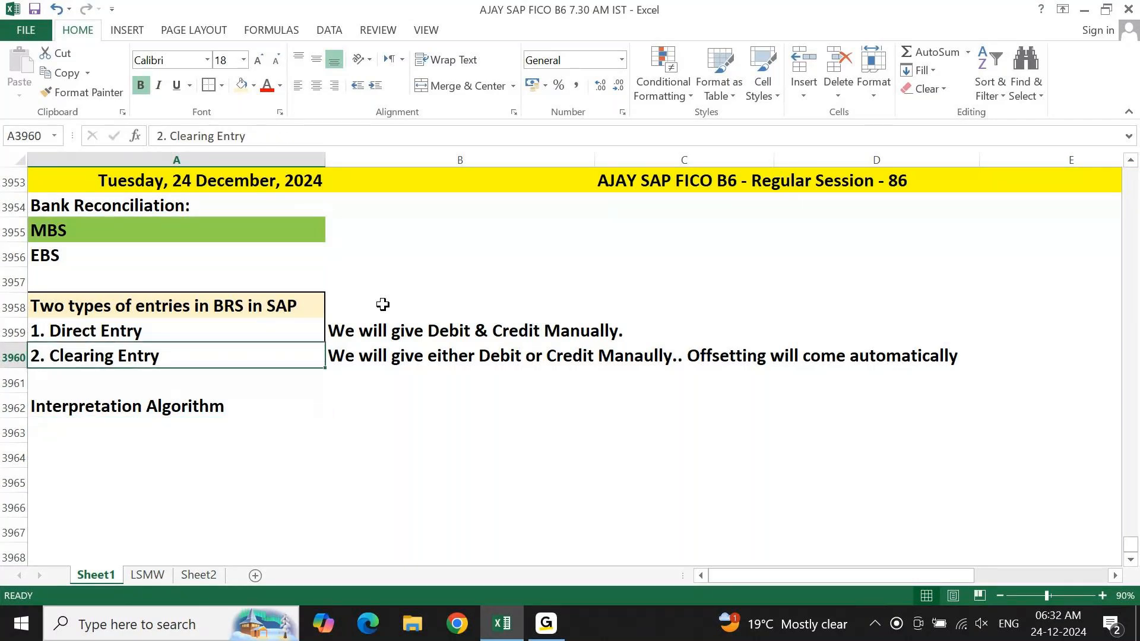
pyautogui.press('Right')
pyautogui.press('Left')
# Enter the label "Example:" in cell A3964, two rows below the Interpretation Algorithm heading.
pyautogui.press('Down')
pyautogui.press('Down')
pyautogui.press('Down')
pyautogui.press('Down')
pyautogui.press('Down')
pyautogui.press('Down')
pyautogui.hotkey('ctrl', 'Up')
pyautogui.press('Down')
pyautogui.press('Down')
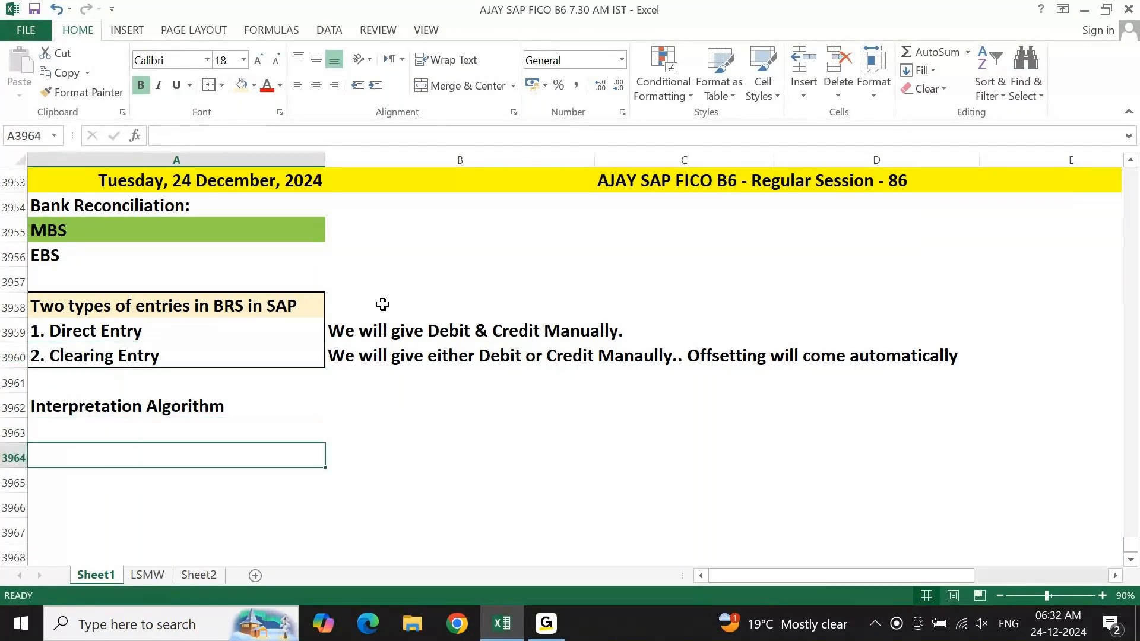
pyautogui.write('Example:')
pyautogui.press('Return')
# Write the first example line "Kia Motors opened a Bank Account in SBI...." in cell A3965, directly under the Example label.
pyautogui.press('Down')
pyautogui.press('Down')
pyautogui.press('Down')
pyautogui.press('Down')
pyautogui.press('Down')
pyautogui.press('Down')
pyautogui.press('Down')
pyautogui.press('Down')
pyautogui.press('Down')
pyautogui.press('Down')
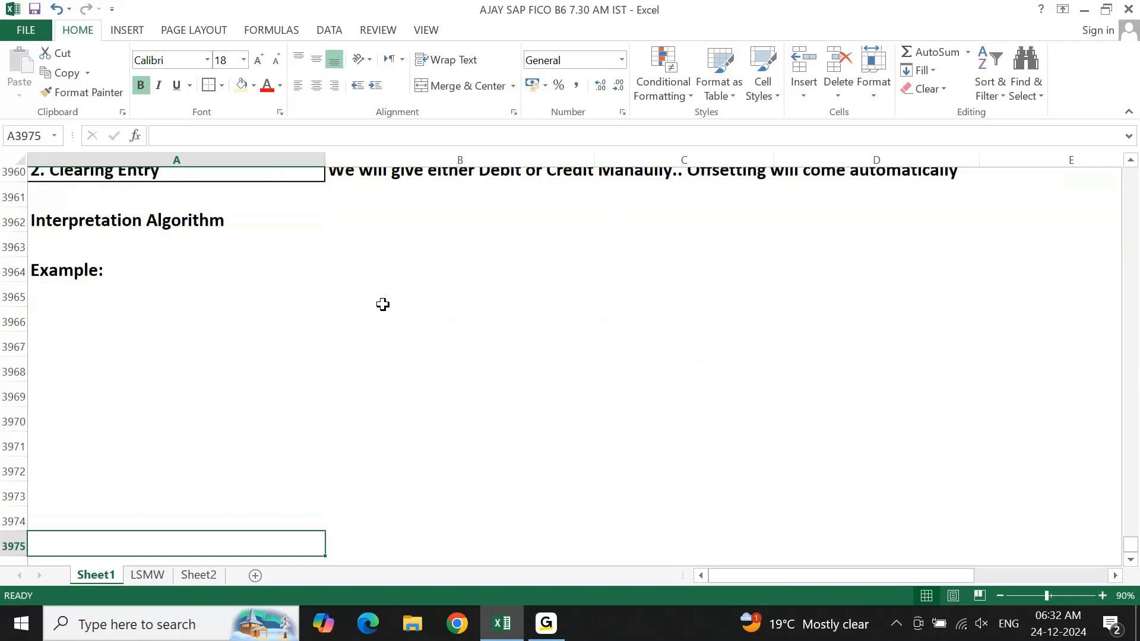
pyautogui.press('Down')
pyautogui.press('Down')
pyautogui.press('Down')
pyautogui.press('Down')
pyautogui.hotkey('ctrl', 'Up')
pyautogui.press('Down')
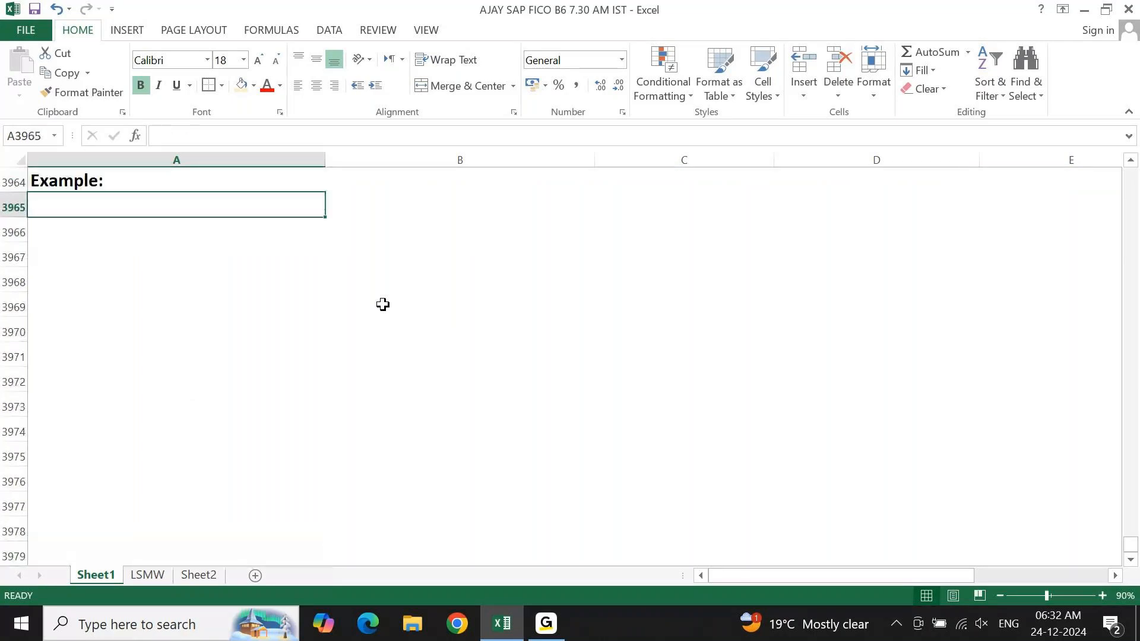
pyautogui.write('Kia Moo')
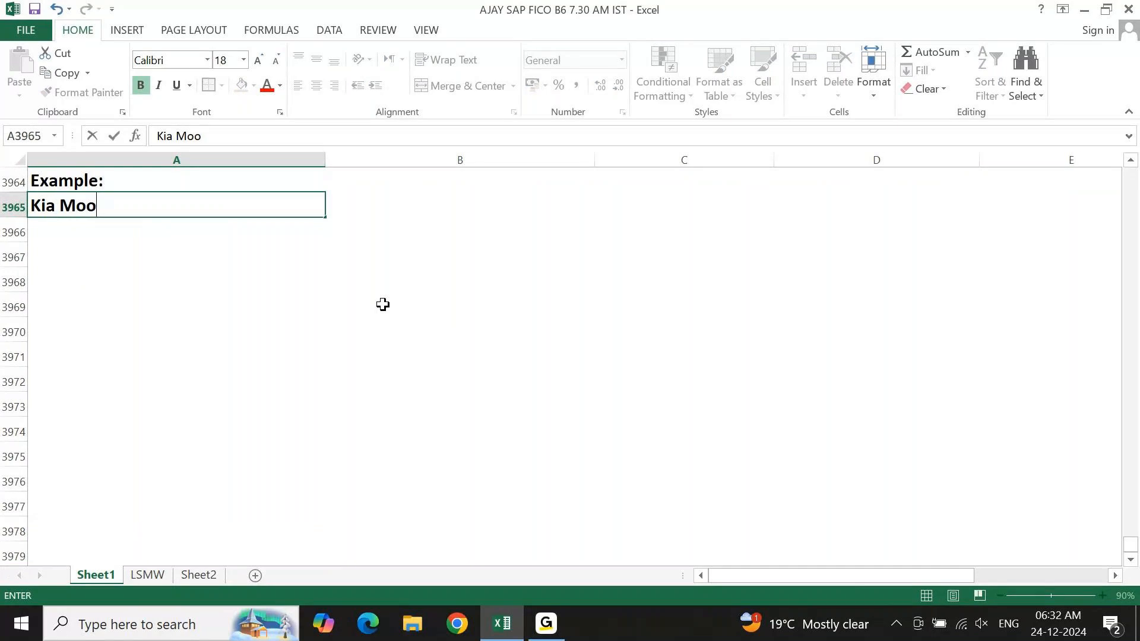
pyautogui.press('BackSpace')
pyautogui.write('tors opened ')
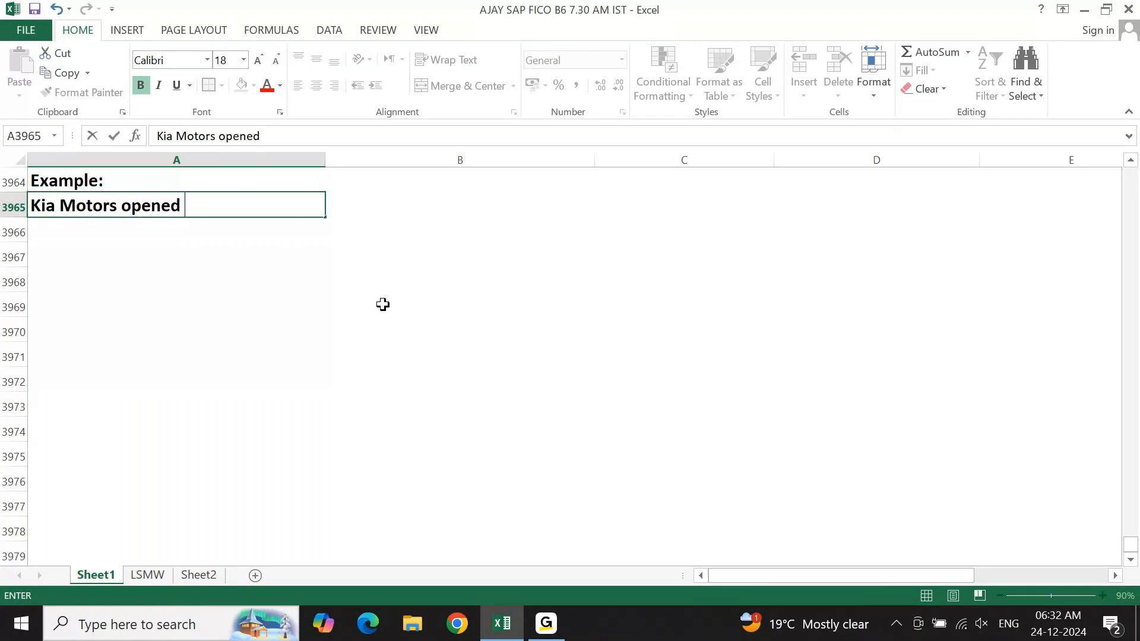
pyautogui.write('a Bank Account in SBI....')
pyautogui.press('Return')
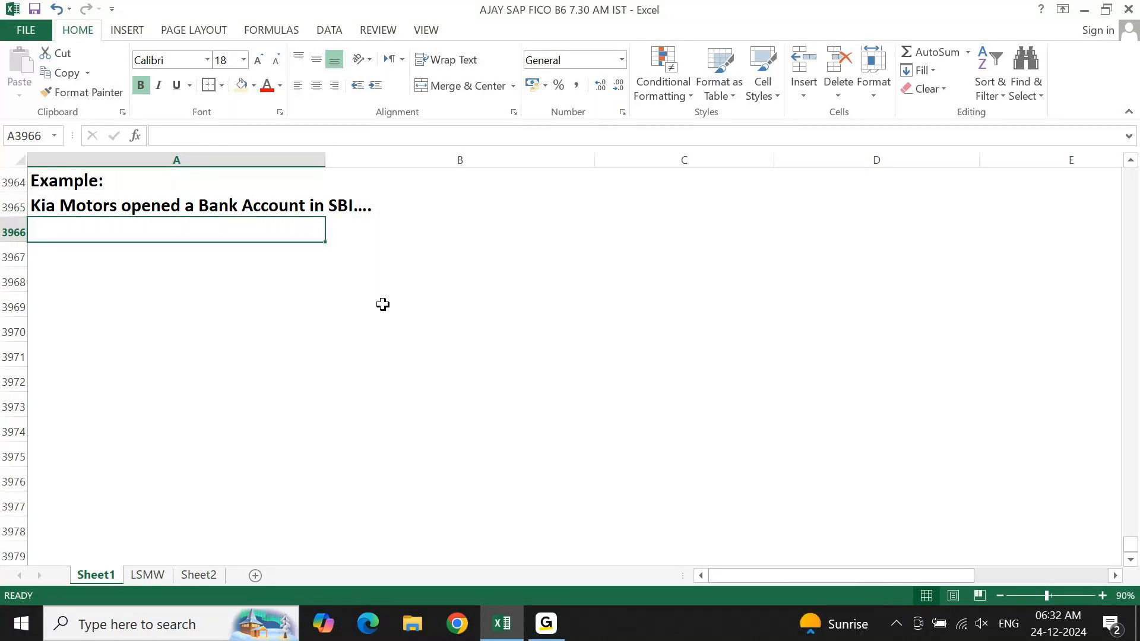
# Write the second example line "They decided to perform BRS Manaully in SAP." in cell A3966.
pyautogui.write('They decode')
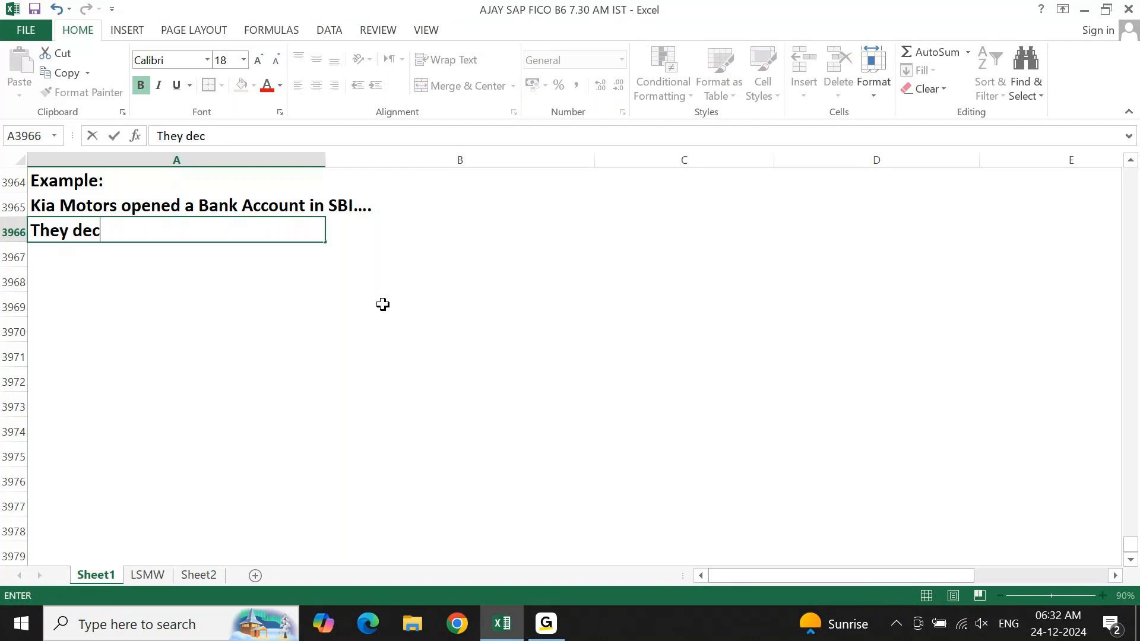
pyautogui.press('BackSpace')
pyautogui.press('BackSpace')
pyautogui.press('BackSpace')
pyautogui.write('ided to pe')
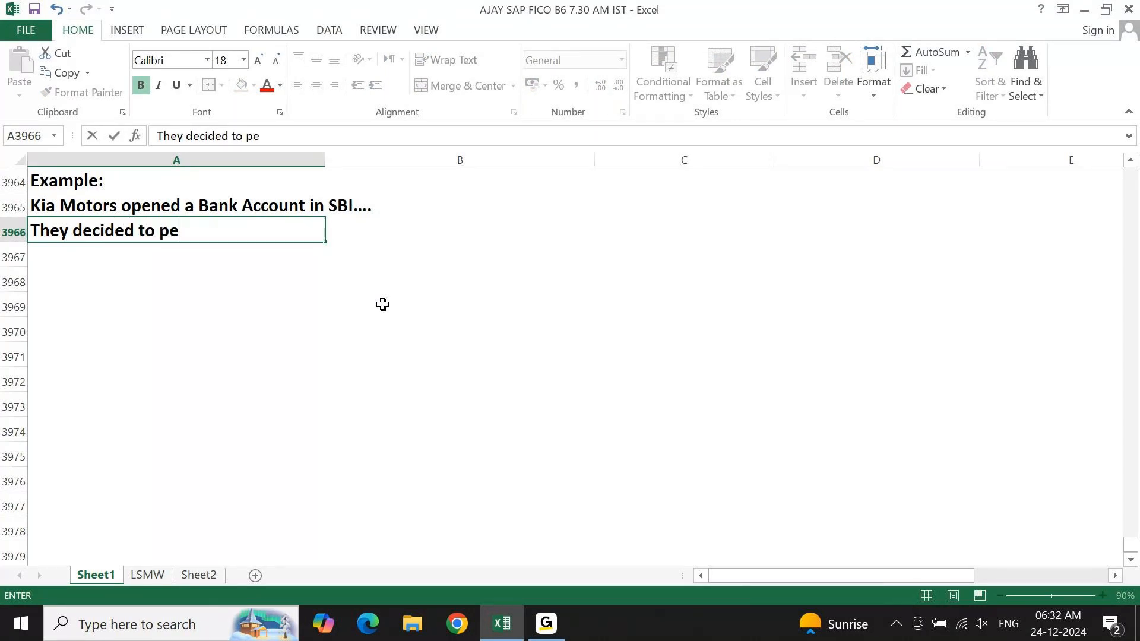
pyautogui.write('rform BRS Manaully i')
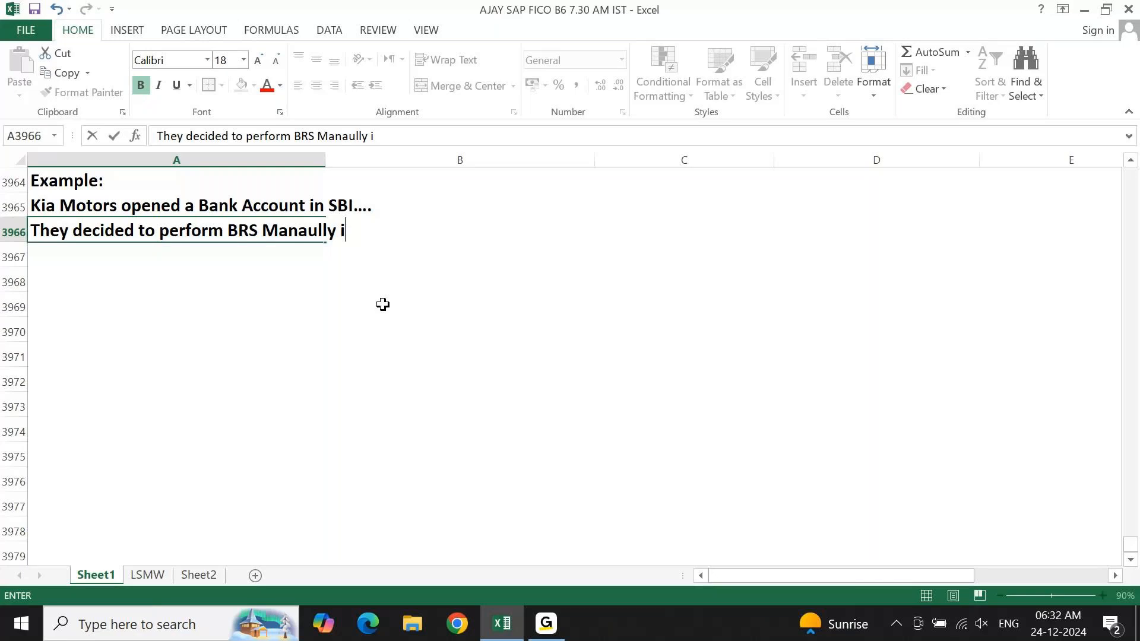
pyautogui.write('n SAP.')
pyautogui.press('Return')
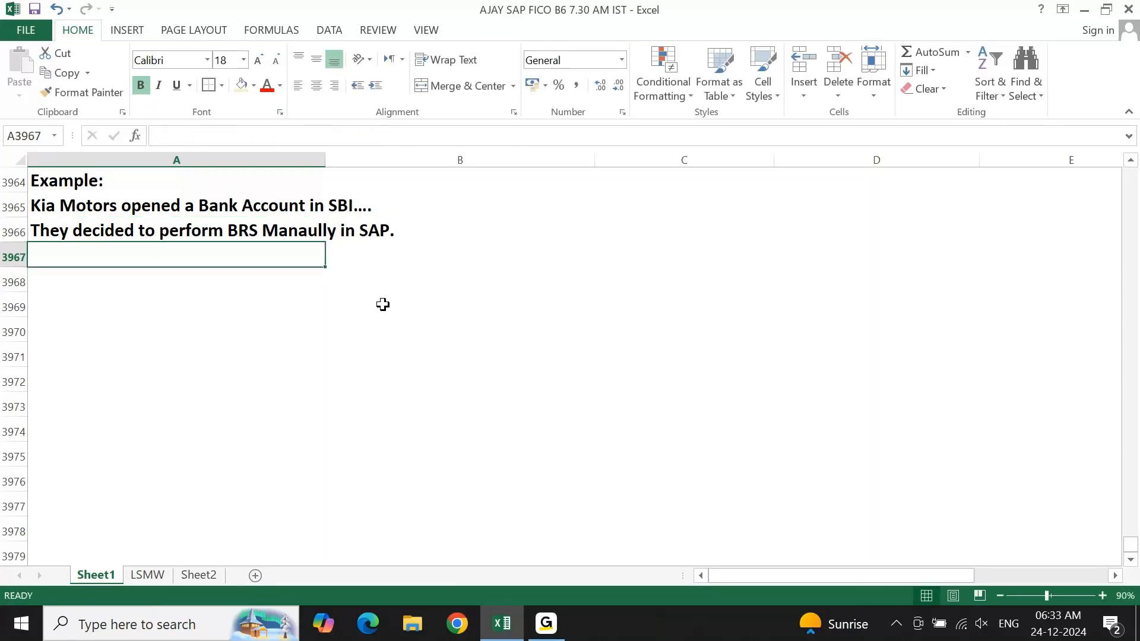
# Write the third example line "Latest Satatement contains 1 Outgoing Payment." in cell A3967.
pyautogui.press('Up')
pyautogui.press('Down')
pyautogui.write('Latest Satate')
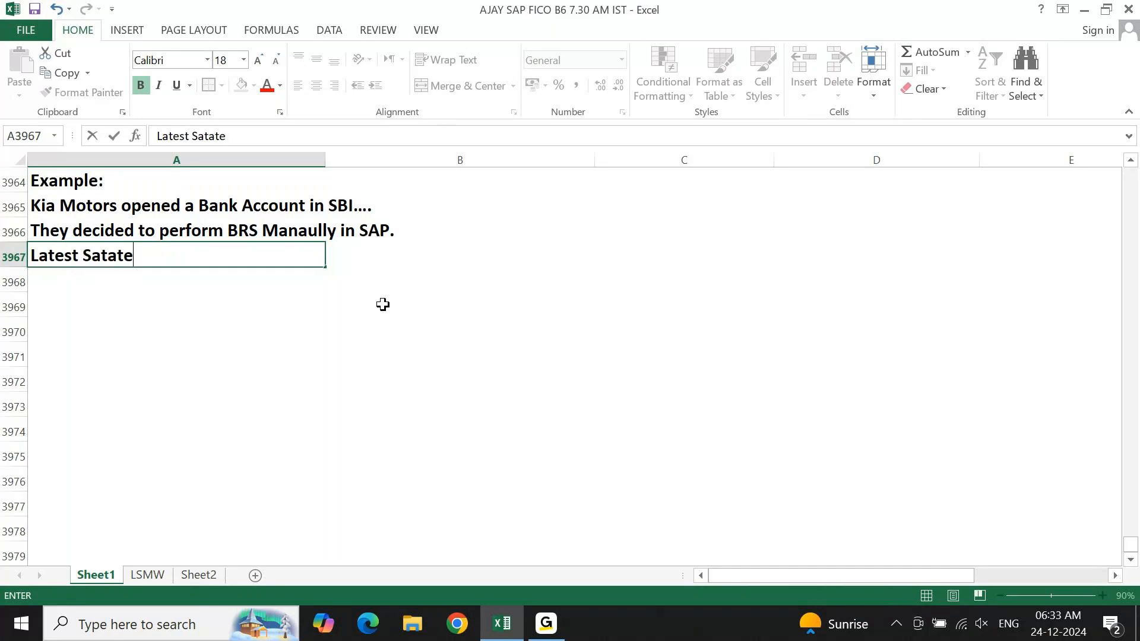
pyautogui.write('ment contains')
pyautogui.press('Return')
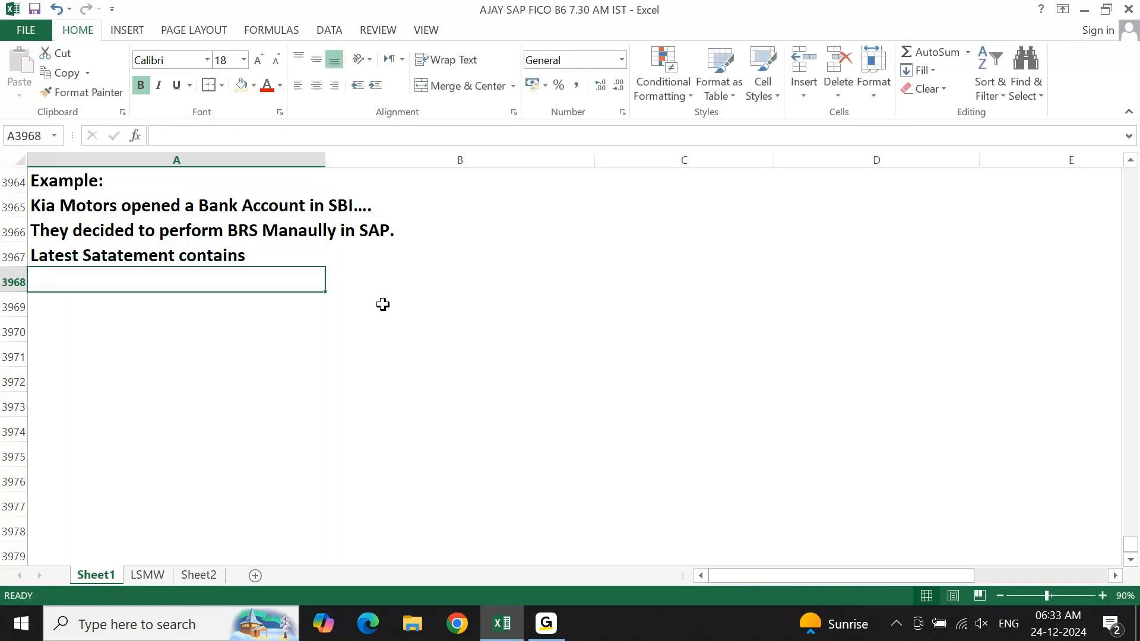
pyautogui.press('Up')
pyautogui.press('F2')
pyautogui.write('1 Outgoing Payment.')
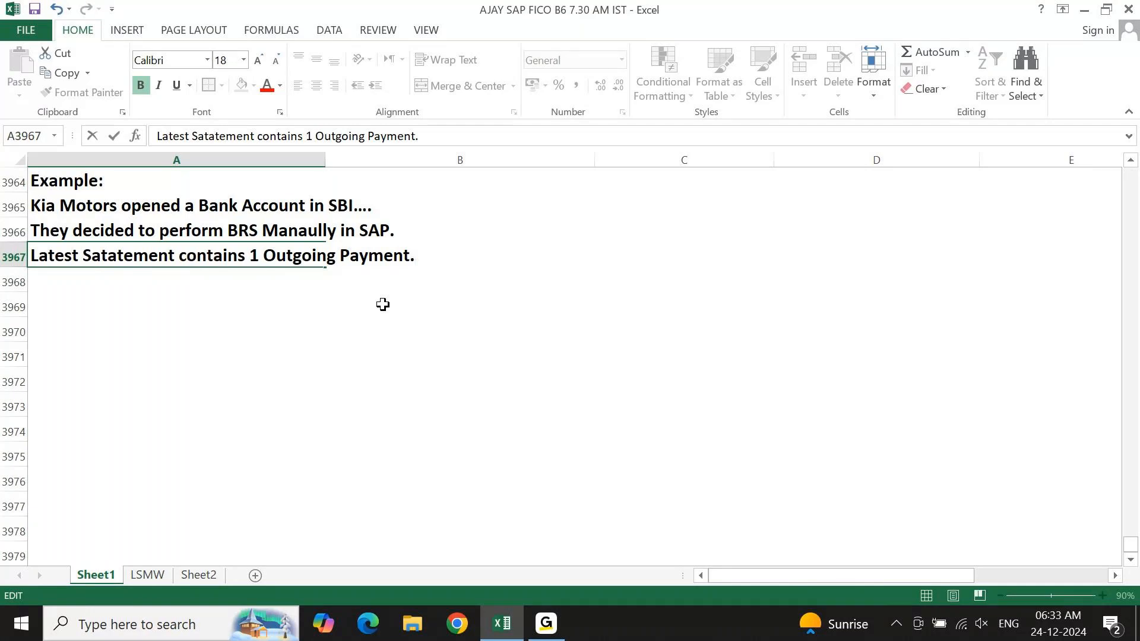
pyautogui.press('Return')
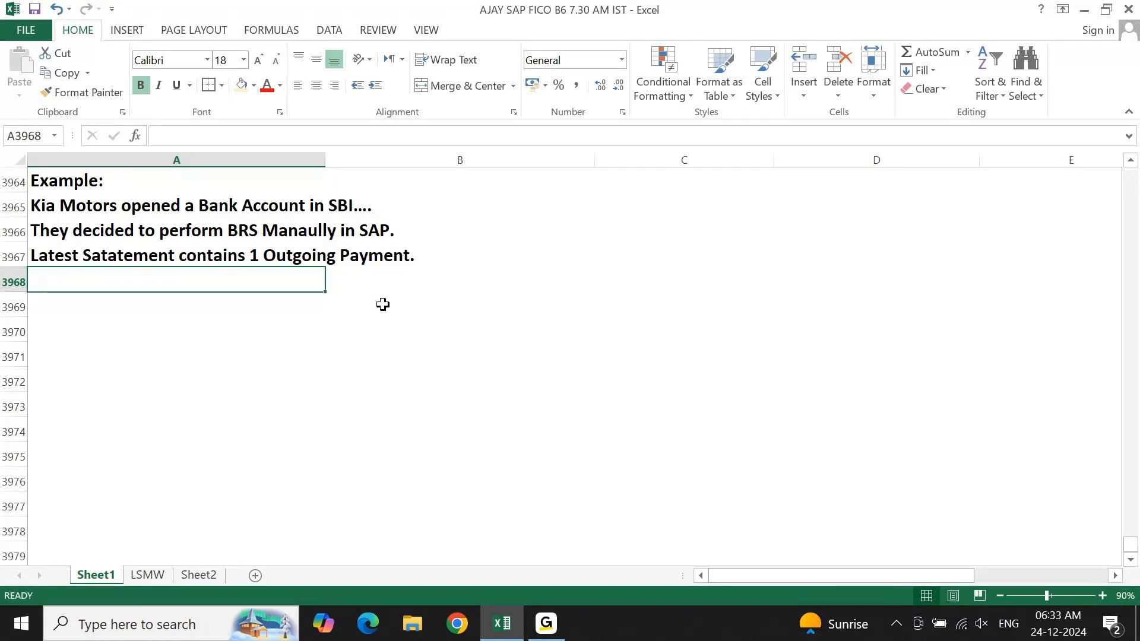
# Fill the Example label cell A3964 with the same light gold colour as the entry types subheading.
pyautogui.press('Up')
pyautogui.press('Up')
pyautogui.press('Up')
pyautogui.press('Up')
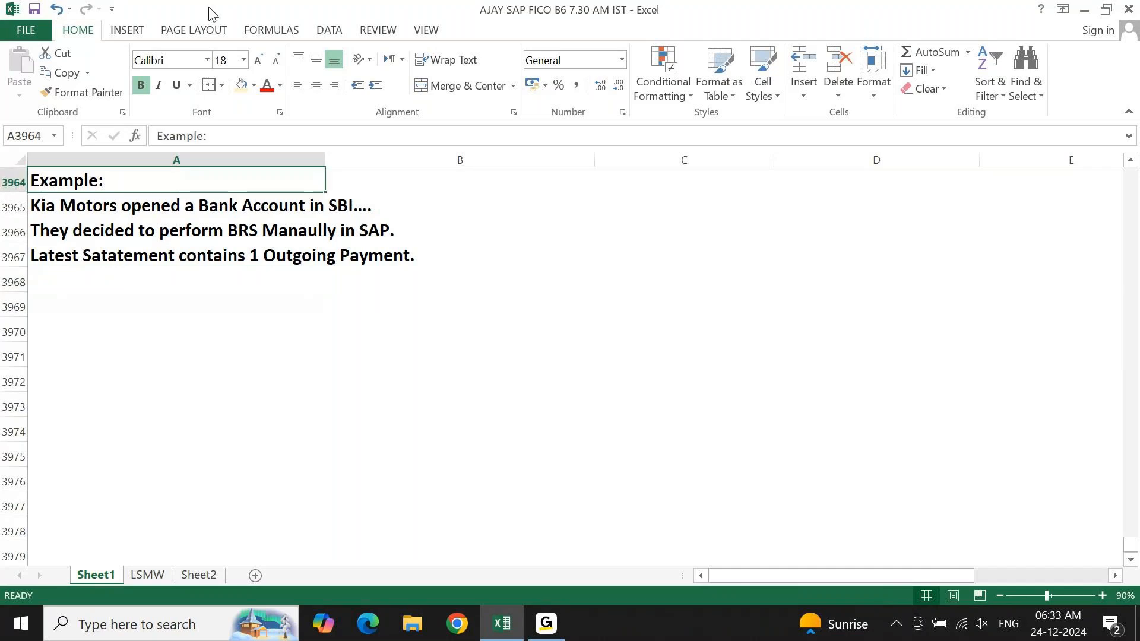
pyautogui.click(240, 86)
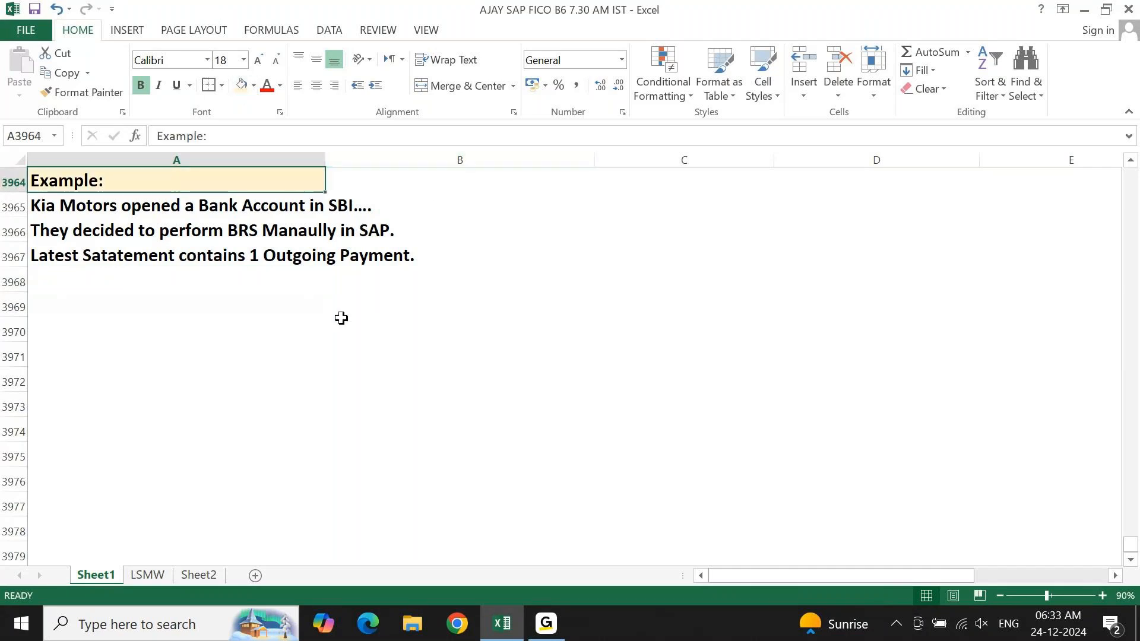
pyautogui.click(342, 322)
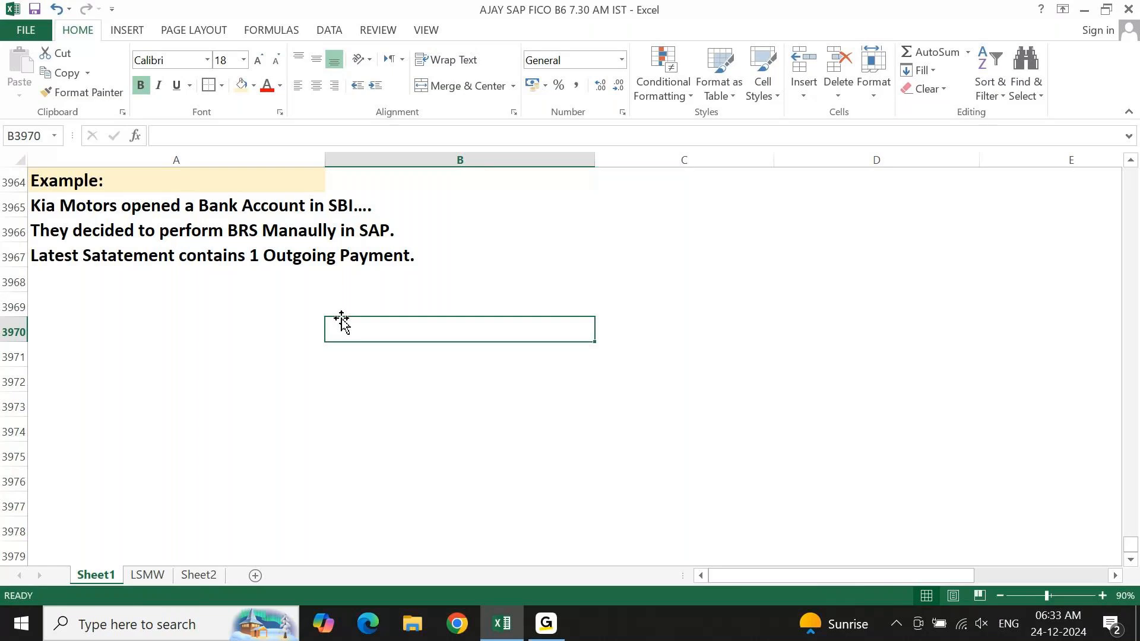
pyautogui.press('Left')
pyautogui.hotkey('ctrl', 'Up')
pyautogui.hotkey('ctrl', 'Up')
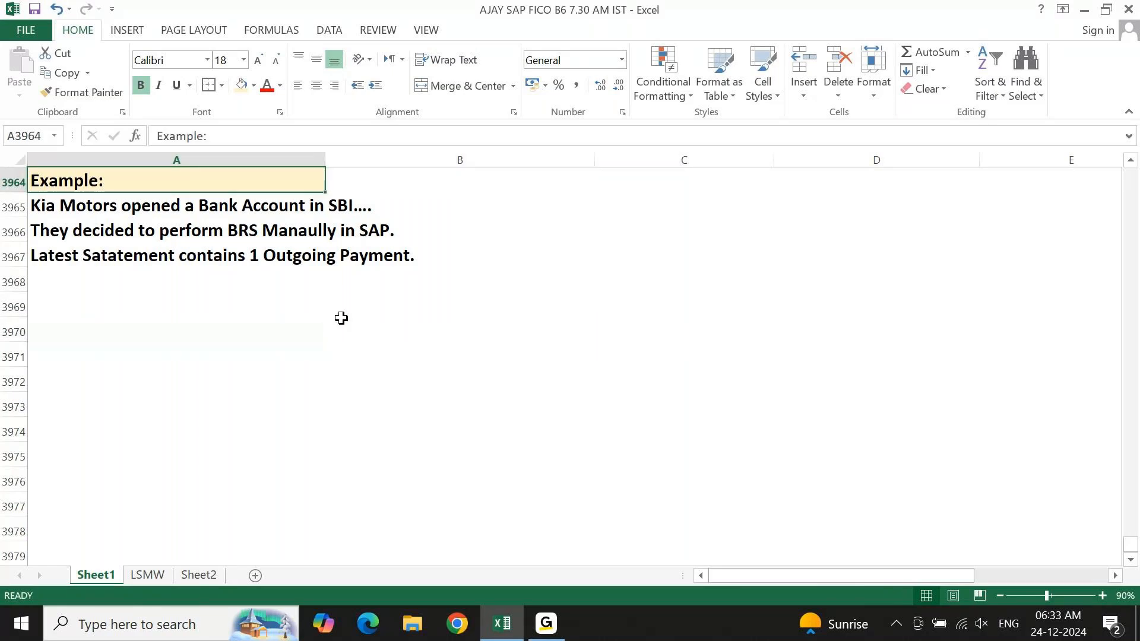
pyautogui.press('Down')
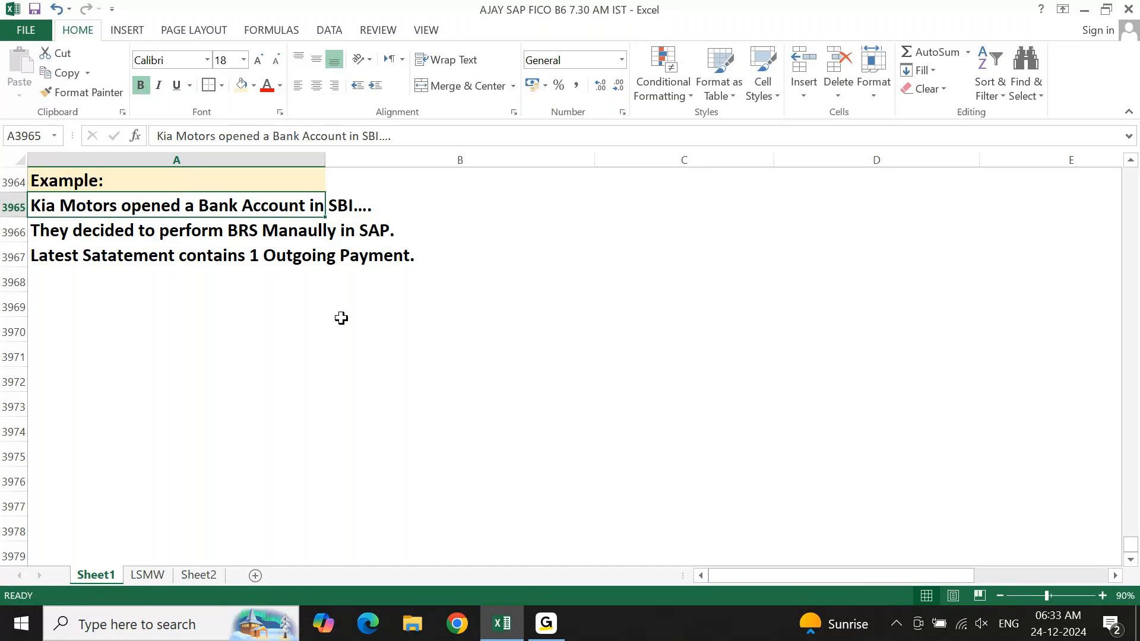
pyautogui.press('Down')
pyautogui.press('Down')
pyautogui.press('Down')
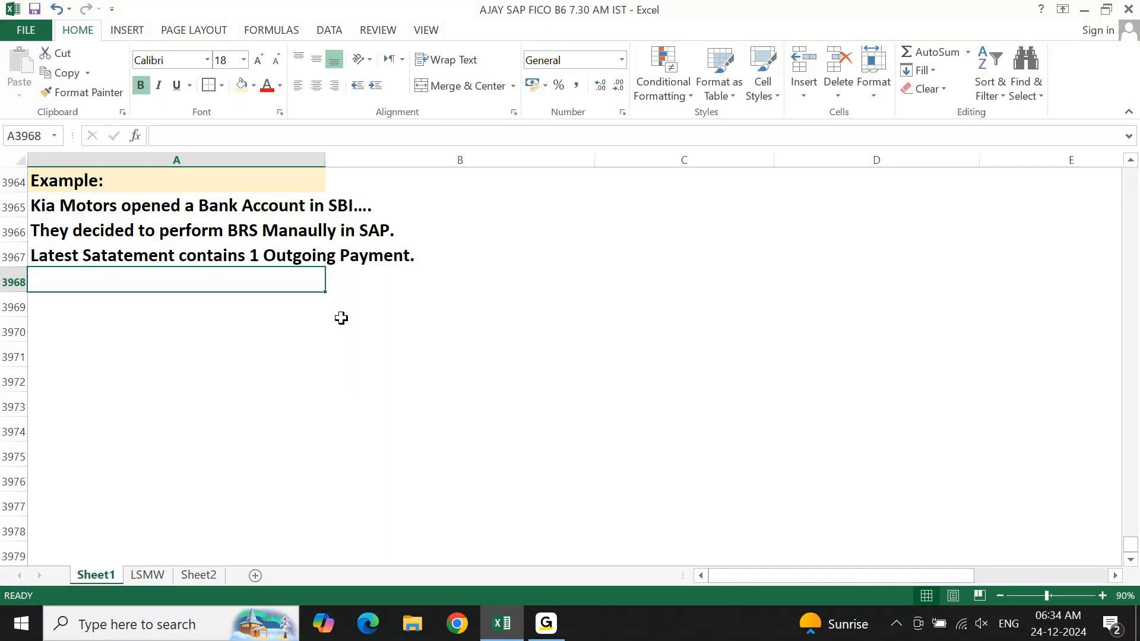
pyautogui.press('Down')
pyautogui.press('Down')
pyautogui.press('Up')
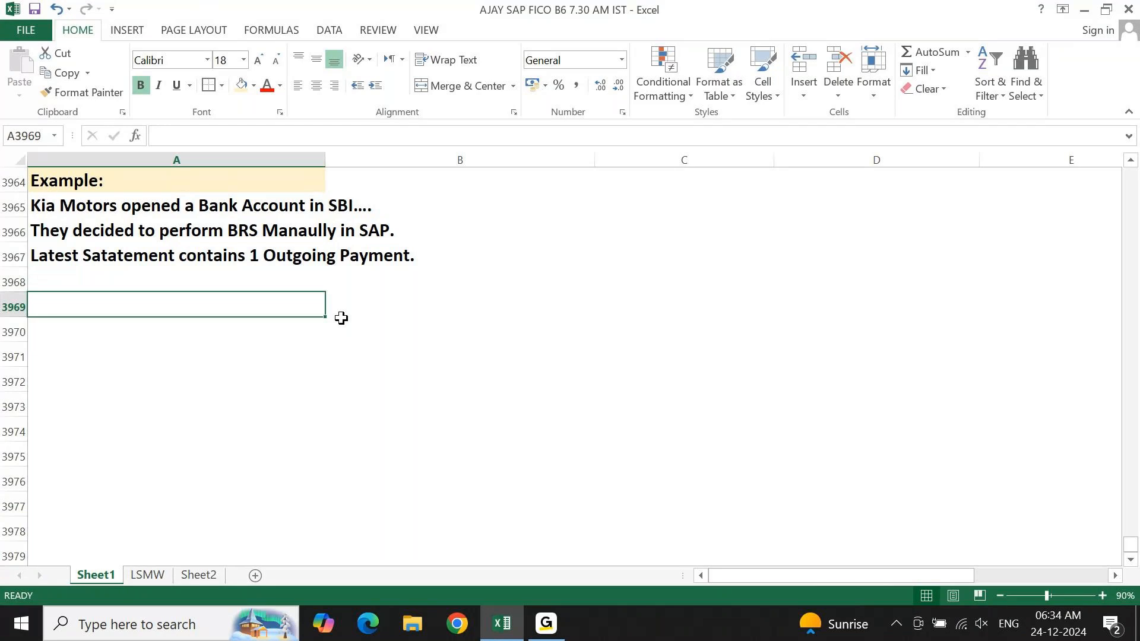
# Write the heading "1. MBS Configuration" in cell A3969, one blank row below the example lines.
pyautogui.write('1. MBS COnfiu')
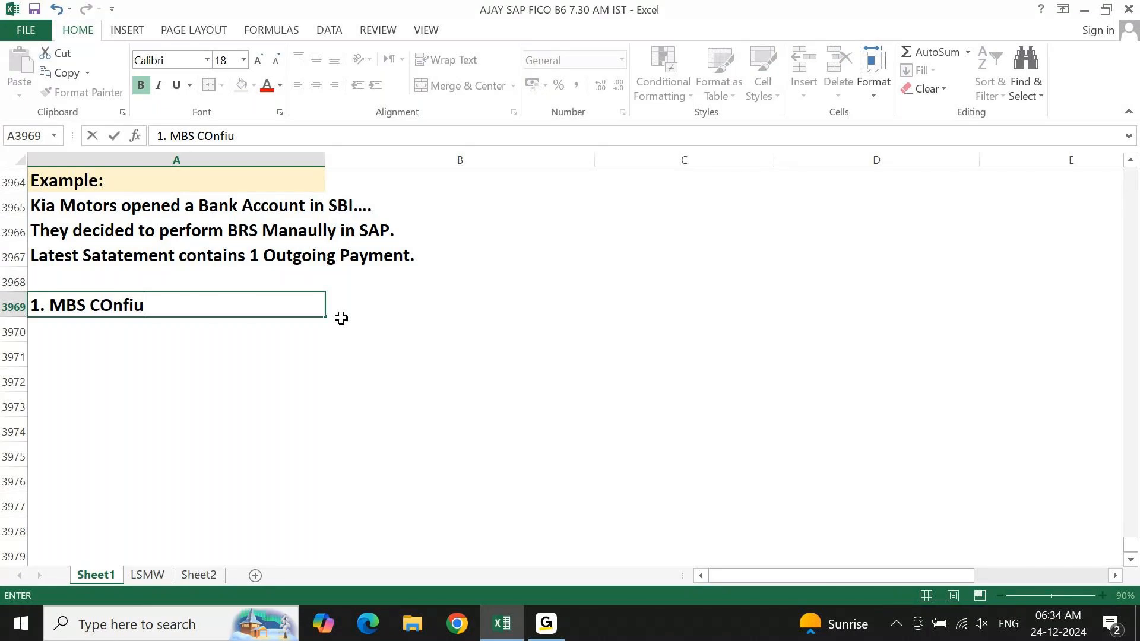
pyautogui.press('BackSpace')
pyautogui.write('guratio')
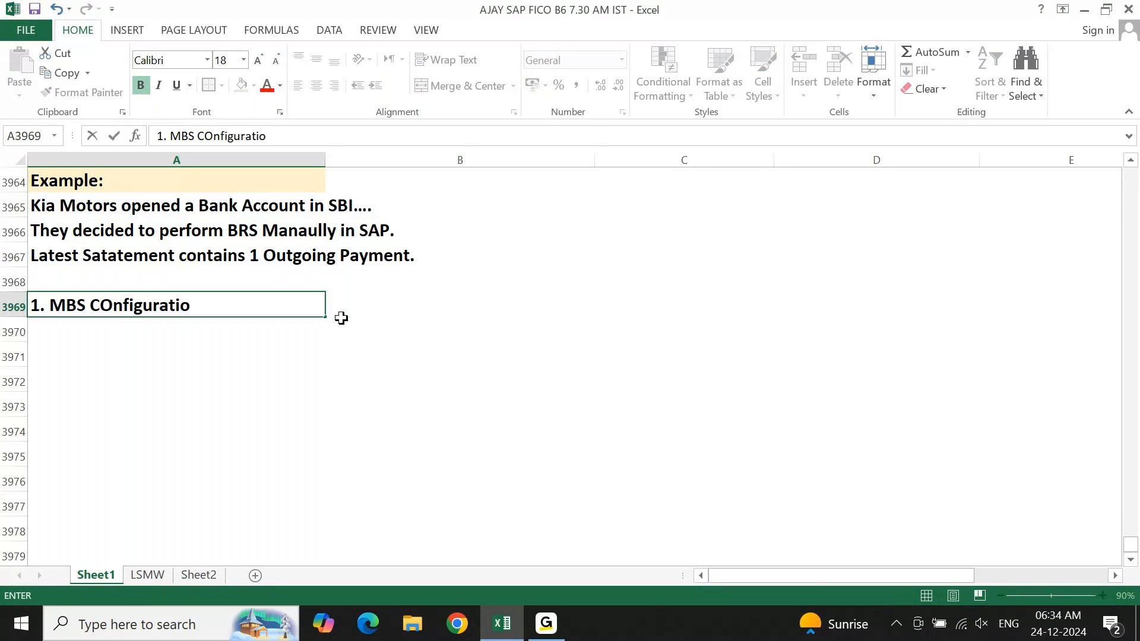
pyautogui.write('n')
pyautogui.press('Return')
# Fill the "1. MBS Configuration" heading cell A3969 with the standard light green colour.
pyautogui.press('Up')
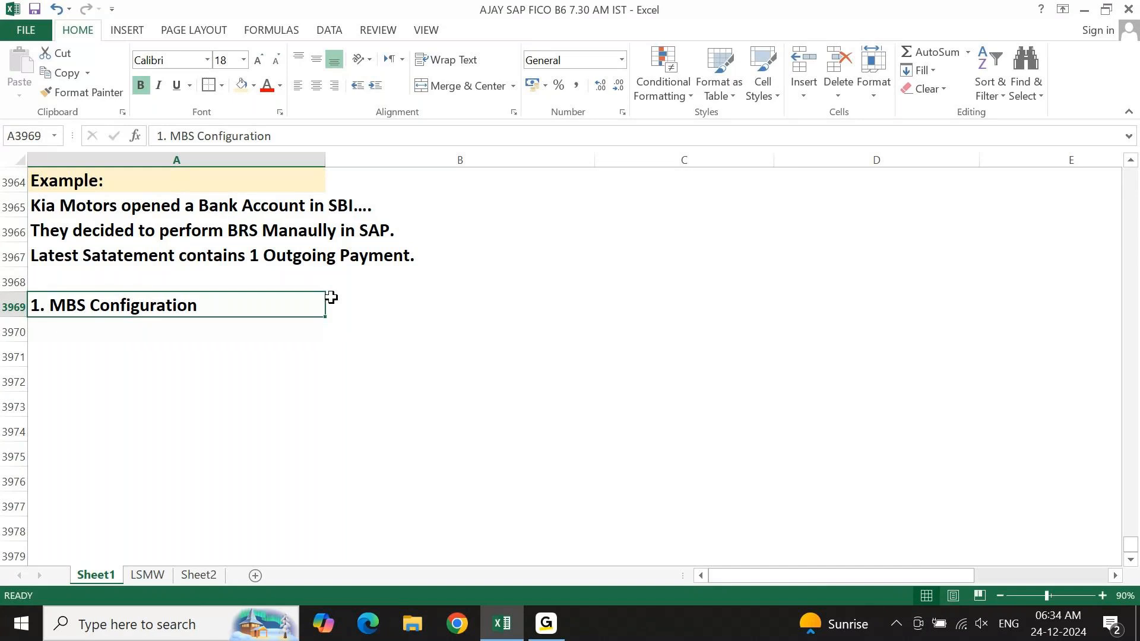
pyautogui.click(253, 85)
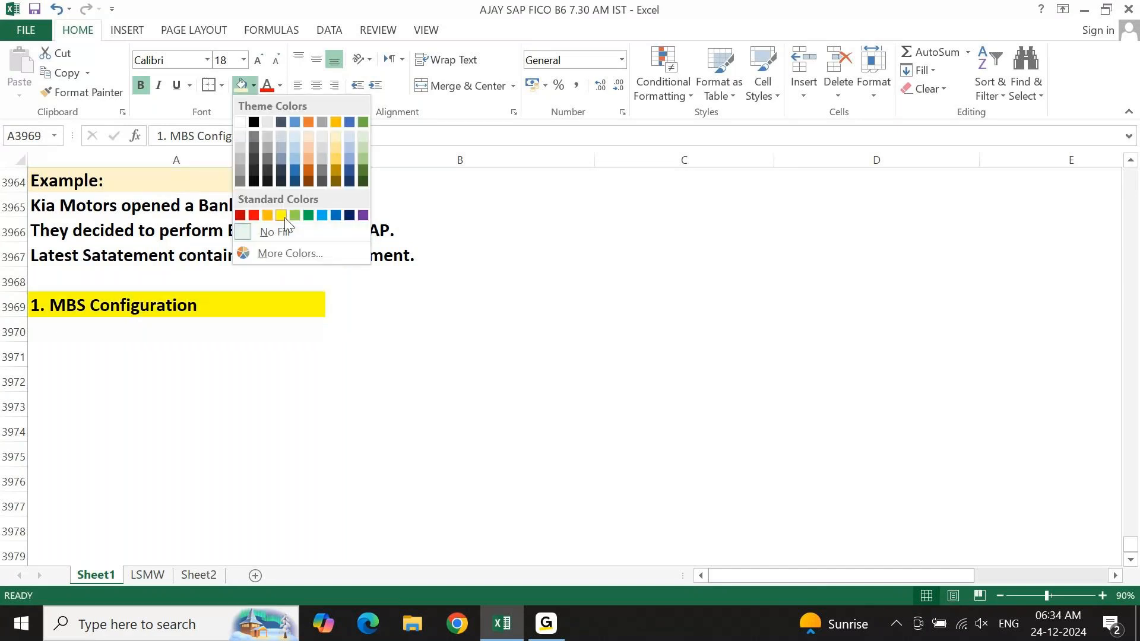
pyautogui.click(295, 215)
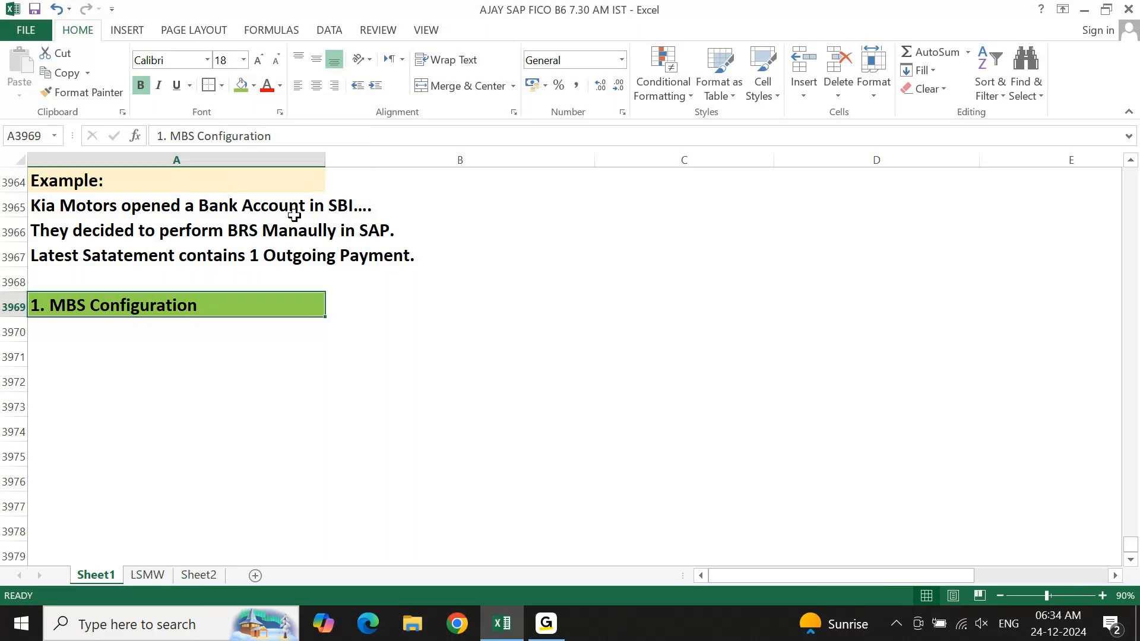
pyautogui.click(250, 349)
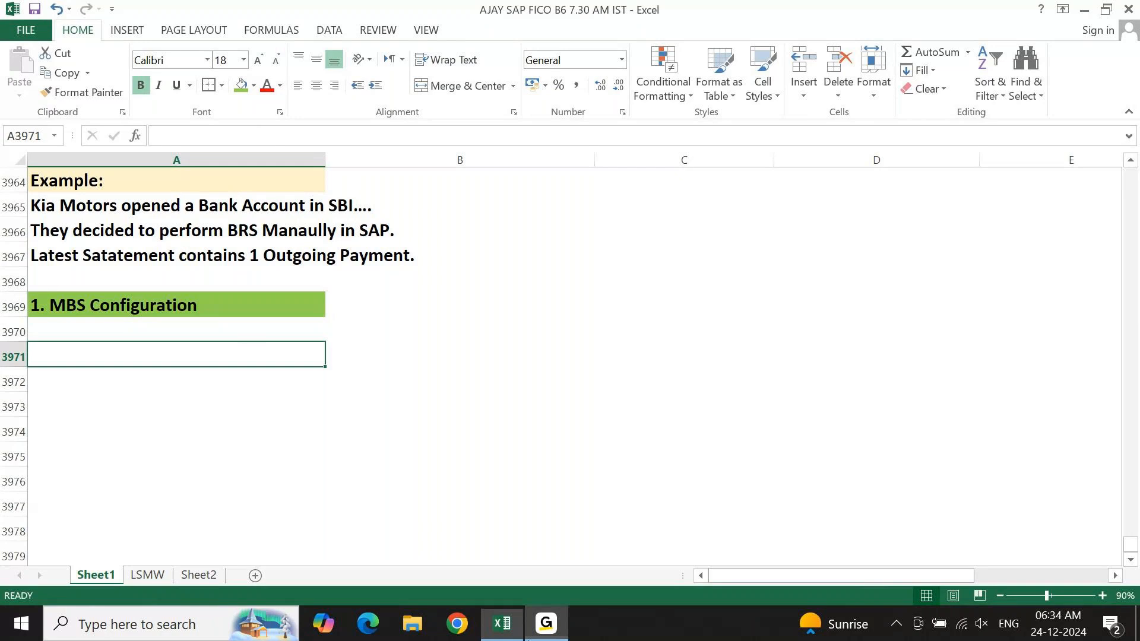
pyautogui.click(546, 623)
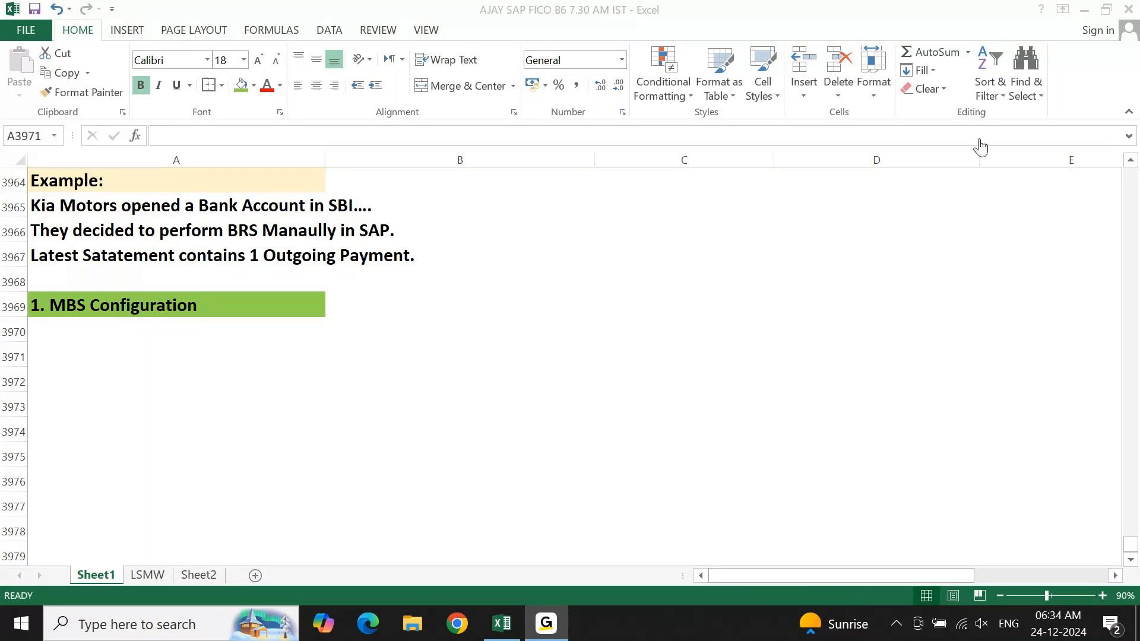
pyautogui.click(1035, 23)
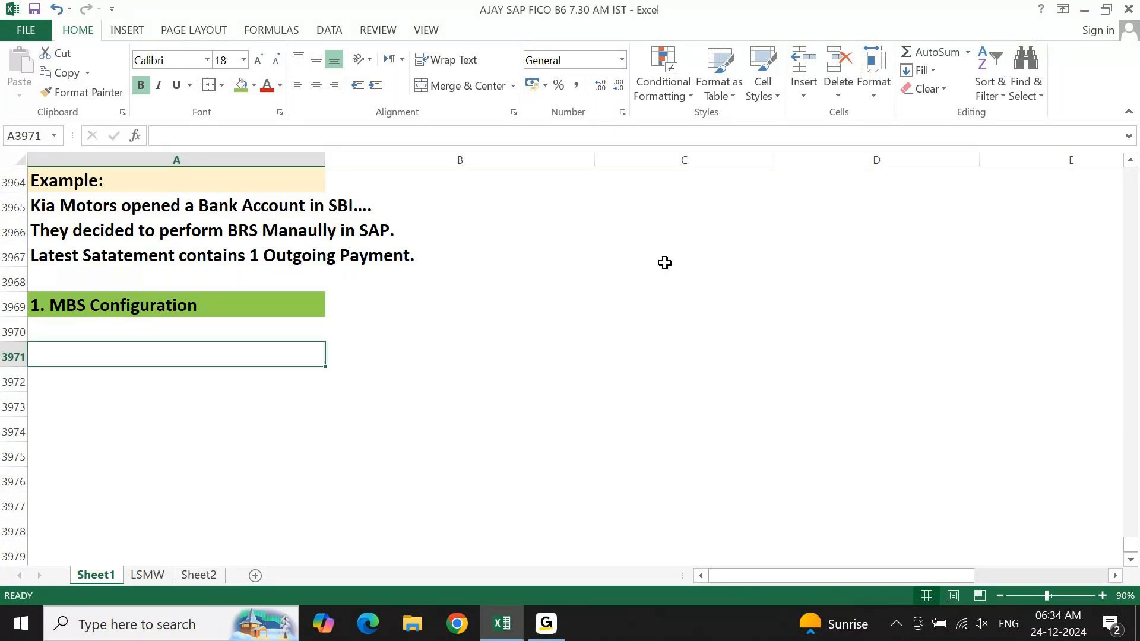
# Write the bullet line "* House Bank Set up - SBI" in cell A3970, directly under the MBS Configuration heading.
pyautogui.press('Up')
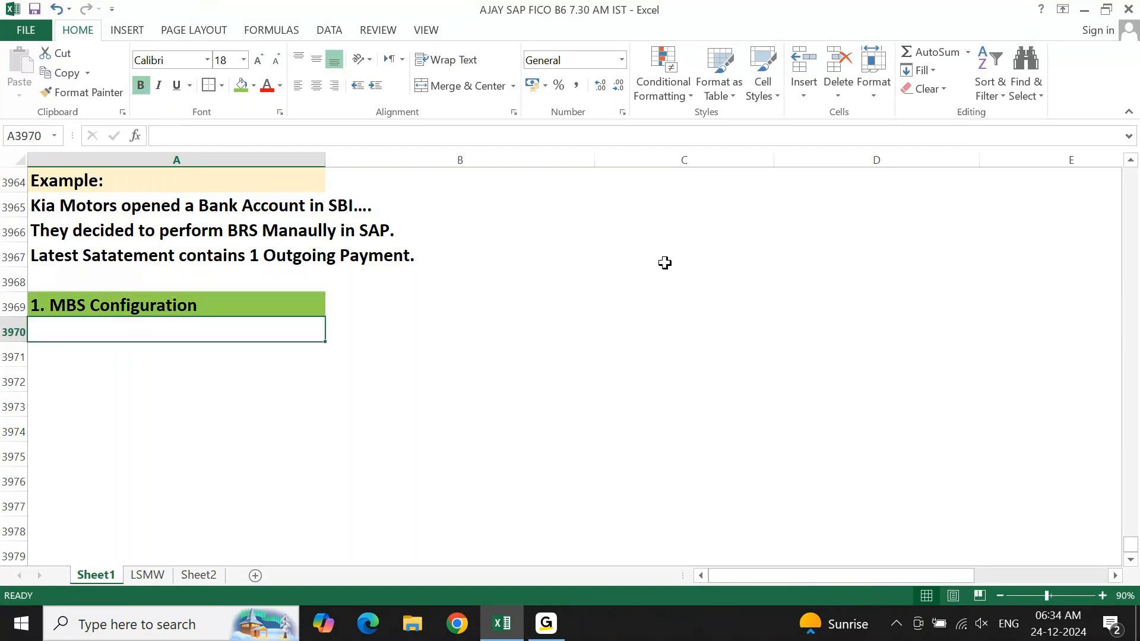
pyautogui.write('1.')
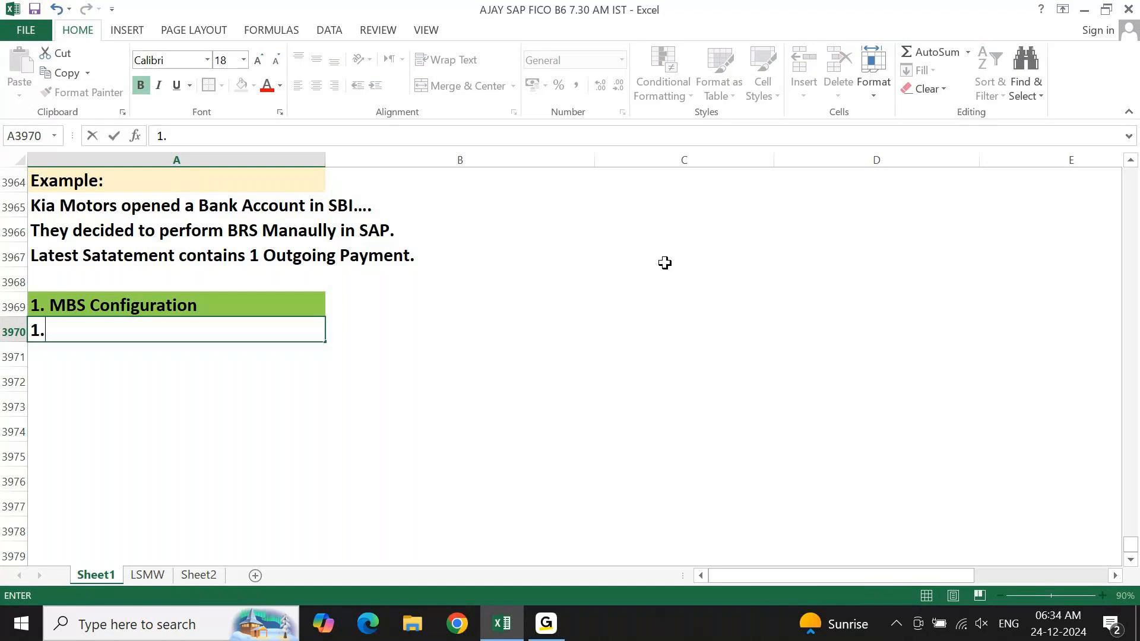
pyautogui.press('Escape')
pyautogui.write('* House Bank Set')
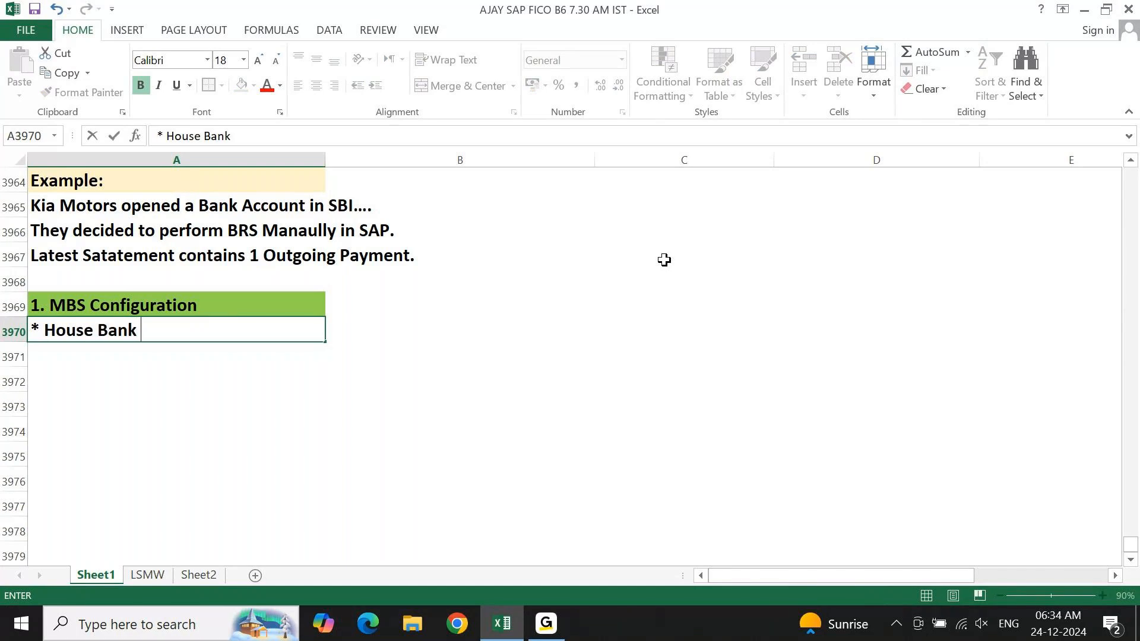
pyautogui.write(' up - SBI')
pyautogui.press('Return')
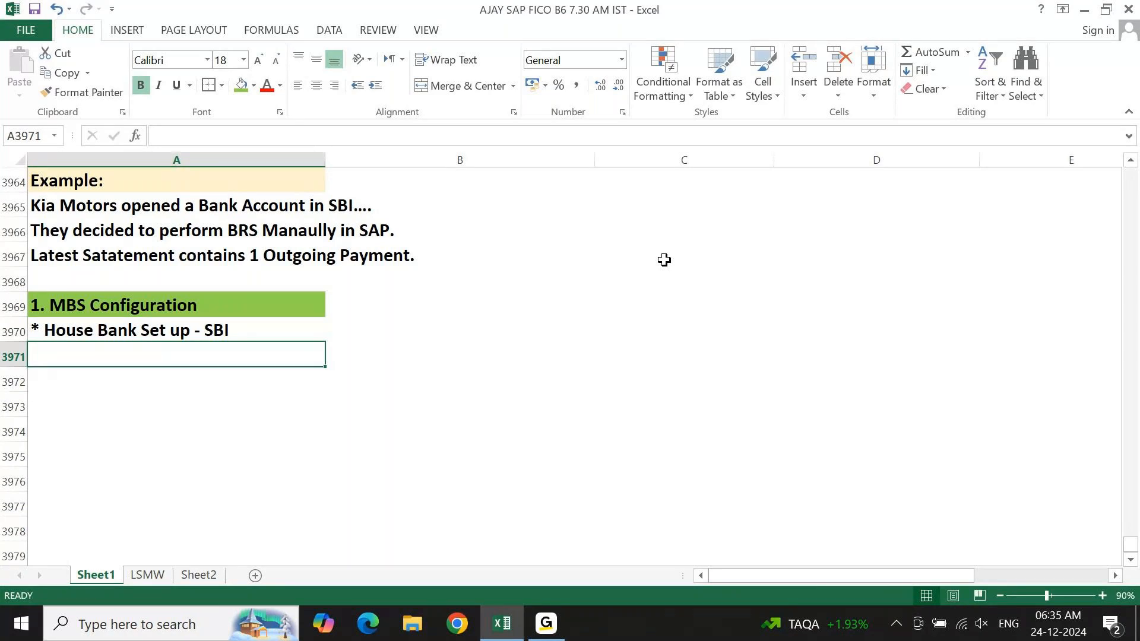
# Write the bullet line "* Is this the first Bank or any existing Bank using BRS?" in cell A3971.
pyautogui.press('Up')
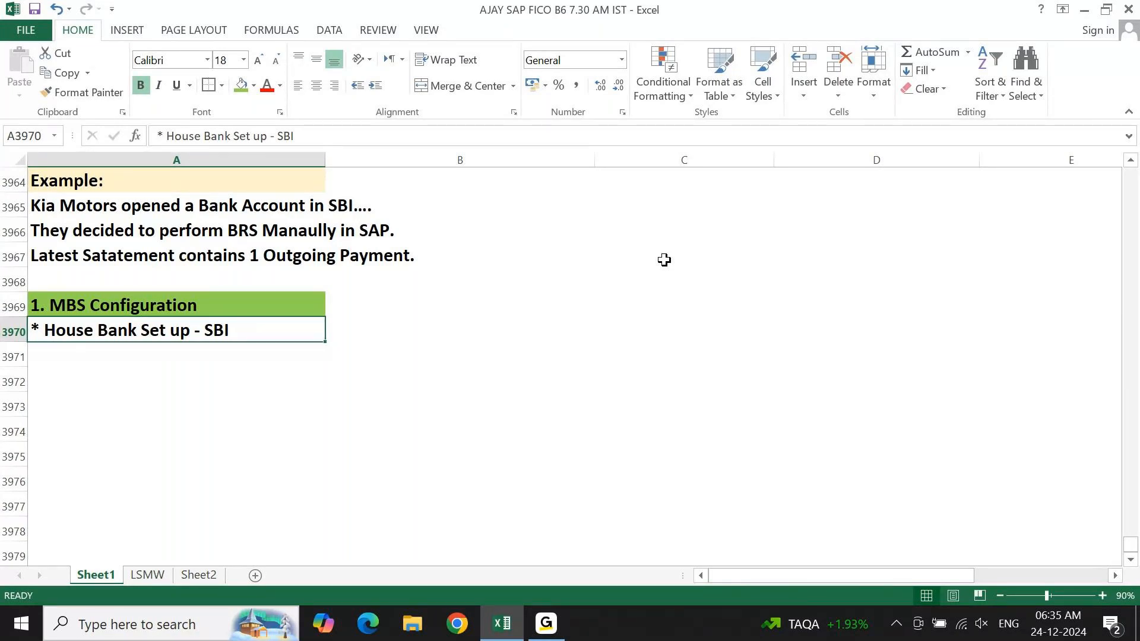
pyautogui.press('Down')
pyautogui.write('* Is this')
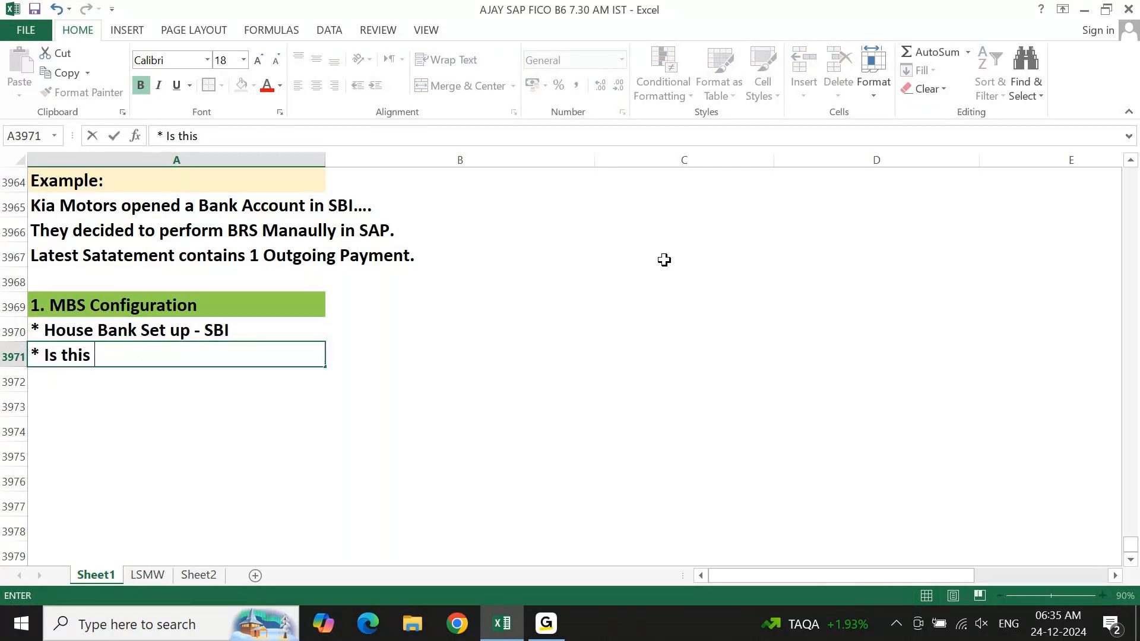
pyautogui.write(' 1')
pyautogui.press('BackSpace')
pyautogui.write('t')
pyautogui.write('he first Bank o')
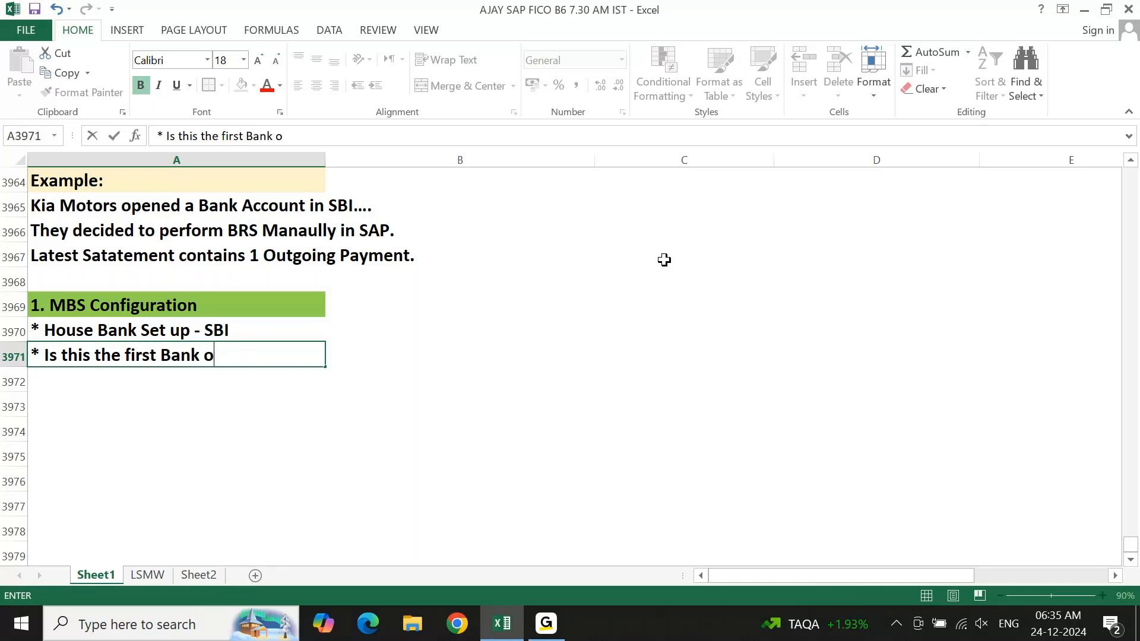
pyautogui.write('r any exisitjng')
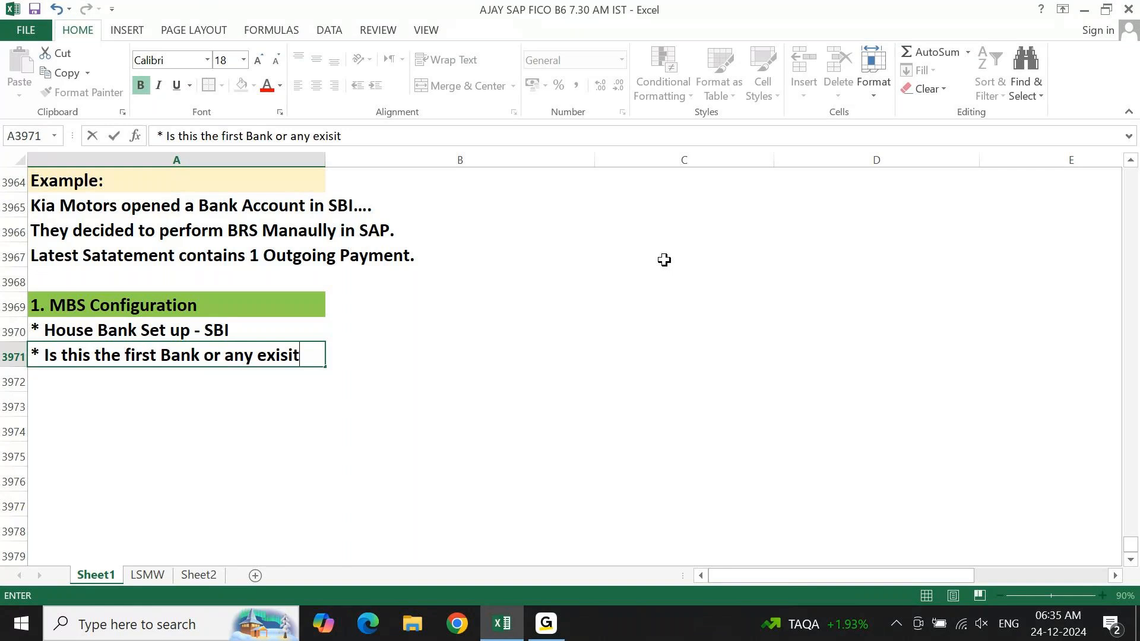
pyautogui.press('BackSpace')
pyautogui.press('BackSpace')
pyautogui.press('BackSpace')
pyautogui.write('n')
pyautogui.press('BackSpace')
pyautogui.press('BackSpace')
pyautogui.press('BackSpace')
pyautogui.write('ting Bank using ')
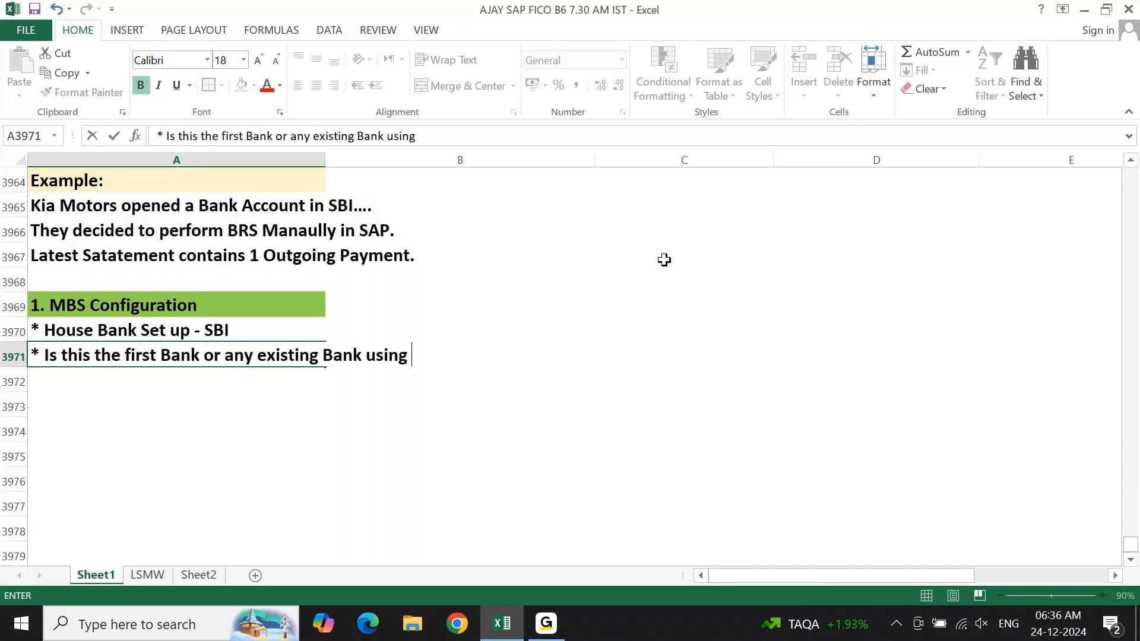
pyautogui.write('BRS?')
pyautogui.press('Return')
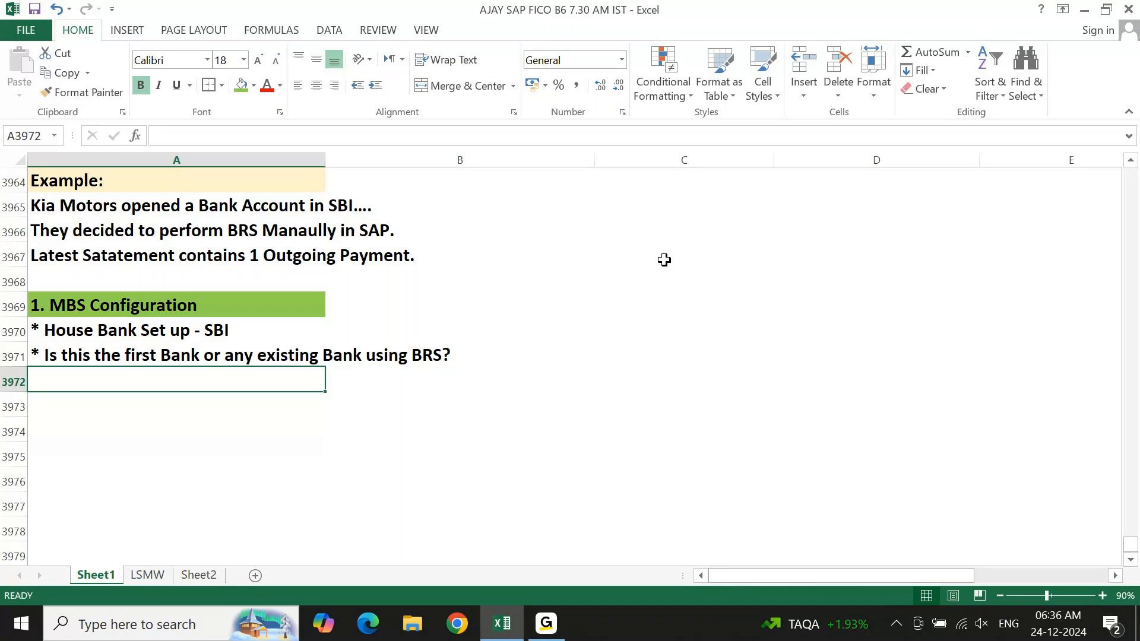
pyautogui.press('Up')
pyautogui.press('Up')
pyautogui.press('Up')
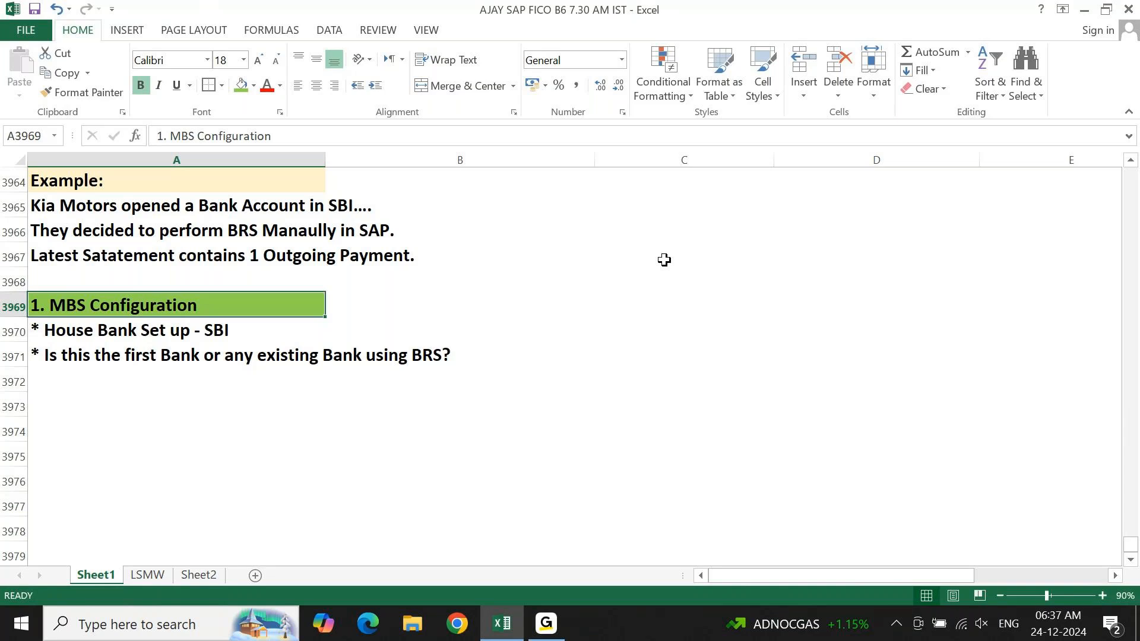
pyautogui.press('Down')
pyautogui.press('Down')
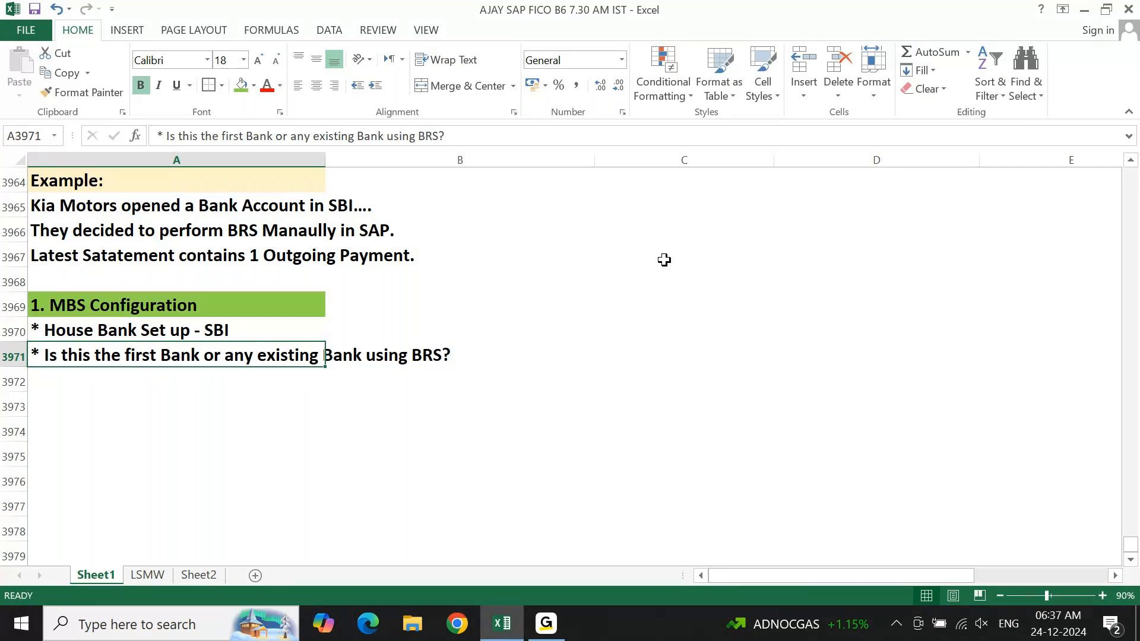
# Write the indented line "Option 1: Other Banks are using BRS currently in SAP" in cell A3972.
pyautogui.press('Return')
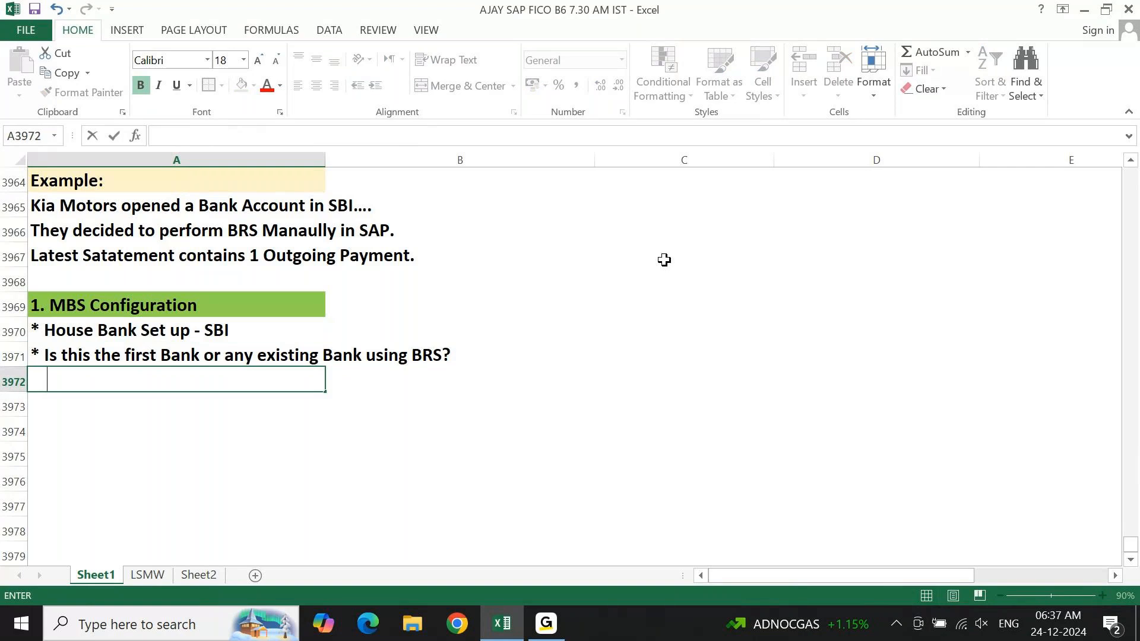
pyautogui.write('Opi')
pyautogui.press('BackSpace')
pyautogui.write('tion 1: ')
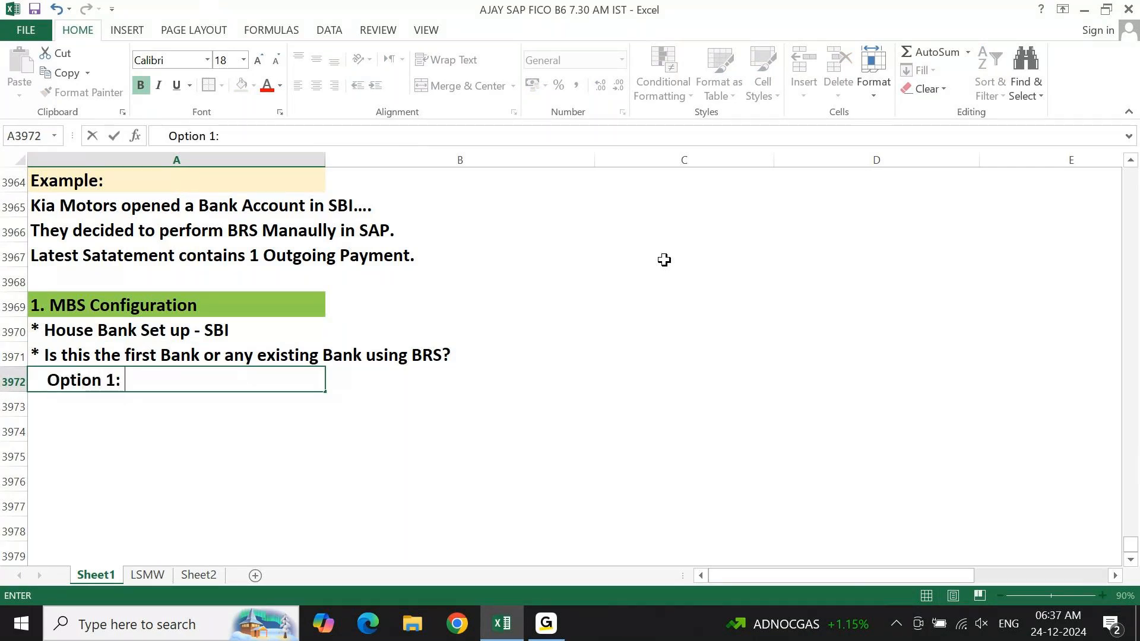
pyautogui.write('Ot')
pyautogui.write('a')
pyautogui.press('BackSpace')
pyautogui.write('Banks')
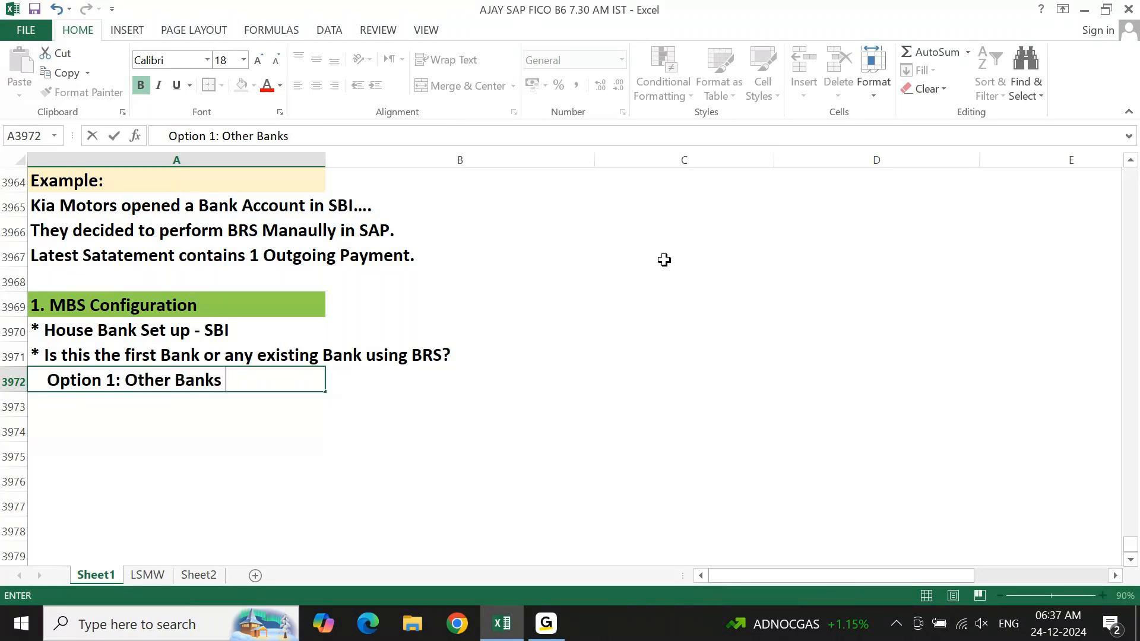
pyautogui.write(' are using ')
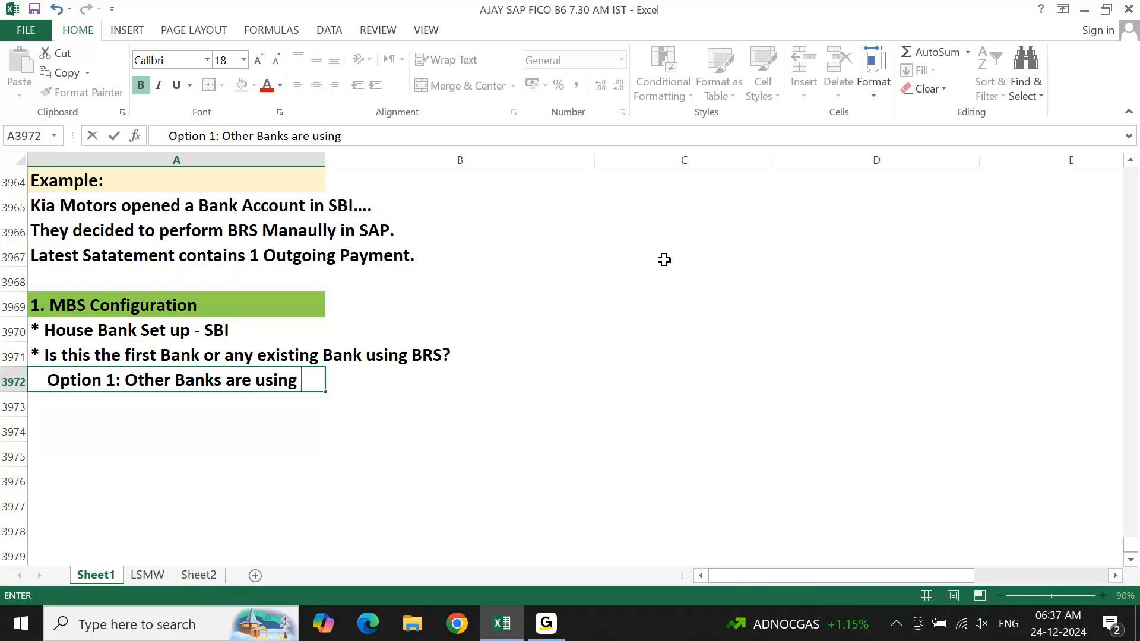
pyautogui.write('BRS curr')
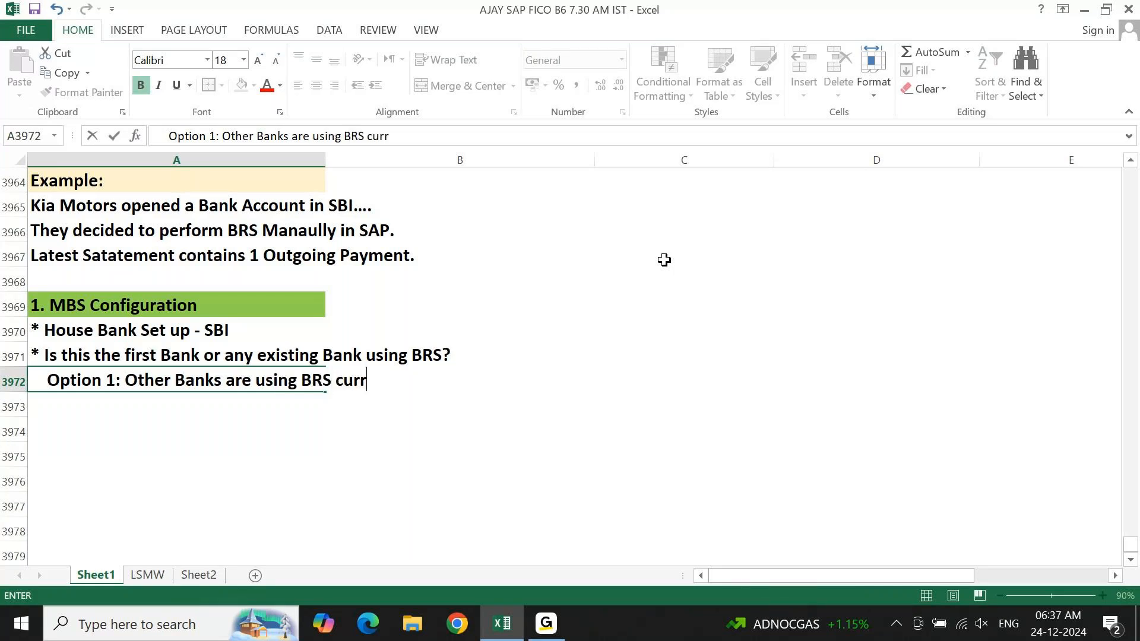
pyautogui.write('ently I')
pyautogui.press('BackSpace')
pyautogui.write('in ')
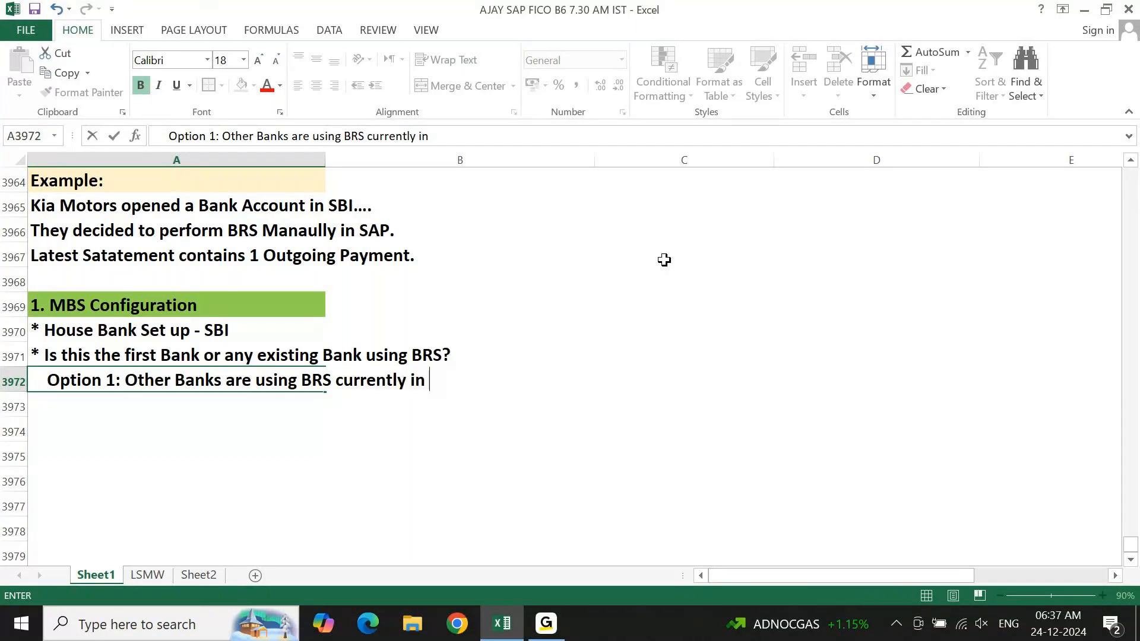
pyautogui.write('SAP')
pyautogui.press('Return')
# Duplicate the Option 1 line into cell A3973 and renumber the copy as Option 2.
pyautogui.hotkey('ctrl', "'")
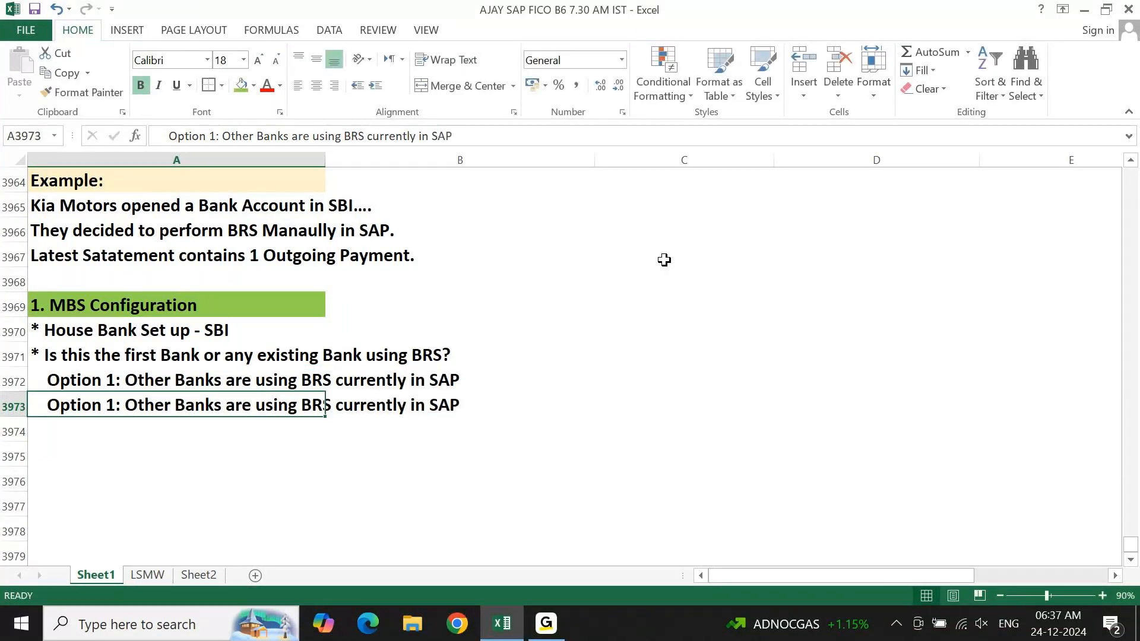
pyautogui.hotkey('ctrl', 'Left')
pyautogui.hotkey('ctrl', 'Left')
pyautogui.hotkey('ctrl', 'Left')
pyautogui.hotkey('ctrl', 'Left')
pyautogui.hotkey('ctrl', 'Left')
pyautogui.hotkey('ctrl', 'Left')
pyautogui.hotkey('ctrl', 'Left')
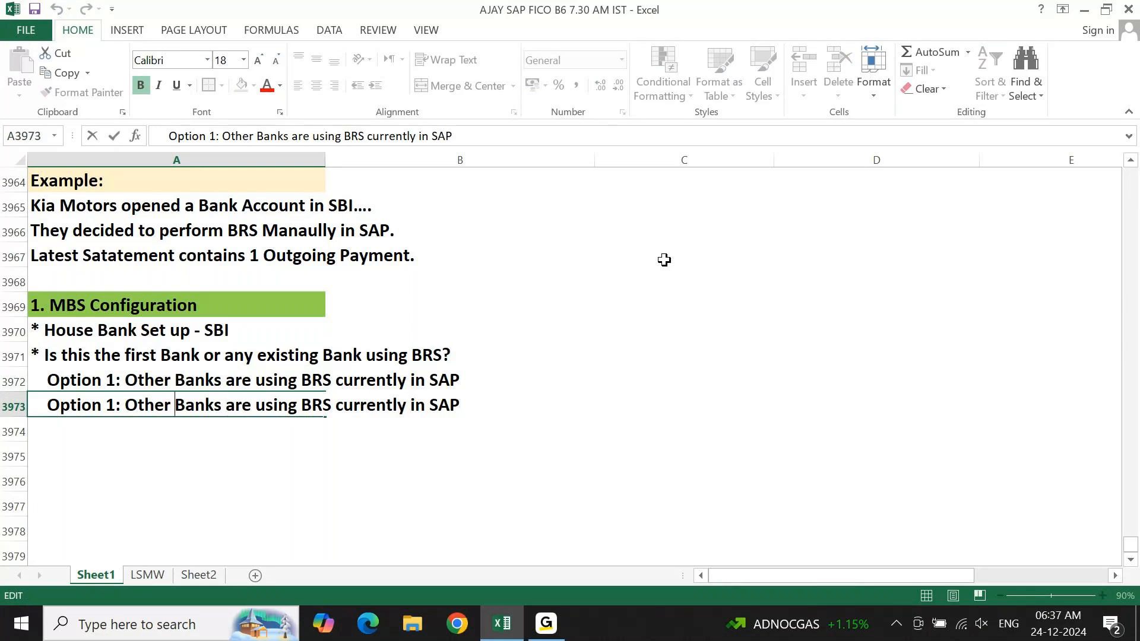
pyautogui.hotkey('ctrl', 'Left')
pyautogui.press('Left')
pyautogui.press('Left')
pyautogui.press('BackSpace')
pyautogui.write('2')
# Replace the text after "Option 2:" in cell A3973 with "This is the first Bank to use BRS in sap".
pyautogui.press('Right')
pyautogui.press('Right')
pyautogui.hotkey('ctrl', 'shift', 'Right')
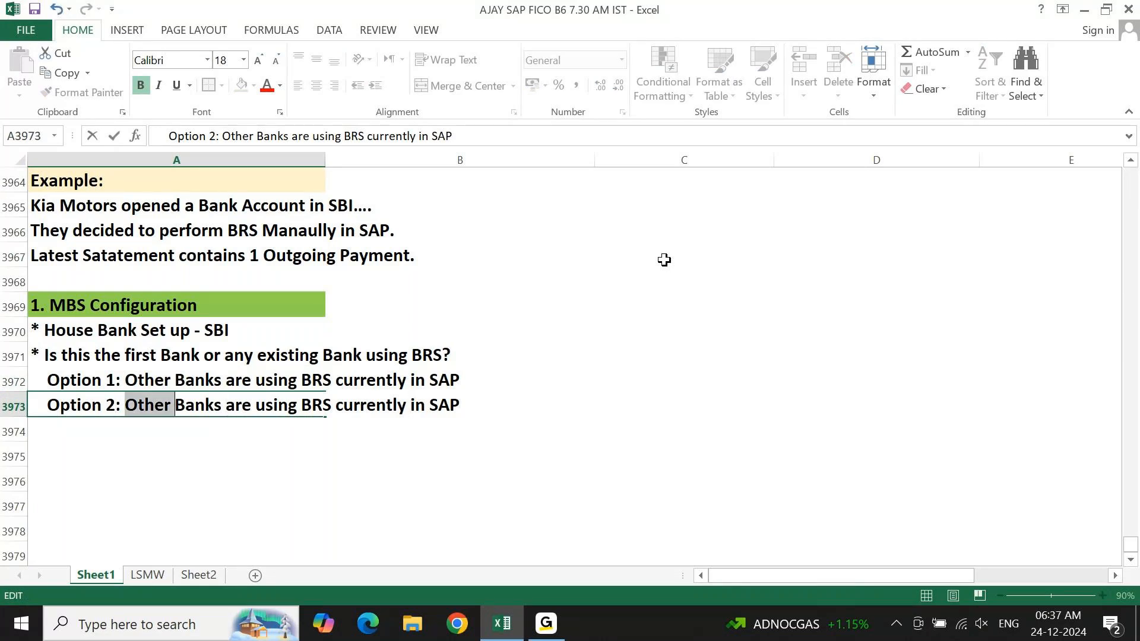
pyautogui.hotkey('ctrl', 'shift', 'Right')
pyautogui.hotkey('ctrl', 'shift', 'Right')
pyautogui.hotkey('ctrl', 'shift', 'Right')
pyautogui.hotkey('ctrl', 'shift', 'Right')
pyautogui.hotkey('ctrl', 'shift', 'Right')
pyautogui.hotkey('ctrl', 'shift', 'Right')
pyautogui.hotkey('ctrl', 'shift', 'Right')
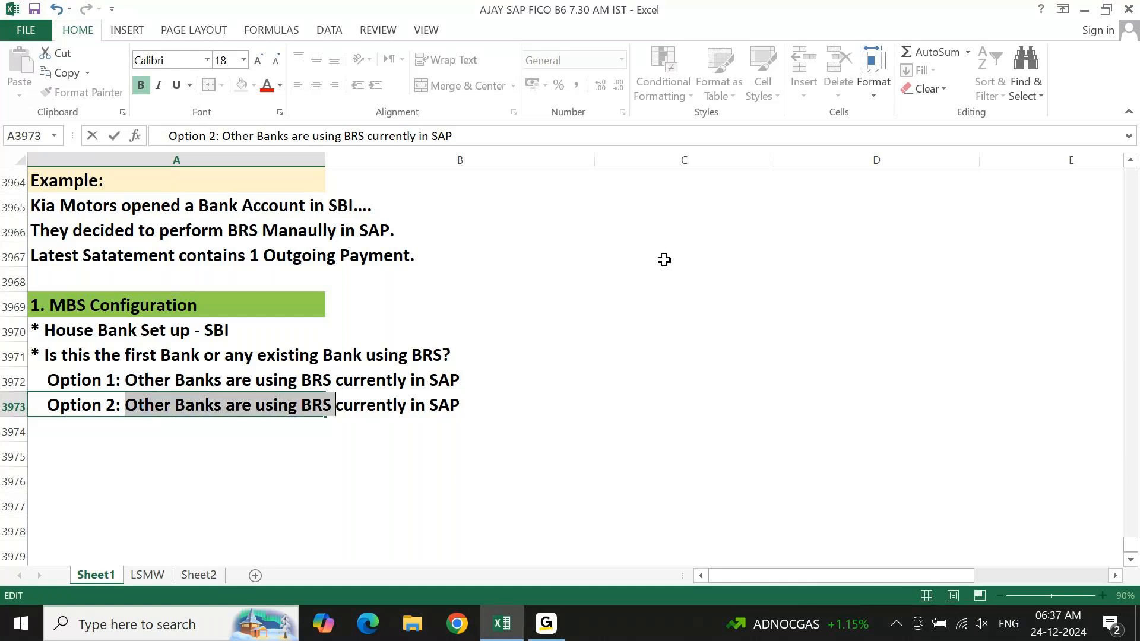
pyautogui.write('This')
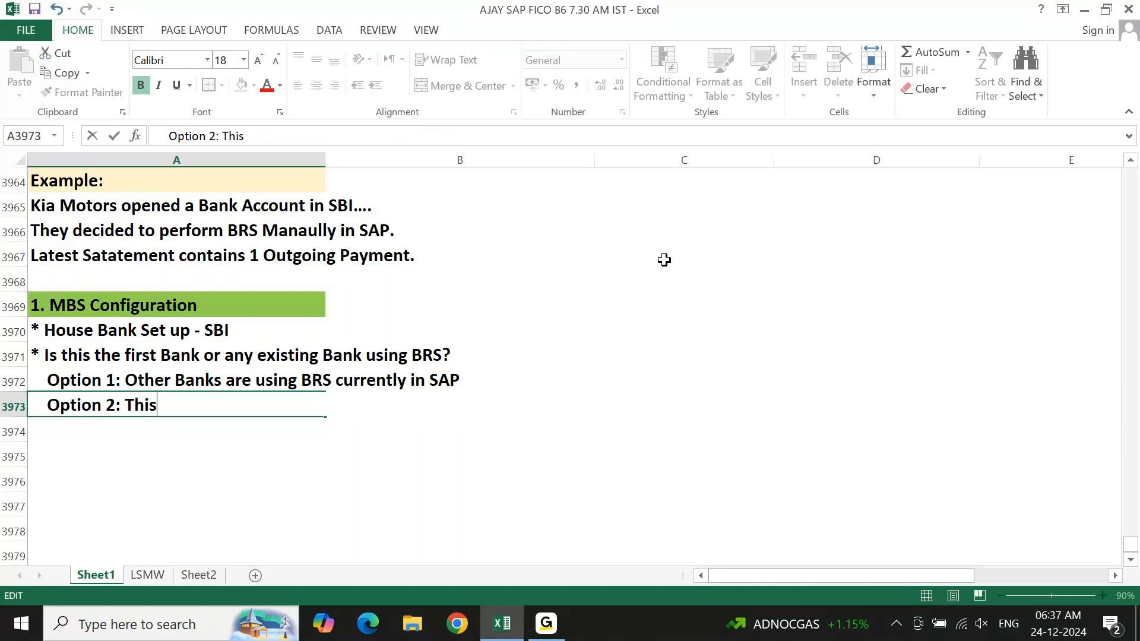
pyautogui.write(' is the f')
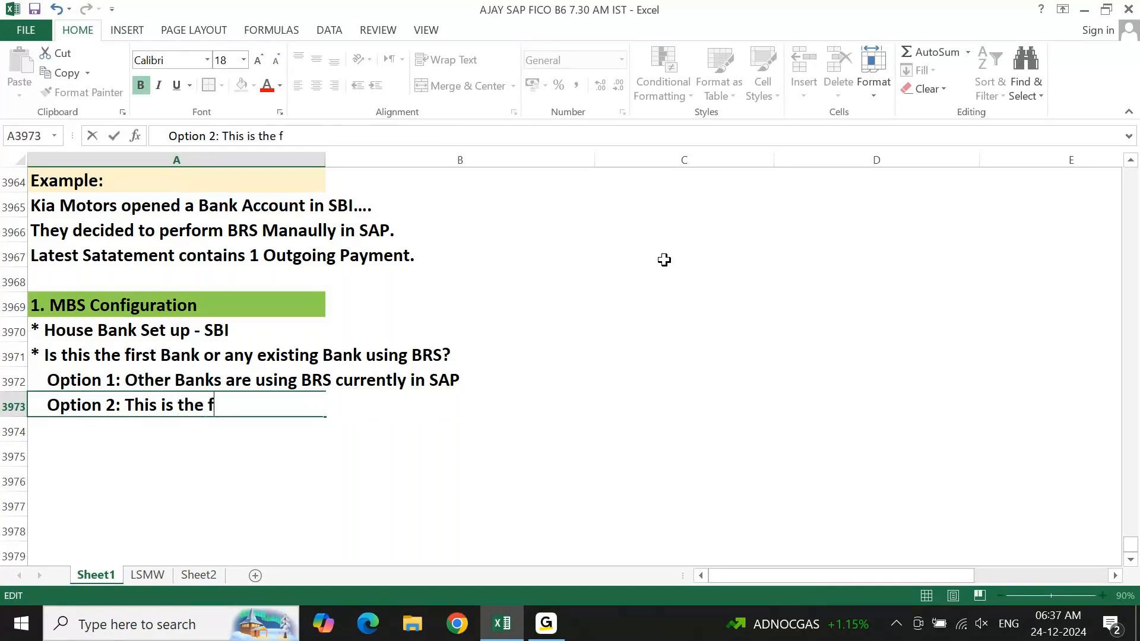
pyautogui.write('irst Bank to us')
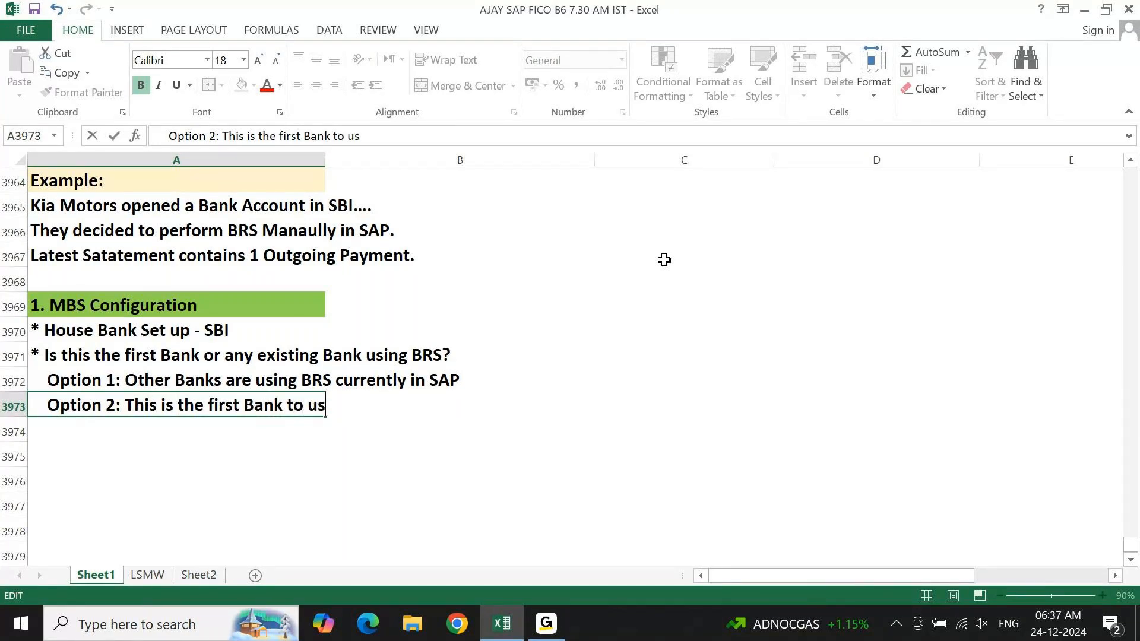
pyautogui.write('e BRS in sap')
pyautogui.press('Return')
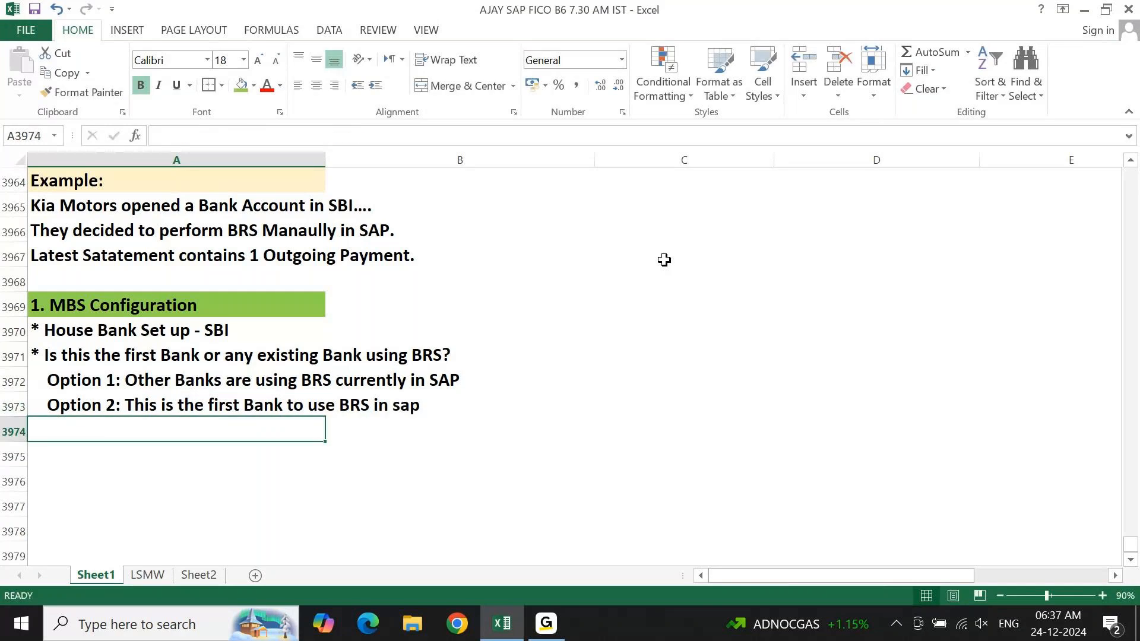
# Change the last word of the Option 2 line in cell A3973 to uppercase "SAP".
pyautogui.press('Up')
pyautogui.press('F2')
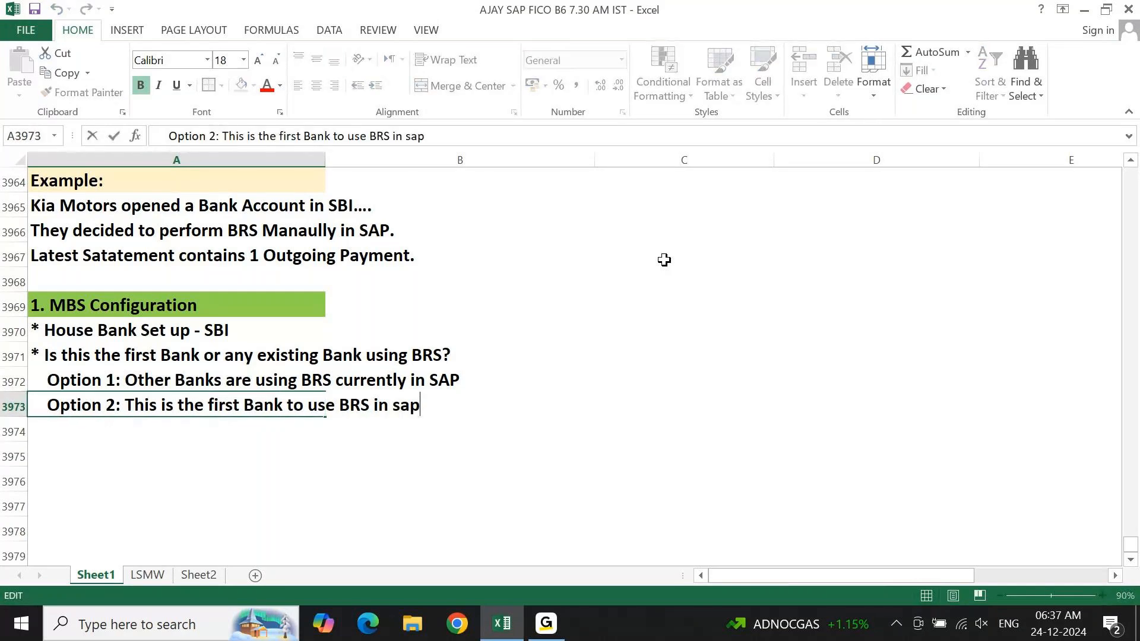
pyautogui.hotkey('ctrl', 'shift', 'Left')
pyautogui.write('SAP')
pyautogui.press('Return')
# Write "No BRS config is required.. We can directly use existing process" in cell C3972 beside Option 1.
pyautogui.press('Up')
pyautogui.press('Up')
pyautogui.press('Right')
pyautogui.press('Right')
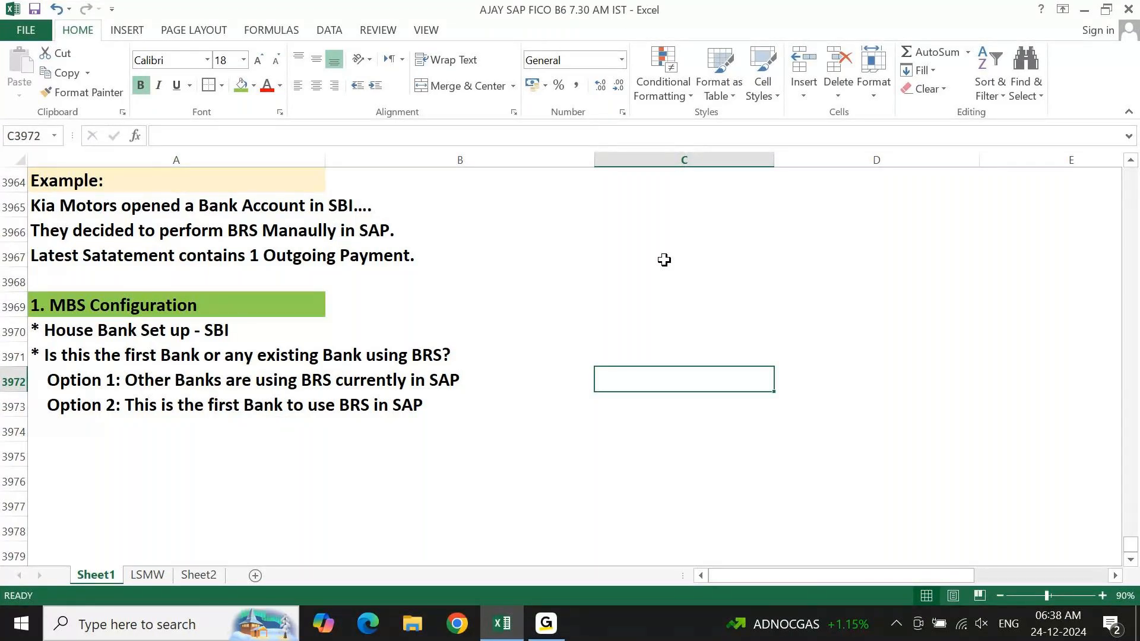
pyautogui.write('No BRS config is ')
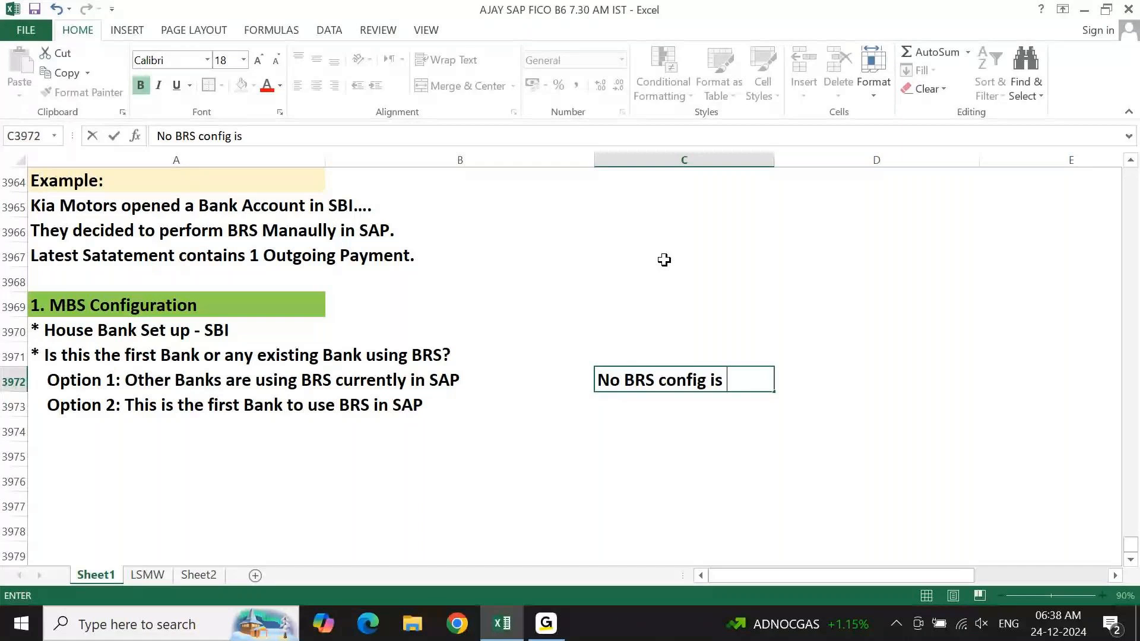
pyautogui.write('required.. We can direct')
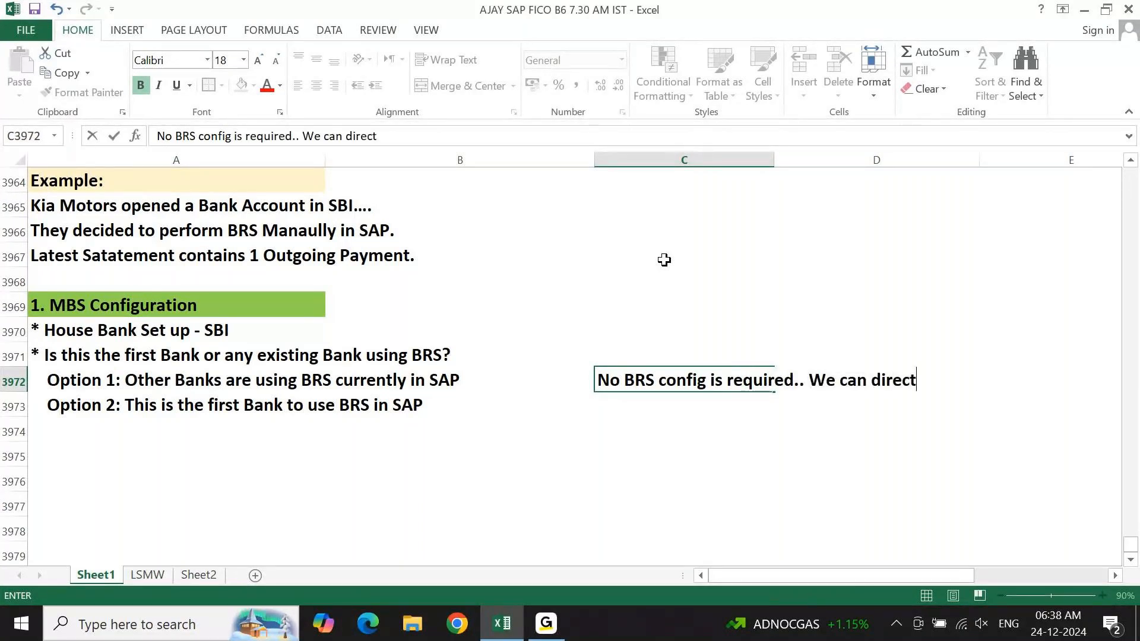
pyautogui.write('ly use existing proces')
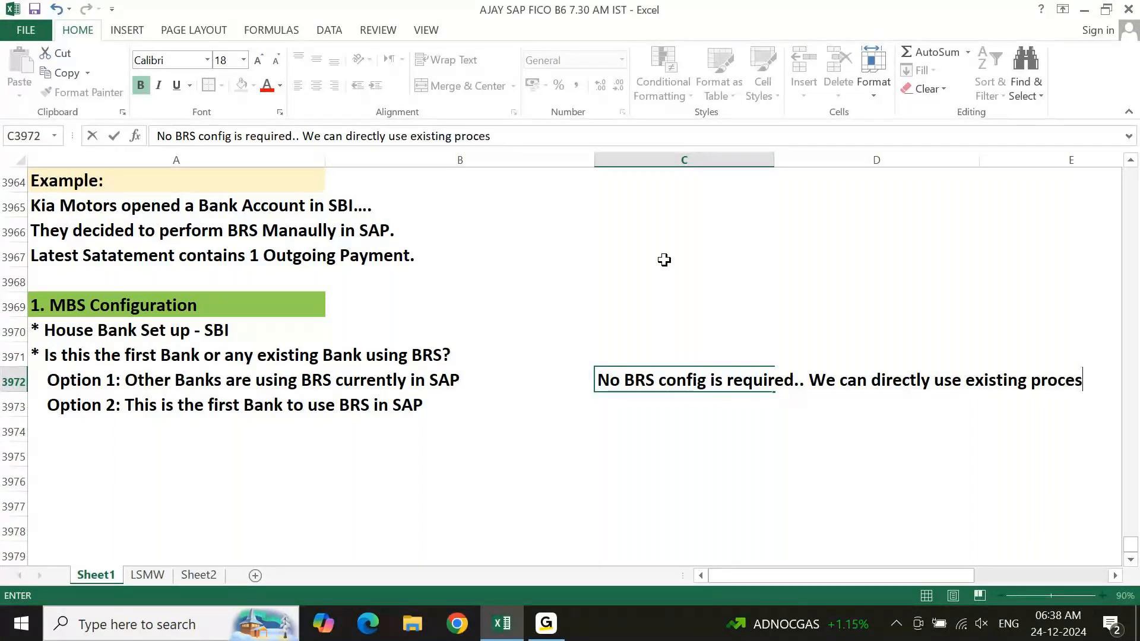
pyautogui.write('s')
pyautogui.press('Return')
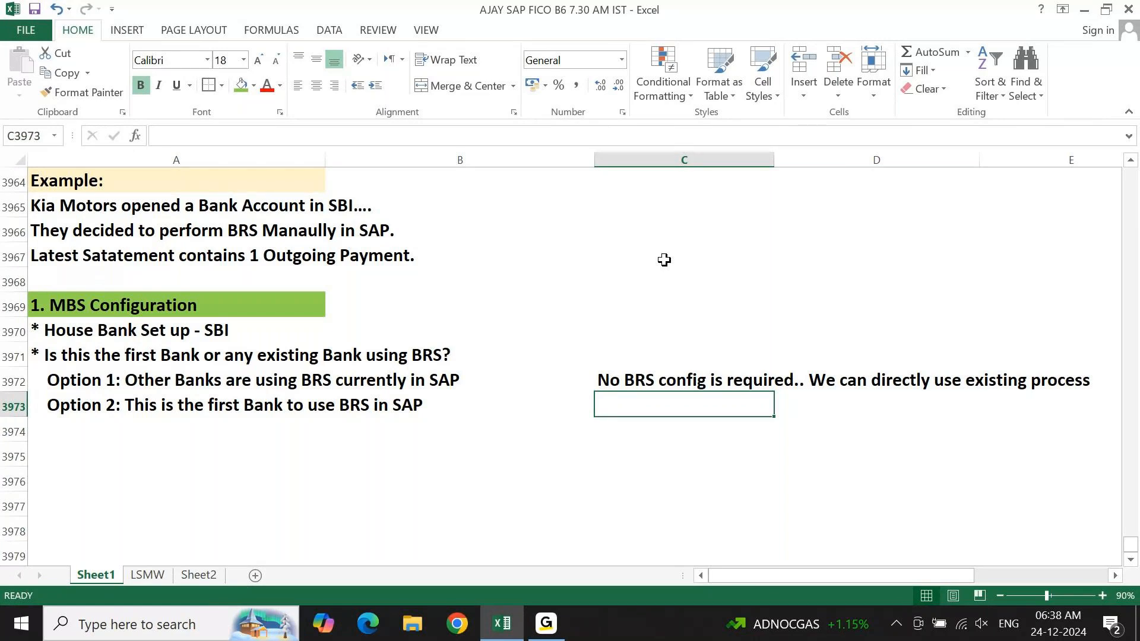
# Write "BRS config is required." in cell C3973 beside Option 2.
pyautogui.write('BR')
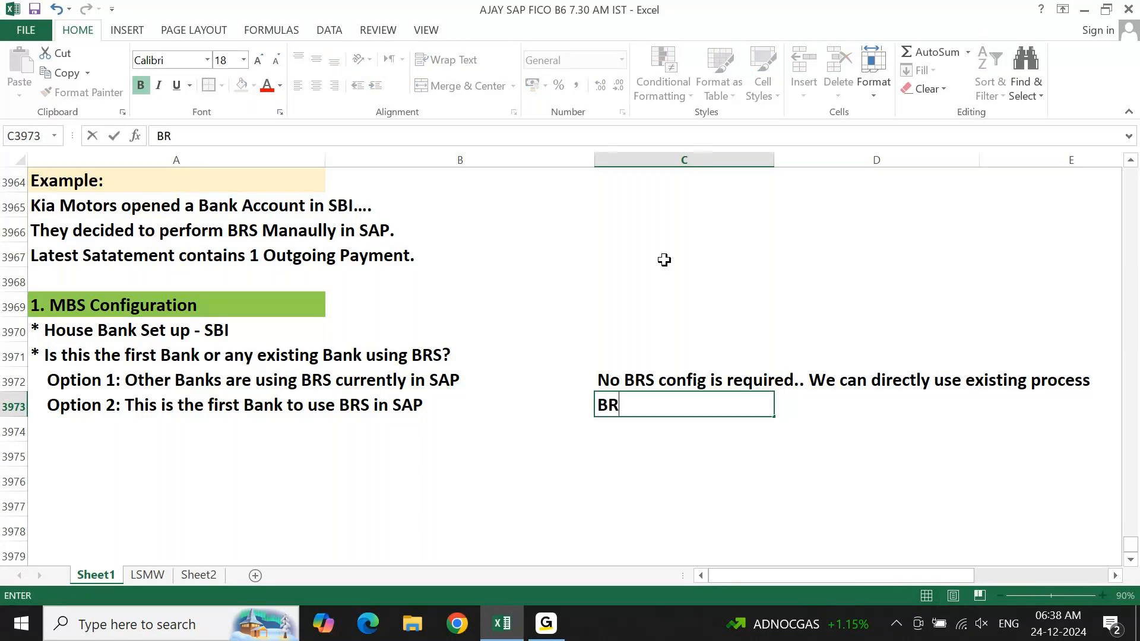
pyautogui.write('S config is')
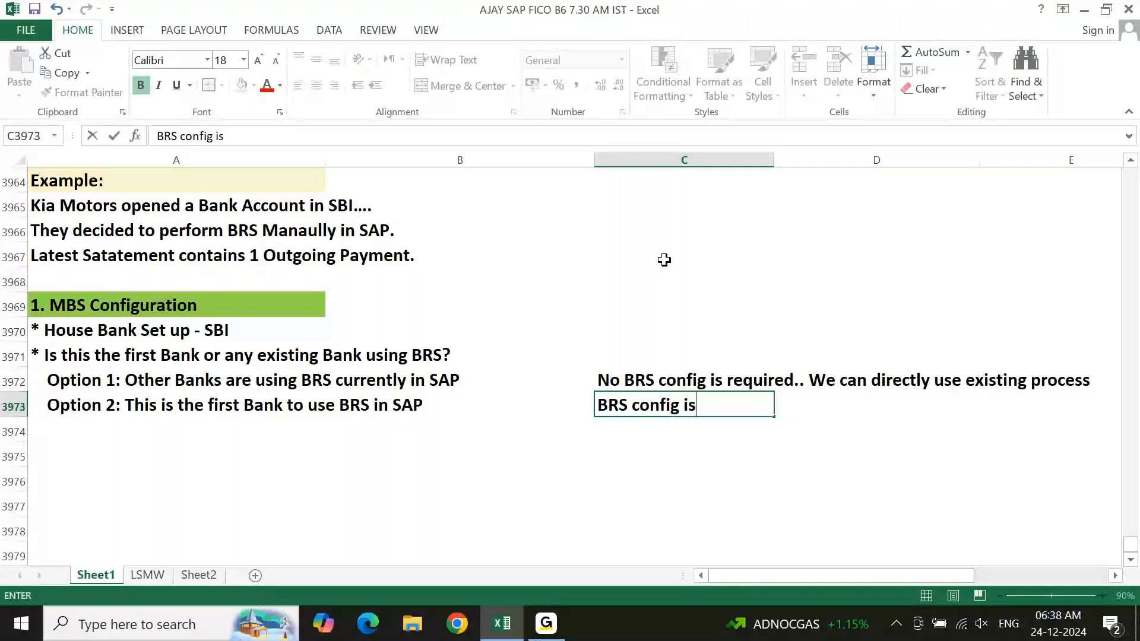
pyautogui.write(' required.')
pyautogui.press('Return')
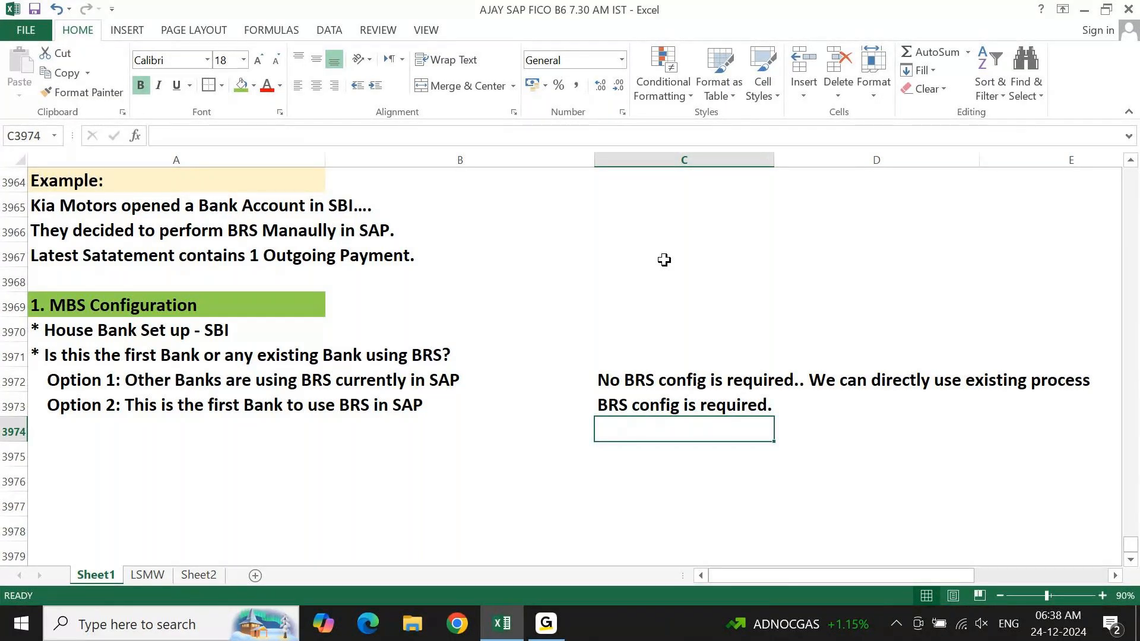
# Highlight the Kia Motors bank account line across cells A3965:B3965 with a yellow fill.
pyautogui.press('Left')
pyautogui.press('Left')
pyautogui.press('Up')
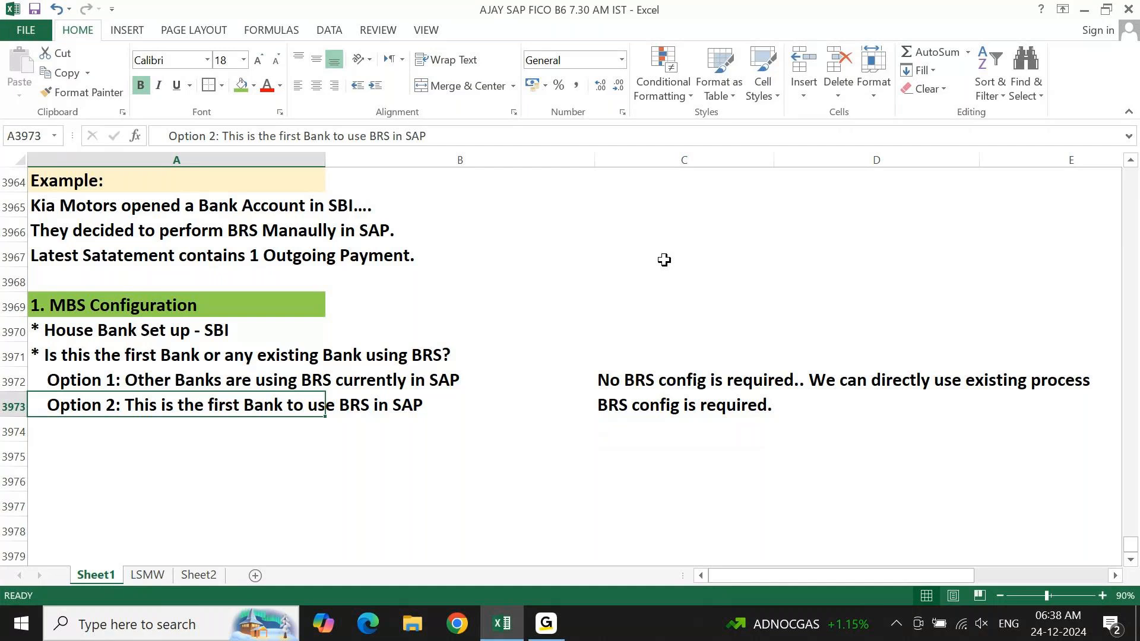
pyautogui.press('Up')
pyautogui.press('Up')
pyautogui.press('Up')
pyautogui.press('Up')
pyautogui.press('Up')
pyautogui.press('Up')
pyautogui.press('Up')
pyautogui.press('Up')
pyautogui.hotkey('shift', 'Right')
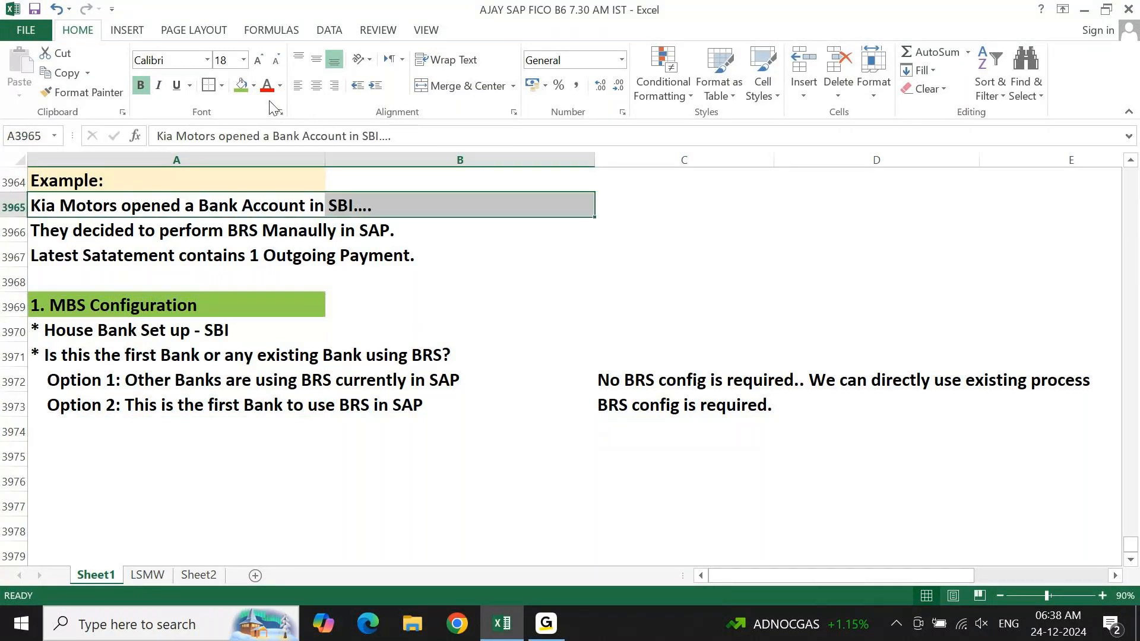
pyautogui.click(247, 92)
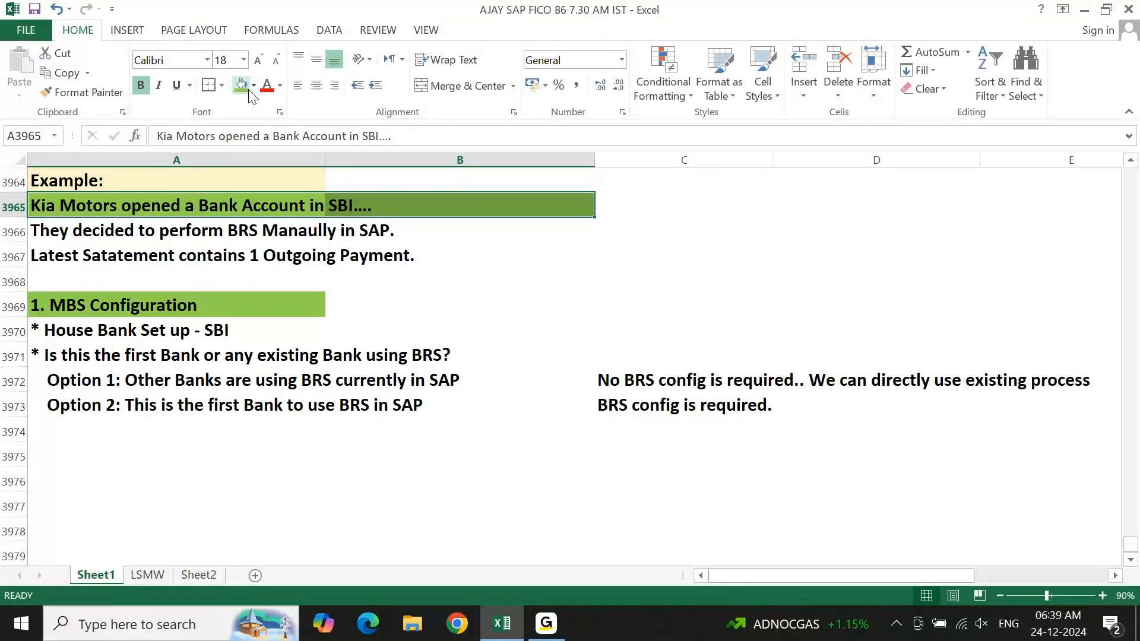
pyautogui.click(253, 86)
pyautogui.click(291, 230)
pyautogui.click(442, 262)
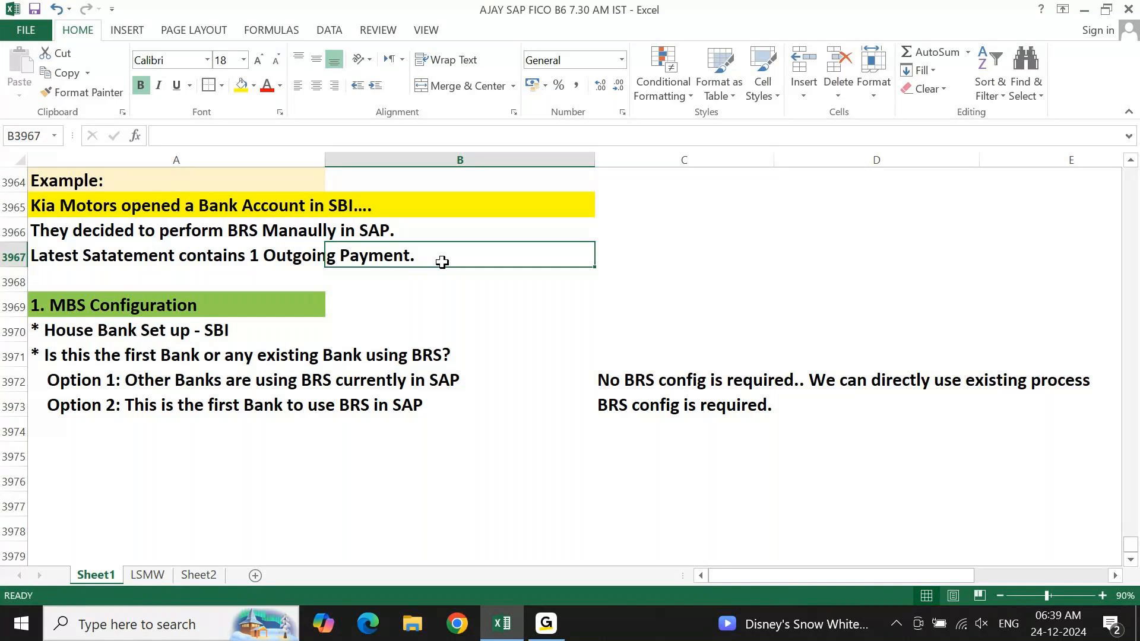
# Review the Kia Motors example lines, the MBS configuration options and the BRS config notes beside them.
pyautogui.press('Left')
pyautogui.press('Up')
pyautogui.press('Up')
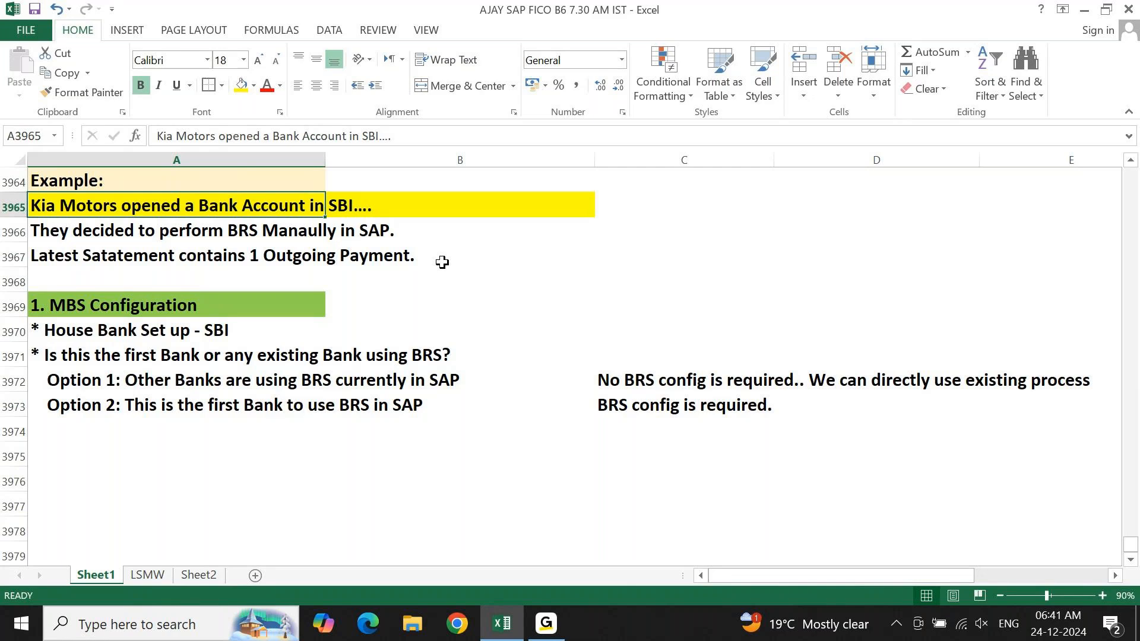
pyautogui.press('Down')
pyautogui.press('Down')
pyautogui.press('Down')
pyautogui.press('Down')
pyautogui.press('Down')
pyautogui.press('Down')
pyautogui.press('Down')
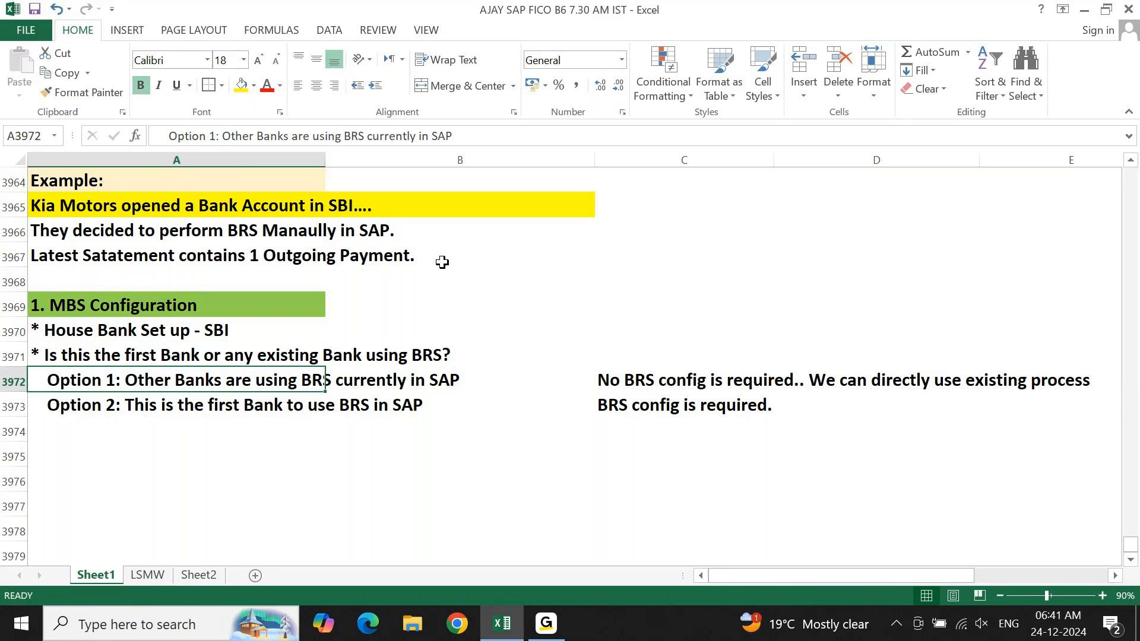
pyautogui.press('Right')
pyautogui.press('Right')
pyautogui.press('Right')
pyautogui.press('Left')
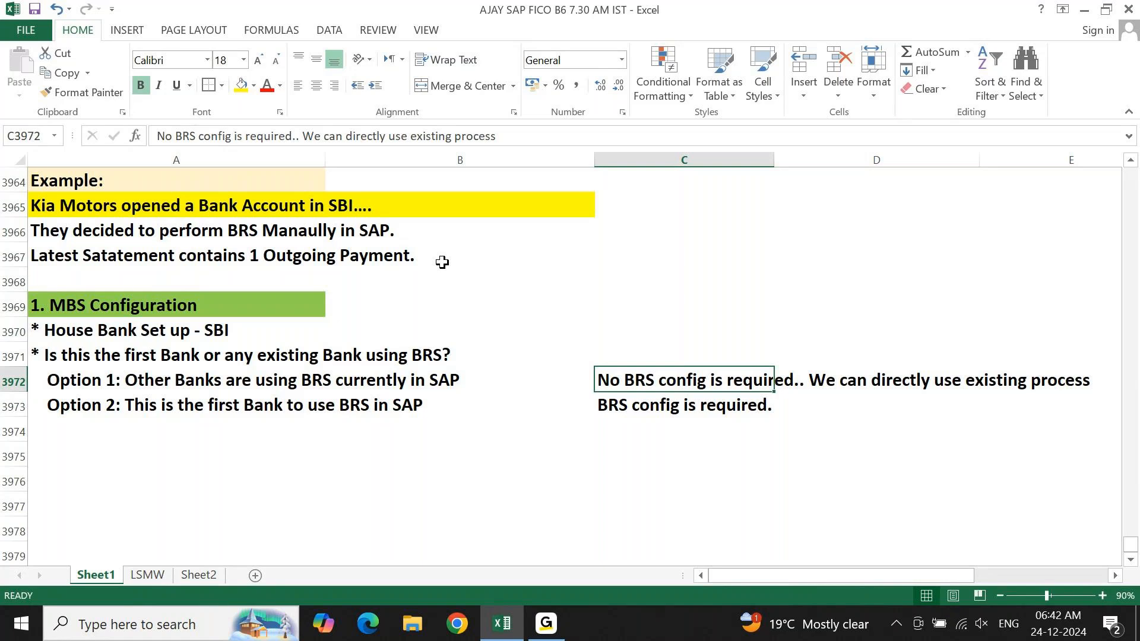
pyautogui.press('Down')
pyautogui.press('Down')
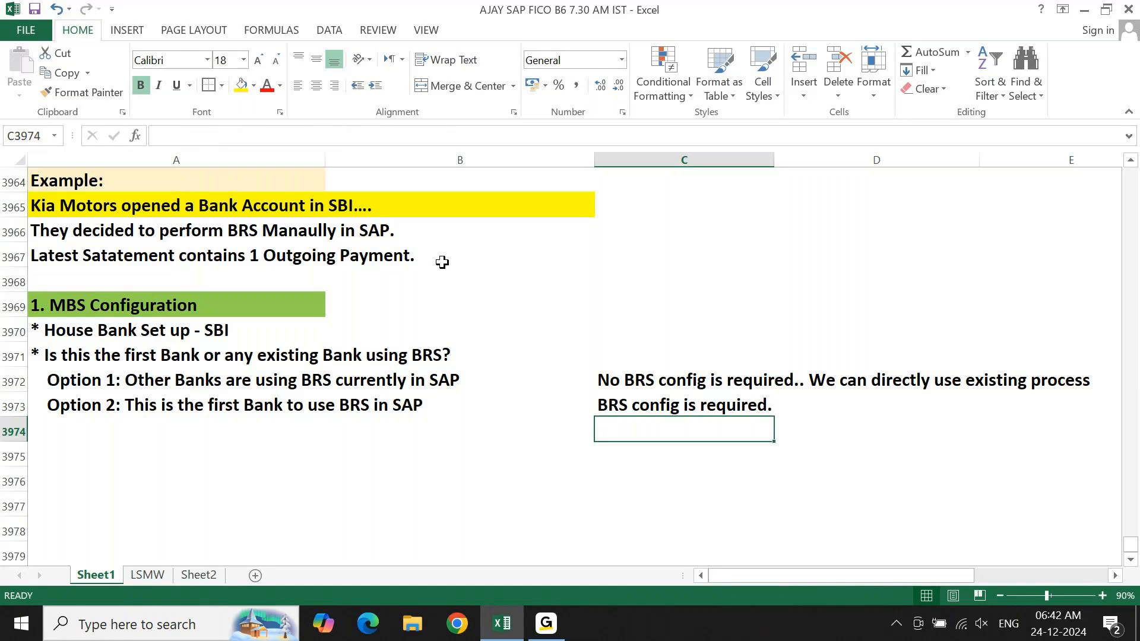
pyautogui.press('Up')
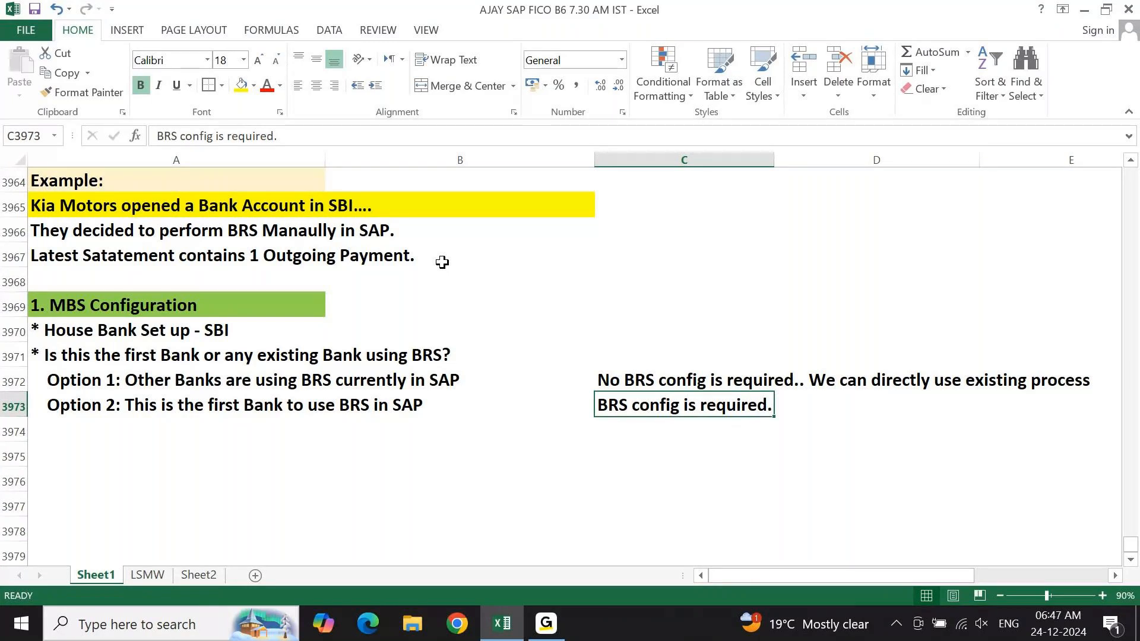
pyautogui.press('Up')
pyautogui.press('Up')
pyautogui.press('Up')
pyautogui.press('Up')
pyautogui.press('Up')
pyautogui.press('Left')
pyautogui.press('Left')
pyautogui.press('Up')
pyautogui.press('Up')
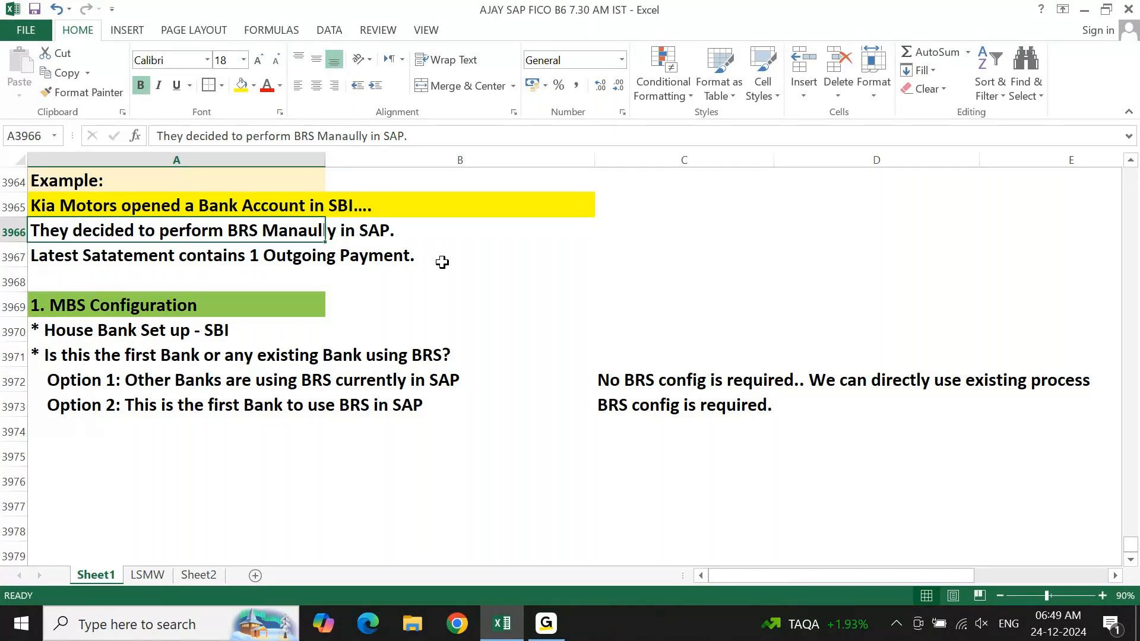
pyautogui.press('Down')
pyautogui.press('Down')
pyautogui.press('Down')
pyautogui.press('Down')
pyautogui.press('Down')
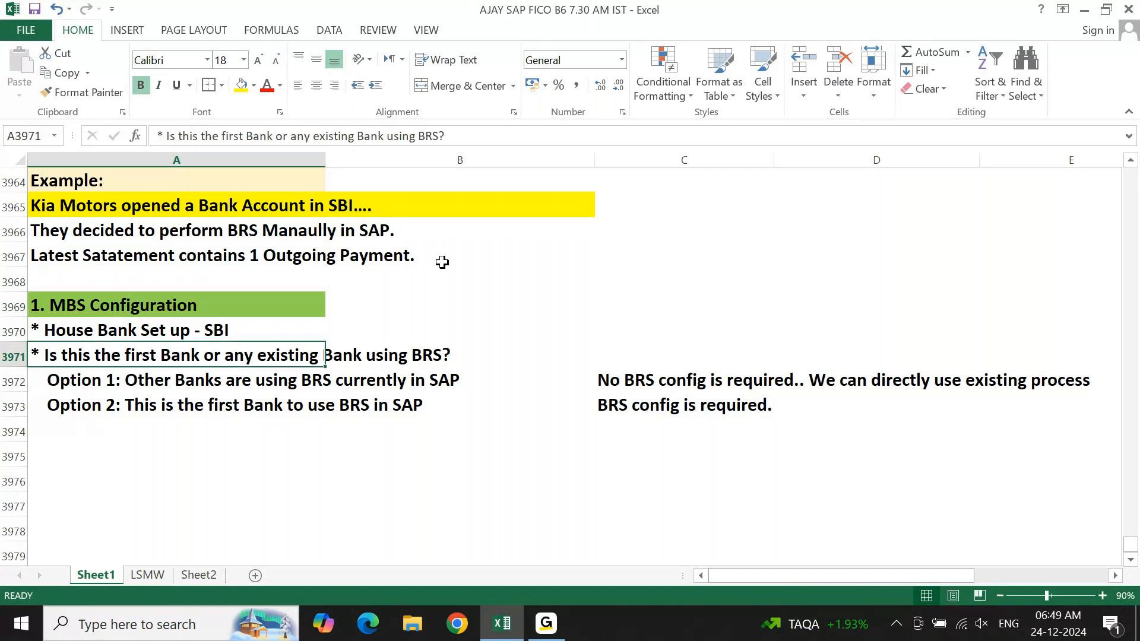
# Switch to SAP Logon from the desktop and open the S4HANA 2023 B6 connection.
pyautogui.press('super+d')
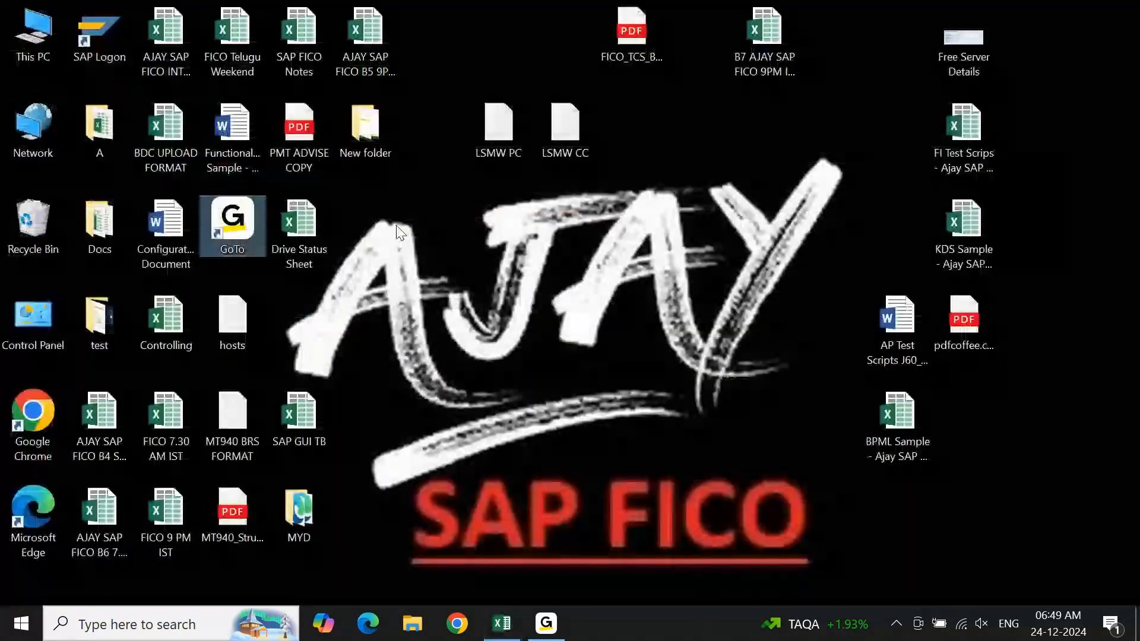
pyautogui.rightClick(456, 241)
pyautogui.click(495, 295)
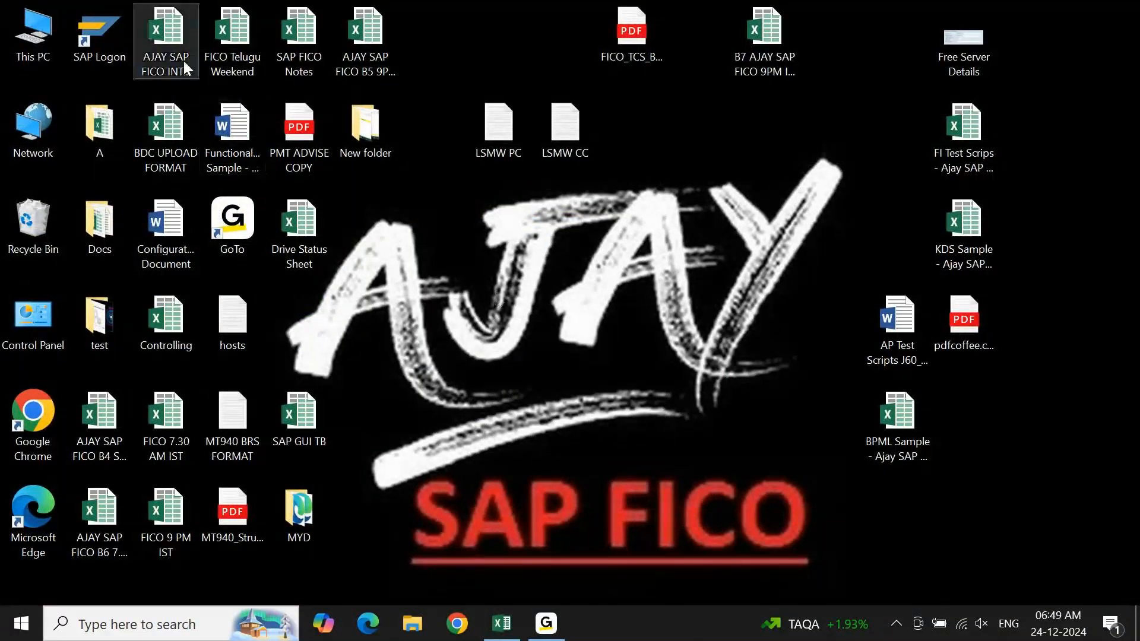
pyautogui.click(98, 37)
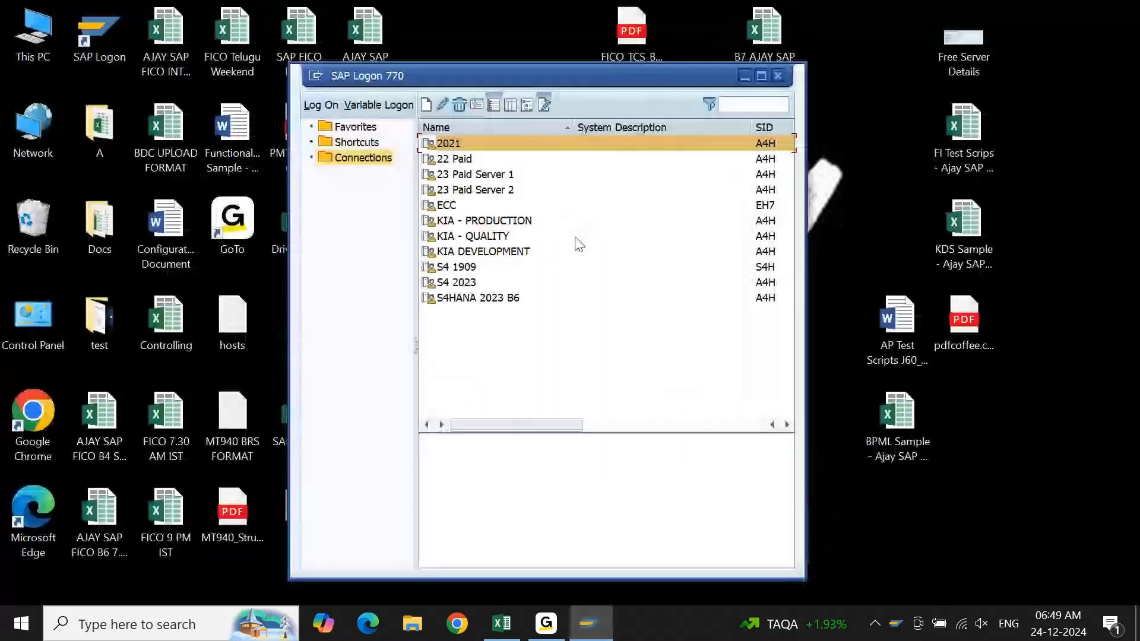
pyautogui.click(482, 300)
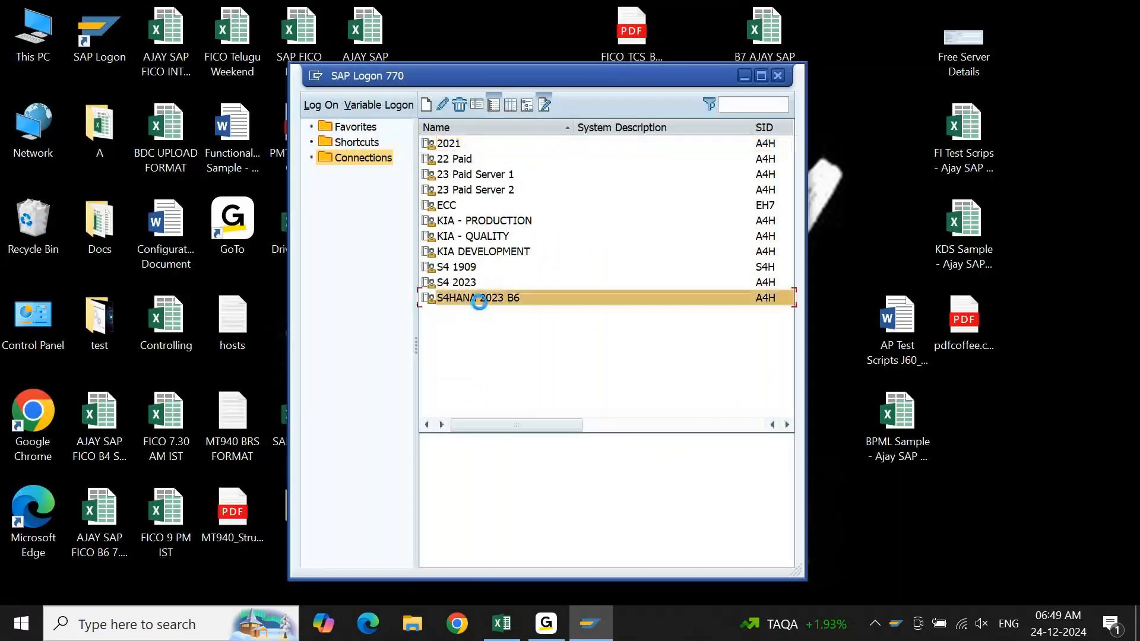
pyautogui.doubleClick(480, 299)
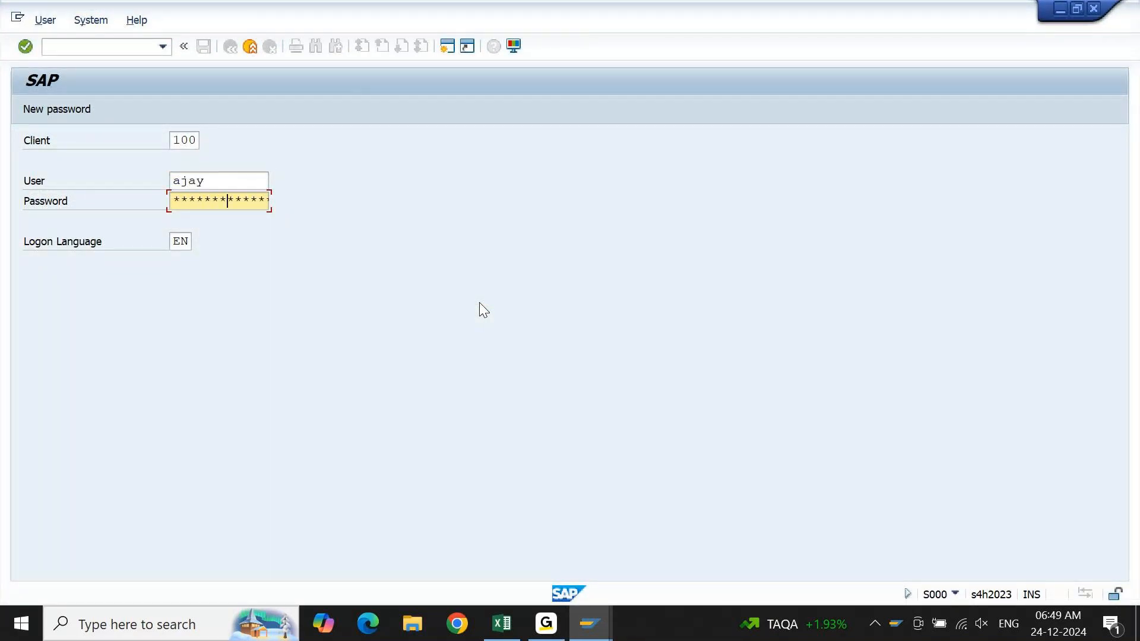
# Try to log on to client 100 with the user name, re-entering the account password for each repeat attempt.
pyautogui.press('Return')
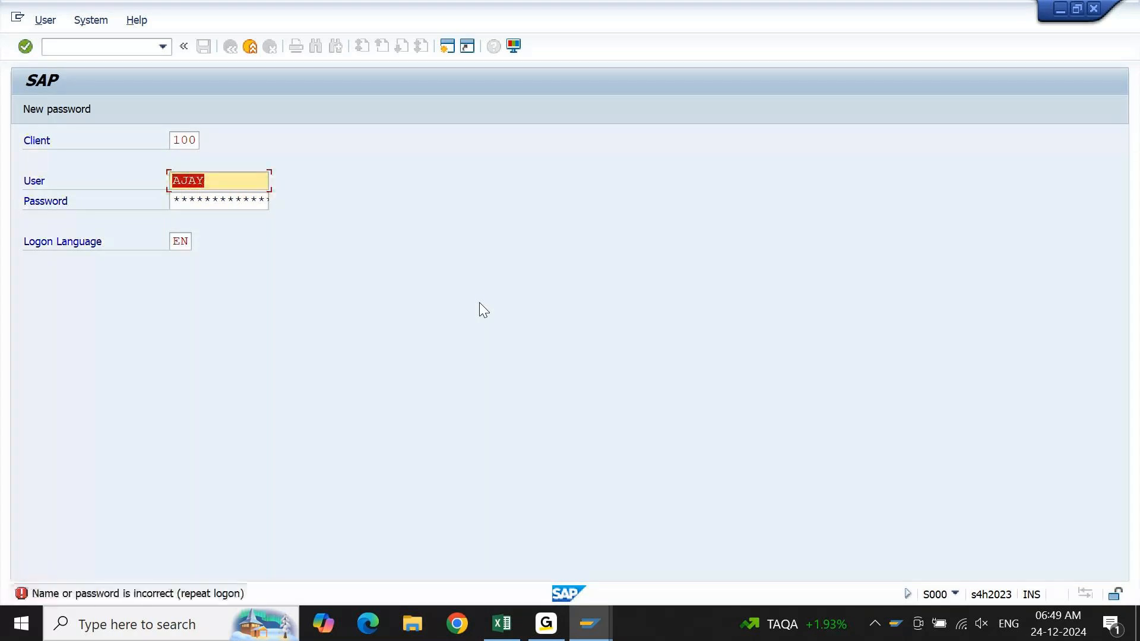
pyautogui.press('Tab')
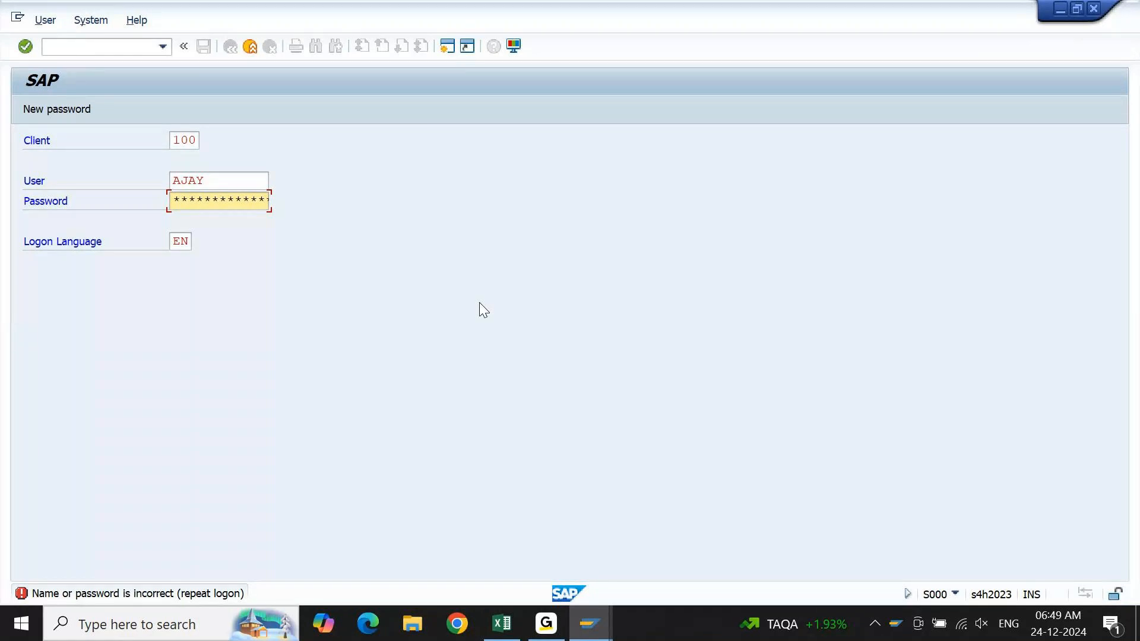
pyautogui.write('******')
pyautogui.press('Return')
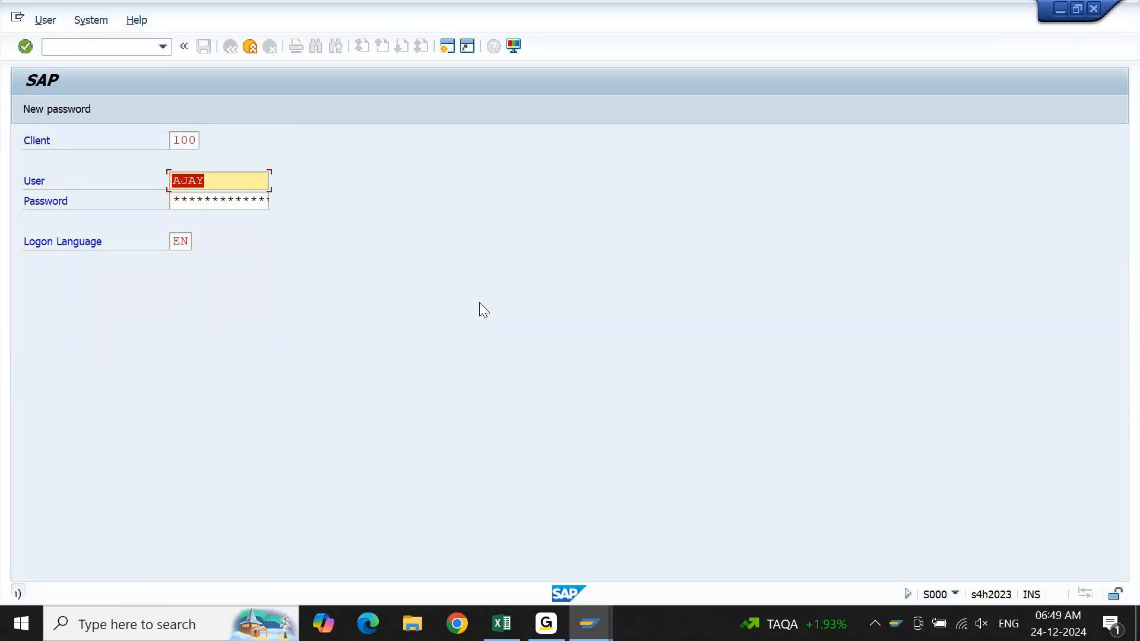
pyautogui.press('Tab')
pyautogui.write('******')
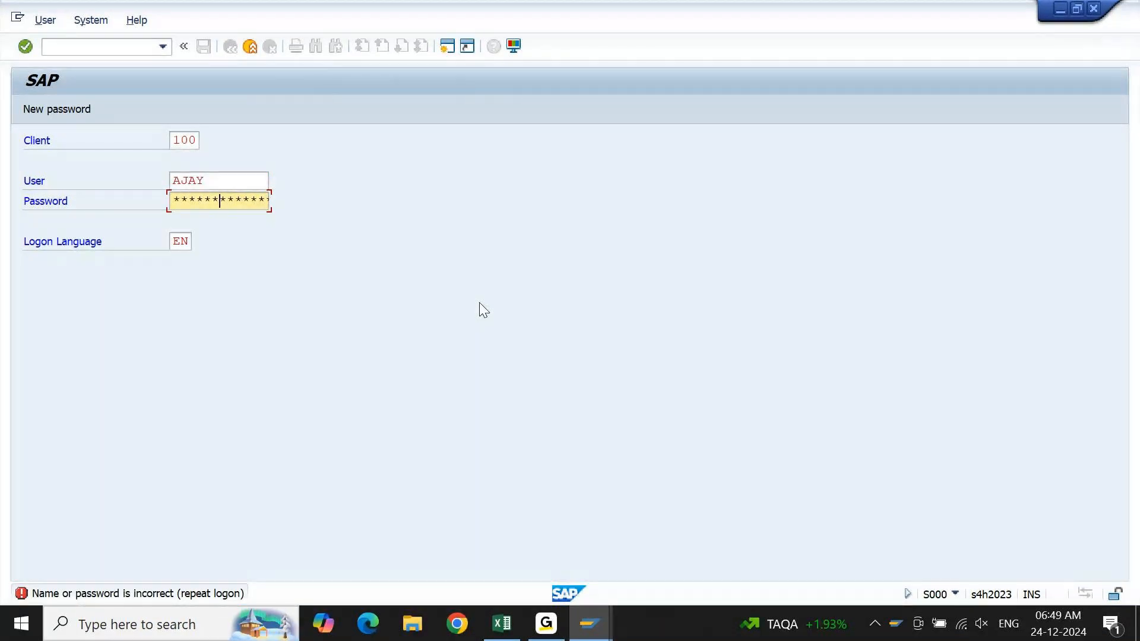
pyautogui.press('Return')
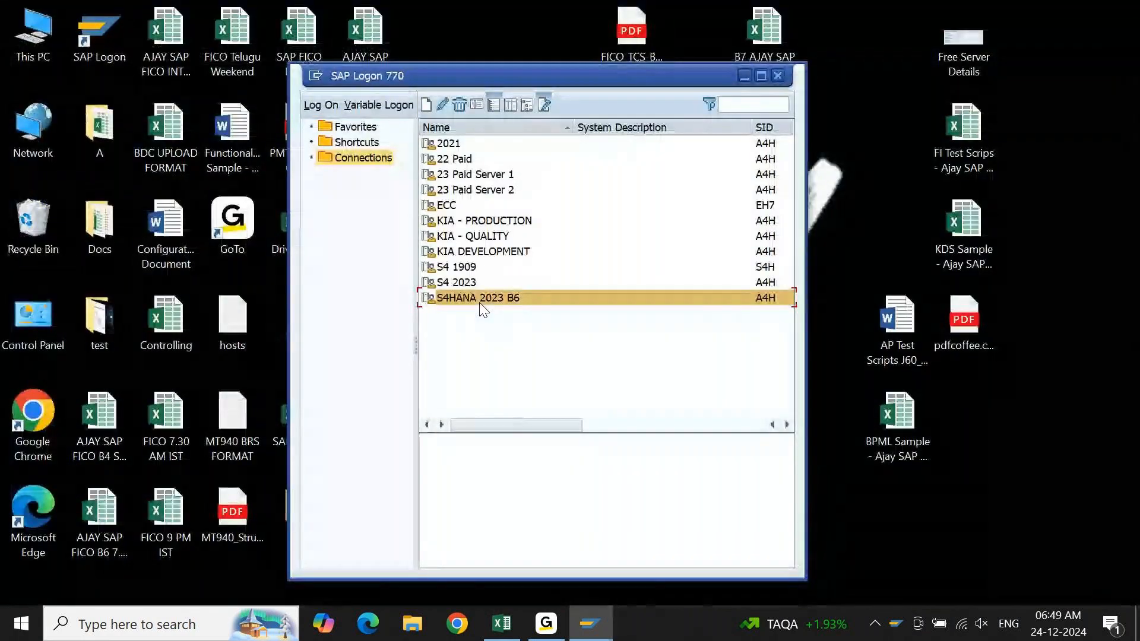
# Reopen the S4HANA 2023 B6 connection and try to log on with the user name and account password.
pyautogui.doubleClick(482, 300)
pyautogui.write('ajay')
pyautogui.press('Tab')
pyautogui.write('************')
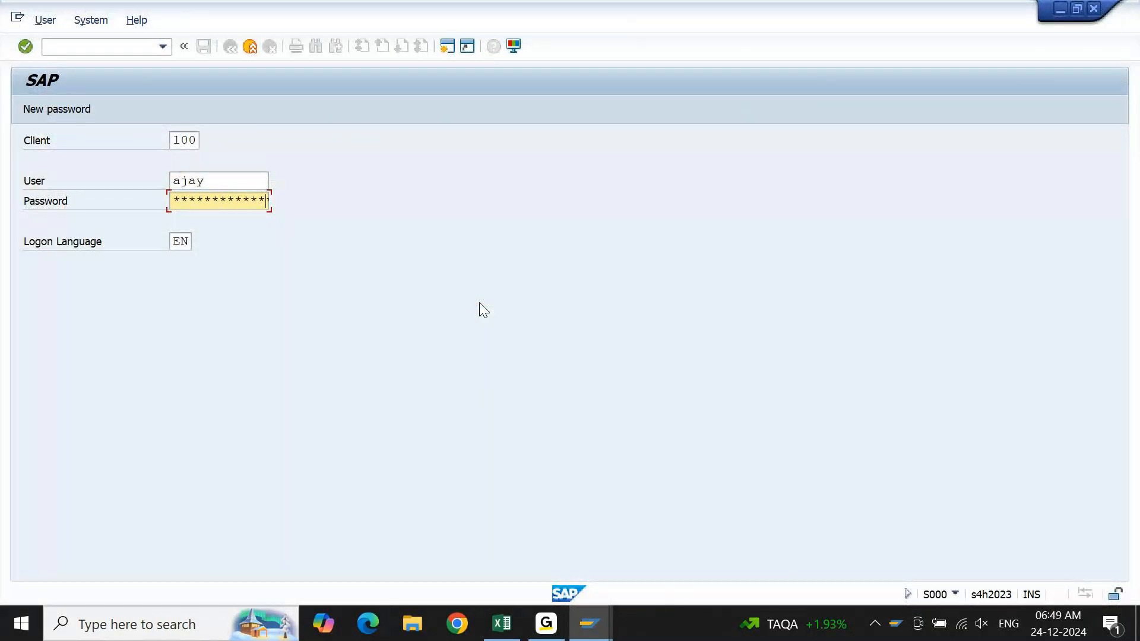
pyautogui.press('Return')
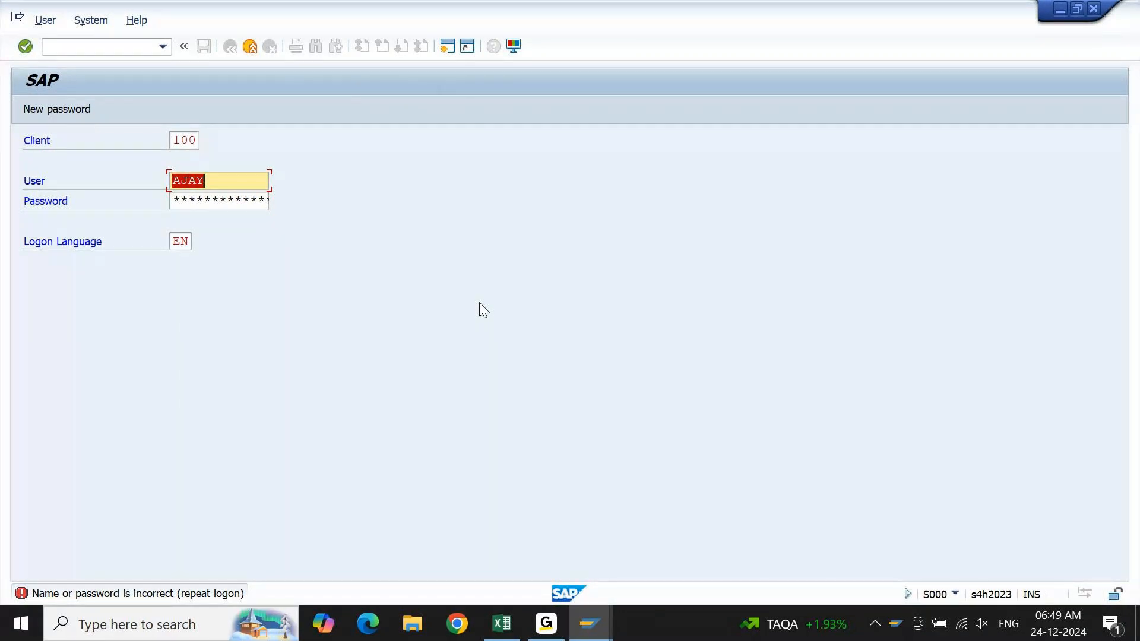
# Restart the S4HANA 2023 B6 connection and log on to client 100 with the user name and account password.
pyautogui.click(1091, 9)
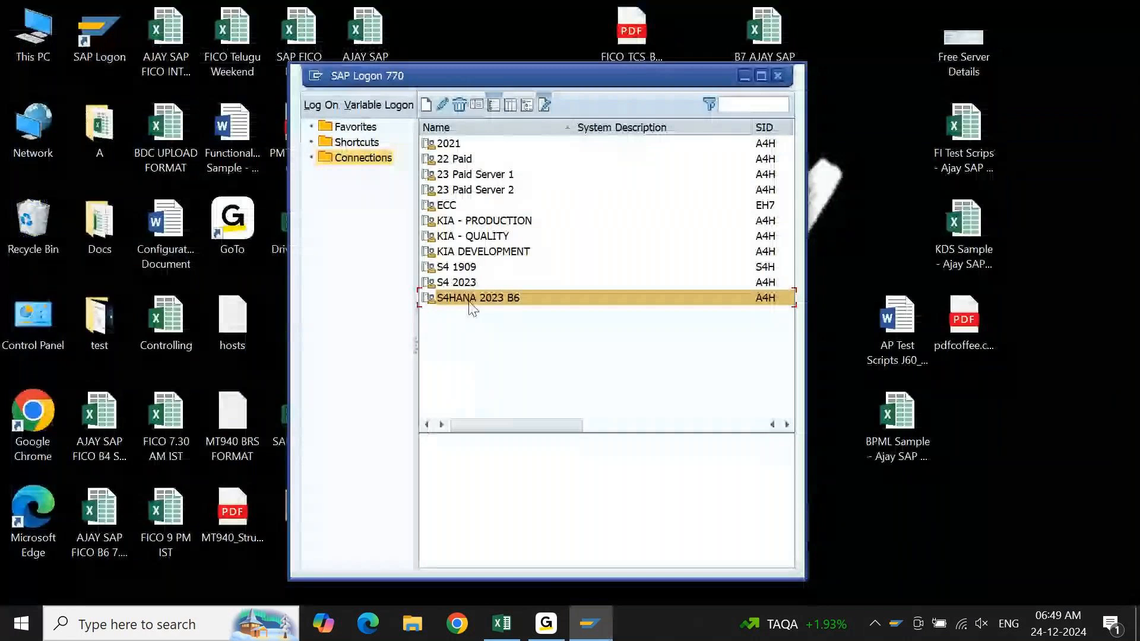
pyautogui.doubleClick(470, 300)
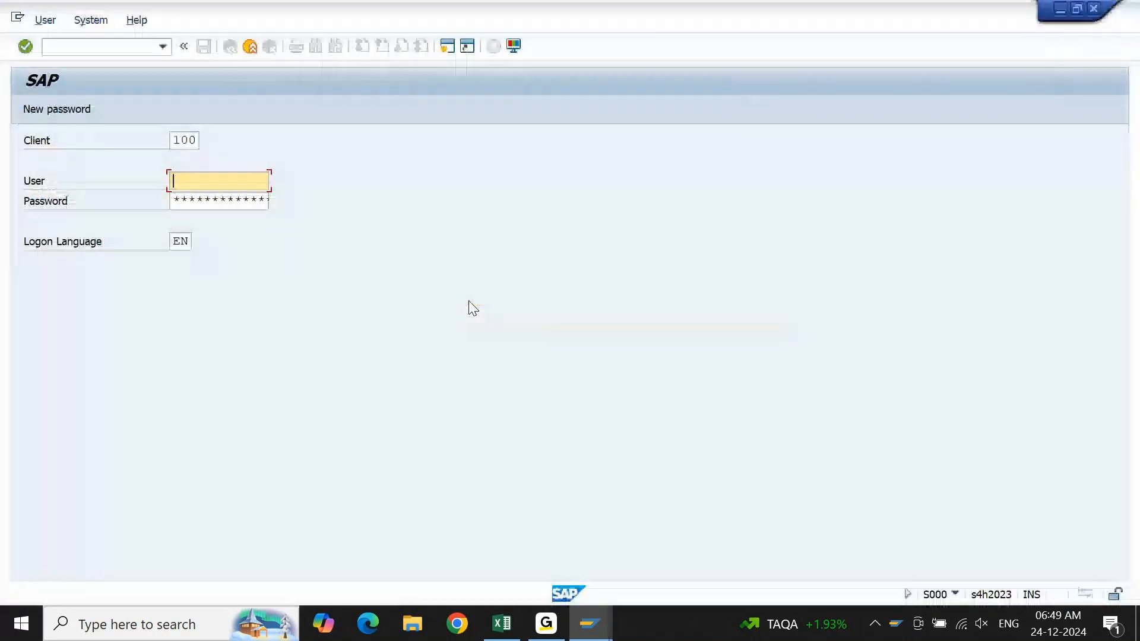
pyautogui.write('a')
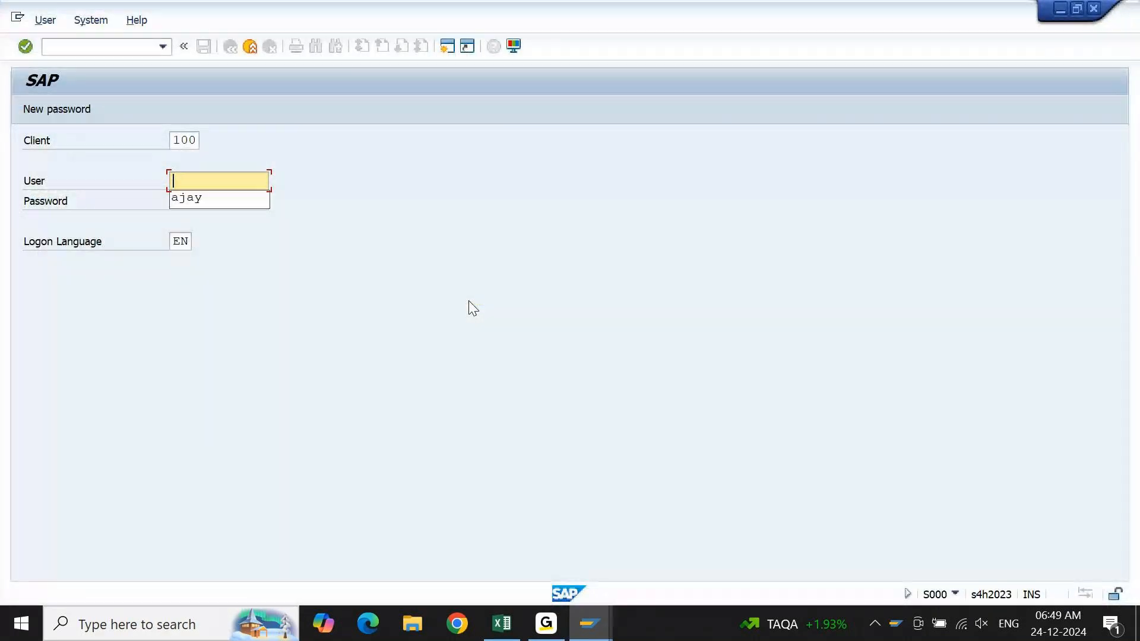
pyautogui.press('Down')
pyautogui.press('Tab')
pyautogui.write('***')
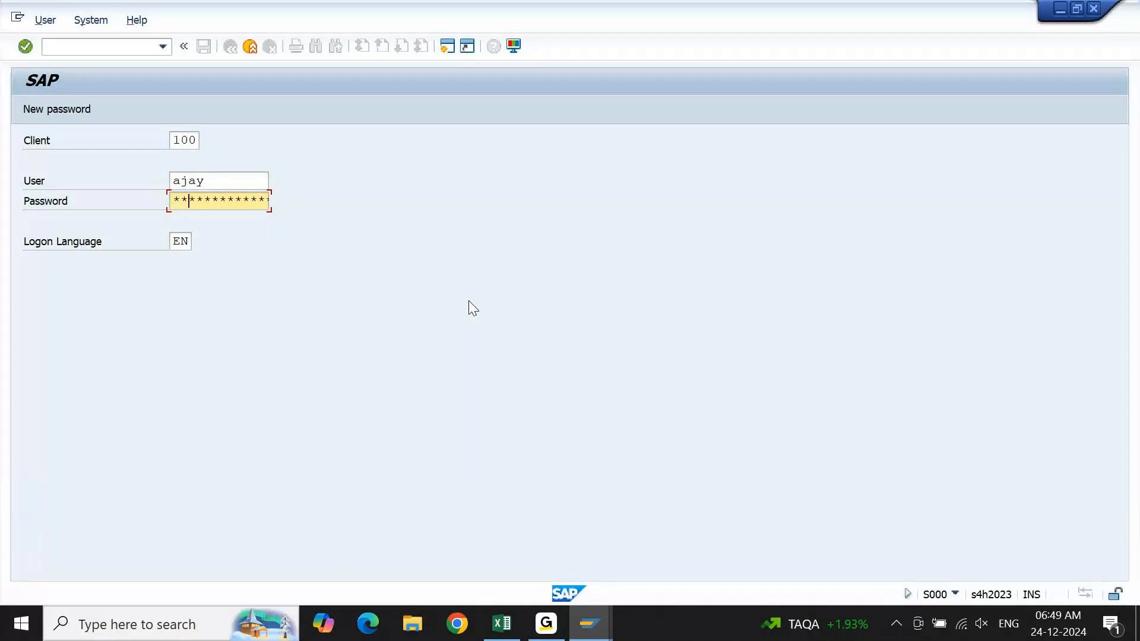
pyautogui.write('*******')
pyautogui.press('Return')
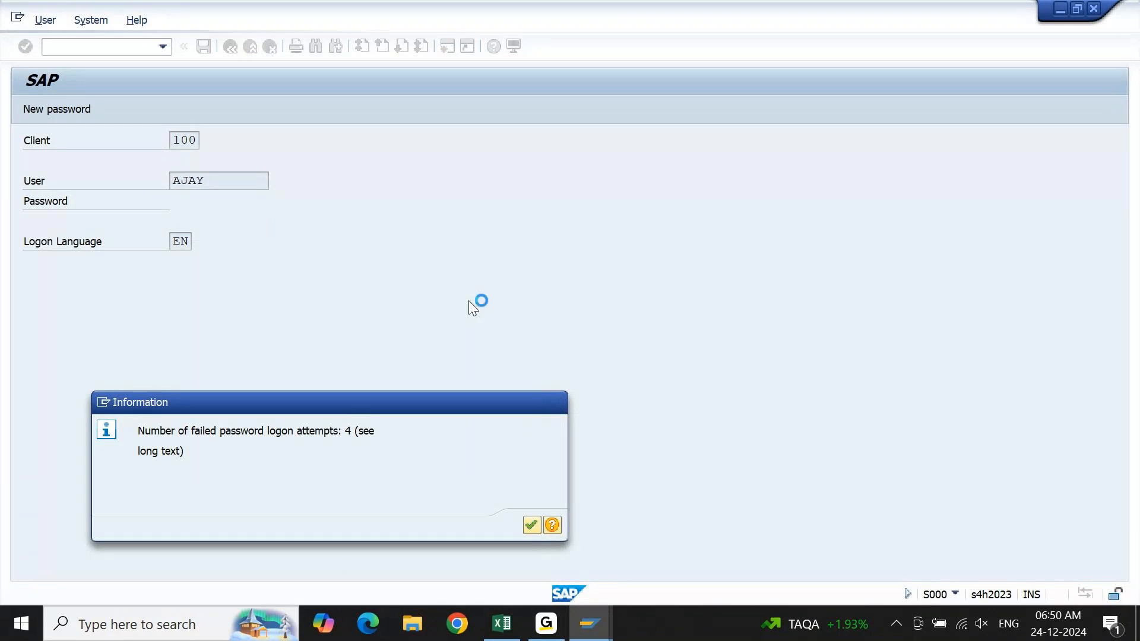
pyautogui.press('Return')
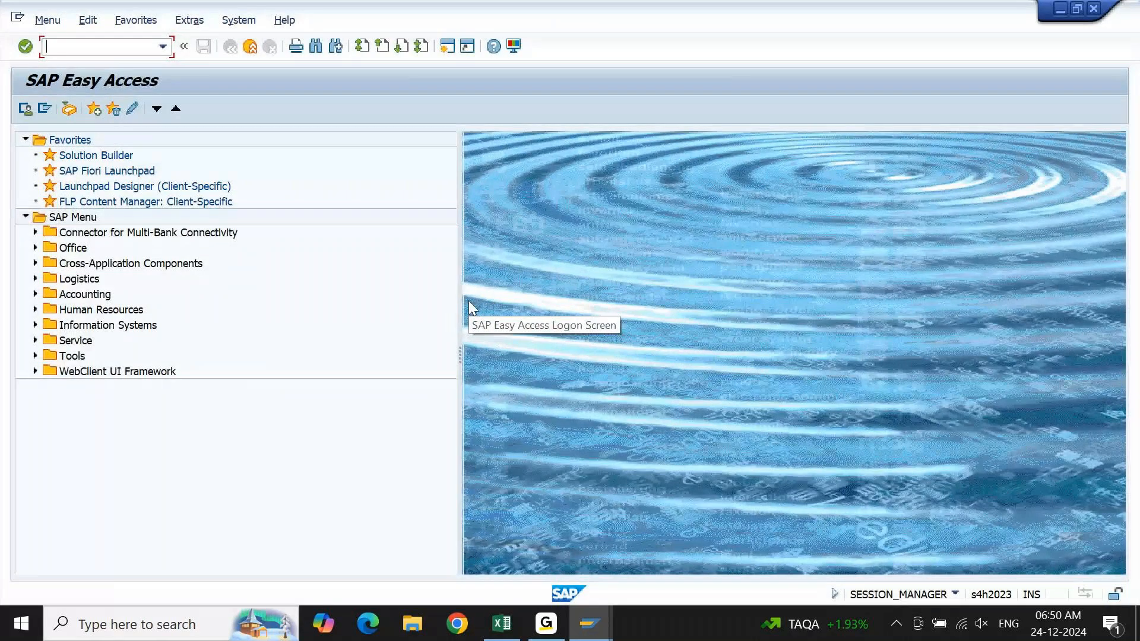
# Open transaction FS00 for company code KM10 and expand the Bank group of G/L accounts.
pyautogui.write('FS')
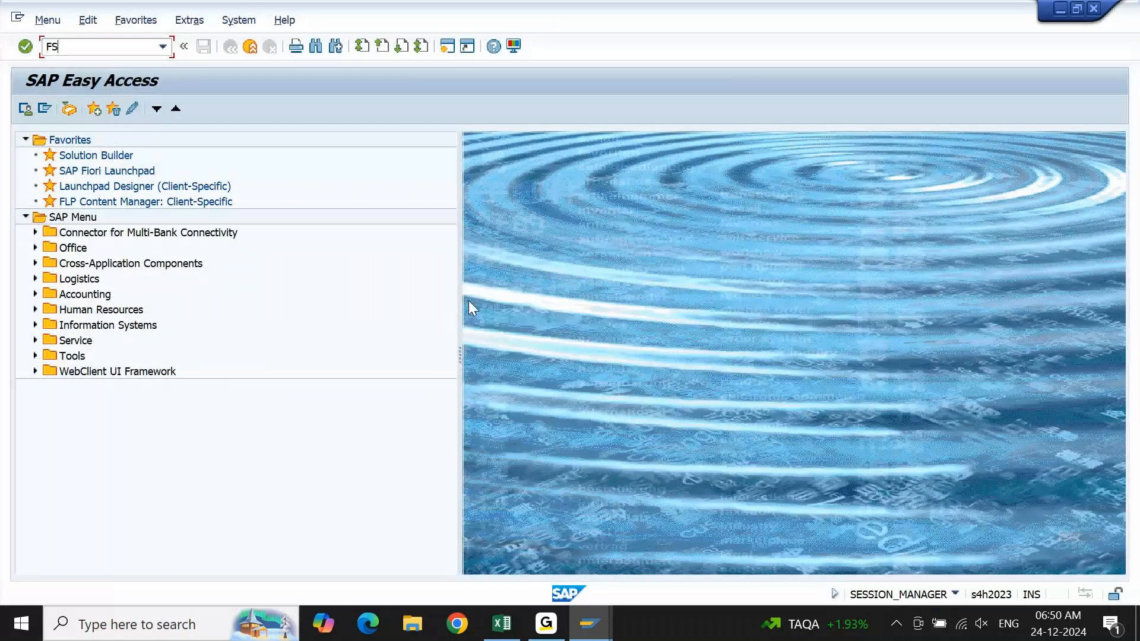
pyautogui.write('00')
pyautogui.press('Return')
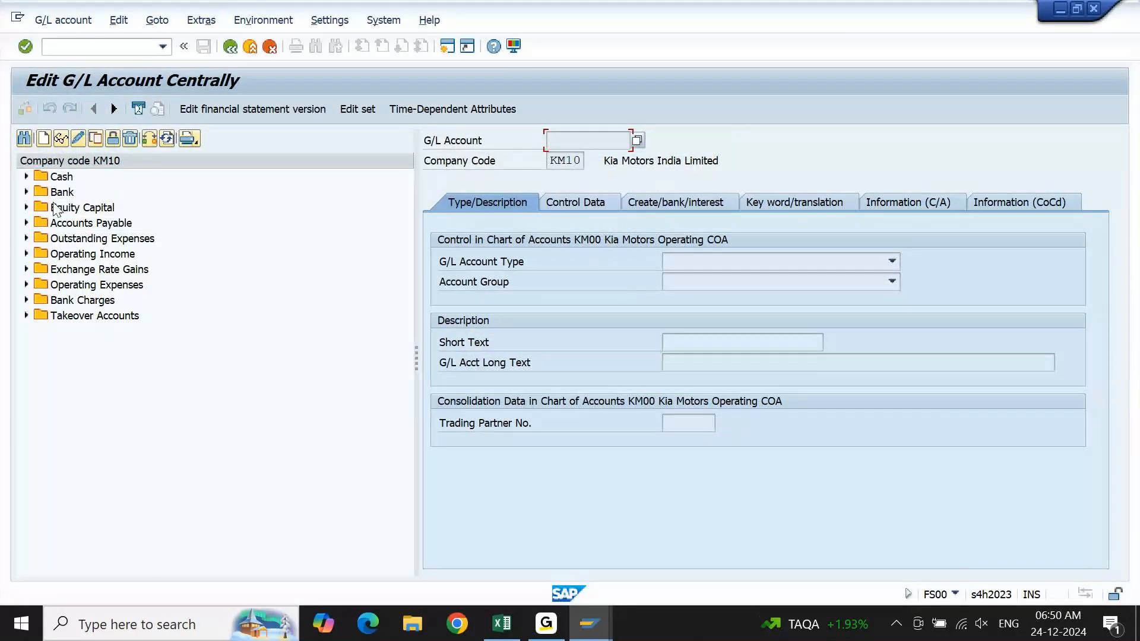
pyautogui.click(27, 192)
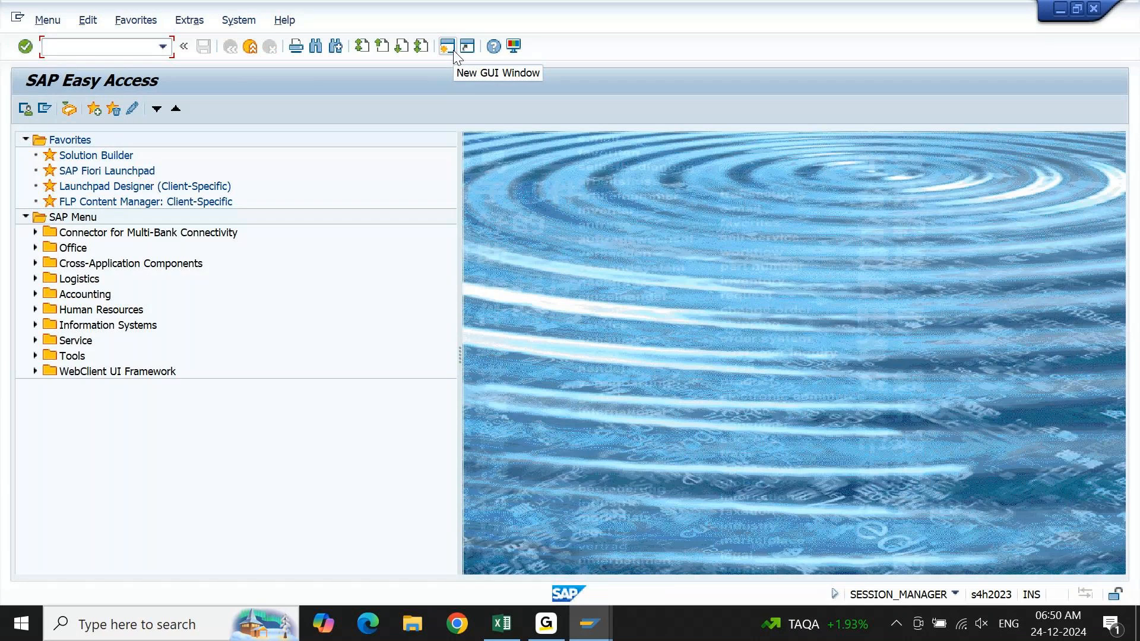
# Enter the transaction code FI12_HBANK in a new SAP session.
pyautogui.write('FI12')
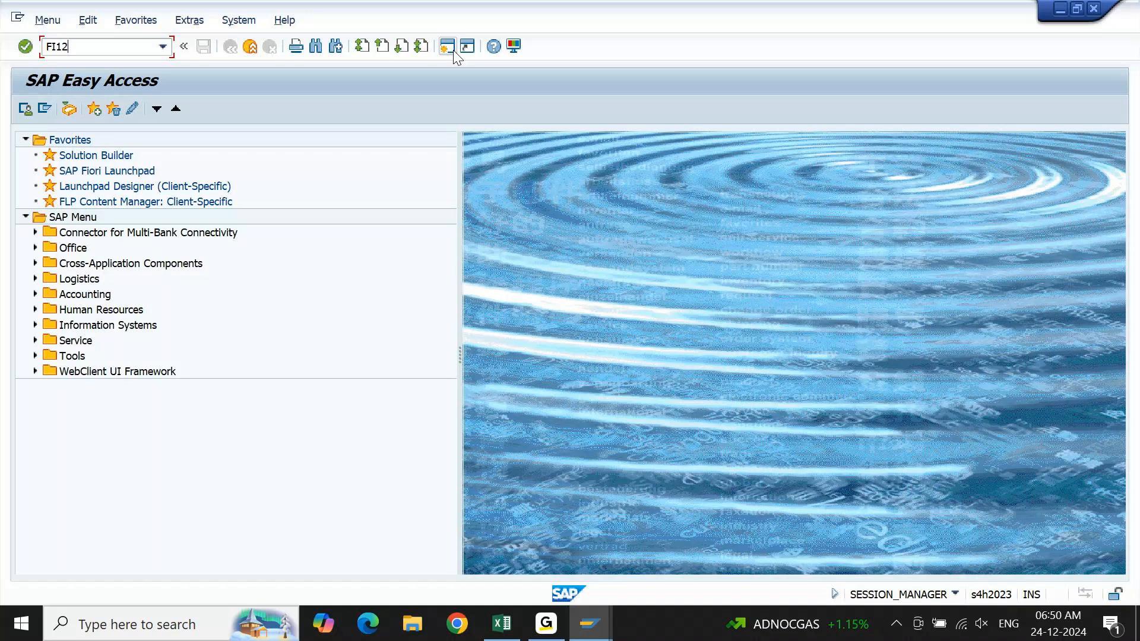
pyautogui.press('BackSpace')
pyautogui.write('2_HBANK')
# Expand the Accounting area of the SAP menu and turn on the display of technical names for its entries.
pyautogui.doubleClick(85, 294)
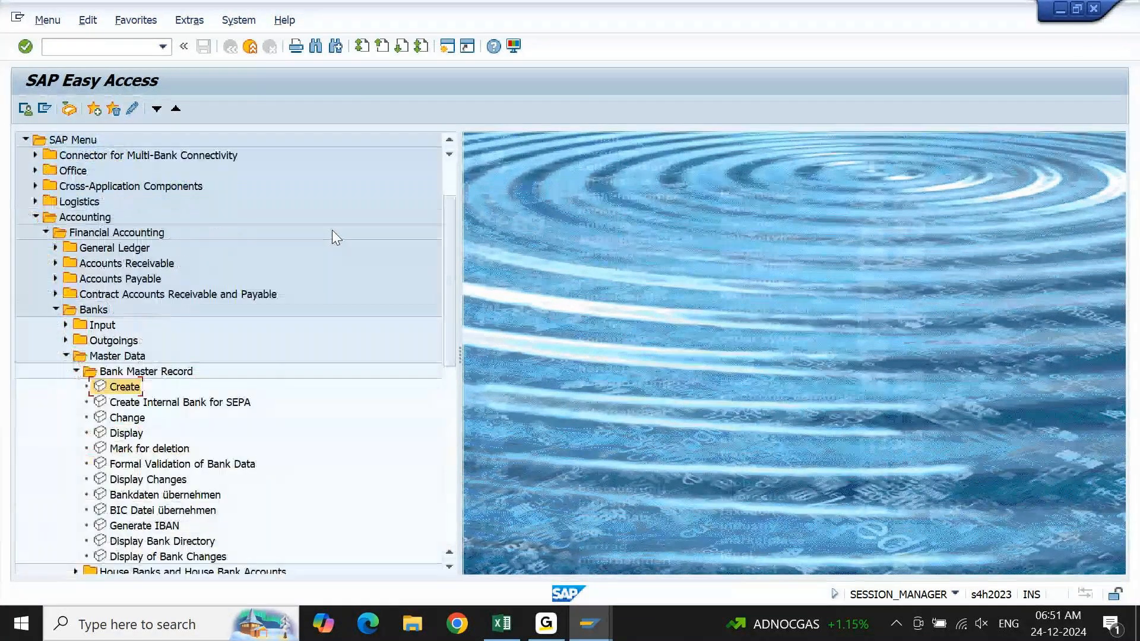
pyautogui.click(190, 19)
pyautogui.click(225, 119)
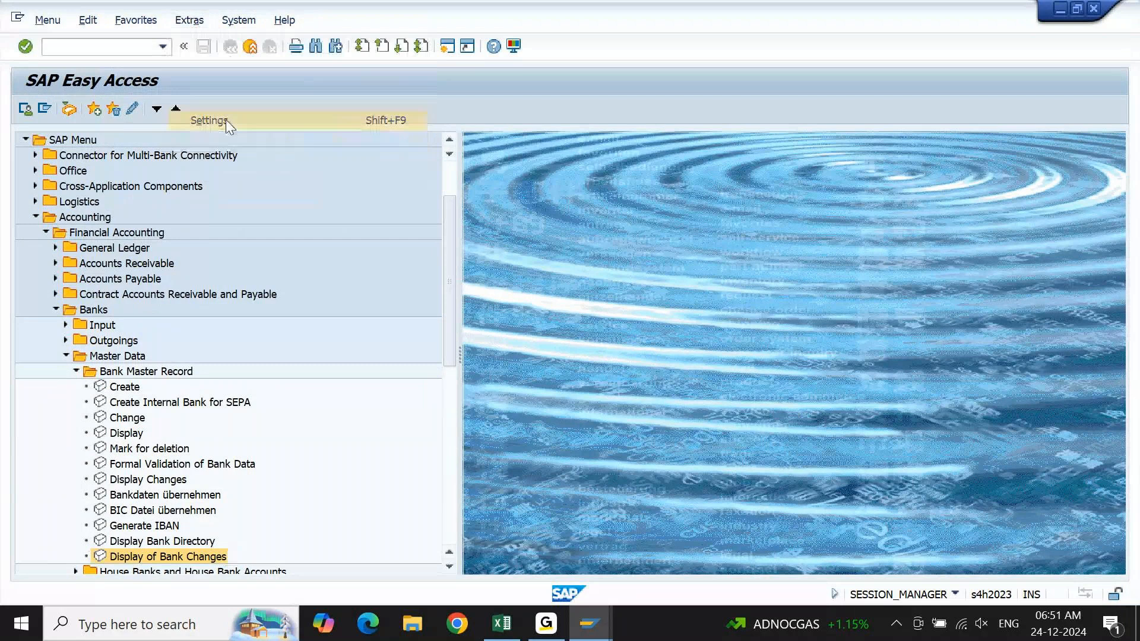
pyautogui.click(41, 289)
pyautogui.click(277, 325)
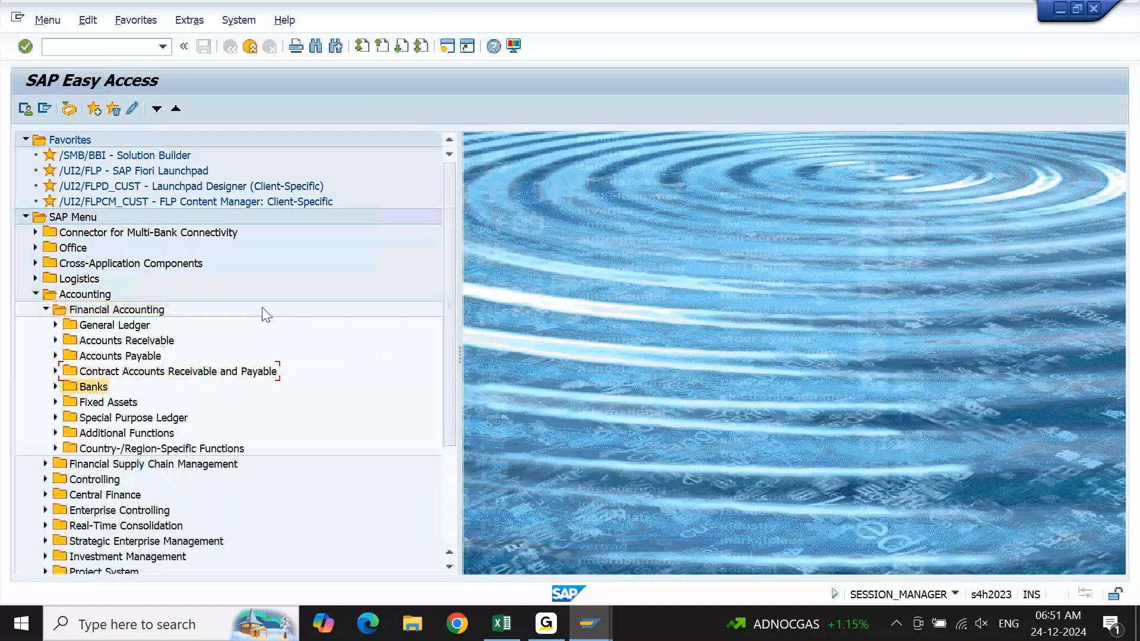
# Expand Banks under Financial Accounting down to Master Data and its House Banks and House Bank Accounts folder.
pyautogui.press('Right')
pyautogui.press('Down')
pyautogui.press('Down')
pyautogui.press('Down')
pyautogui.press('Right')
pyautogui.press('Down')
pyautogui.press('Down')
pyautogui.press('Right')
# Compare the house bank transactions FI12_HBANK, FI13_HBANK and FI12 in the expanded folder.
pyautogui.press('Down')
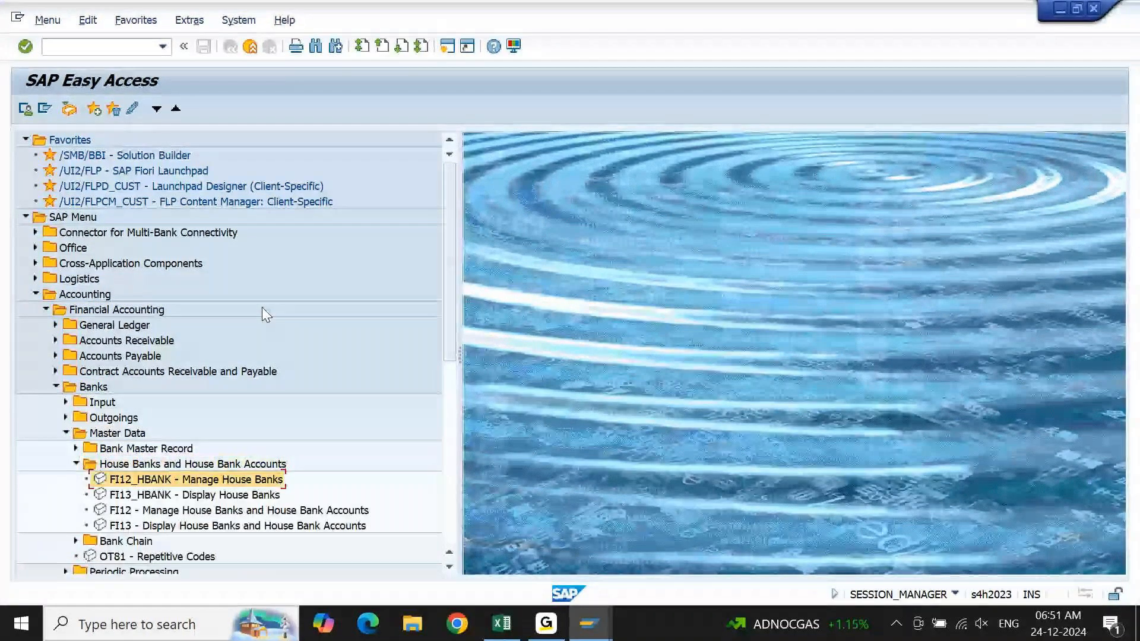
pyautogui.scroll(-5, 262, 307)
pyautogui.press('Down')
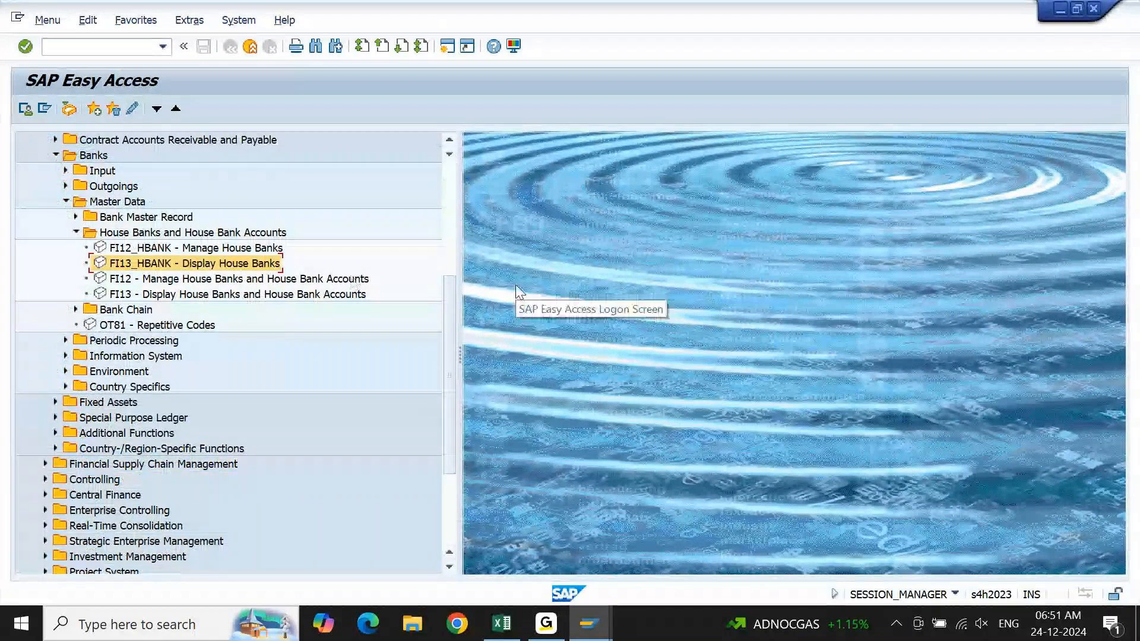
pyautogui.press('Up')
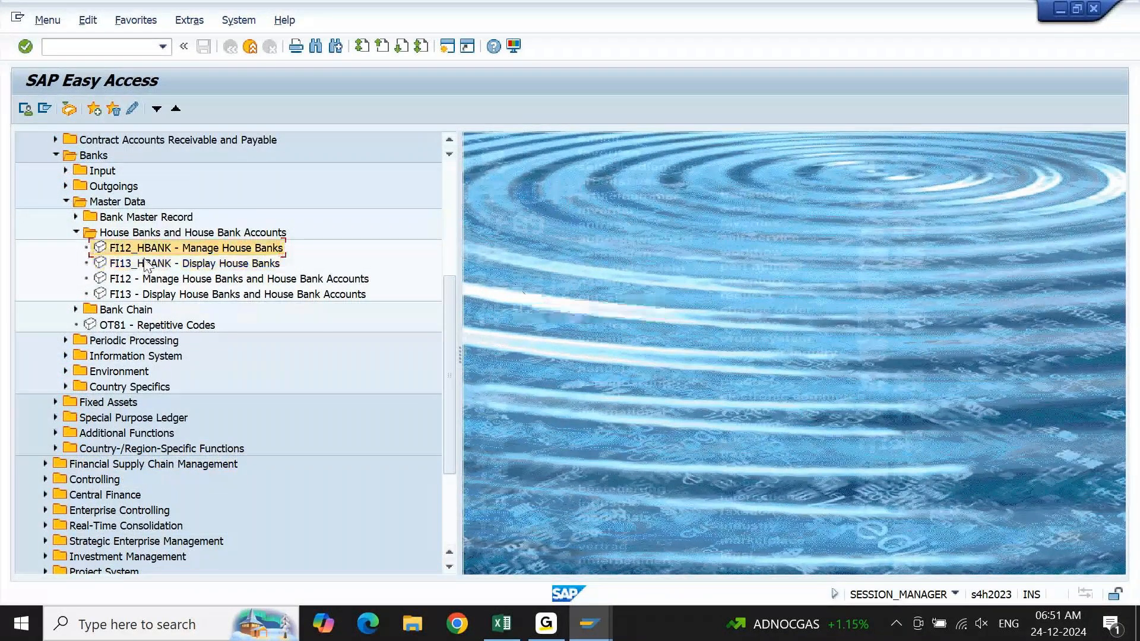
pyautogui.click(267, 265)
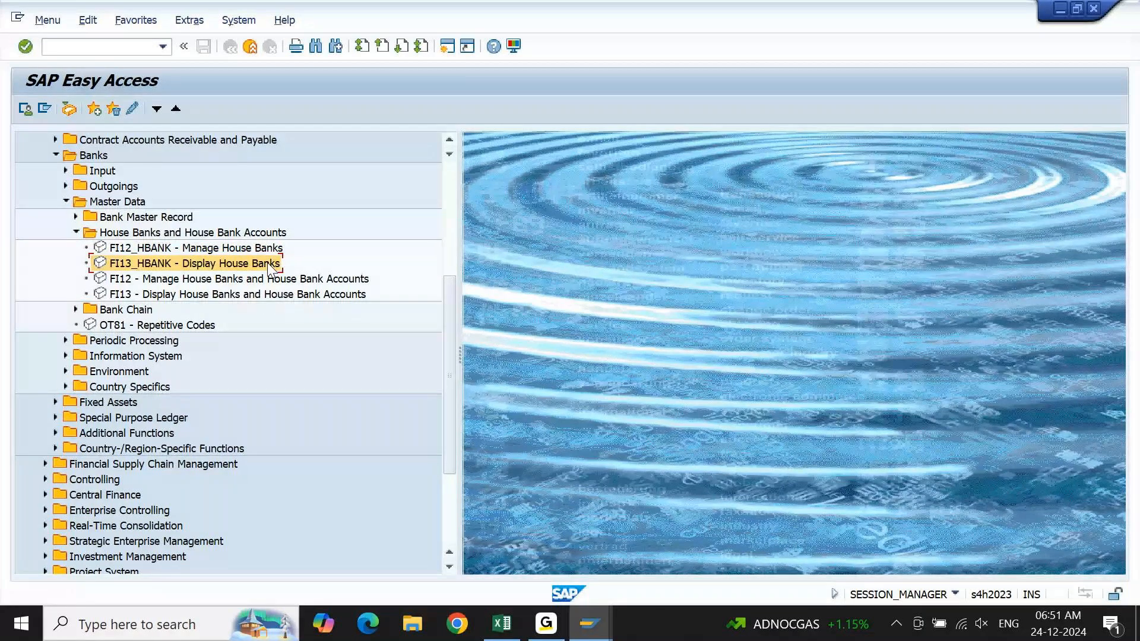
pyautogui.click(267, 281)
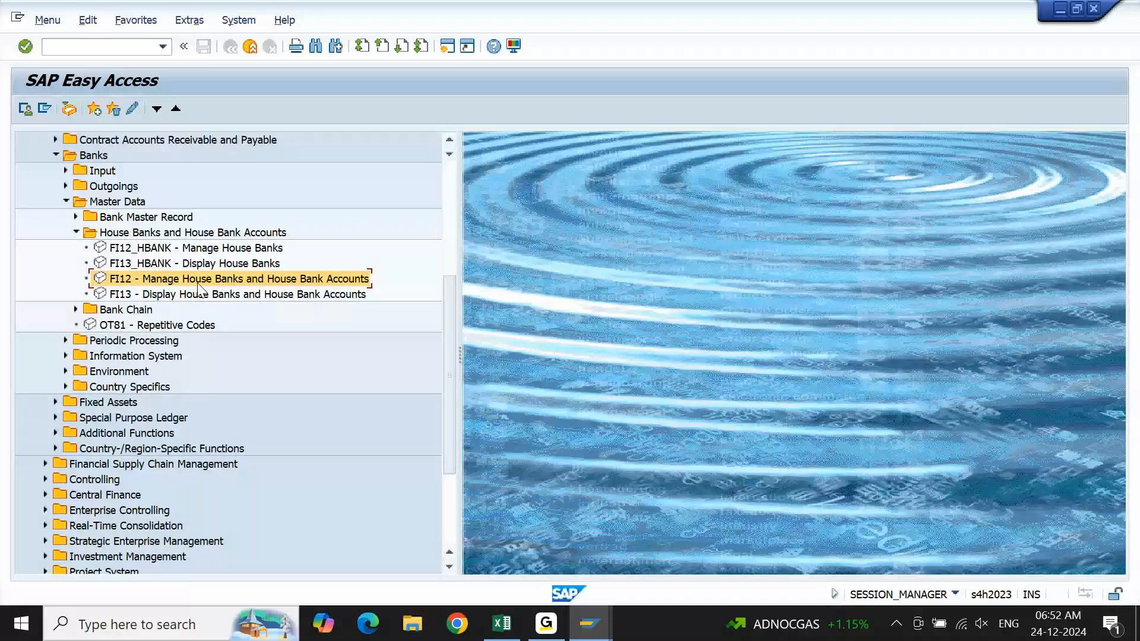
# Switch to the Excel notes and list Create, Change and Display in cells C3966 to C3968.
pyautogui.press('Down')
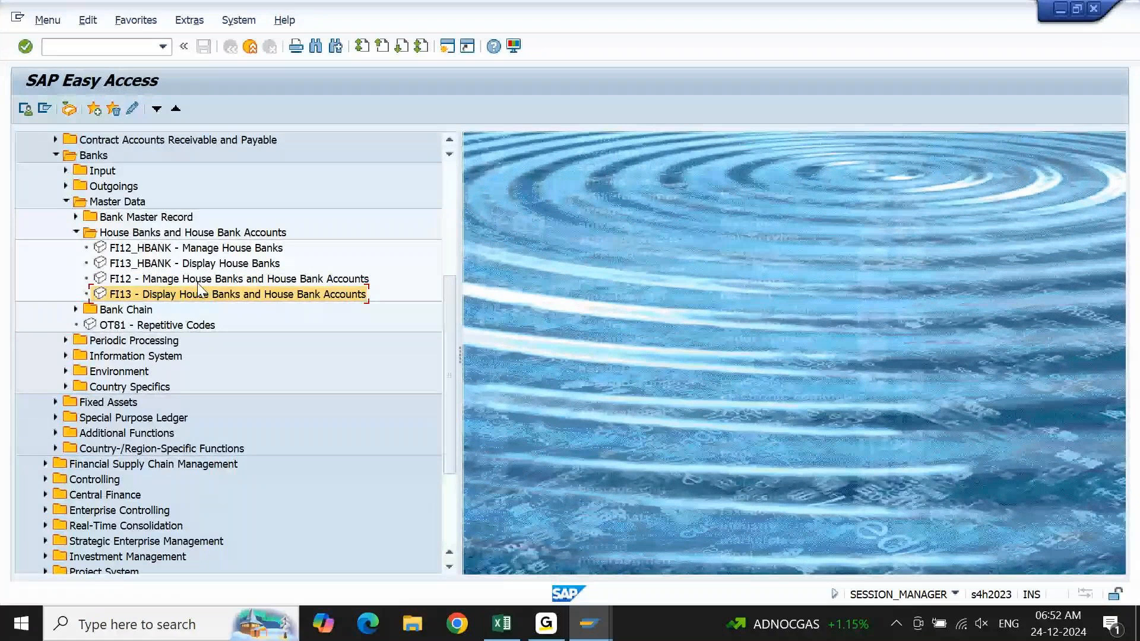
pyautogui.click(505, 635)
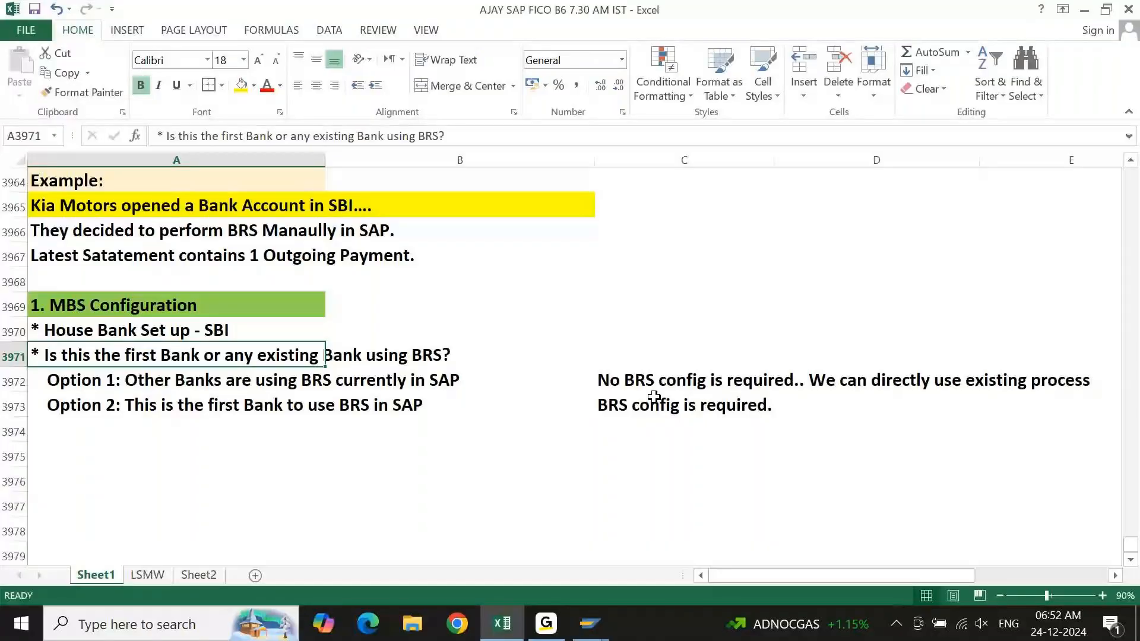
pyautogui.press('Right')
pyautogui.press('Up')
pyautogui.press('Up')
pyautogui.press('Up')
pyautogui.press('Up')
pyautogui.press('Right')
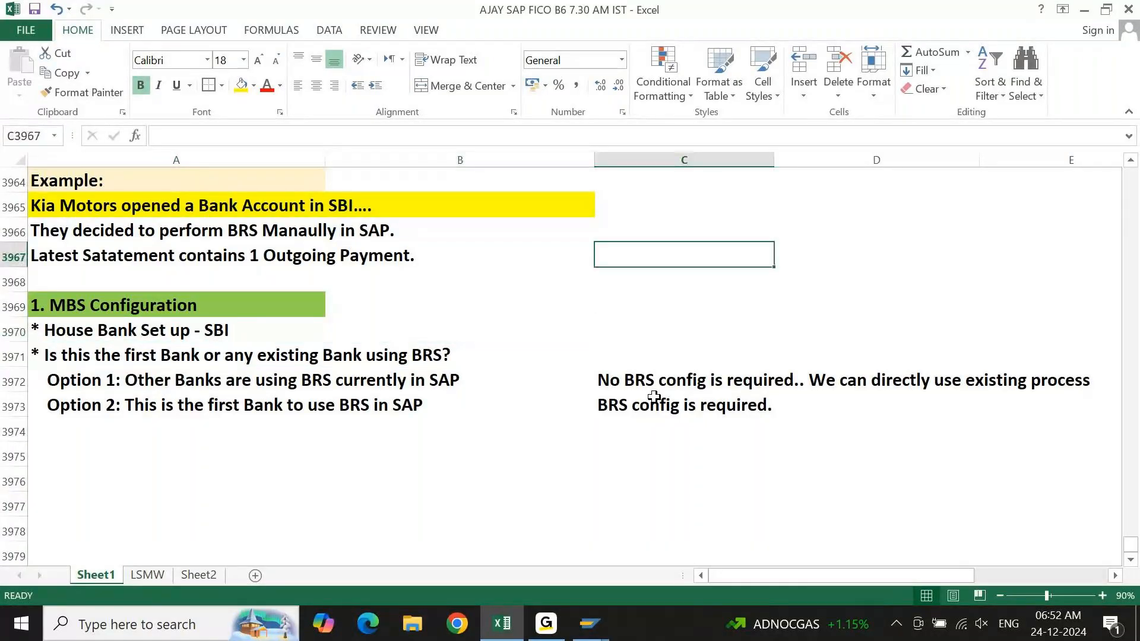
pyautogui.press('Up')
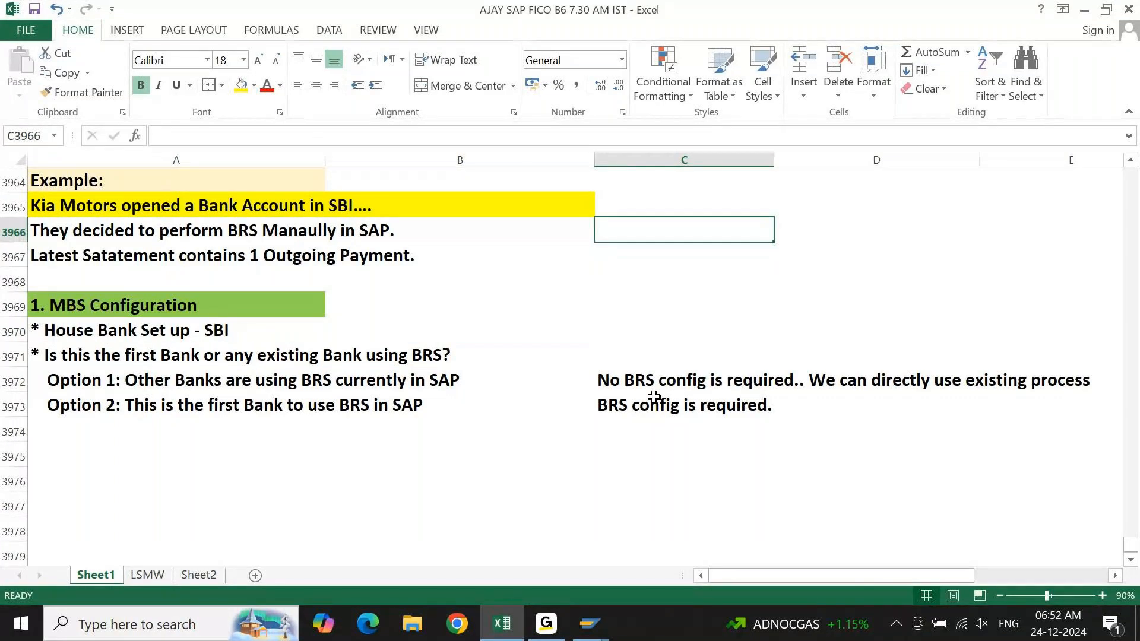
pyautogui.write('Create')
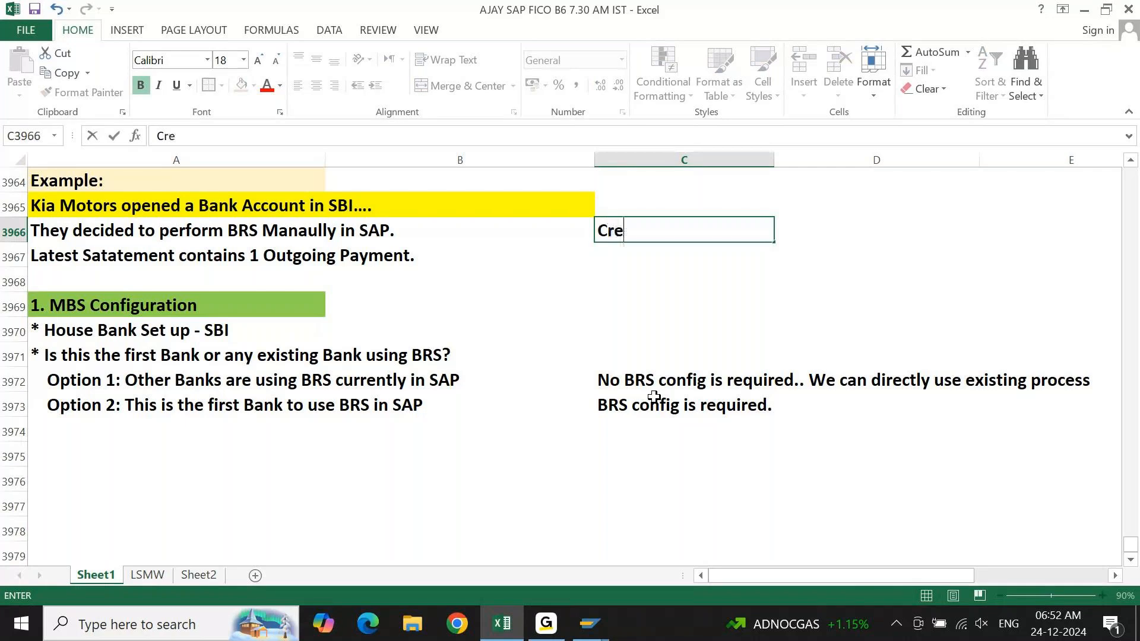
pyautogui.press('Return')
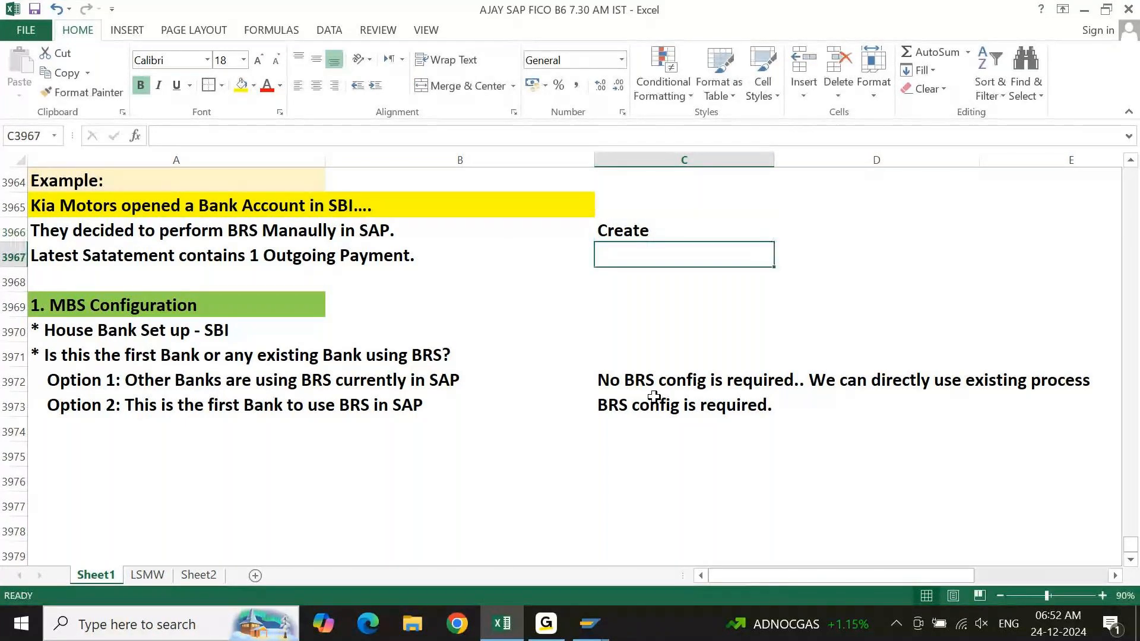
pyautogui.write('Change')
pyautogui.press('Return')
pyautogui.write('Display')
pyautogui.hotkey('ctrl', 'Return')
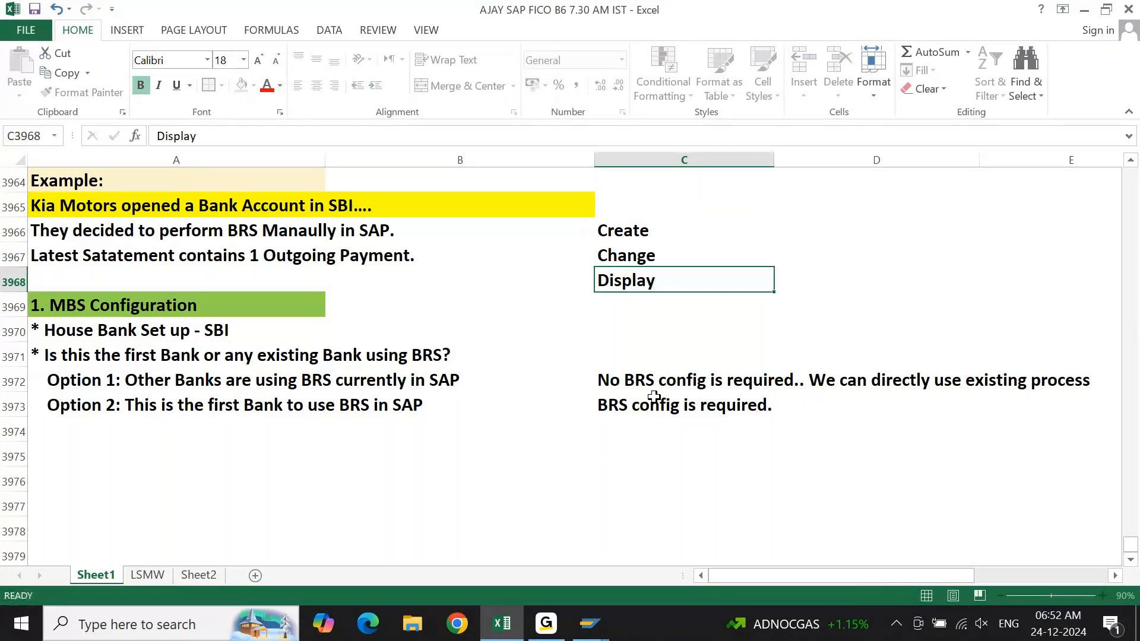
# Shift the Create, Change and Display list down one row to C3967:C3969.
pyautogui.press('Up')
pyautogui.press('Up')
pyautogui.press('Up')
pyautogui.press('Down')
pyautogui.hotkey('shift', 'Down')
pyautogui.hotkey('shift', 'Down')
pyautogui.hotkey('ctrl', 'c')
pyautogui.press('Down')
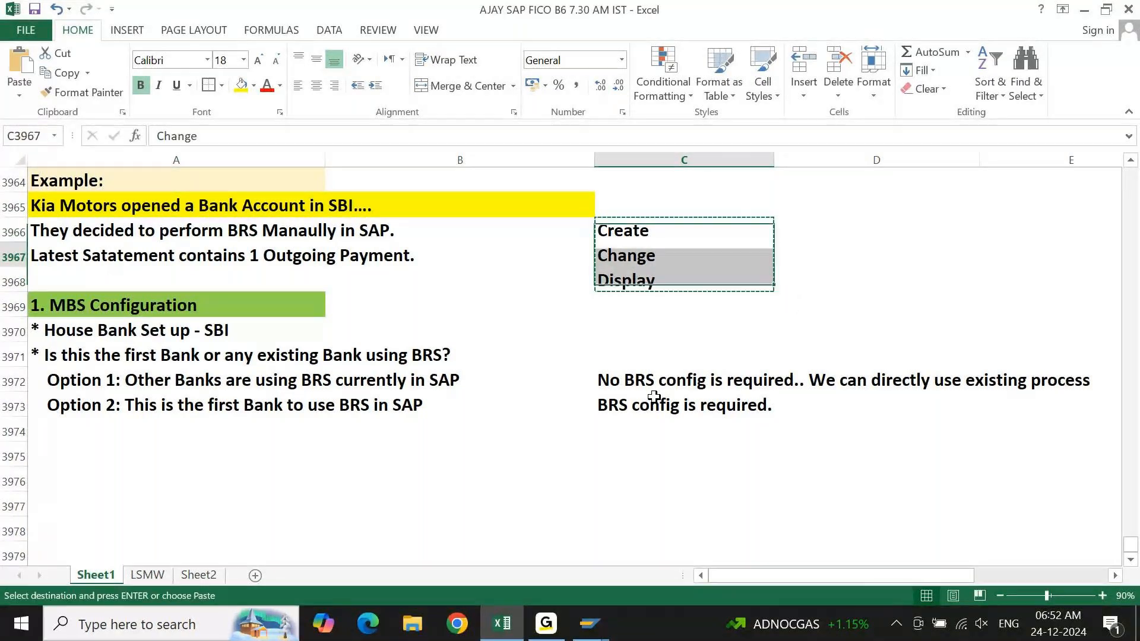
pyautogui.press('Return')
# Enter the heading ECC in C3966 above the list and fill it with light blue.
pyautogui.press('Up')
pyautogui.write('ECC')
pyautogui.press('Return')
pyautogui.press('Up')
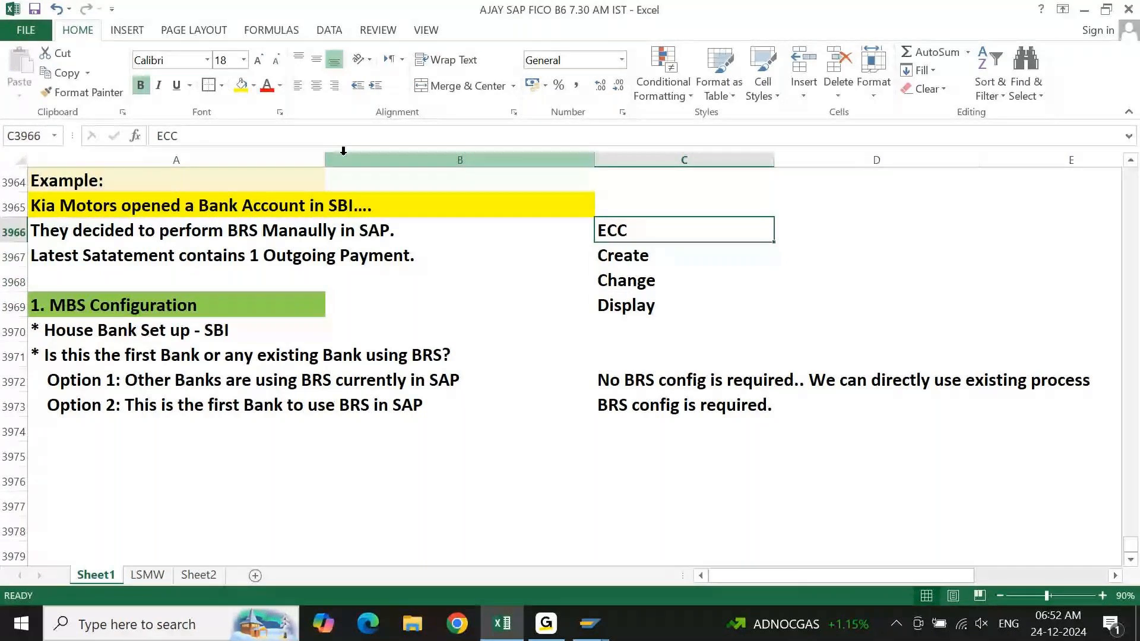
pyautogui.click(253, 85)
pyautogui.click(327, 212)
# Add the heading S4HANA in D3966 beside ECC and fill it with light green.
pyautogui.press('Right')
pyautogui.write('S')
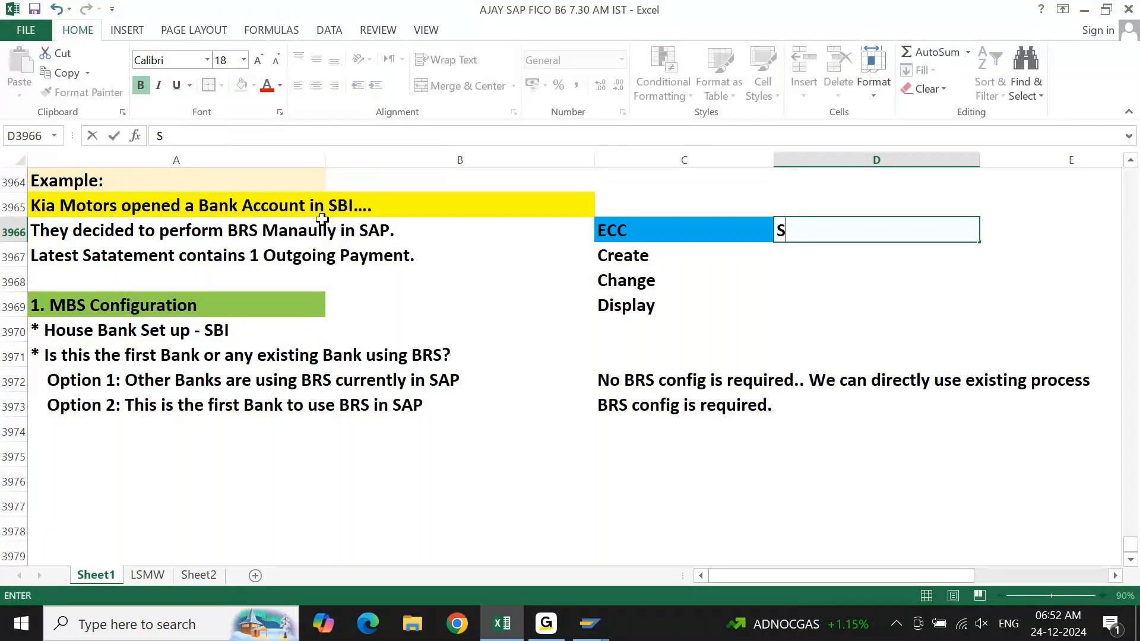
pyautogui.write('4HANA')
pyautogui.press('Return')
pyautogui.press('Up')
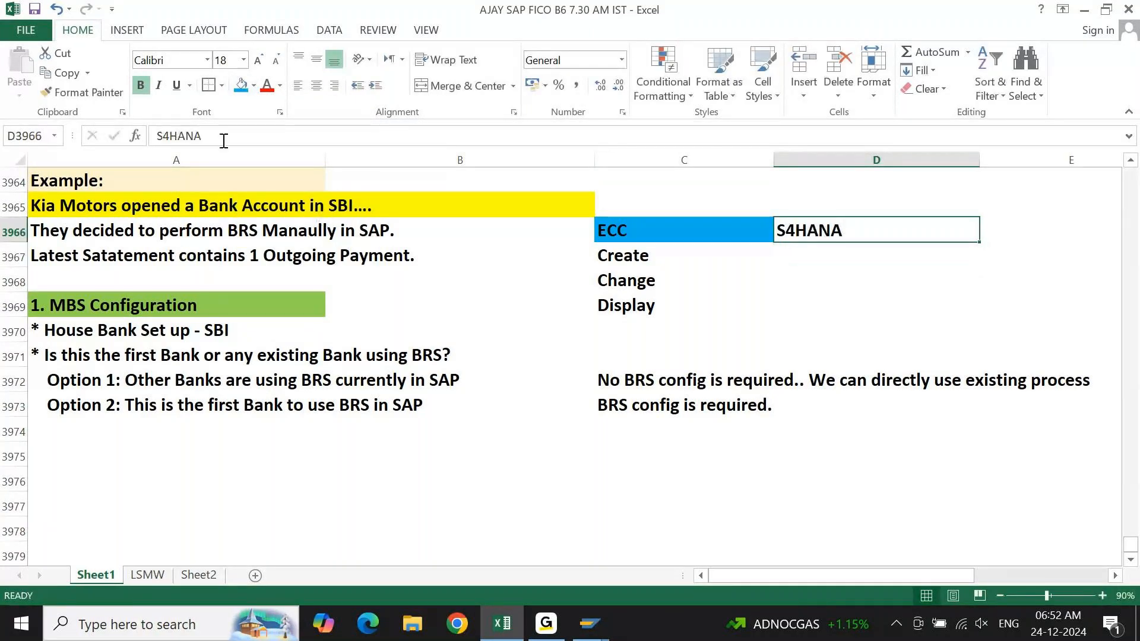
pyautogui.click(253, 85)
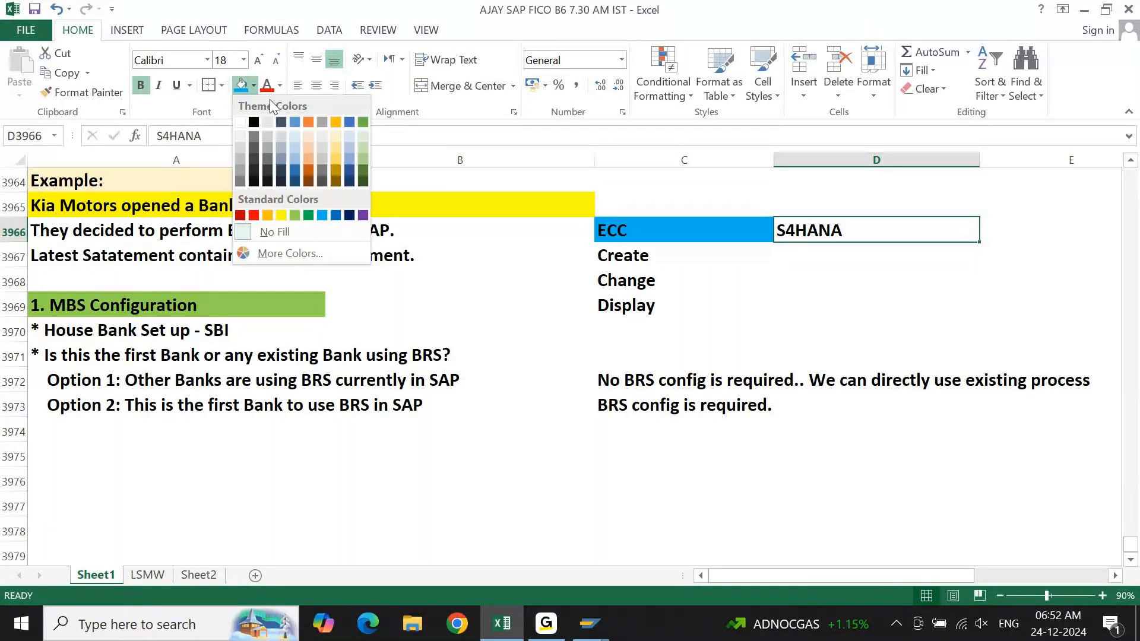
pyautogui.click(363, 146)
# Merge D3967:D3968 under the S4HANA heading, enter Manage and centre it vertically in the merged cell.
pyautogui.press('Down')
pyautogui.hotkey('shift', 'Down')
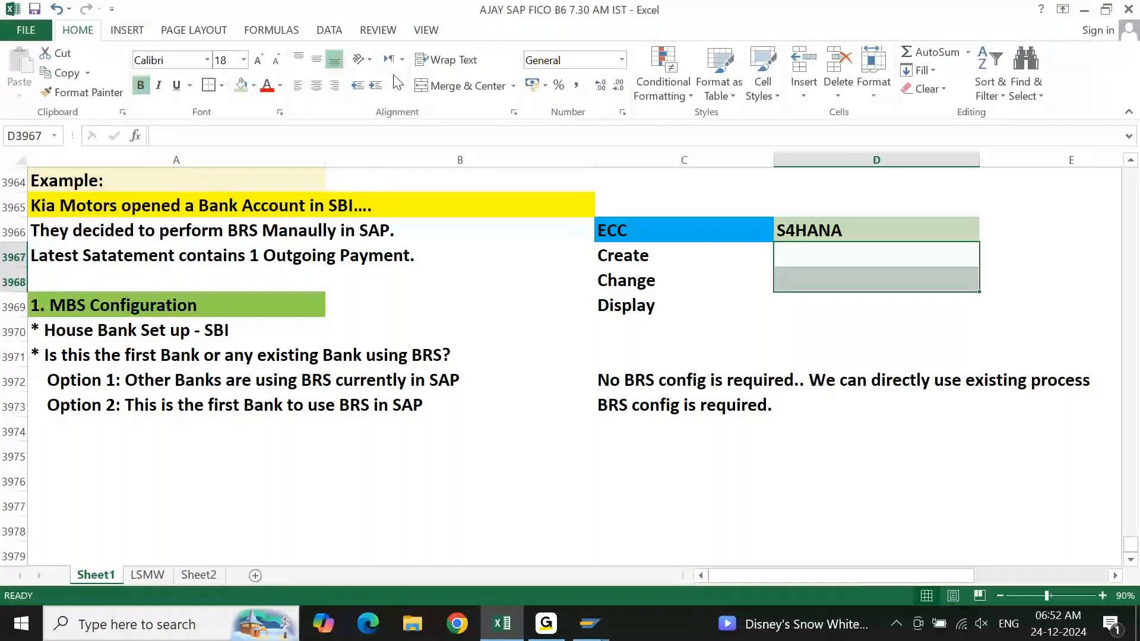
pyautogui.click(430, 86)
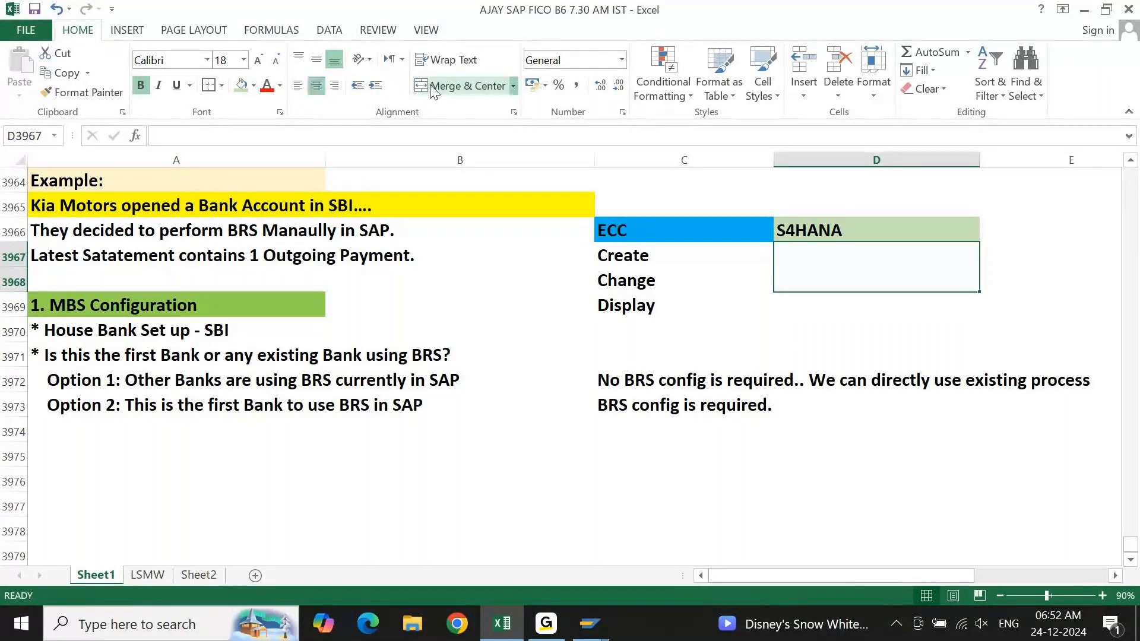
pyautogui.write('Manage')
pyautogui.hotkey('ctrl', 'Return')
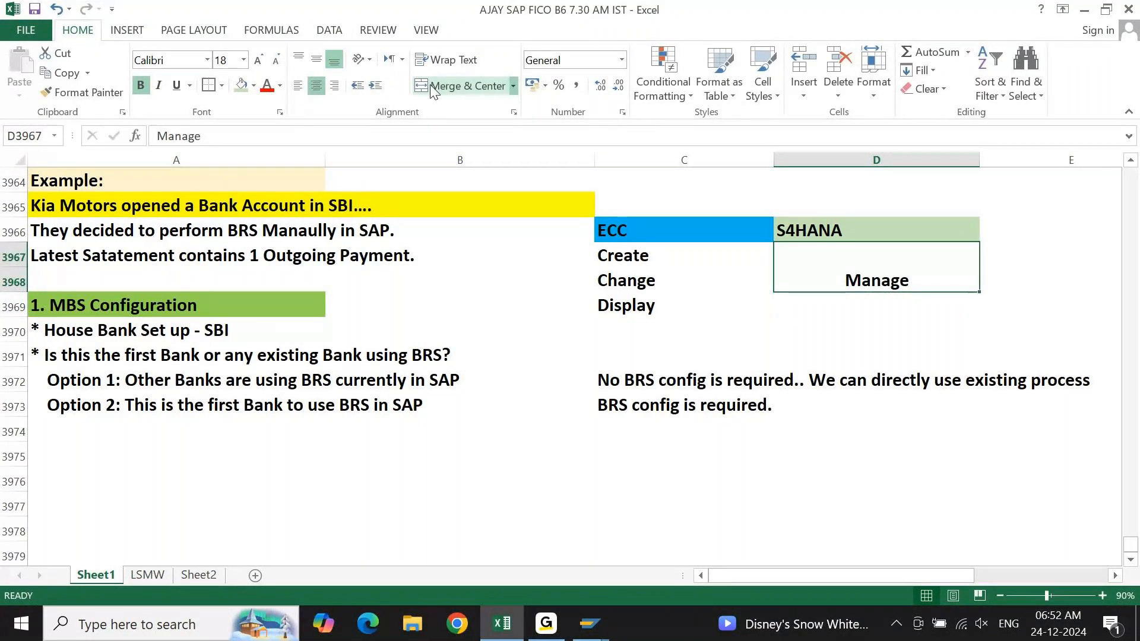
pyautogui.click(316, 58)
# Enter Display in D3969 below the Manage cell and centre it horizontally.
pyautogui.press('Return')
pyautogui.write('Display')
pyautogui.hotkey('ctrl', 'Return')
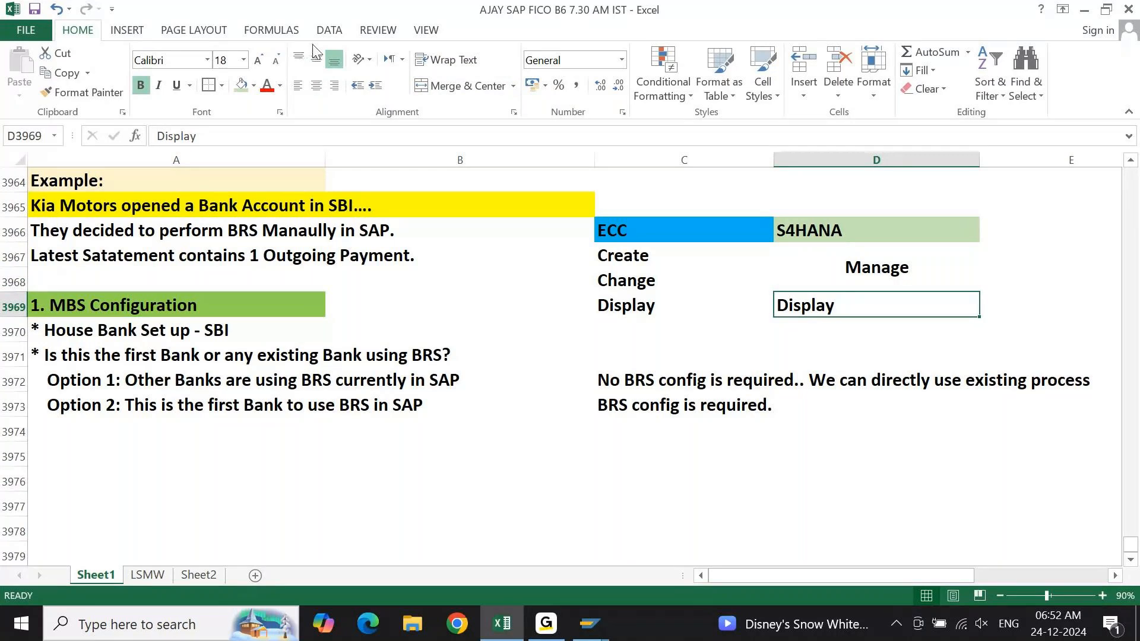
pyautogui.click(317, 85)
# Fill the Create, Change and Manage cells in C3967:D3968 with light orange.
pyautogui.press('Up')
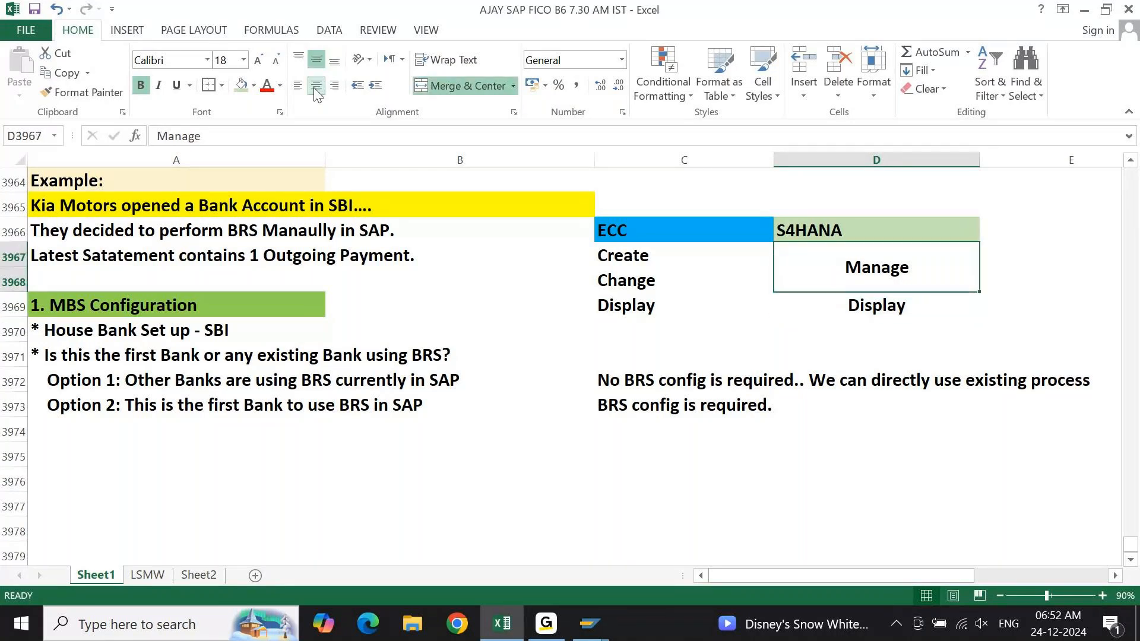
pyautogui.hotkey('shift', 'Left')
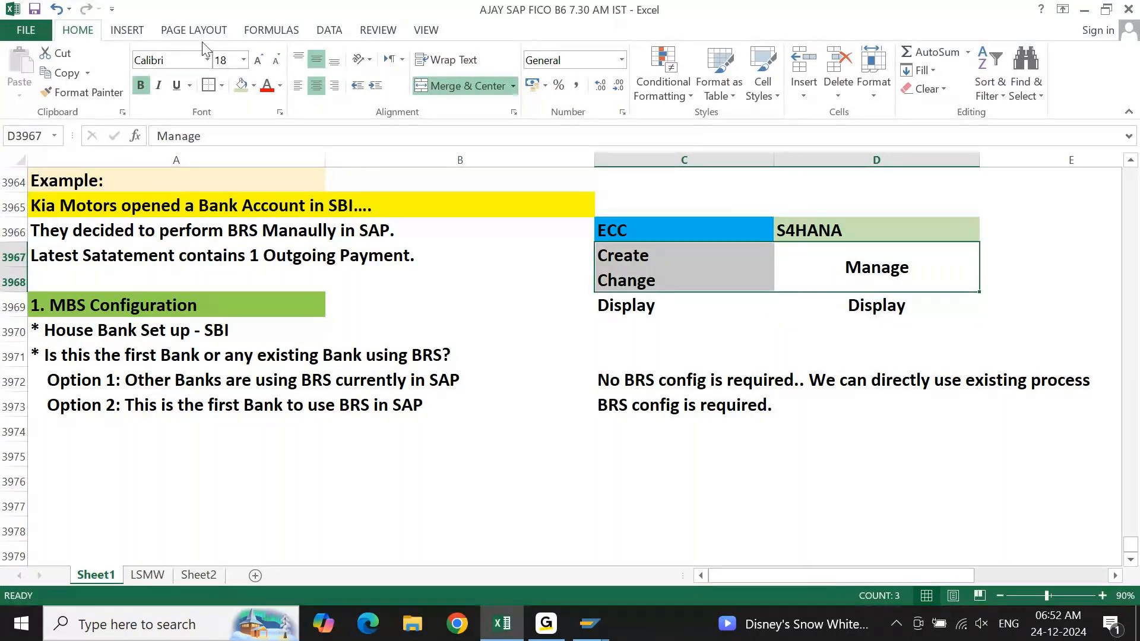
pyautogui.click(252, 86)
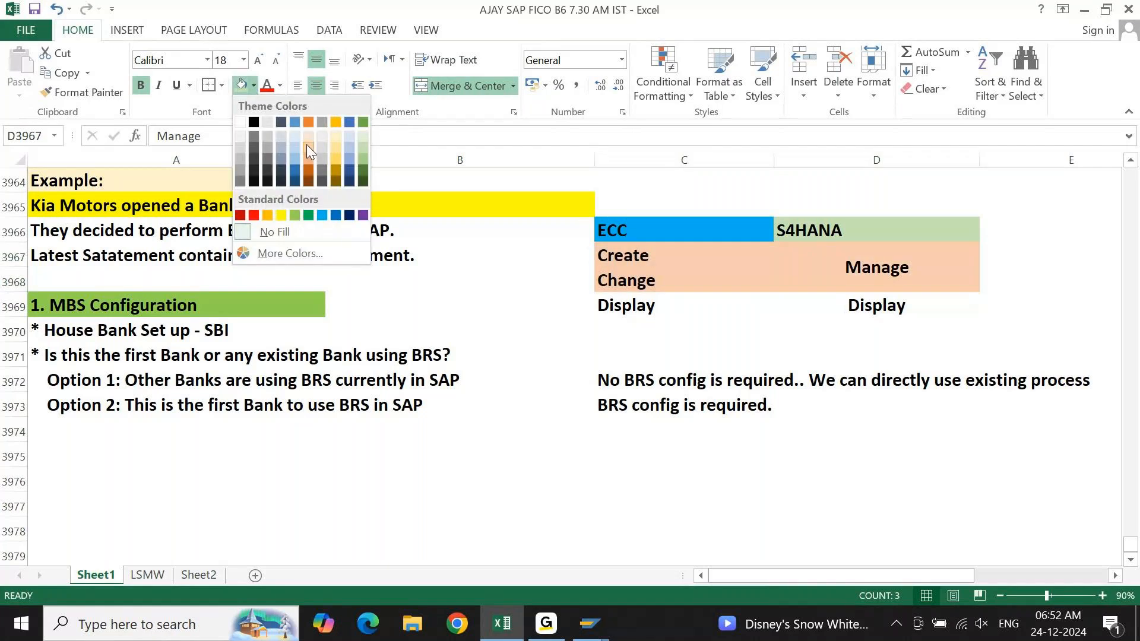
pyautogui.click(306, 144)
pyautogui.press('Down')
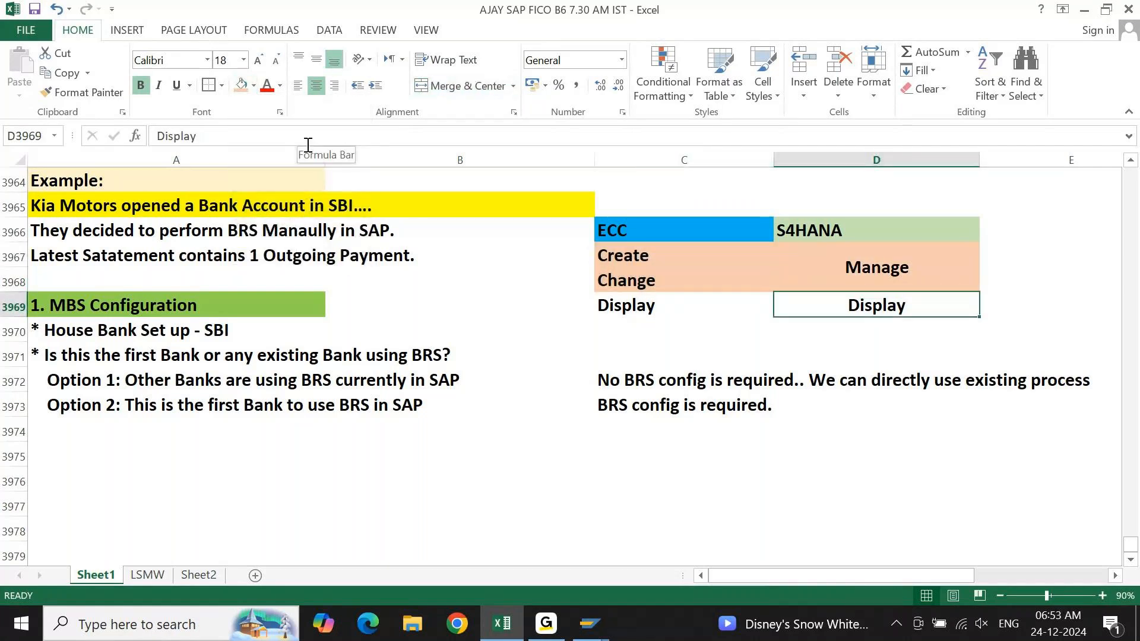
# Compare the ECC entries Create, Change and Display with the S4HANA entries Manage and Display.
pyautogui.press('Down')
pyautogui.press('Left')
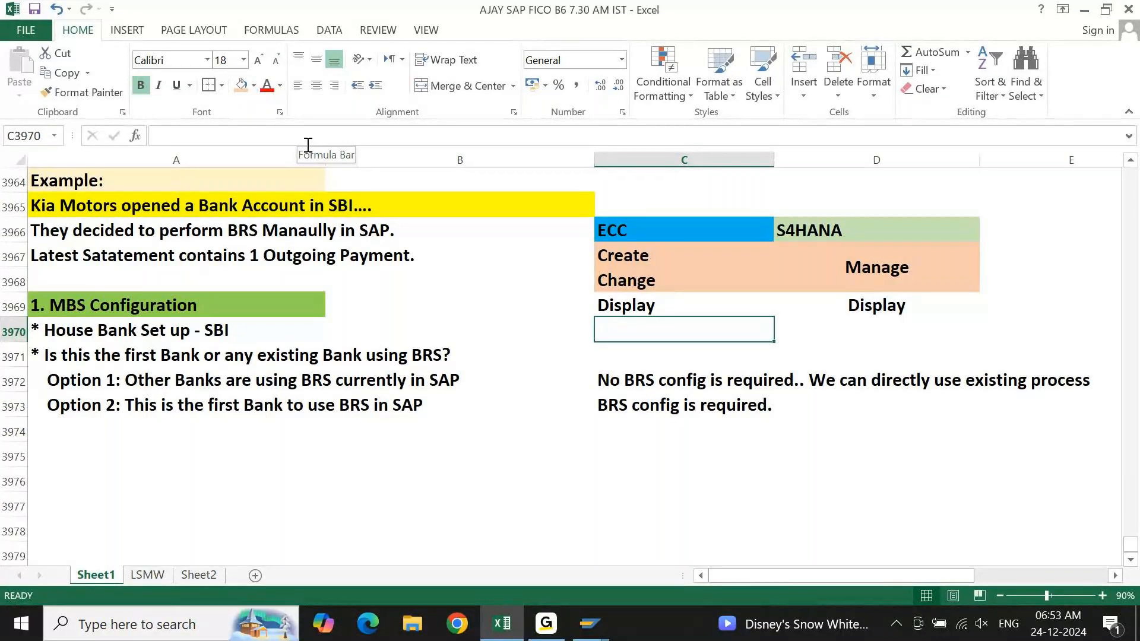
pyautogui.press('Up')
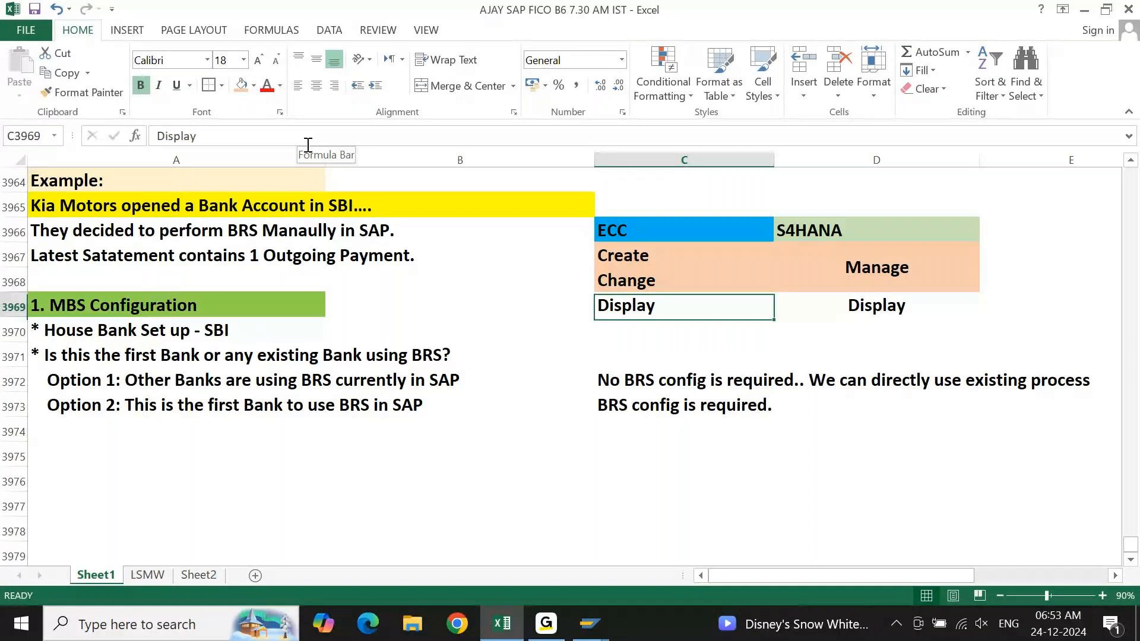
pyautogui.press('Right')
pyautogui.press('Up')
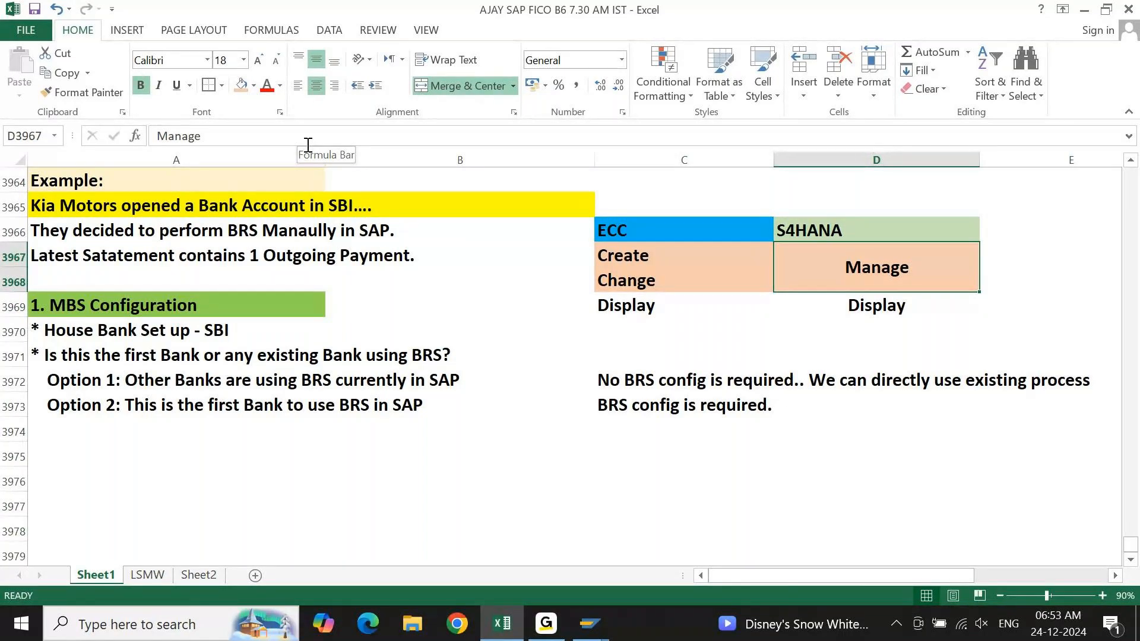
pyautogui.press('Left')
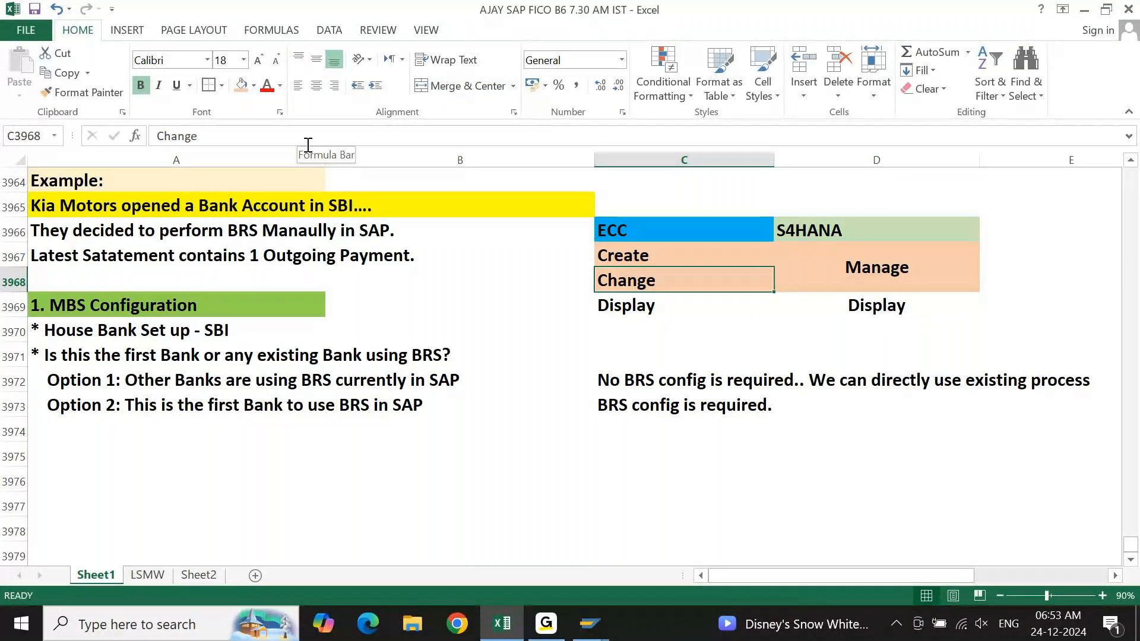
# Switch back to SAP Easy Access and open FI12 - Manage House Banks and House Bank Accounts.
pyautogui.moveTo(589, 624)
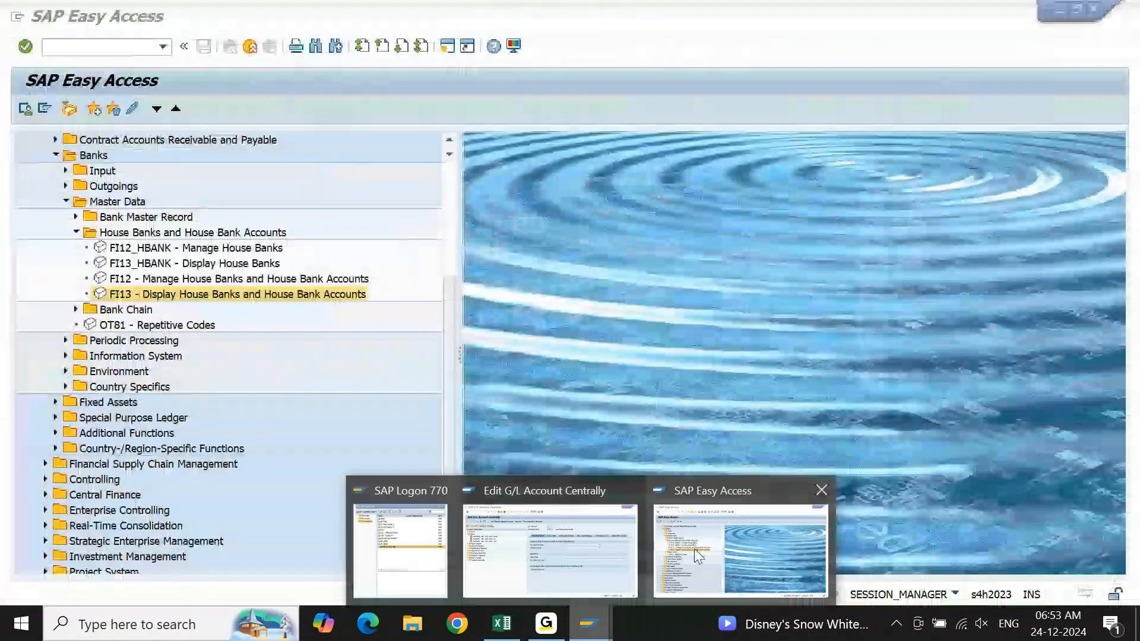
pyautogui.click(693, 548)
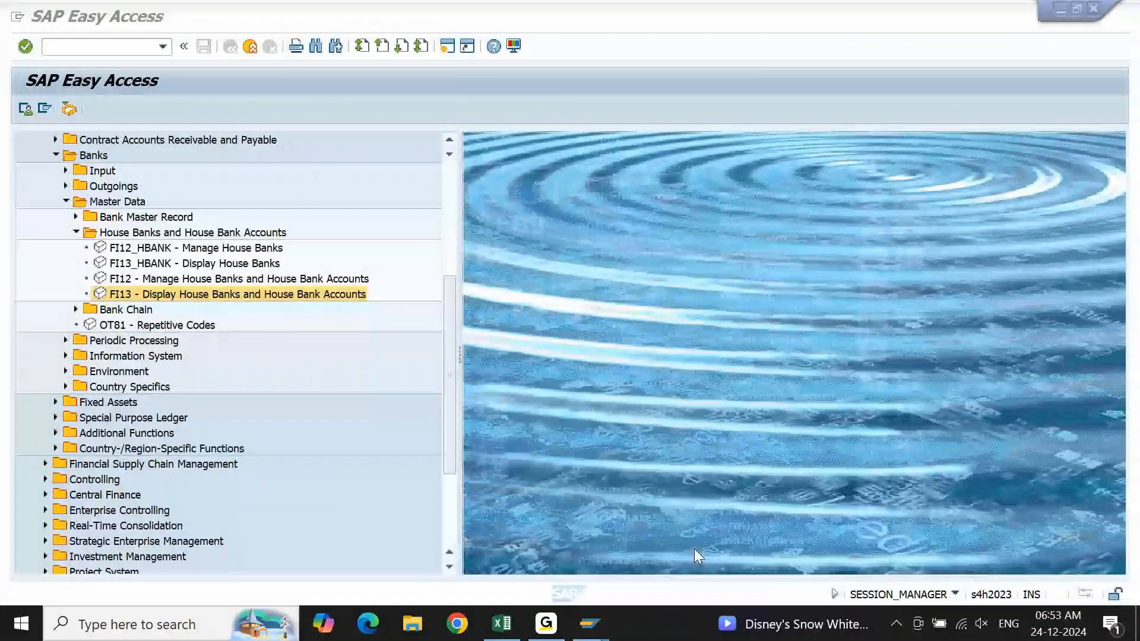
pyautogui.click(183, 282)
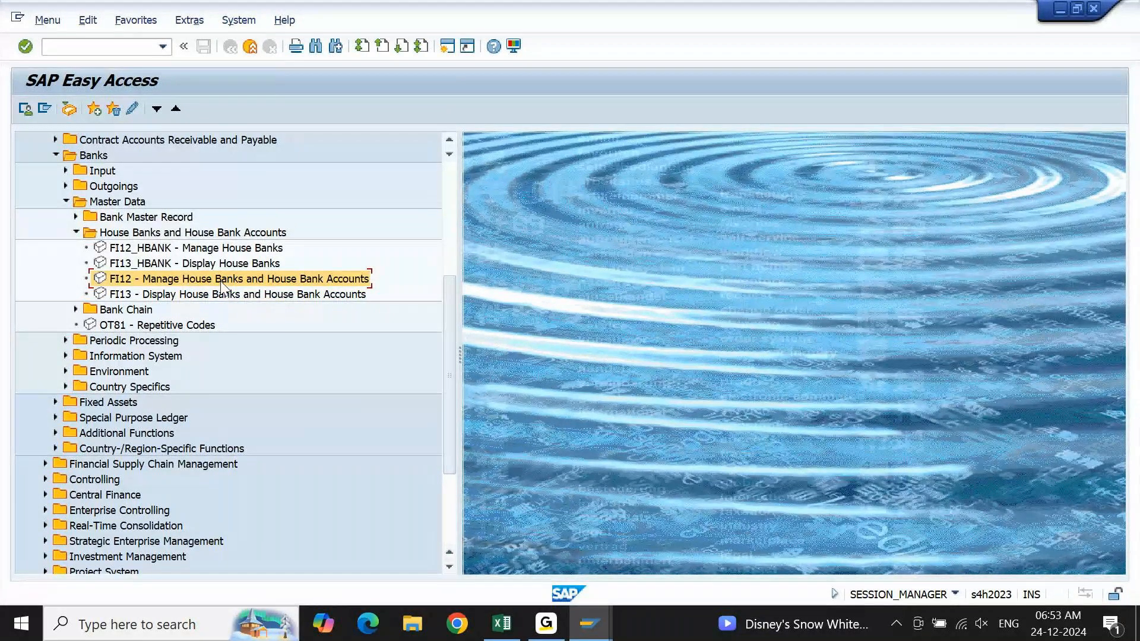
pyautogui.doubleClick(154, 282)
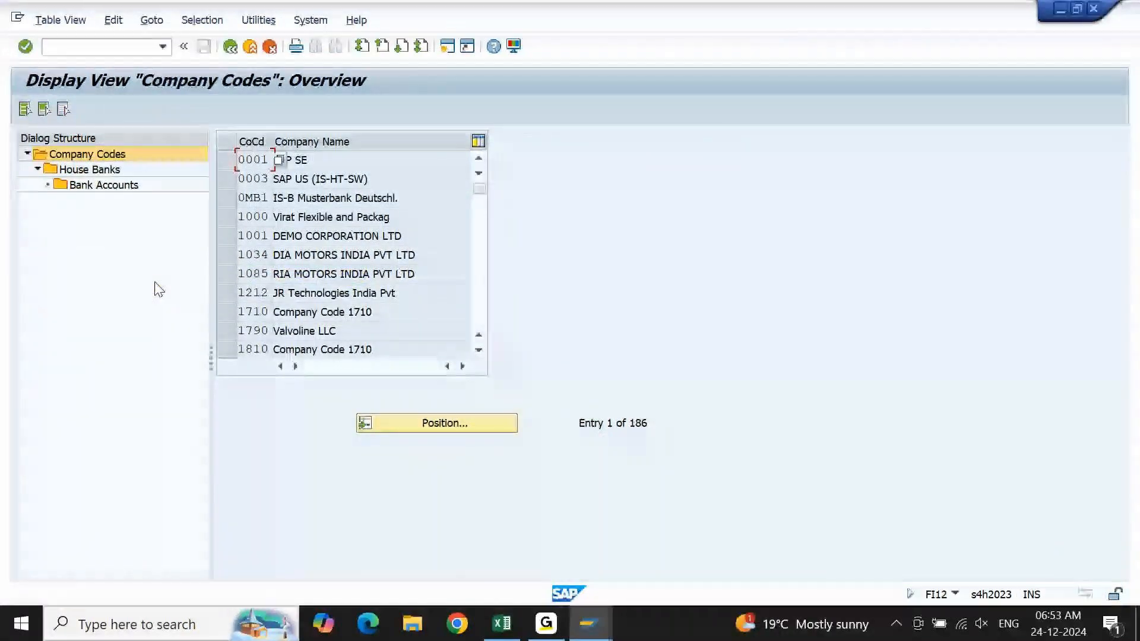
# Position the company code overview at company code KM10.
pyautogui.click(434, 421)
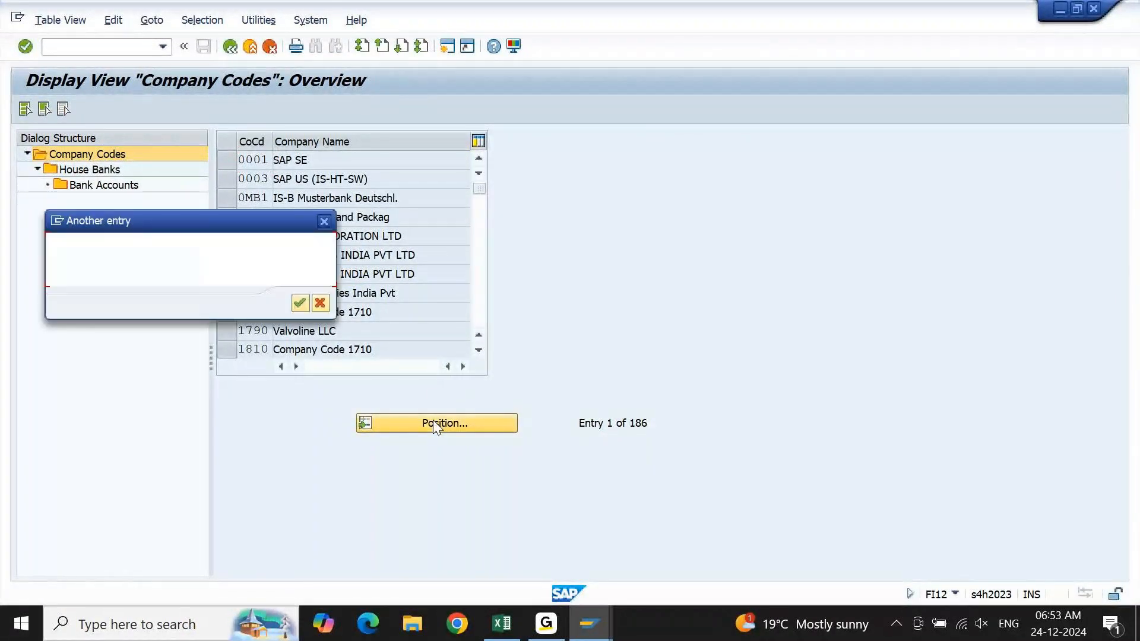
pyautogui.write('km')
pyautogui.press('Down')
pyautogui.press('Return')
pyautogui.press('Return')
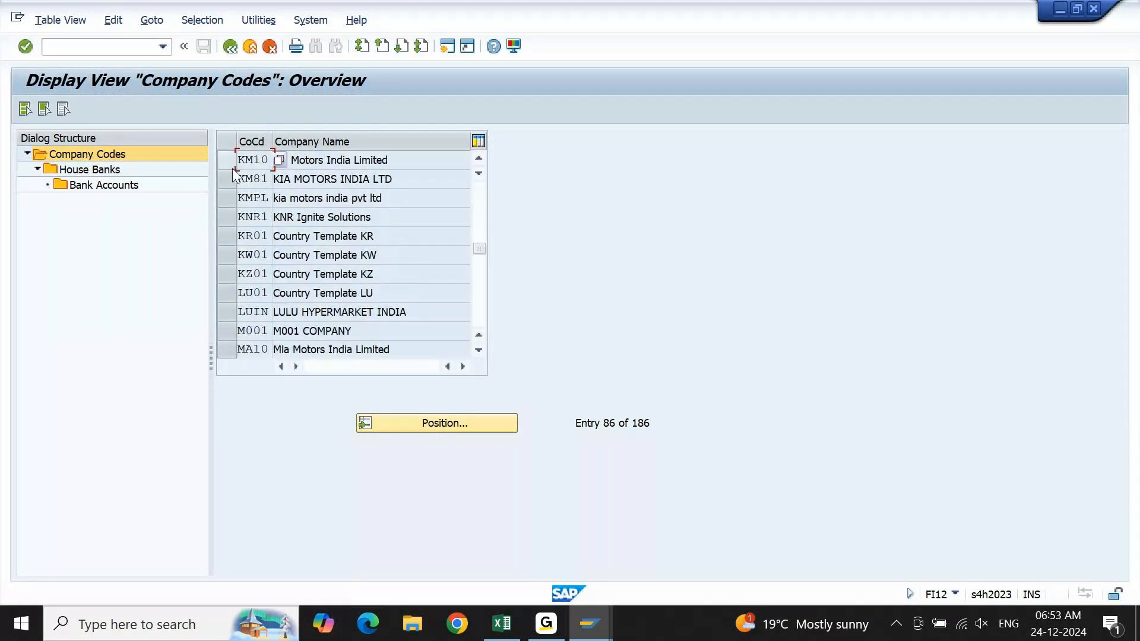
# Select company code KM10 and display its SBI house bank details, followed by the bank account details.
pyautogui.click(233, 168)
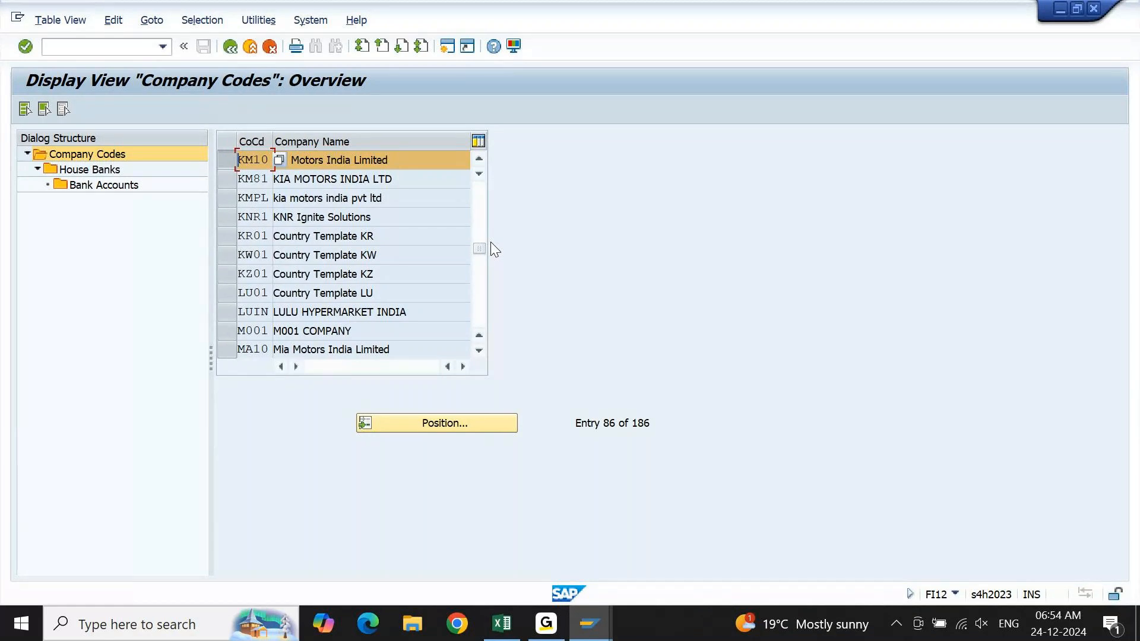
pyautogui.doubleClick(118, 172)
pyautogui.click(108, 188)
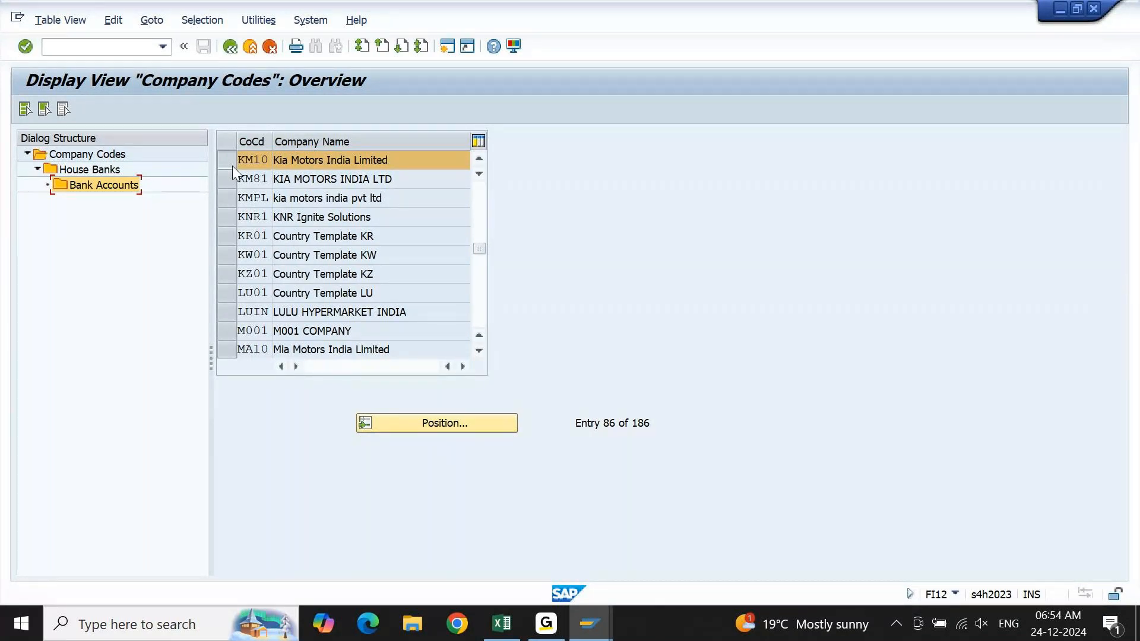
pyautogui.doubleClick(98, 173)
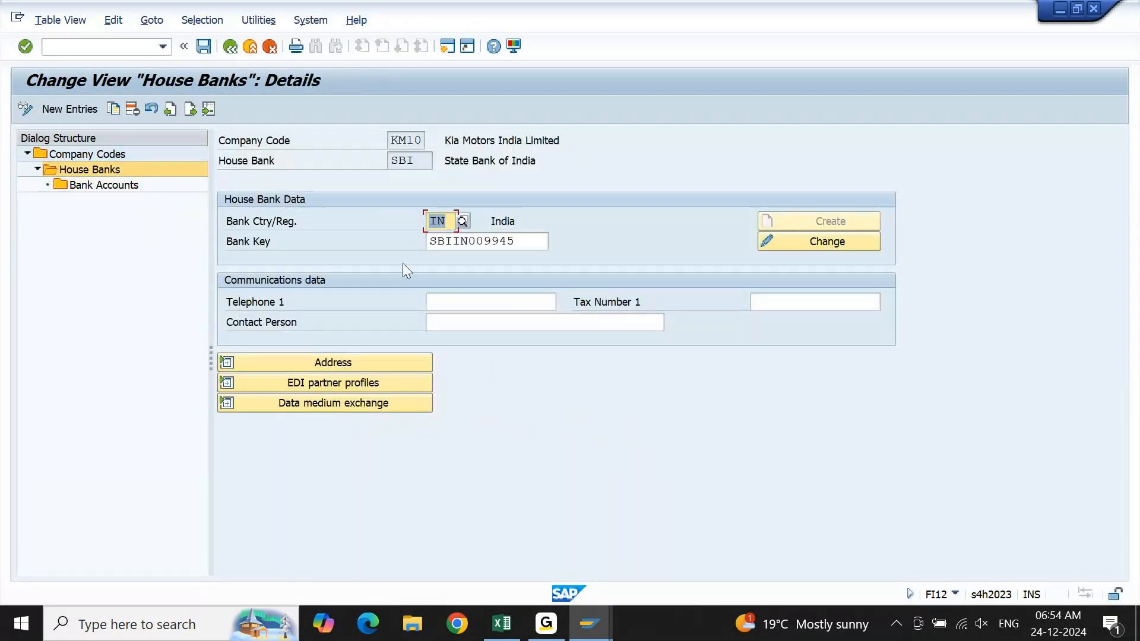
pyautogui.doubleClick(123, 187)
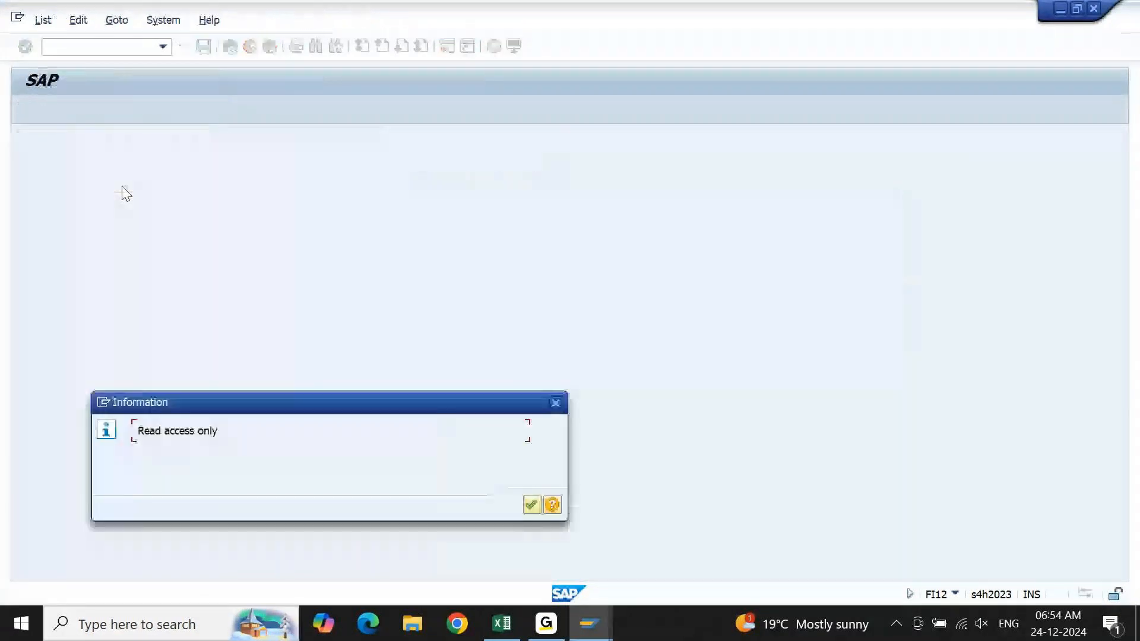
pyautogui.press('Return')
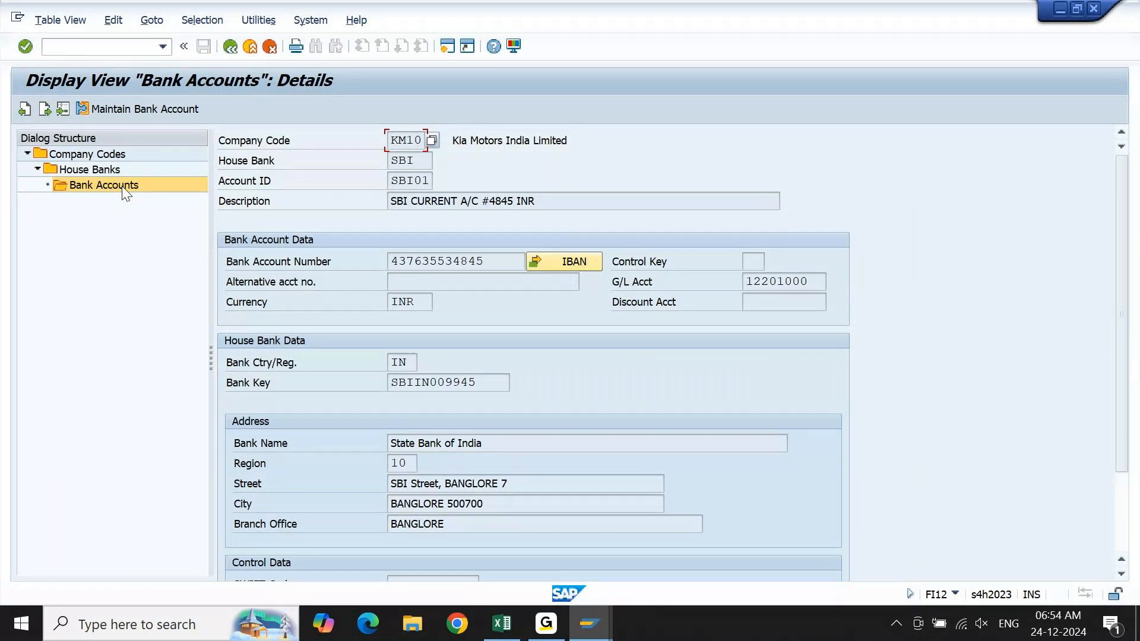
# Check the bank account's House Bank and Account ID fields, then reopen the SBI house bank details and inspect its bank key and telephone fields.
pyautogui.click(419, 160)
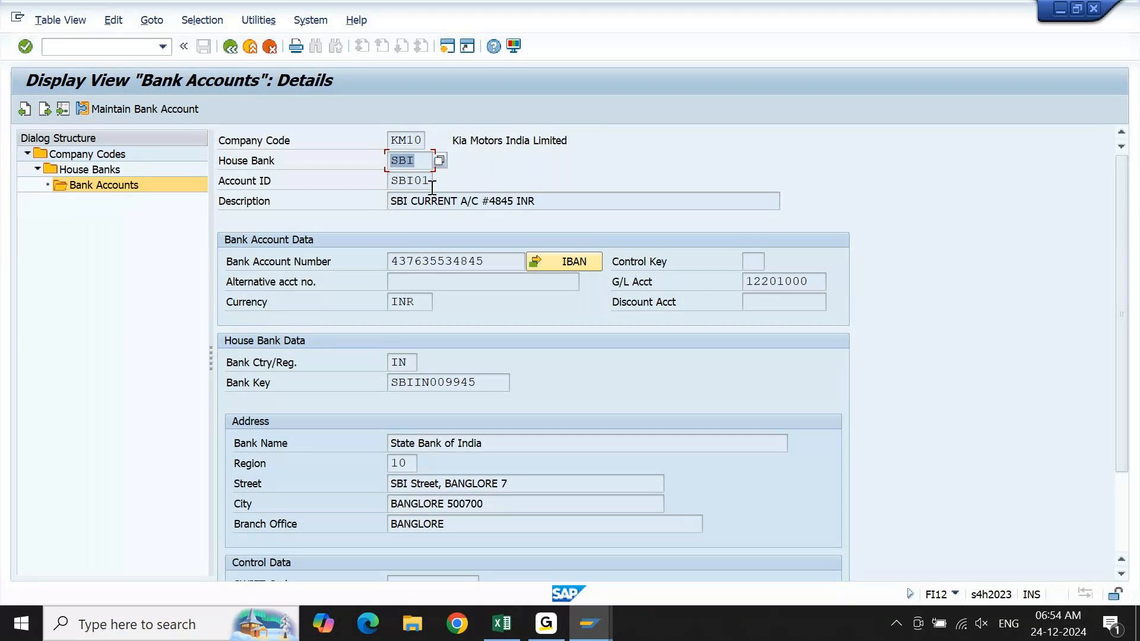
pyautogui.click(430, 181)
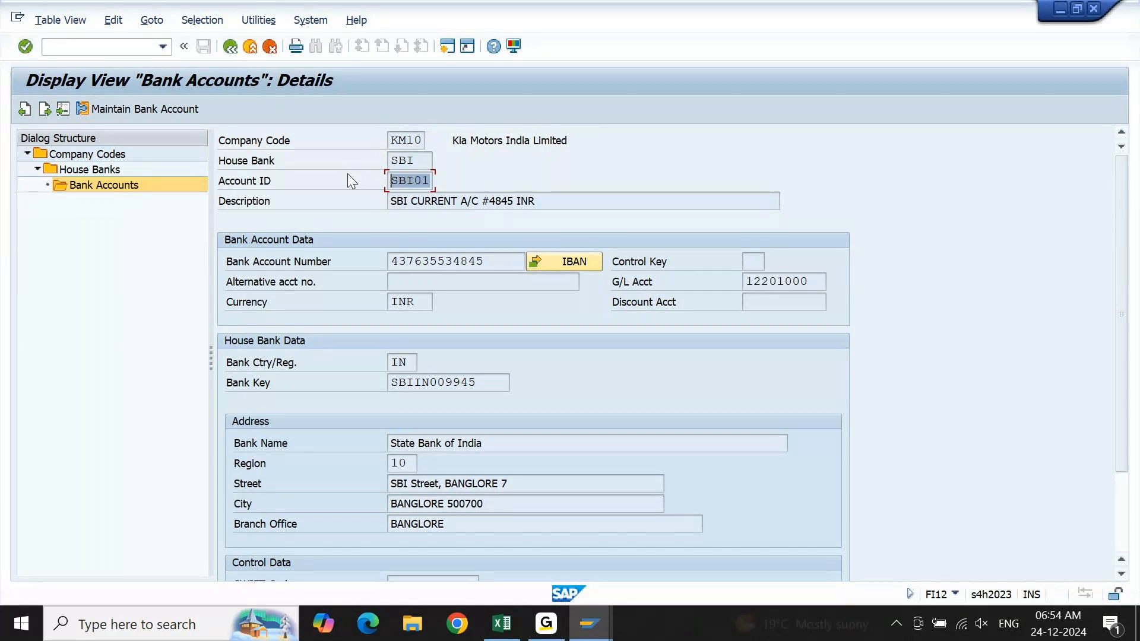
pyautogui.click(231, 46)
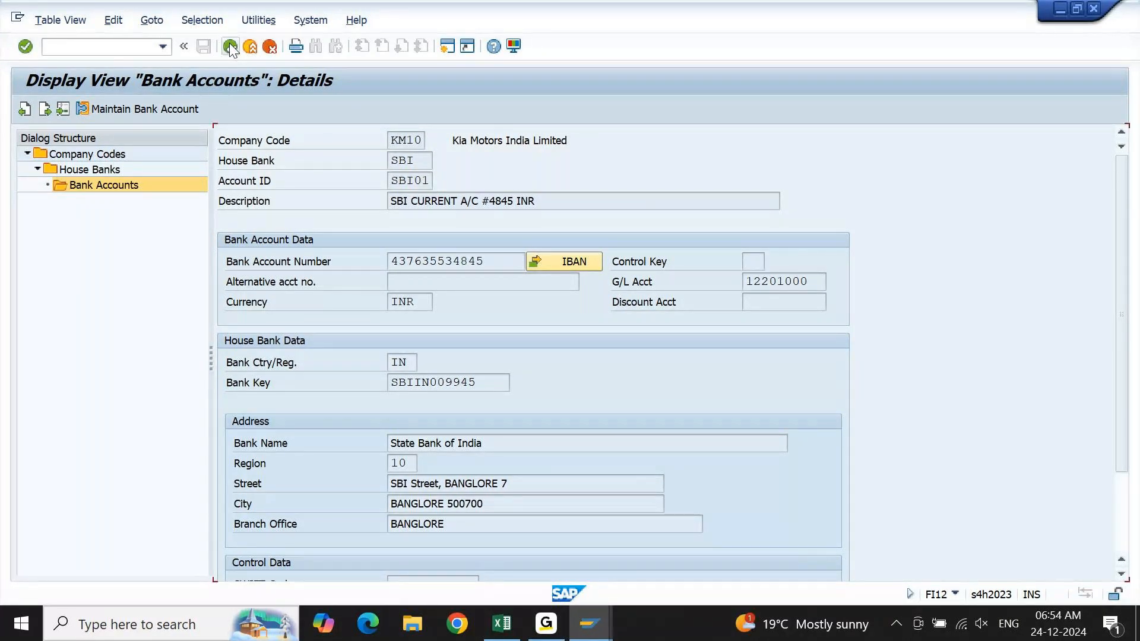
pyautogui.click(231, 47)
pyautogui.doubleClick(261, 220)
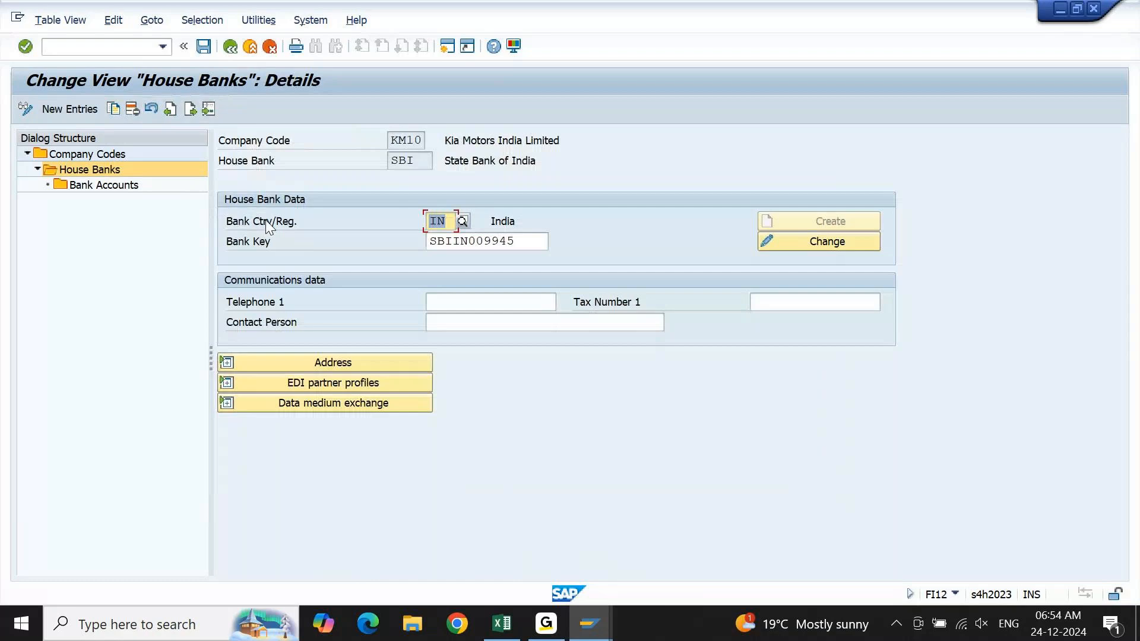
pyautogui.click(522, 242)
pyautogui.click(502, 302)
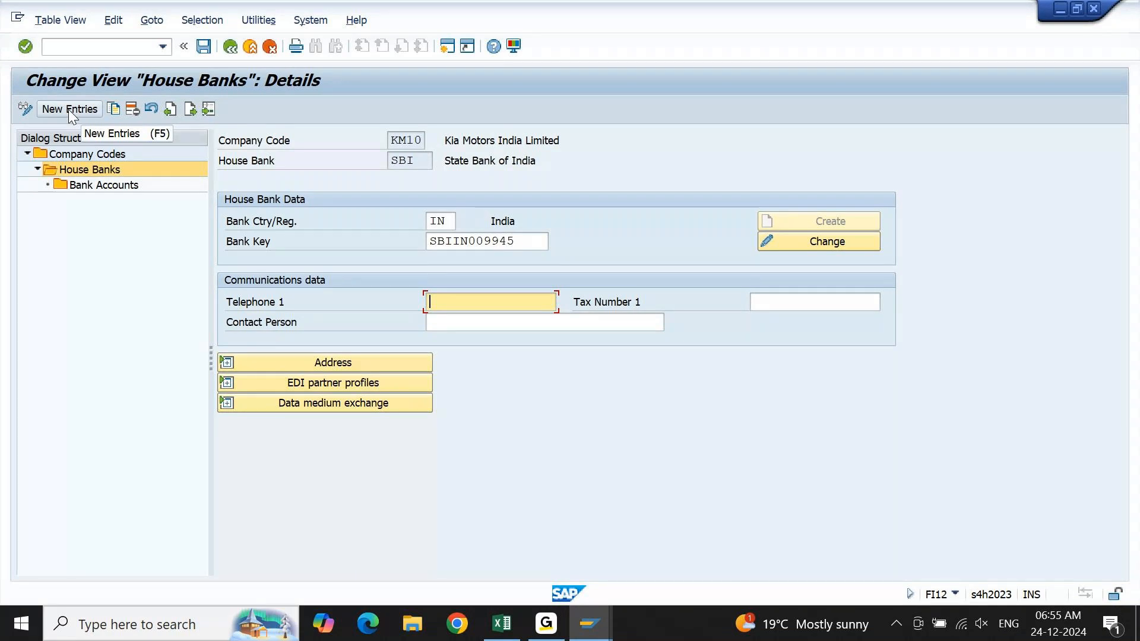
# Leave FI12, display the KM10 house bank details in FI12_HBANK - Manage House Banks, and return to SAP Easy Access.
pyautogui.press('F3')
pyautogui.press('F3')
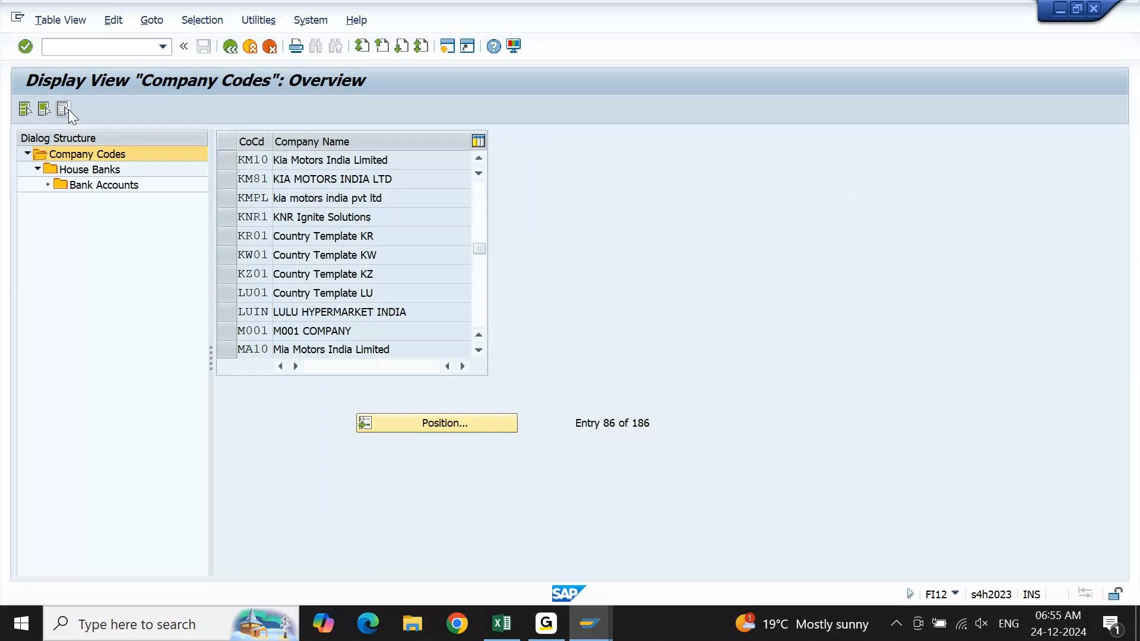
pyautogui.press('F3')
pyautogui.press('Up')
pyautogui.press('Up')
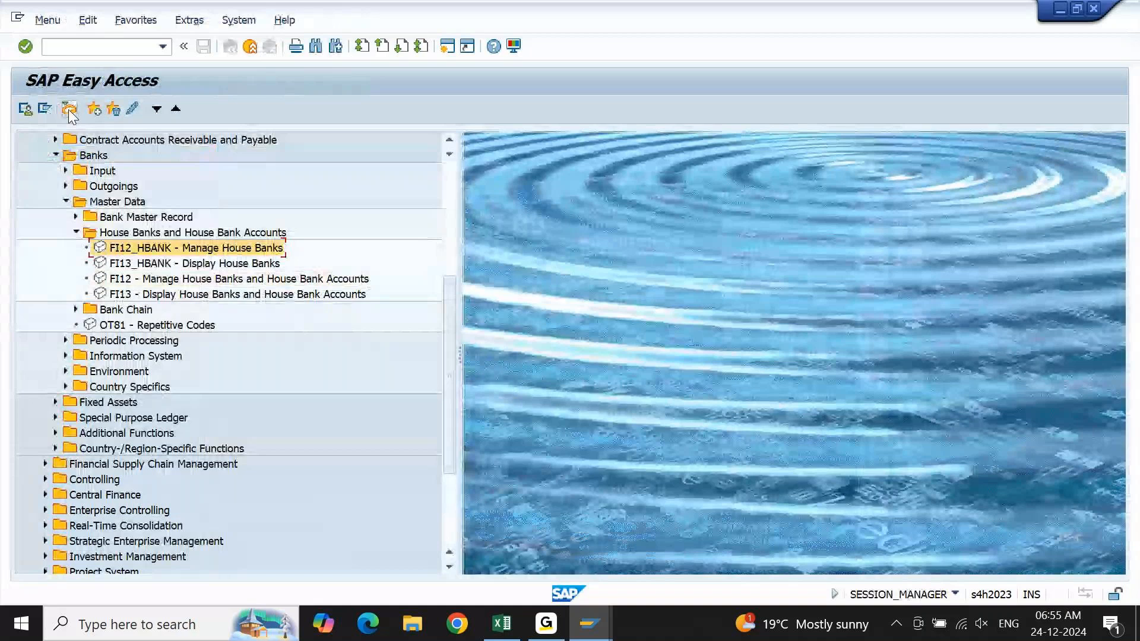
pyautogui.press('Return')
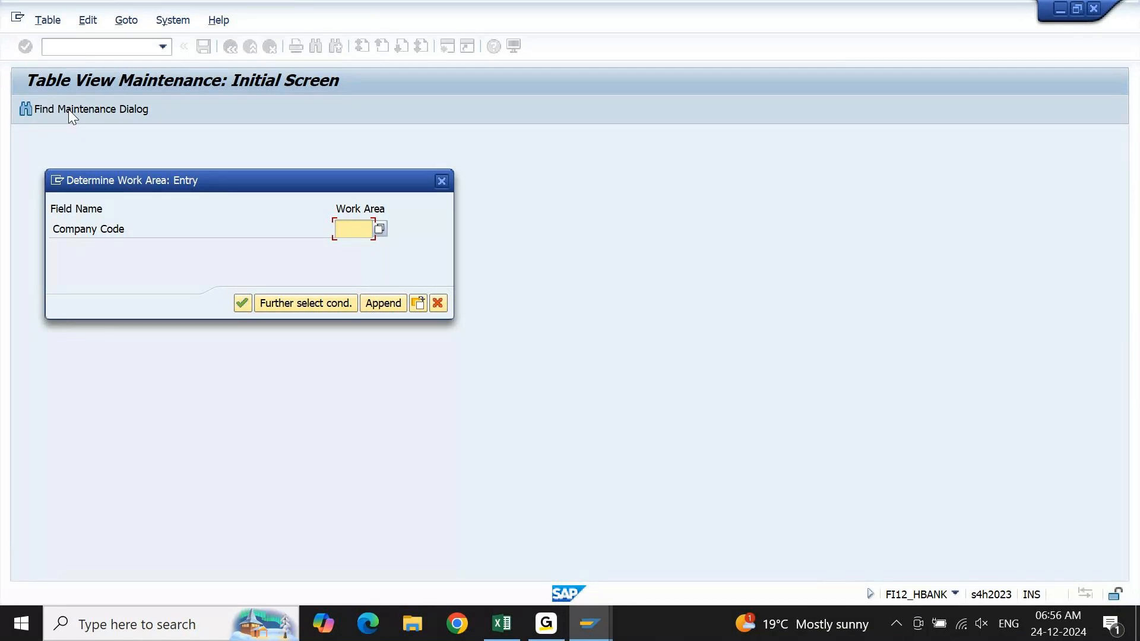
pyautogui.write('km10')
pyautogui.click(239, 304)
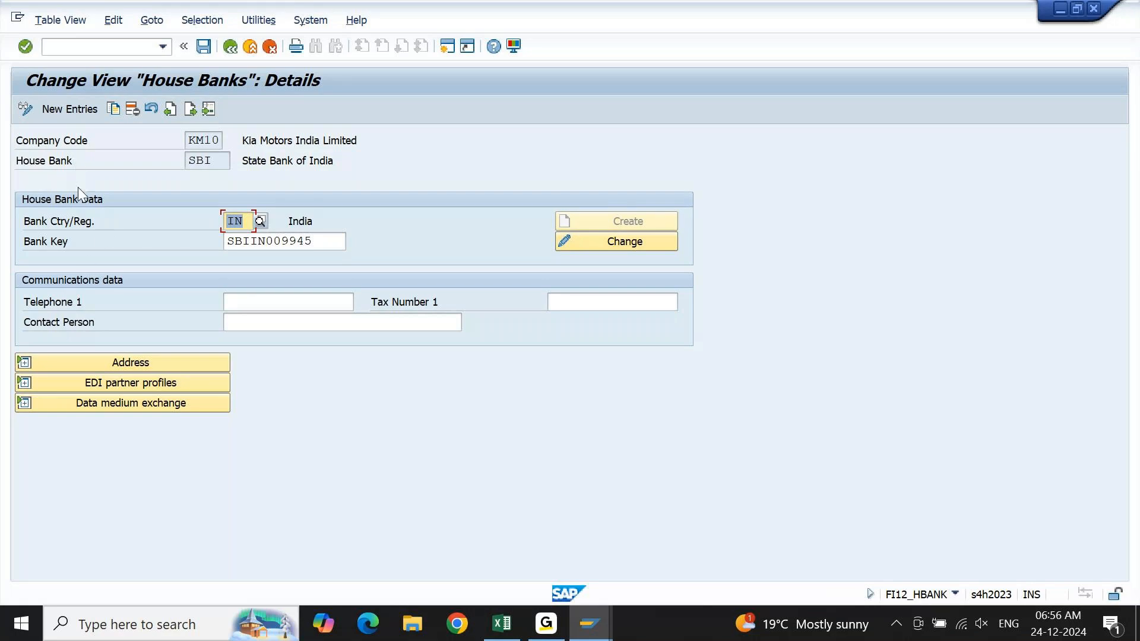
pyautogui.click(237, 52)
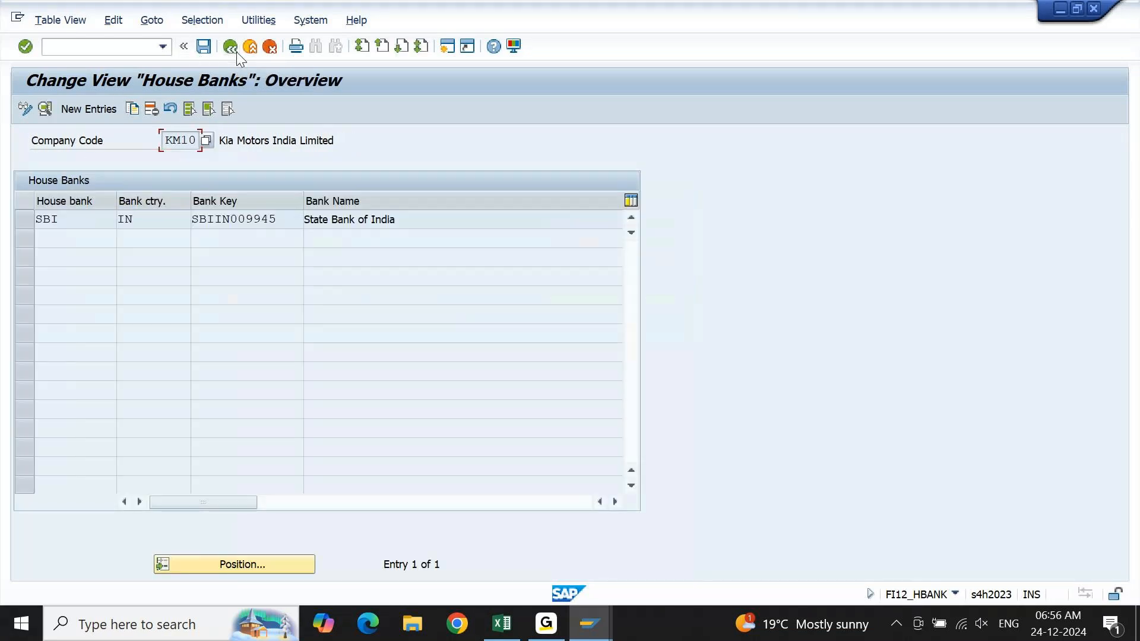
pyautogui.click(236, 51)
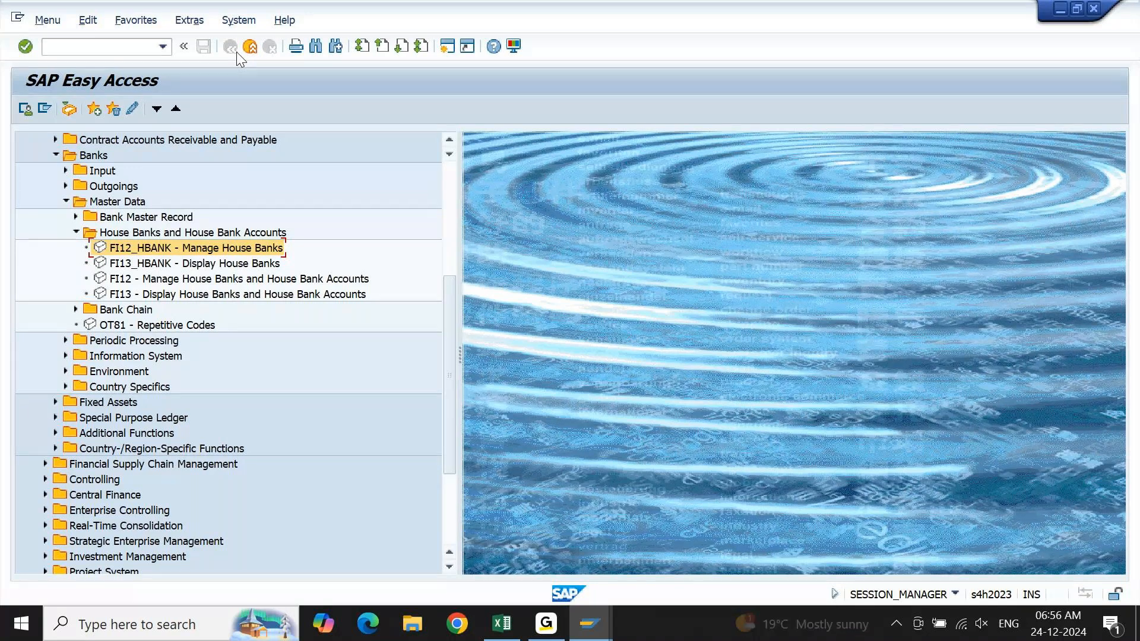
# Compare the entries FI12_HBANK, FI13_HBANK, FI12 and FI13 under House Banks and House Bank Accounts.
pyautogui.press('Down')
pyautogui.press('Down')
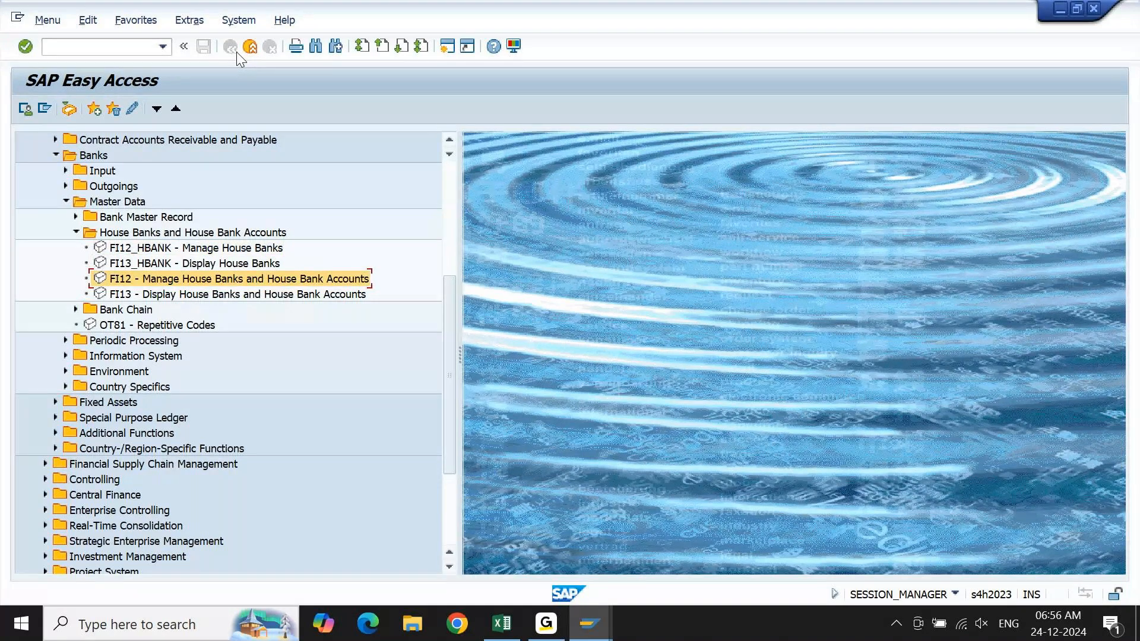
pyautogui.press('Down')
pyautogui.press('Up')
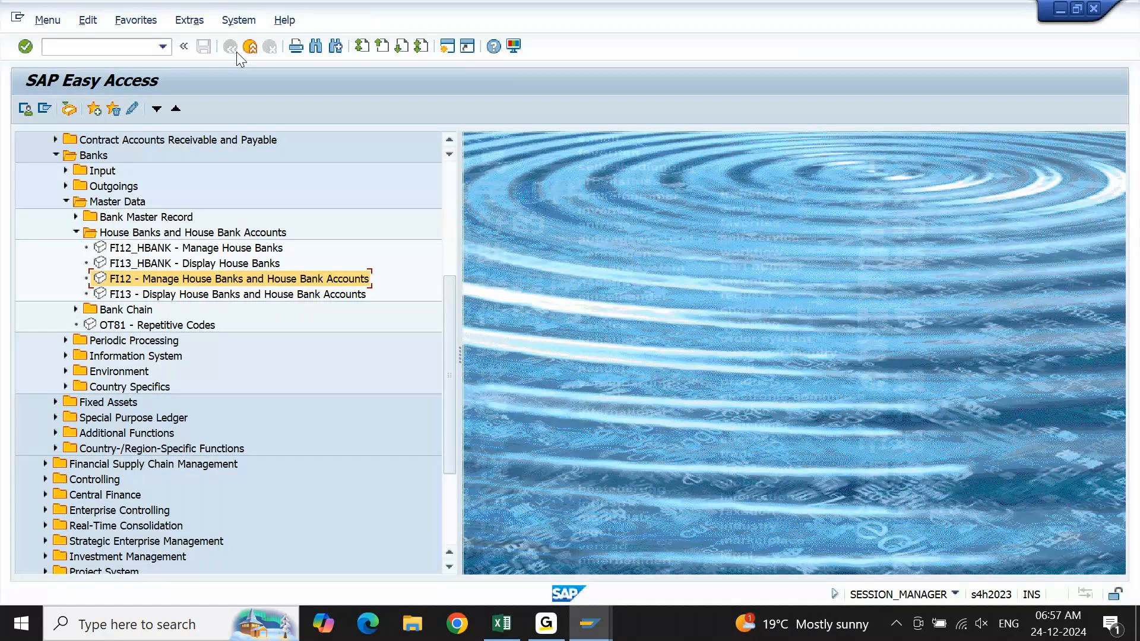
pyautogui.press('Up')
pyautogui.press('Up')
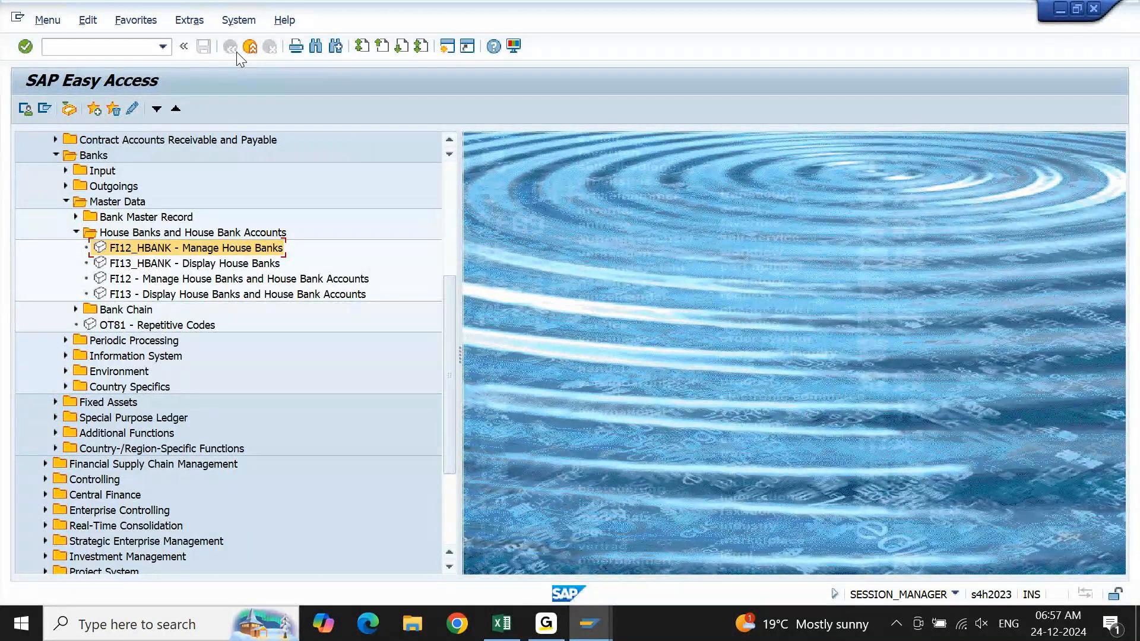
pyautogui.press('Down')
pyautogui.press('Down')
pyautogui.press('Down')
pyautogui.press('Up')
pyautogui.press('Up')
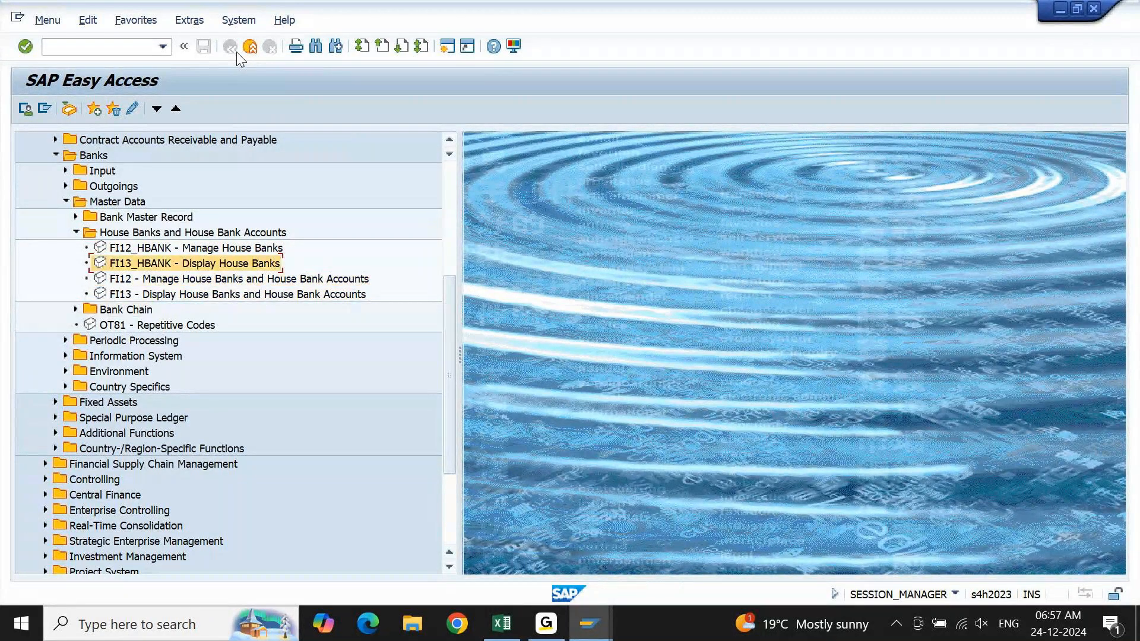
pyautogui.press('Up')
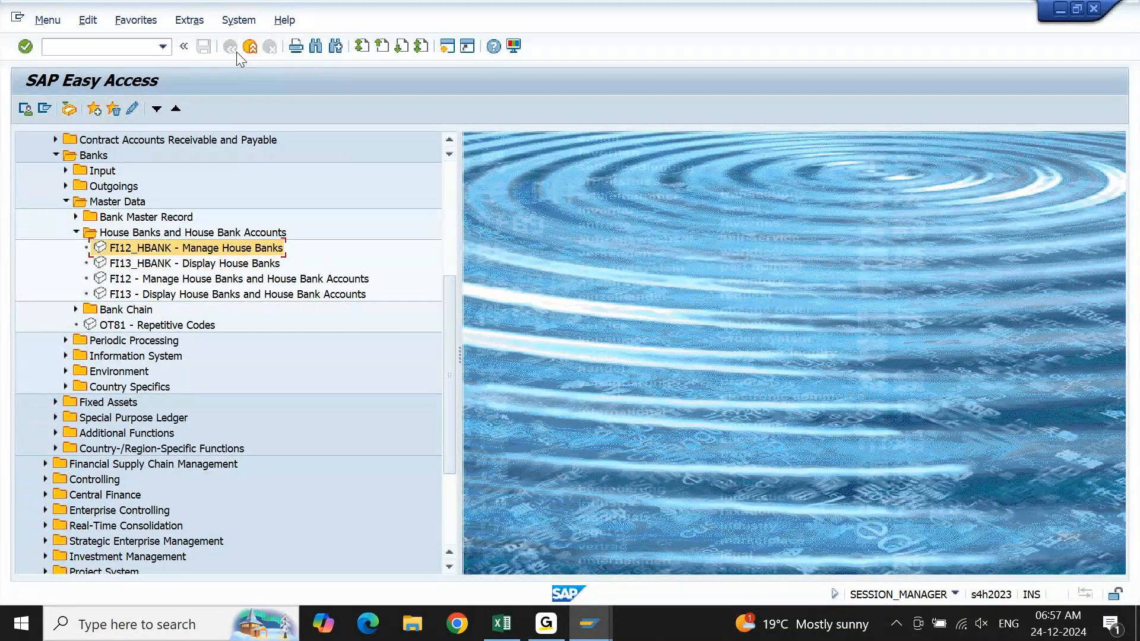
# Display company code KM10's house bank details in FI13_HBANK - Display House Banks, then return to SAP Easy Access.
pyautogui.press('Down')
pyautogui.press('Return')
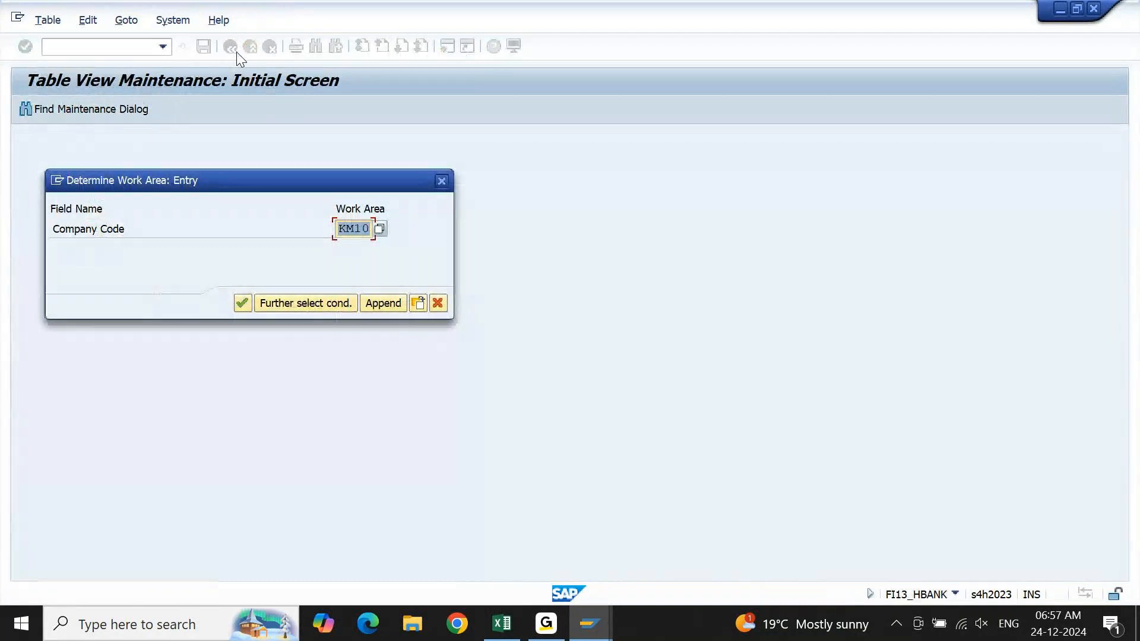
pyautogui.press('Return')
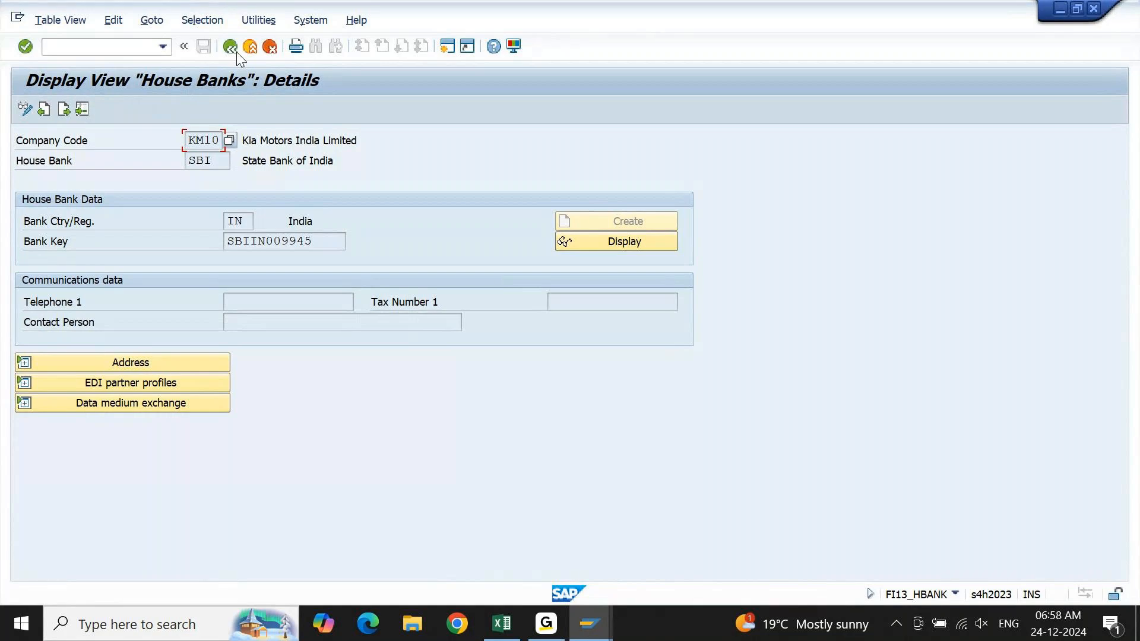
pyautogui.click(237, 52)
pyautogui.click(237, 52)
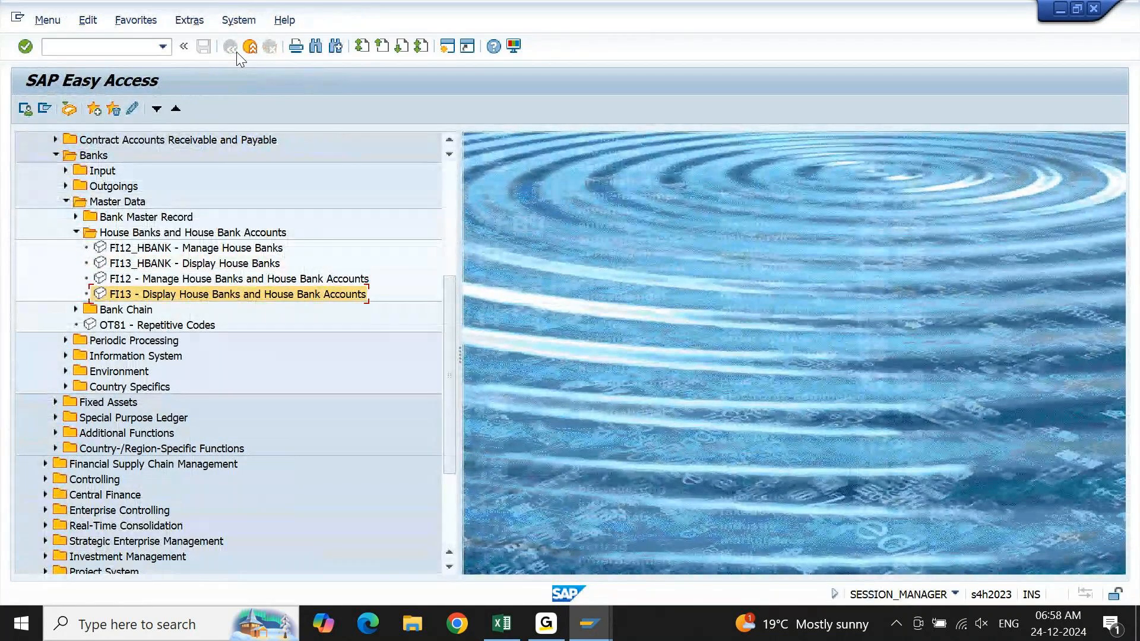
# Open FI13 - Display House Banks and House Bank Accounts.
pyautogui.press('Up')
pyautogui.press('Up')
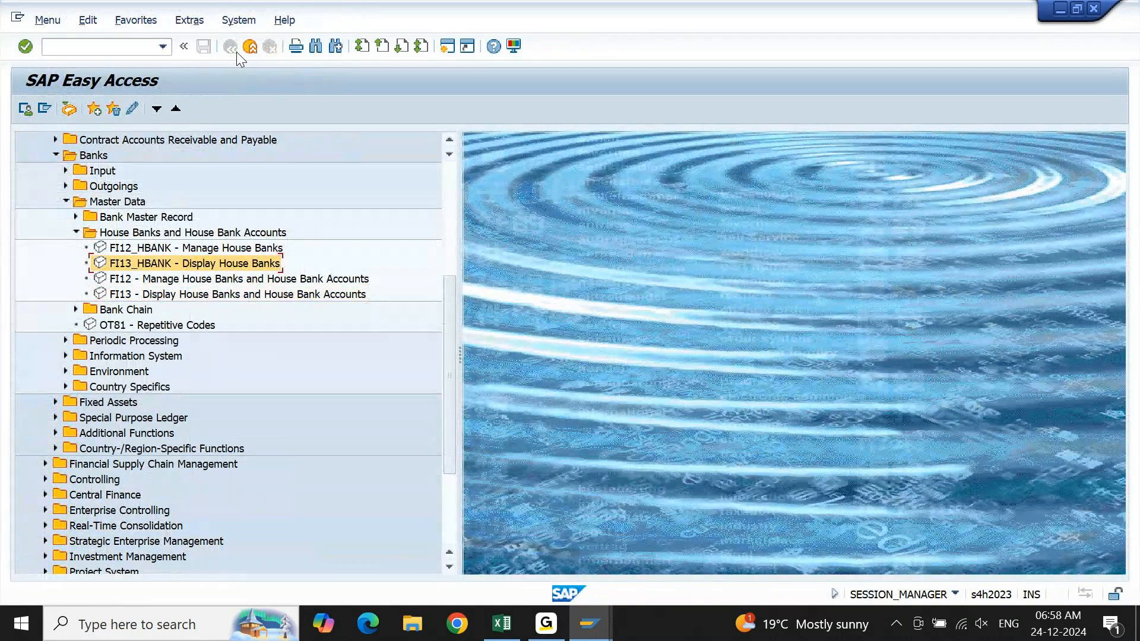
pyautogui.press('Down')
pyautogui.press('Down')
pyautogui.press('Return')
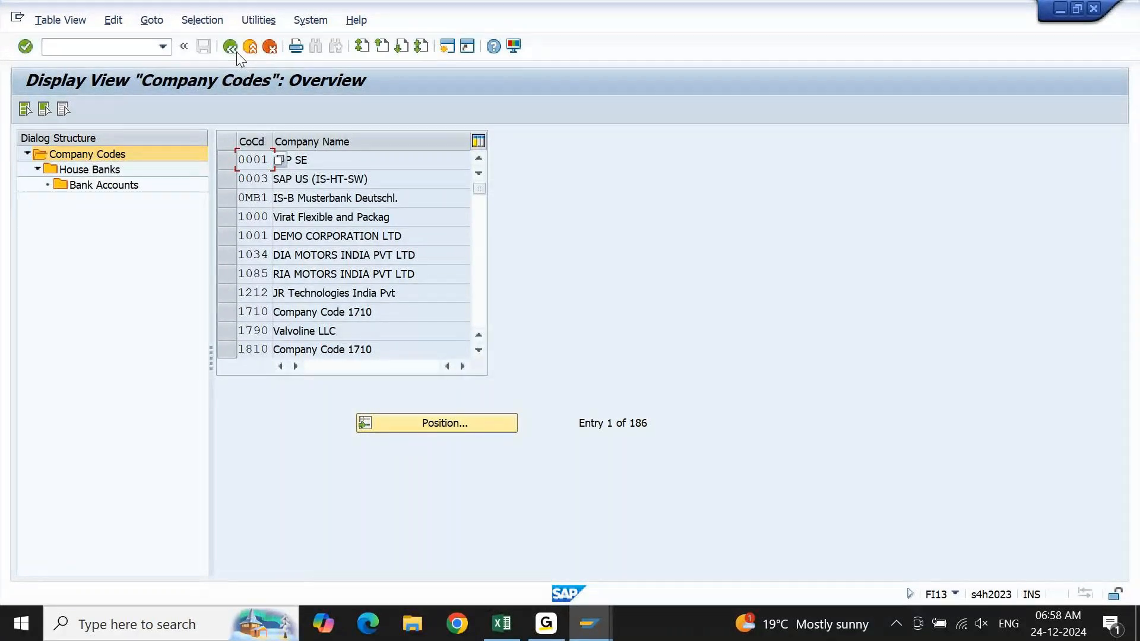
# Mark different company codes such as 1000, 1034 and 1710 one after another in the company codes overview.
pyautogui.click(220, 217)
pyautogui.click(221, 219)
pyautogui.click(230, 318)
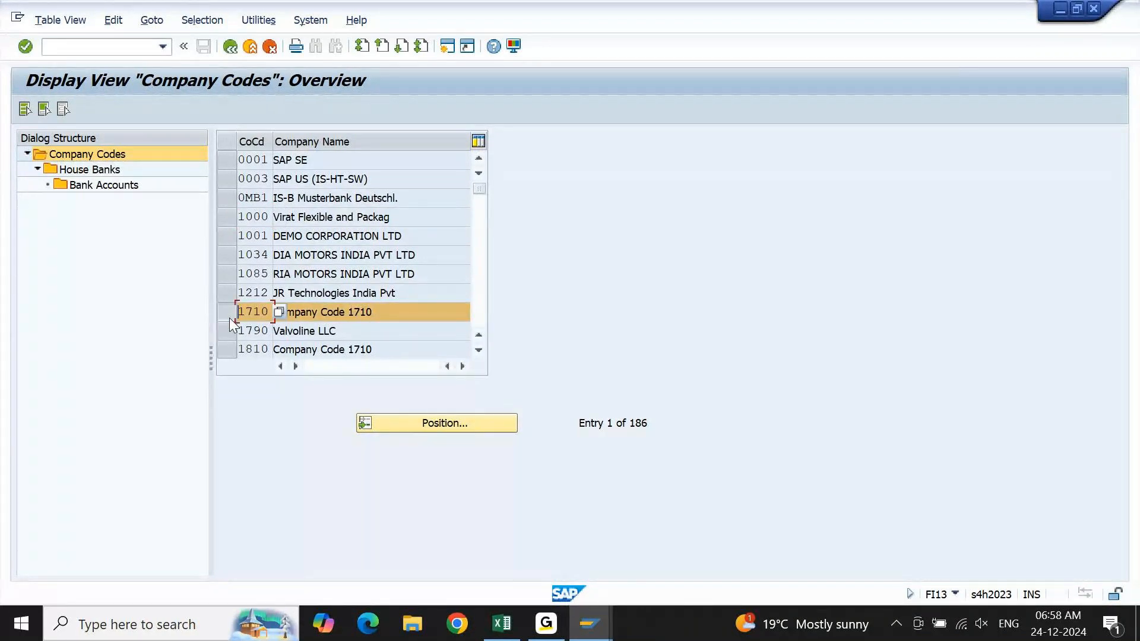
pyautogui.click(229, 318)
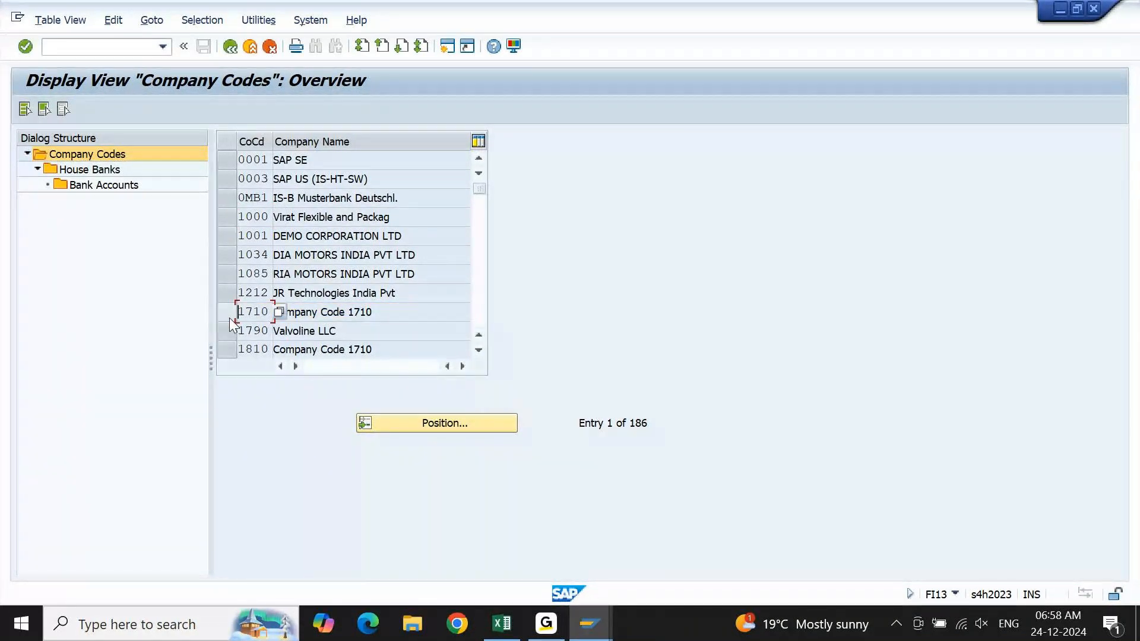
pyautogui.click(230, 262)
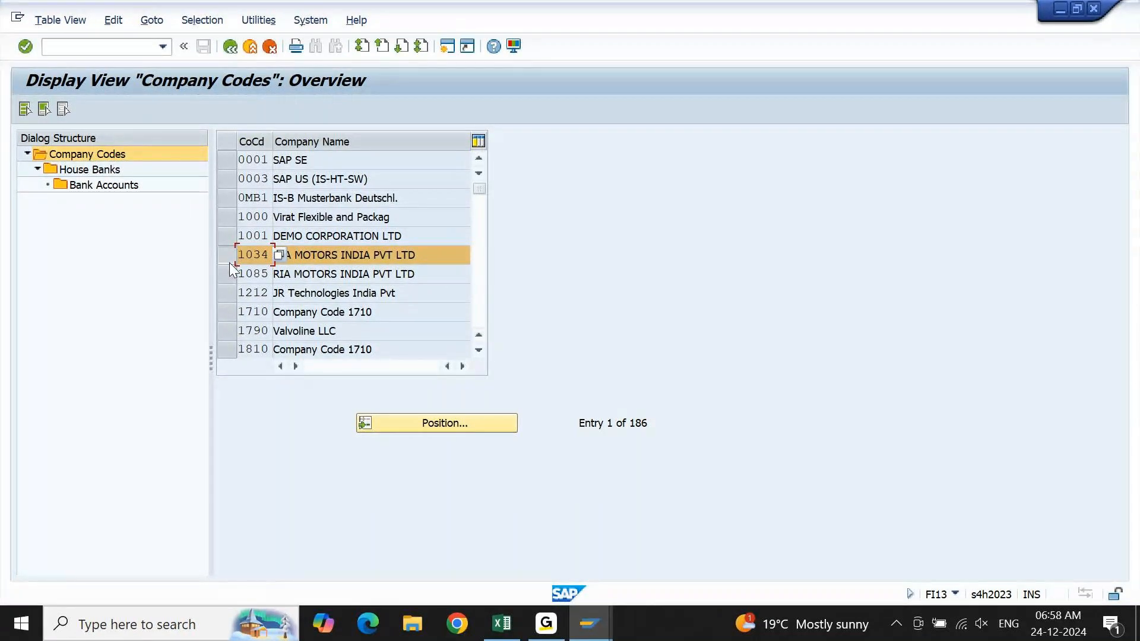
pyautogui.click(229, 263)
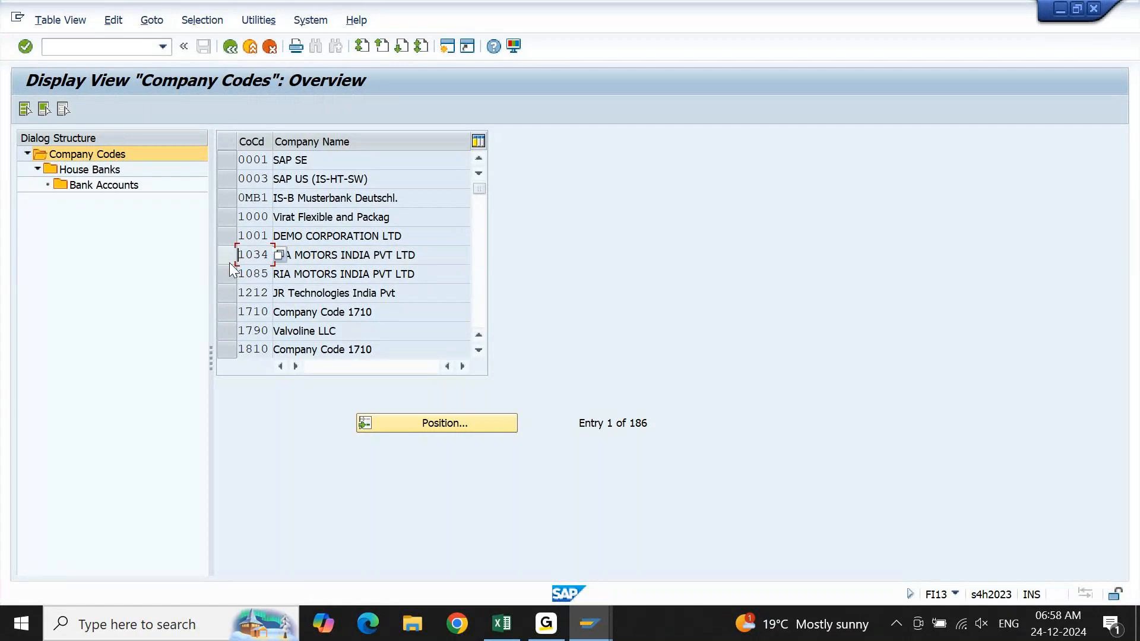
pyautogui.click(232, 224)
pyautogui.click(233, 223)
pyautogui.click(229, 309)
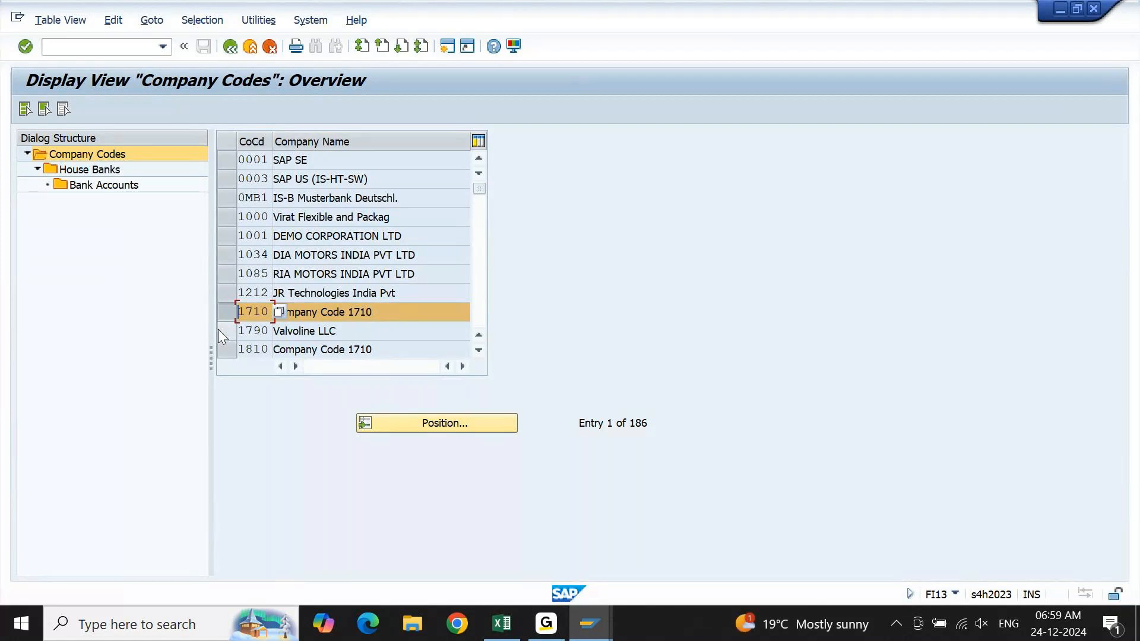
# Leave FI13 and reopen FI13_HBANK - Display House Banks from SAP Easy Access.
pyautogui.press('F3')
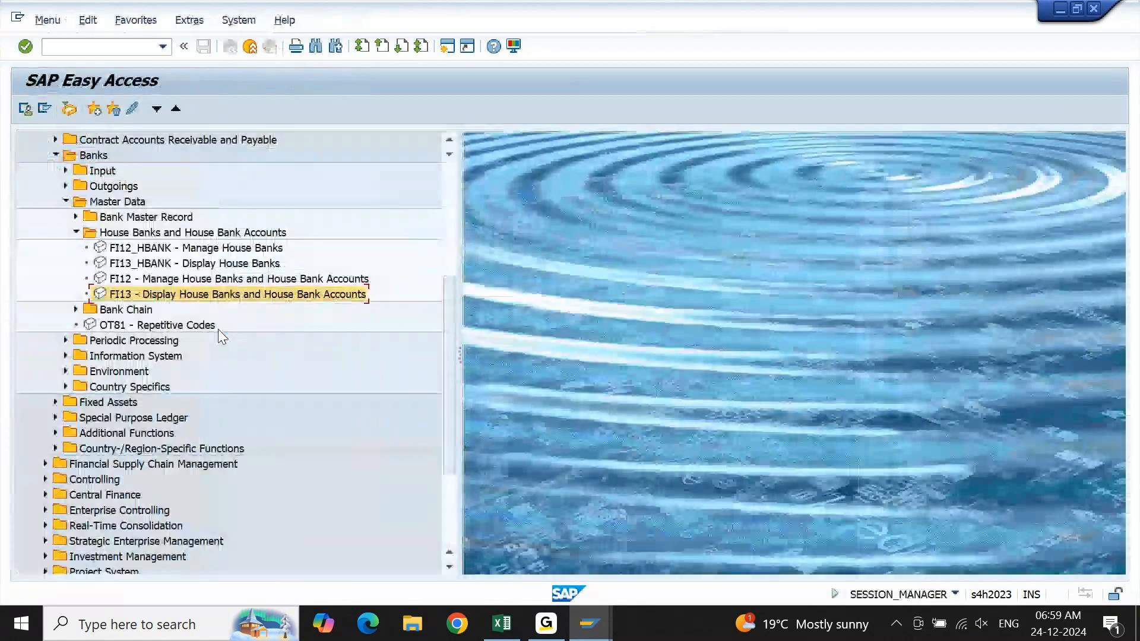
pyautogui.press('Up')
pyautogui.press('Up')
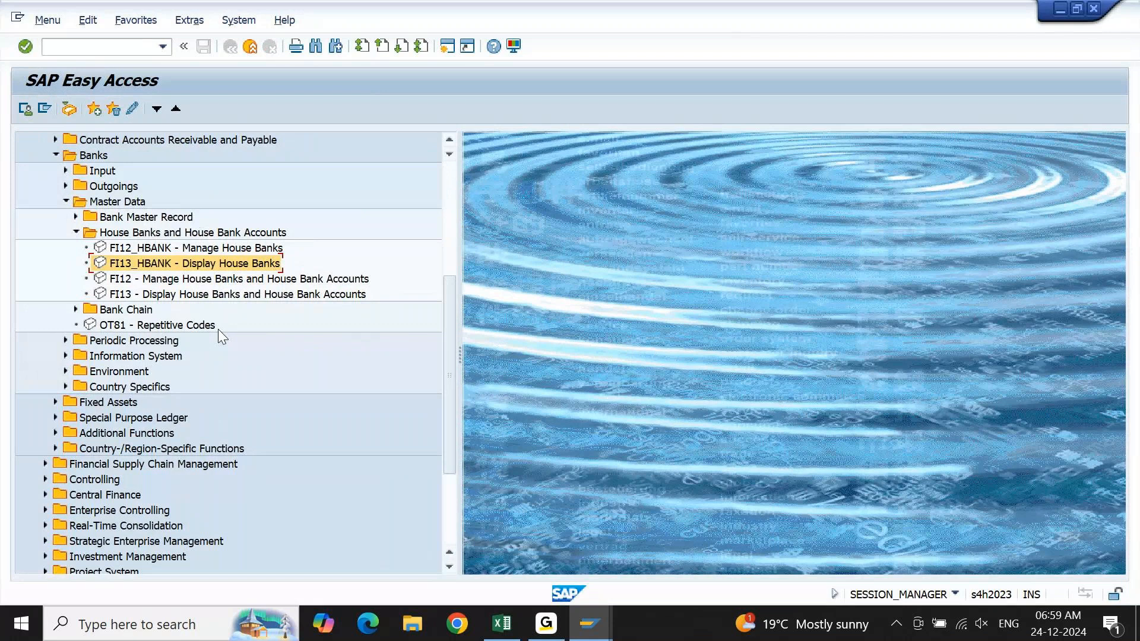
pyautogui.press('Return')
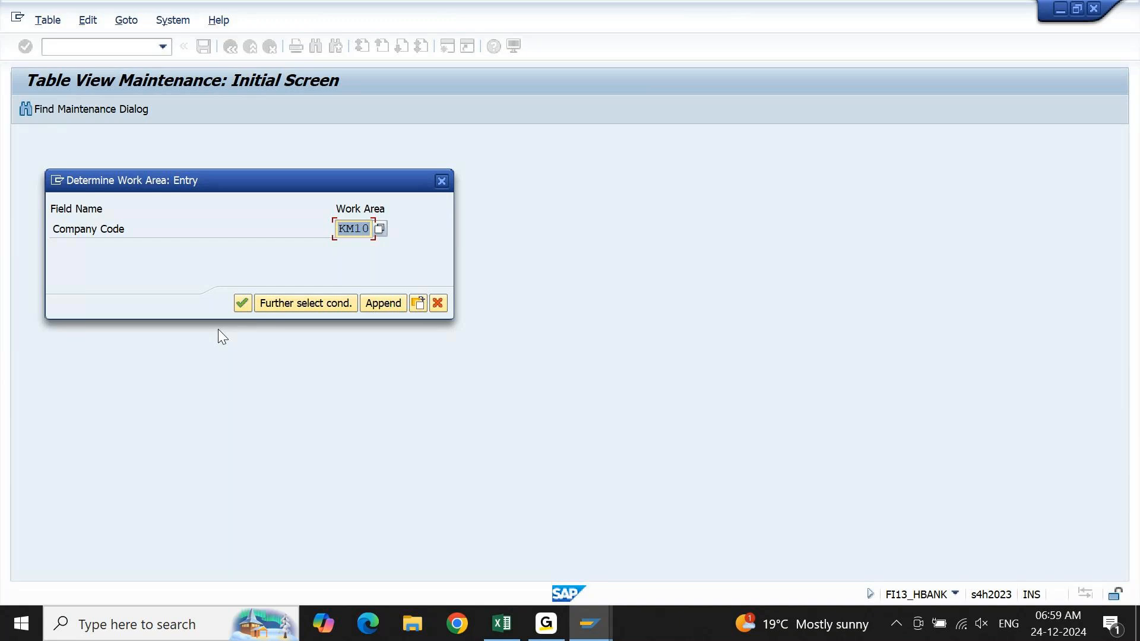
# Try to display the house banks with a blank company code, then go back to correct the input.
pyautogui.press('Delete')
pyautogui.click(242, 304)
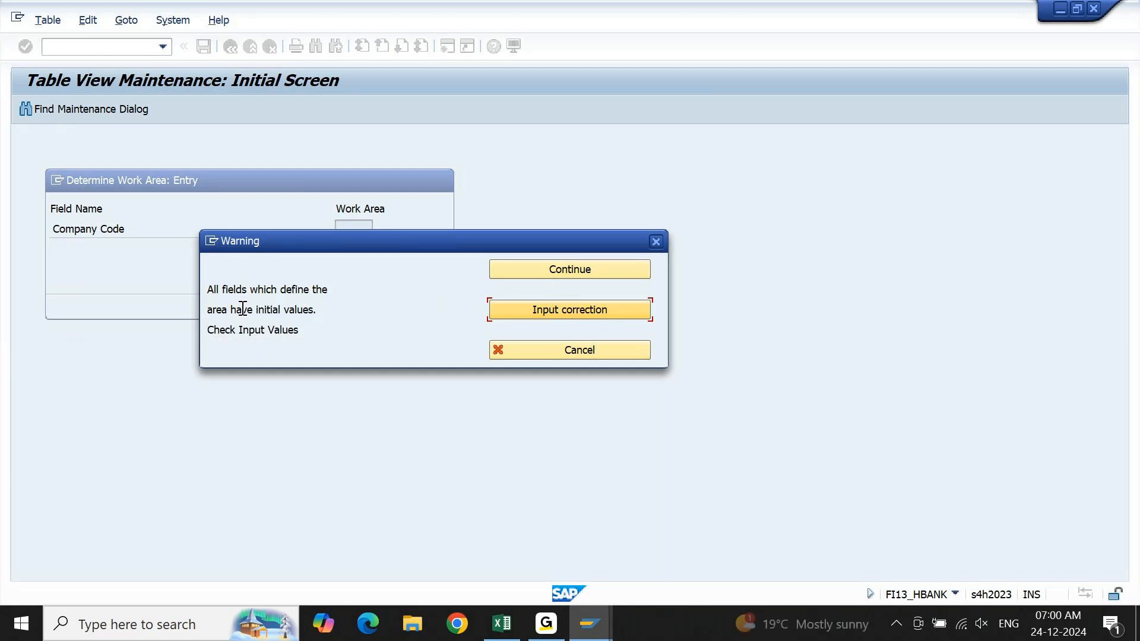
pyautogui.moveTo(387, 246); pyautogui.dragTo(730, 156)
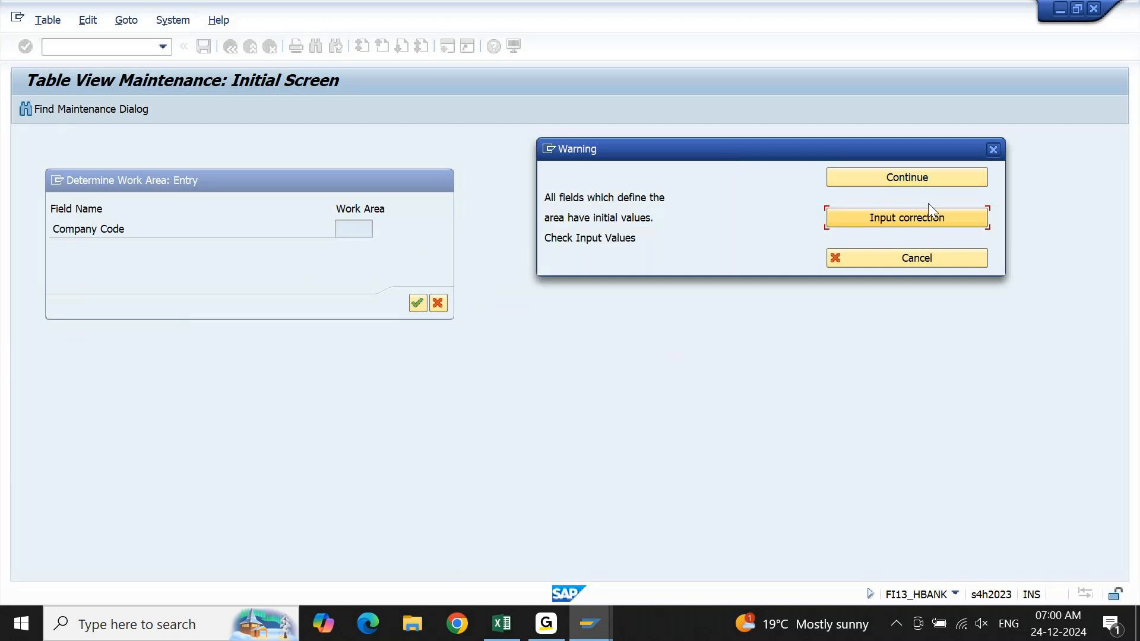
pyautogui.click(915, 218)
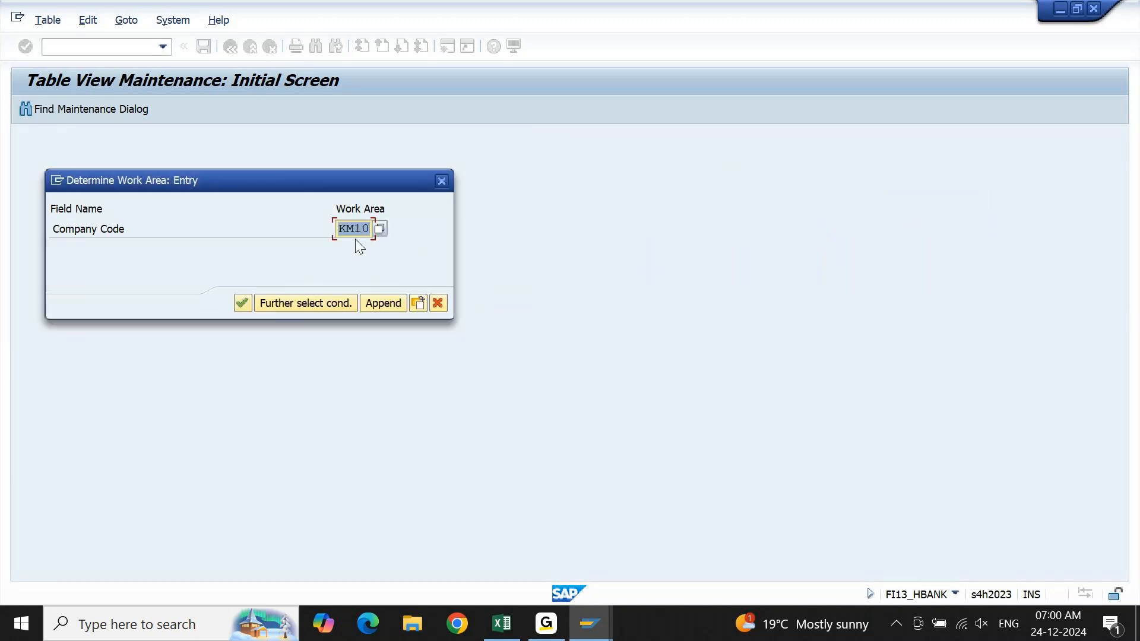
# Clear the work area's company code again and continue to the house banks overview without one.
pyautogui.press('Delete')
pyautogui.click(238, 308)
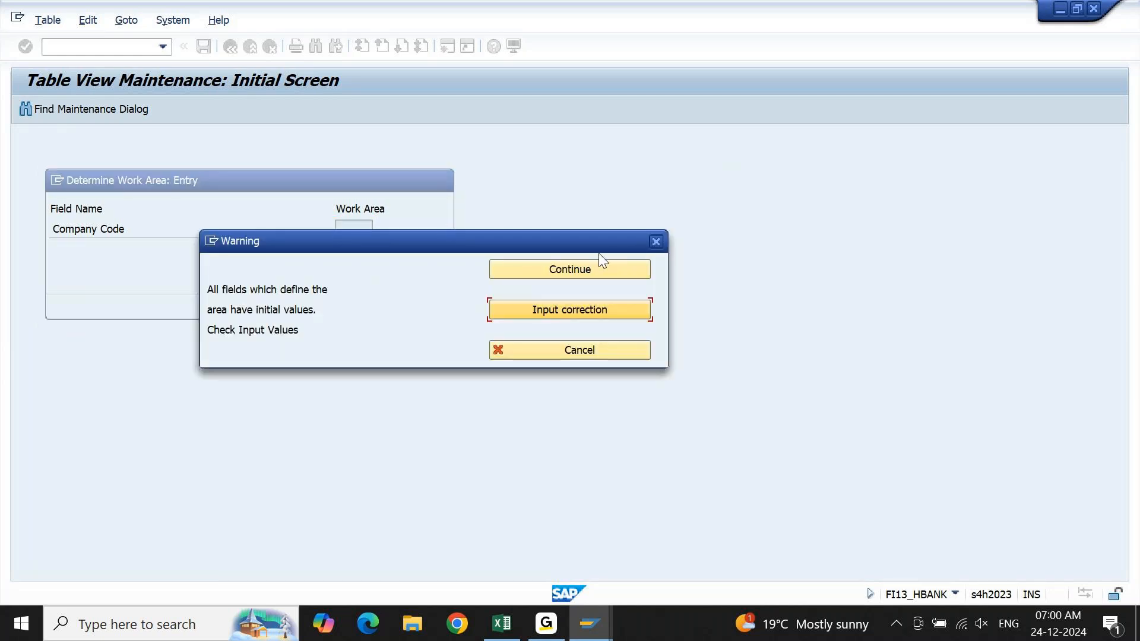
pyautogui.click(592, 271)
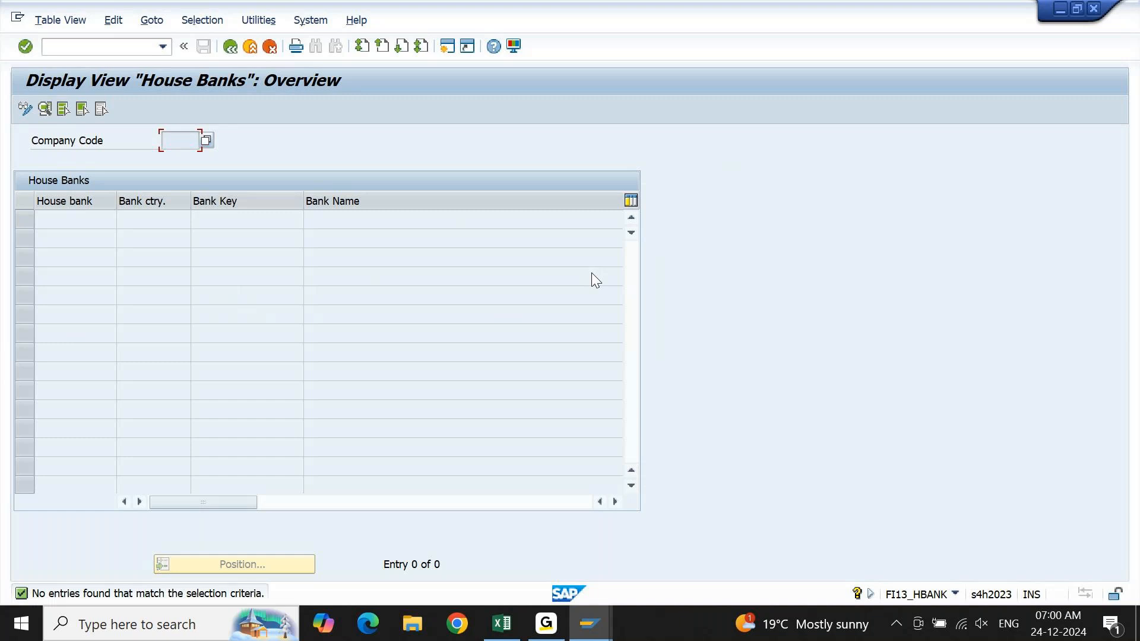
# Enter transaction code FI13 from the house banks overview with the blank company code.
pyautogui.click(72, 46)
pyautogui.write('fi13')
pyautogui.press('BackSpace')
pyautogui.press('BackSpace')
pyautogui.press('BackSpace')
pyautogui.press('BackSpace')
pyautogui.write('FI13')
pyautogui.press('Return')
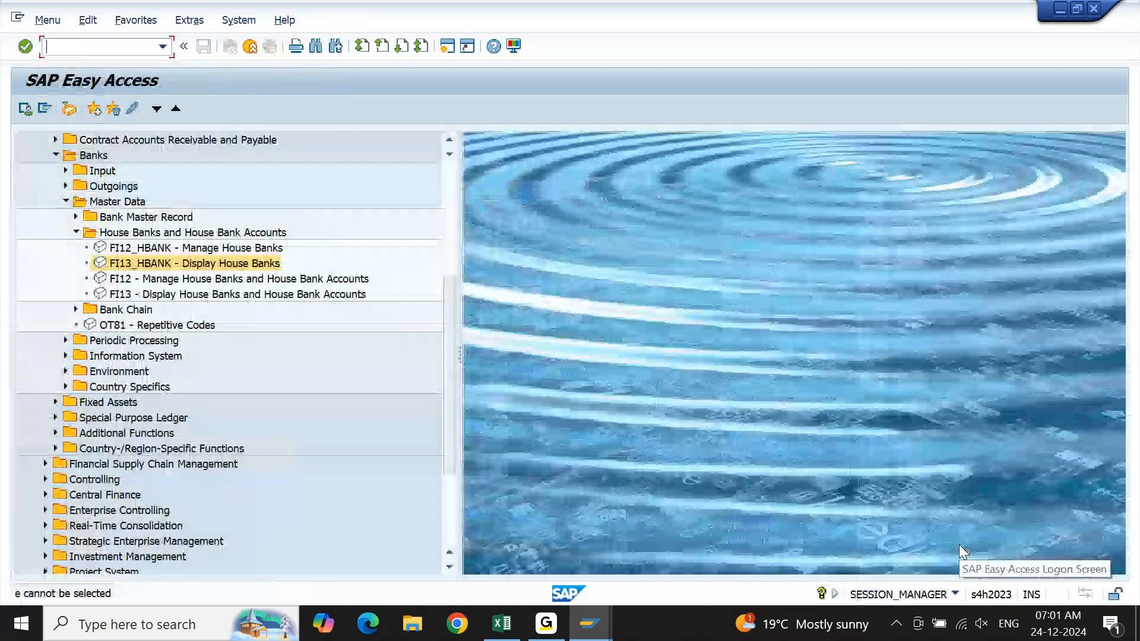
# Switch to the Excel notes and select the "House Bank Set up - SBI" line in cell A3970.
pyautogui.click(511, 634)
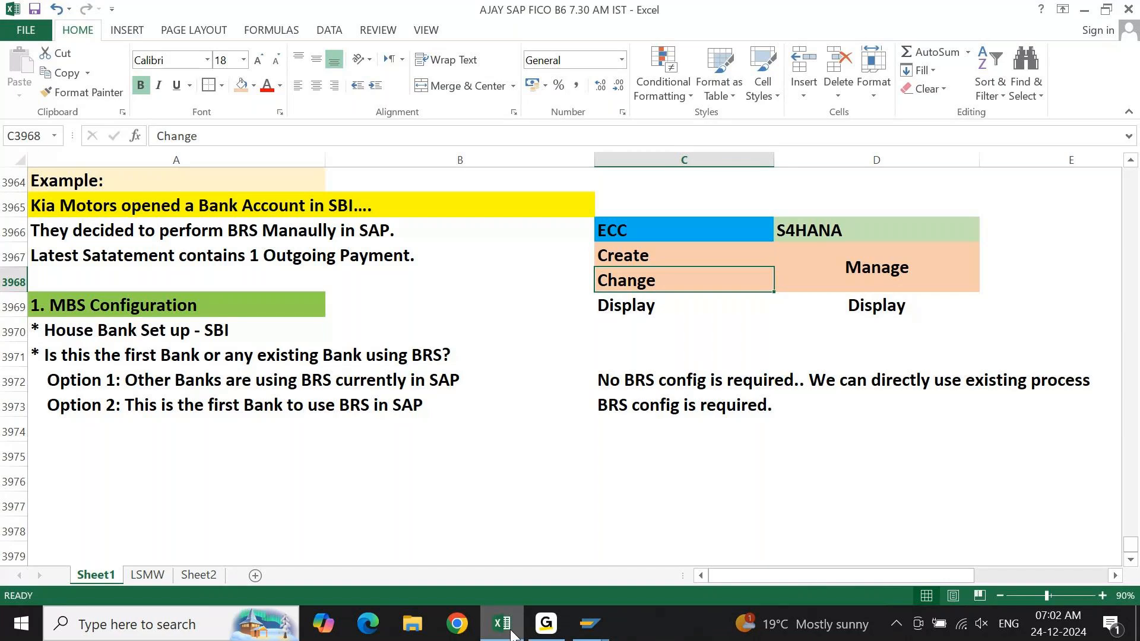
pyautogui.press('Left')
pyautogui.press('Left')
pyautogui.press('Down')
pyautogui.press('Down')
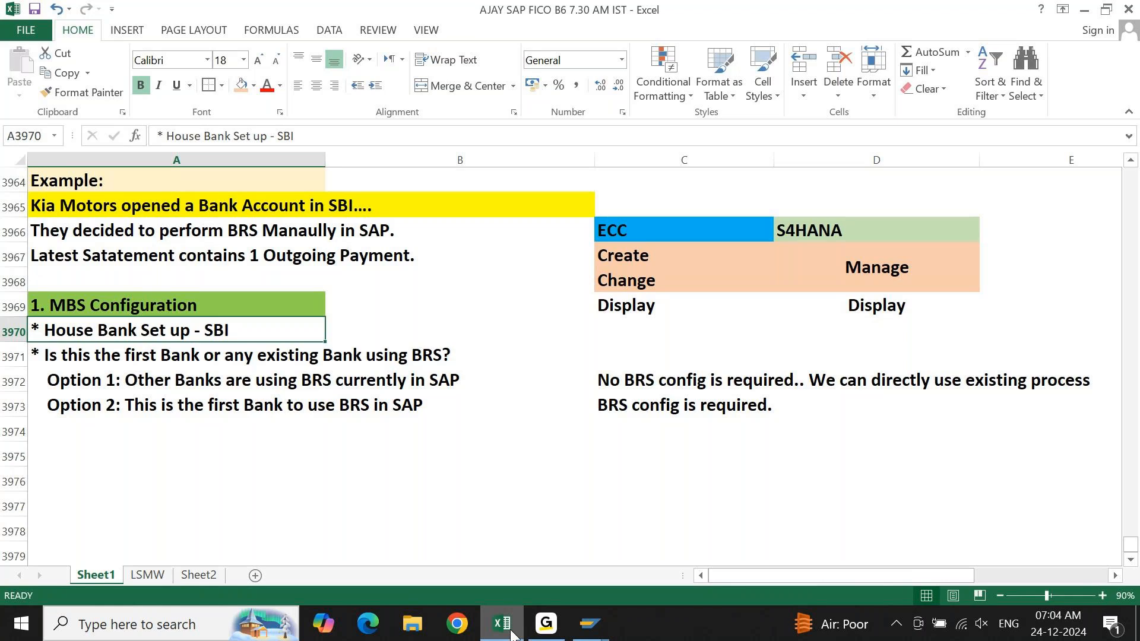
pyautogui.press('Down')
pyautogui.press('Down')
pyautogui.press('Down')
pyautogui.press('Down')
pyautogui.press('Down')
pyautogui.press('Down')
pyautogui.press('Down')
pyautogui.press('Down')
pyautogui.press('Down')
pyautogui.press('Down')
pyautogui.press('Down')
pyautogui.press('Down')
pyautogui.press('Down')
pyautogui.press('Down')
pyautogui.press('Down')
pyautogui.press('Down')
pyautogui.press('Down')
pyautogui.press('Down')
pyautogui.press('Down')
pyautogui.press('Up')
pyautogui.press('Up')
pyautogui.press('Up')
pyautogui.press('Up')
pyautogui.press('Up')
pyautogui.press('Up')
pyautogui.press('Up')
pyautogui.press('Up')
pyautogui.press('Up')
pyautogui.press('Up')
pyautogui.press('Up')
pyautogui.press('Up')
pyautogui.press('Up')
pyautogui.write('h')
pyautogui.press('Escape')
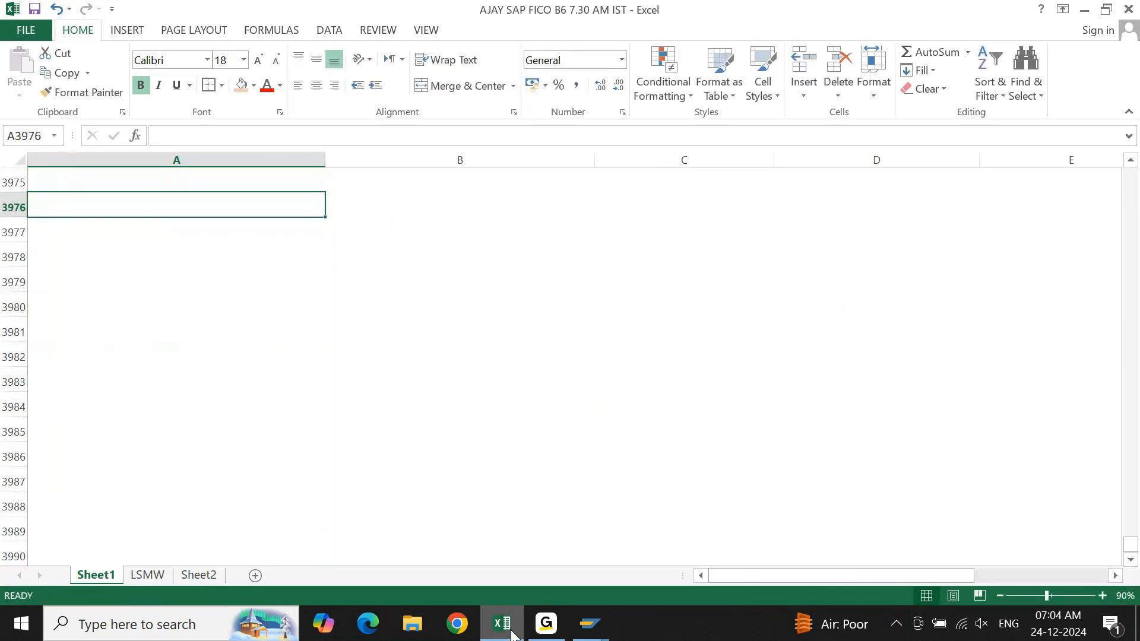
# Enter the heading "Dev System" in cell A3976, below the MBS configuration notes.
pyautogui.write('E')
pyautogui.press('BackSpace')
pyautogui.write('Dev Sust')
pyautogui.press('BackSpace')
pyautogui.press('BackSpace')
pyautogui.press('BackSpace')
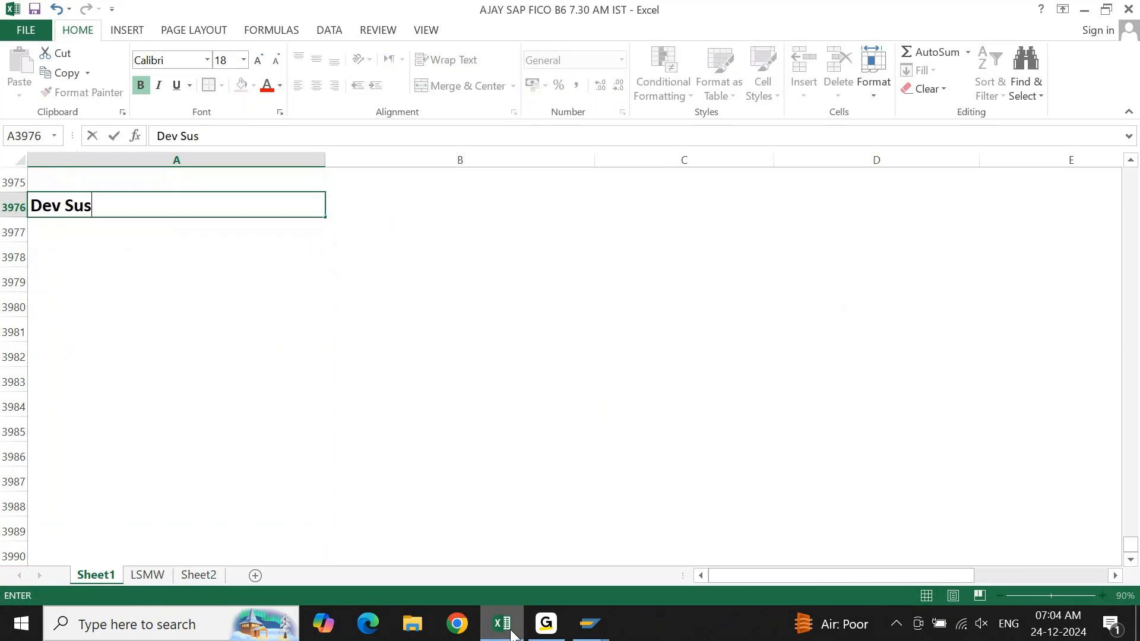
pyautogui.write('ystem')
pyautogui.press('Tab')
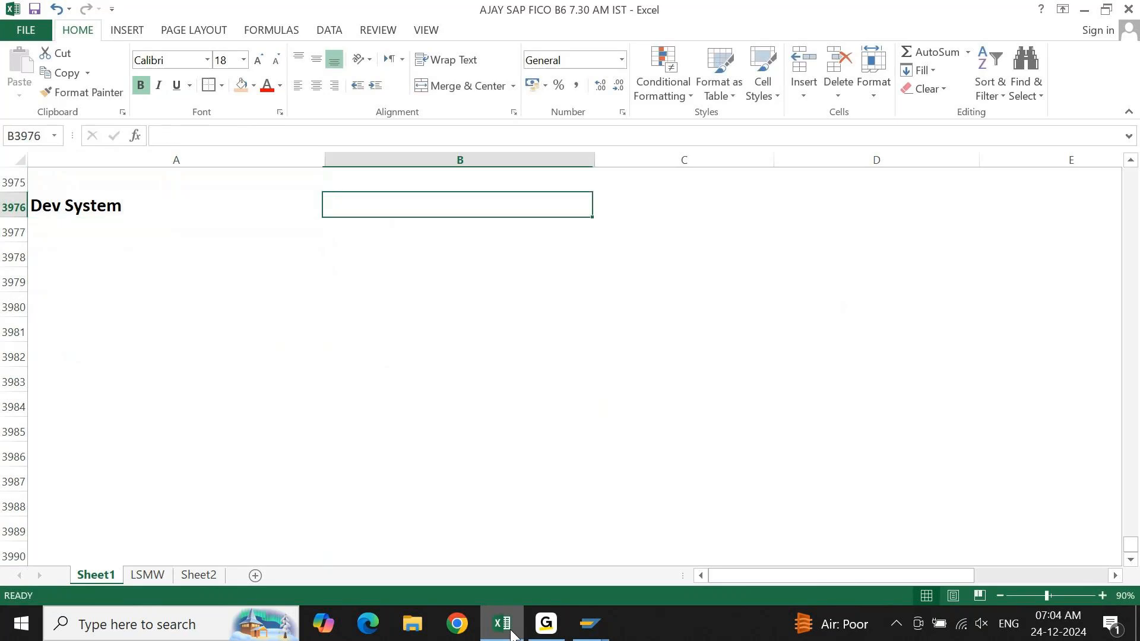
# Enter the heading "PRD System" in cell B3976, beside the Dev System heading.
pyautogui.write('PO')
pyautogui.press('BackSpace')
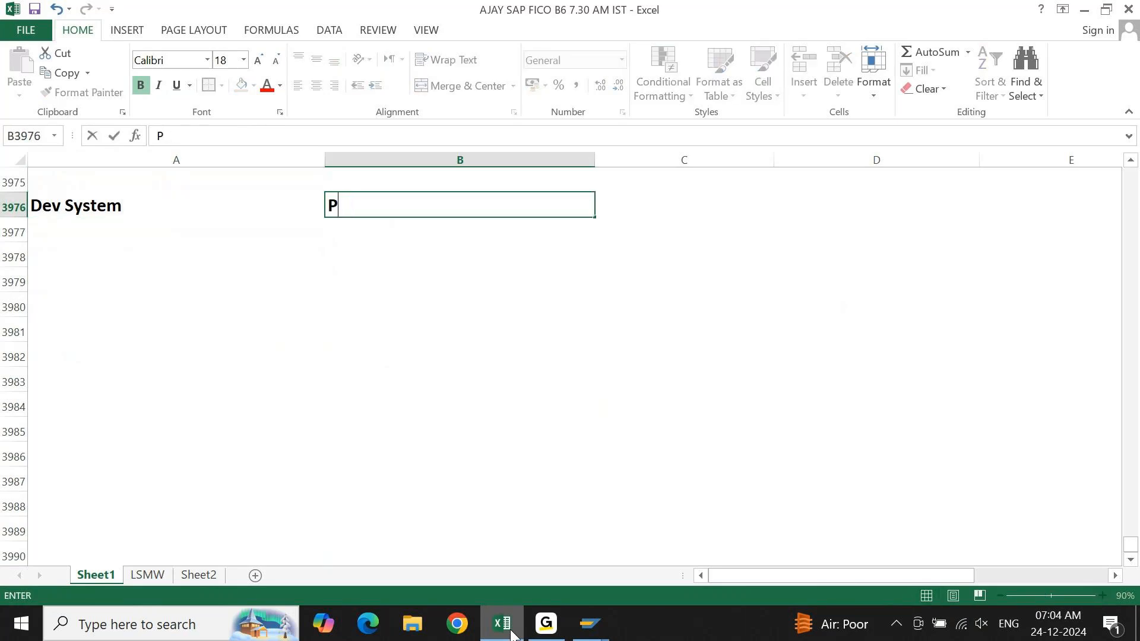
pyautogui.write('RD System')
pyautogui.press('Return')
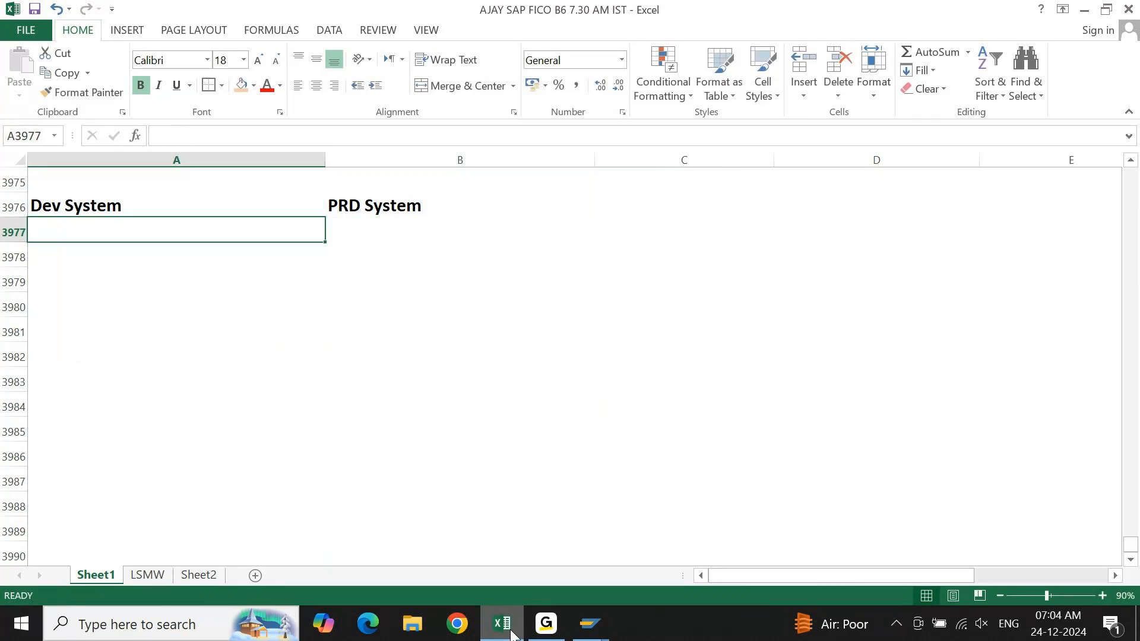
# Enter "H.Bank 1005" in cell A3977 under the Dev System heading.
pyautogui.write('H')
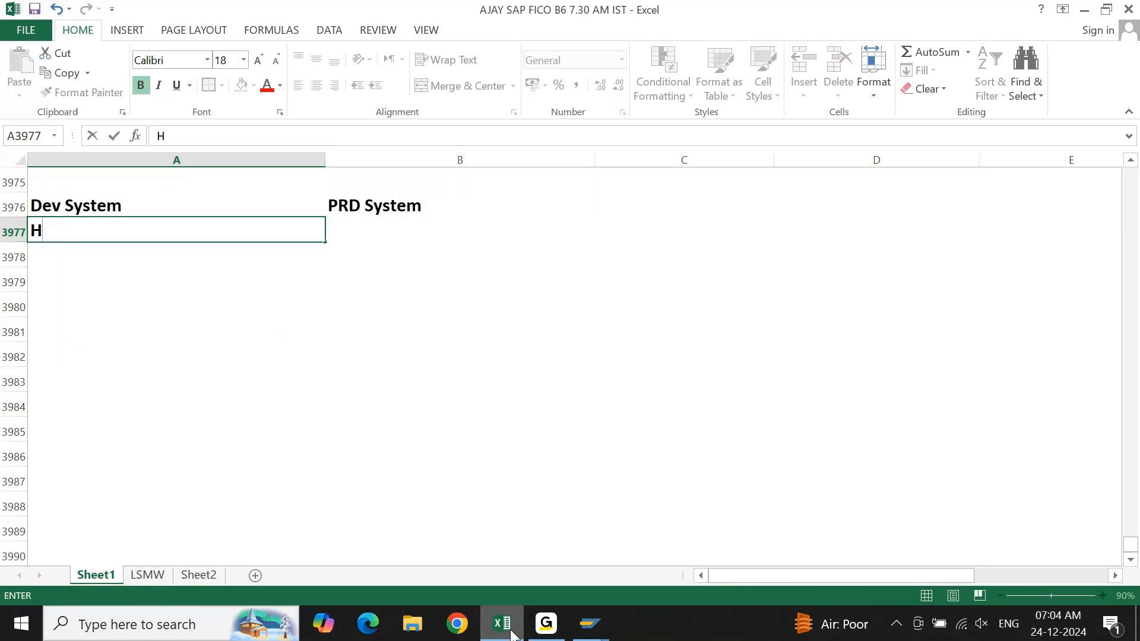
pyautogui.write('.Bak')
pyautogui.press('BackSpace')
pyautogui.write('nl')
pyautogui.press('BackSpace')
pyautogui.write('k')
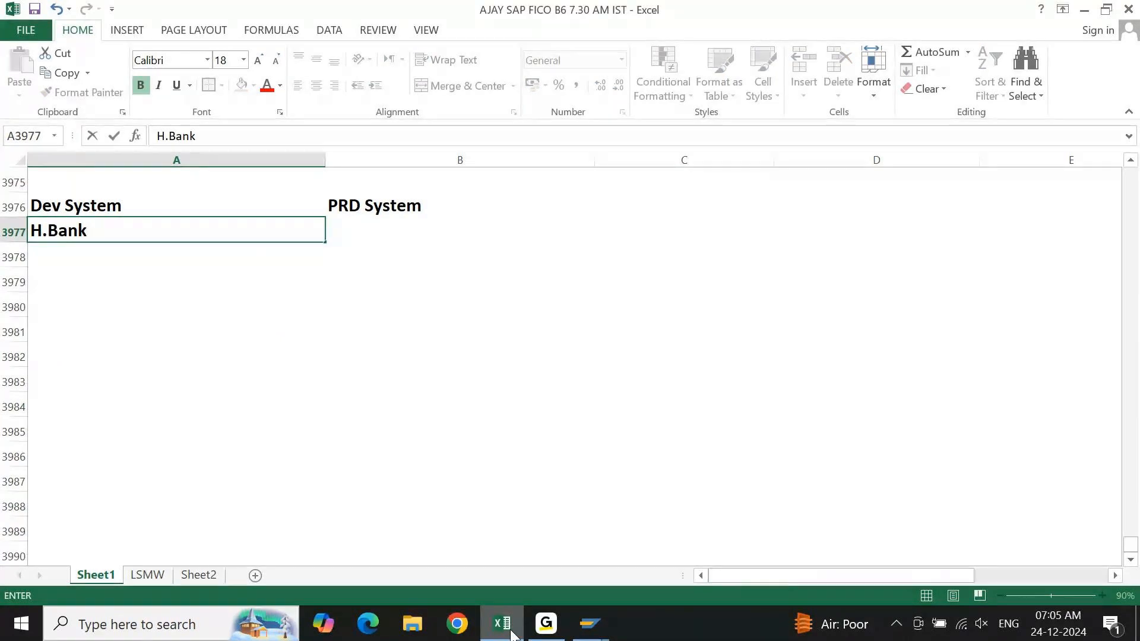
pyautogui.write('    1')
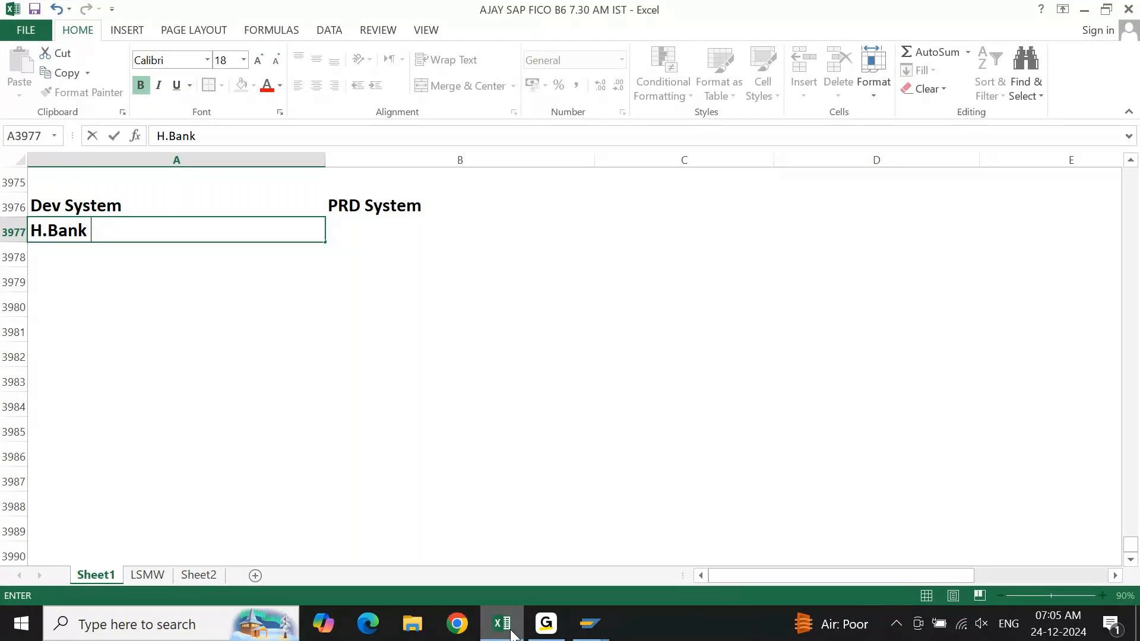
pyautogui.write('00')
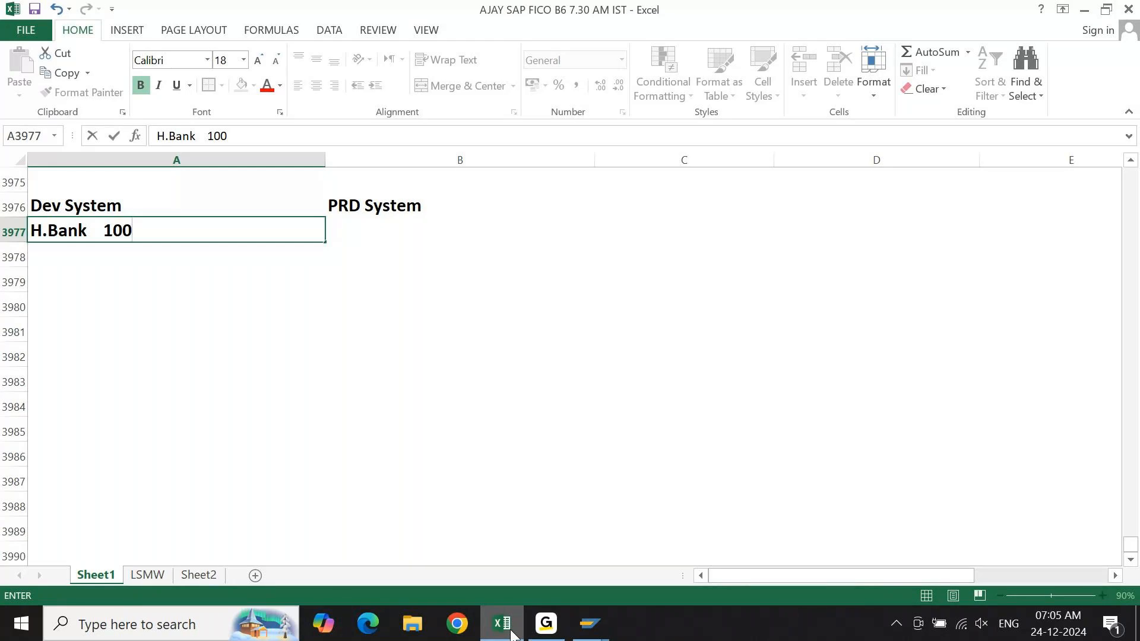
pyautogui.write('5')
pyautogui.press('Return')
# Copy the Dev System house bank entry across to cell B3977 under PRD System.
pyautogui.press('Up')
pyautogui.press('Right')
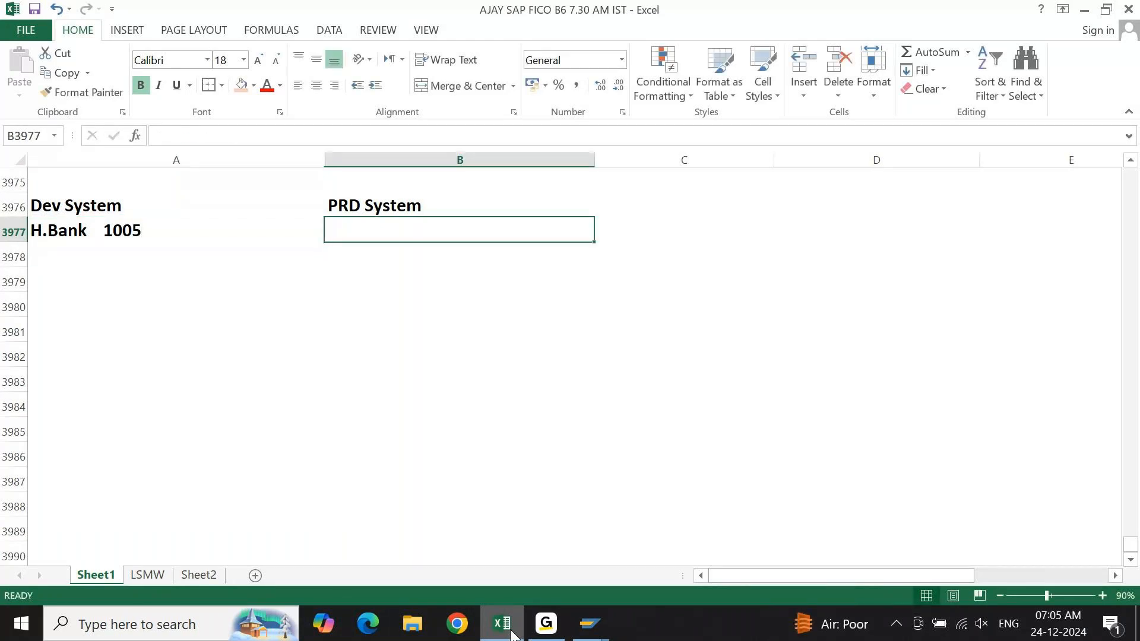
pyautogui.hotkey('ctrl', 'r')
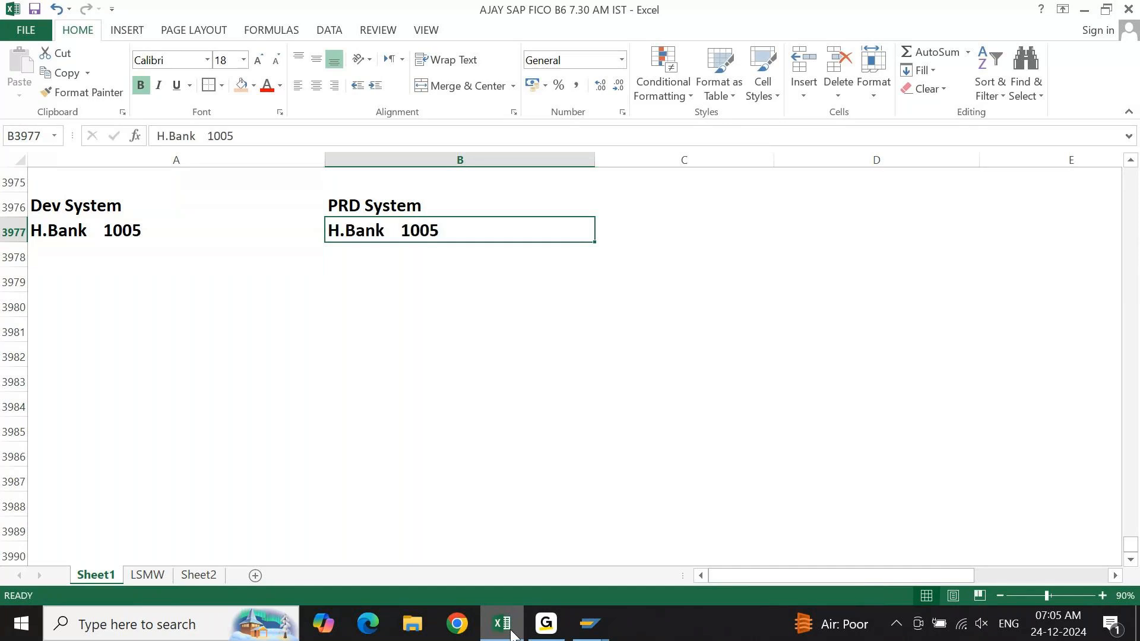
# Enter "A.ID 10051" in cell A3981 for the Dev System and duplicate it in B3981 for the PRD System.
pyautogui.press('Left')
pyautogui.press('Down')
pyautogui.press('Down')
pyautogui.press('Down')
pyautogui.press('Down')
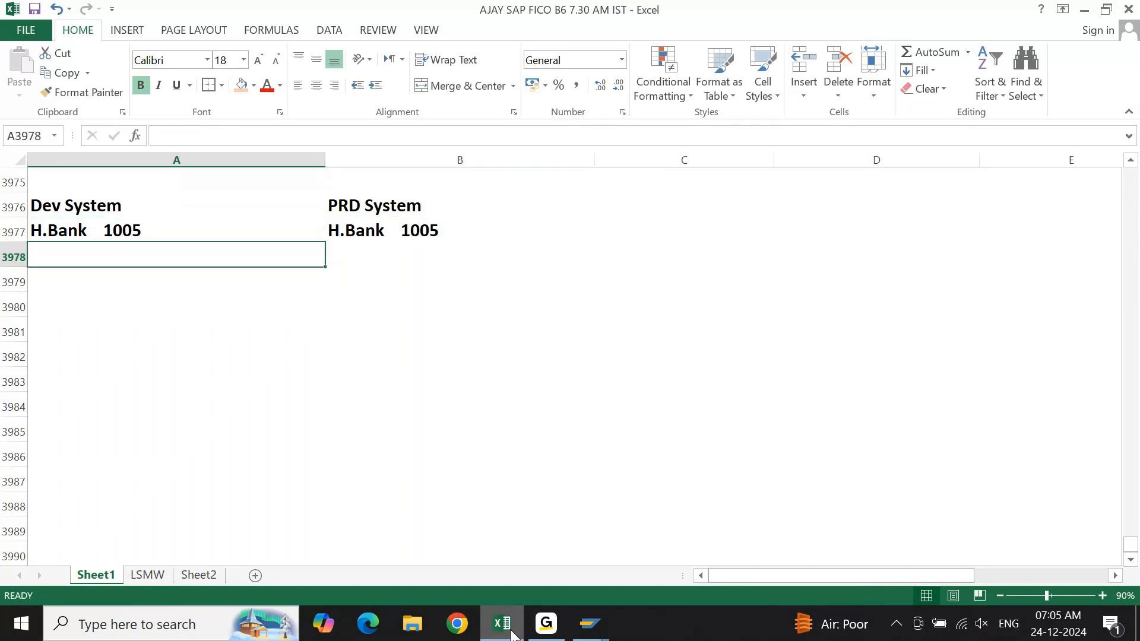
pyautogui.write('A.ID')
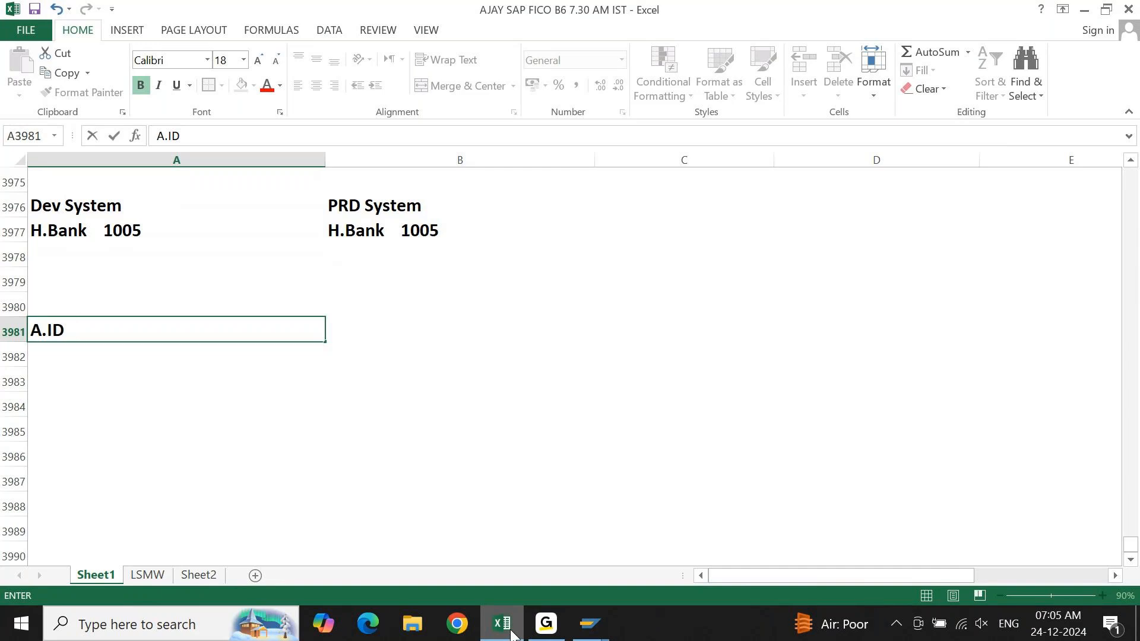
pyautogui.write('10051')
pyautogui.press('Tab')
pyautogui.write('A.ID   10051')
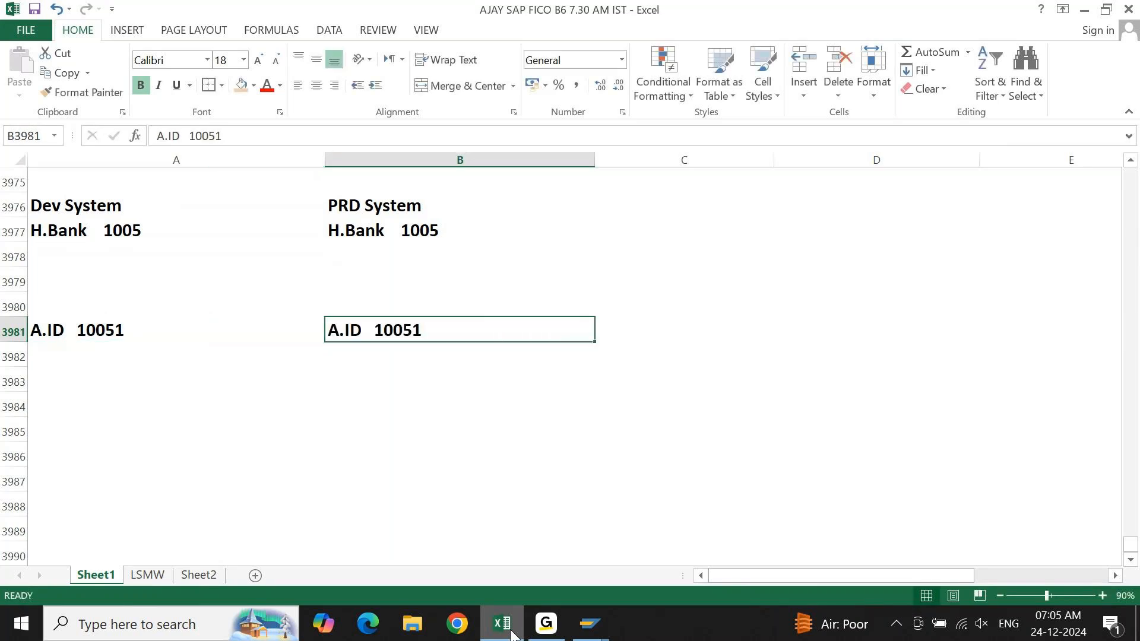
# Change the PRD System account ID entry in cell B3981 to "A.ID 10058".
pyautogui.press('Left')
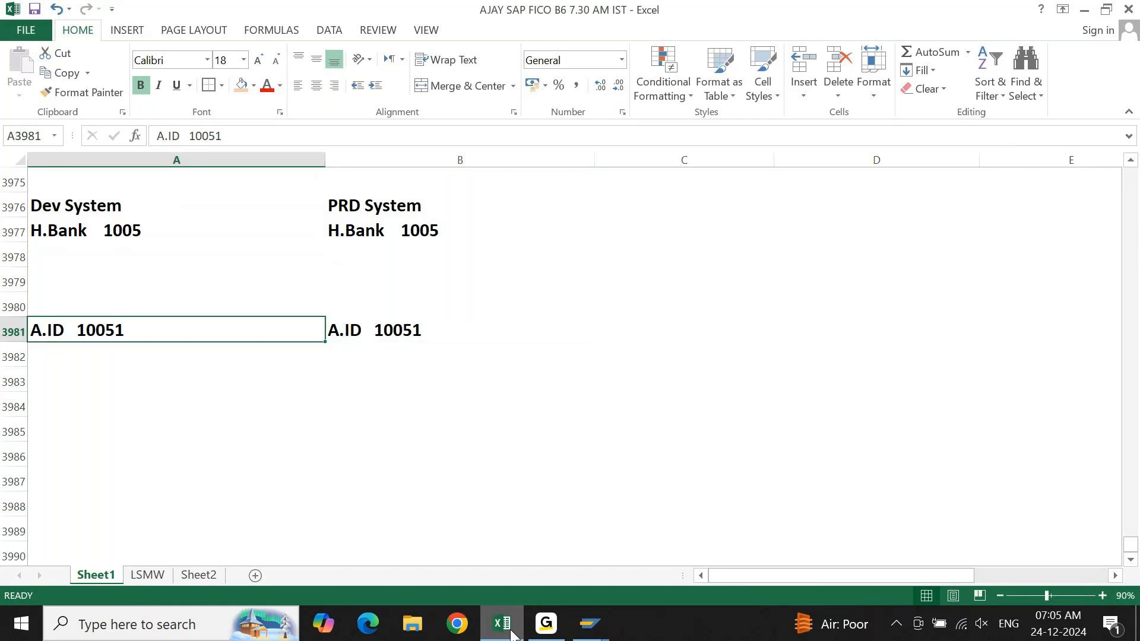
pyautogui.press('Right')
pyautogui.press('F2')
pyautogui.hotkey('shift', 'Left')
pyautogui.write('8')
pyautogui.press('Return')
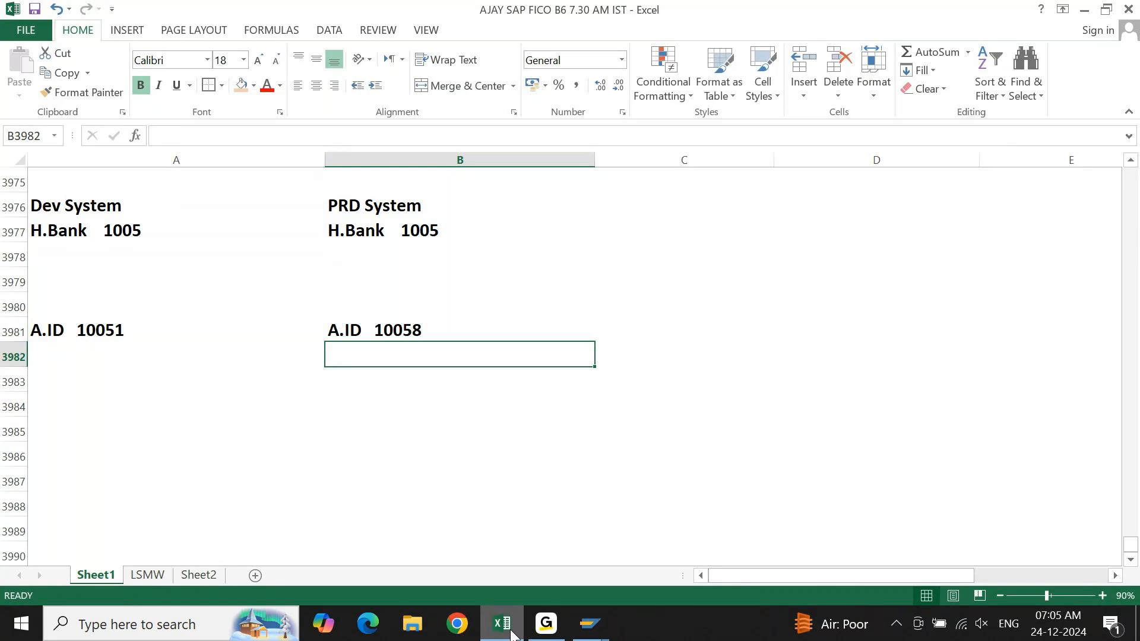
# Compare the Dev and PRD house bank entries in row 3977.
pyautogui.press('Left')
pyautogui.hotkey('ctrl', 'Up')
pyautogui.hotkey('ctrl', 'Up')
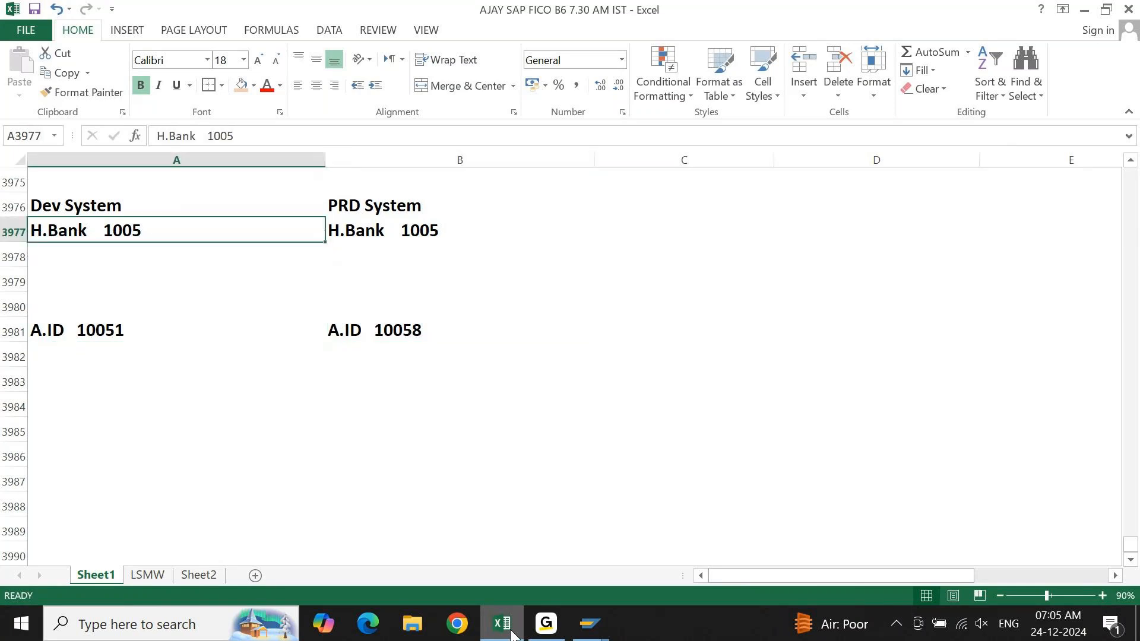
pyautogui.hotkey('shift', 'Right')
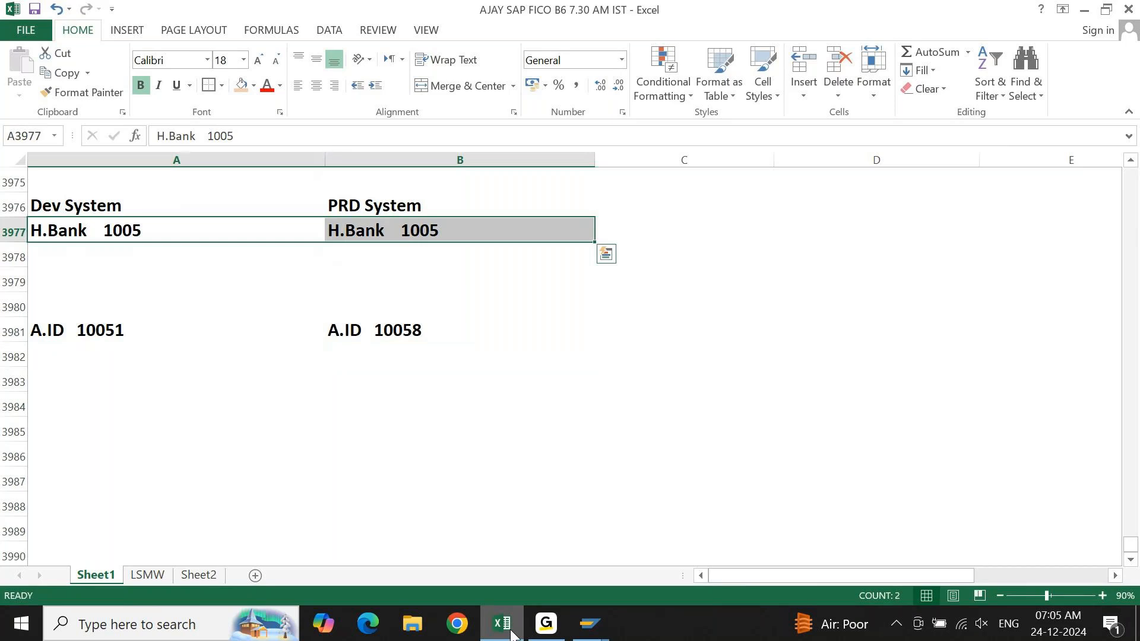
pyautogui.press('Right')
pyautogui.press('Right')
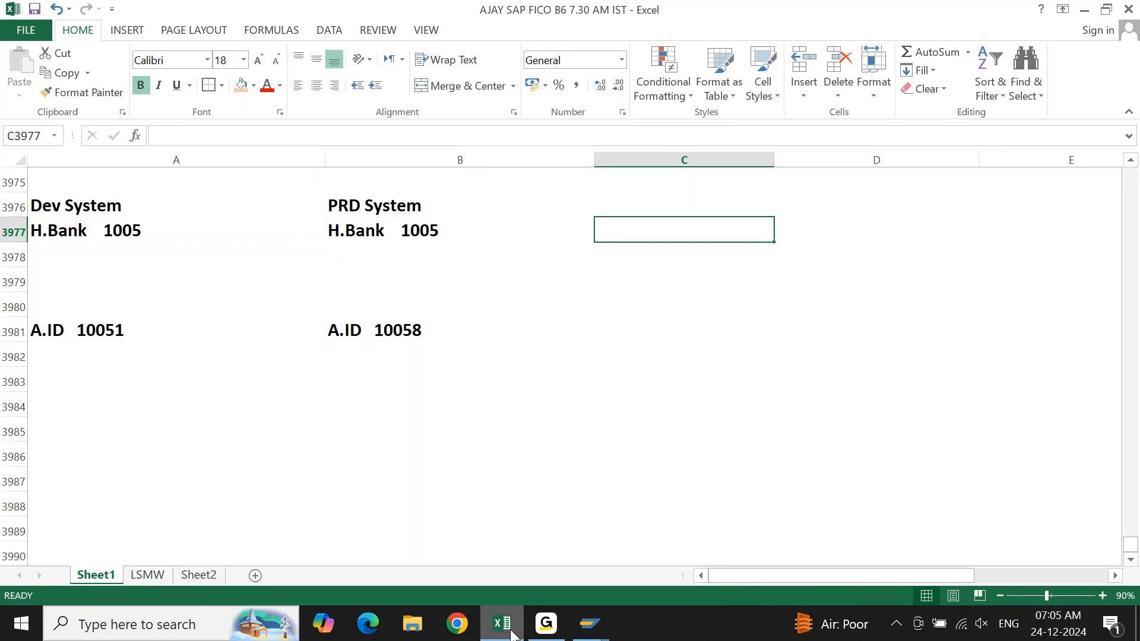
pyautogui.press('Left')
pyautogui.press('Left')
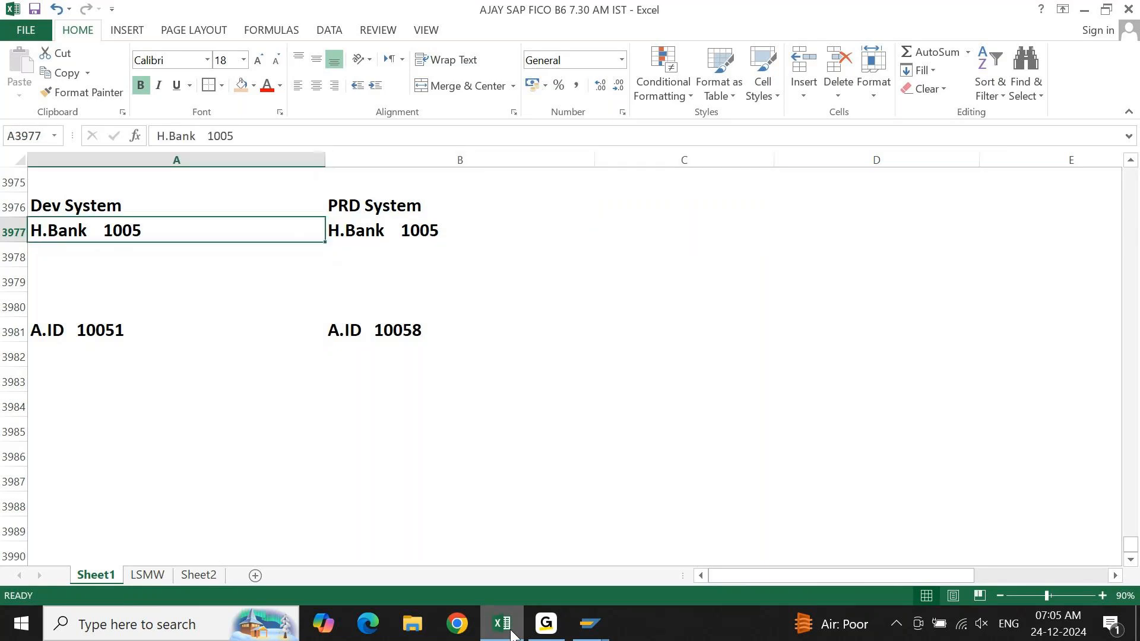
pyautogui.hotkey('shift', 'Right')
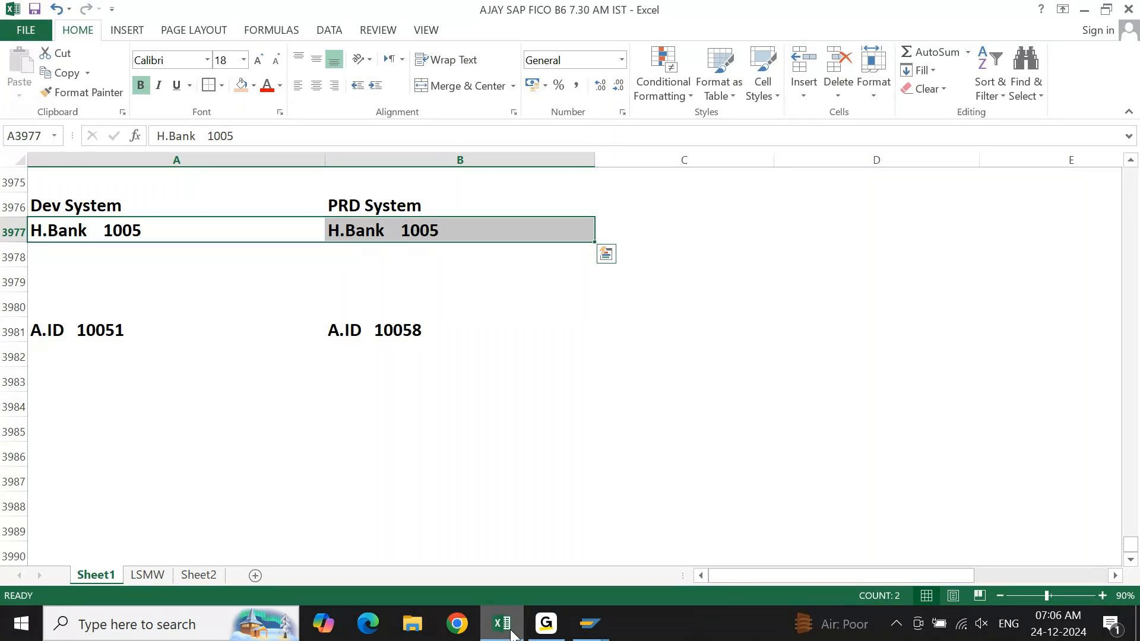
pyautogui.hotkey('shift', 'Left')
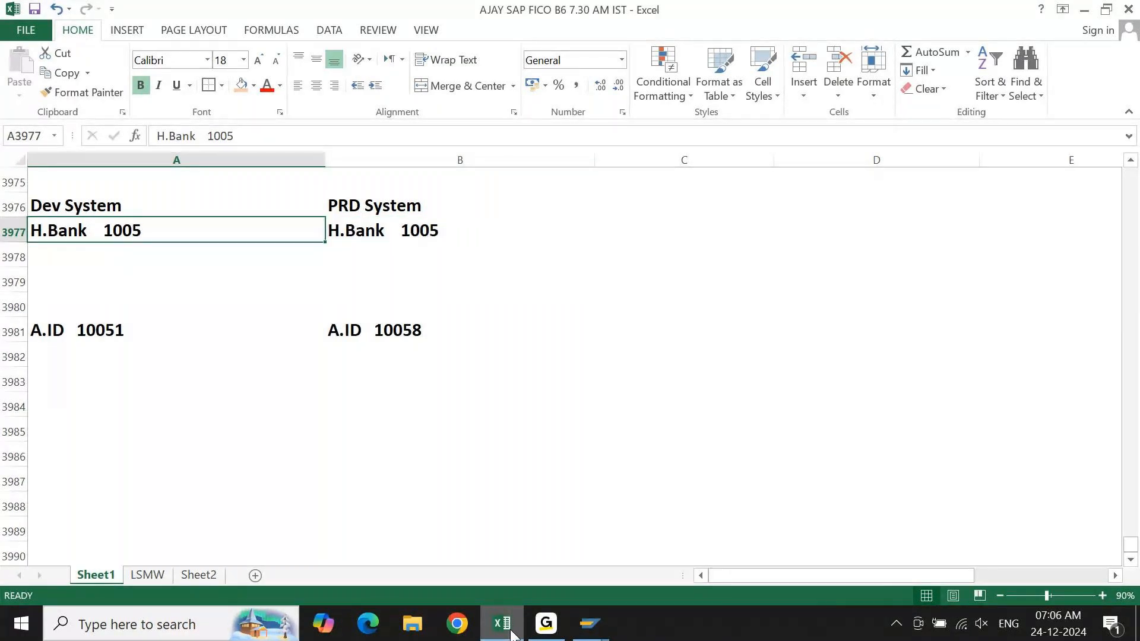
pyautogui.press('Right')
pyautogui.press('Right')
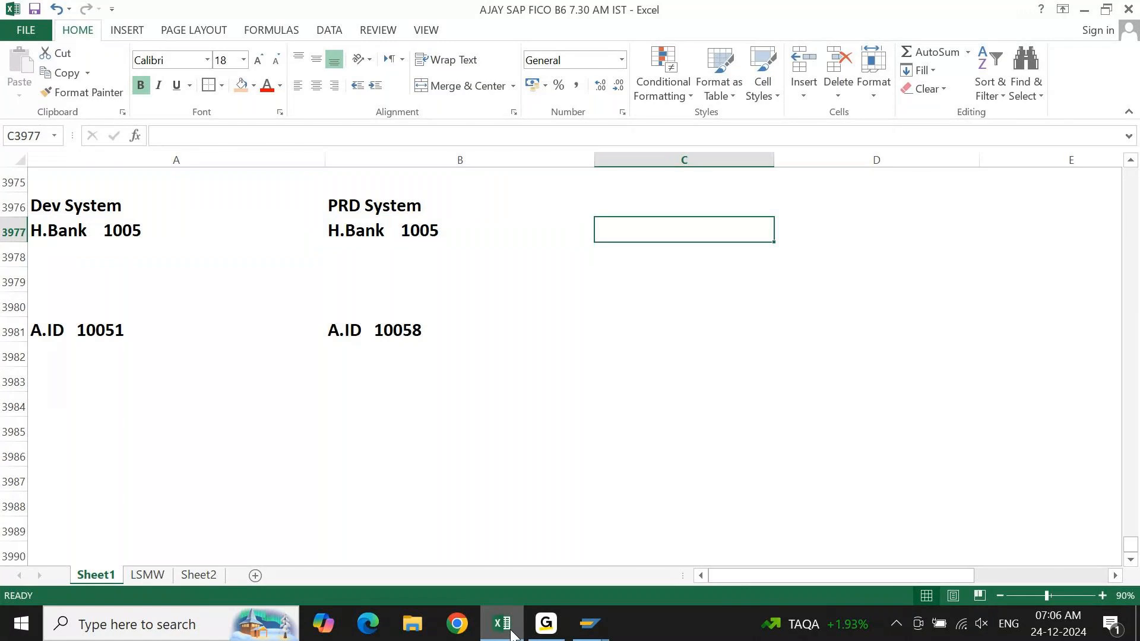
pyautogui.press('Left')
pyautogui.hotkey('shift', 'Left')
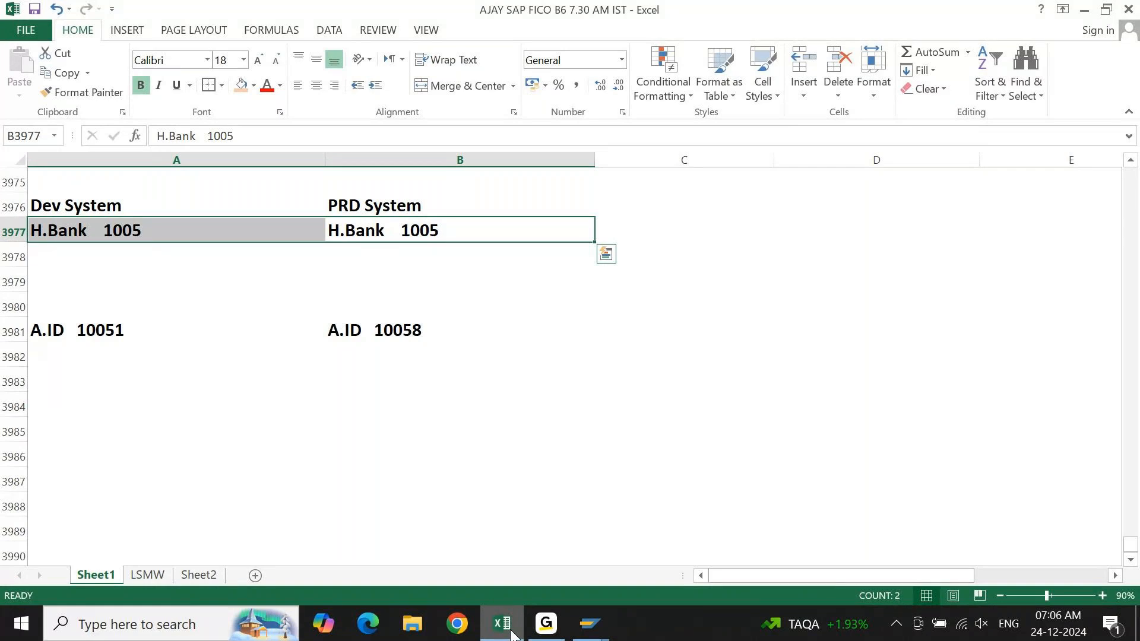
pyautogui.press('Left')
pyautogui.press('Right')
pyautogui.press('Left')
pyautogui.press('Right')
pyautogui.press('Right')
pyautogui.press('Left')
pyautogui.press('Left')
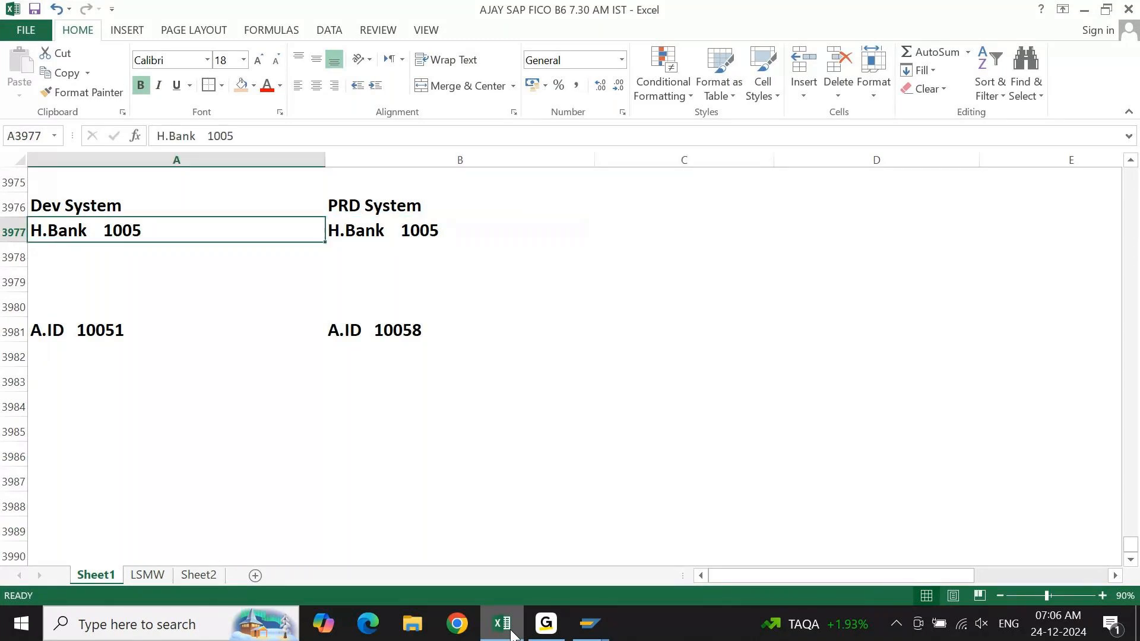
# Change the PRD System house bank entry in cell B3977 to "H.Bank 1004".
pyautogui.press('Right')
pyautogui.press('F2')
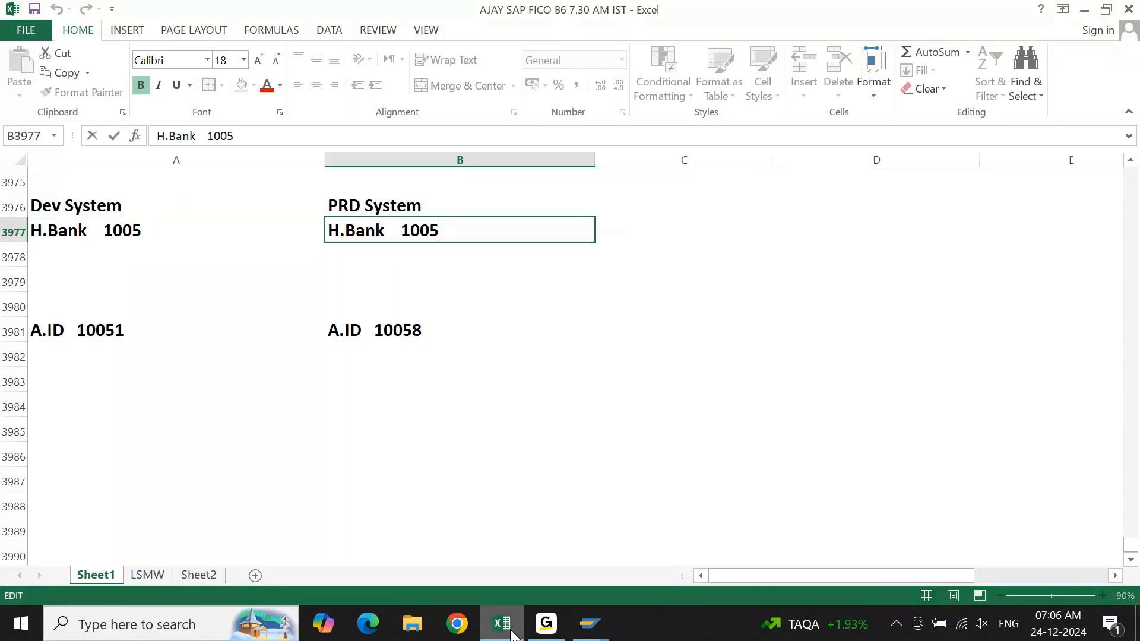
pyautogui.press('BackSpace')
pyautogui.write('4')
pyautogui.press('Return')
pyautogui.press('Up')
pyautogui.press('Left')
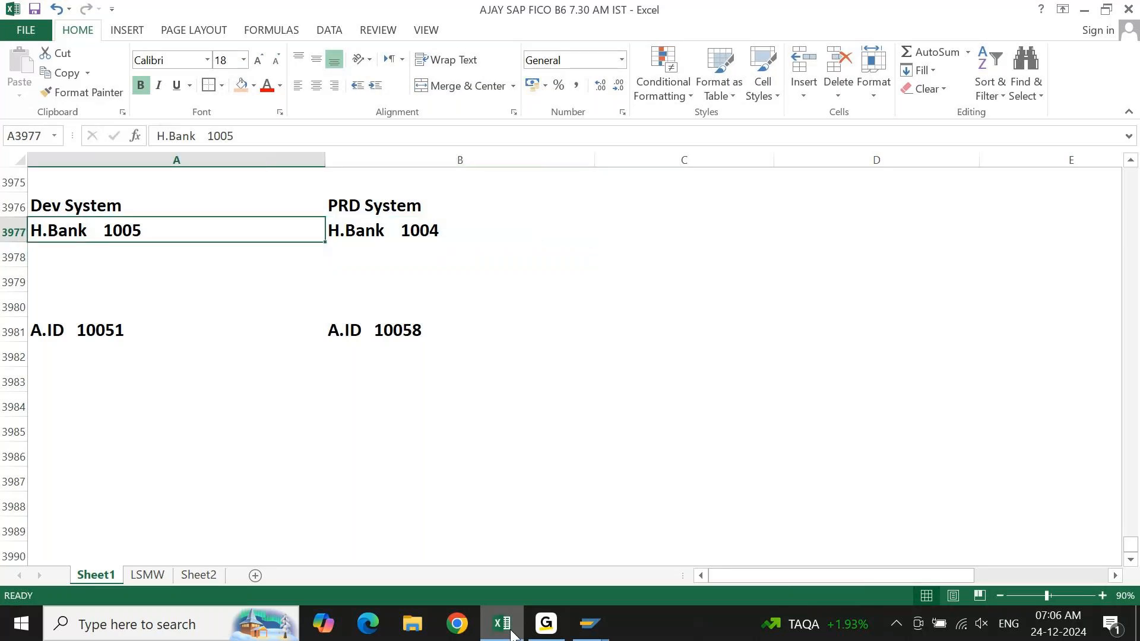
# Review the differing Dev and PRD house bank numbers in cells A3977 and B3977.
pyautogui.hotkey('shift', 'Right')
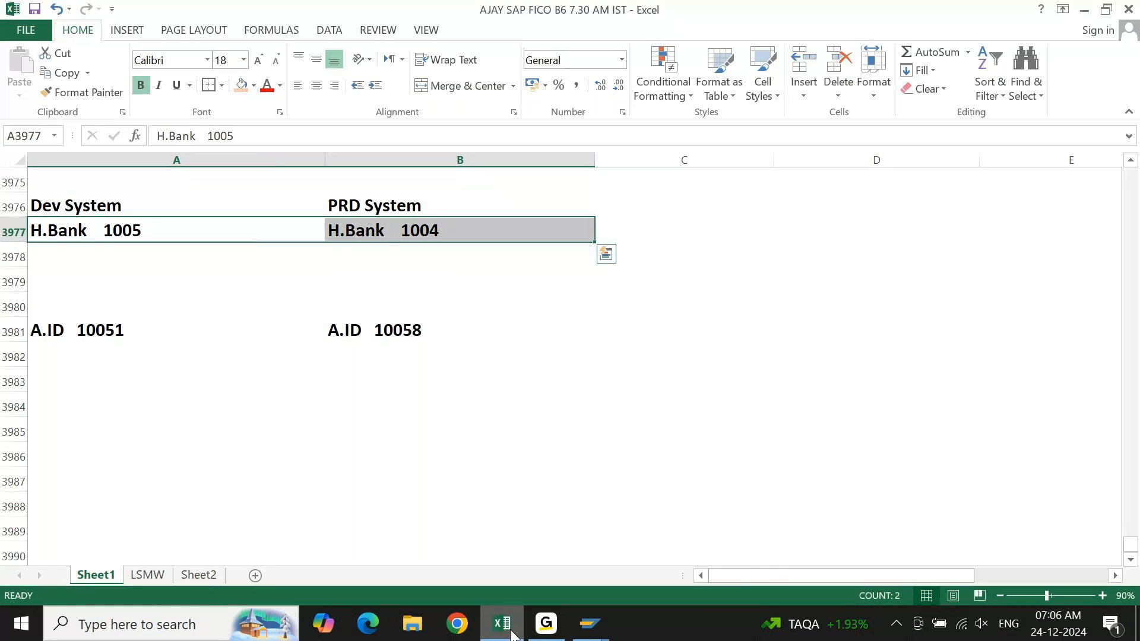
pyautogui.hotkey('shift', 'Left')
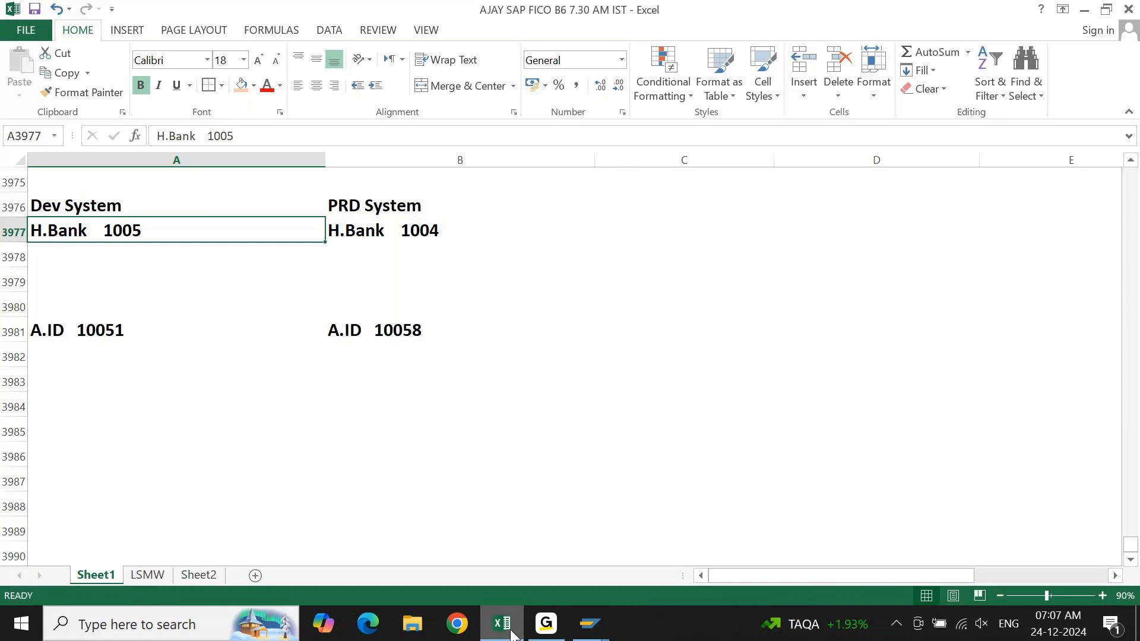
pyautogui.press('Down')
pyautogui.press('Up')
pyautogui.press('Right')
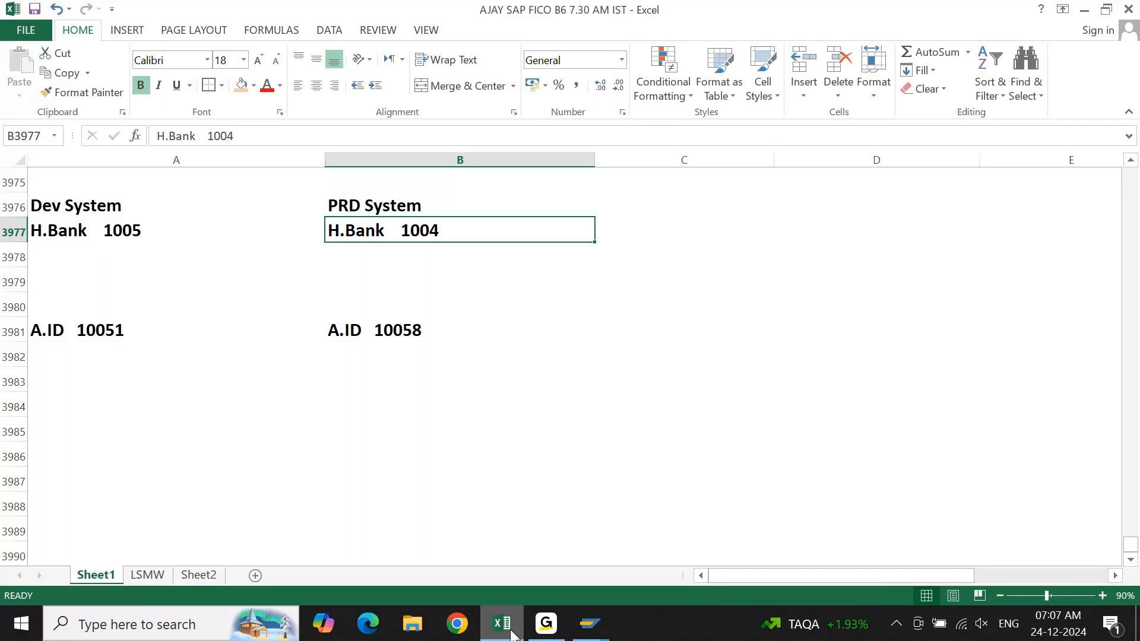
pyautogui.press('Left')
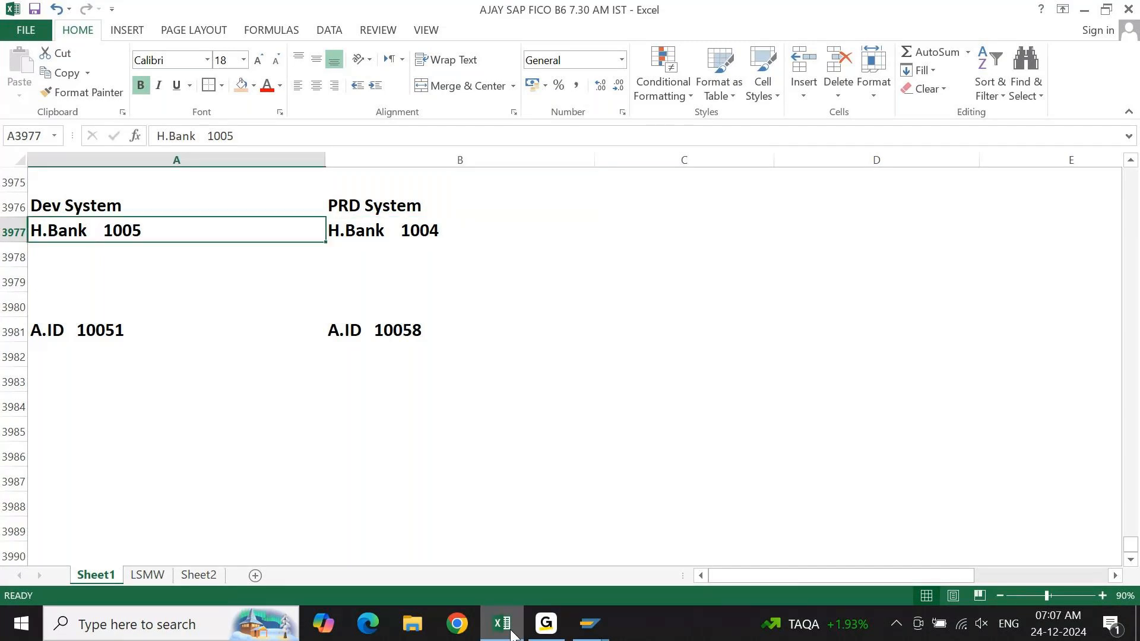
pyautogui.press('Down')
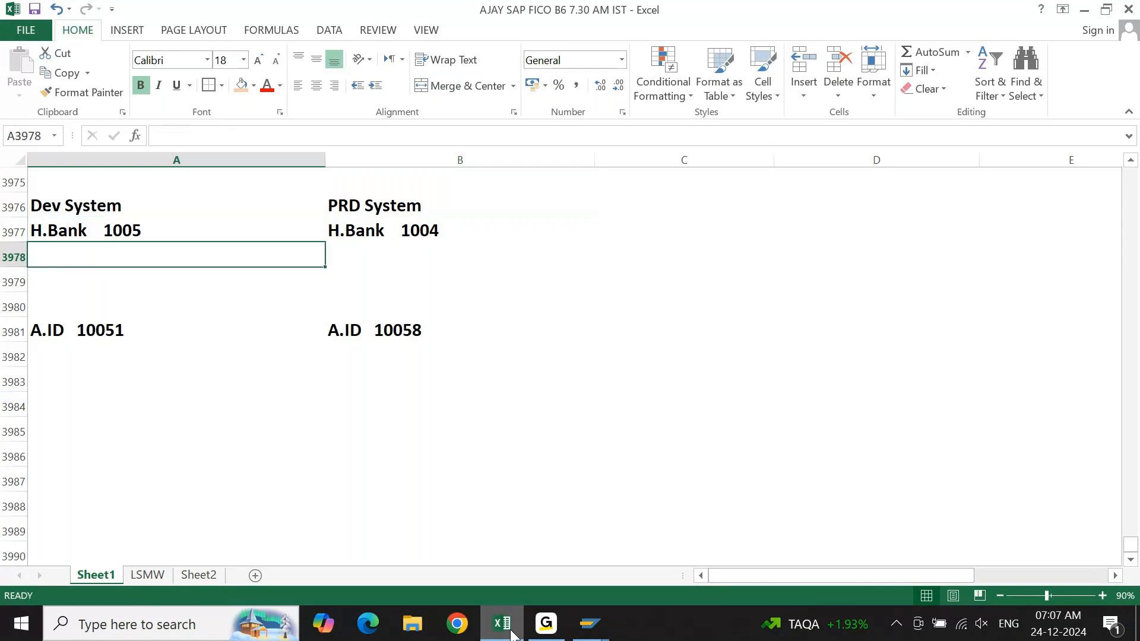
pyautogui.press('Up')
pyautogui.press('Right')
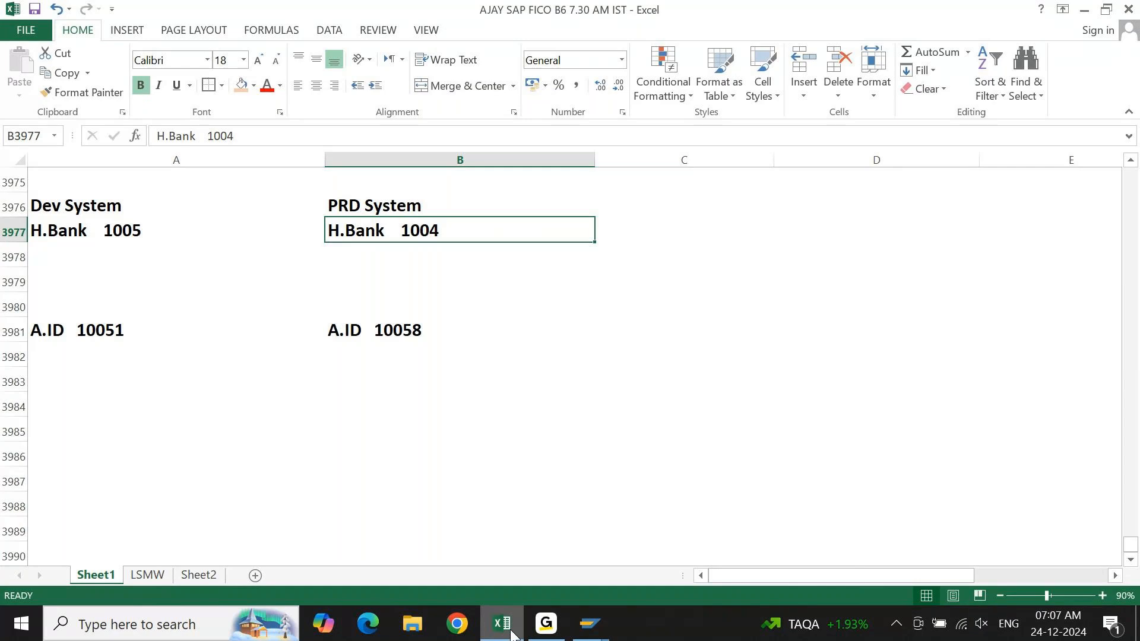
pyautogui.press('Right')
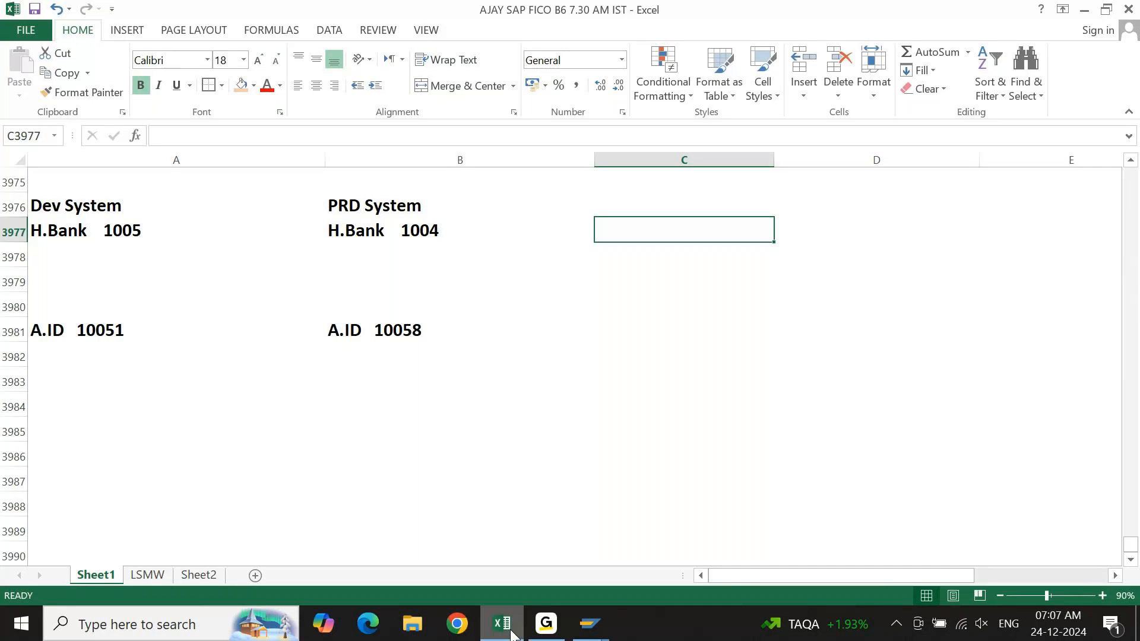
pyautogui.press('Left')
pyautogui.press('Left')
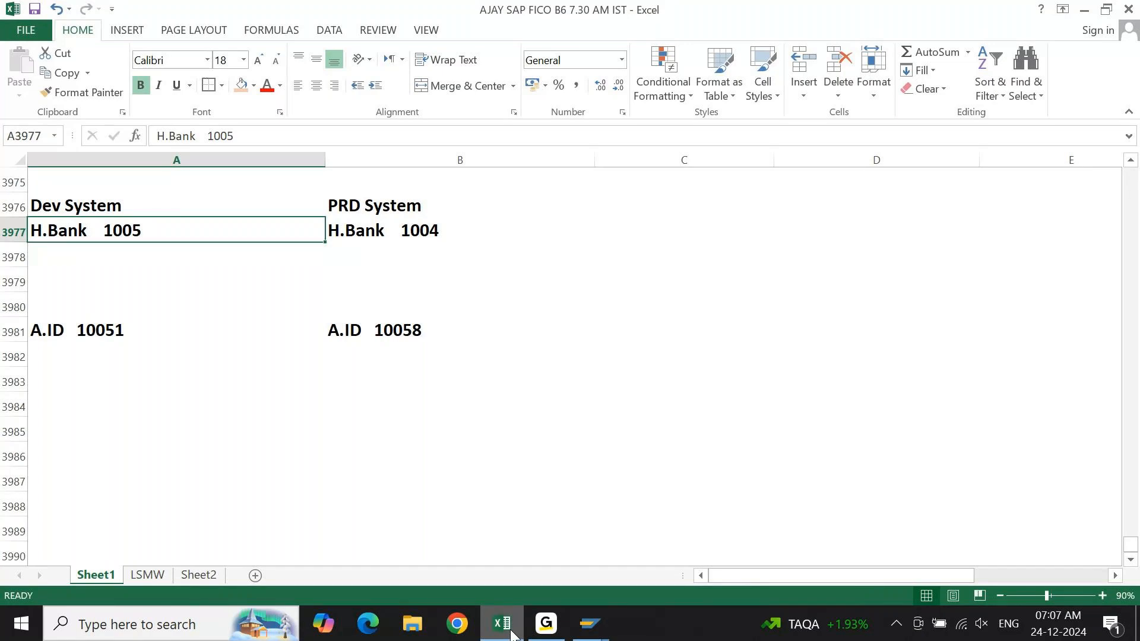
pyautogui.press('Right')
pyautogui.press('Left')
pyautogui.press('Right')
# Add a second PRD System house bank entry, "H.Bank 1006", in cell B3978.
pyautogui.press('Down')
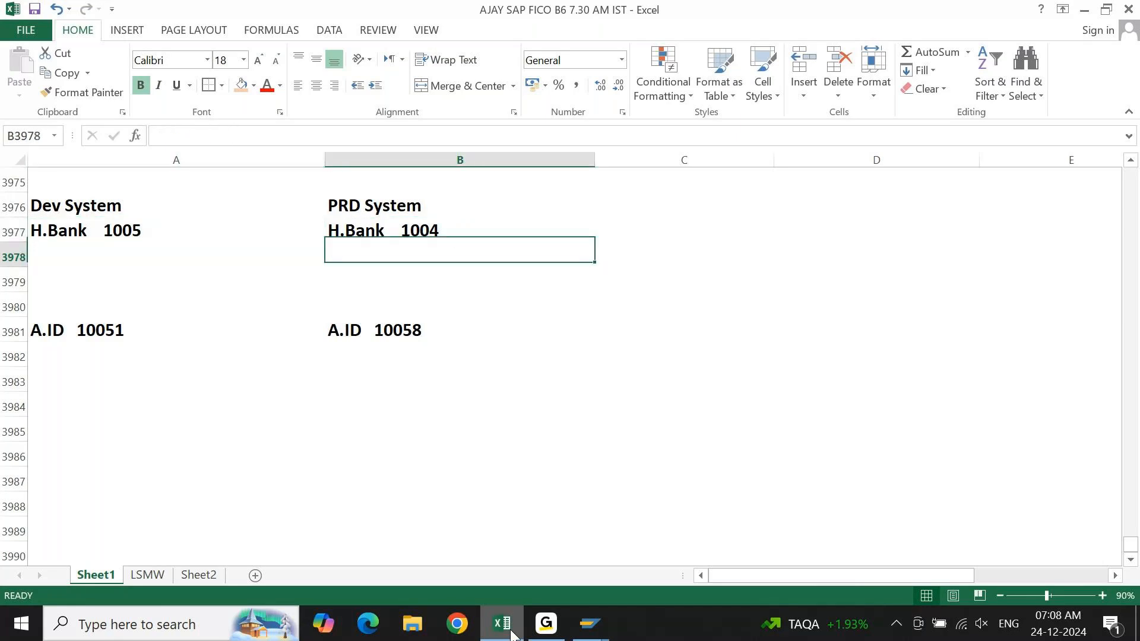
pyautogui.hotkey('ctrl', 'd')
pyautogui.press('F2')
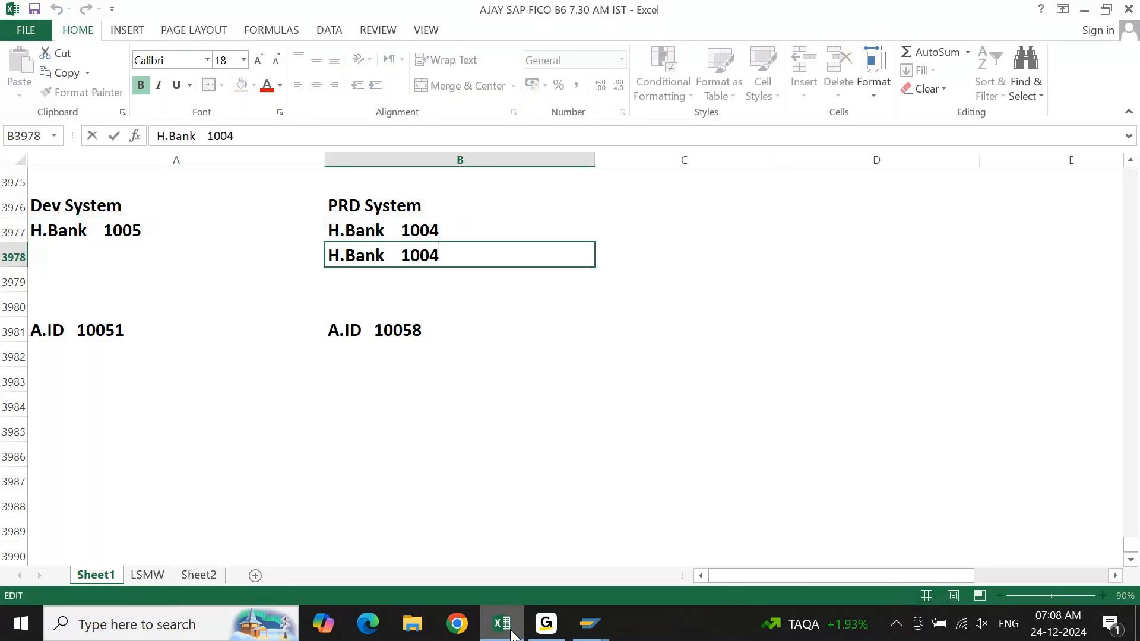
pyautogui.press('BackSpace')
pyautogui.write('6')
pyautogui.hotkey('shift', 'Return')
pyautogui.press('Down')
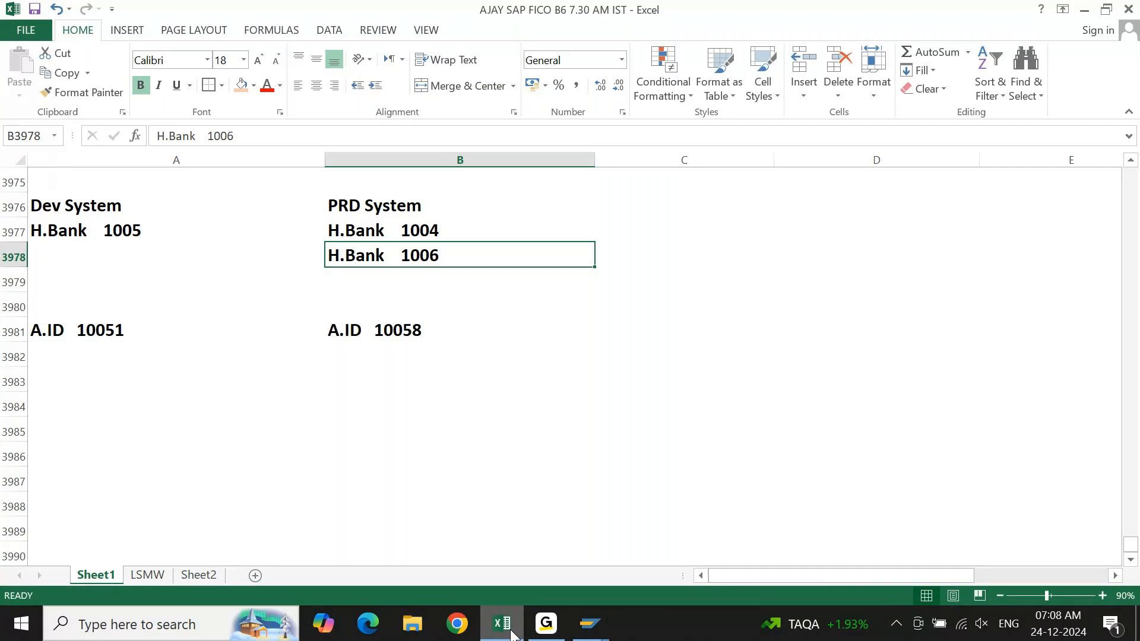
# Compare the Dev System and PRD System headings and house bank entries in rows 3976 and 3977.
pyautogui.press('Left')
pyautogui.press('Up')
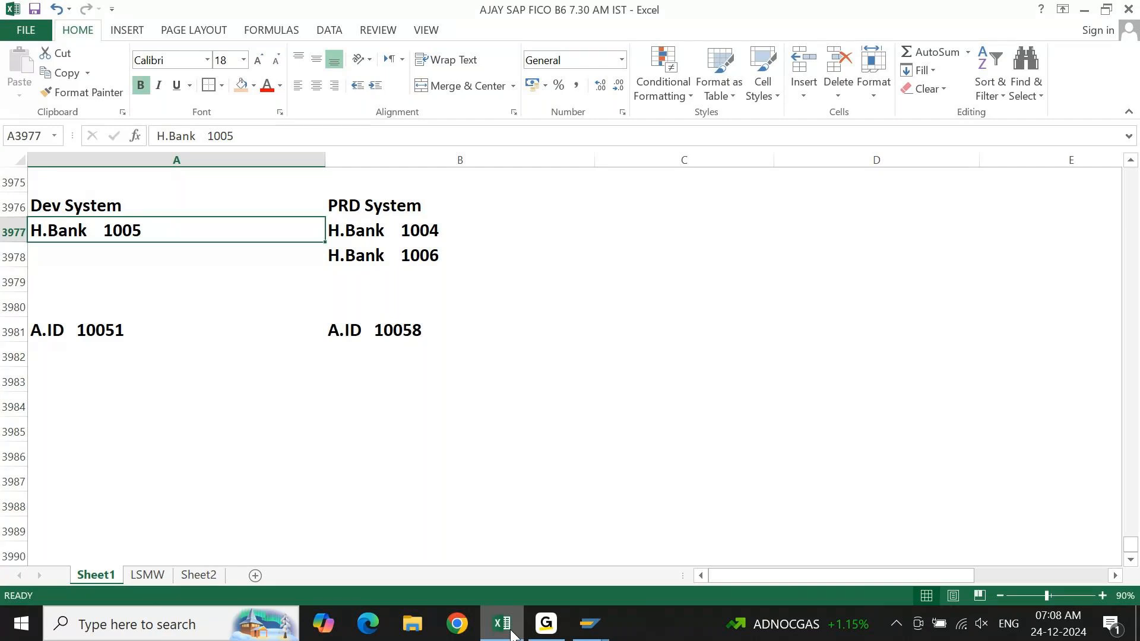
pyautogui.press('Right')
pyautogui.press('Left')
pyautogui.press('Right')
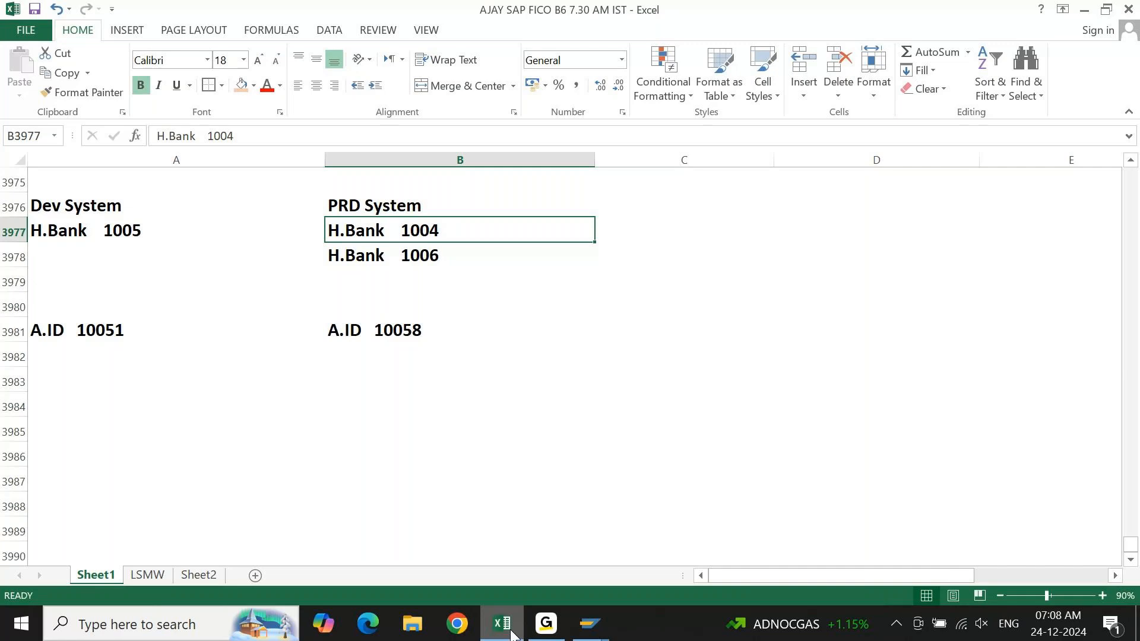
pyautogui.press('Left')
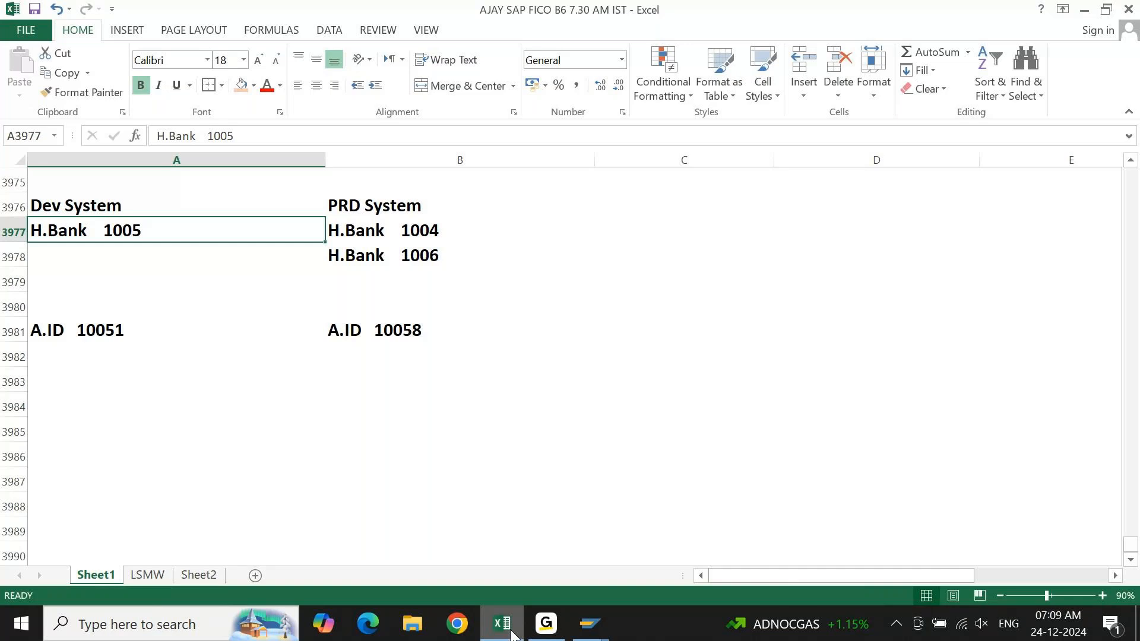
pyautogui.press('Up')
pyautogui.press('Right')
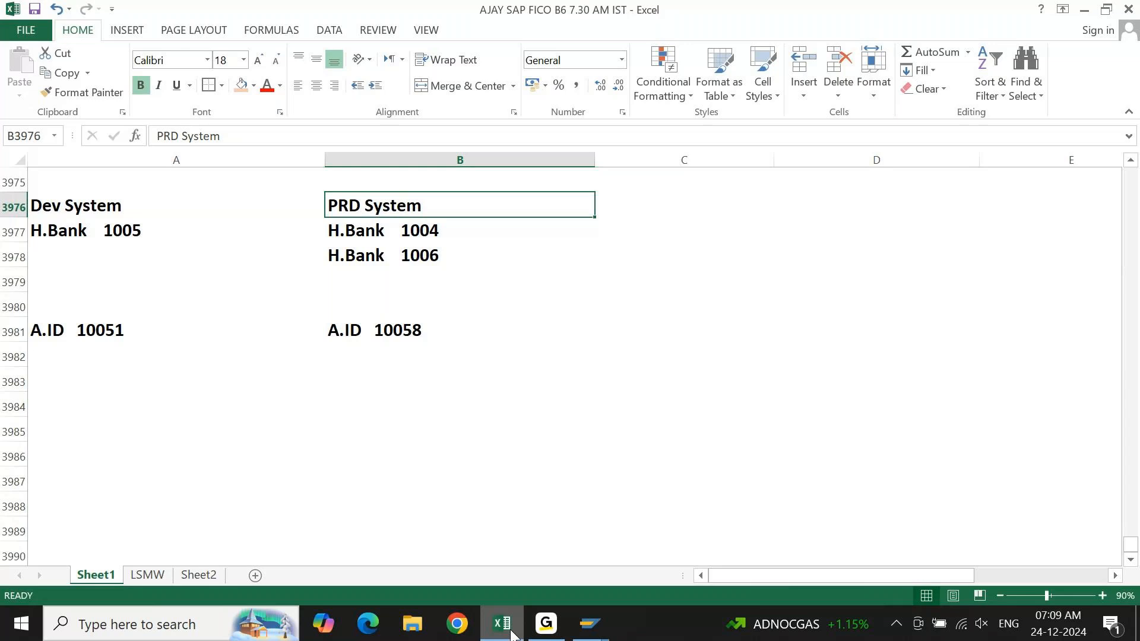
pyautogui.press('Left')
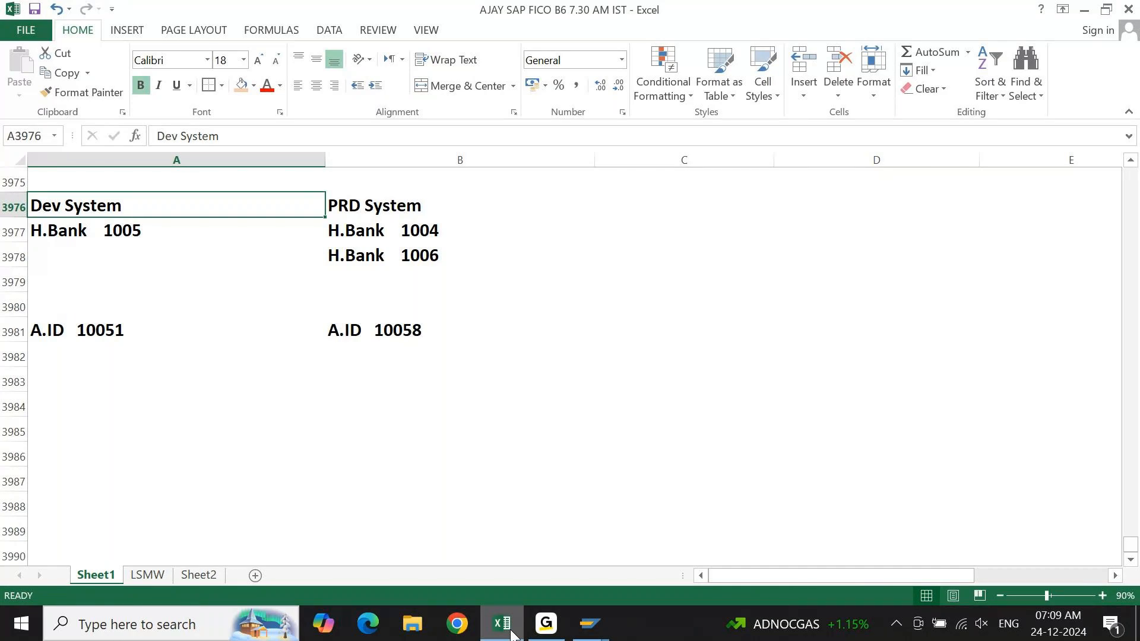
# Enter the note "Dev-100 Client" in cell C3977.
pyautogui.press('Right')
pyautogui.press('Right')
pyautogui.press('Right')
pyautogui.press('Down')
pyautogui.press('Left')
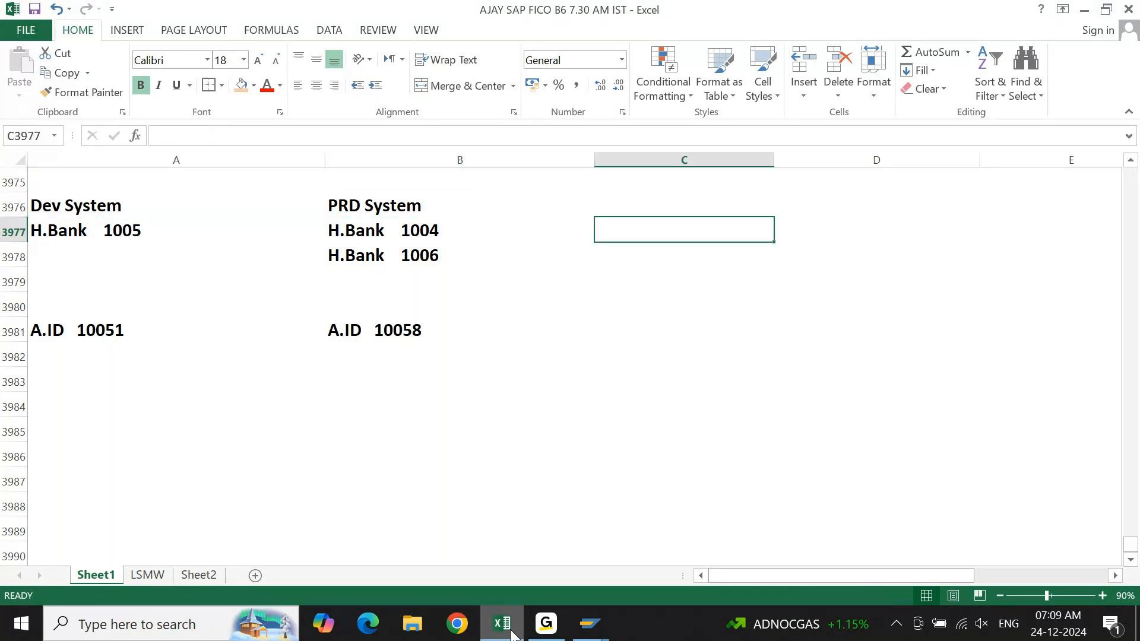
pyautogui.write('Dev')
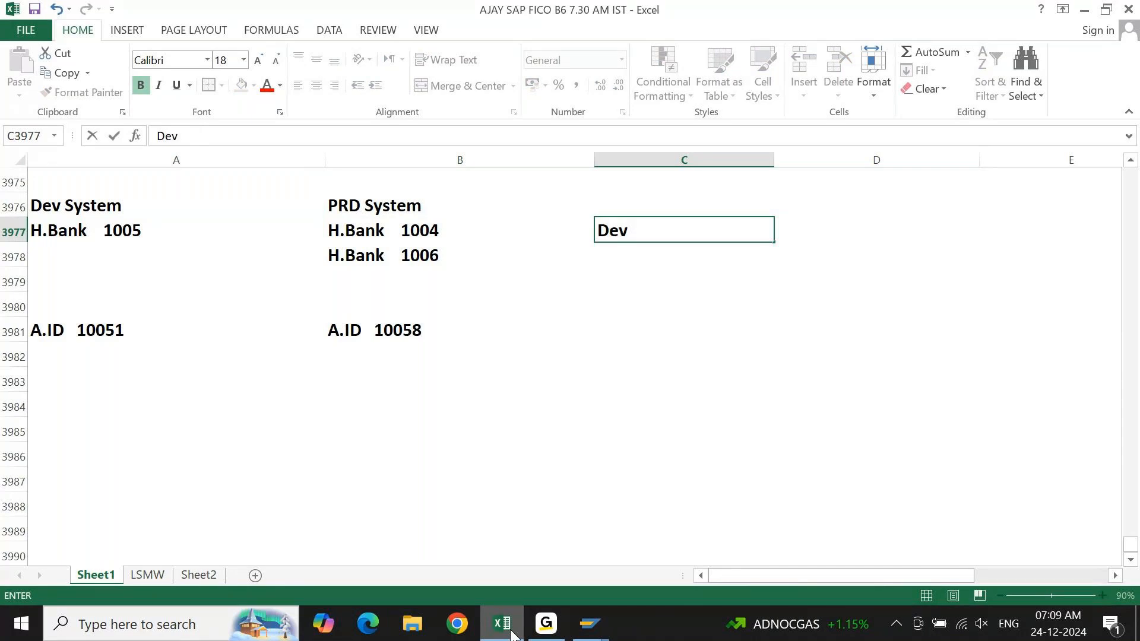
pyautogui.write('-100 CLient')
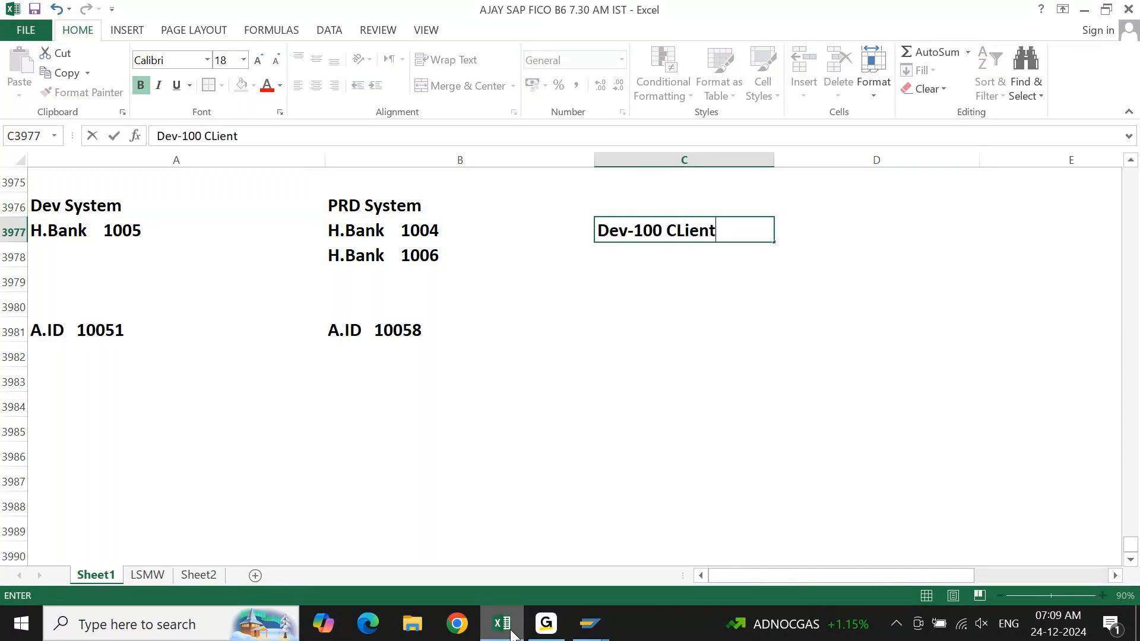
pyautogui.press('Return')
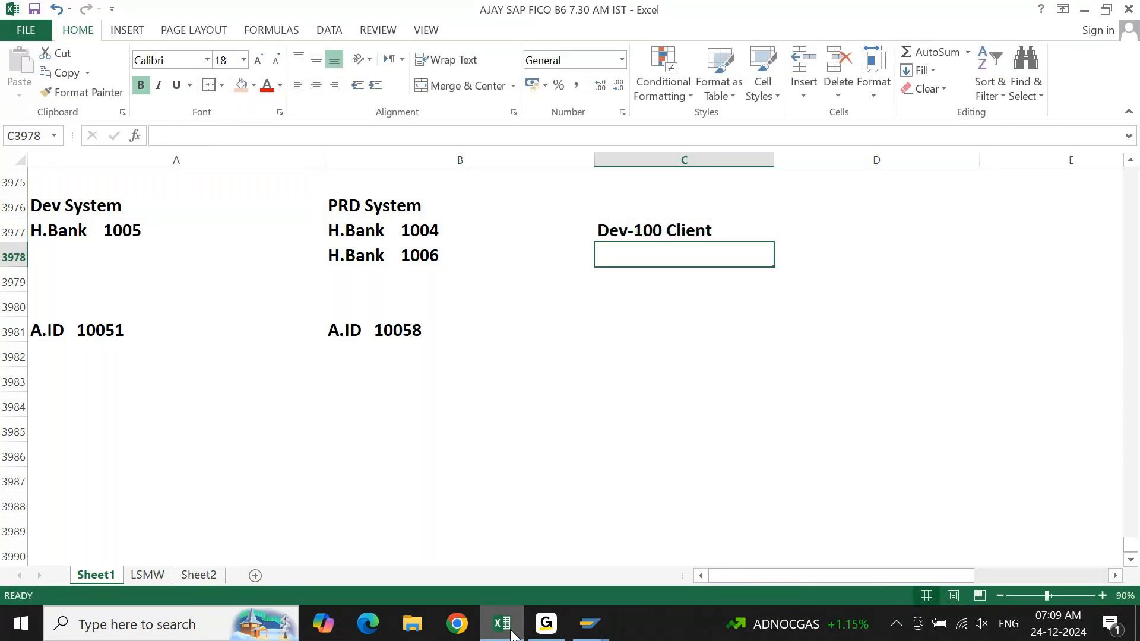
# Enter "Do not Transport" in cell C3978, directly below the client note.
pyautogui.write('Do not Ttra')
pyautogui.press('BackSpace')
pyautogui.press('BackSpace')
pyautogui.press('BackSpace')
pyautogui.write('ransport')
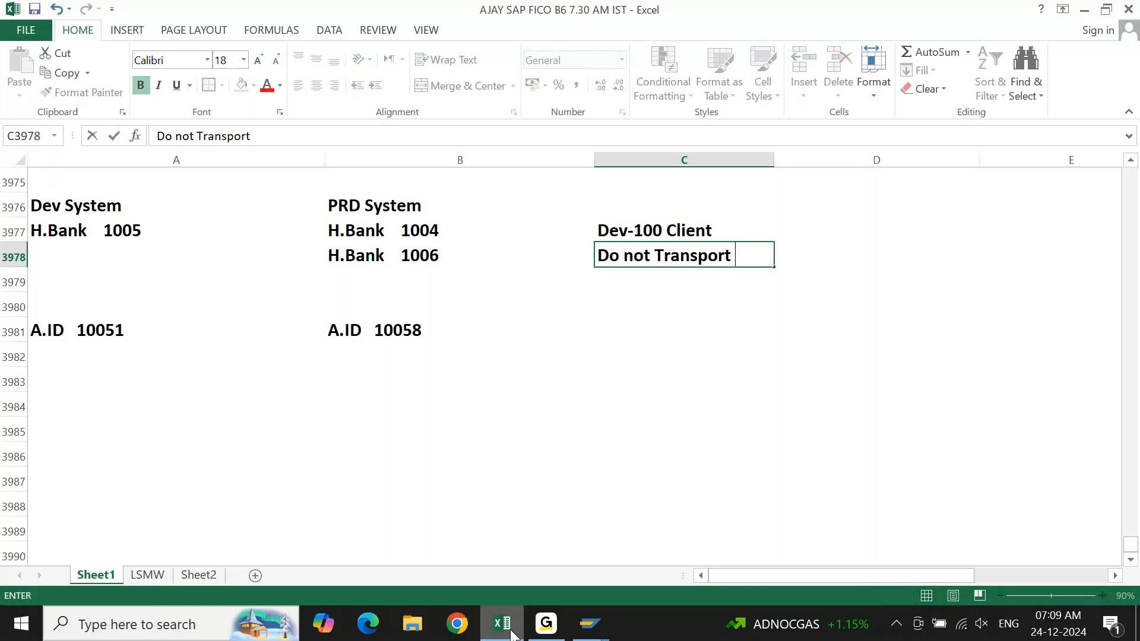
pyautogui.press('Return')
# Highlight the notes in C3977:C3978 with a light orange fill and an outside border.
pyautogui.press('Up')
pyautogui.press('Up')
pyautogui.hotkey('shift', 'Down')
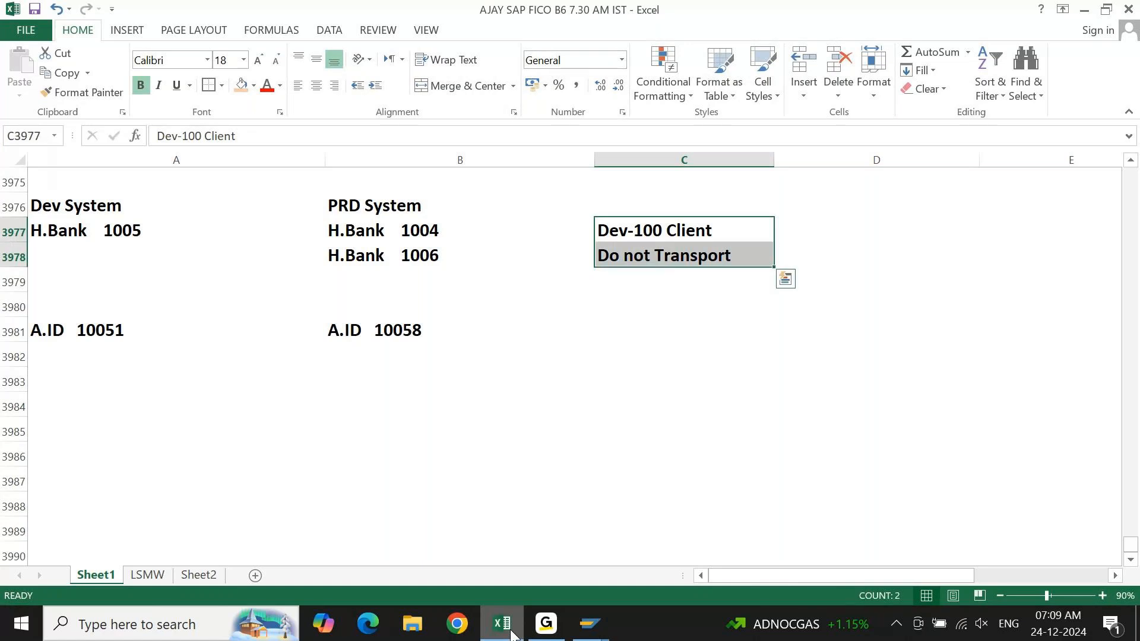
pyautogui.click(241, 84)
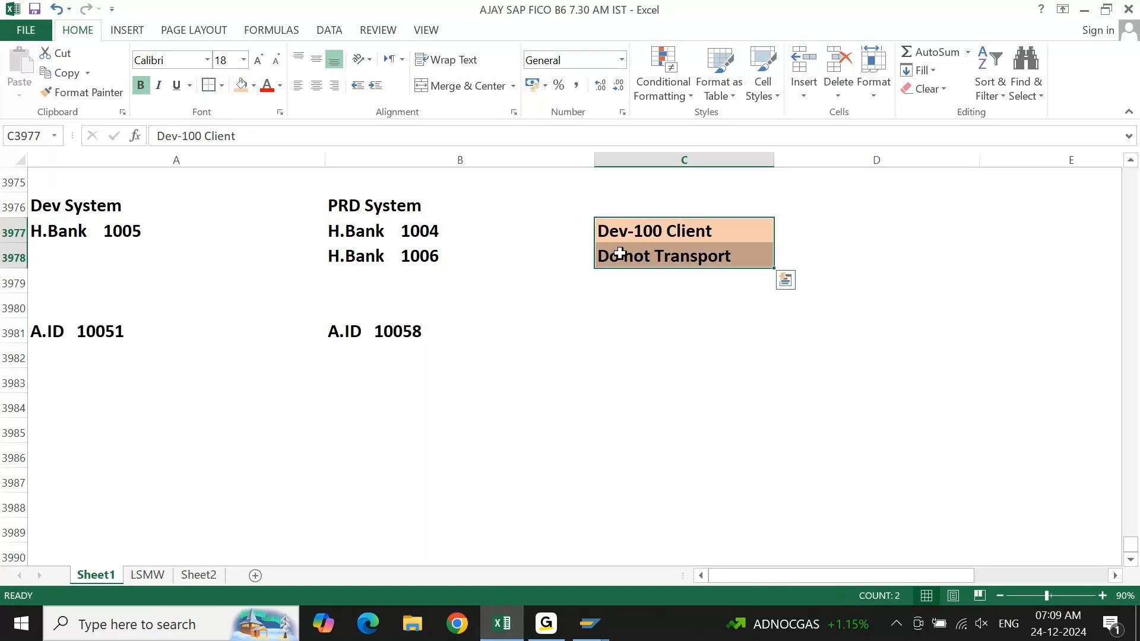
pyautogui.click(646, 308)
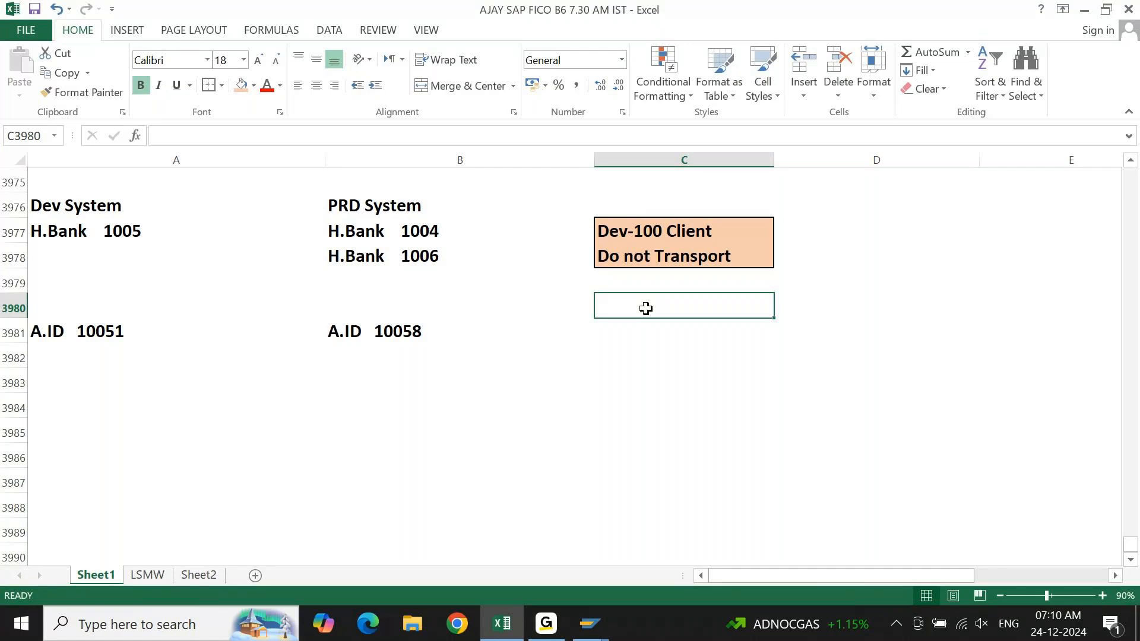
pyautogui.press('Up')
pyautogui.press('Up')
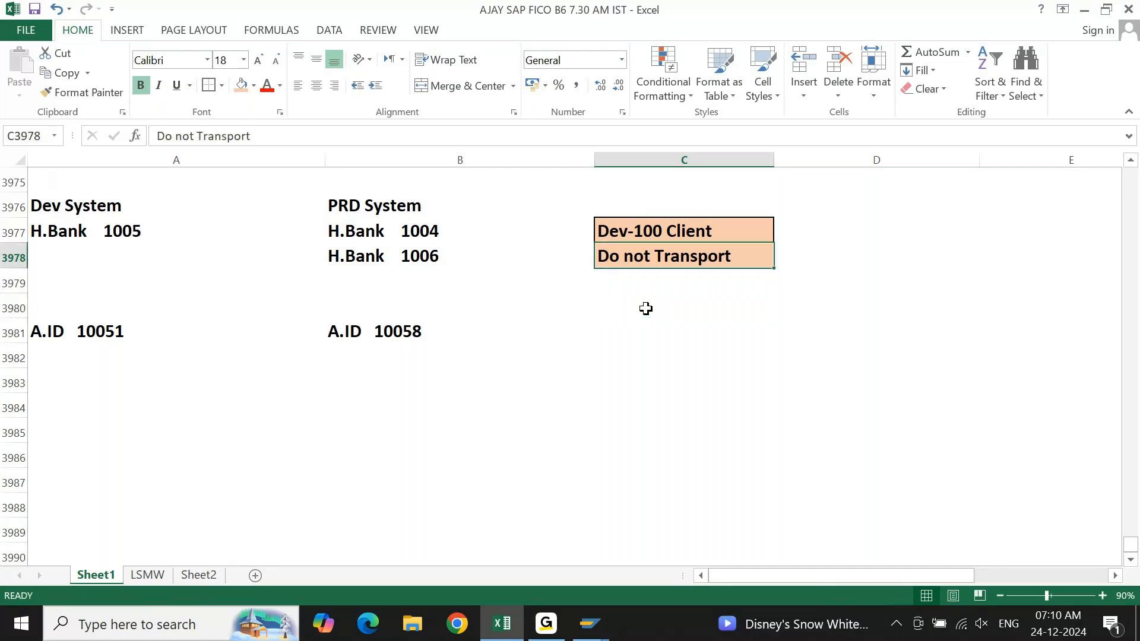
# Switch to SAP Easy Access and open house bank SBI of company code KM10 through FI12_HBANK - Manage House Banks.
pyautogui.click(590, 623)
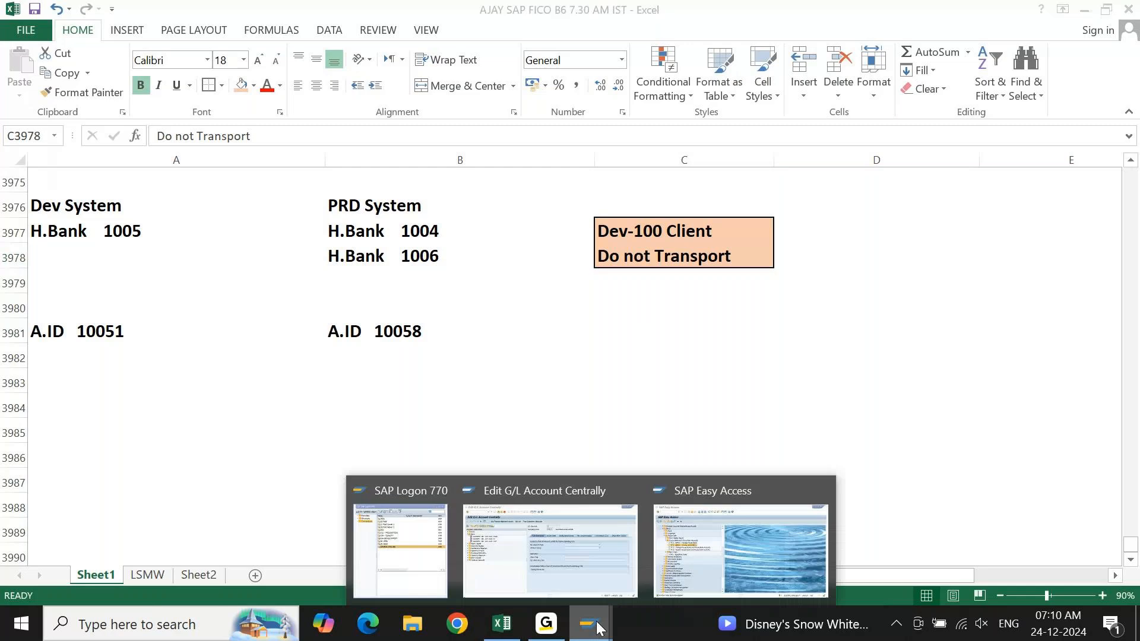
pyautogui.click(714, 543)
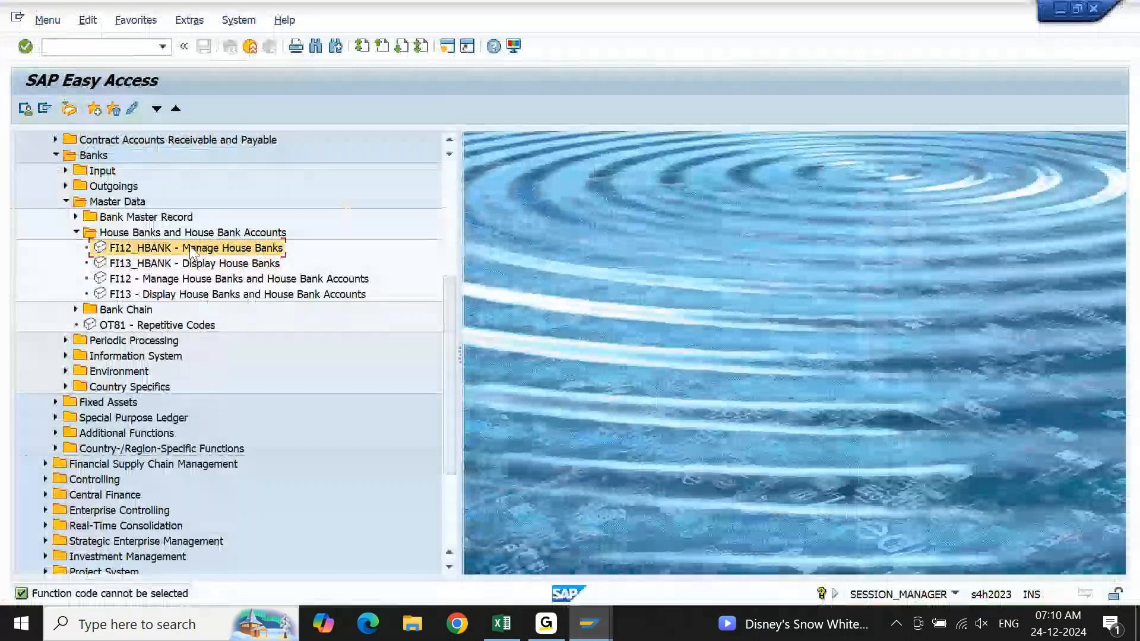
pyautogui.doubleClick(190, 247)
pyautogui.press('Return')
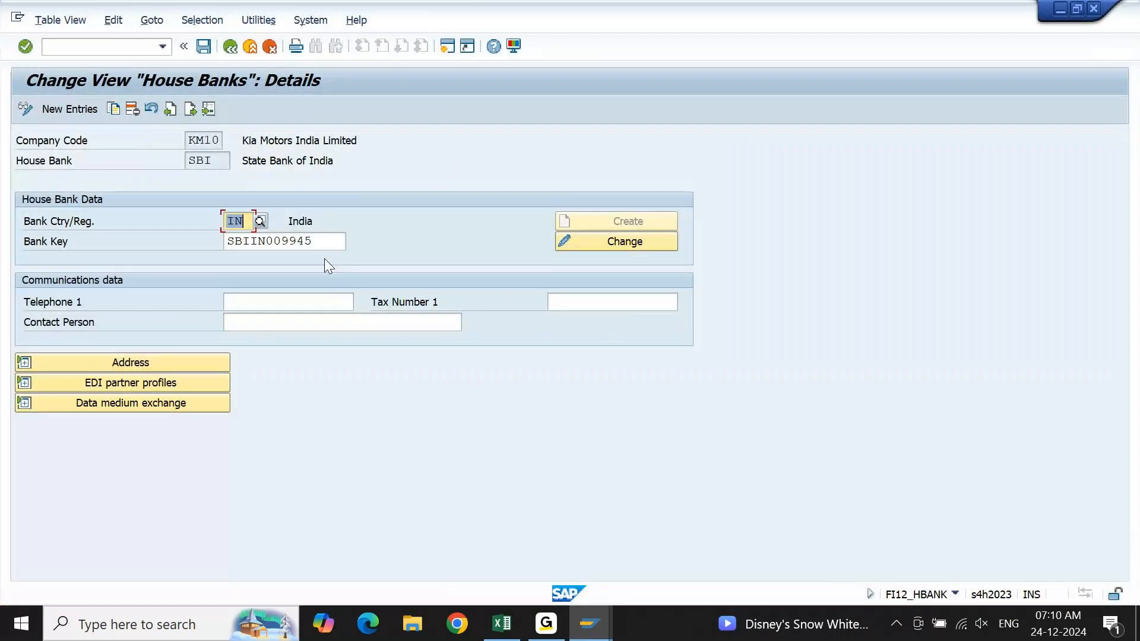
# Edit the contact person of house bank SBI and save the change in a new customizing request described as "DO NOT TRANSPORT".
pyautogui.click(330, 323)
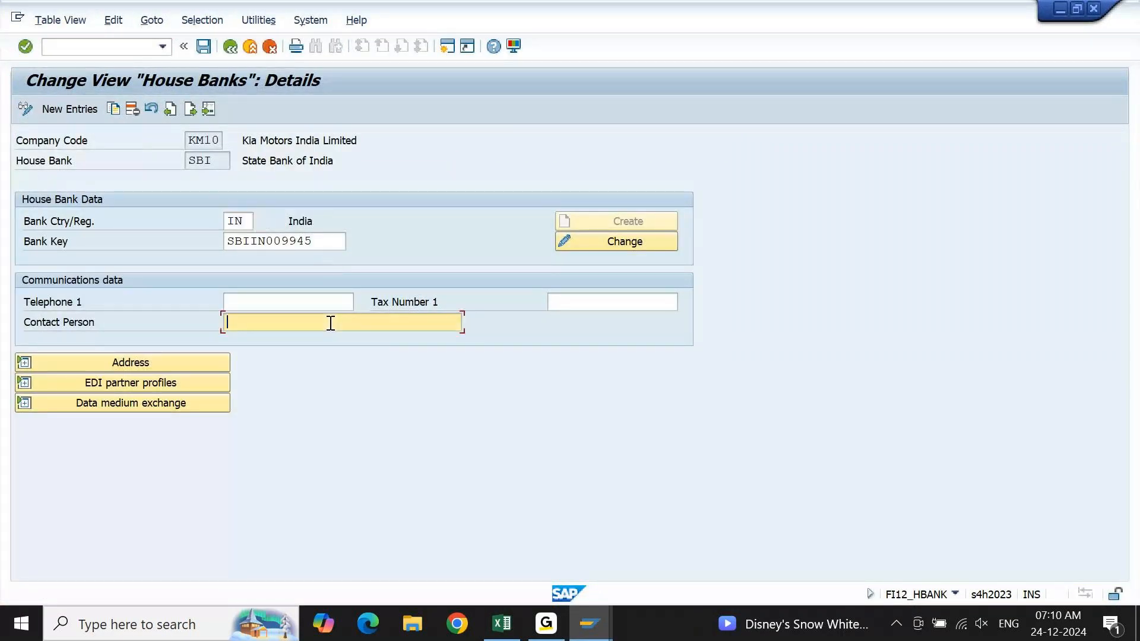
pyautogui.hotkey('ctrl', 's')
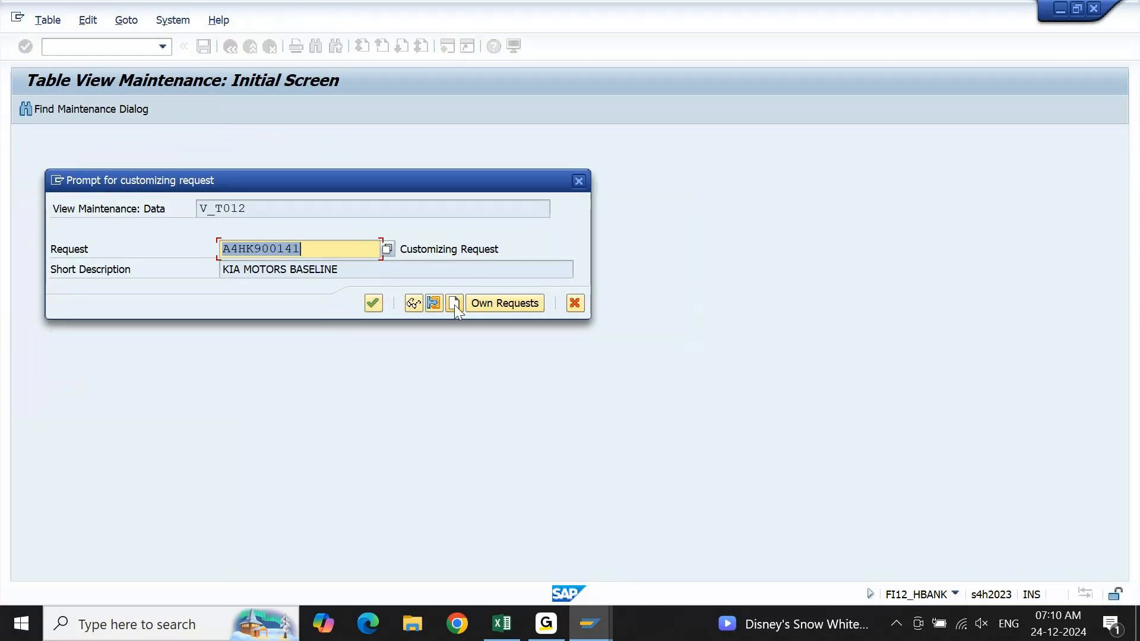
pyautogui.click(454, 303)
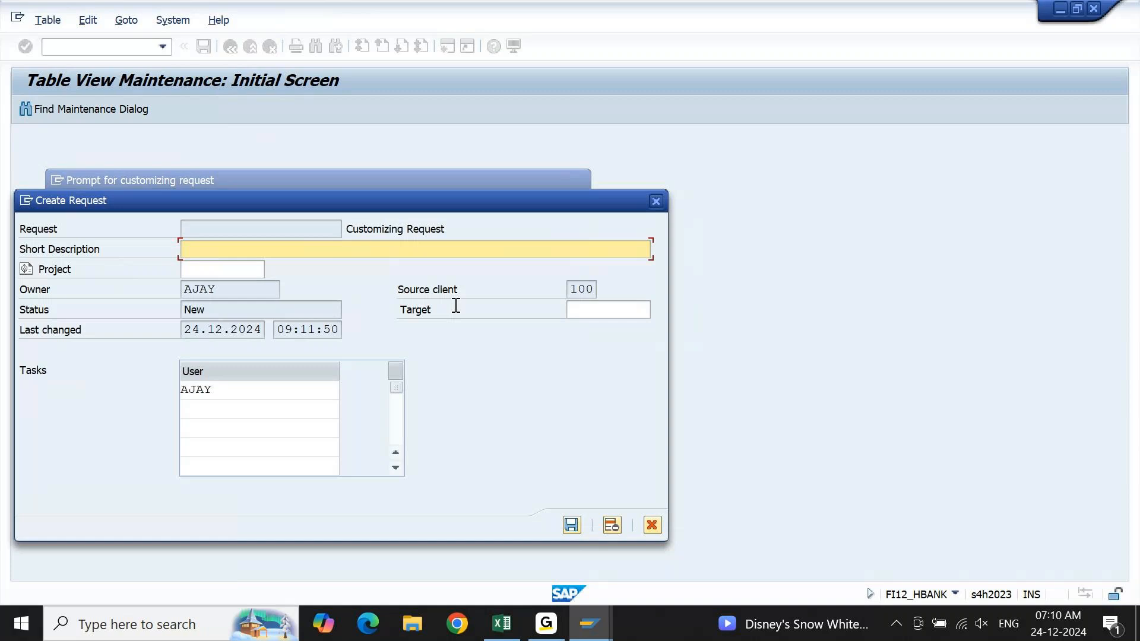
pyautogui.write('DO NOT TRA')
pyautogui.write('ORT')
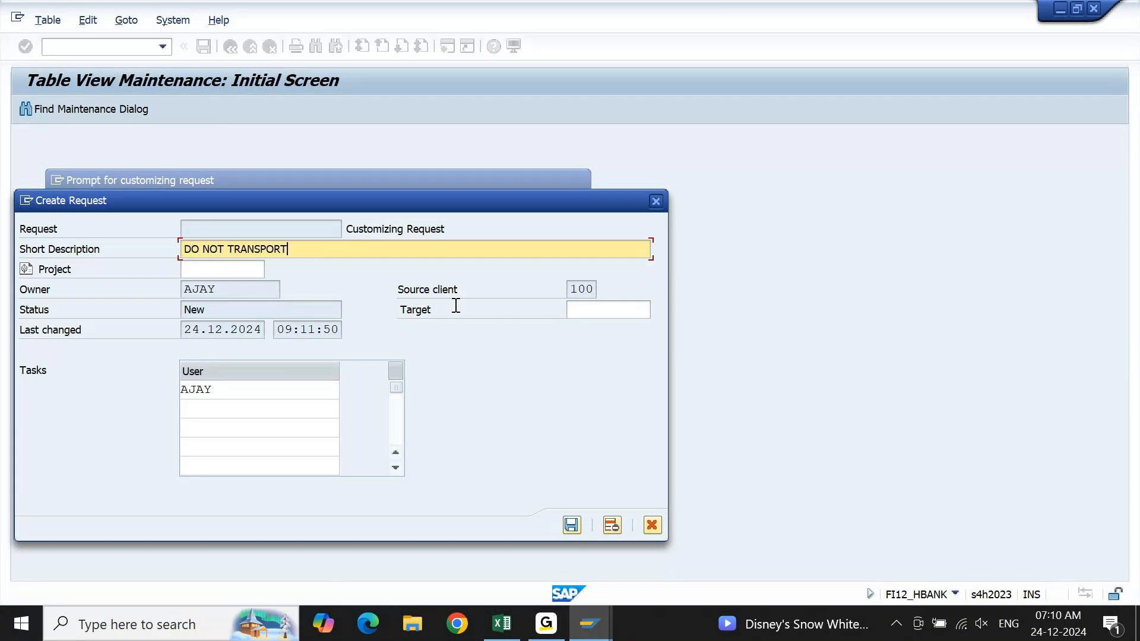
pyautogui.press('Return')
pyautogui.press('Return')
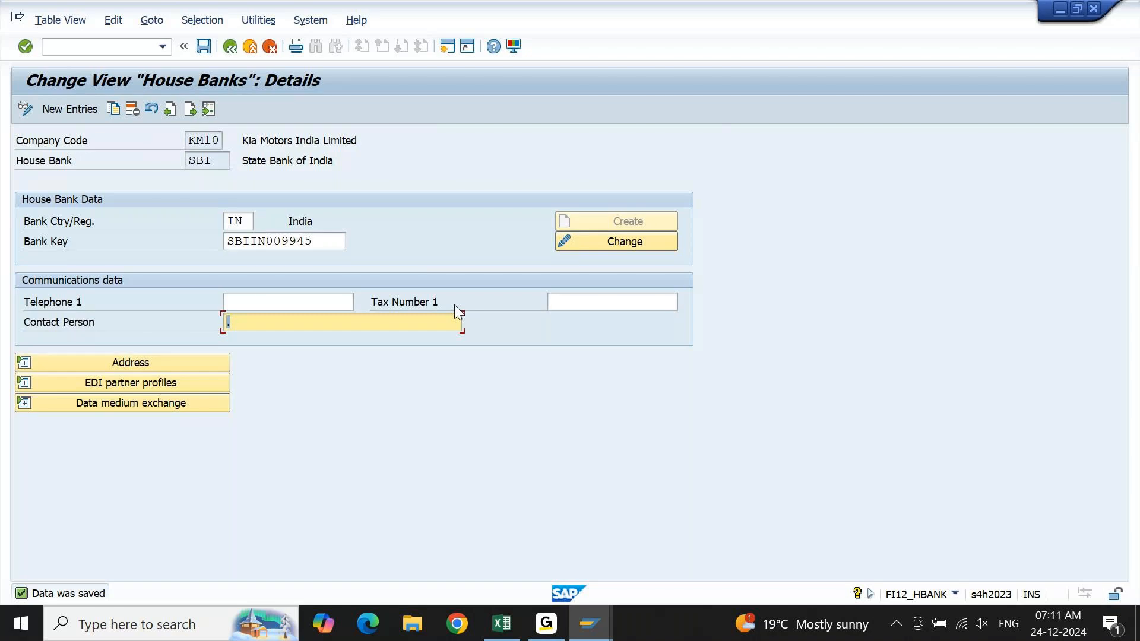
# Open Copy by Transport Request (SCC1) in a new session and enter 100 as the source client.
pyautogui.click(447, 47)
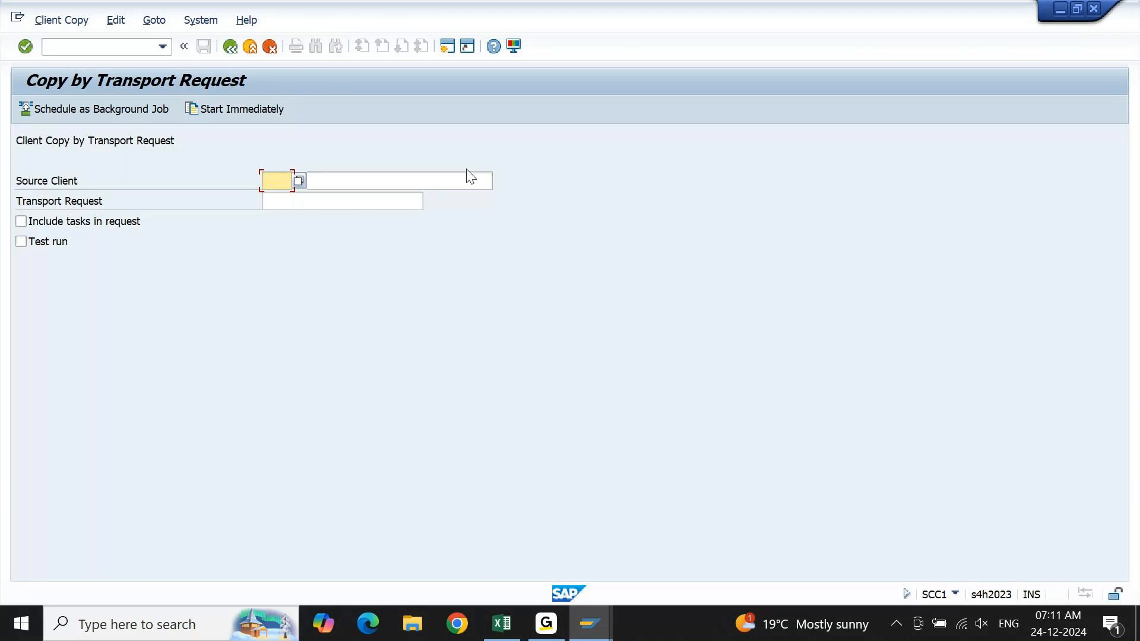
pyautogui.write('100')
pyautogui.press('Tab')
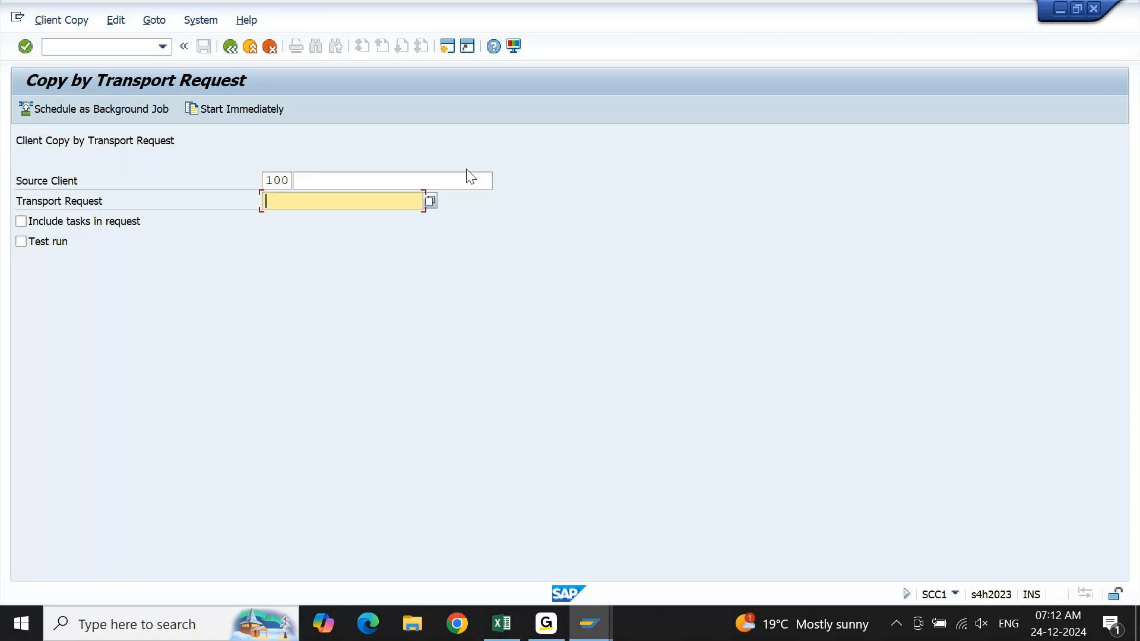
pyautogui.click(428, 204)
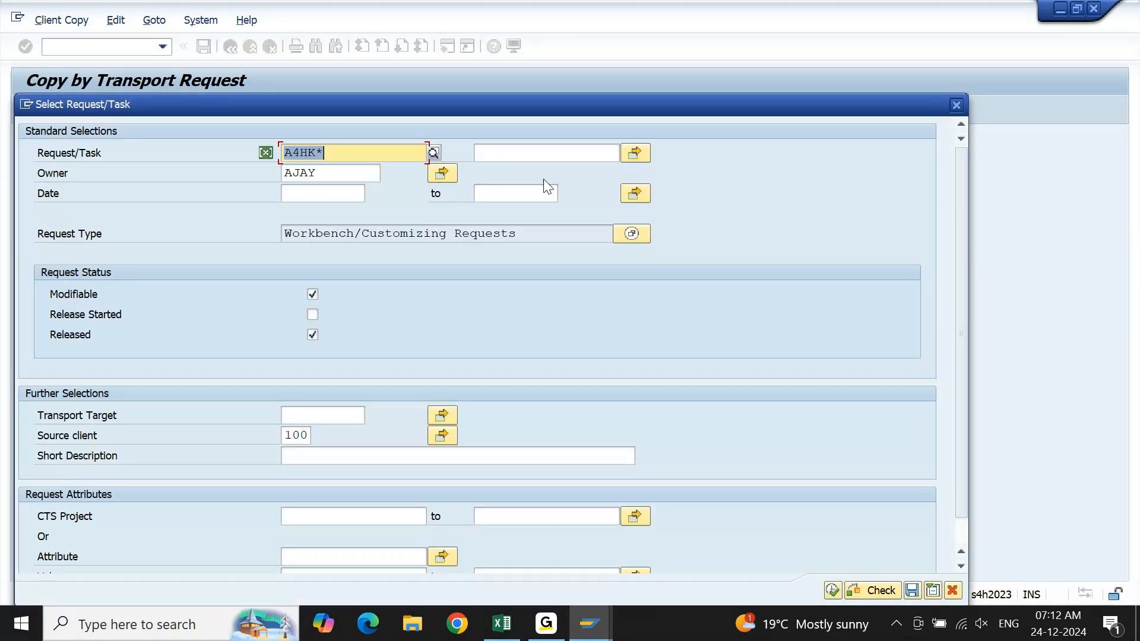
pyautogui.press('Delete')
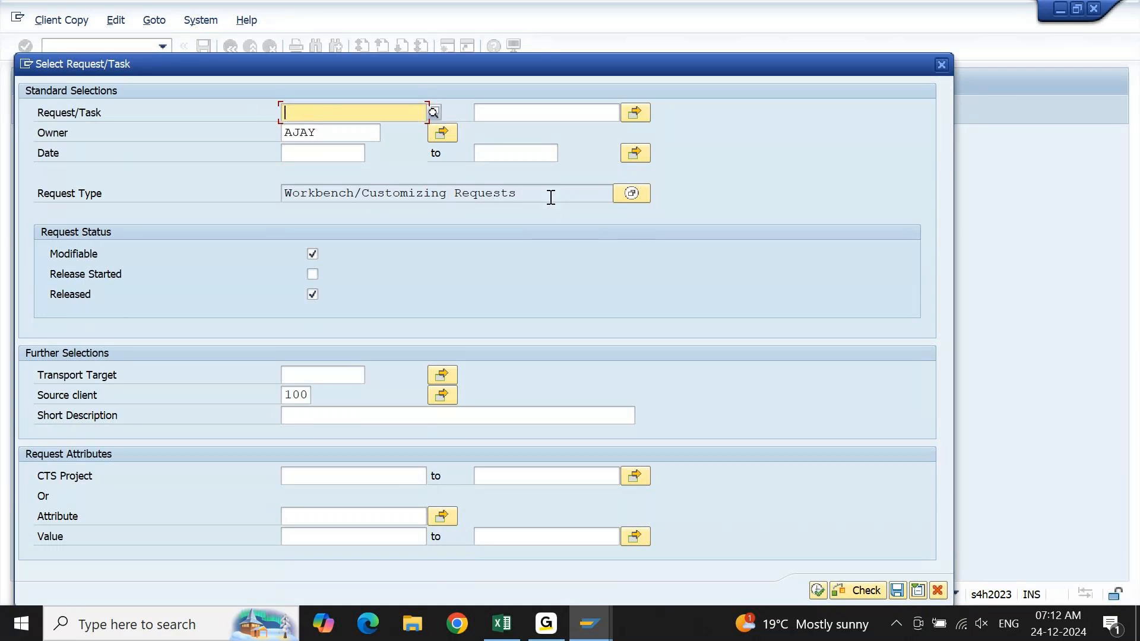
pyautogui.press('Escape')
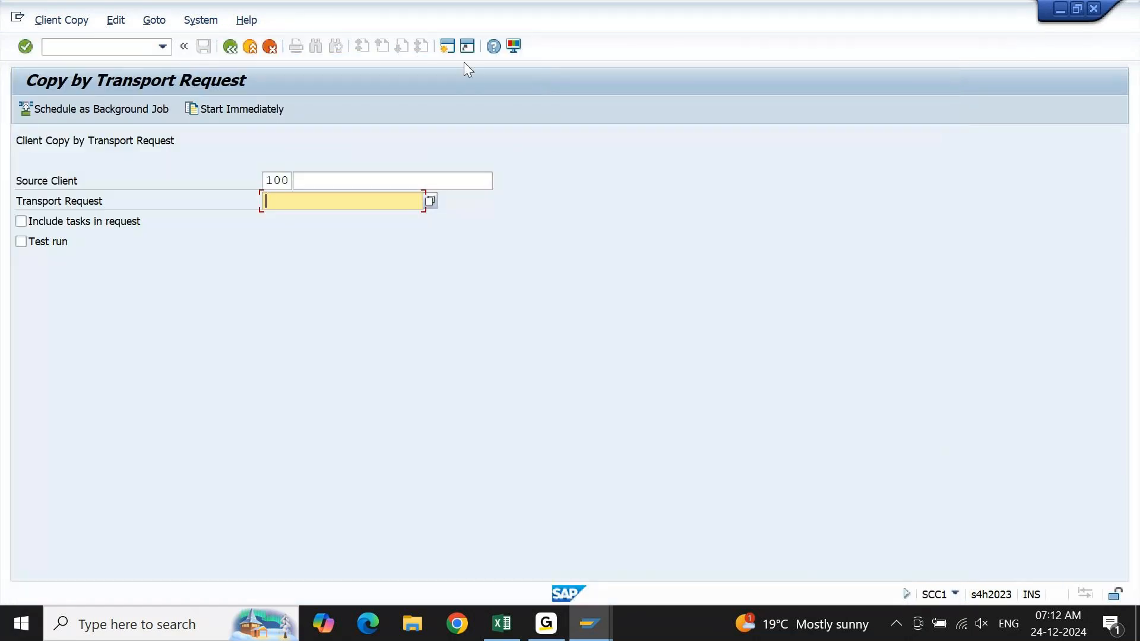
# Clear the source client and choose 100, BP Client, from the list of available clients, then go to the transport request entry.
pyautogui.hotkey('shift', 'Tab')
pyautogui.press('Delete')
pyautogui.press('Tab')
pyautogui.press('Return')
pyautogui.press('F4')
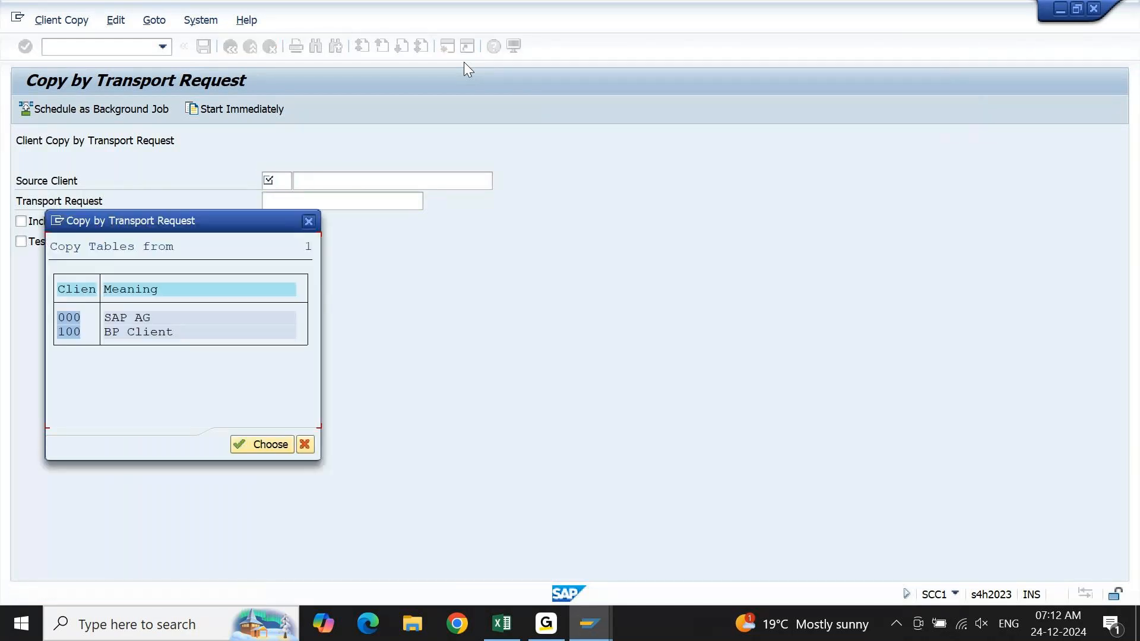
pyautogui.doubleClick(73, 332)
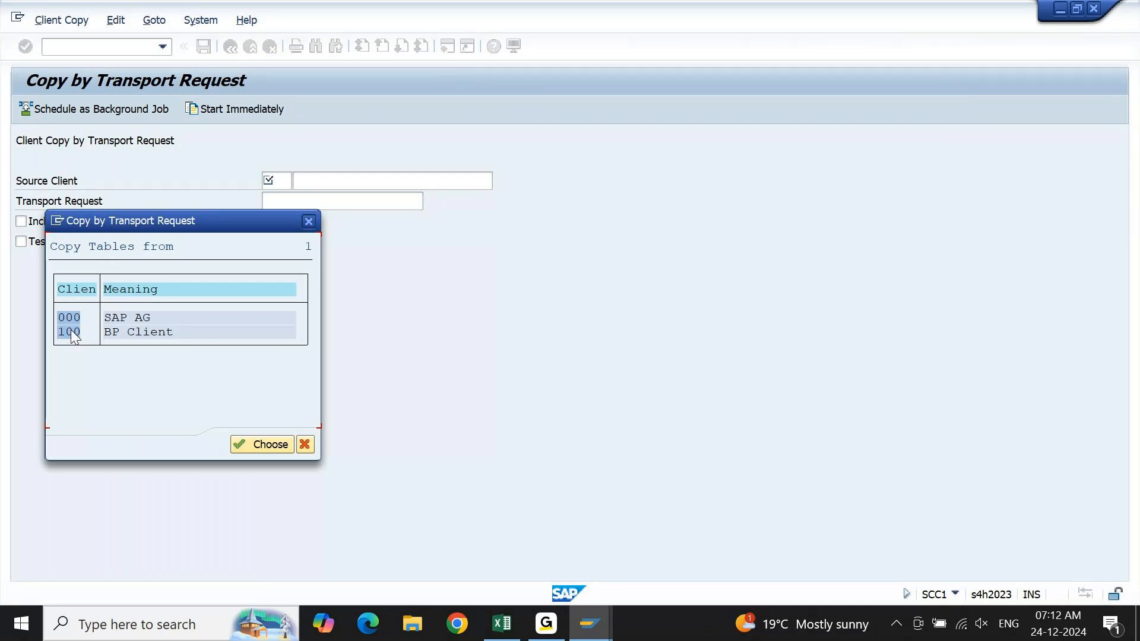
pyautogui.click(335, 205)
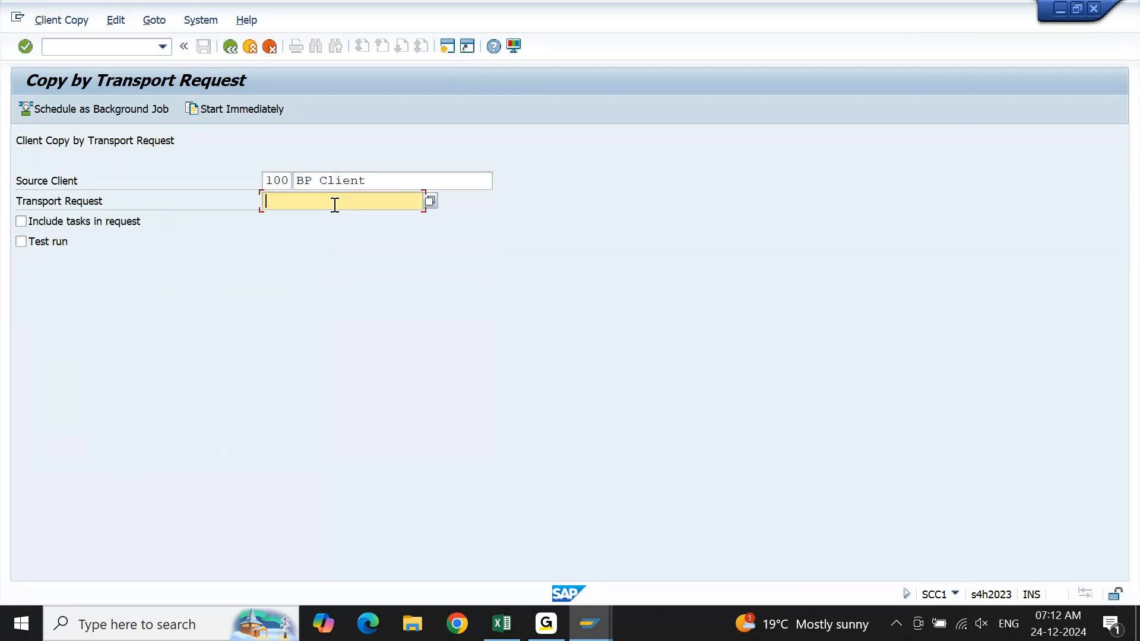
# Open the transport request selection for source client 100 and close it without choosing a request.
pyautogui.click(433, 203)
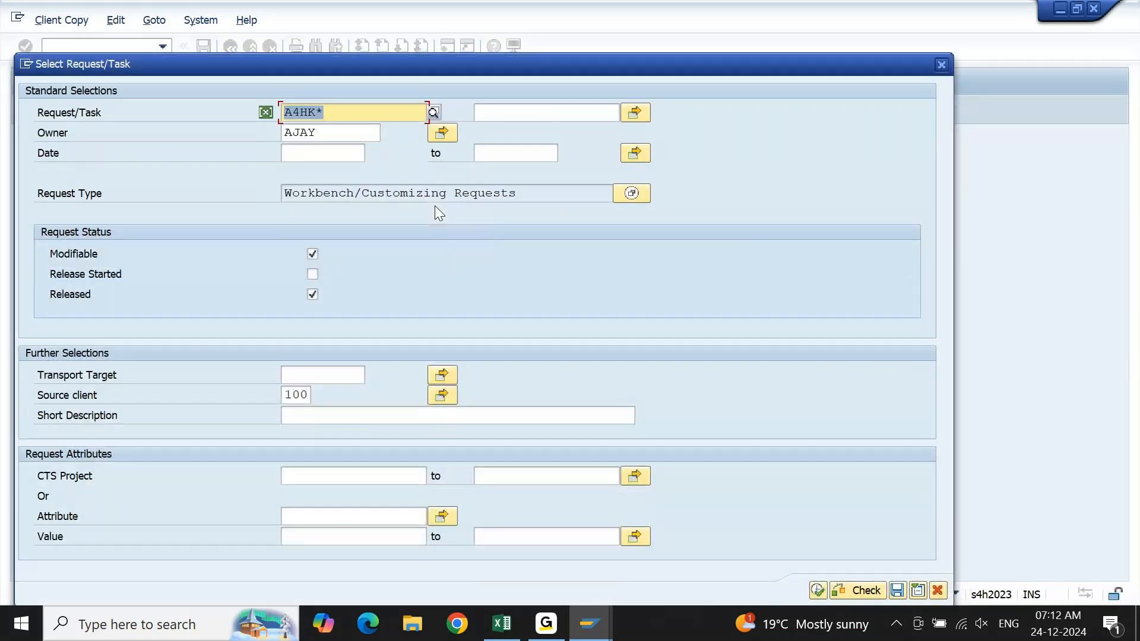
pyautogui.click(947, 66)
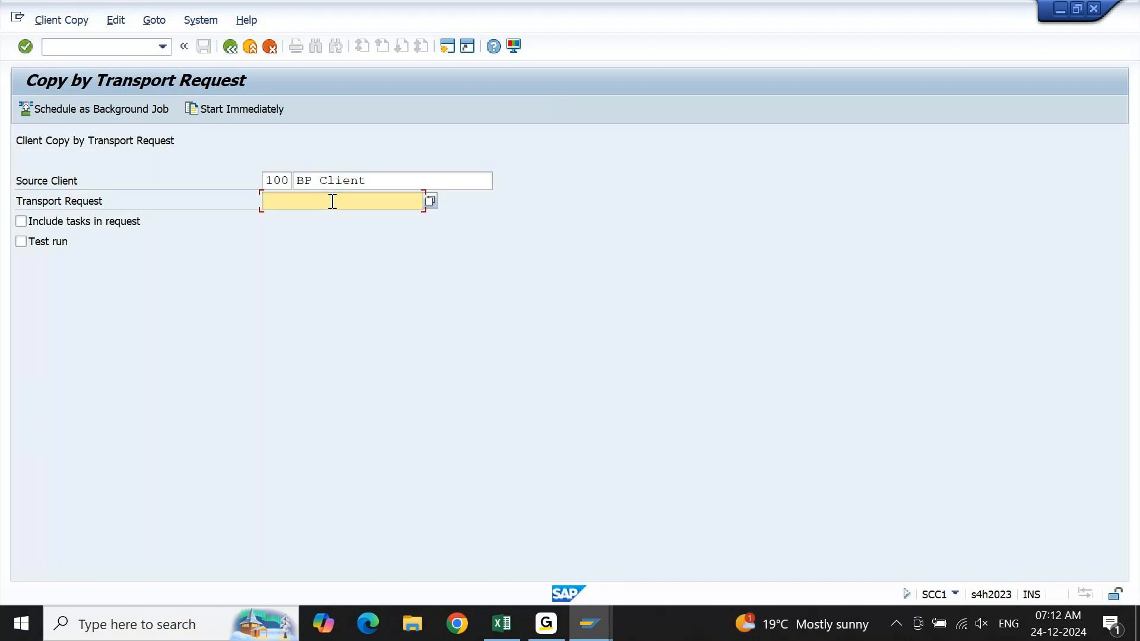
# Open a new session, place it beside the Copy by Transport Request window and start the Transport Organizer with SE09.
pyautogui.click(448, 48)
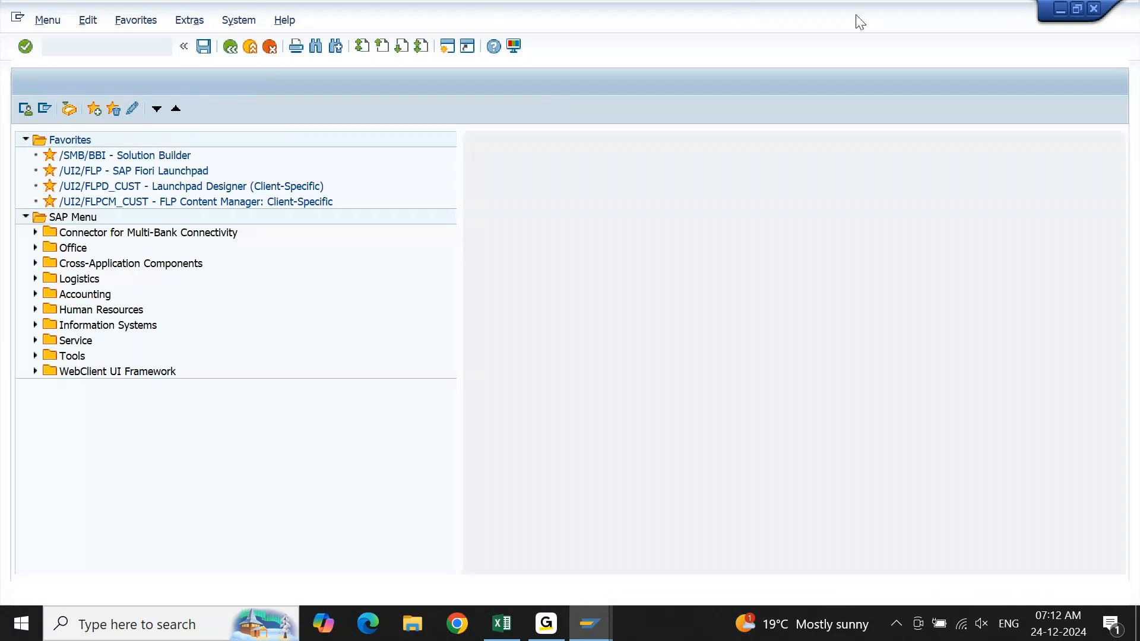
pyautogui.click(1078, 10)
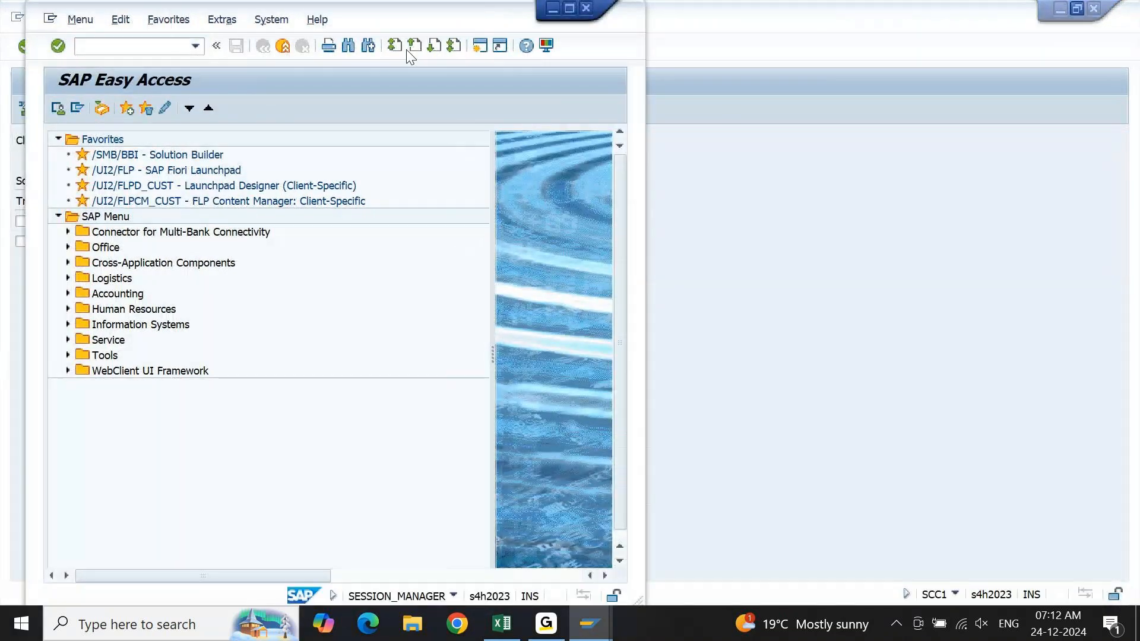
pyautogui.moveTo(384, 7); pyautogui.dragTo(888, 5)
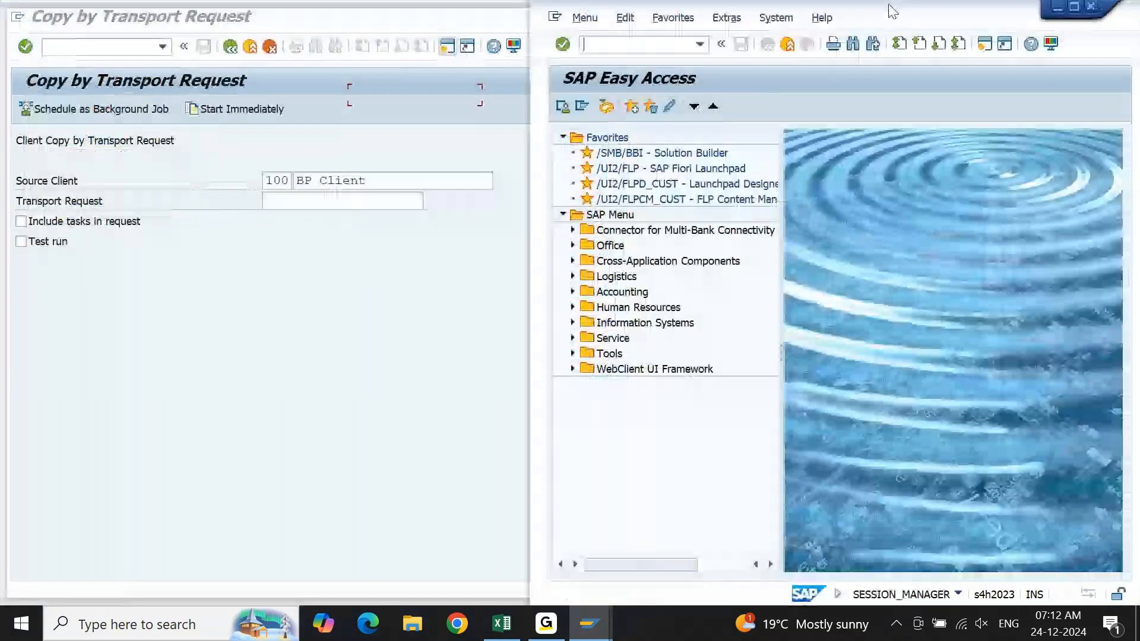
pyautogui.write('SE09')
pyautogui.moveTo(892, 10); pyautogui.dragTo(868, 18)
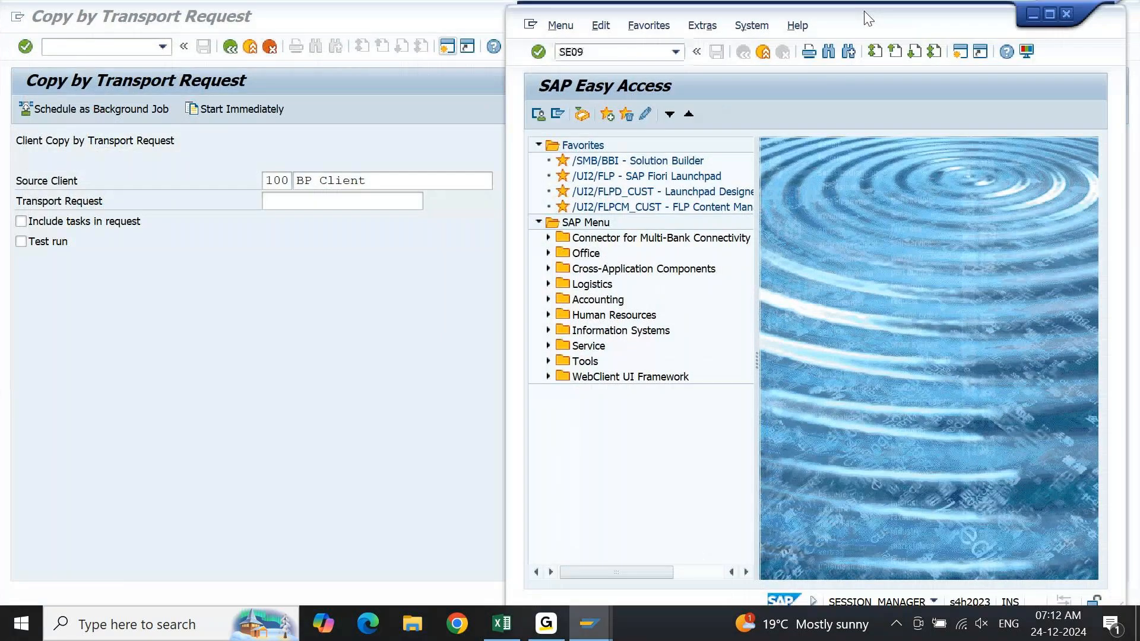
pyautogui.press('Return')
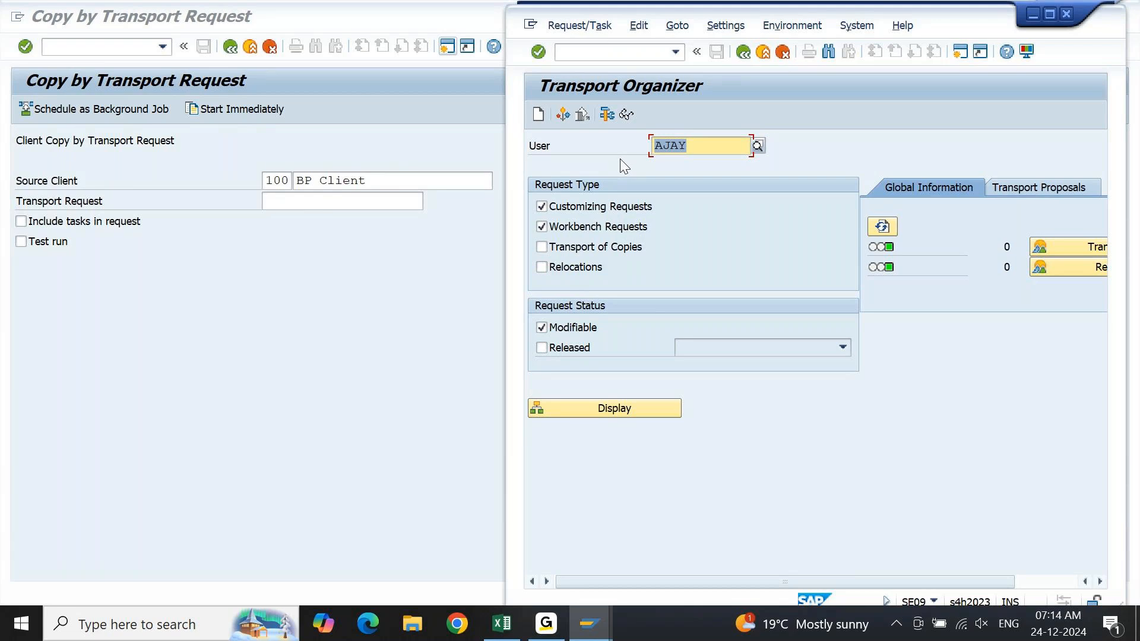
# Leave the open transactions in the second session and return to SAP Easy Access.
pyautogui.press('F3')
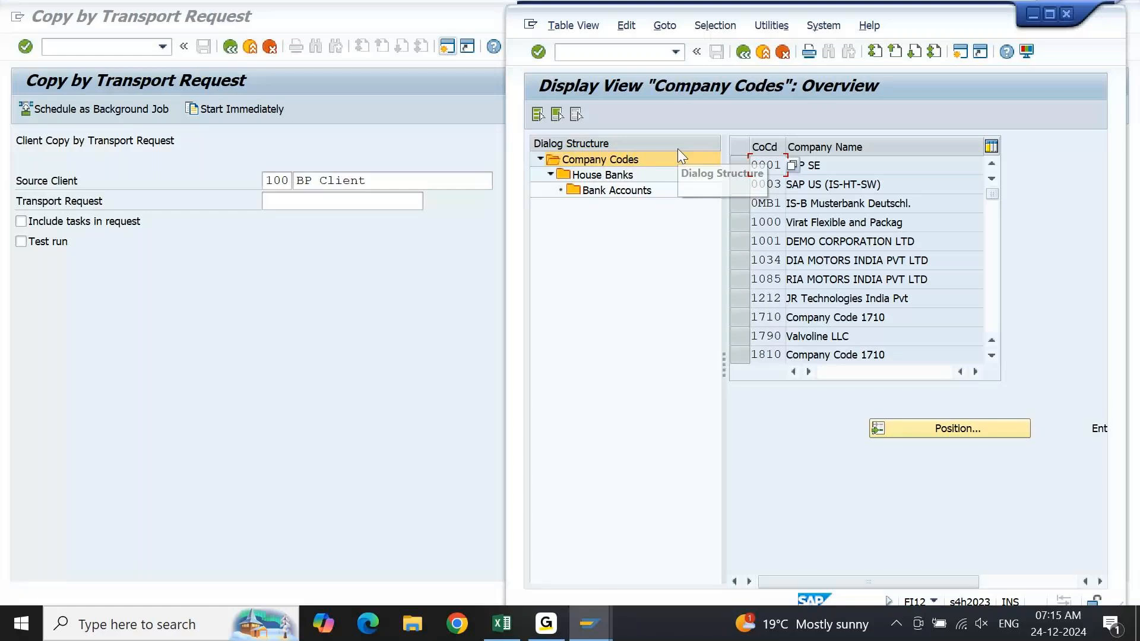
pyautogui.press('F3')
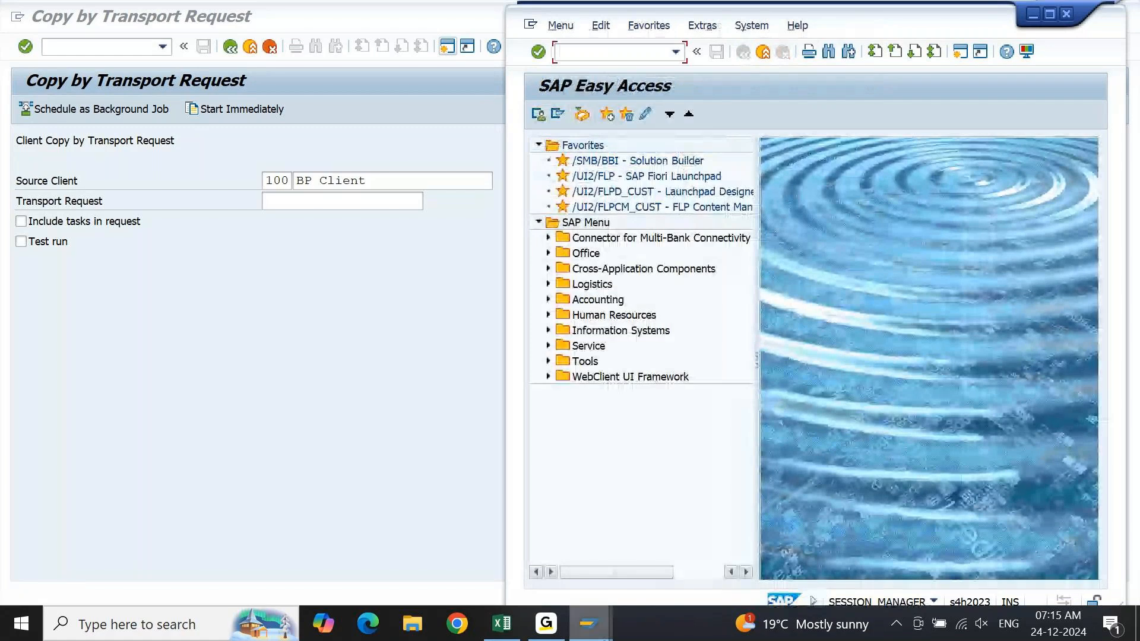
pyautogui.click(546, 624)
pyautogui.click(550, 630)
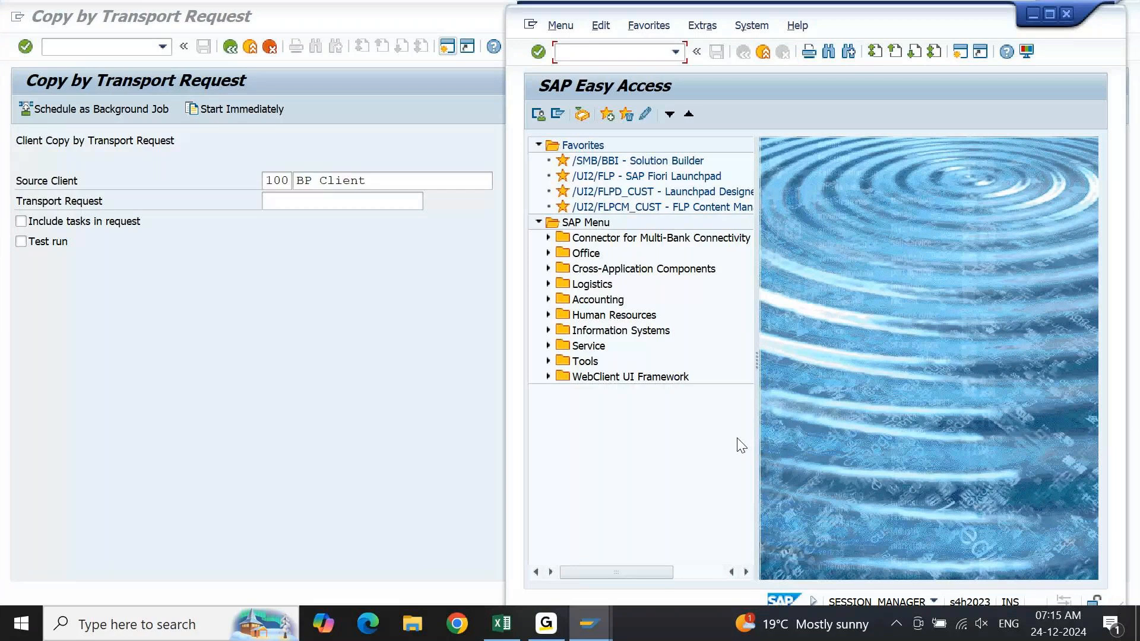
# Try to start transaction FI1 from SAP Easy Access.
pyautogui.press('Down')
pyautogui.press('Down')
pyautogui.press('Down')
pyautogui.press('Down')
pyautogui.write('FI12_HA')
pyautogui.press('BackSpace')
pyautogui.press('BackSpace')
pyautogui.press('BackSpace')
pyautogui.press('BackSpace')
pyautogui.press('Return')
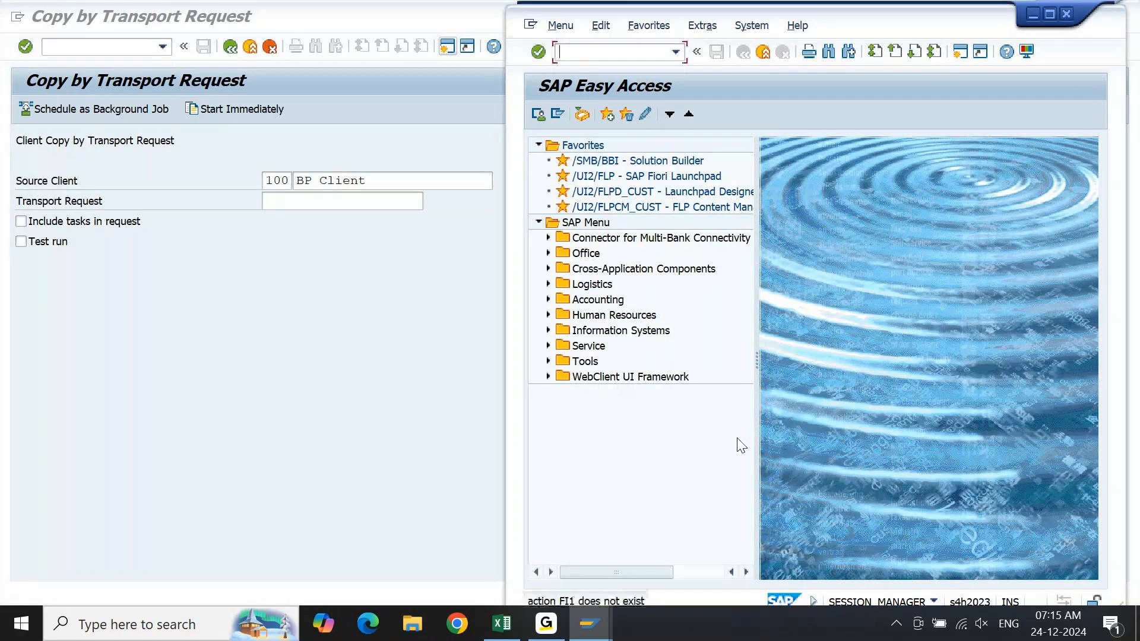
# Start FI12, open house bank UBI of company code 1000 and look at its contact person field.
pyautogui.write('FI12')
pyautogui.press('Return')
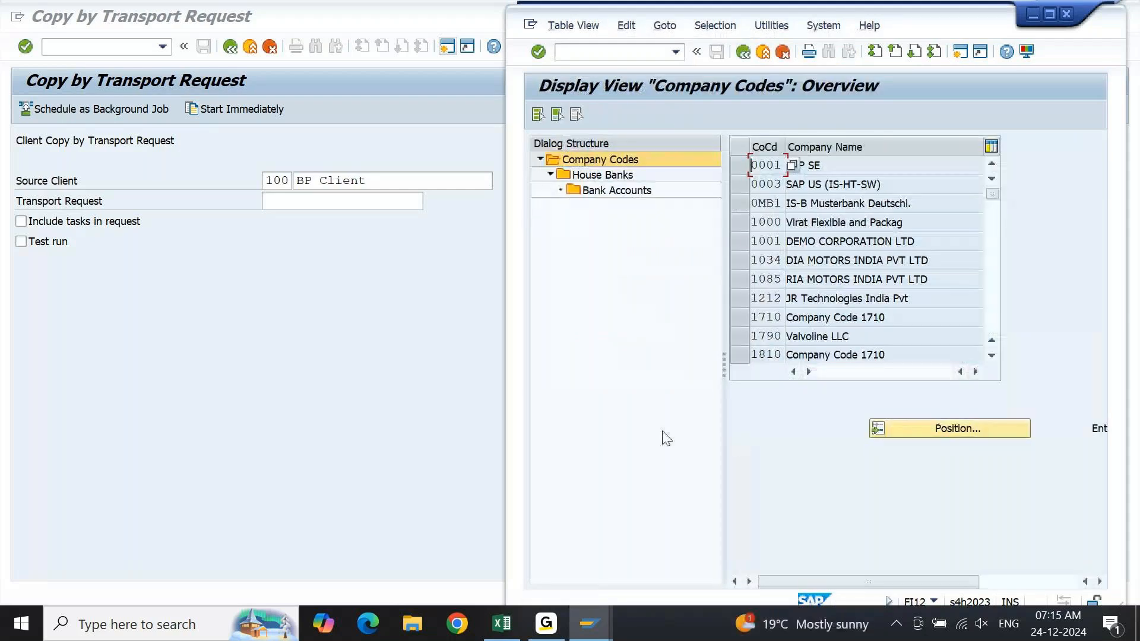
pyautogui.click(828, 223)
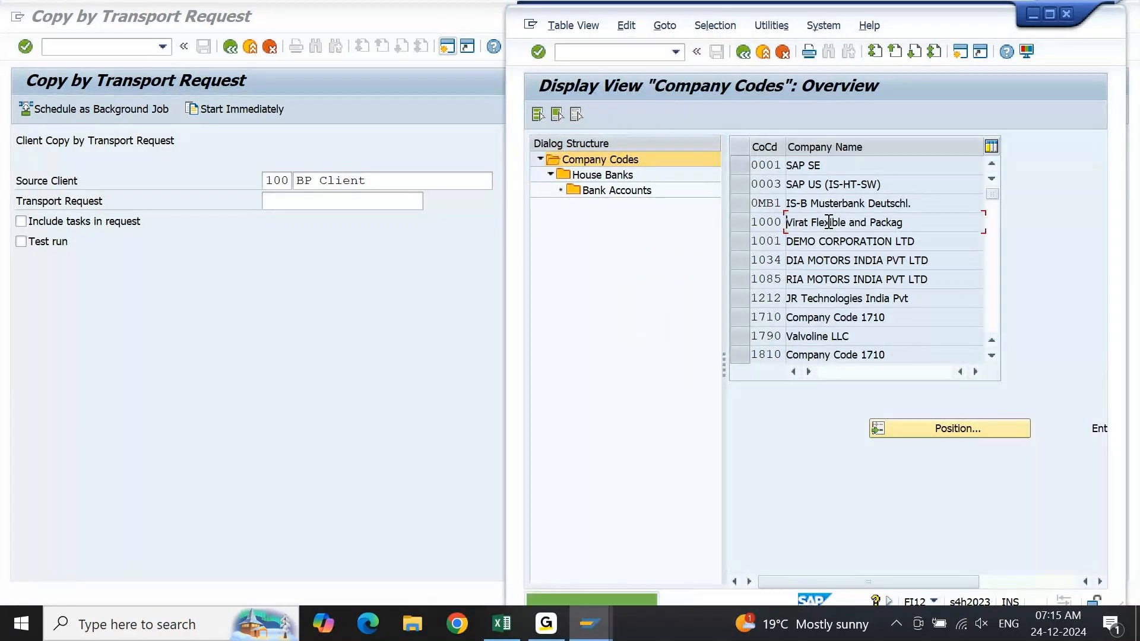
pyautogui.click(742, 222)
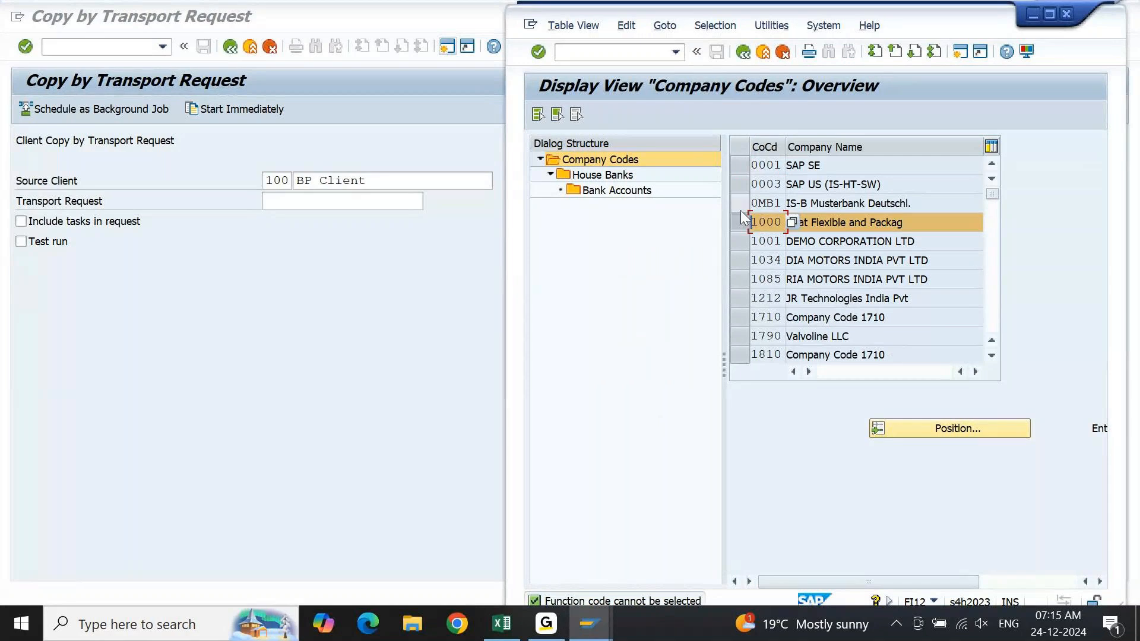
pyautogui.click(614, 175)
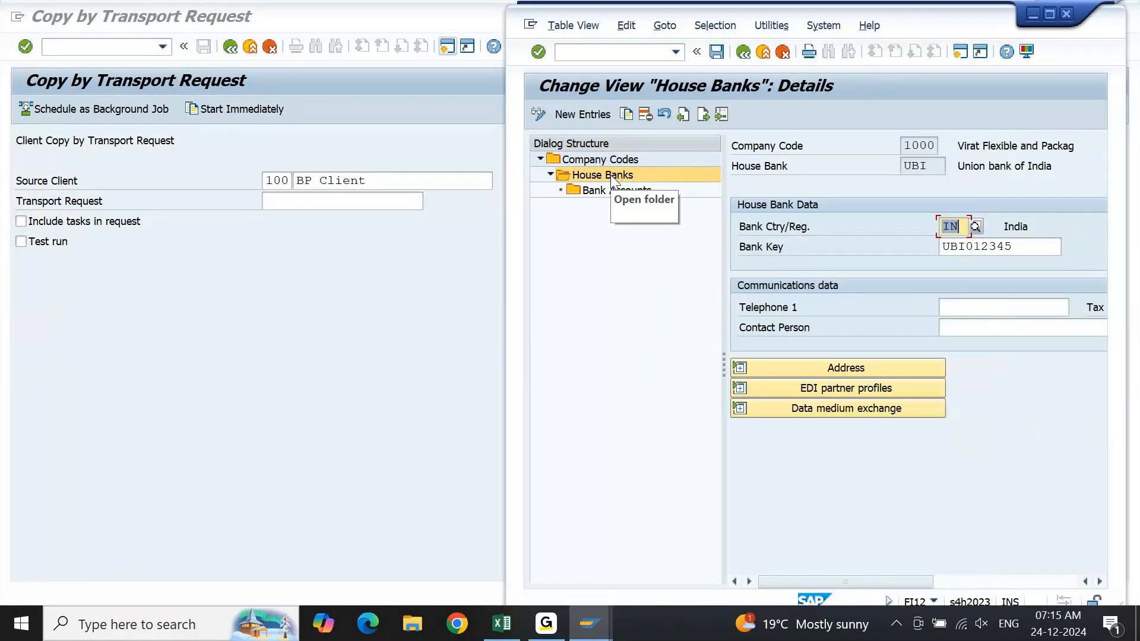
pyautogui.click(1013, 328)
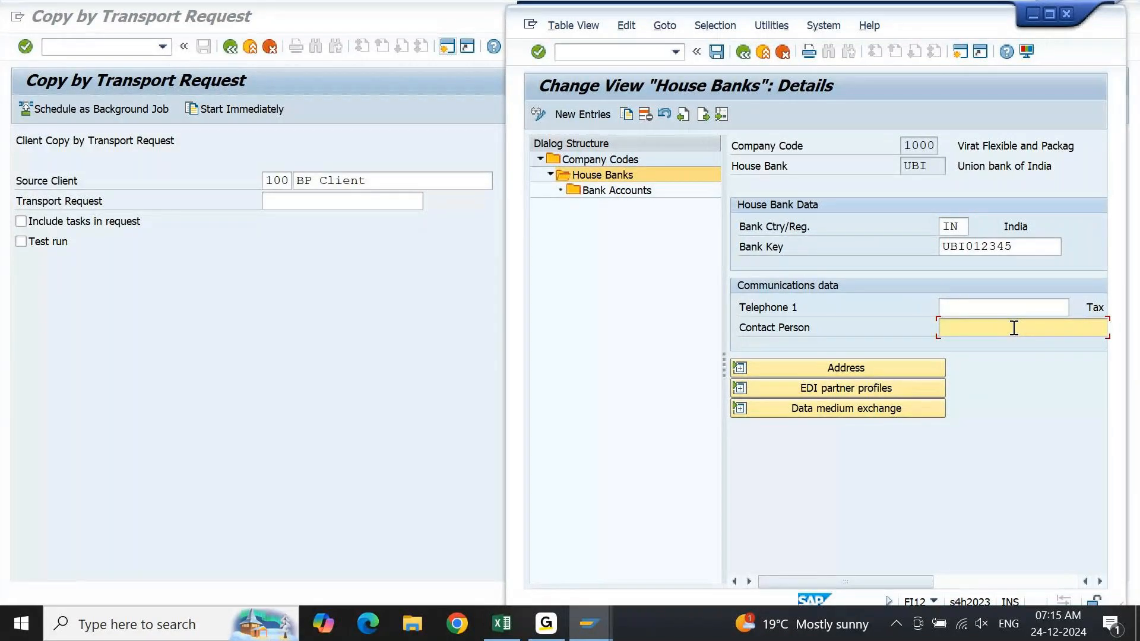
pyautogui.press('Tab')
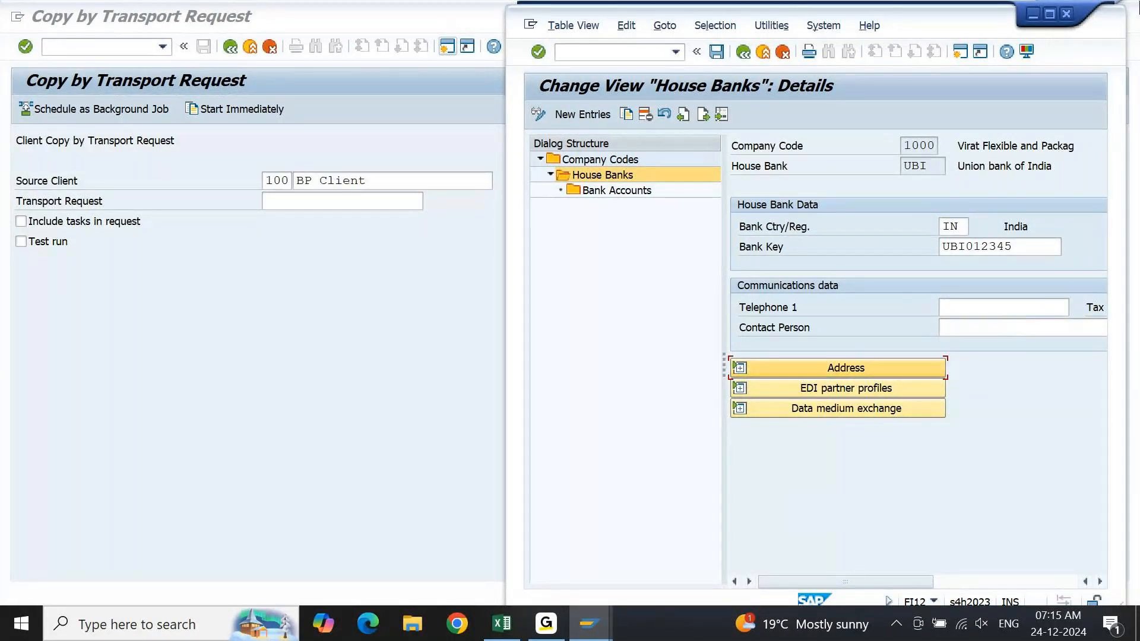
# Switch to the session with house bank SBI of company code KM10, clear its contact person and save the change.
pyautogui.click(593, 635)
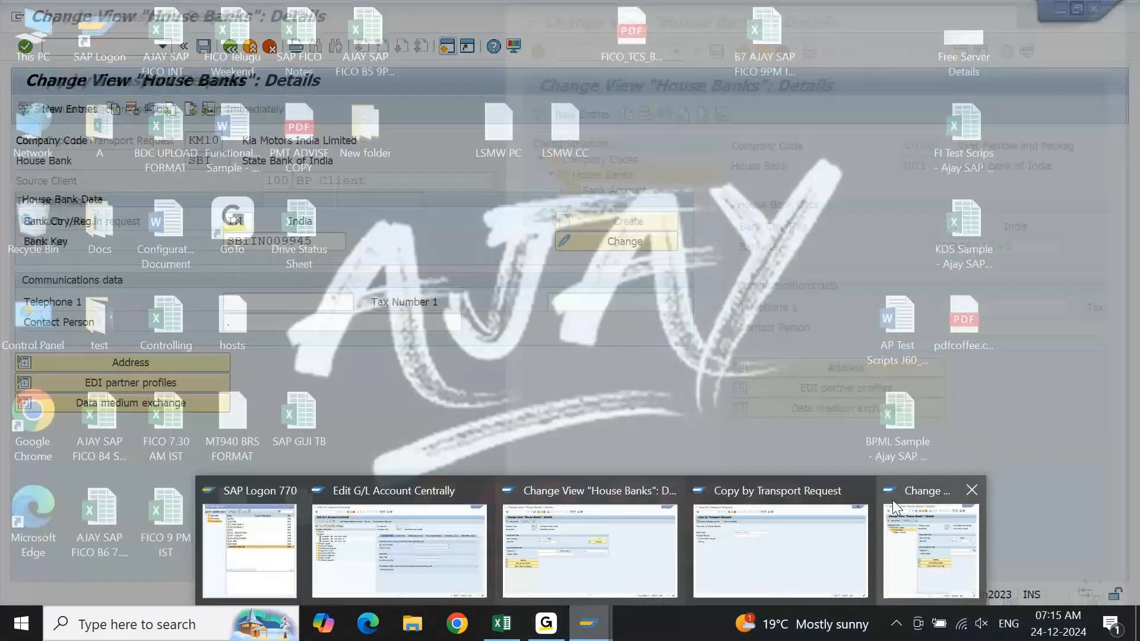
pyautogui.click(971, 490)
pyautogui.click(663, 526)
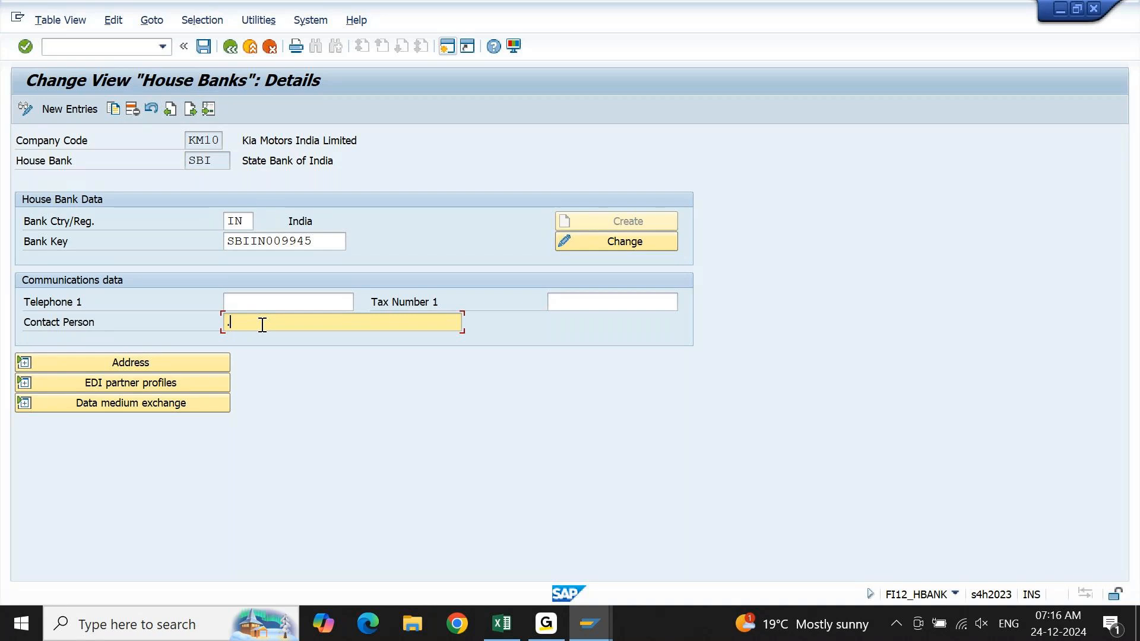
pyautogui.press('BackSpace')
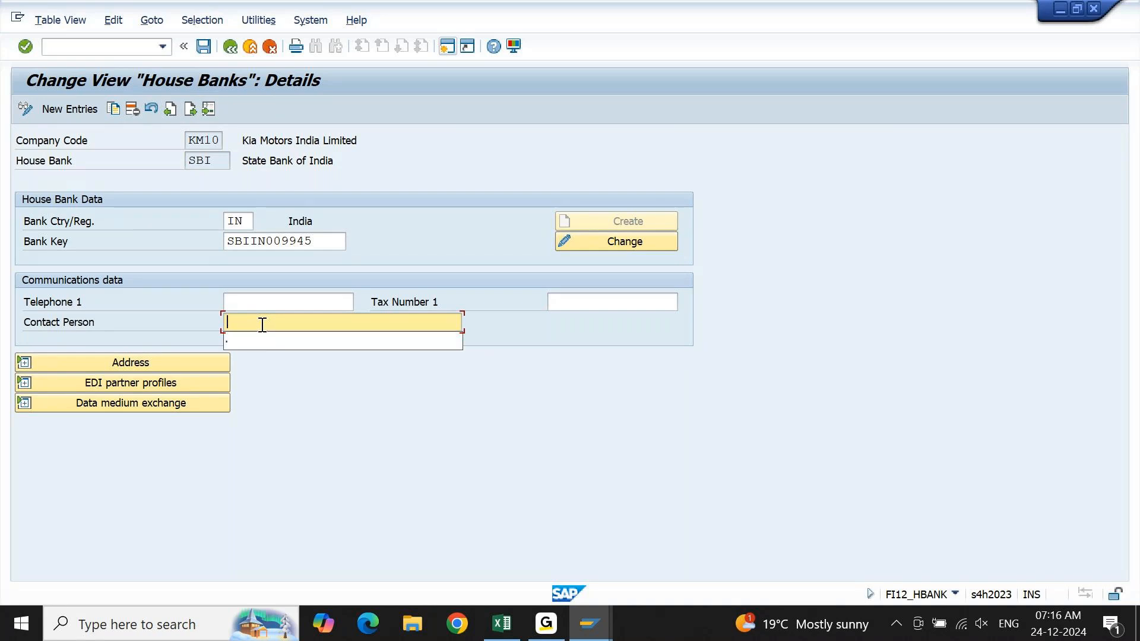
pyautogui.hotkey('ctrl', 's')
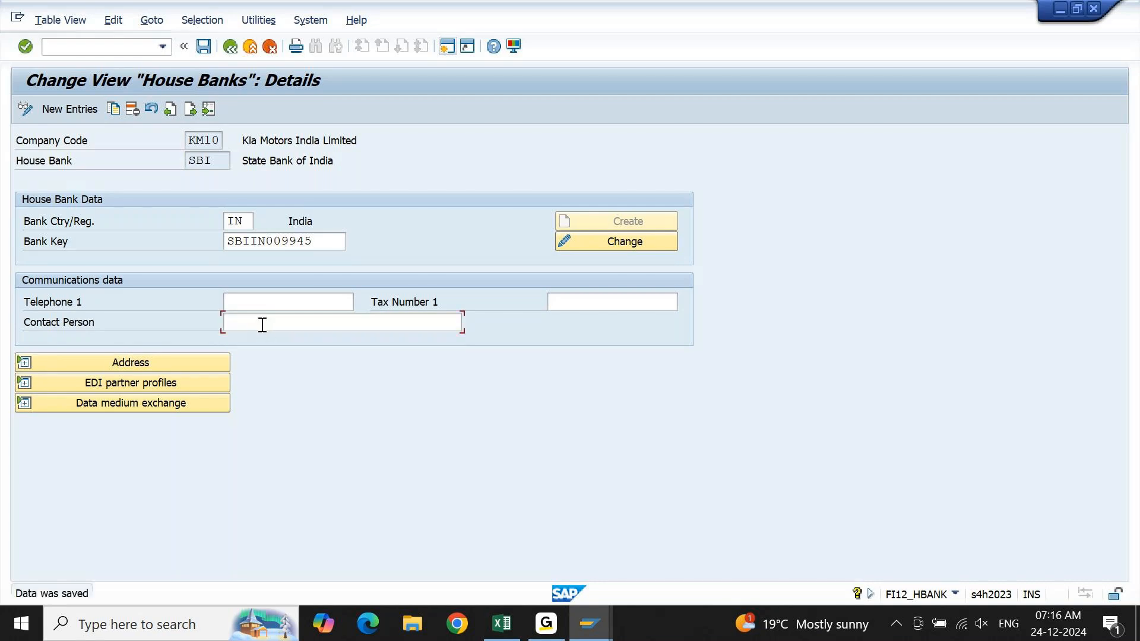
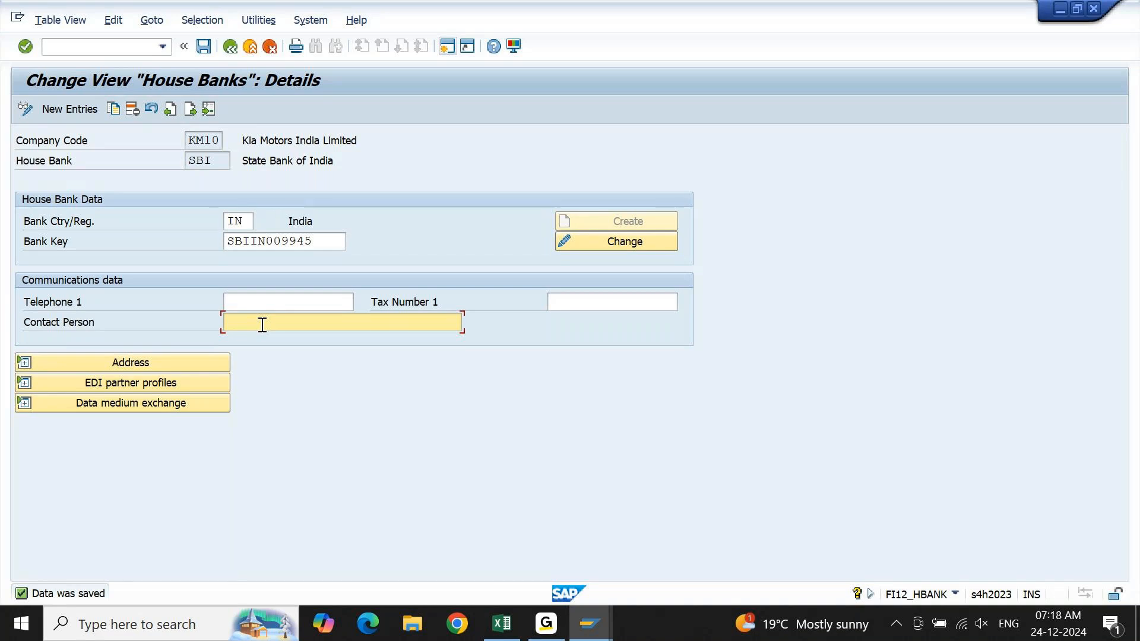
# Leave the house bank maintenance and the SCC1 client copy session, returning both sessions to SAP Easy Access.
pyautogui.press('F3')
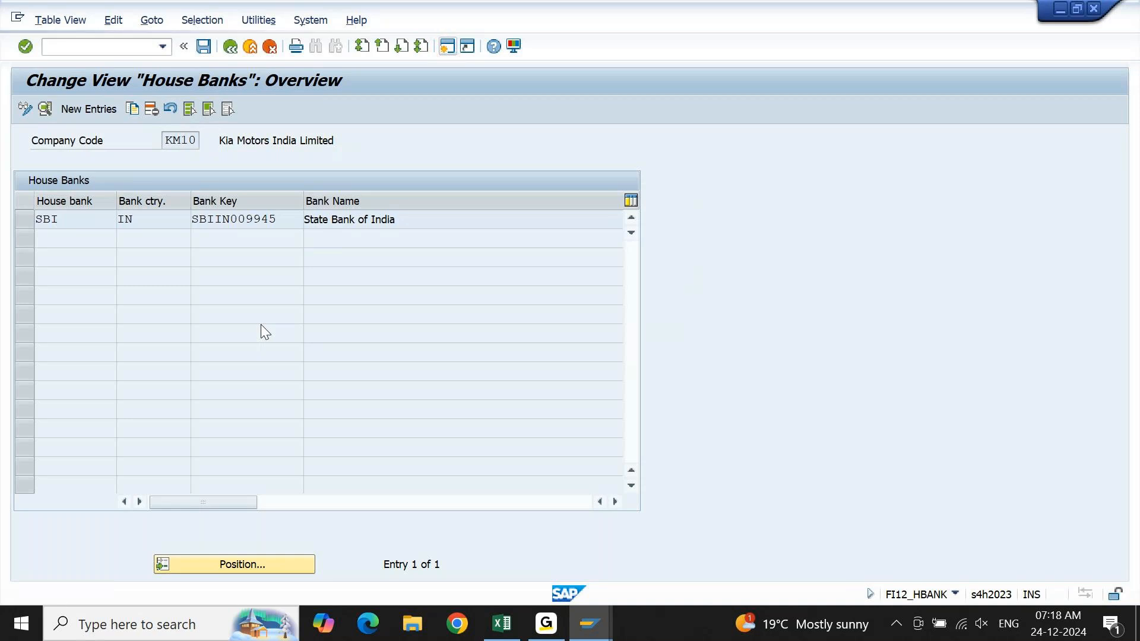
pyautogui.press('F3')
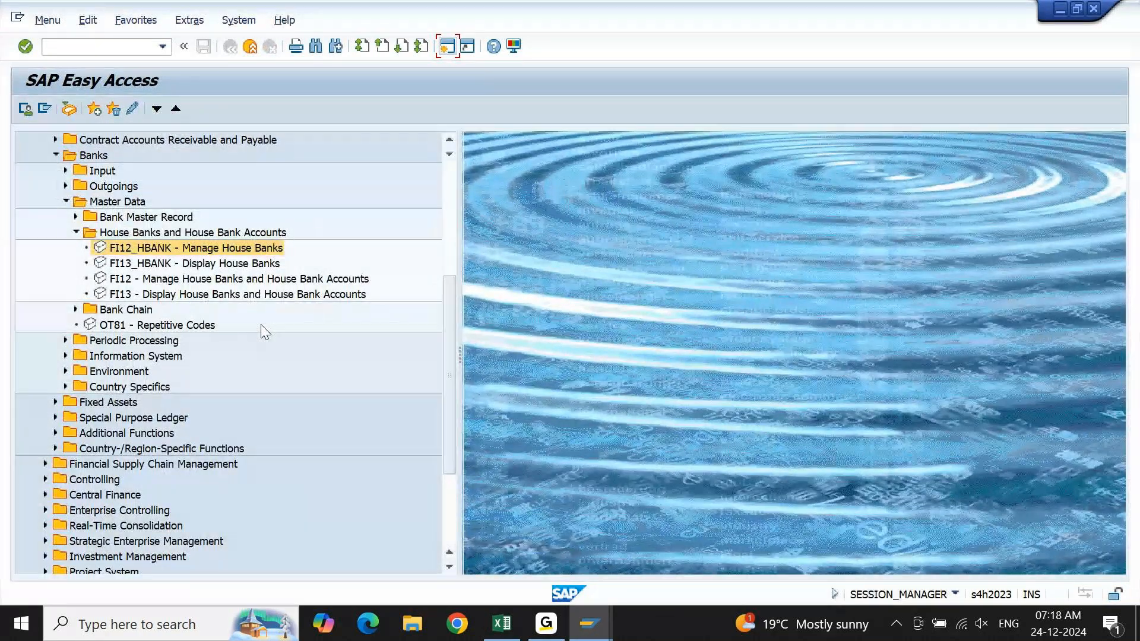
pyautogui.moveTo(589, 623)
pyautogui.click(837, 552)
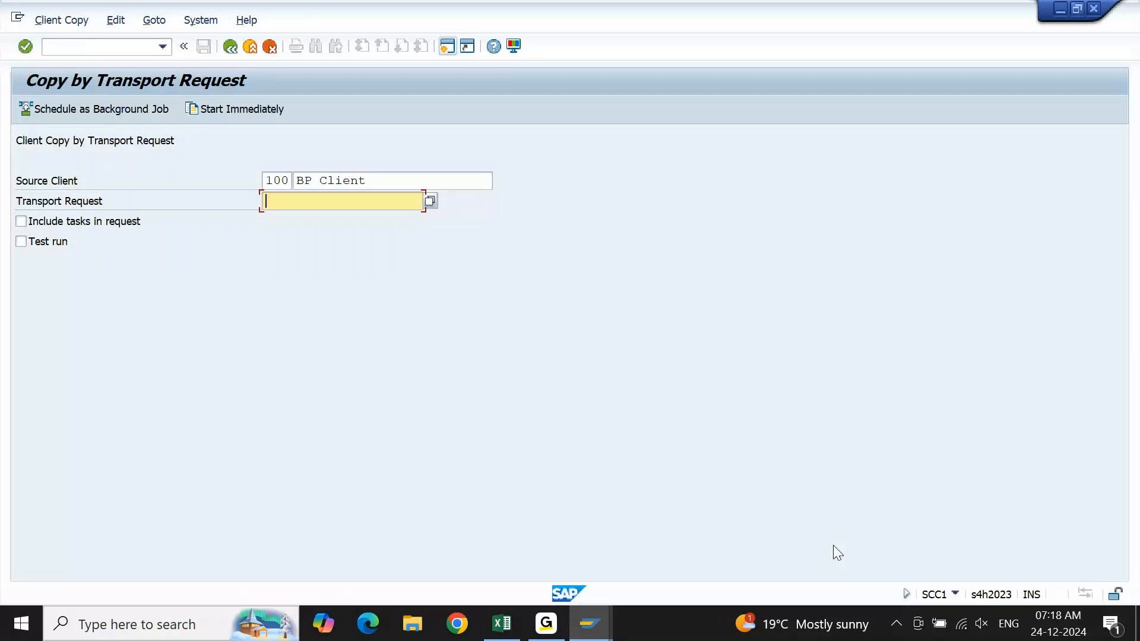
pyautogui.press('F3')
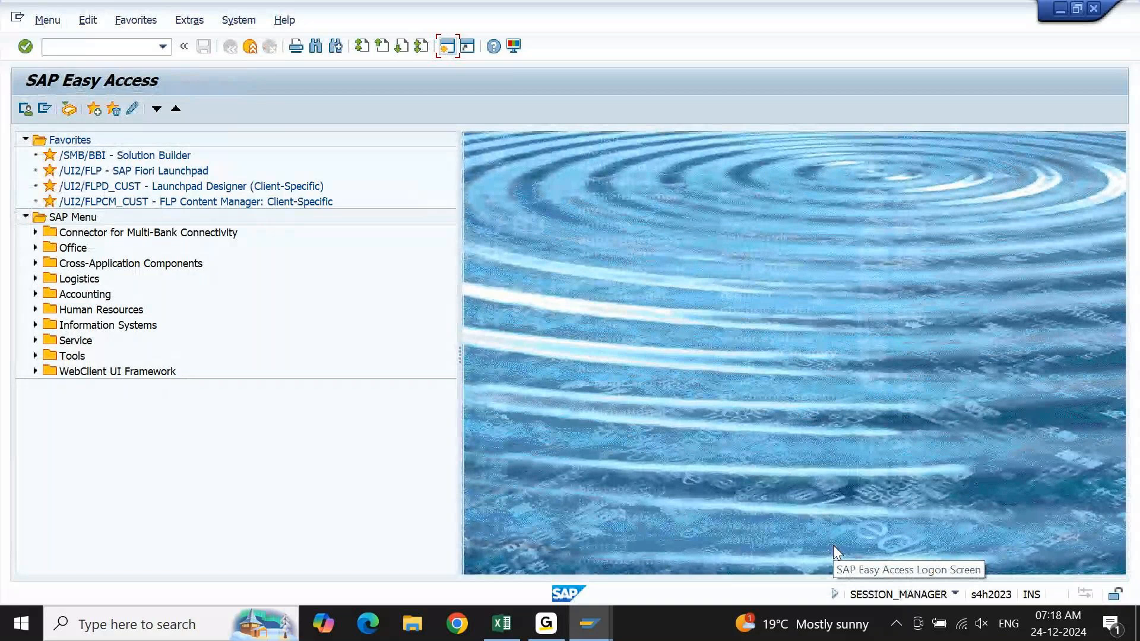
# Start transaction SE09 and display the modifiable customizing and workbench requests of the current user.
pyautogui.write('se')
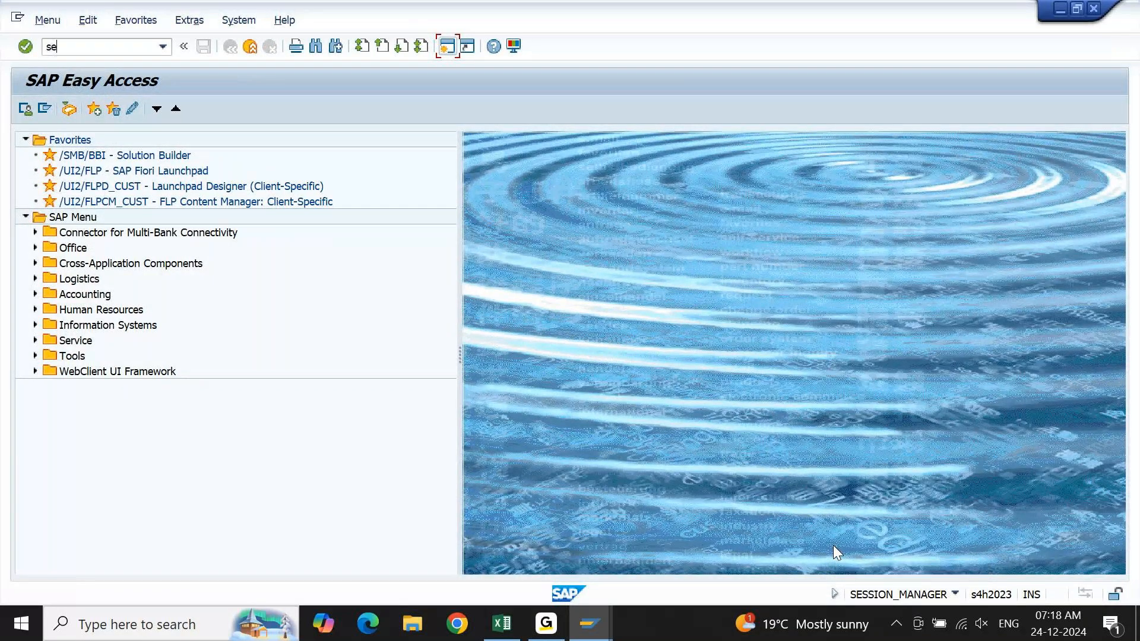
pyautogui.write('09')
pyautogui.press('Return')
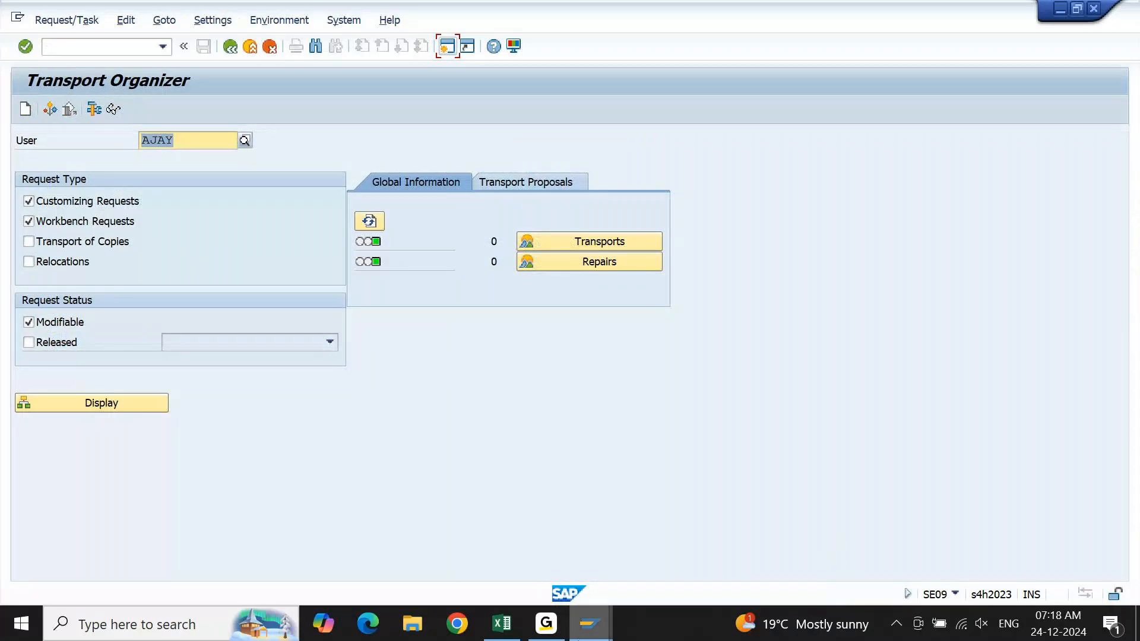
pyautogui.click(110, 408)
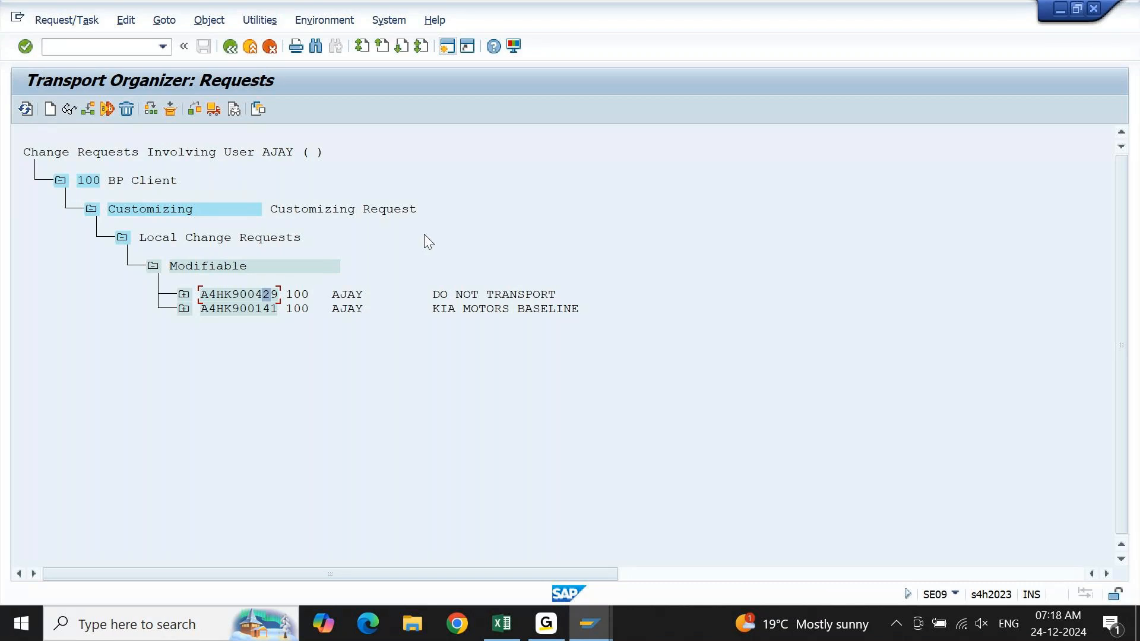
pyautogui.click(326, 295)
# Switch to the other SAP Easy Access session and reduce its window so it sits beside the Transport Organizer.
pyautogui.click(590, 623)
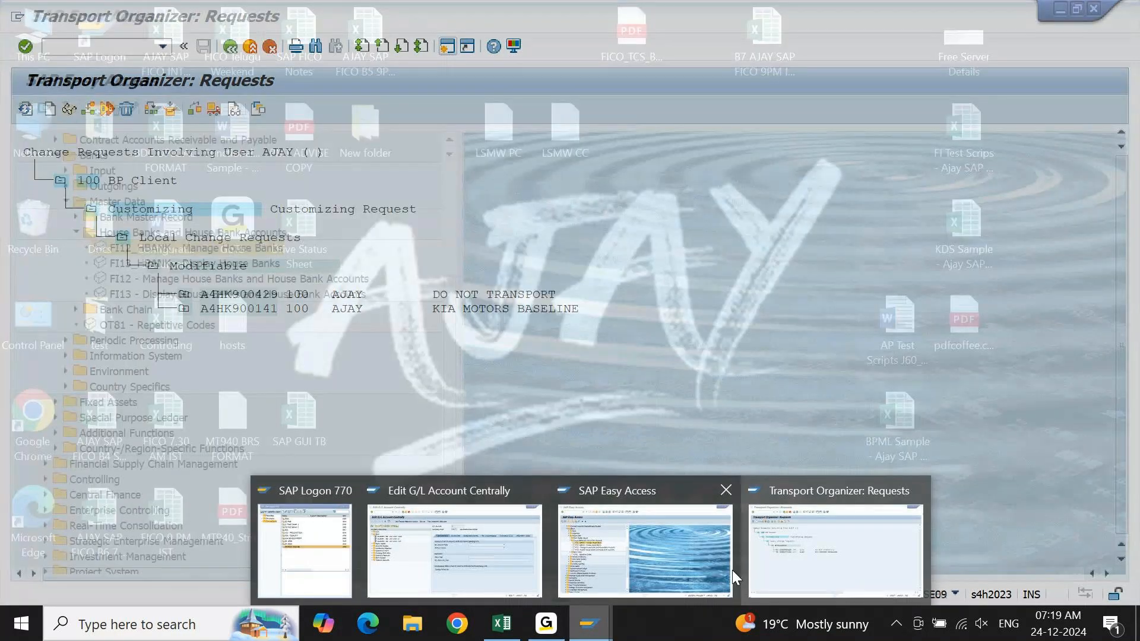
pyautogui.click(718, 571)
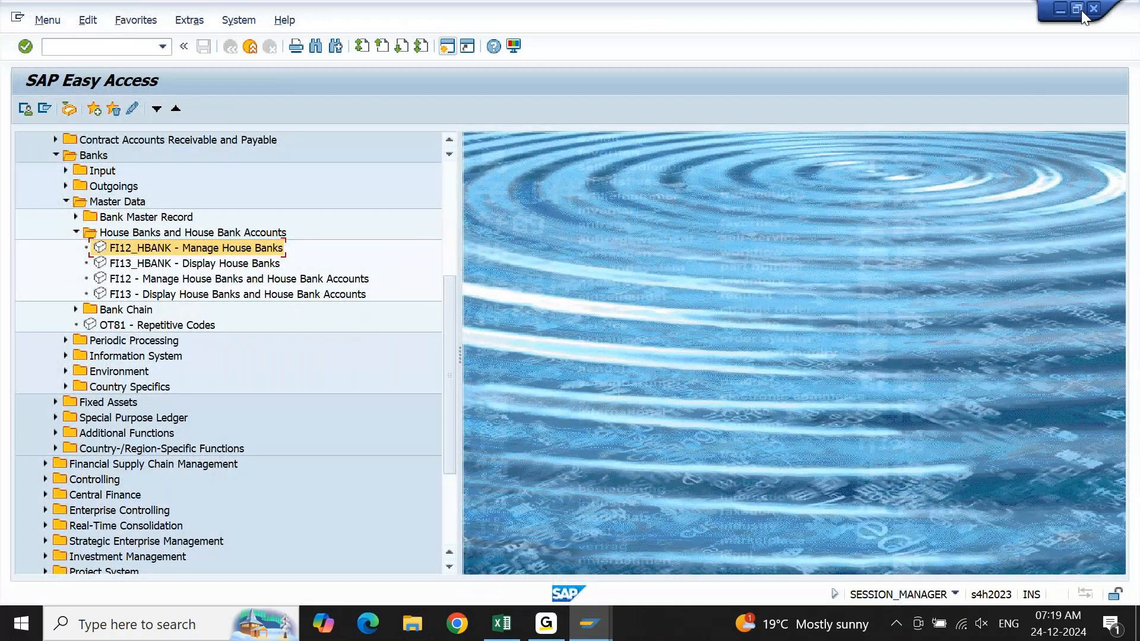
pyautogui.click(1077, 9)
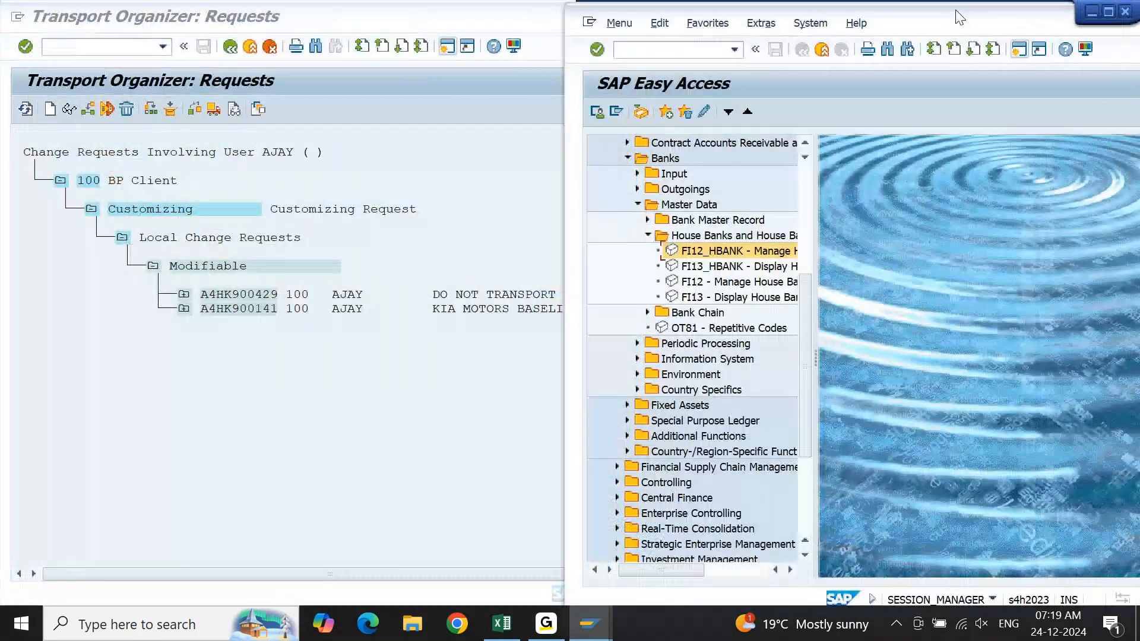
# Open house bank SBI of company code KM10 in FI12_HBANK, enter "." as the contact person and save.
pyautogui.doubleClick(724, 255)
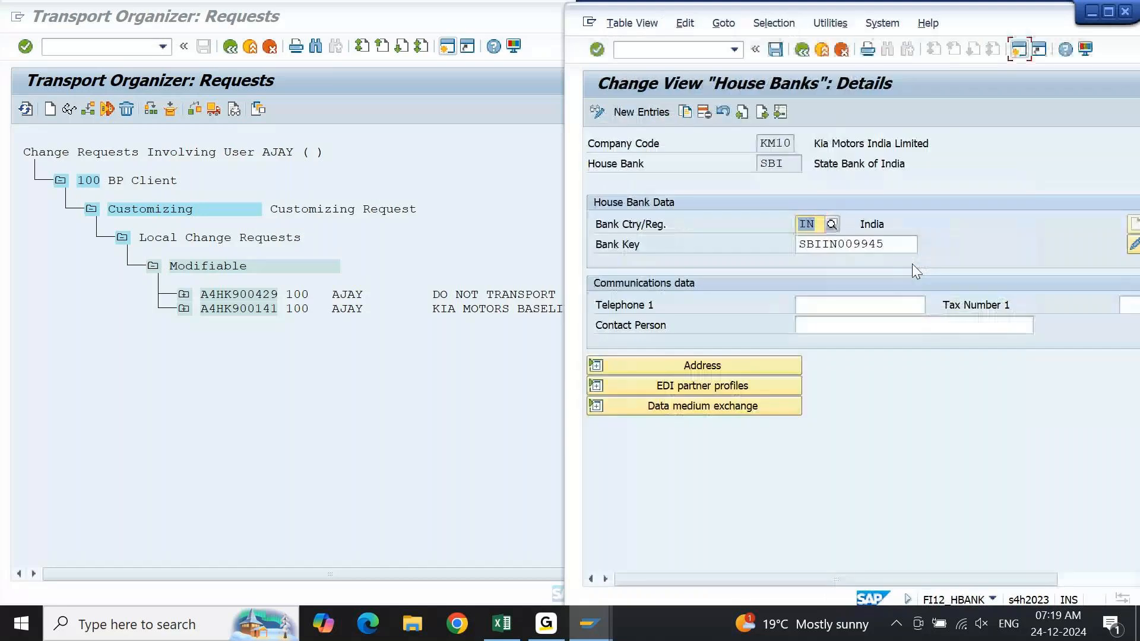
pyautogui.click(943, 321)
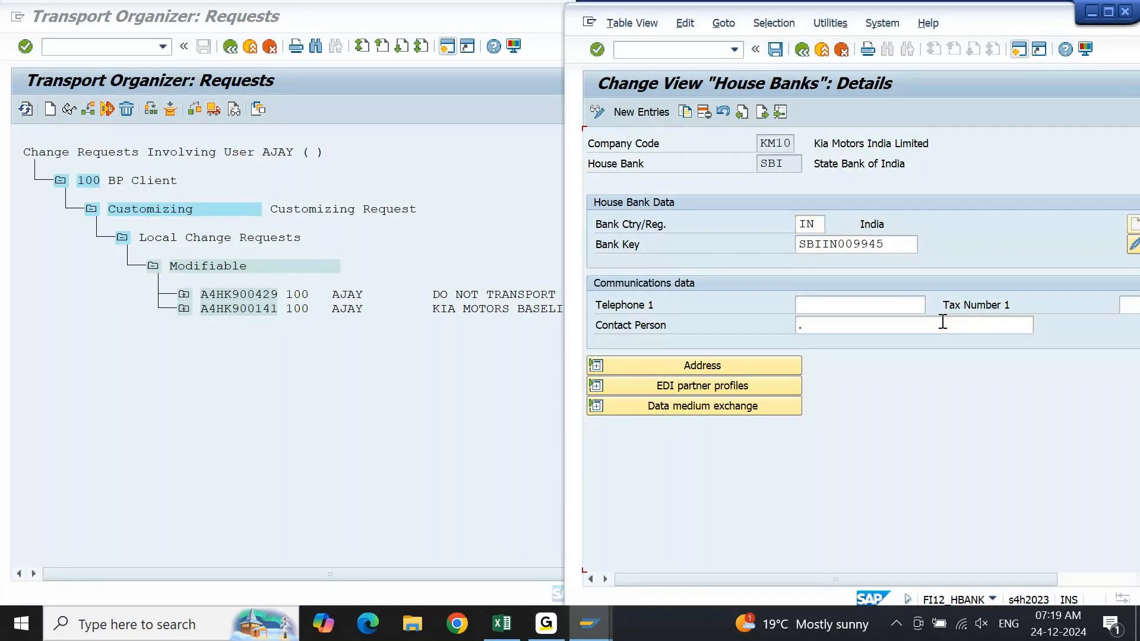
pyautogui.press('Return')
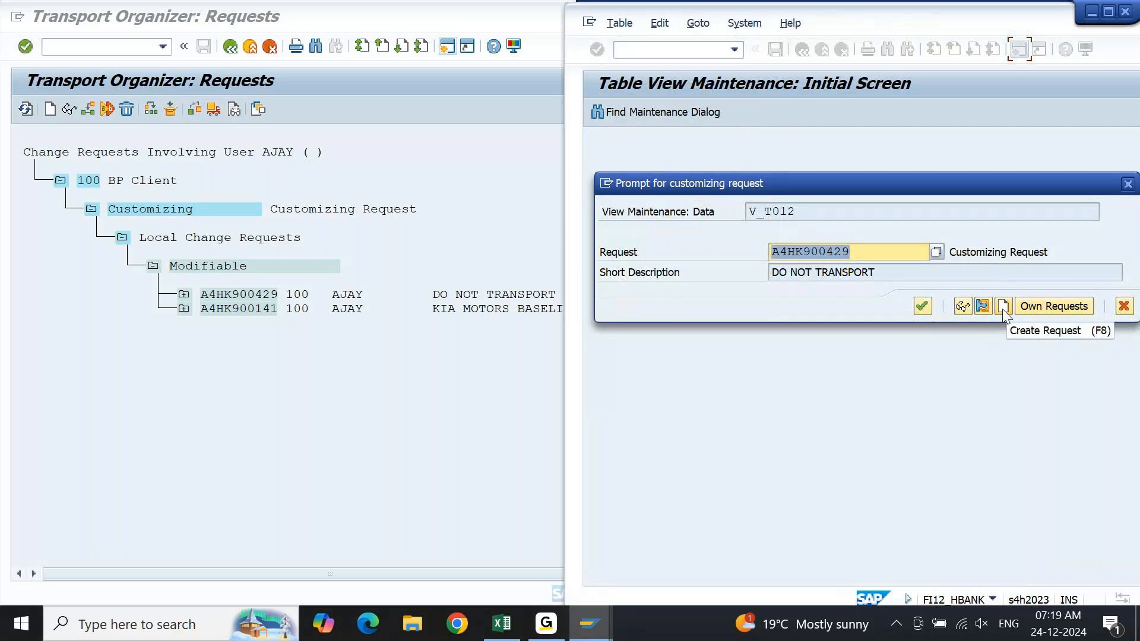
# Create a new customizing request with the short description TEST for the house bank change.
pyautogui.click(1001, 307)
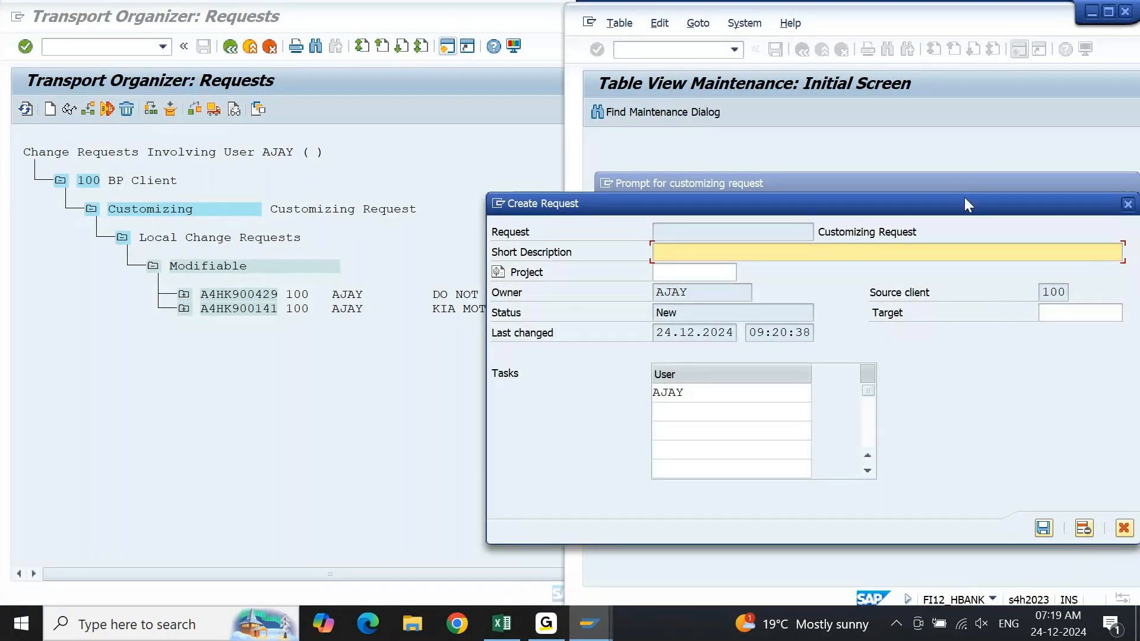
pyautogui.moveTo(963, 197); pyautogui.dragTo(934, 95)
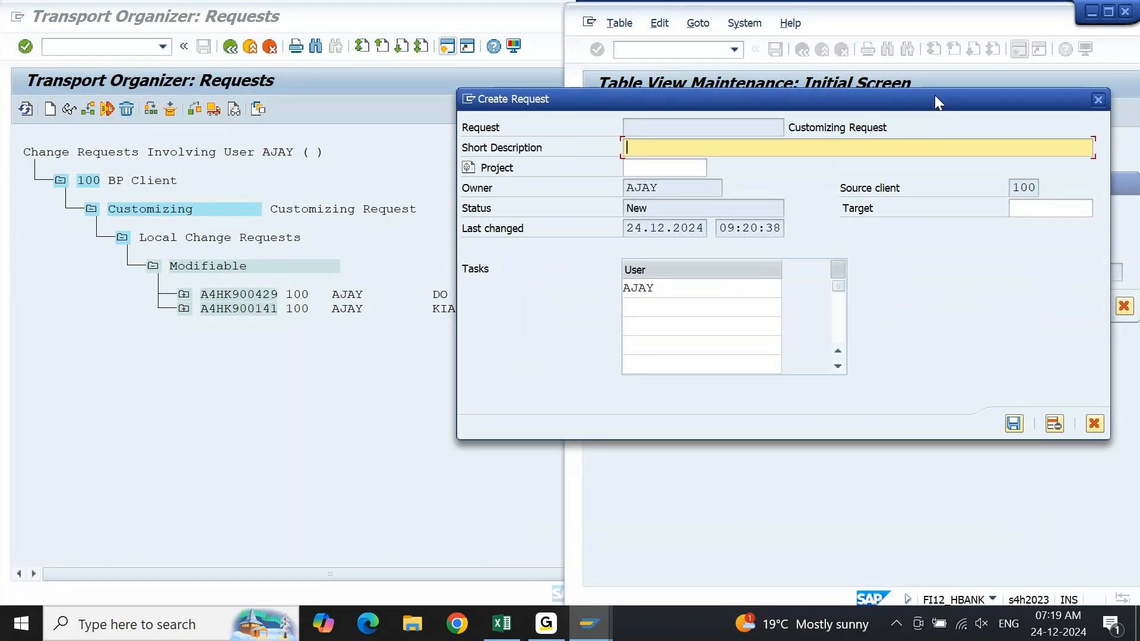
pyautogui.write('TEST')
pyautogui.press('Return')
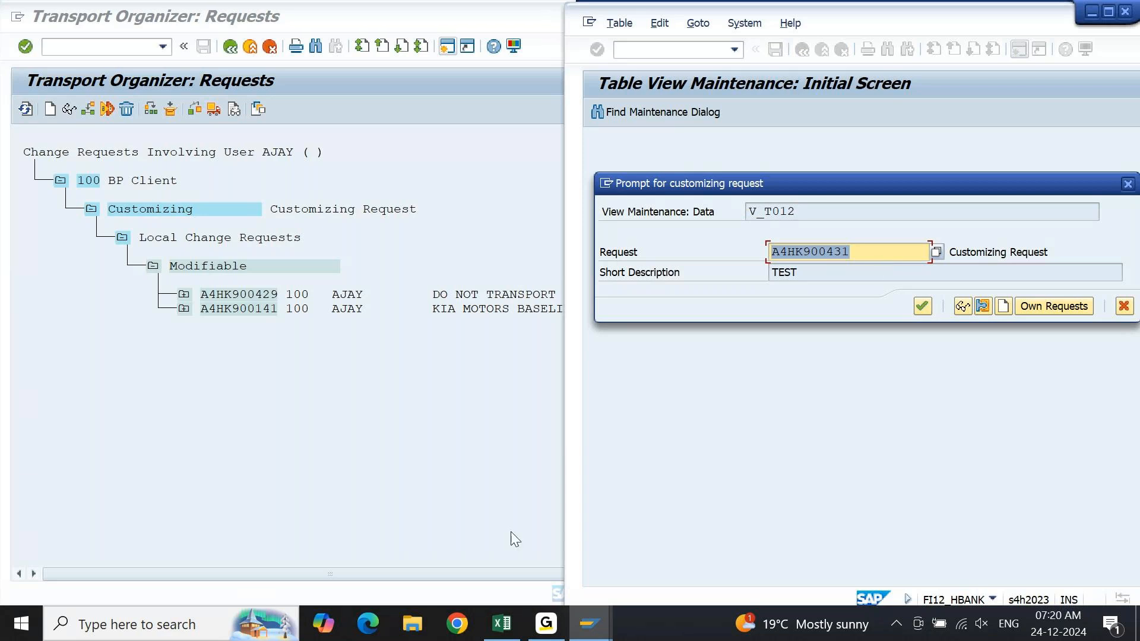
# Switch to the Excel workbook and enter the label "TR:" in cell A3985.
pyautogui.click(506, 620)
pyautogui.press('Left')
pyautogui.press('Left')
pyautogui.press('Down')
pyautogui.press('Down')
pyautogui.press('Down')
pyautogui.press('Down')
pyautogui.press('Down')
pyautogui.press('Down')
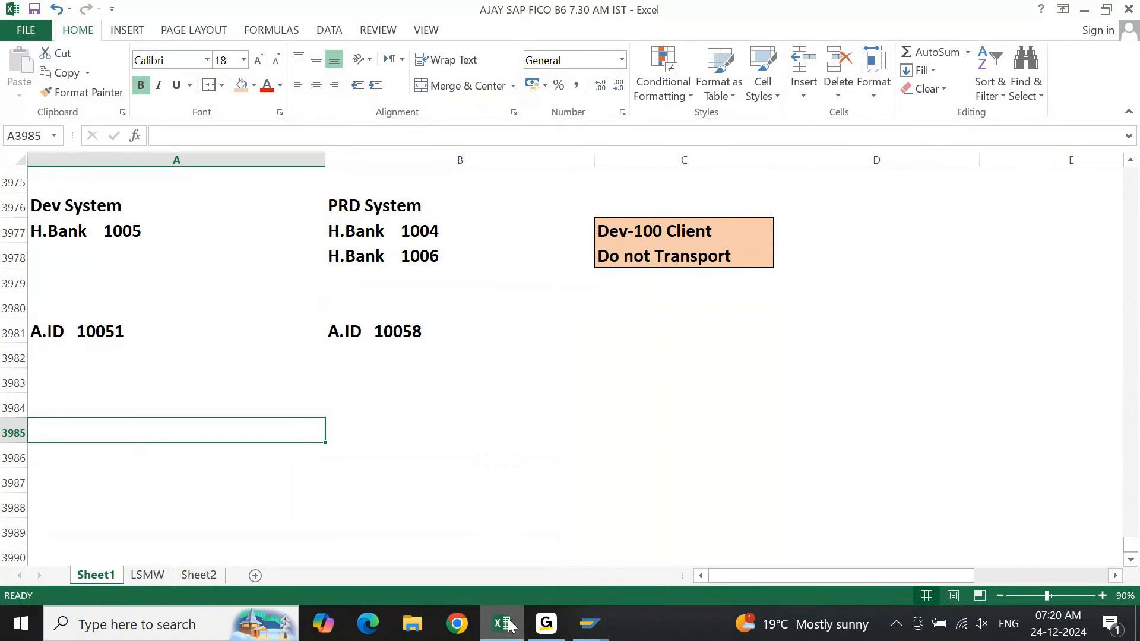
pyautogui.write('TR:')
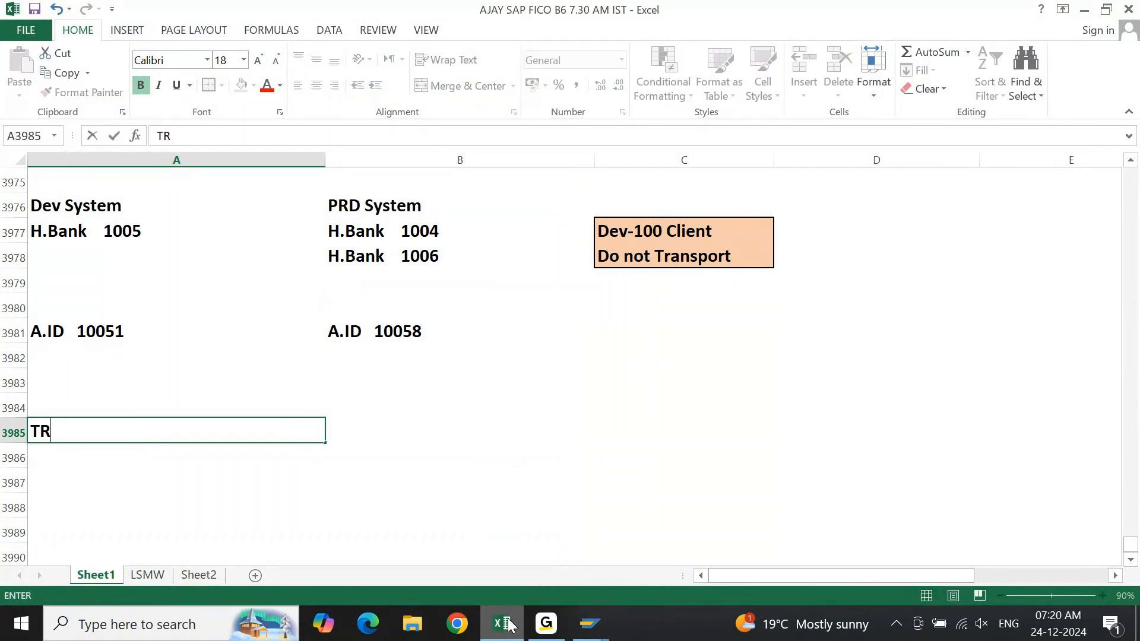
pyautogui.press('Return')
pyautogui.press('Up')
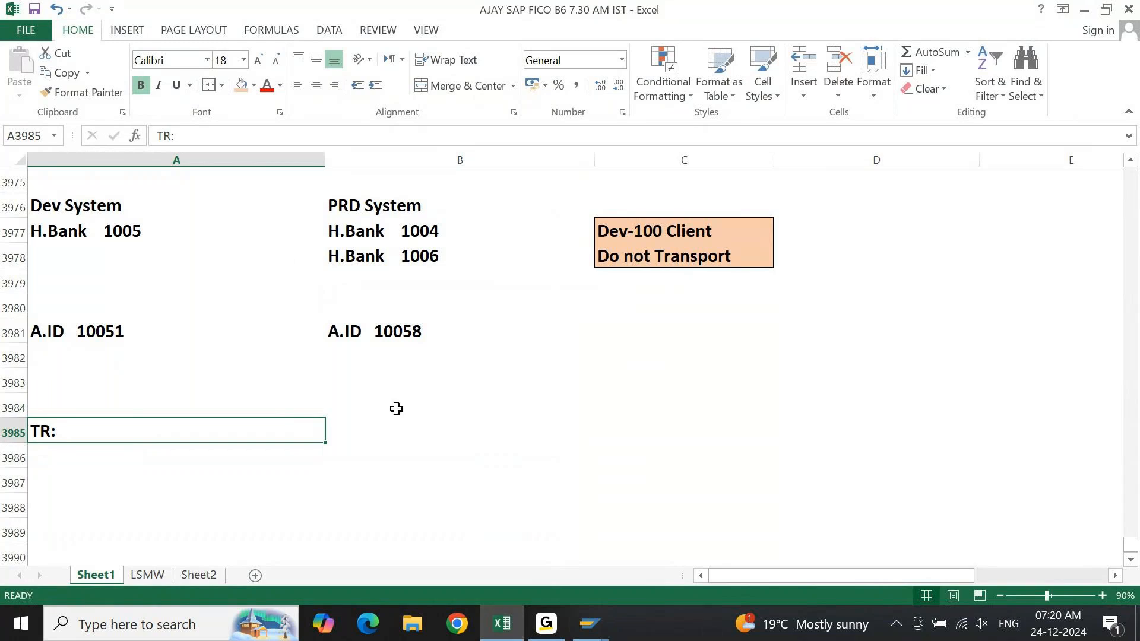
# Fill cell A3985 with light orange and complete its text as "TR: Transport Request".
pyautogui.click(254, 87)
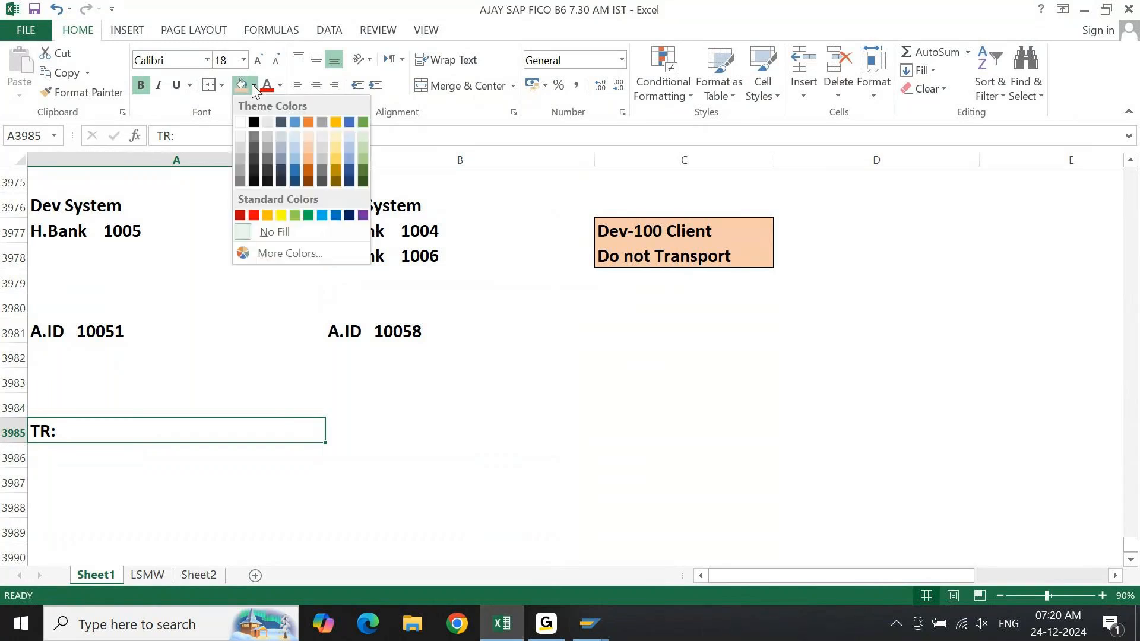
pyautogui.click(241, 87)
pyautogui.press('F2')
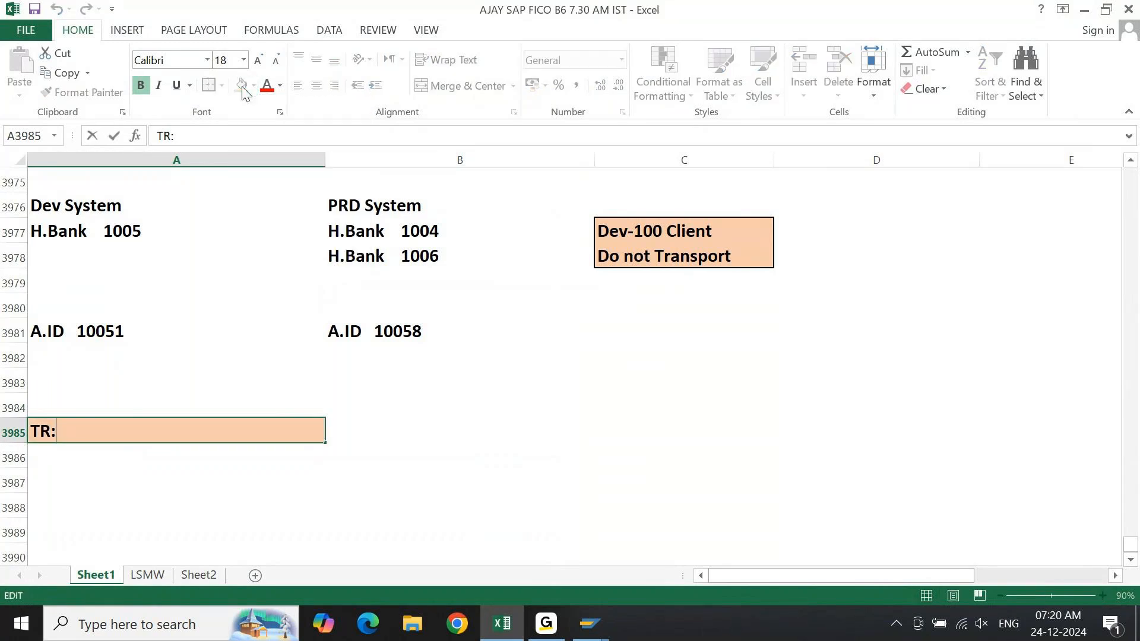
pyautogui.write('Transpor')
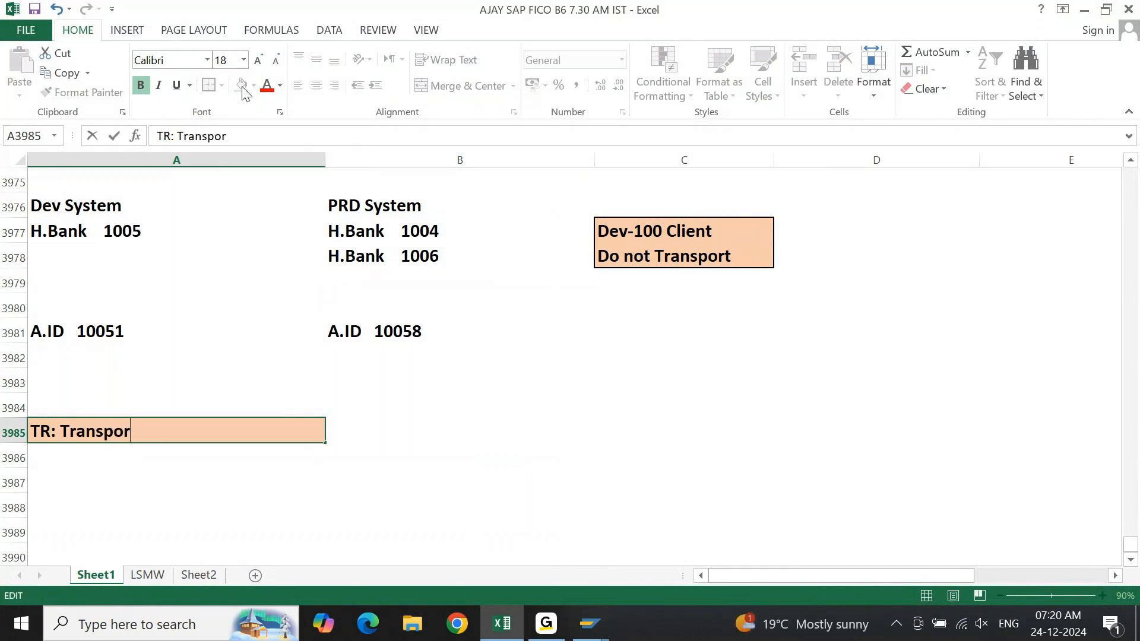
pyautogui.write('t Request')
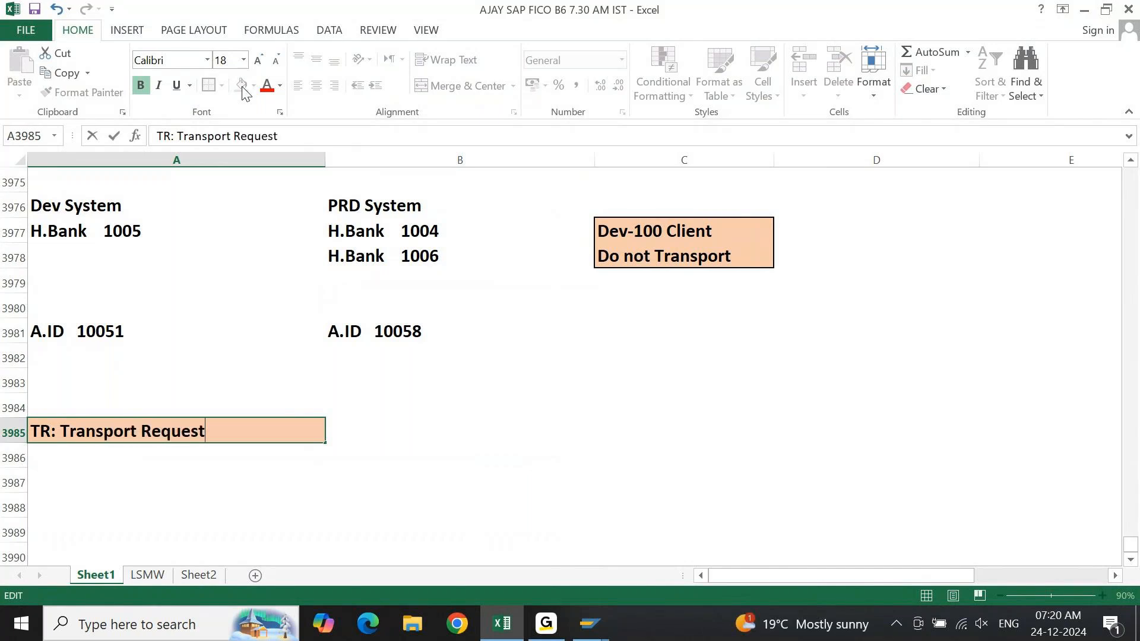
pyautogui.press('Return')
# Enter "1. Customization Request" in cell A3986 below the transport request heading.
pyautogui.press('Down')
pyautogui.press('Down')
pyautogui.press('Down')
pyautogui.press('Down')
pyautogui.press('Down')
pyautogui.press('Down')
pyautogui.press('Down')
pyautogui.press('Down')
pyautogui.press('Down')
pyautogui.press('Down')
pyautogui.press('Down')
pyautogui.press('Down')
pyautogui.press('Down')
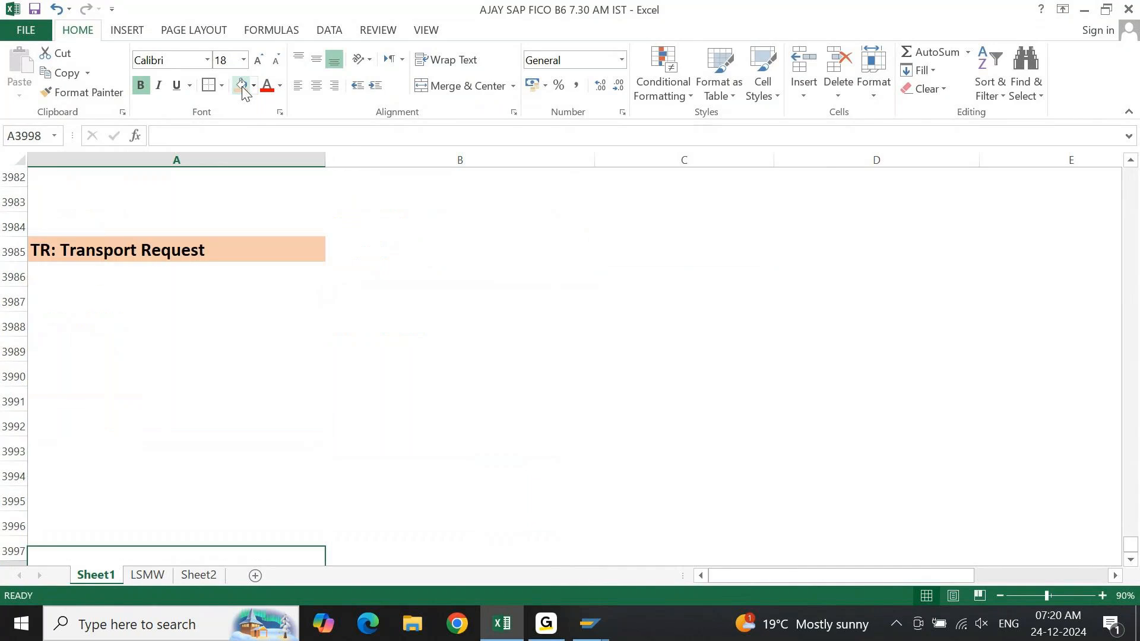
pyautogui.hotkey('ctrl', 'Up')
pyautogui.press('Down')
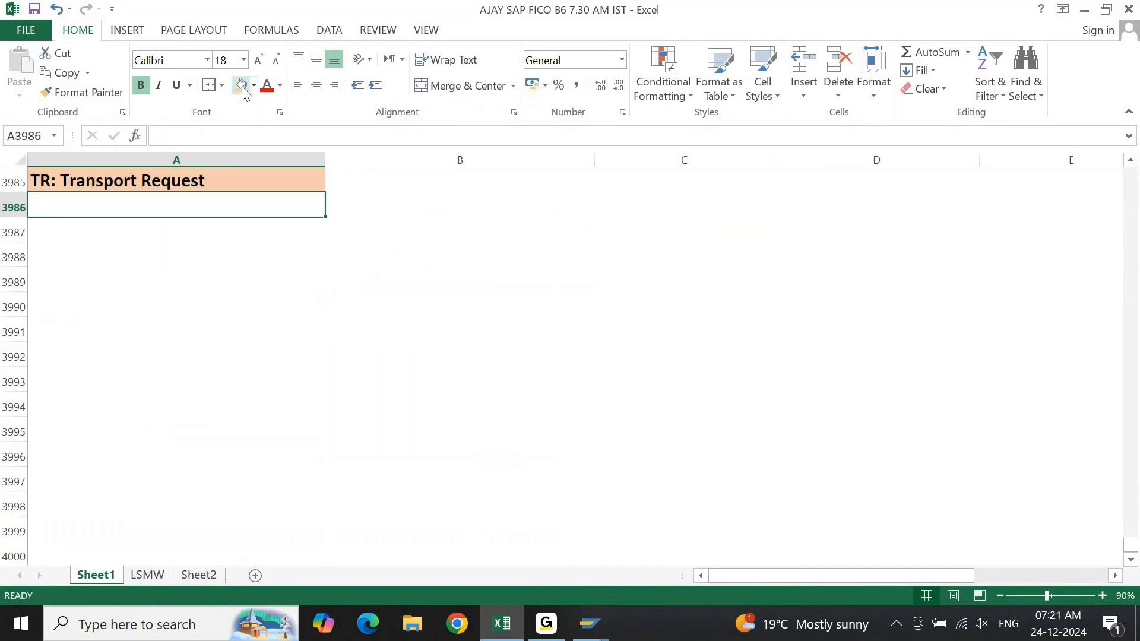
pyautogui.write('1. CUstm')
pyautogui.press('BackSpace')
pyautogui.write('omization')
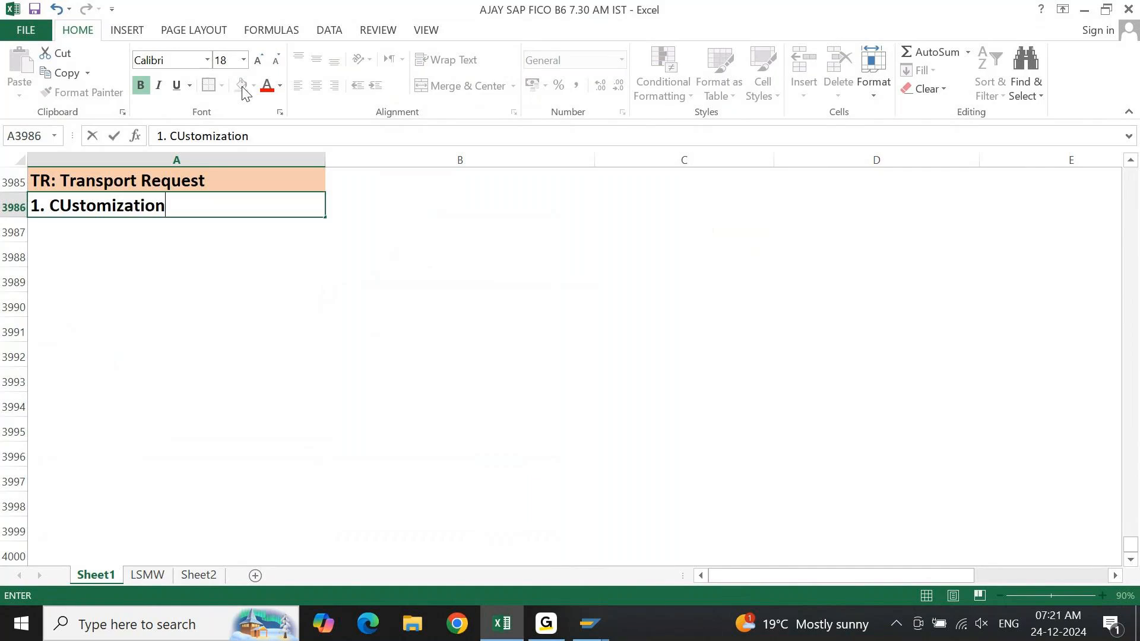
pyautogui.write(' Rq')
pyautogui.press('BackSpace')
pyautogui.write('e')
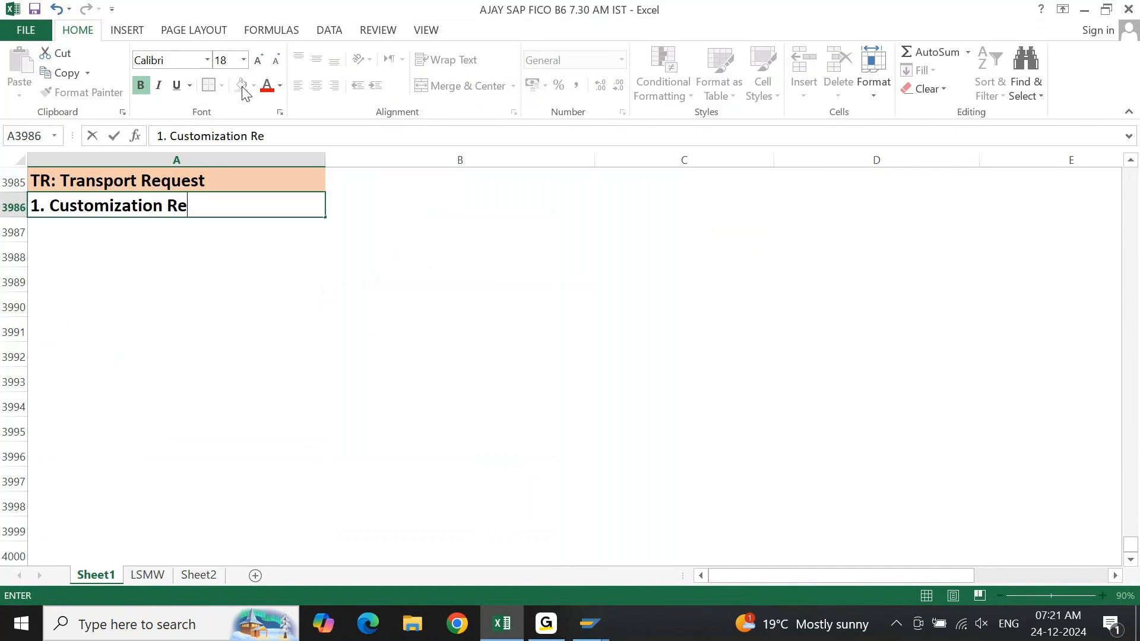
pyautogui.write('quest')
pyautogui.press('Return')
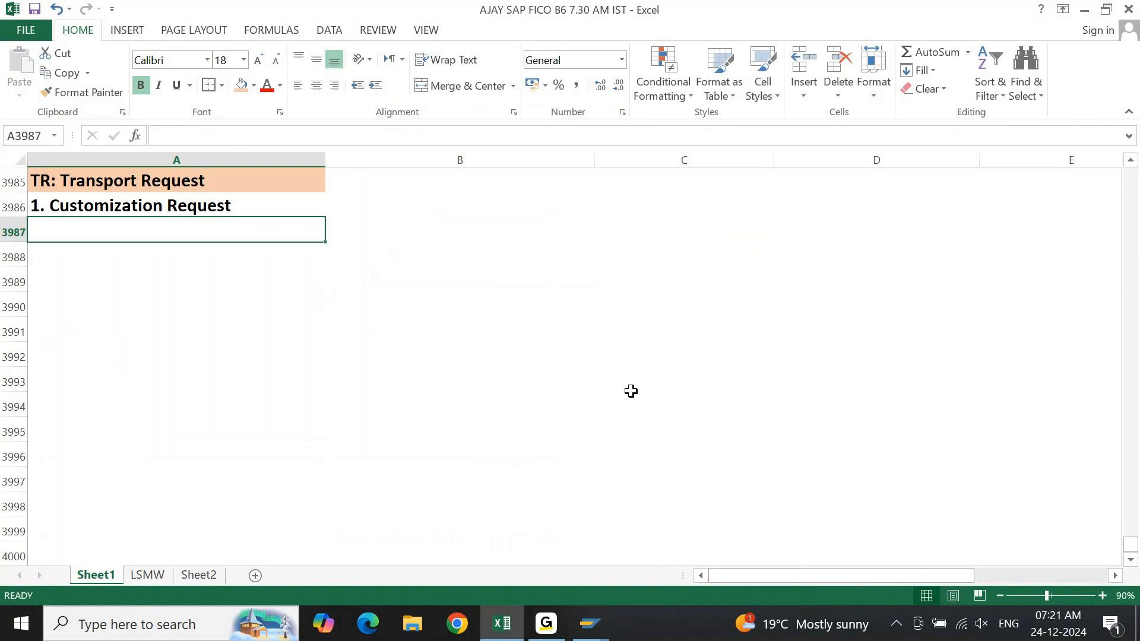
# Switch to the house bank session in SAP and copy the text "Customizing Request" from the request prompt.
pyautogui.moveTo(592, 637)
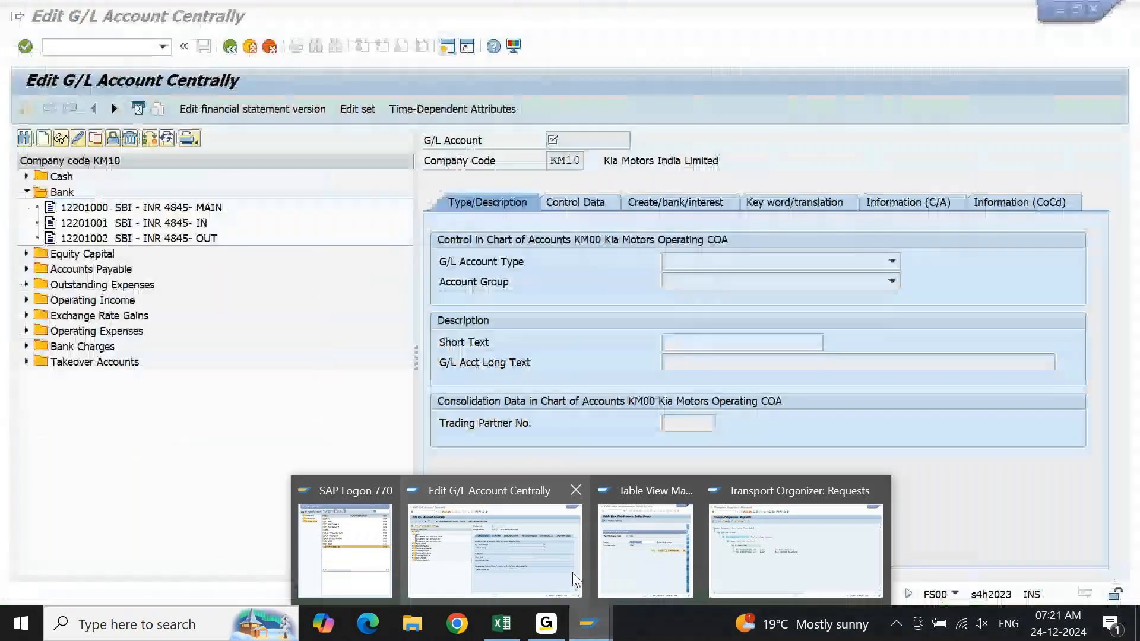
pyautogui.moveTo(756, 562)
pyautogui.click(686, 573)
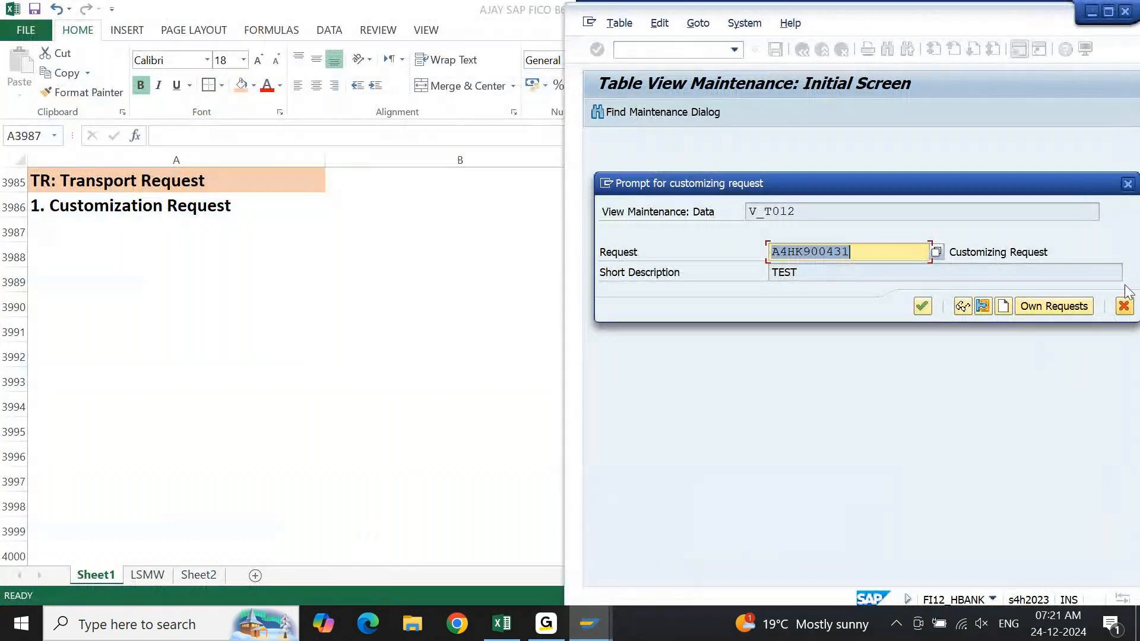
pyautogui.moveTo(1059, 253); pyautogui.dragTo(948, 261)
pyautogui.hotkey('ctrl', 'c')
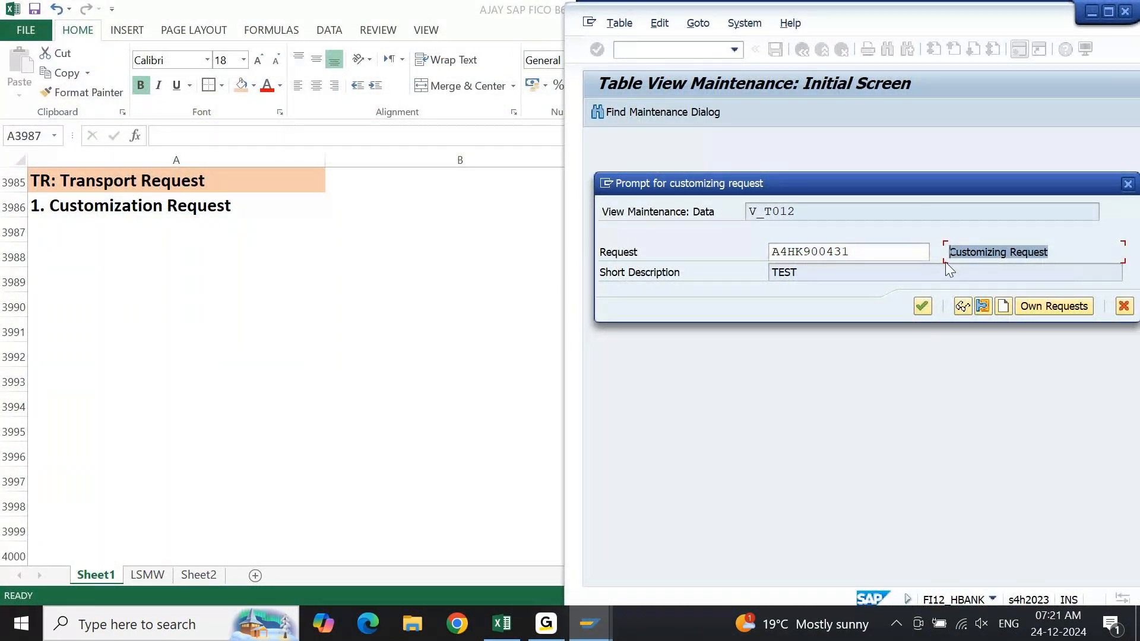
pyautogui.click(948, 261)
# Back in Excel, replace "Customization Request" in cell A3986 with the copied text to read "1. Customizing Request".
pyautogui.click(506, 623)
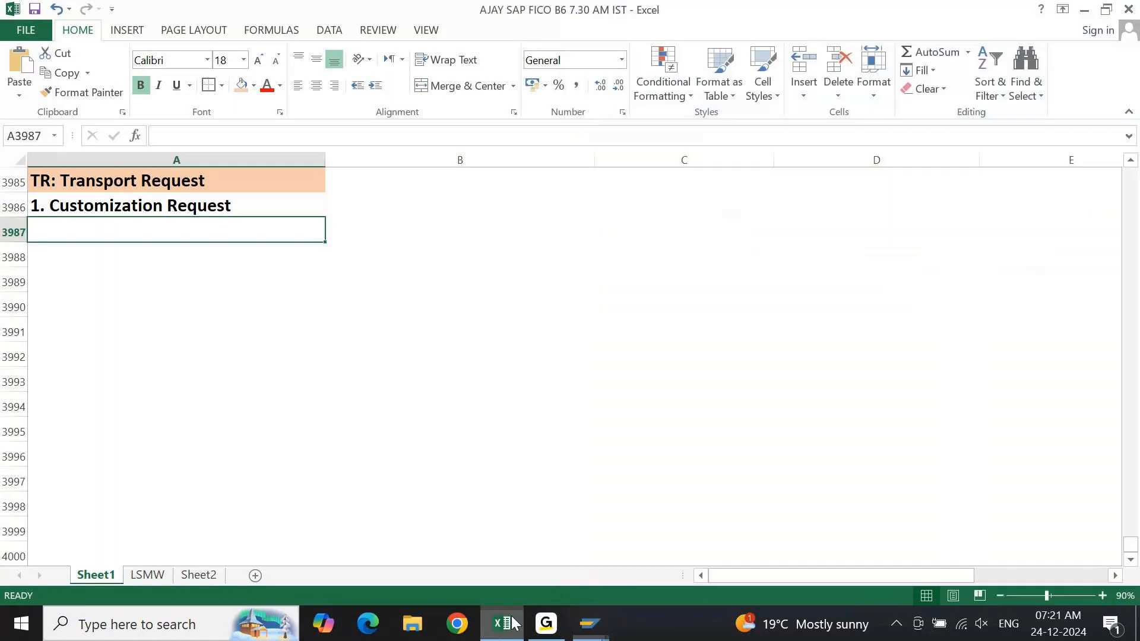
pyautogui.press('Up')
pyautogui.press('F2')
pyautogui.hotkey('ctrl', 'shift', 'Left')
pyautogui.hotkey('ctrl', 'shift', 'Left')
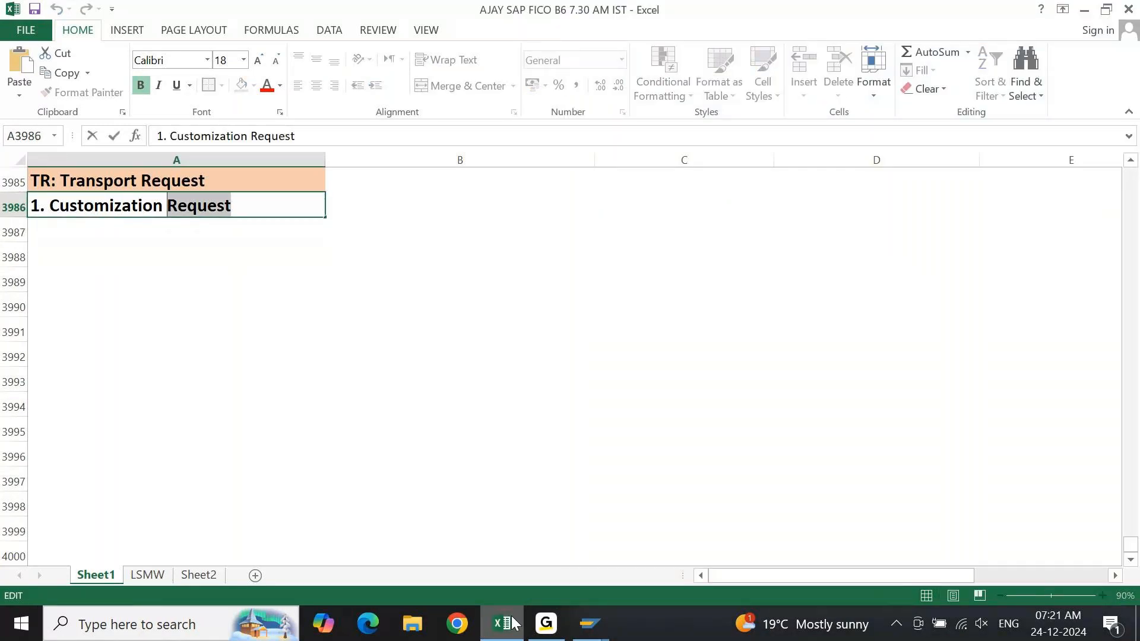
pyautogui.hotkey('ctrl', 'v')
pyautogui.press('Return')
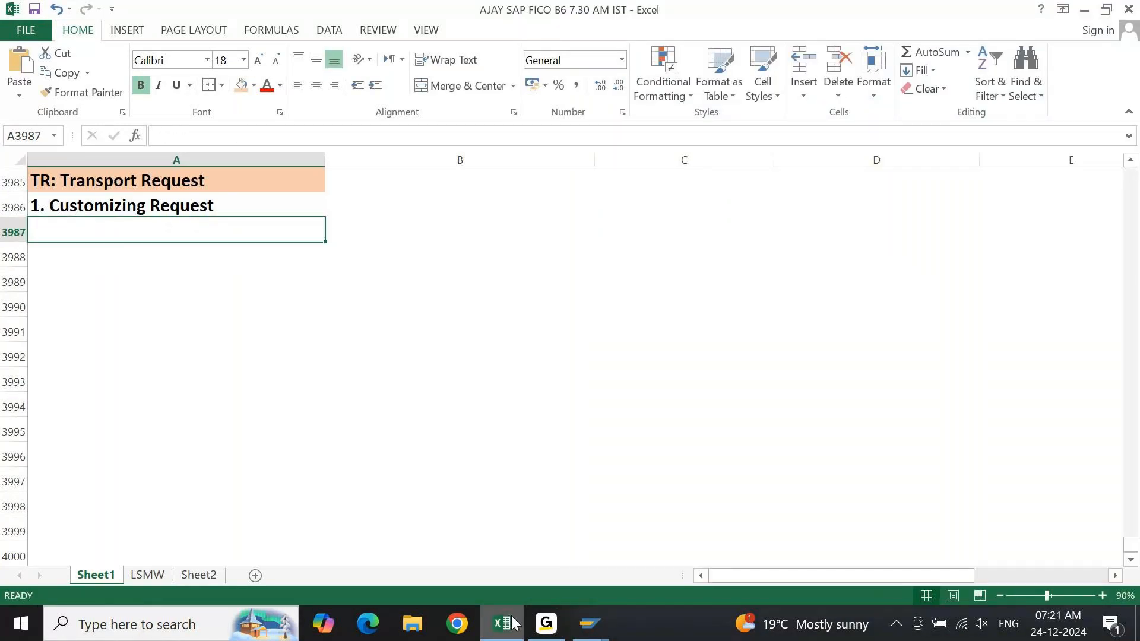
# Enter "2. Workbench Request" in cell A3987 below the customizing request entry.
pyautogui.write('2. W')
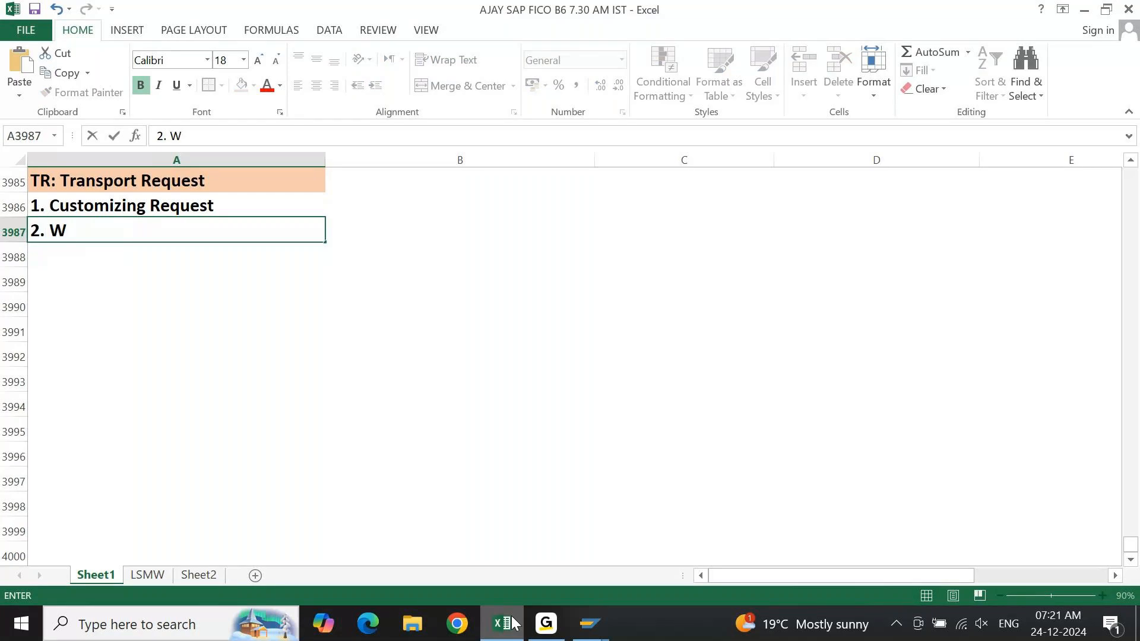
pyautogui.write('orkbench Re')
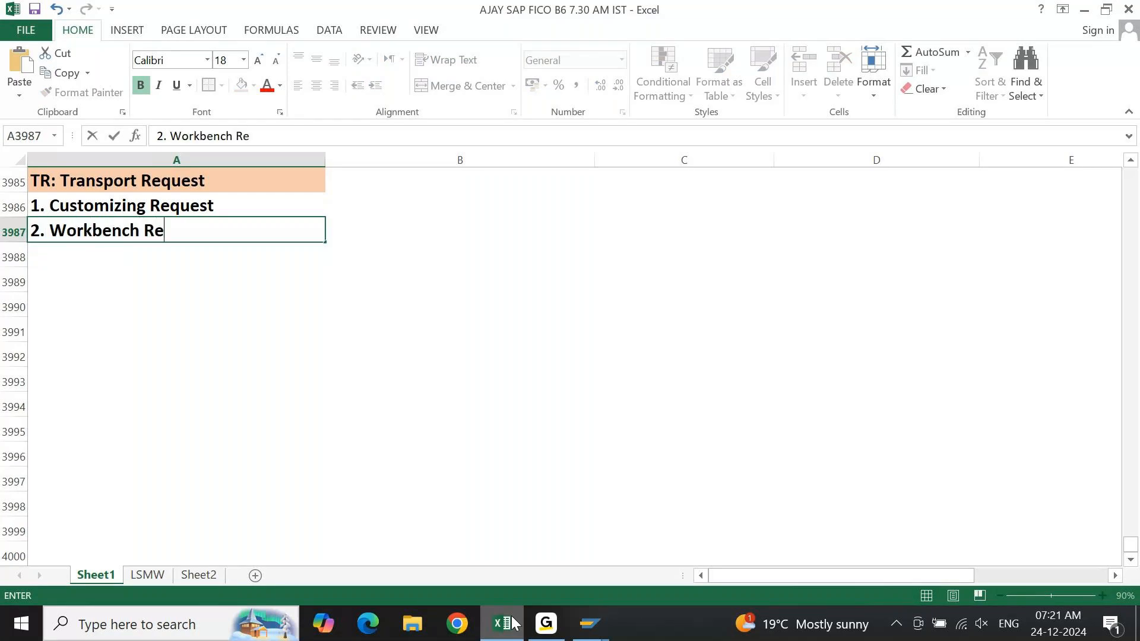
pyautogui.write('quest')
pyautogui.press('Return')
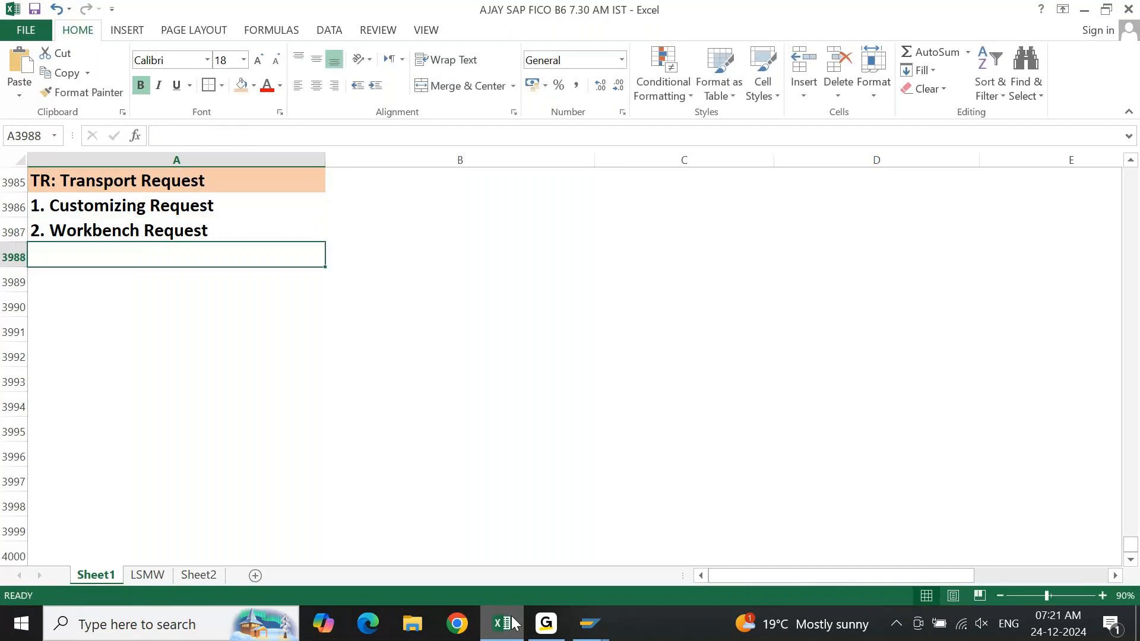
pyautogui.press('Return')
pyautogui.press('Return')
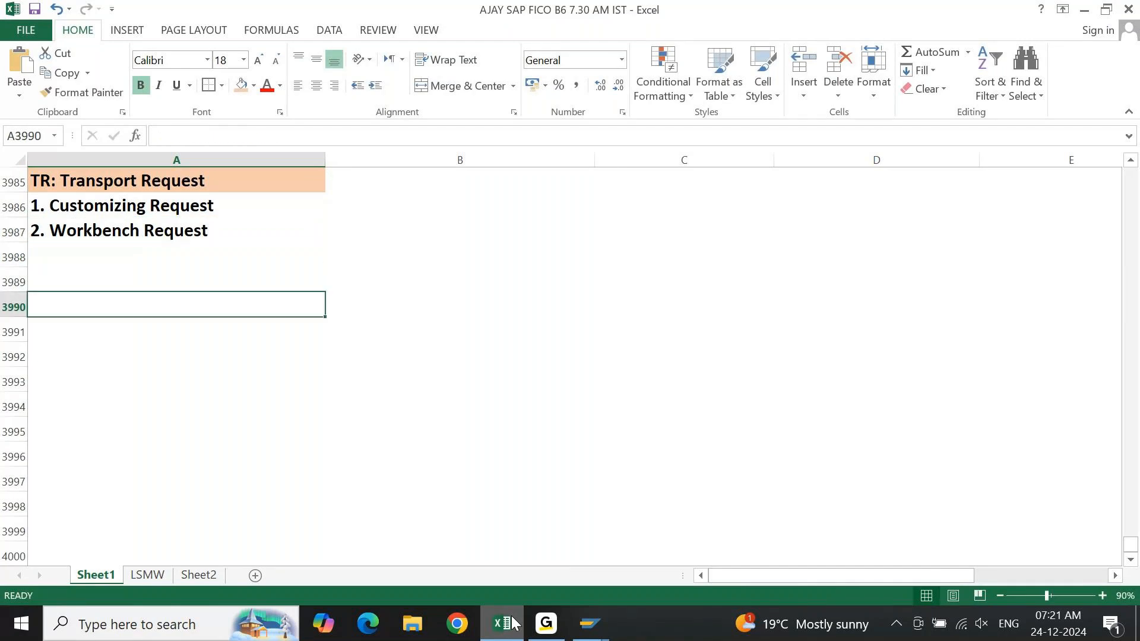
# Append the abbreviation "(CR)" to the customizing request entry in cell A3986.
pyautogui.press('Up')
pyautogui.press('Up')
pyautogui.press('Up')
pyautogui.press('Up')
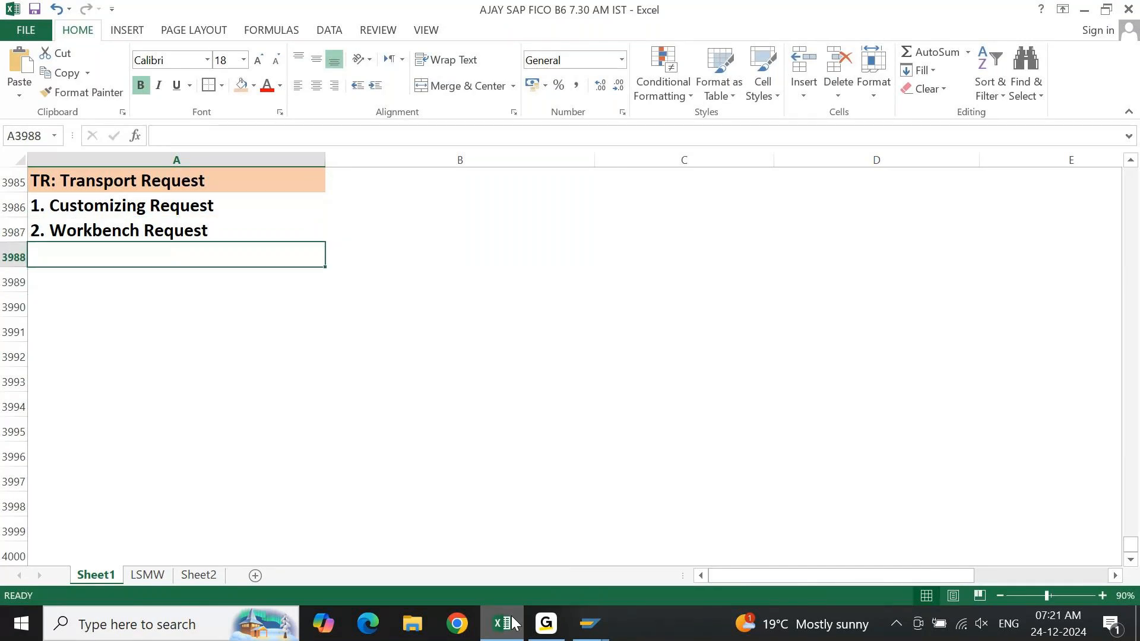
pyautogui.hotkey('shift', 'Down')
pyautogui.press('Up')
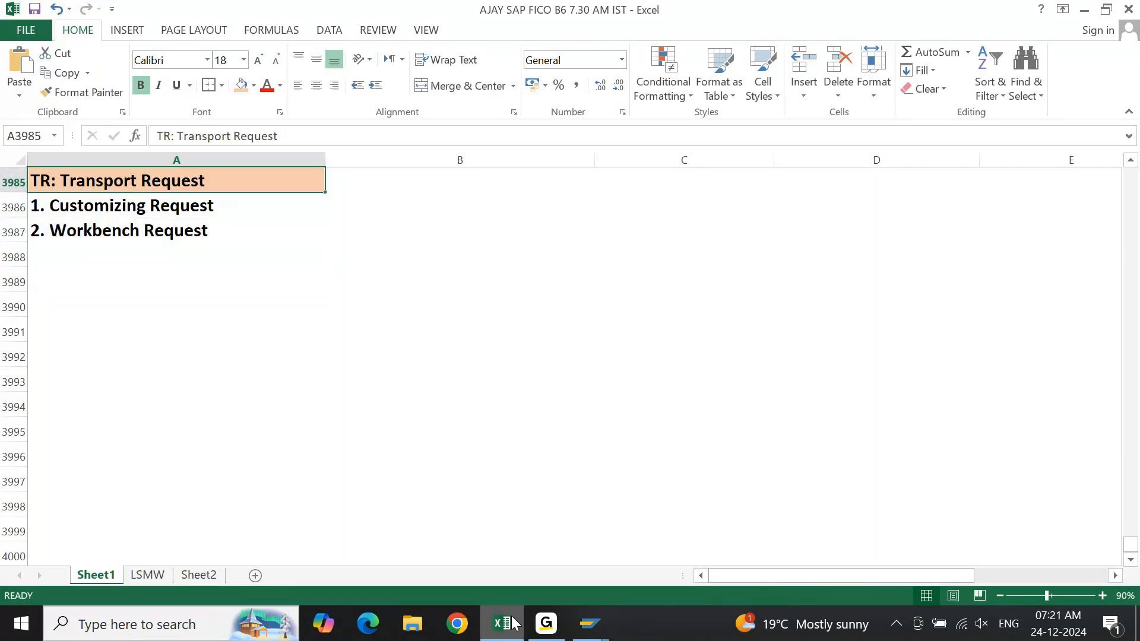
pyautogui.press('Down')
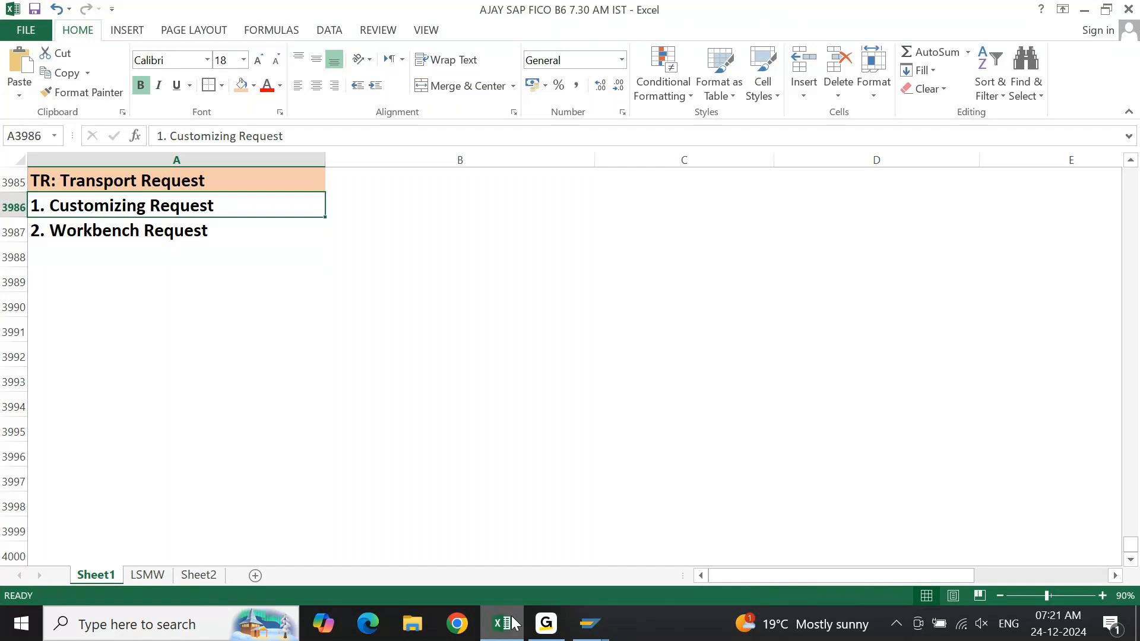
pyautogui.press('Down')
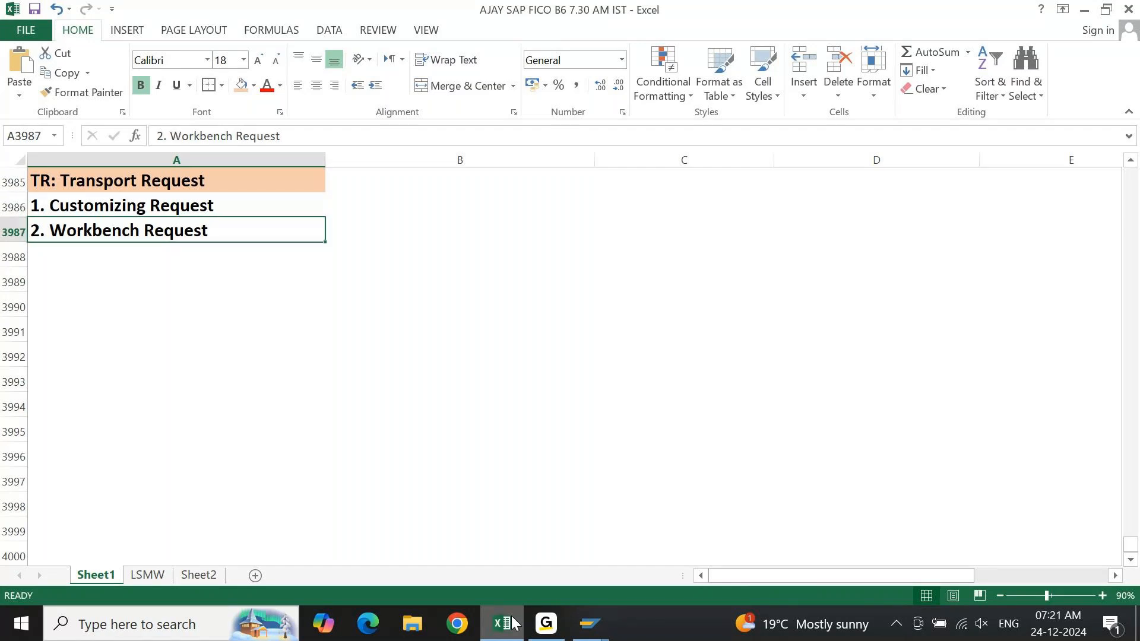
pyautogui.press('Up')
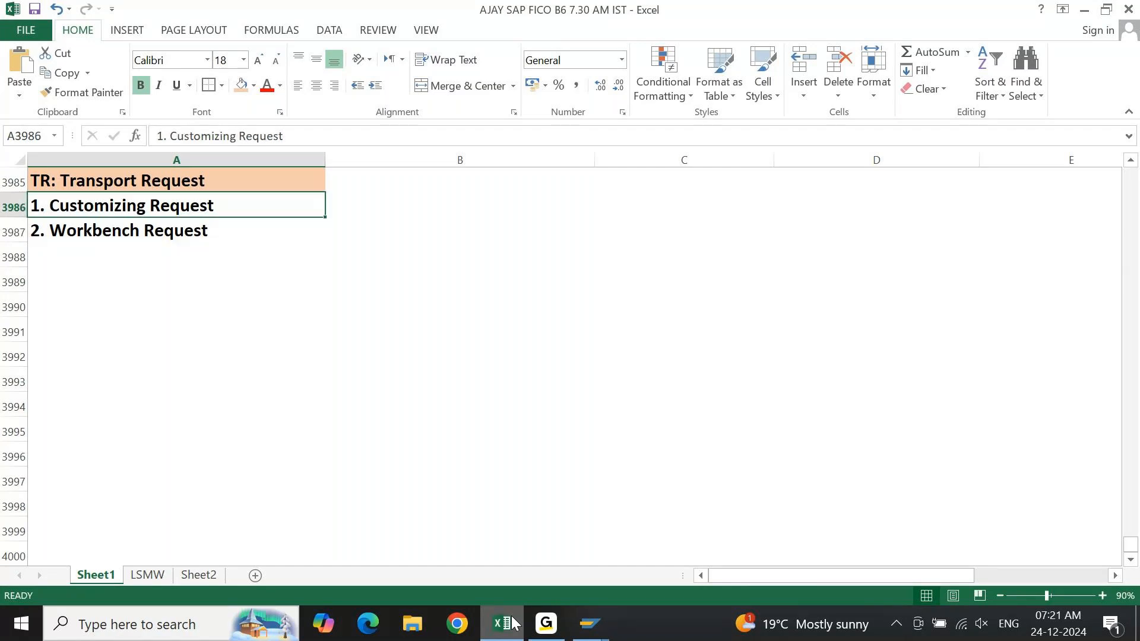
pyautogui.press('F2')
pyautogui.write('(')
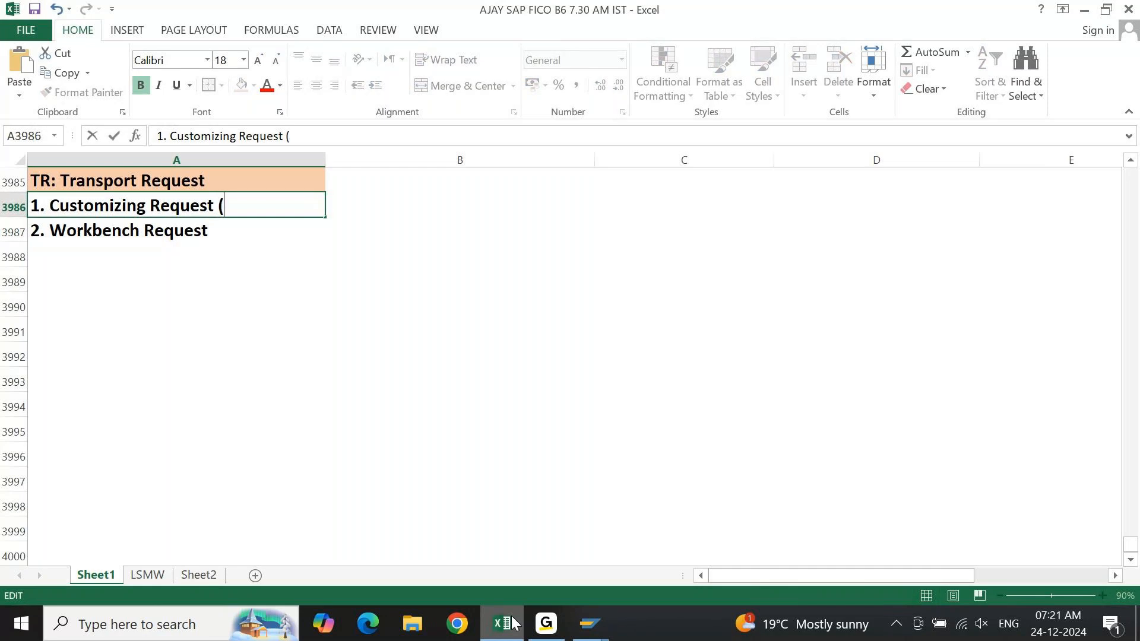
pyautogui.write('CR)')
pyautogui.press('Return')
# Append the abbreviation "(WR)" to the workbench request entry in cell A3987.
pyautogui.press('F2')
pyautogui.write('(')
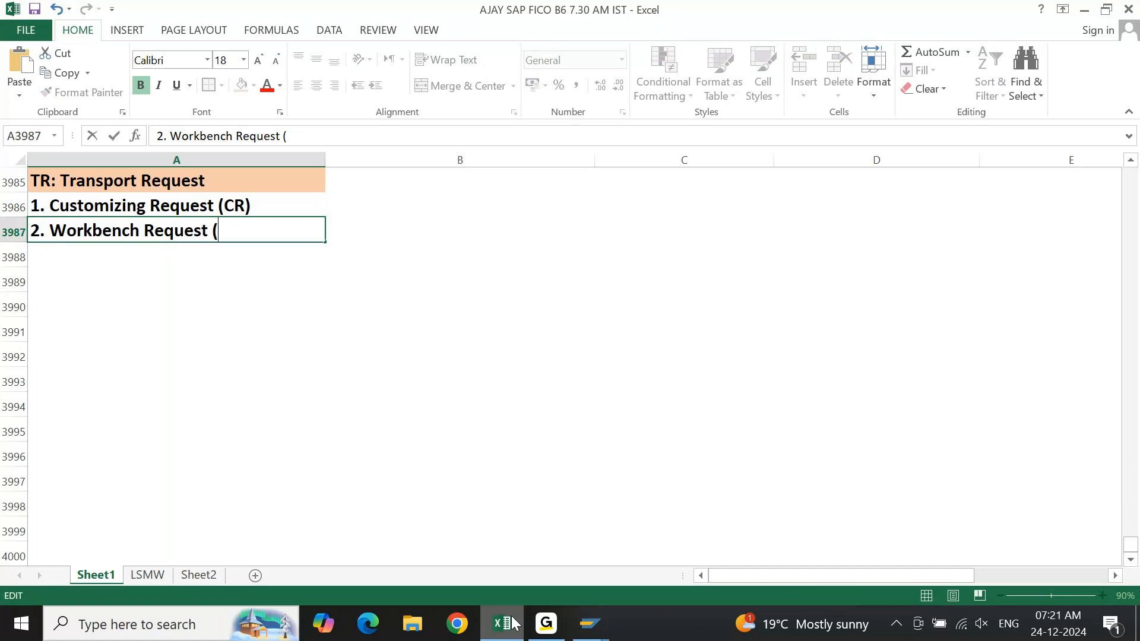
pyautogui.write('WR)')
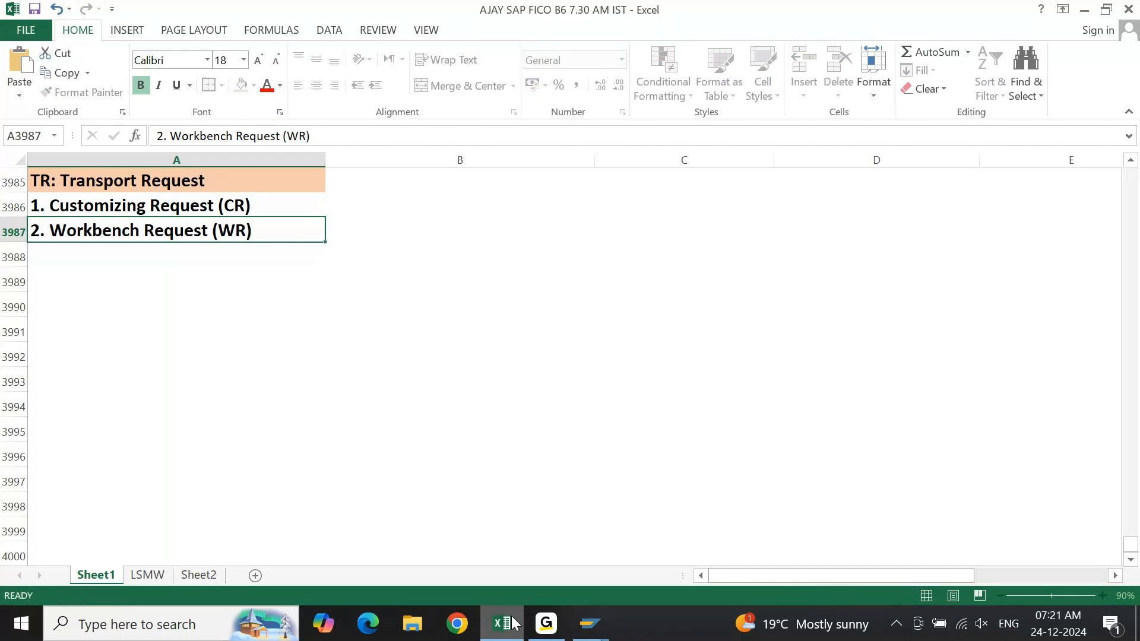
pyautogui.press('Return')
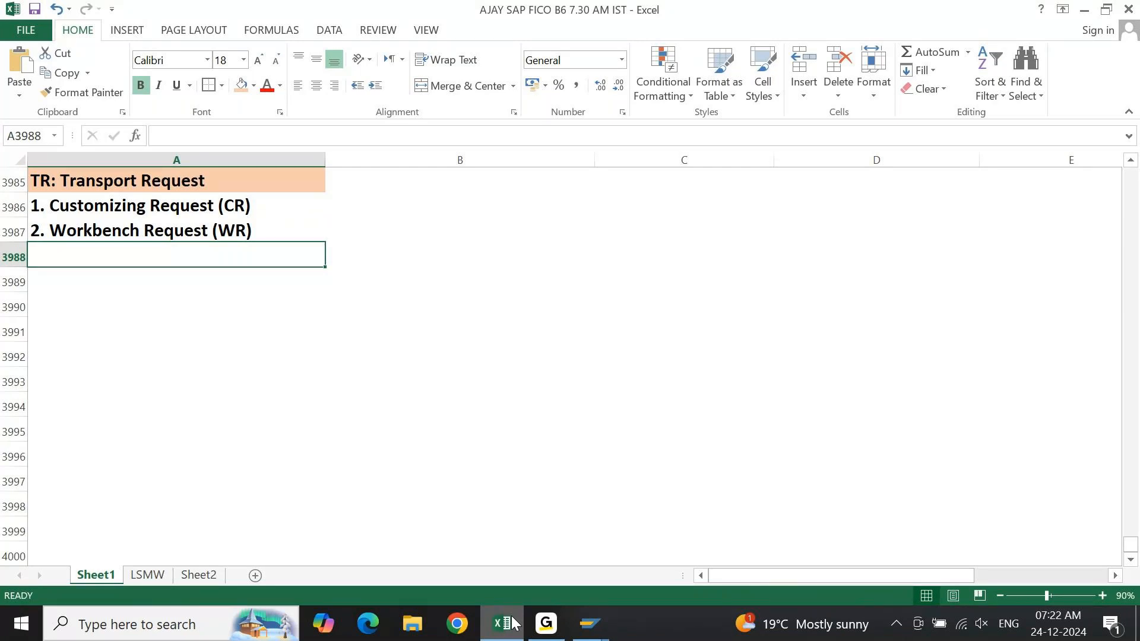
# Add a transport request status heading ending in a colon in cell A3989, leaving row 3988 blank.
pyautogui.press('Down')
pyautogui.press('Down')
pyautogui.press('Up')
pyautogui.press('Up')
pyautogui.press('Up')
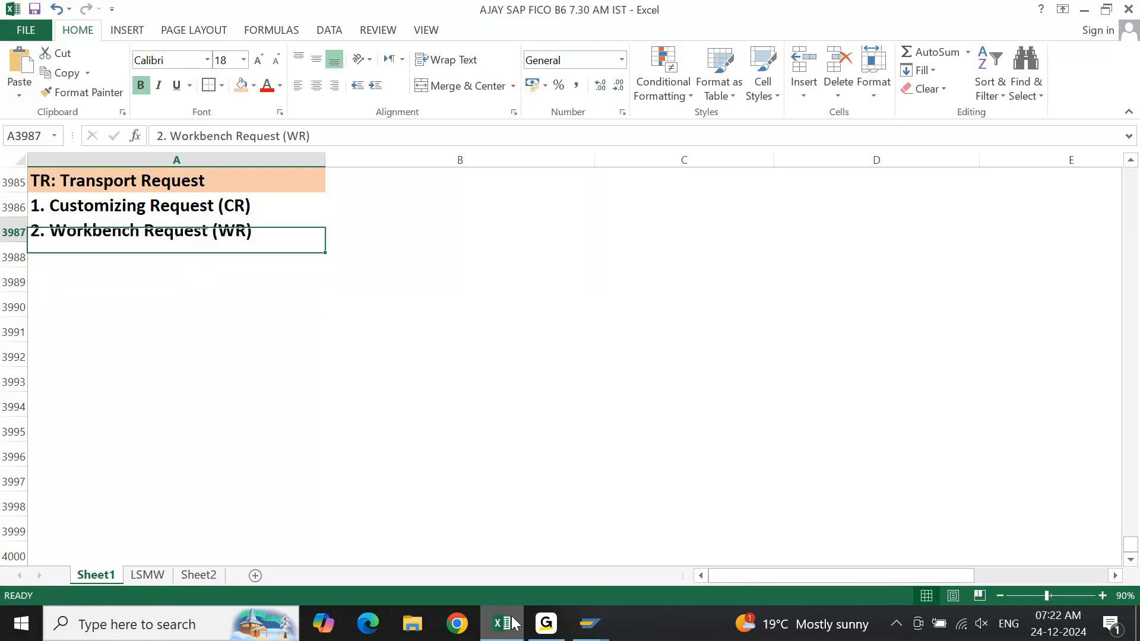
pyautogui.press('Up')
pyautogui.press('Down')
pyautogui.press('Down')
pyautogui.press('Down')
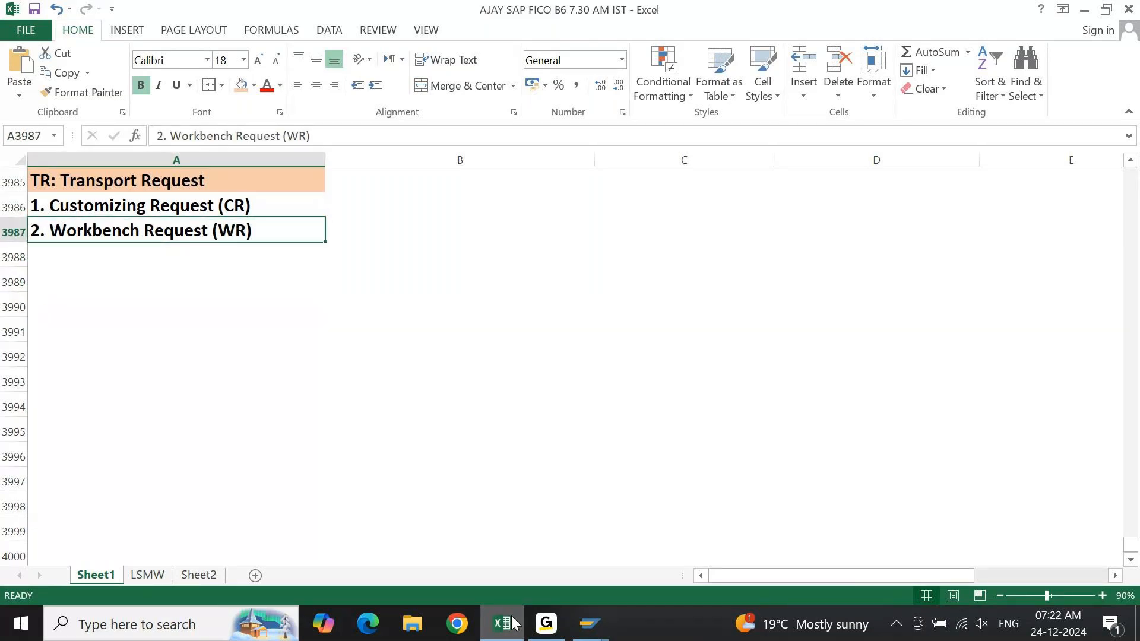
pyautogui.write('TR STtaus')
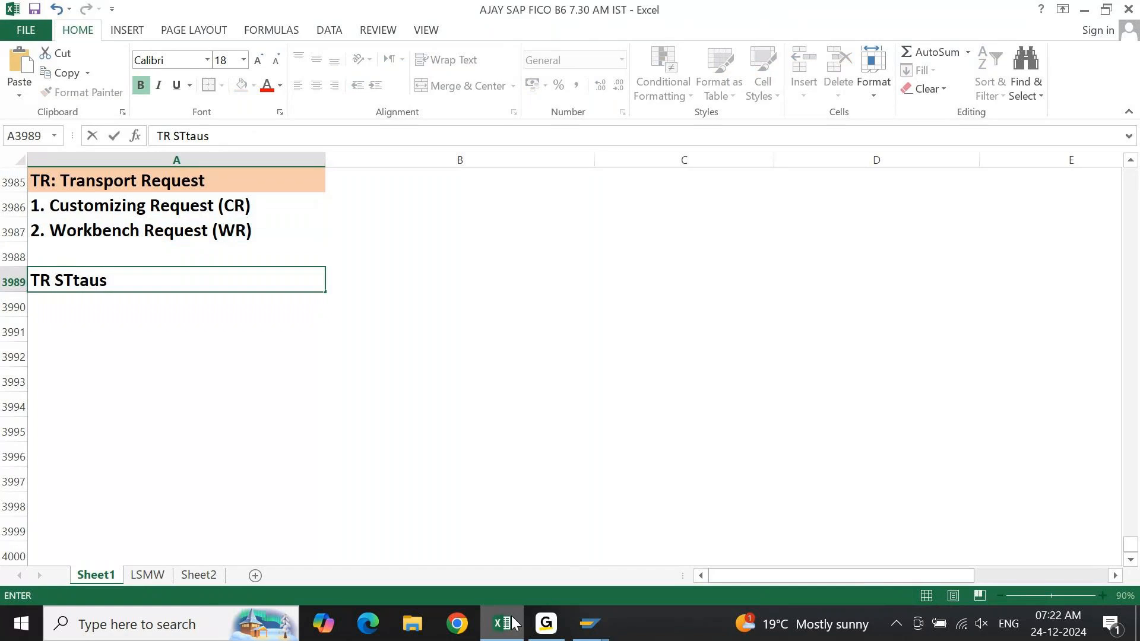
pyautogui.write(':')
pyautogui.press('Return')
# Correct the spelling of the heading in cell A3989 to read "TR Status:".
pyautogui.press('Up')
pyautogui.press('F2')
pyautogui.press('Left')
pyautogui.press('Left')
pyautogui.press('Left')
pyautogui.press('Left')
pyautogui.press('Left')
pyautogui.press('BackSpace')
pyautogui.press('Return')
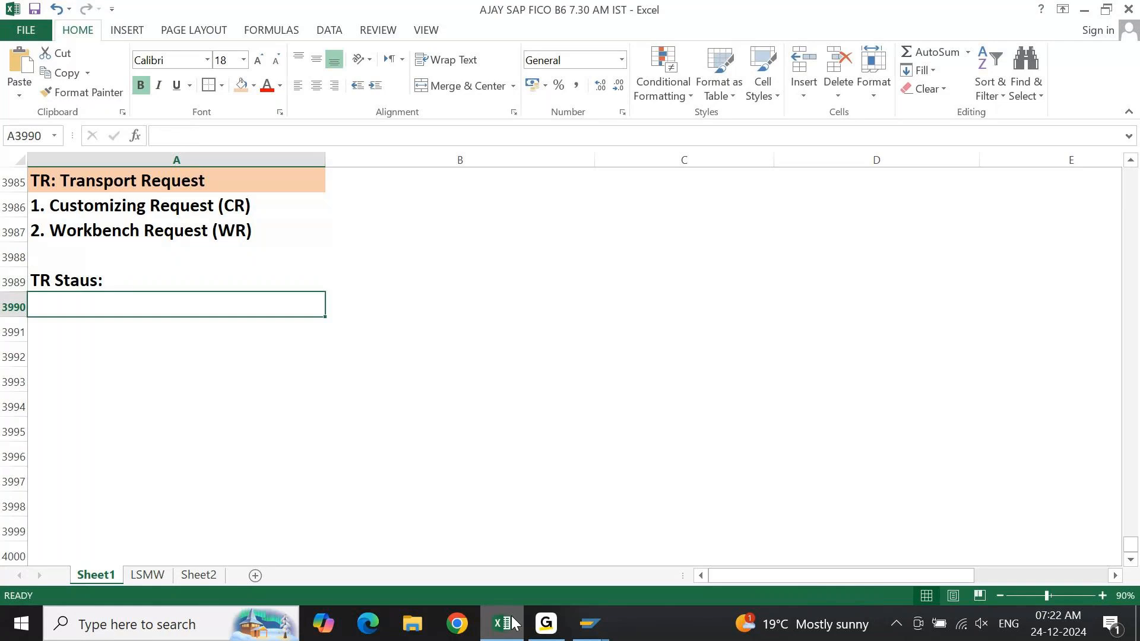
pyautogui.press('Up')
pyautogui.press('F2')
pyautogui.press('Left')
pyautogui.press('Left')
pyautogui.press('Left')
pyautogui.write('t')
pyautogui.press('Return')
# Fill the "TR Status:" heading cell A3989 with the same light orange as the transport request heading.
pyautogui.press('Up')
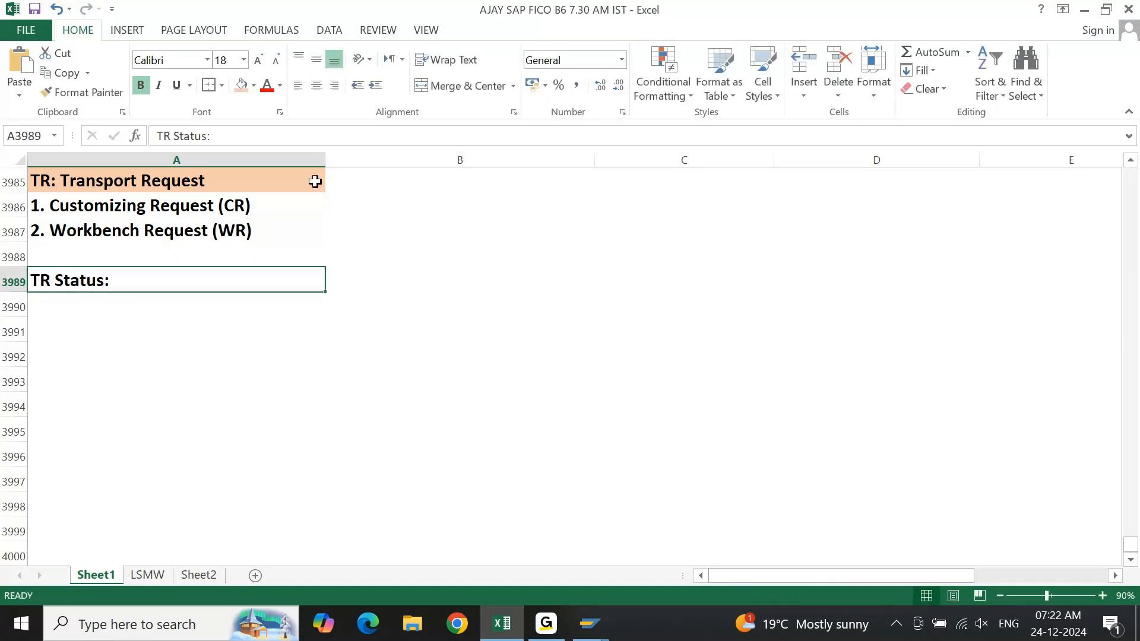
pyautogui.click(243, 88)
pyautogui.press('Return')
# Enter "Modifiable" in cell A3990 and "Released" in cell A3991 below the status heading.
pyautogui.write('M')
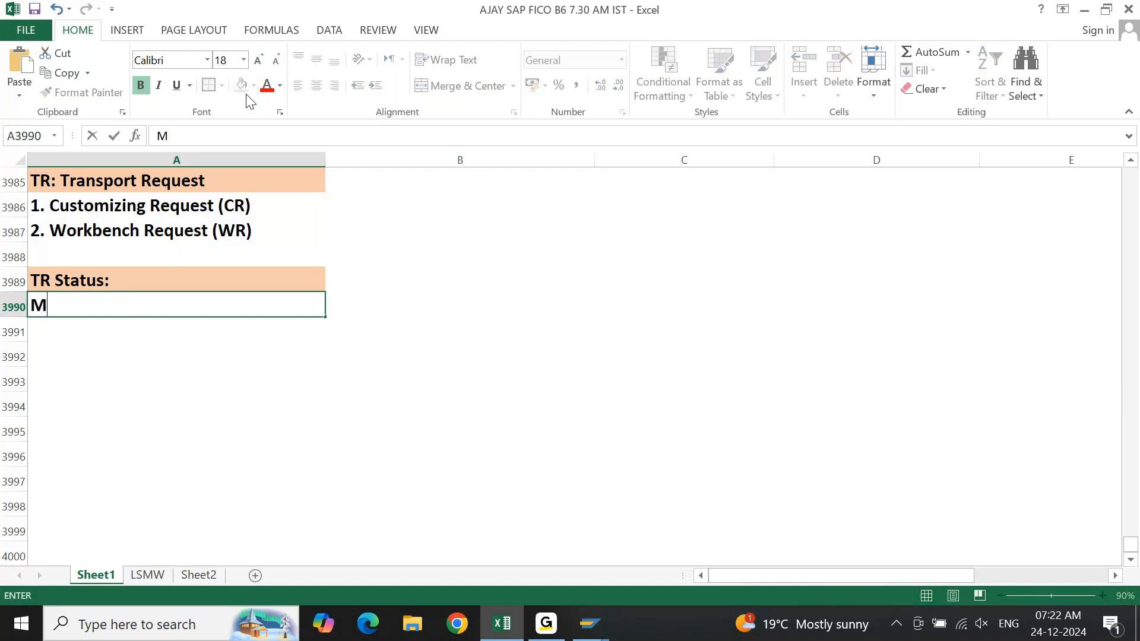
pyautogui.write('odifiable')
pyautogui.press('Return')
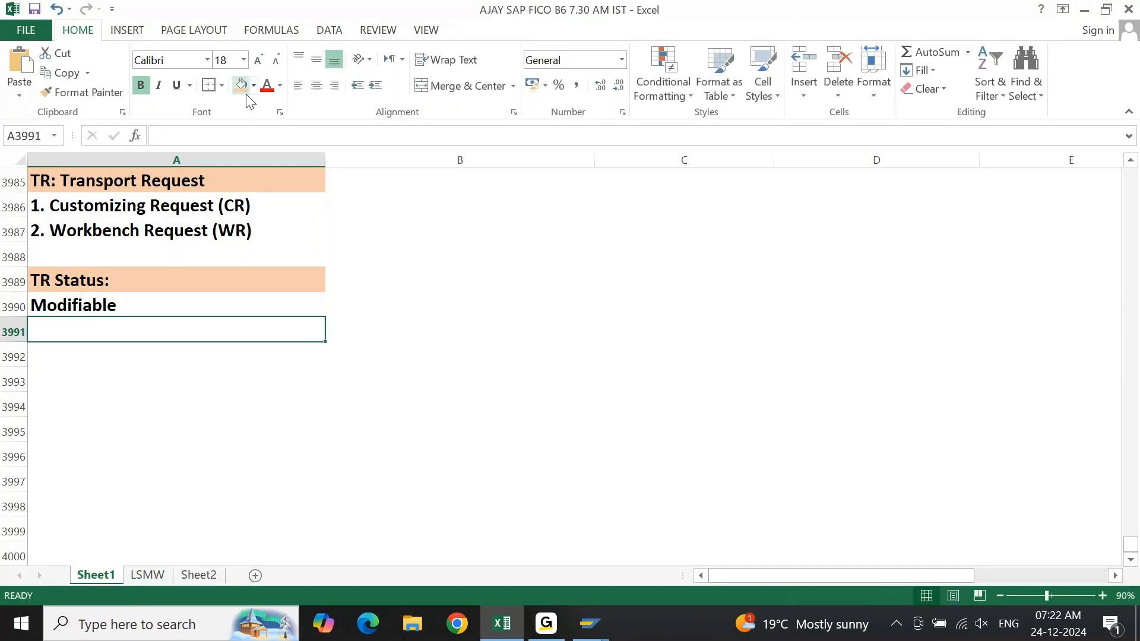
pyautogui.write('Releases')
pyautogui.press('BackSpace')
pyautogui.write('d')
pyautogui.press('Return')
# Number the two status entries in A3990 and A3991 as "1. Modifiable" and "2. Released".
pyautogui.press('Up')
pyautogui.press('Up')
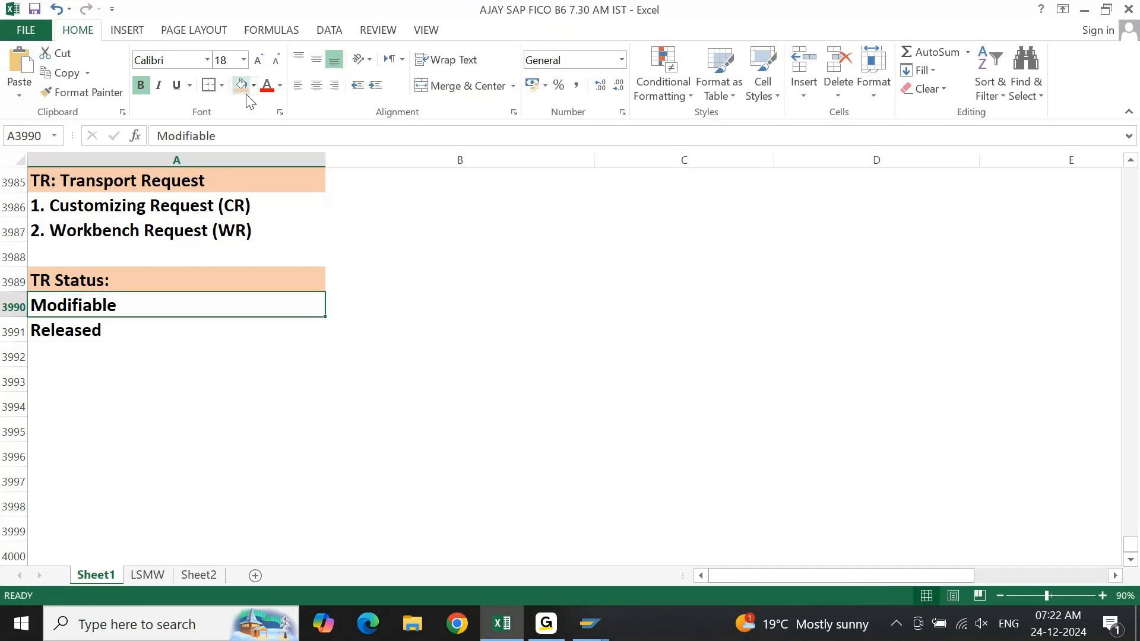
pyautogui.press('Right')
pyautogui.press('Right')
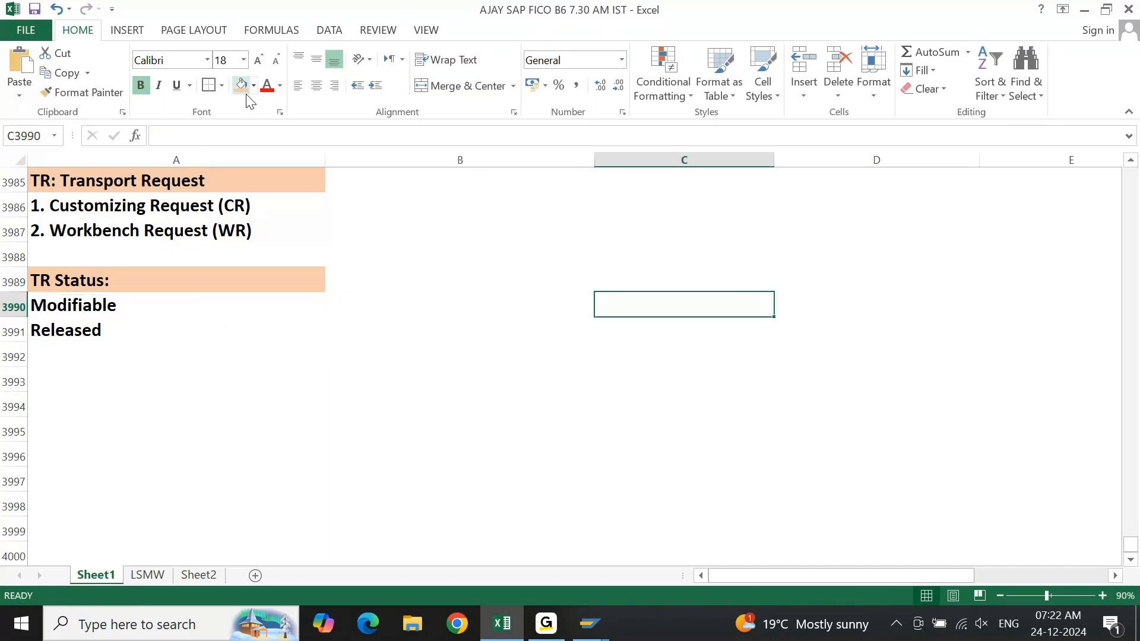
pyautogui.press('Left')
pyautogui.press('Left')
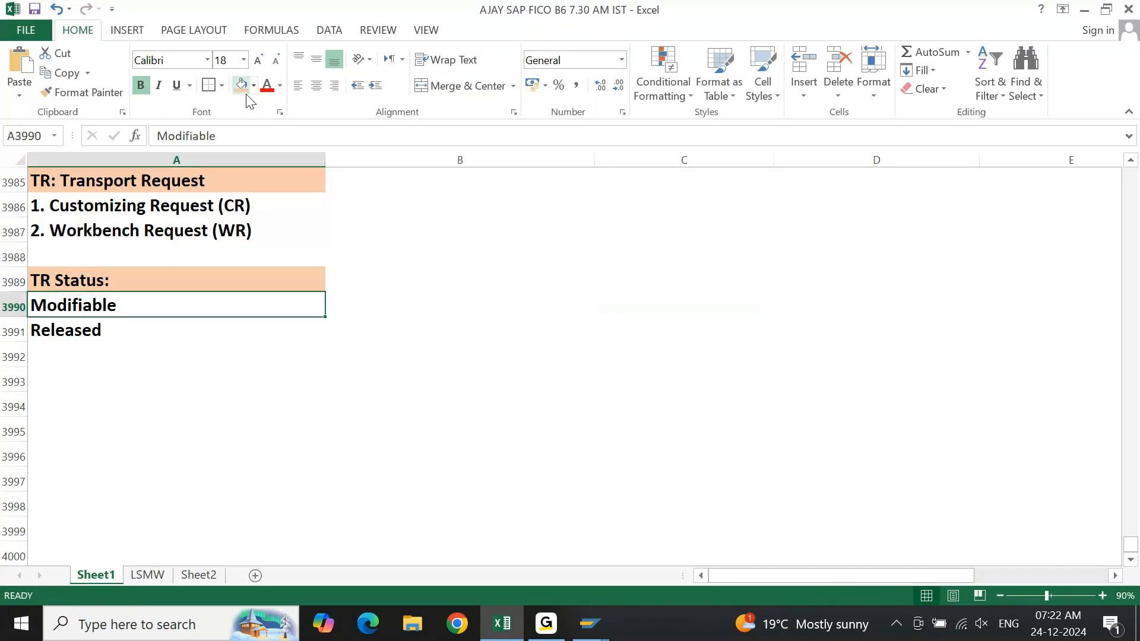
pyautogui.press('F2')
pyautogui.write('1.')
pyautogui.press('Return')
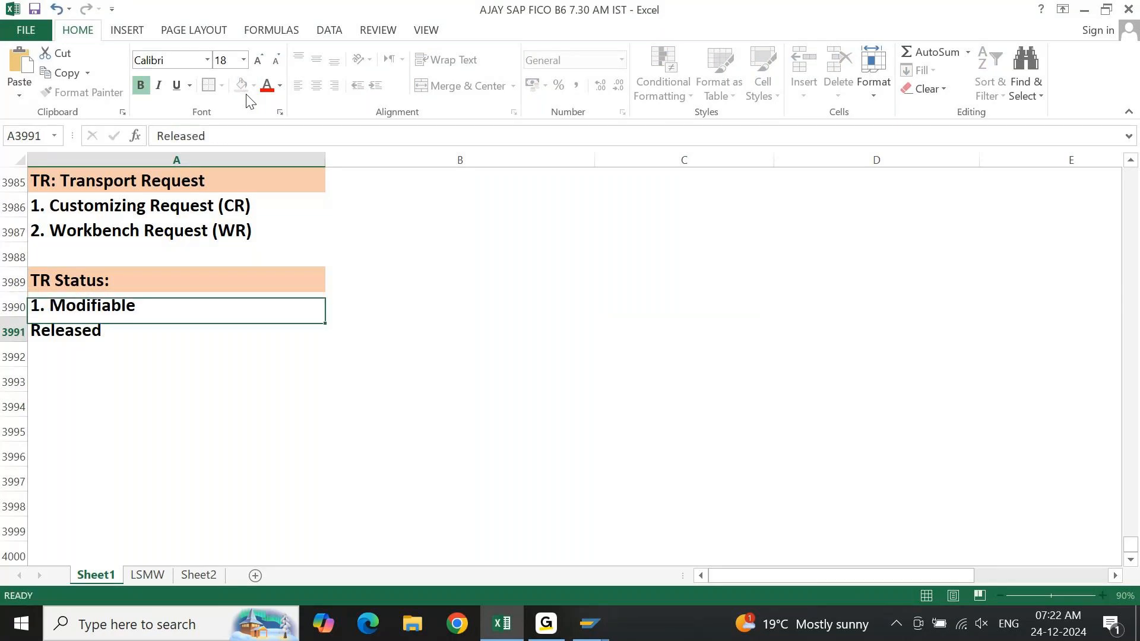
pyautogui.press('F2')
pyautogui.press('Home')
pyautogui.write('2.')
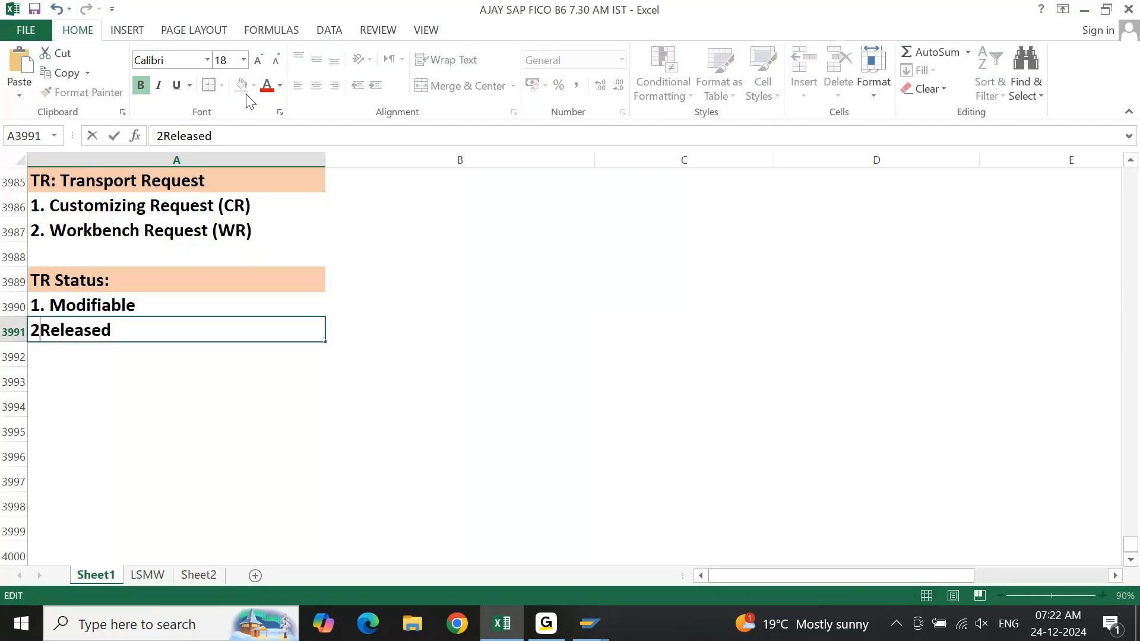
pyautogui.press('Return')
# Enter the heading "System Landscape:" in cell C3986.
pyautogui.press('Up')
pyautogui.press('Up')
pyautogui.press('Up')
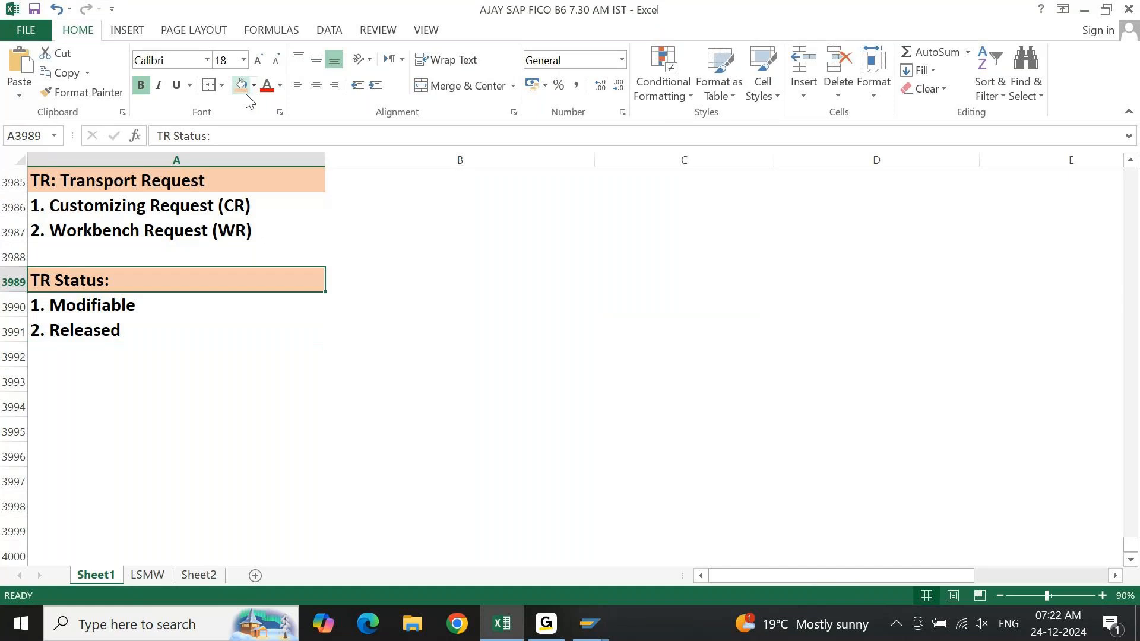
pyautogui.press('Right')
pyautogui.press('Right')
pyautogui.press('Up')
pyautogui.press('Up')
pyautogui.press('Up')
pyautogui.write('Sys')
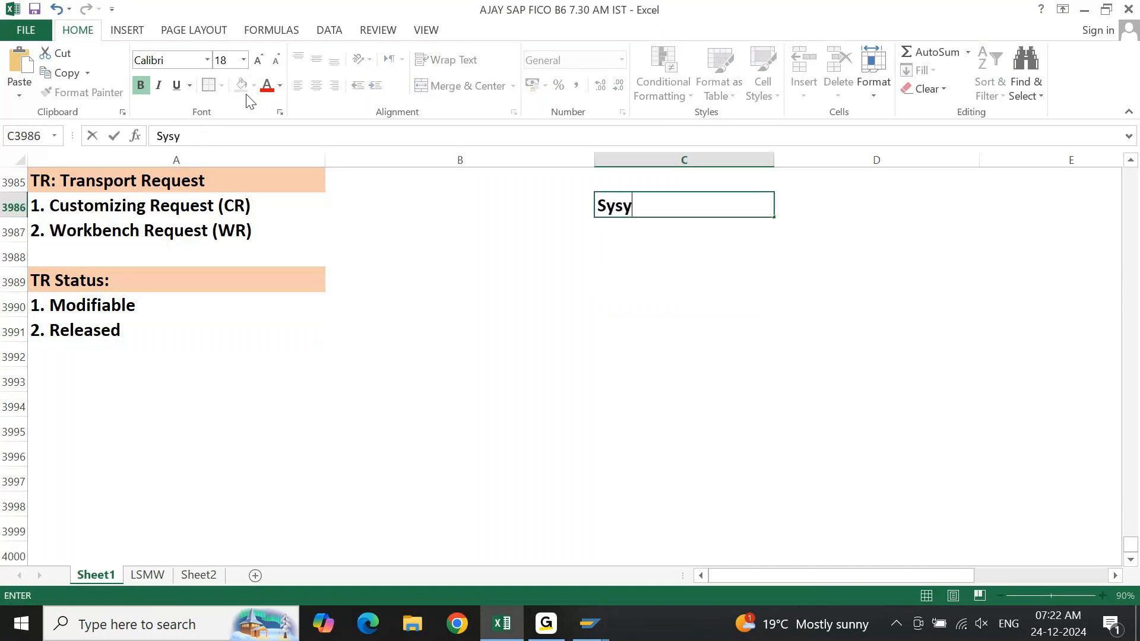
pyautogui.write('tem Ln')
pyautogui.press('BackSpace')
pyautogui.write('an')
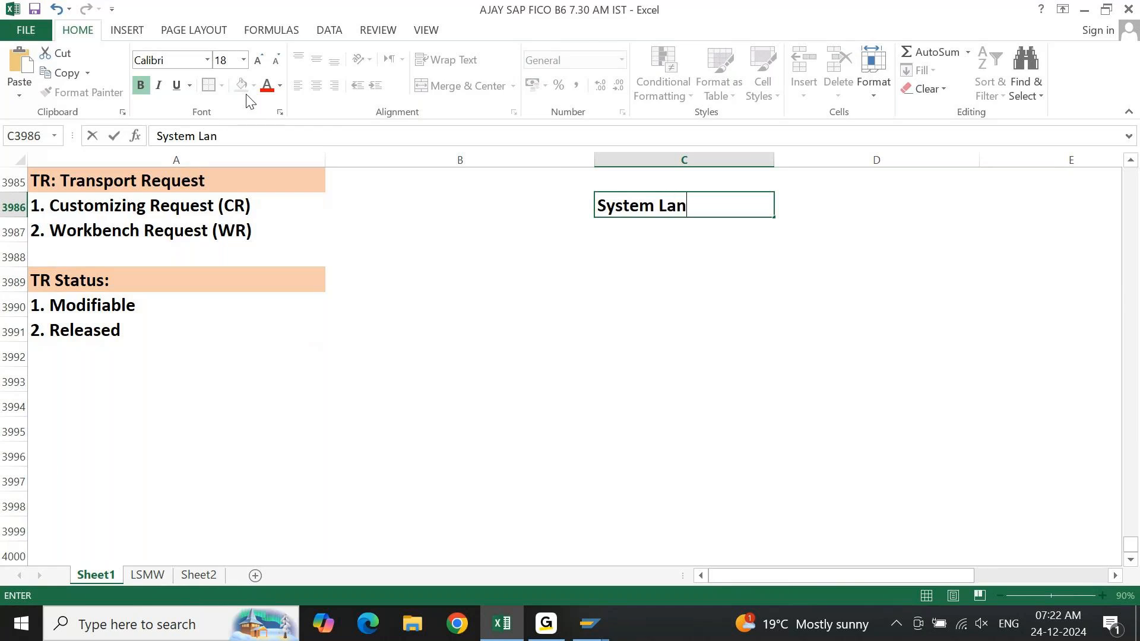
pyautogui.write('dscape:')
pyautogui.press('Return')
# Fill the "System Landscape:" heading cell C3986 with standard yellow.
pyautogui.press('Up')
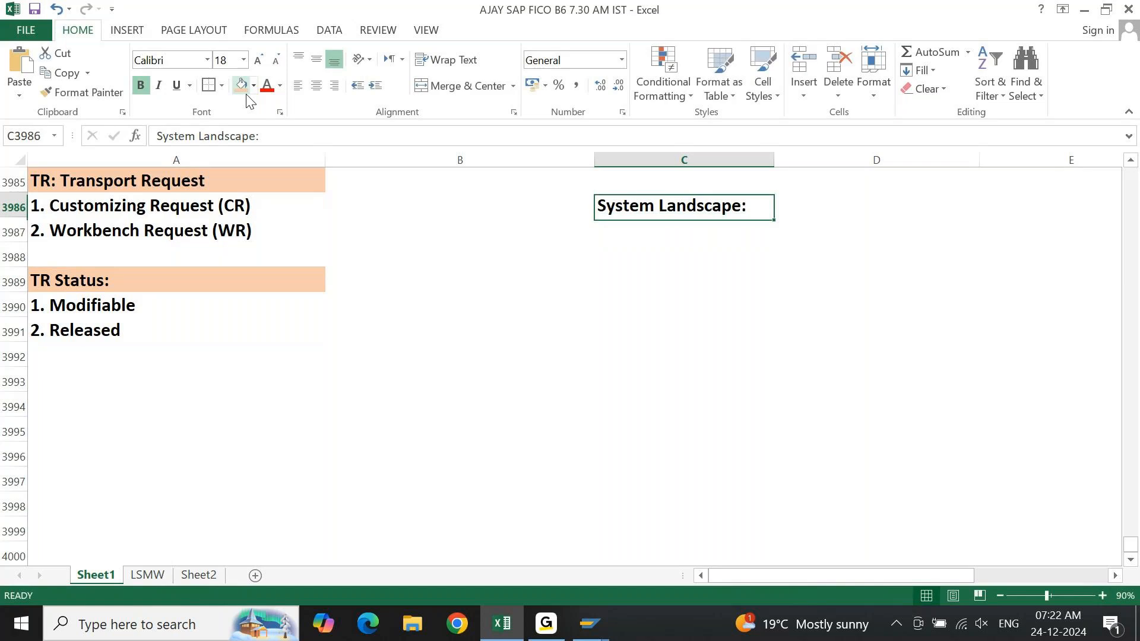
pyautogui.click(254, 85)
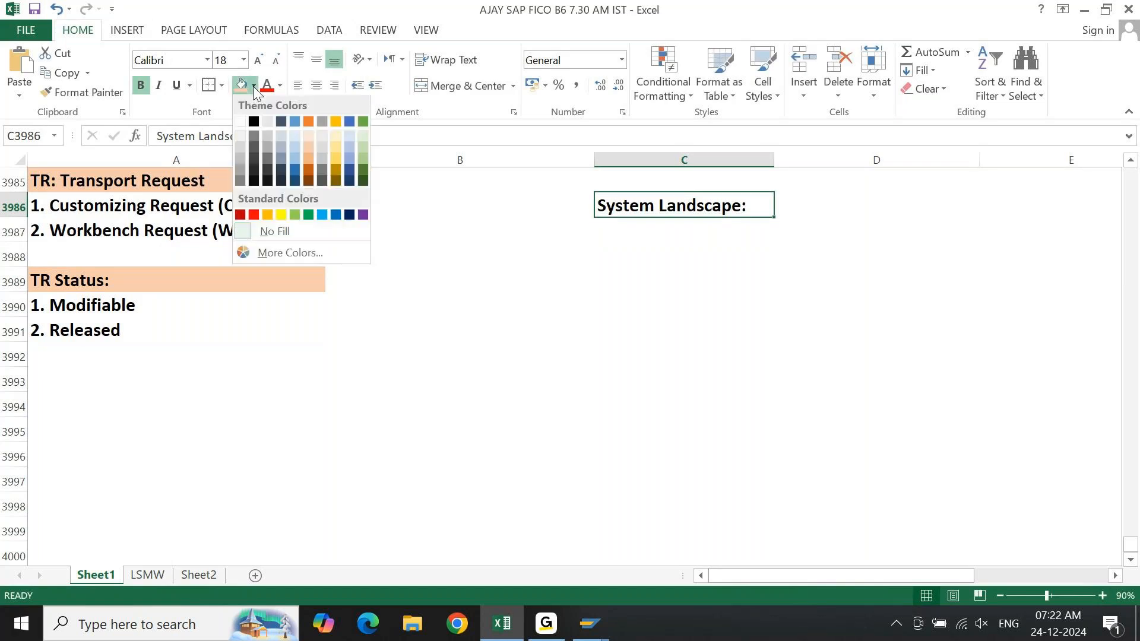
pyautogui.click(282, 215)
pyautogui.press('Return')
# Enter "1. Dev - 100" in cell C3987 as the first system landscape item.
pyautogui.write('1. Dev')
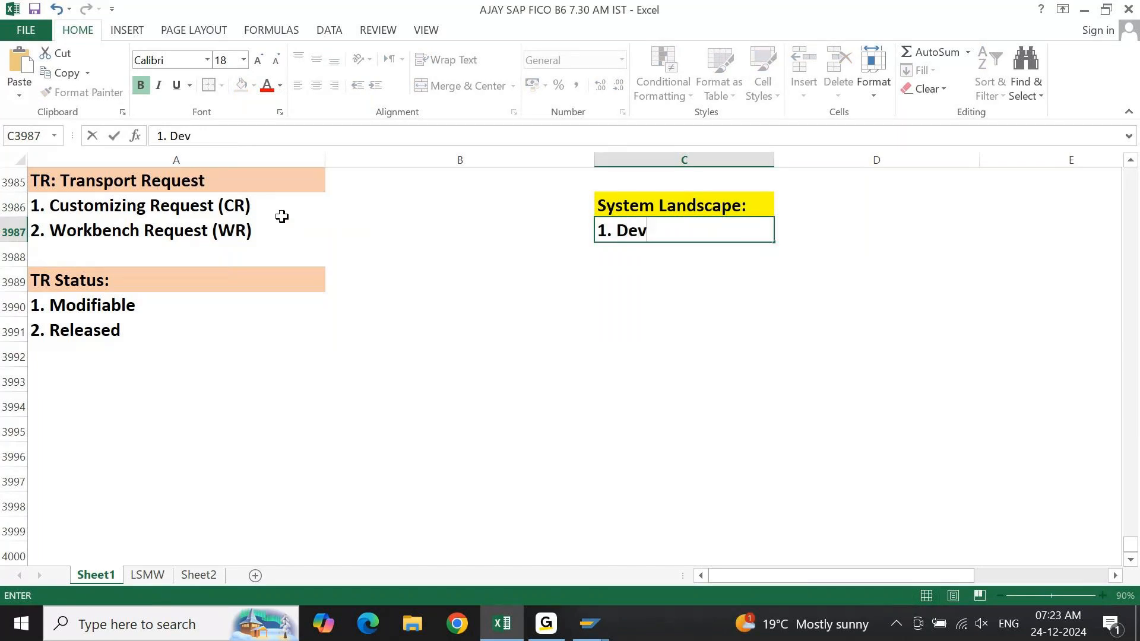
pyautogui.press('Return')
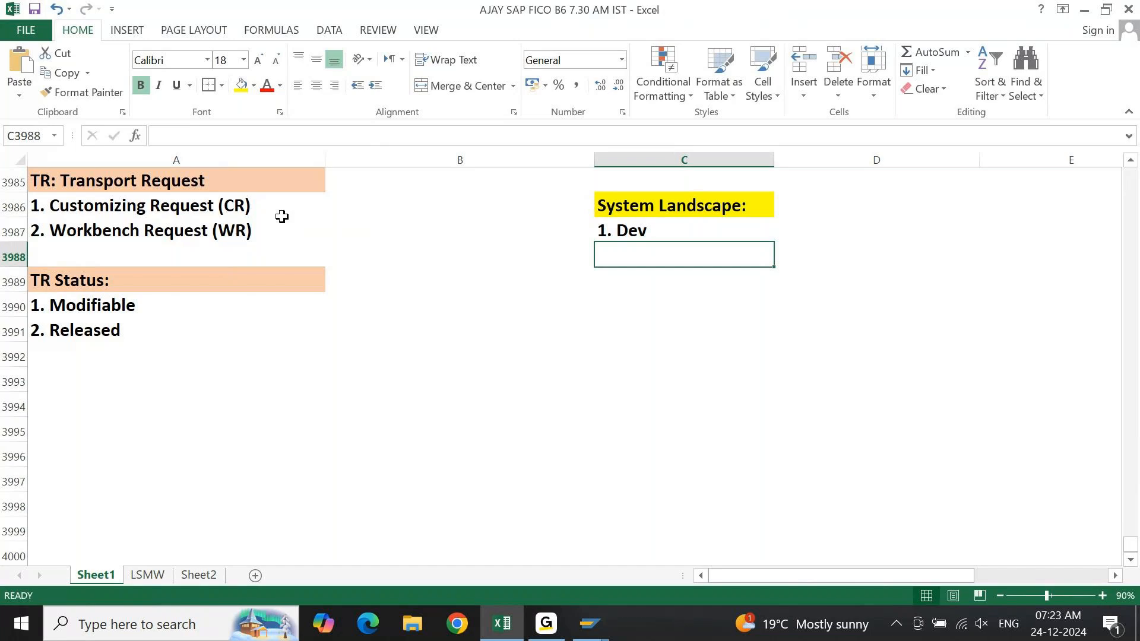
pyautogui.press('Up')
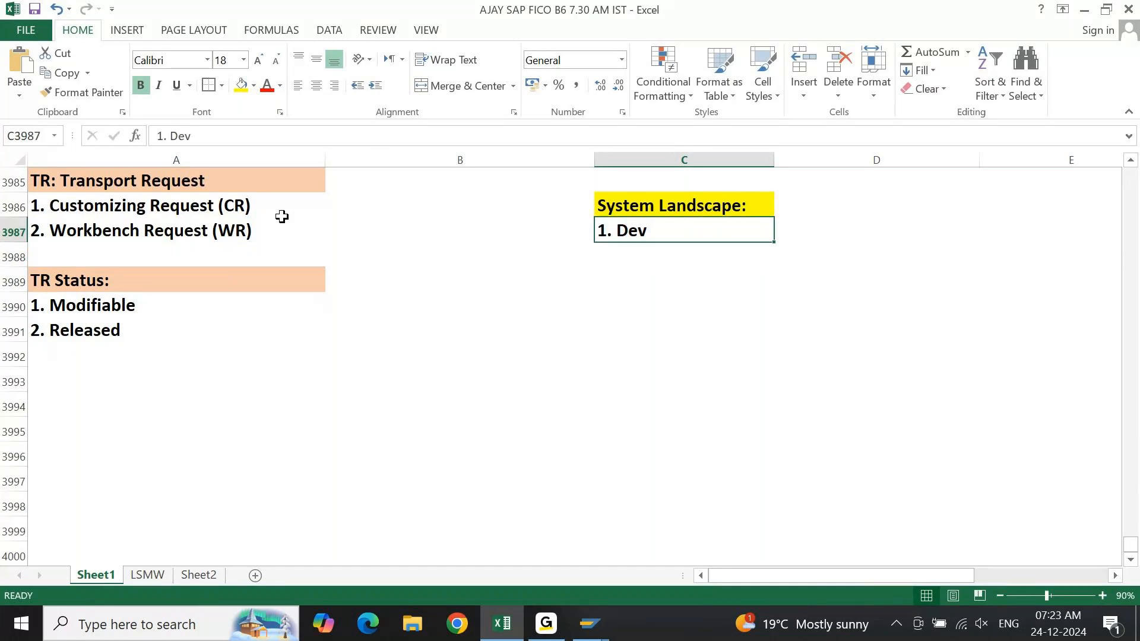
pyautogui.press('F2')
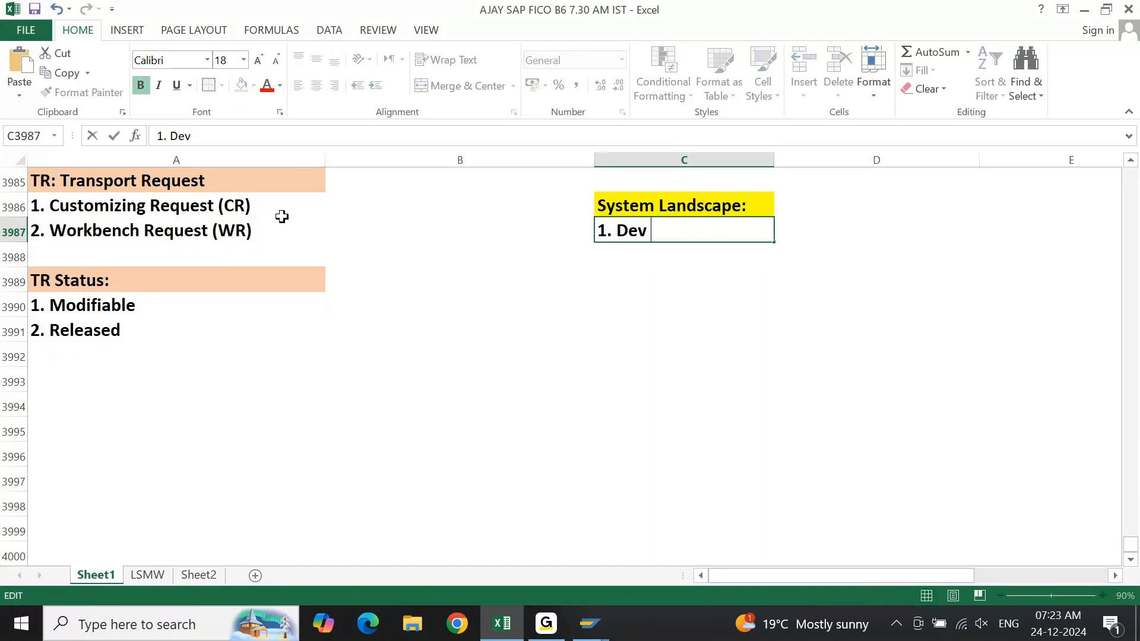
pyautogui.write('- 100')
pyautogui.press('Return')
# Enter "2. Dev - 200" in cell C3988 as the second system landscape item.
pyautogui.write('2. ')
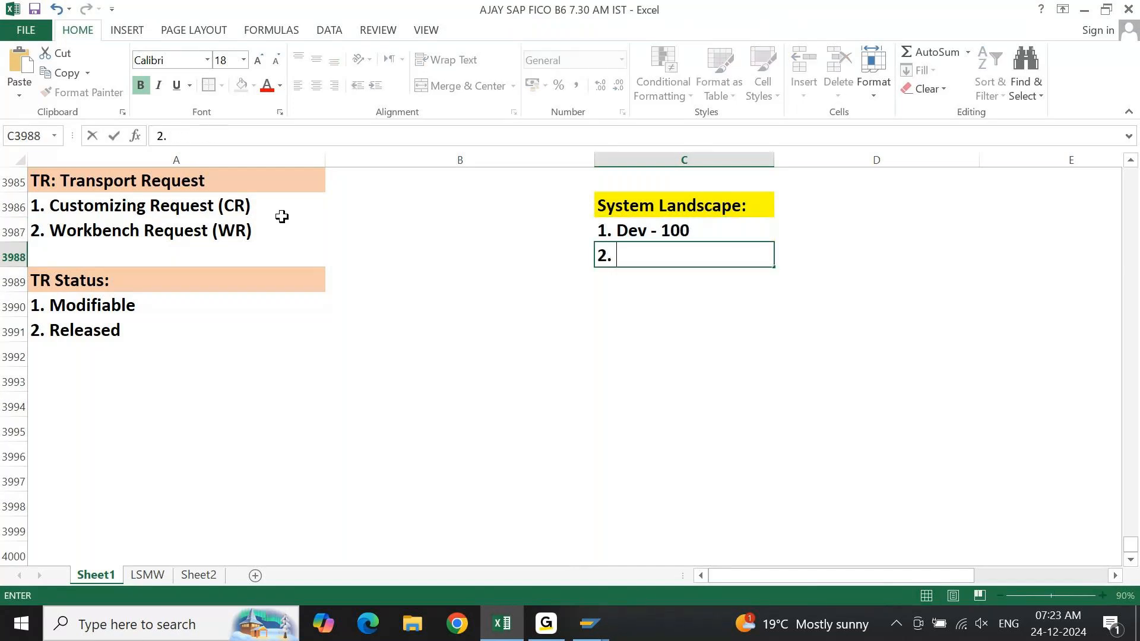
pyautogui.write('Dev - 200')
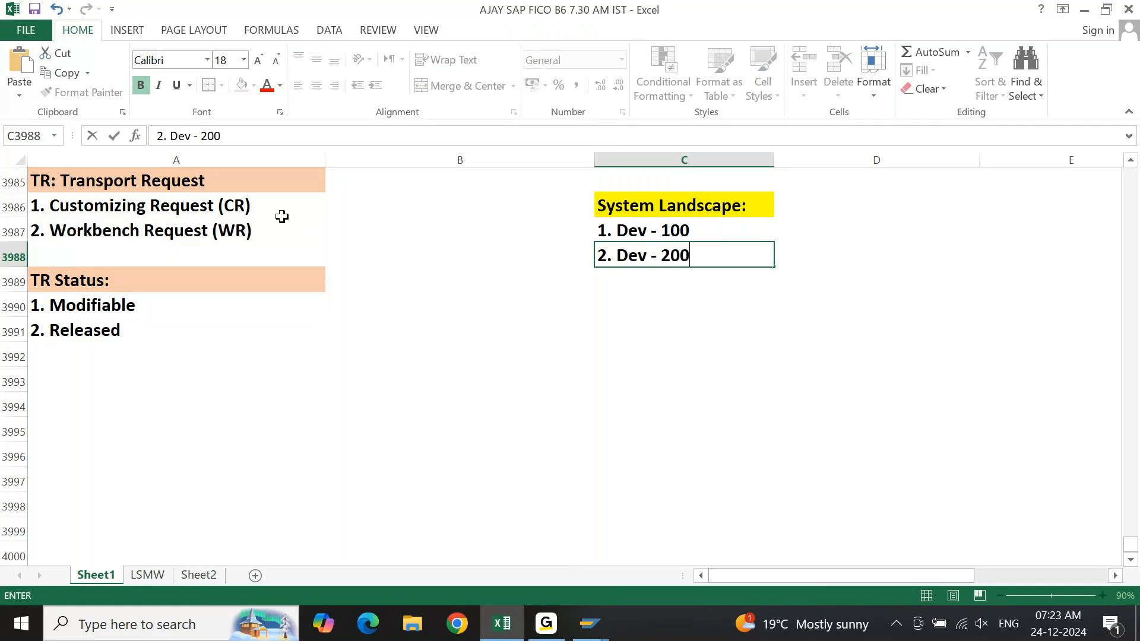
pyautogui.press('Return')
# Add the landscape items "3. QAS - 100" in cell C3989 and "4. PRD - 100" in cell C3990.
pyautogui.write('3.')
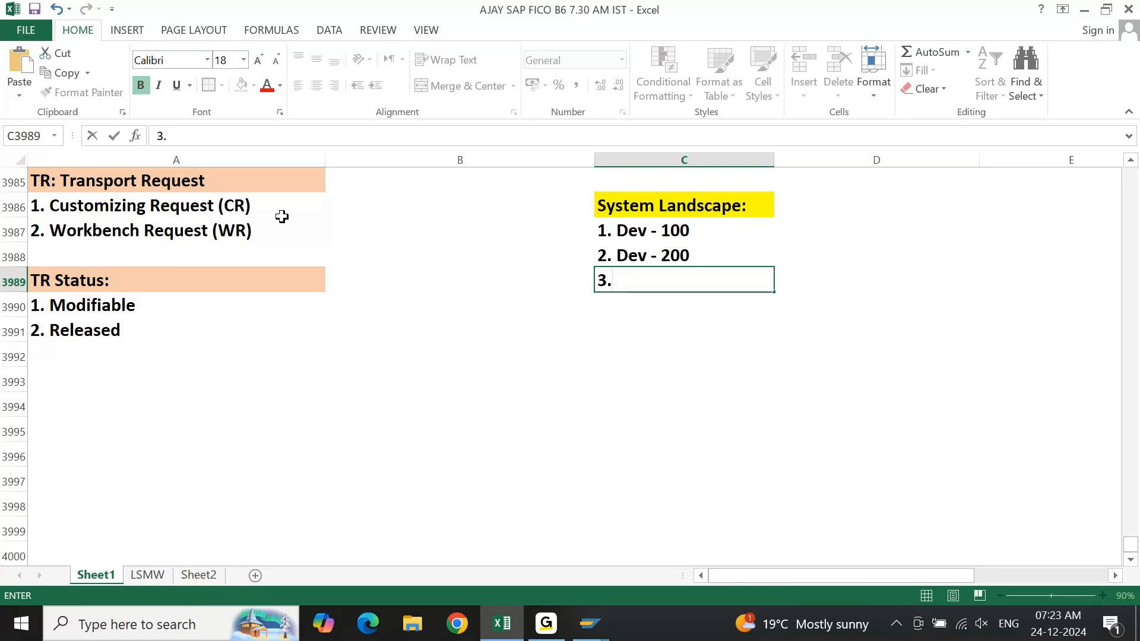
pyautogui.write('QAS')
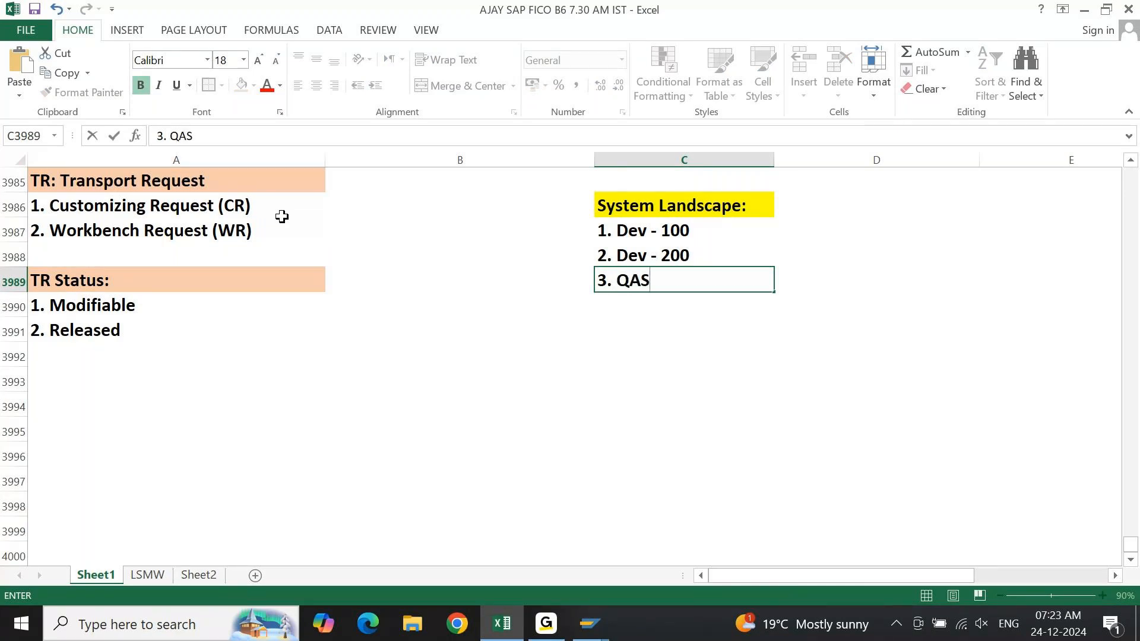
pyautogui.write(' - 1-')
pyautogui.press('BackSpace')
pyautogui.write('00')
pyautogui.press('Return')
pyautogui.write('4. PRD')
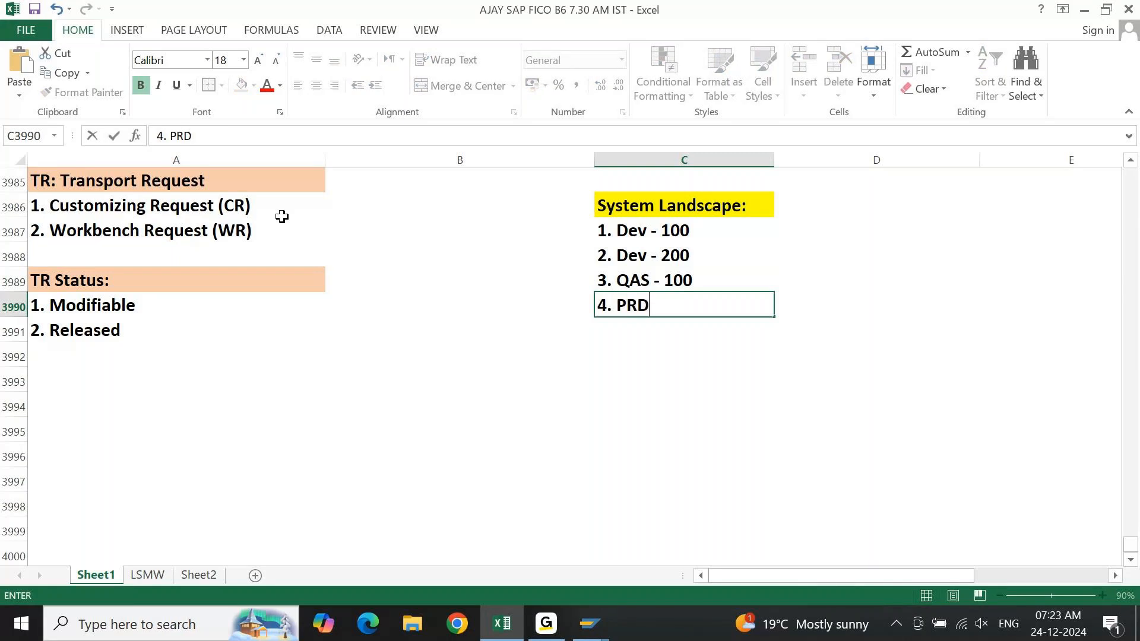
pyautogui.write(' - 100')
pyautogui.press('Return')
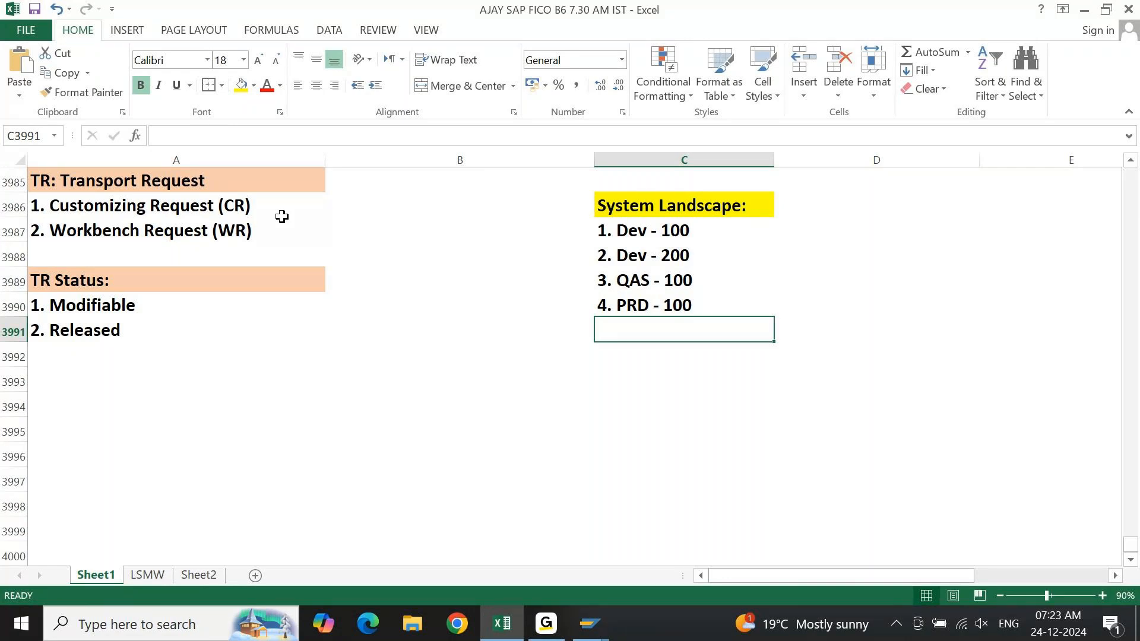
pyautogui.press('Up')
pyautogui.press('Up')
pyautogui.press('Up')
pyautogui.press('Up')
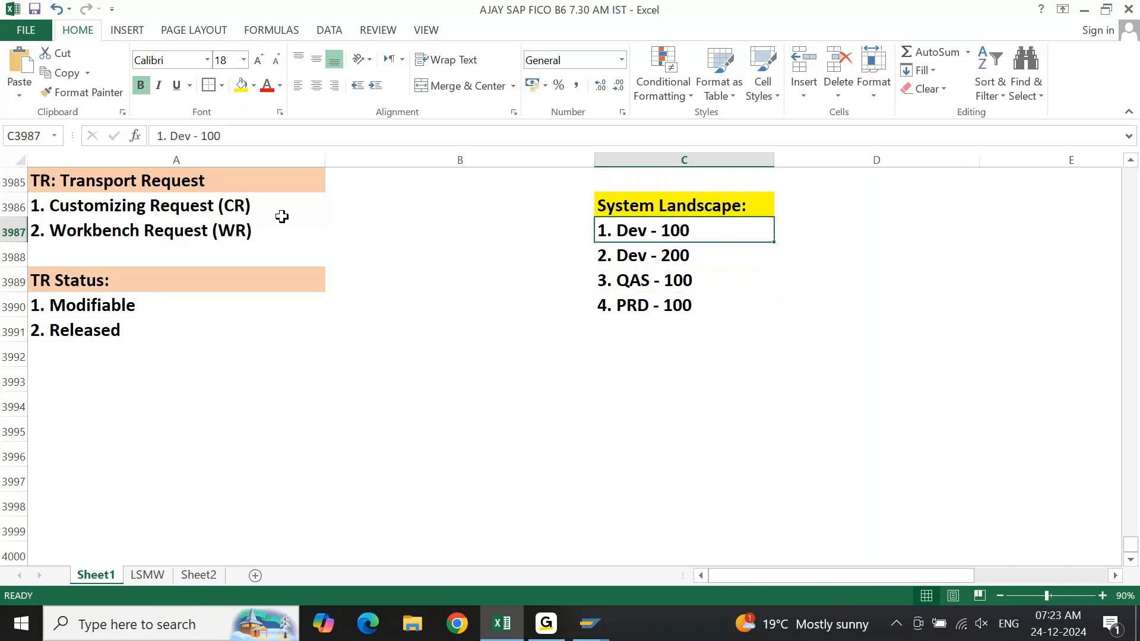
pyautogui.press('Down')
pyautogui.press('Down')
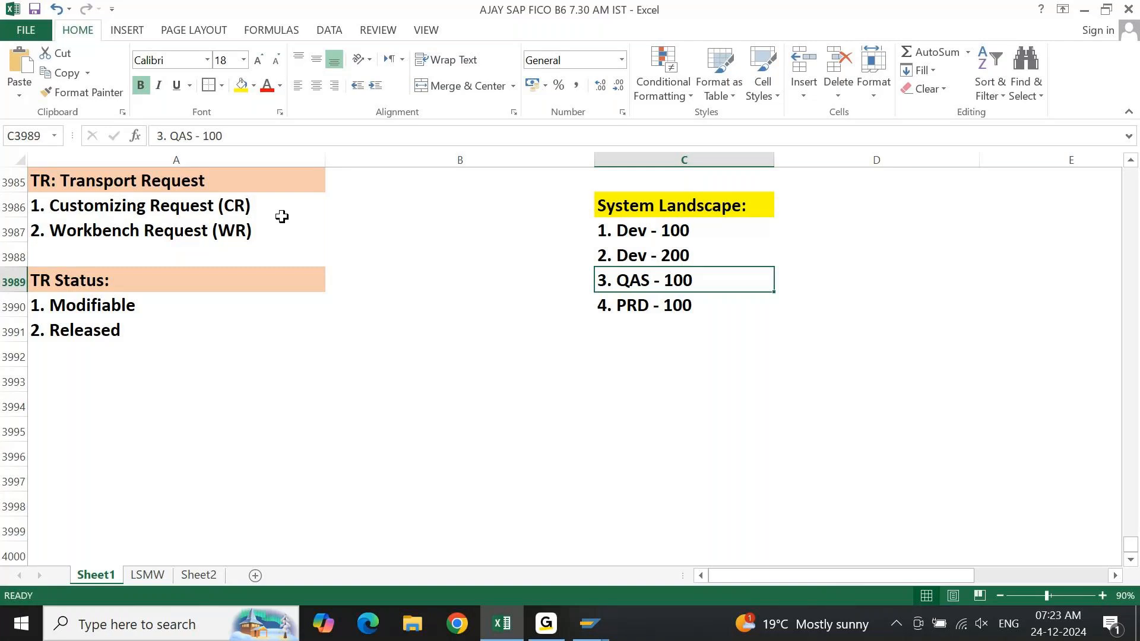
pyautogui.press('Up')
pyautogui.press('Up')
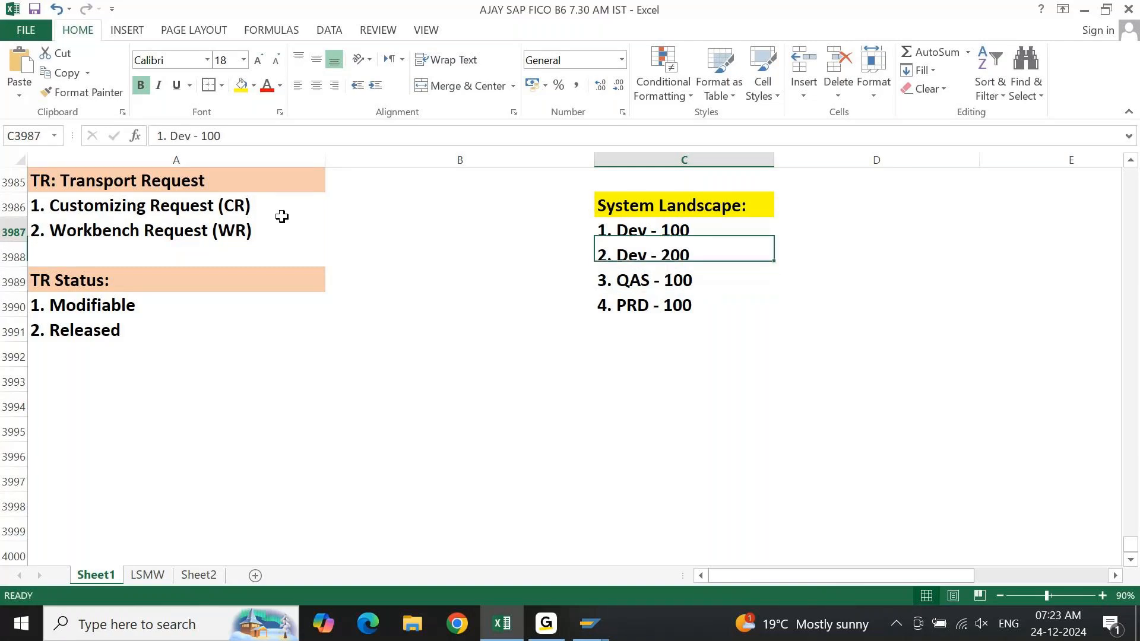
pyautogui.press('Down')
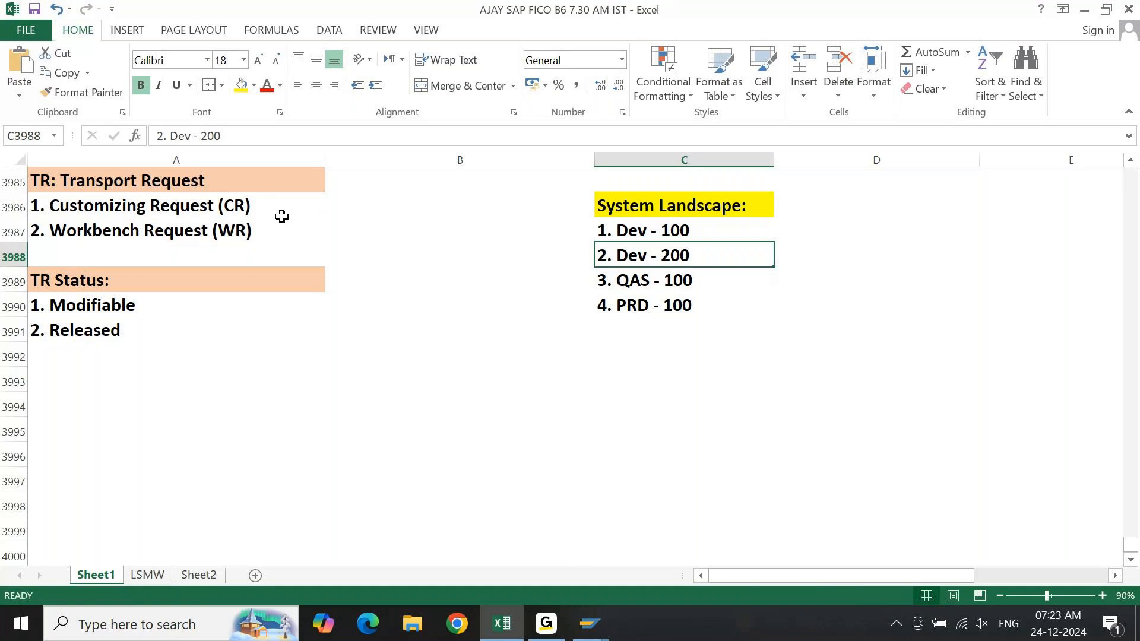
pyautogui.press('Up')
pyautogui.press('Right')
pyautogui.press('Left')
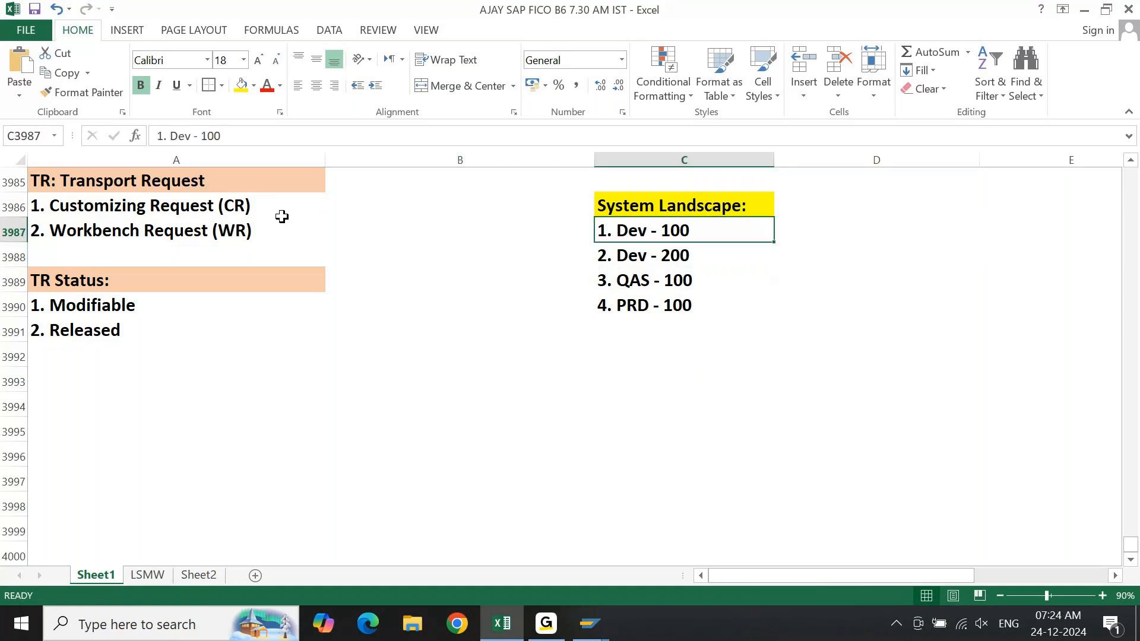
pyautogui.press('Down')
pyautogui.press('Up')
pyautogui.hotkey('shift', 'Down')
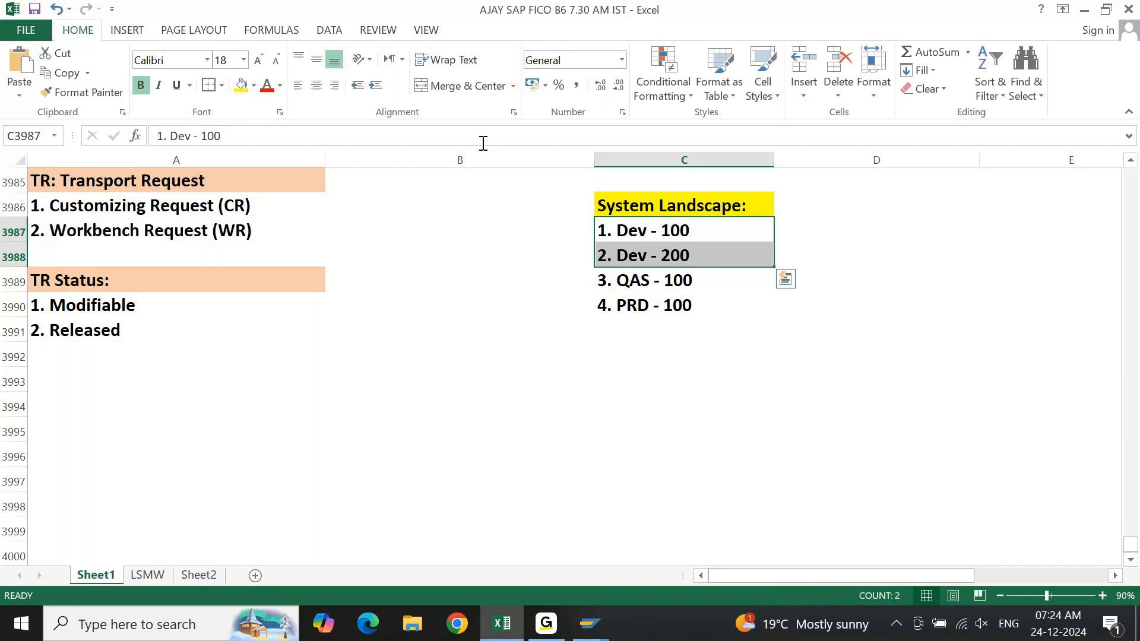
# Enter "Modifiable" in cell D3987 beside the first Dev system and fill it down to D3988.
pyautogui.press('Right')
pyautogui.hotkey('shift', 'Down')
pyautogui.hotkey('shift', 'Up')
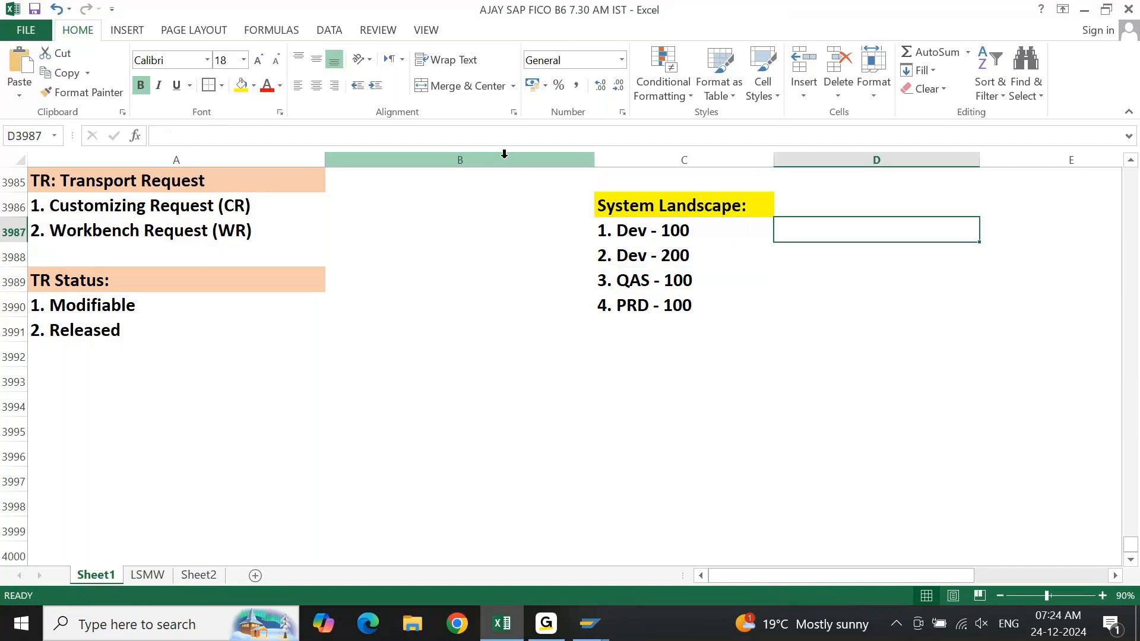
pyautogui.write('Mo')
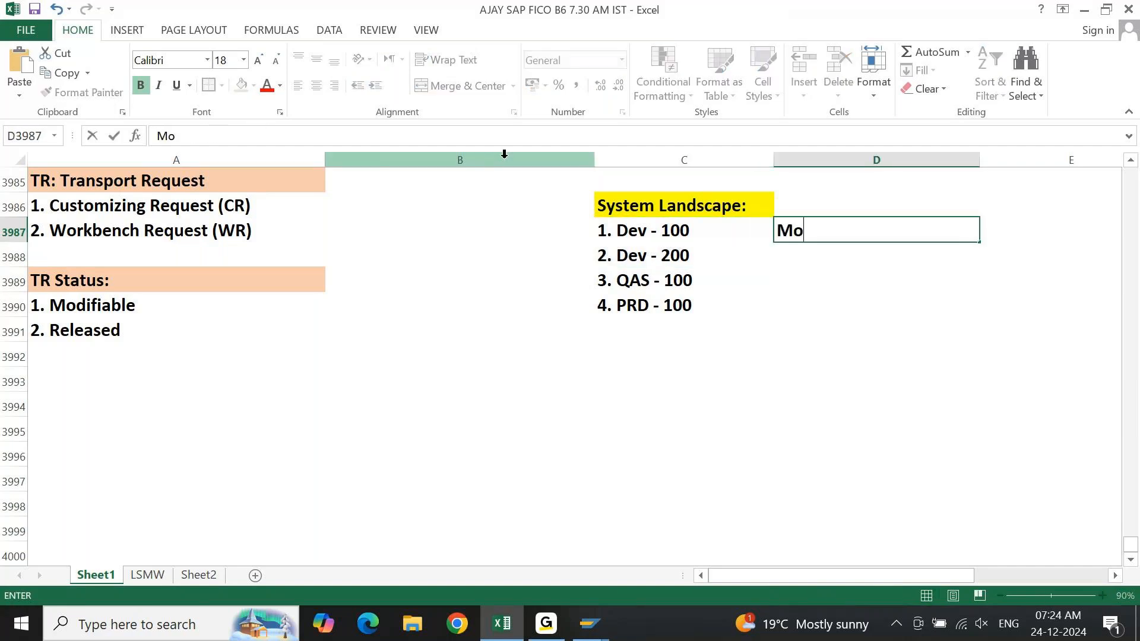
pyautogui.write('difiable')
pyautogui.press('Return')
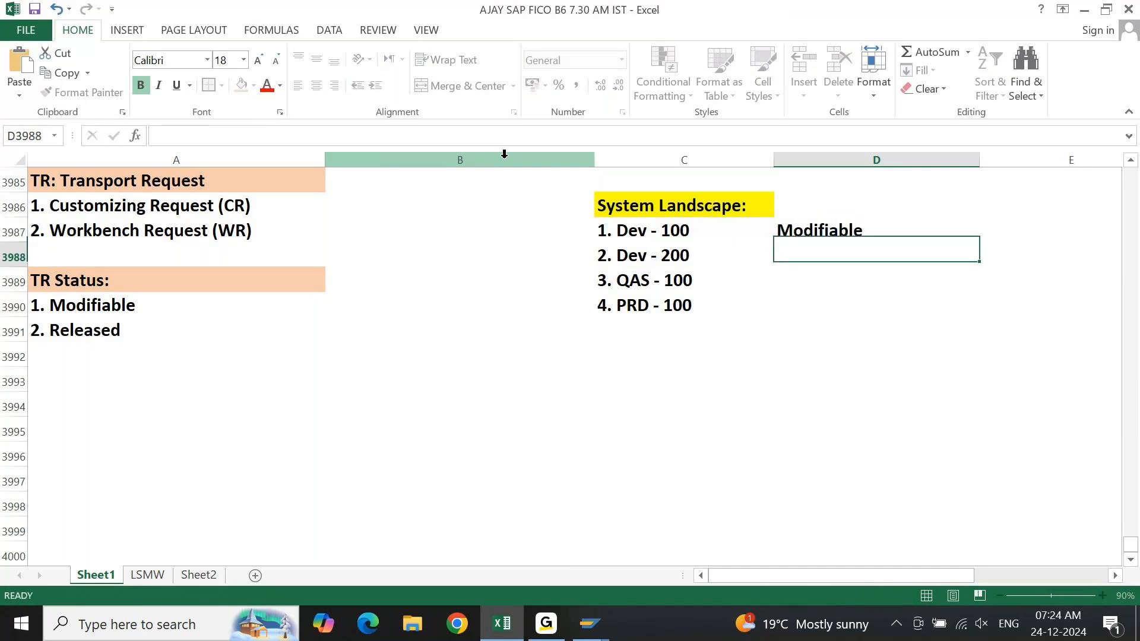
pyautogui.hotkey('shift', 'Up')
pyautogui.hotkey('ctrl', 'd')
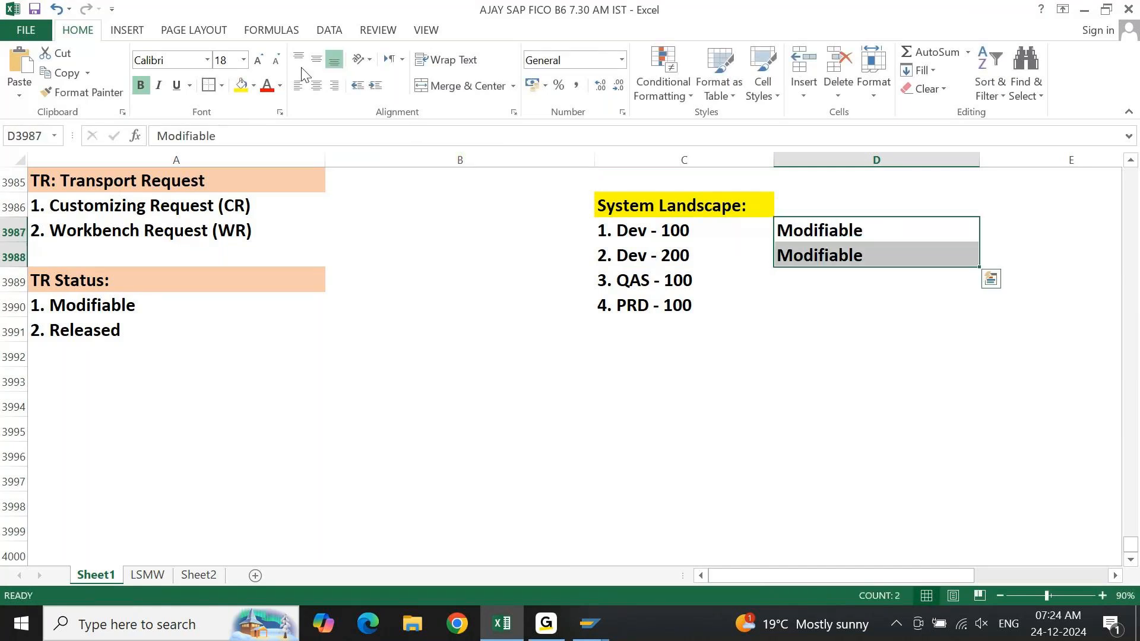
# Fill the Modifiable cells D3987:D3988 and the "1. Modifiable" status cell A3990 with standard light blue.
pyautogui.click(254, 86)
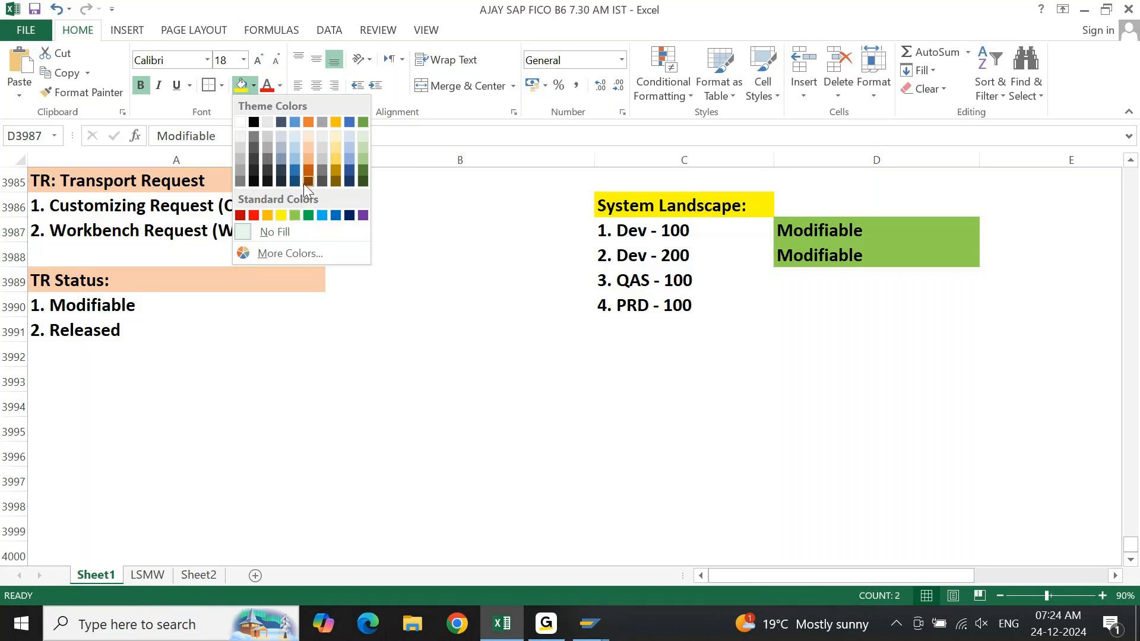
pyautogui.click(325, 217)
pyautogui.press('Left')
pyautogui.press('Left')
pyautogui.press('Left')
pyautogui.press('Down')
pyautogui.press('Down')
pyautogui.press('Down')
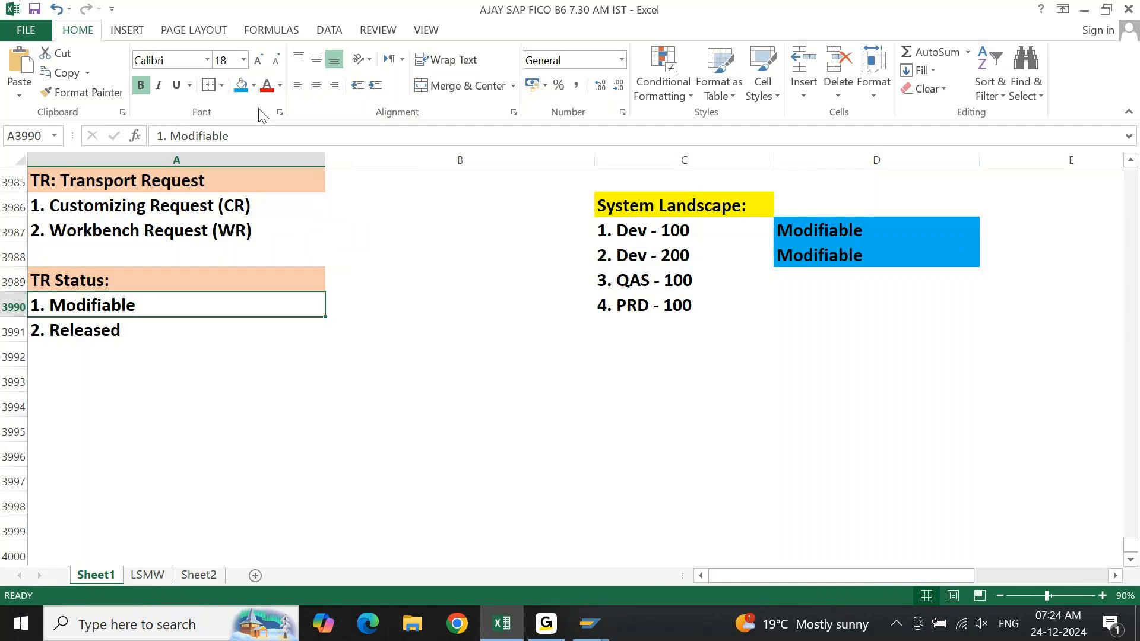
pyautogui.click(241, 85)
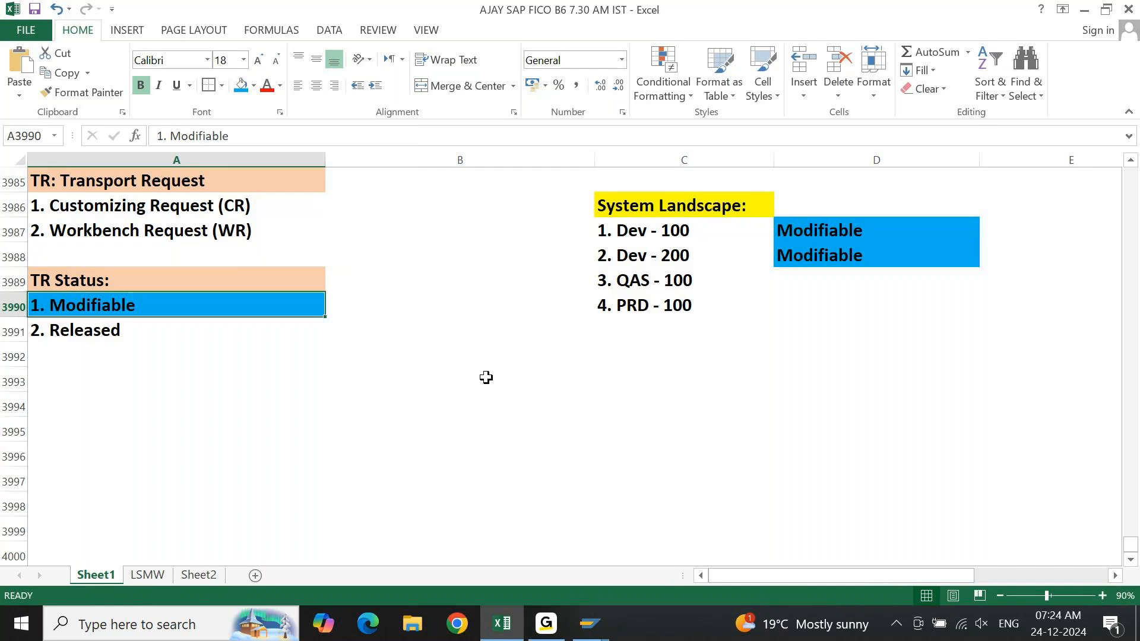
# Enter "Released" in cell D3990 beside the PRD system and copy it to D3989 beside QAS.
pyautogui.click(808, 294)
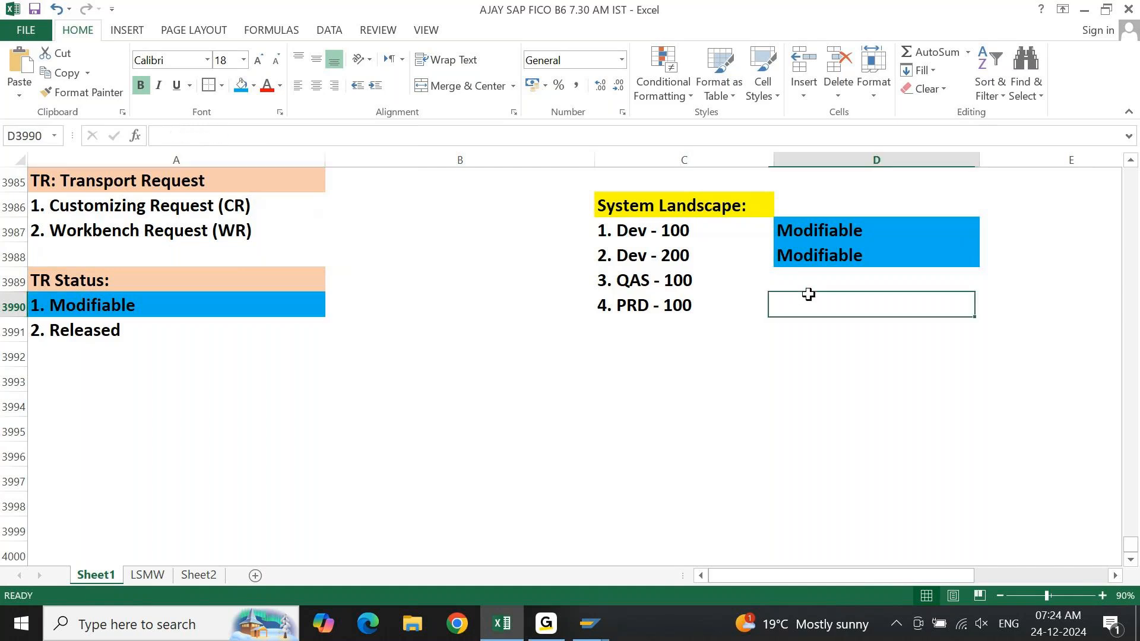
pyautogui.write('Released')
pyautogui.press('Return')
pyautogui.click(808, 293)
pyautogui.hotkey('ctrl', 'c')
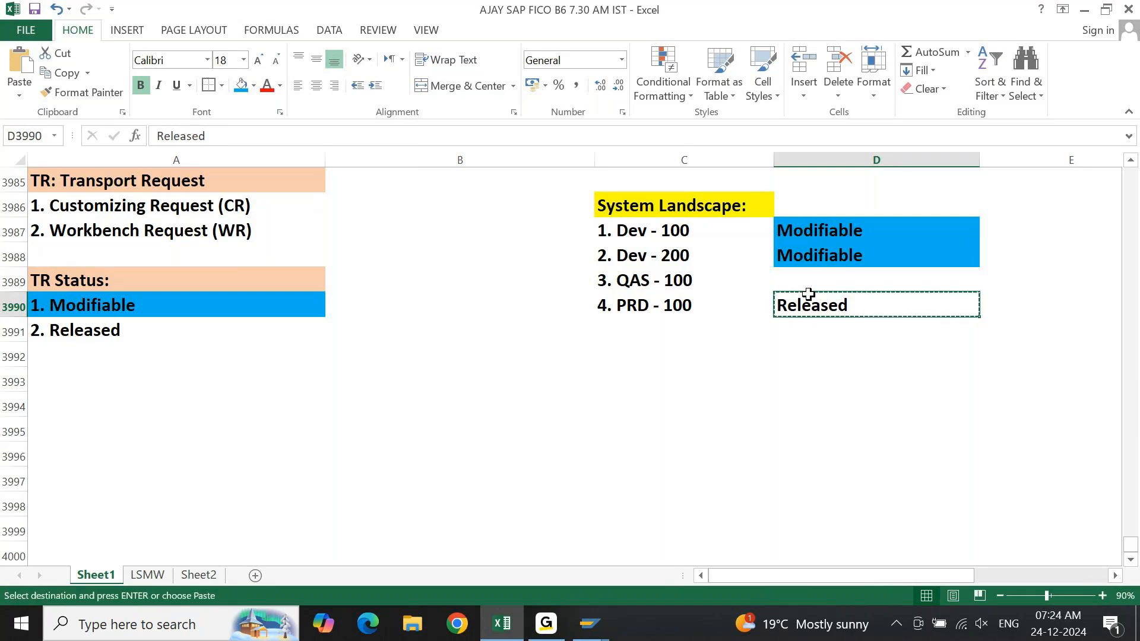
pyautogui.press('Up')
pyautogui.hotkey('ctrl', 'c')
pyautogui.press('Down')
pyautogui.hotkey('ctrl', 'c')
pyautogui.press('Up')
pyautogui.hotkey('ctrl', 'v')
pyautogui.press('Escape')
# Fill the Released cells D3989:D3990 and the "2. Released" status cell A3991 with standard light green.
pyautogui.moveTo(807, 293); pyautogui.dragTo(809, 300)
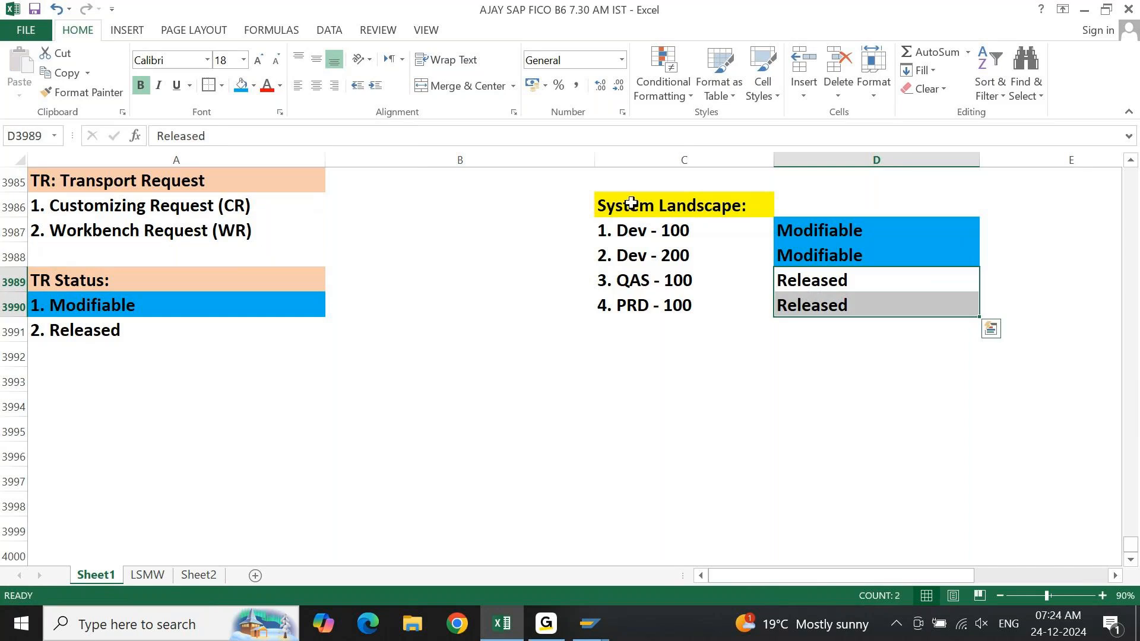
pyautogui.click(254, 86)
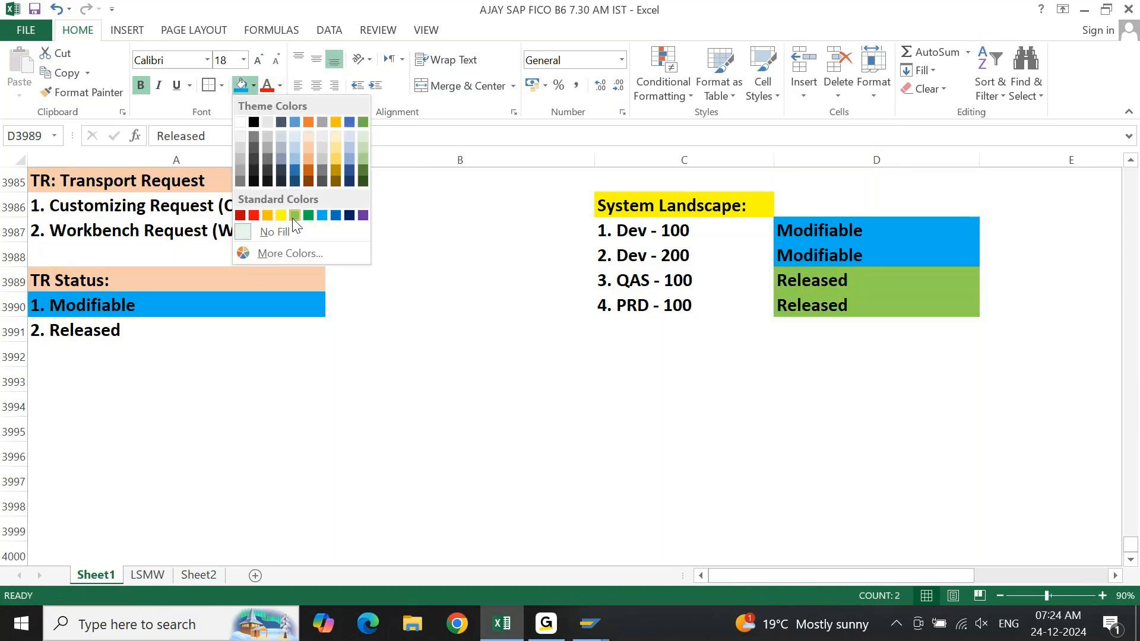
pyautogui.click(294, 214)
pyautogui.press('Left')
pyautogui.press('Left')
pyautogui.press('Left')
pyautogui.press('Down')
pyautogui.press('Down')
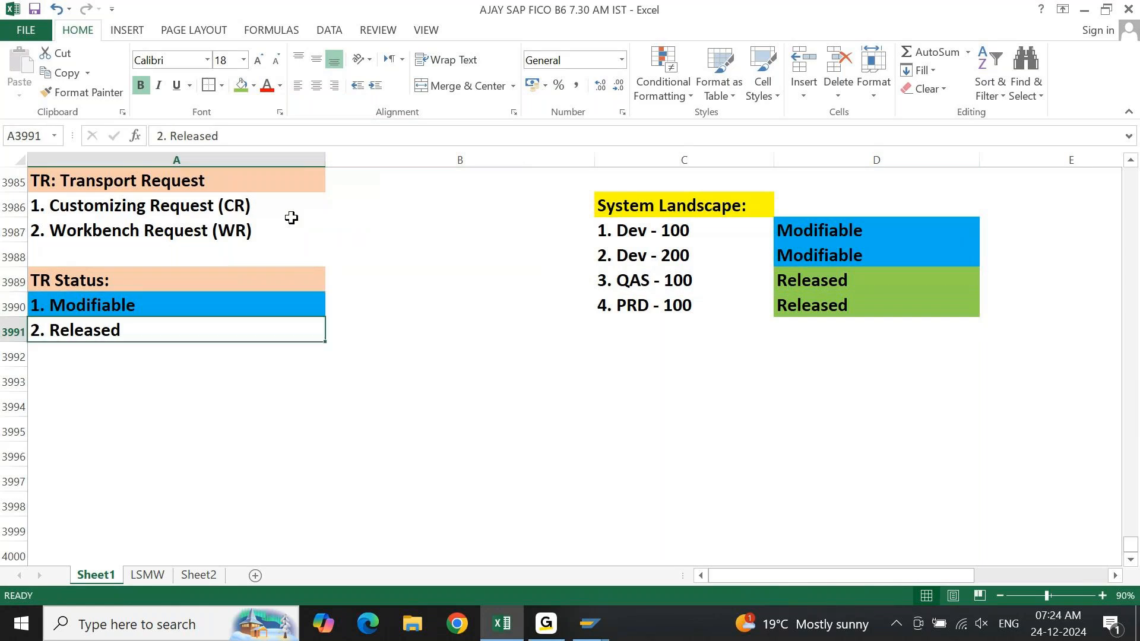
pyautogui.press('F4')
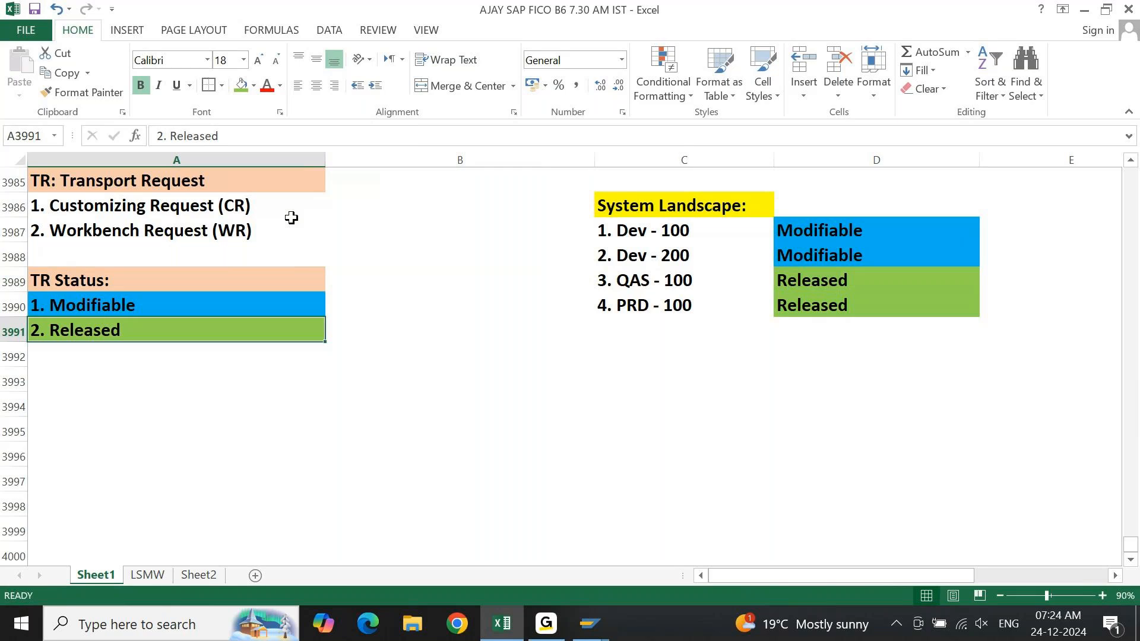
# Enter the labels "Main Task" in cell A3993 and "Sub Task" in cell A3994.
pyautogui.press('Right')
pyautogui.press('Left')
pyautogui.press('Down')
pyautogui.press('Down')
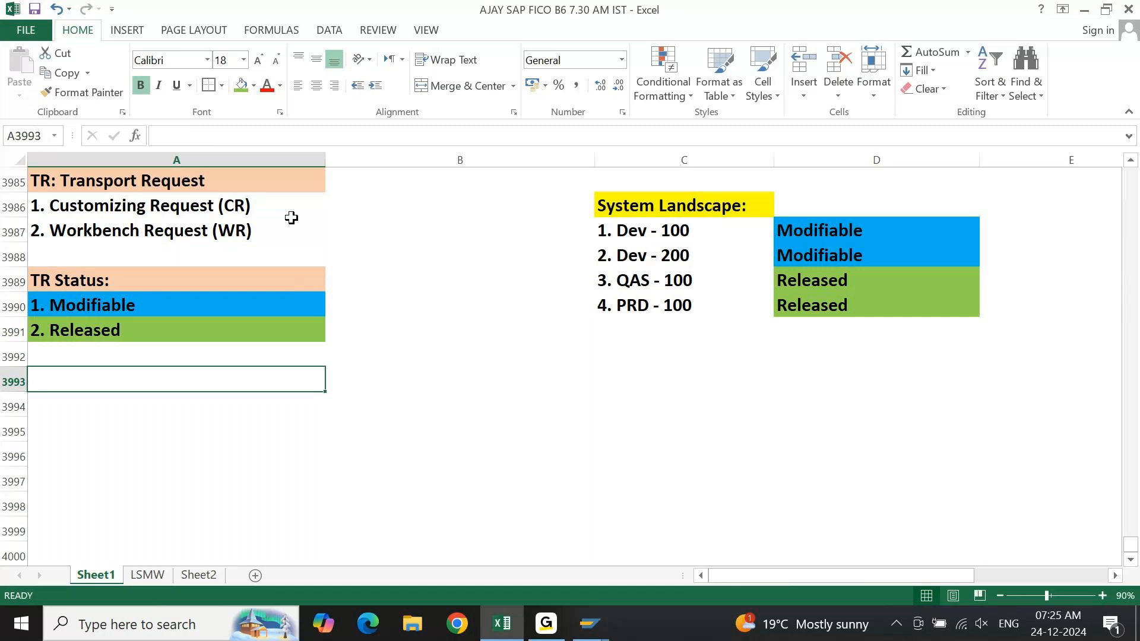
pyautogui.write('Main Task')
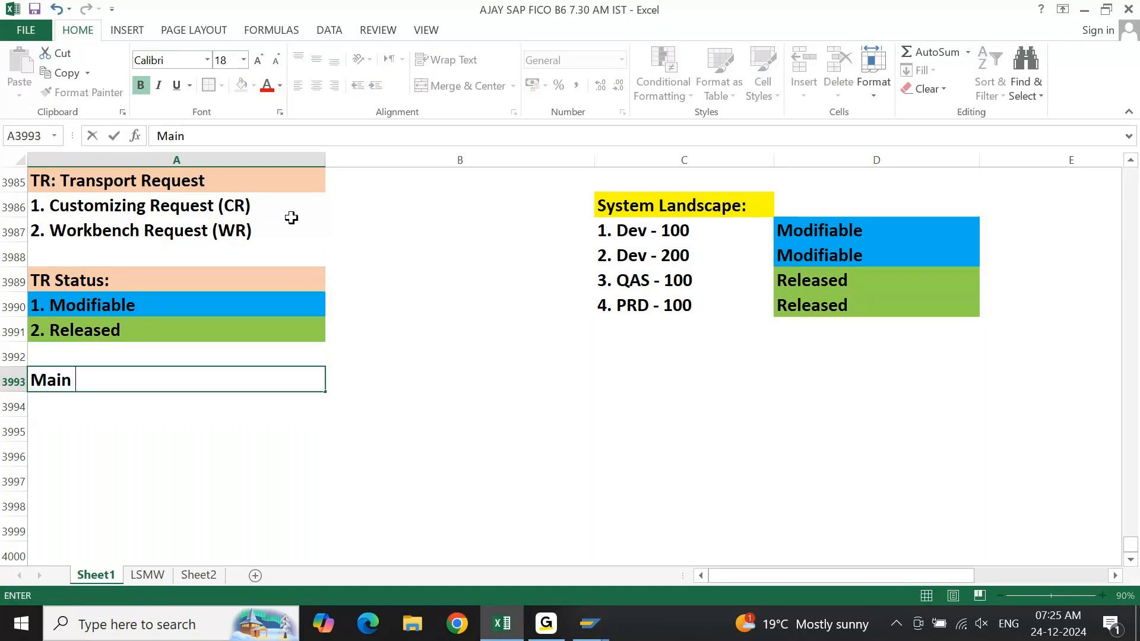
pyautogui.press('Return')
pyautogui.write('SU')
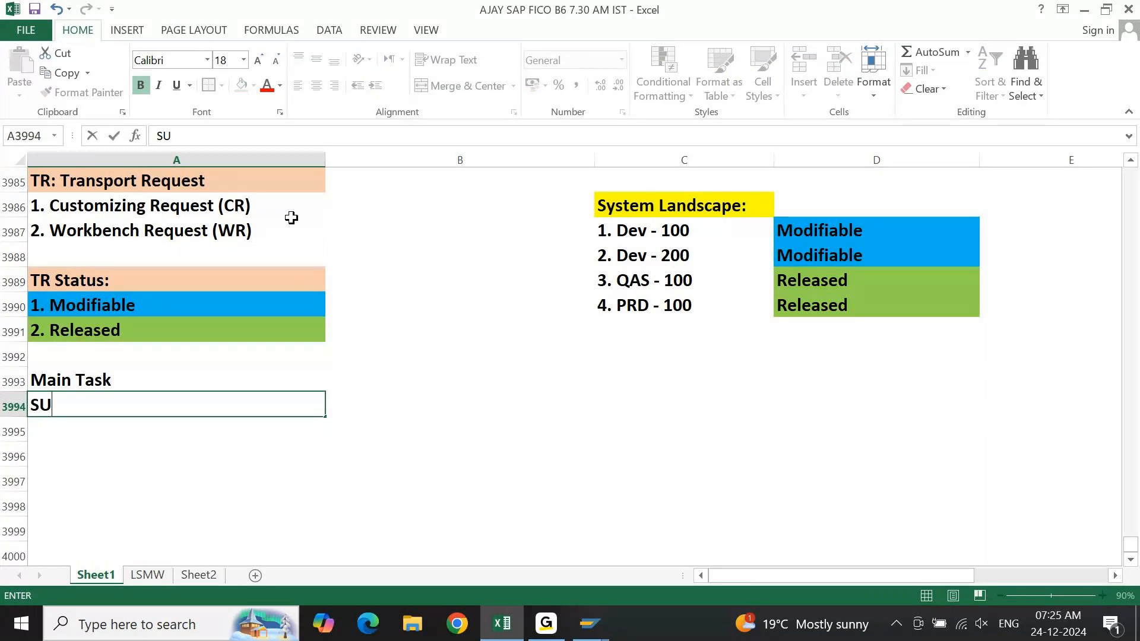
pyautogui.write('b Task')
pyautogui.press('Return')
# Copy the DO NOT TRANSPORT request line from SAP's Transport Organizer and paste it into Excel cell B3993 beside "Main Task".
pyautogui.press('Up')
pyautogui.press('Up')
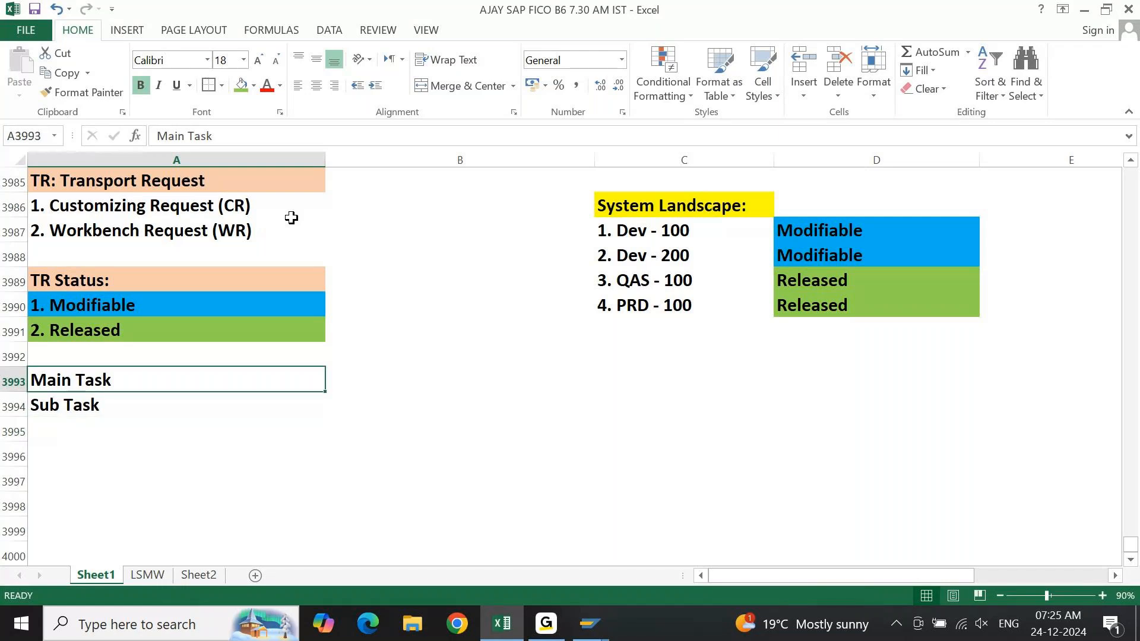
pyautogui.moveTo(589, 623)
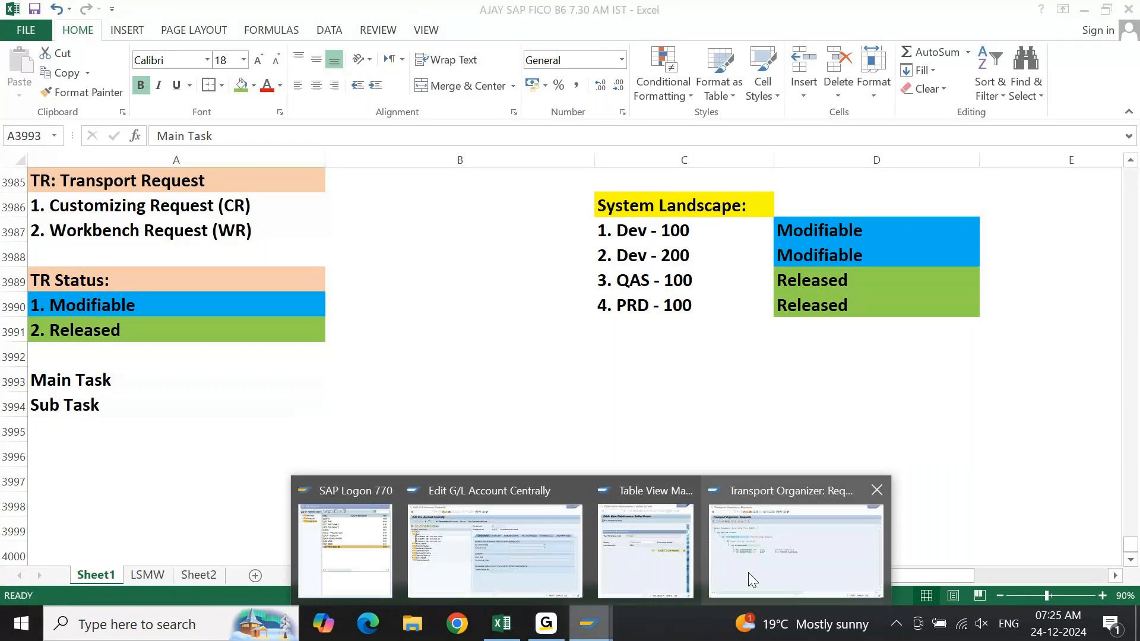
pyautogui.click(734, 575)
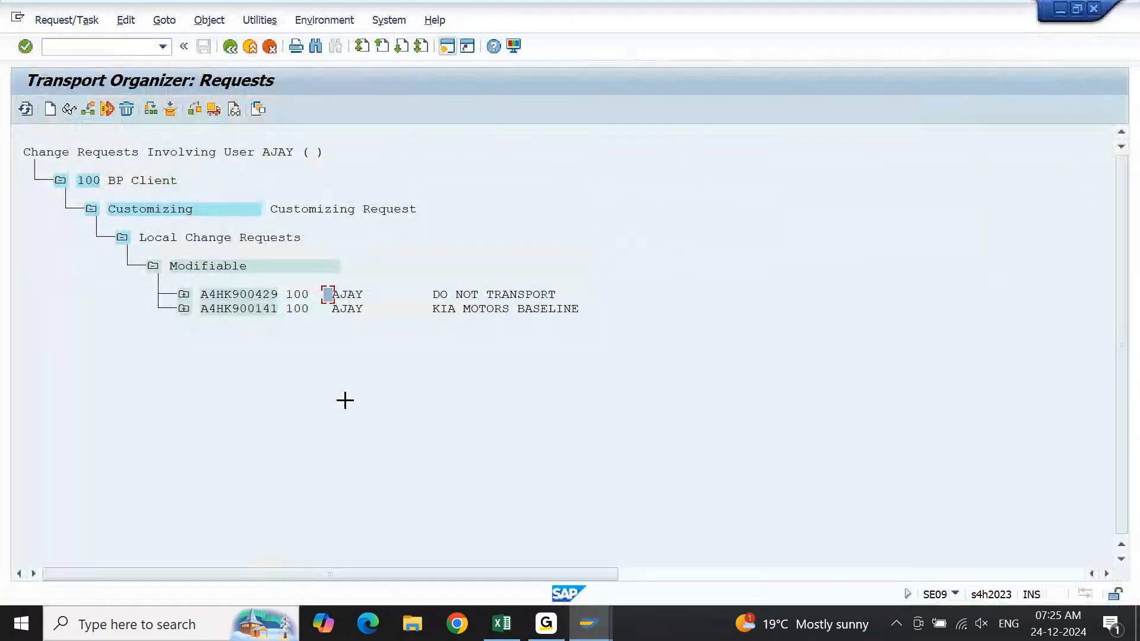
pyautogui.moveTo(199, 291); pyautogui.dragTo(507, 303)
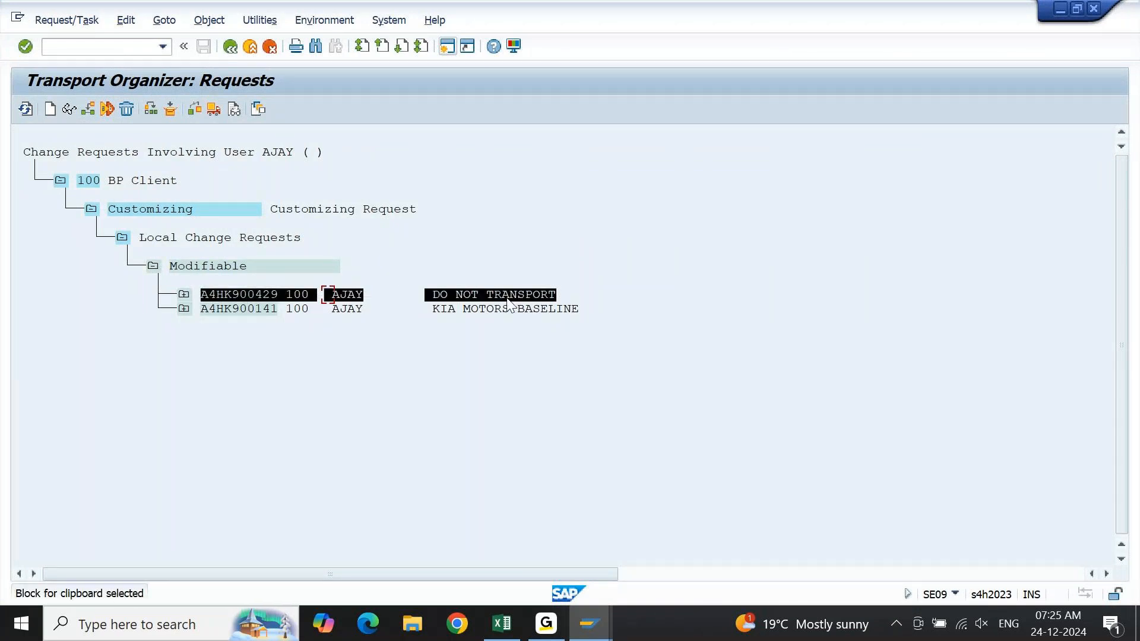
pyautogui.hotkey('ctrl', 'c')
pyautogui.click(502, 623)
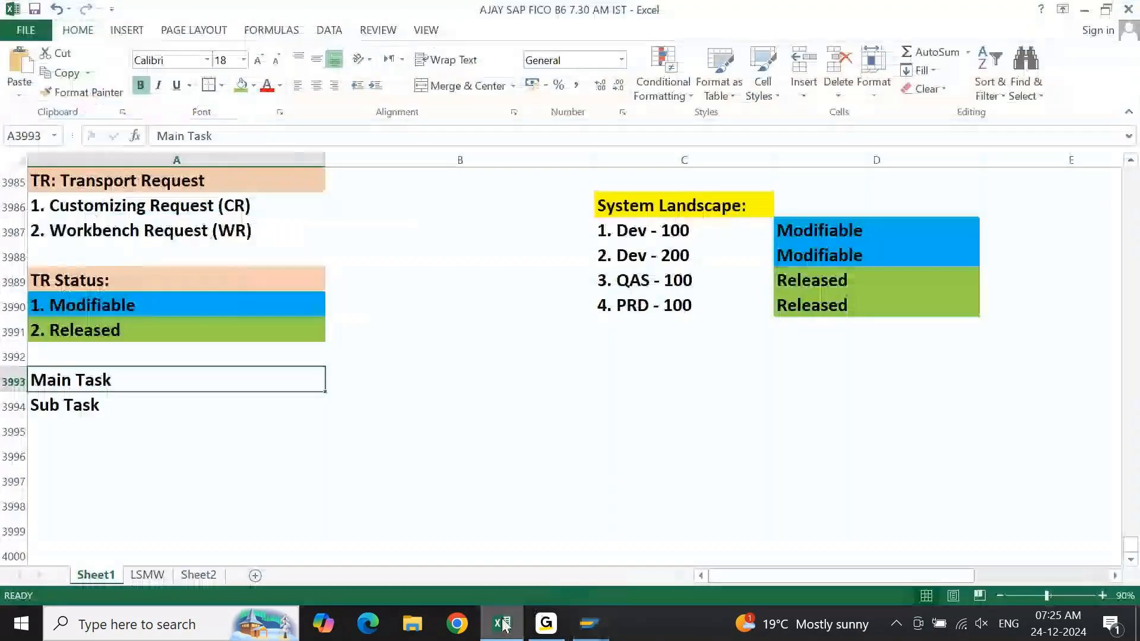
pyautogui.hotkey('ctrl', 'v')
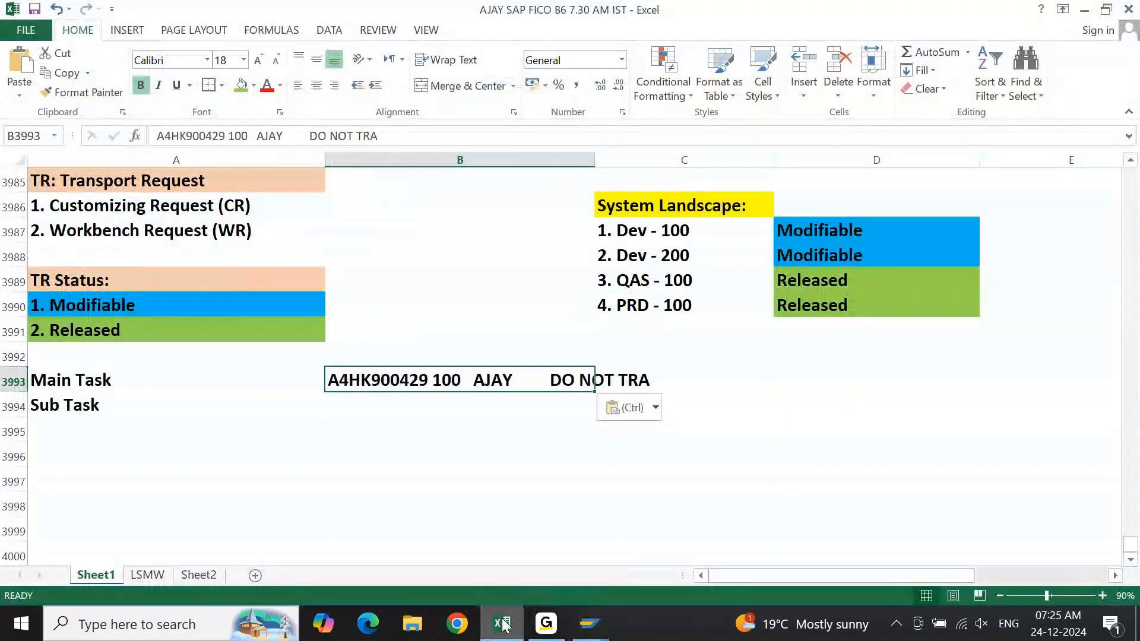
# Append "SPORT" to the request line in cell B3993 so its description ends with "DO NOT TRASPORT".
pyautogui.press('Left')
pyautogui.press('Right')
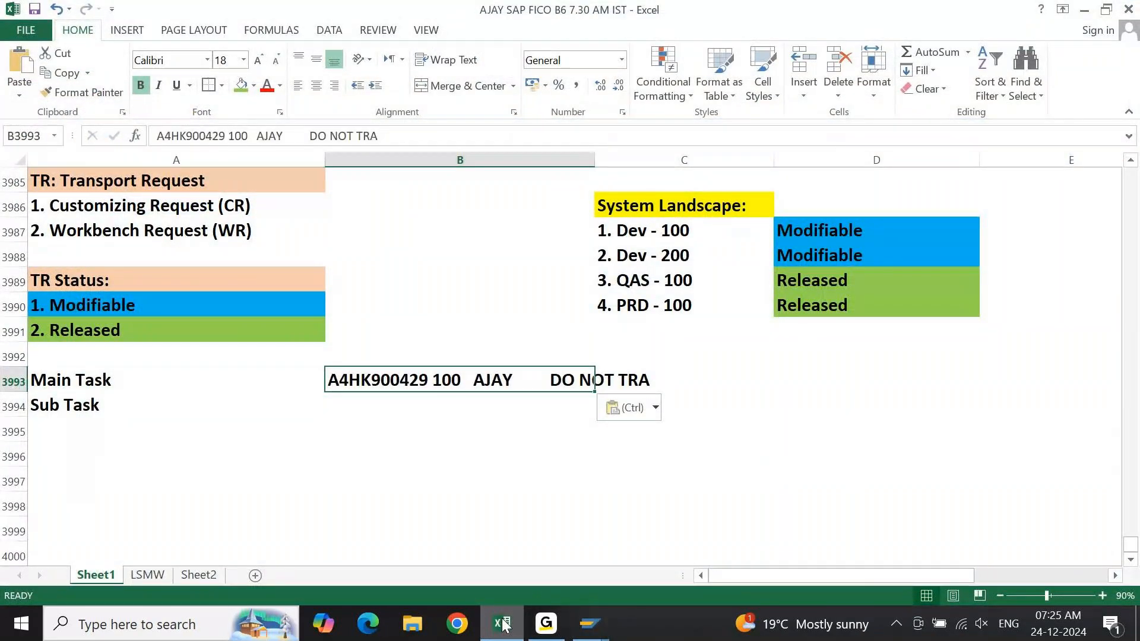
pyautogui.press('F2')
pyautogui.hotkey('ctrl', 'shift', 'Left')
pyautogui.hotkey('ctrl', 'shift', 'Left')
pyautogui.hotkey('ctrl', 'shift', 'Left')
pyautogui.hotkey('ctrl', 'shift', 'Left')
pyautogui.hotkey('ctrl', 'Right')
pyautogui.hotkey('ctrl', 'Right')
pyautogui.hotkey('ctrl', 'Right')
pyautogui.hotkey('ctrl', 'Right')
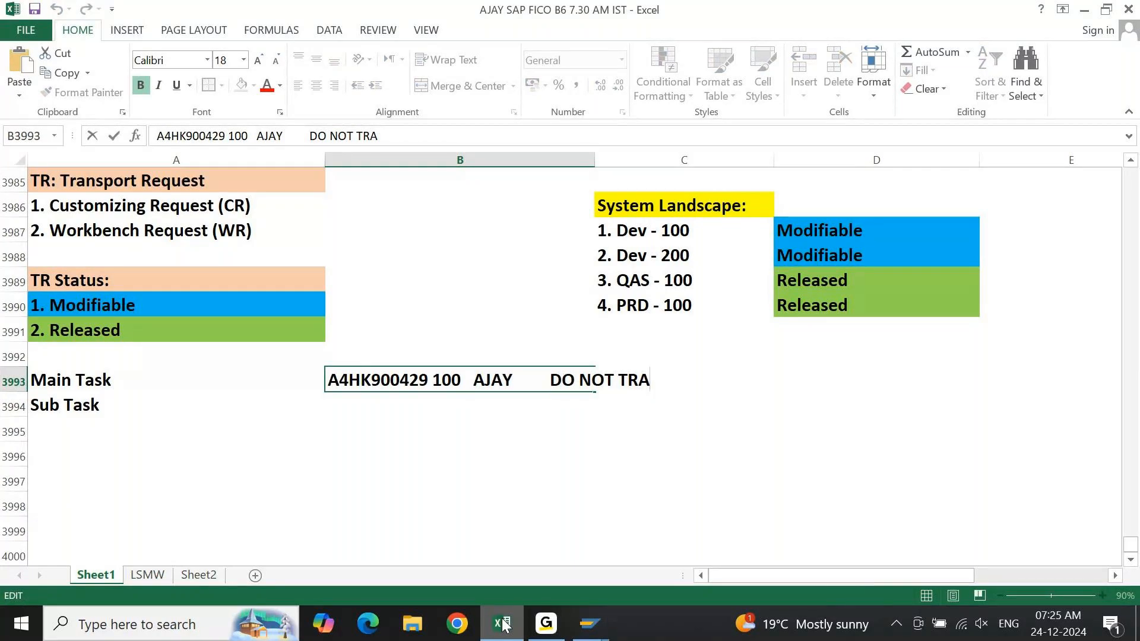
pyautogui.write('SPORT')
pyautogui.press('Return')
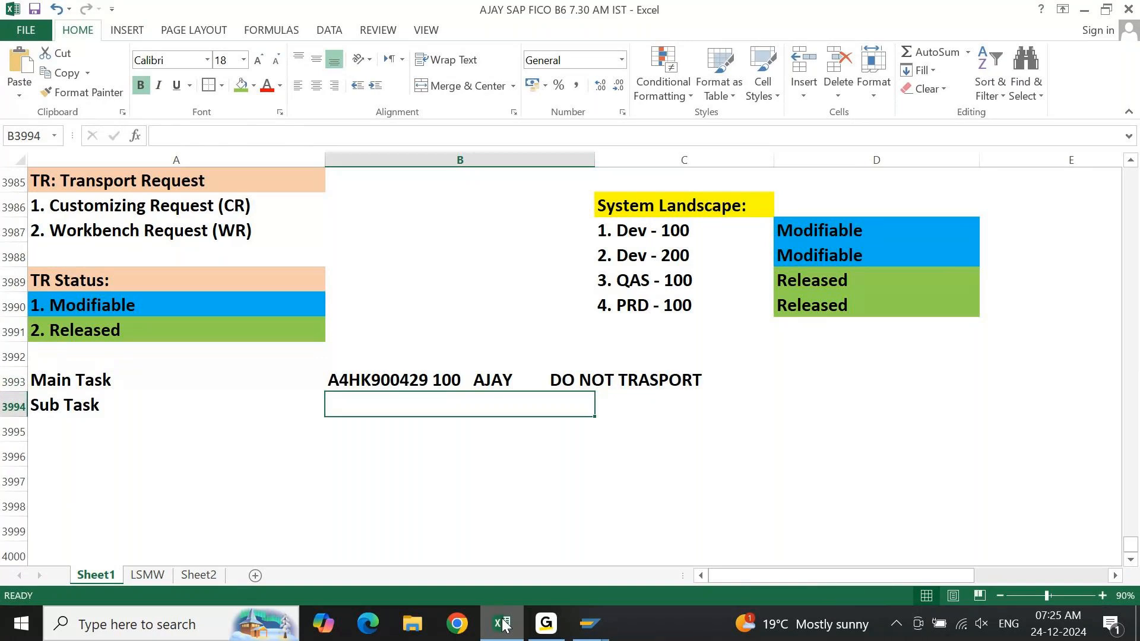
# Colour only the digits "29" at the end of the request number in cell B3993 red.
pyautogui.press('Up')
pyautogui.press('F2')
pyautogui.hotkey('ctrl', 'Left')
pyautogui.hotkey('ctrl', 'Left')
pyautogui.hotkey('ctrl', 'Left')
pyautogui.hotkey('ctrl', 'Left')
pyautogui.hotkey('ctrl', 'Left')
pyautogui.press('Left')
pyautogui.hotkey('shift', 'Left')
pyautogui.hotkey('shift', 'Left')
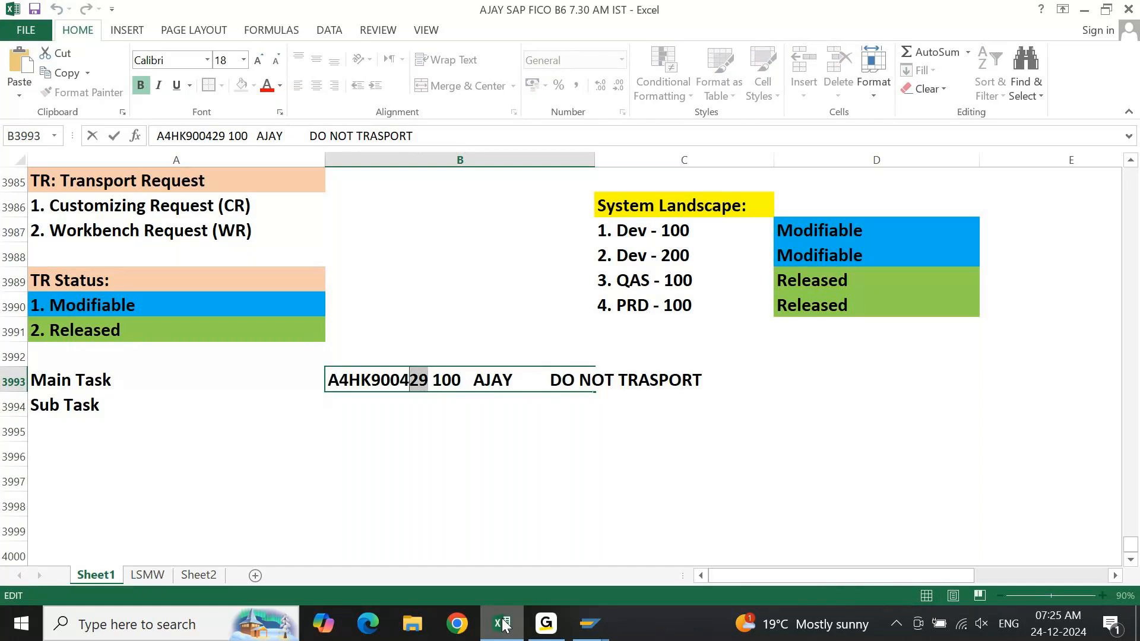
pyautogui.click(267, 85)
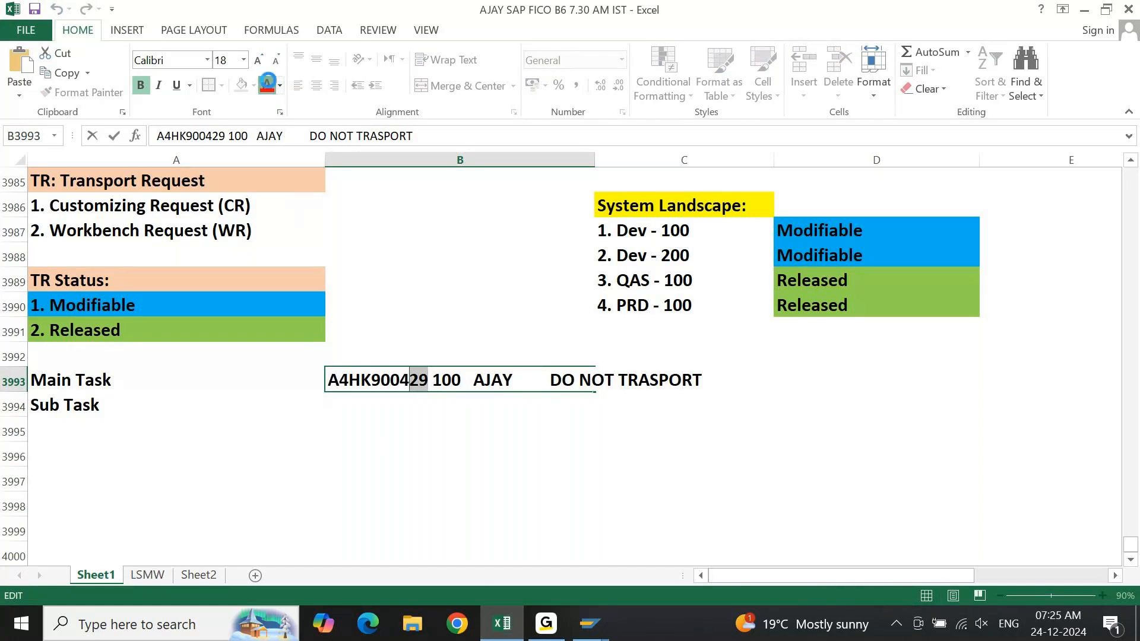
pyautogui.press('Return')
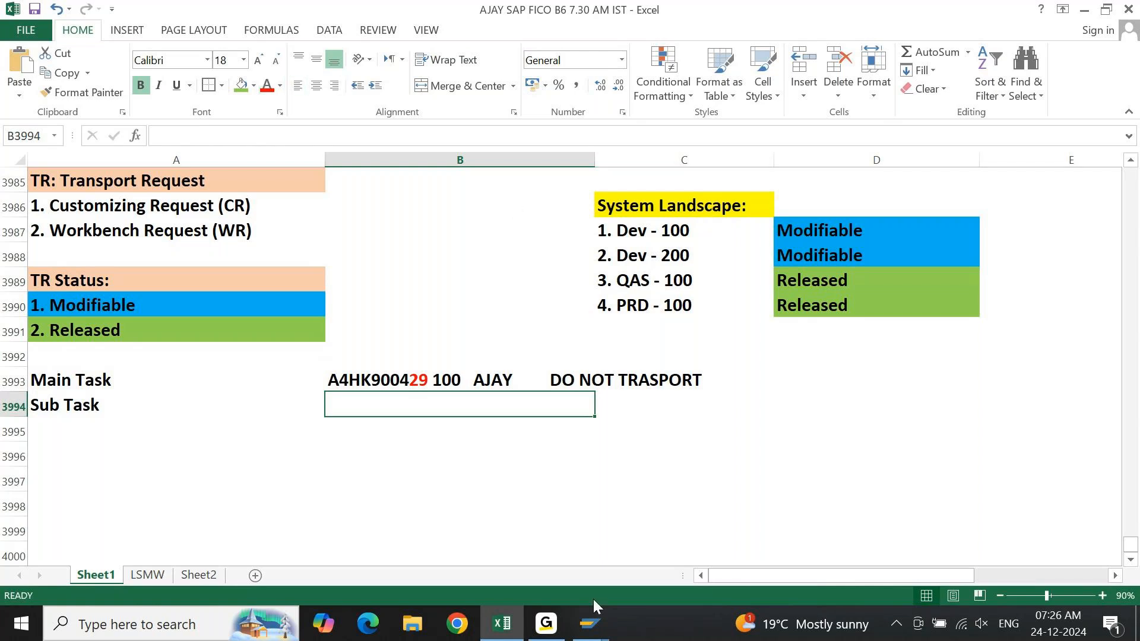
# Switch to SAP's Transport Organizer and expand the DO NOT TRANSPORT request through its customizing task and View Maintenance: Data.
pyautogui.moveTo(593, 610)
pyautogui.moveTo(570, 552)
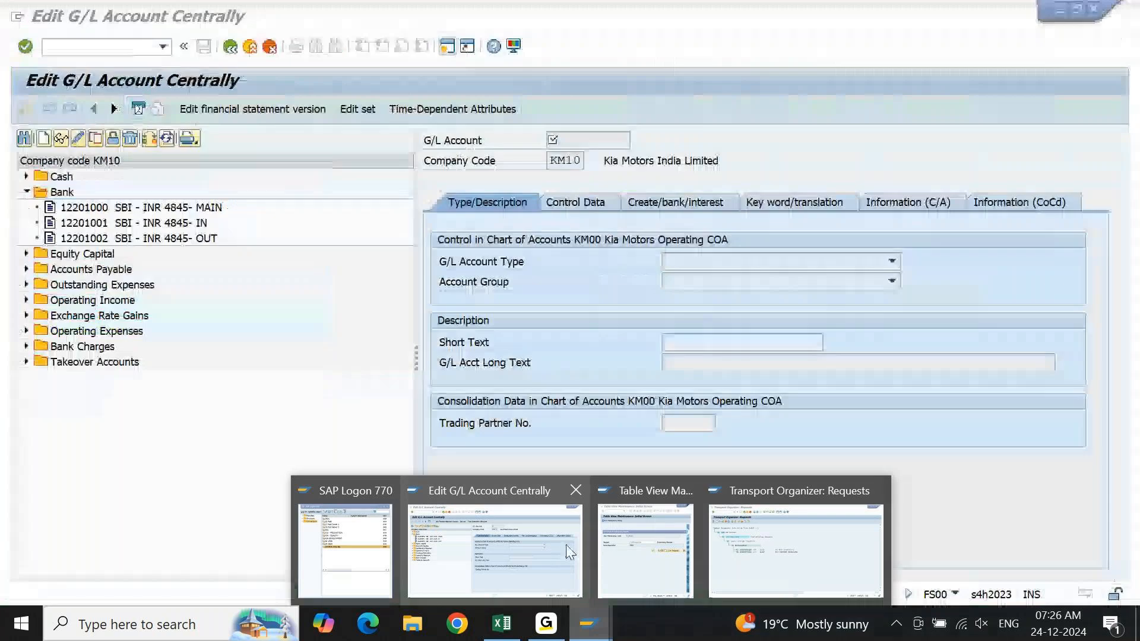
pyautogui.click(795, 552)
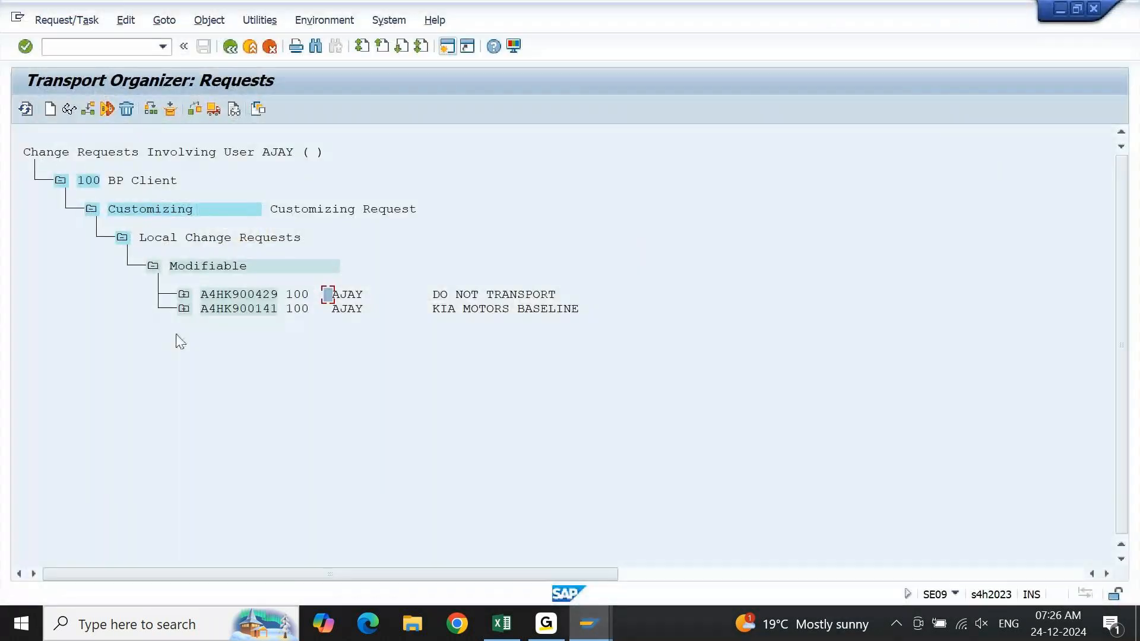
pyautogui.click(184, 295)
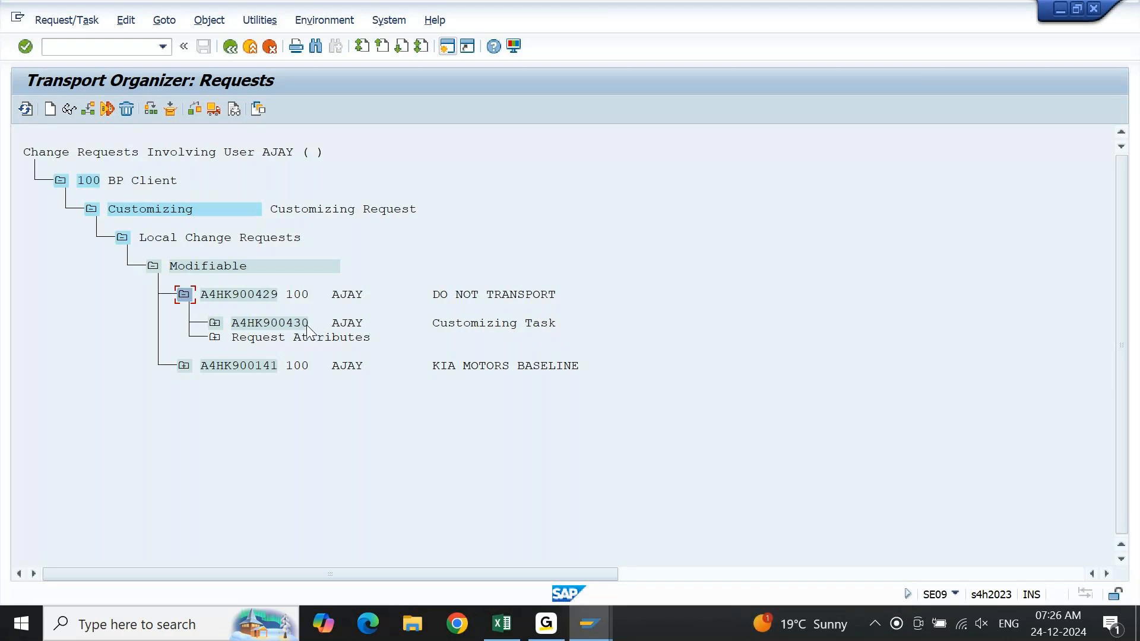
pyautogui.click(214, 323)
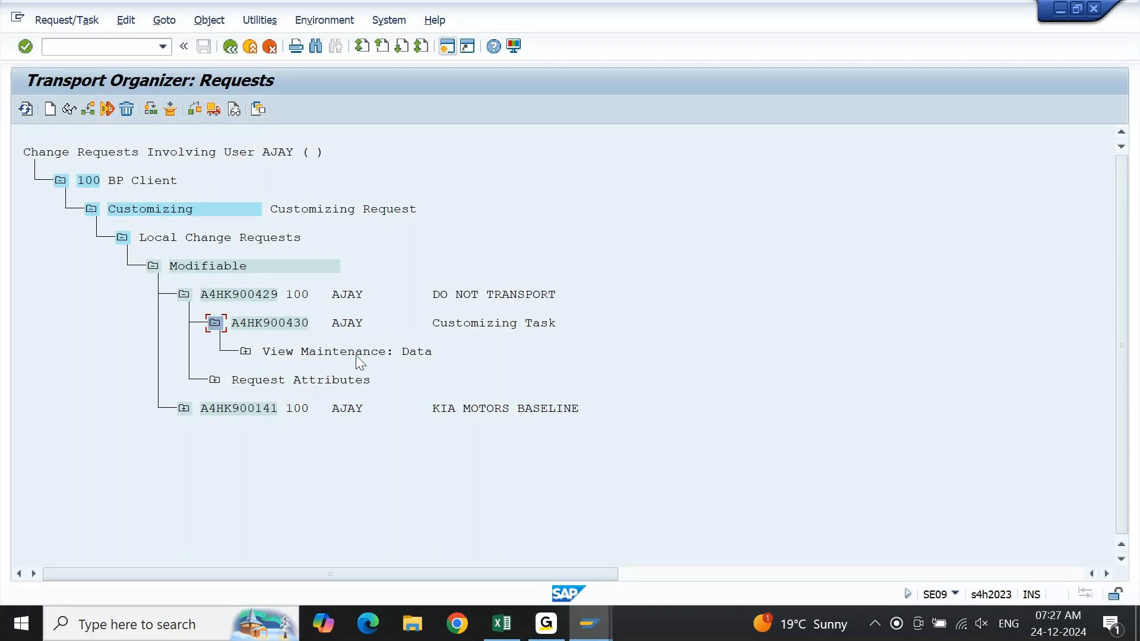
pyautogui.click(246, 354)
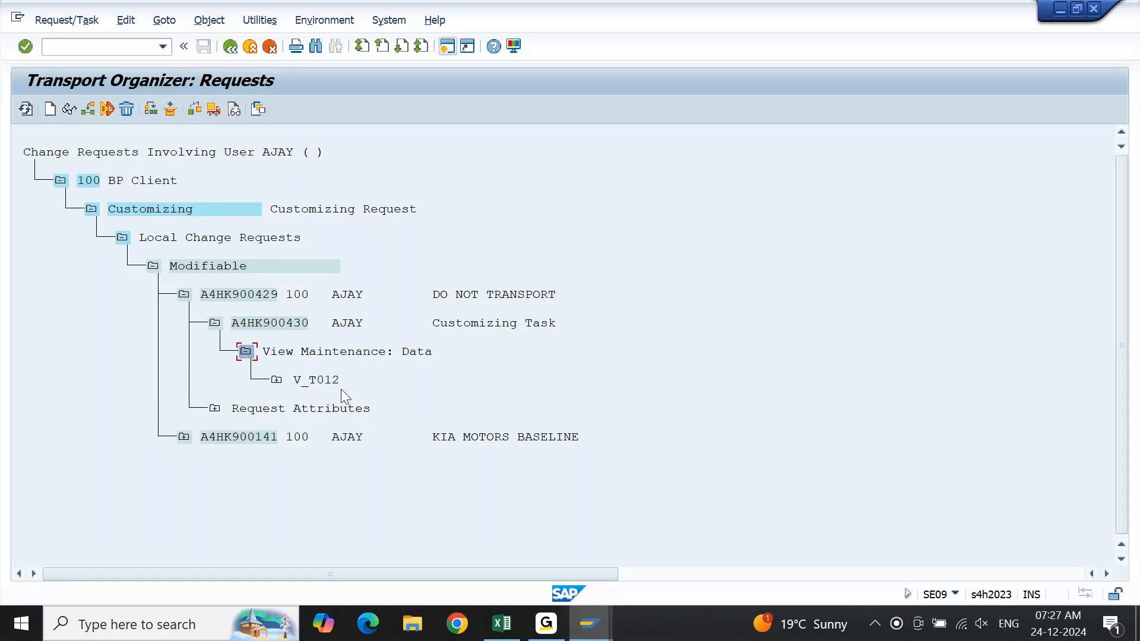
pyautogui.click(106, 53)
pyautogui.write('V_')
pyautogui.doubleClick(105, 53)
pyautogui.press('BackSpace')
# Switch to the Table View Maintenance session, cancel its customizing request prompt and exit without saving the changes.
pyautogui.click(339, 386)
pyautogui.click(611, 623)
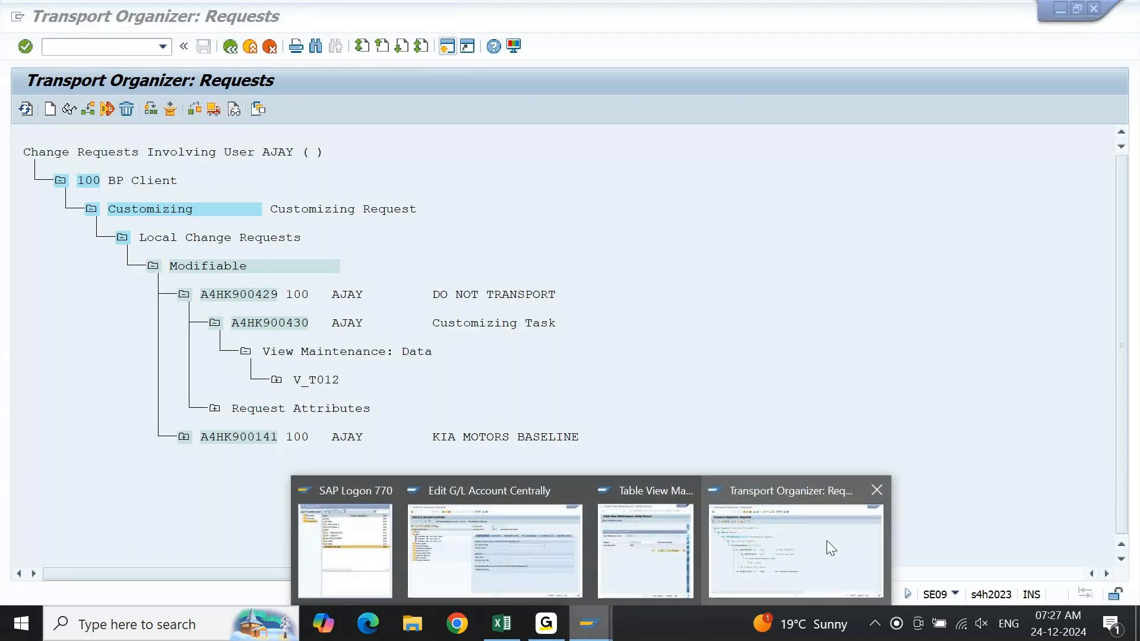
pyautogui.moveTo(686, 545)
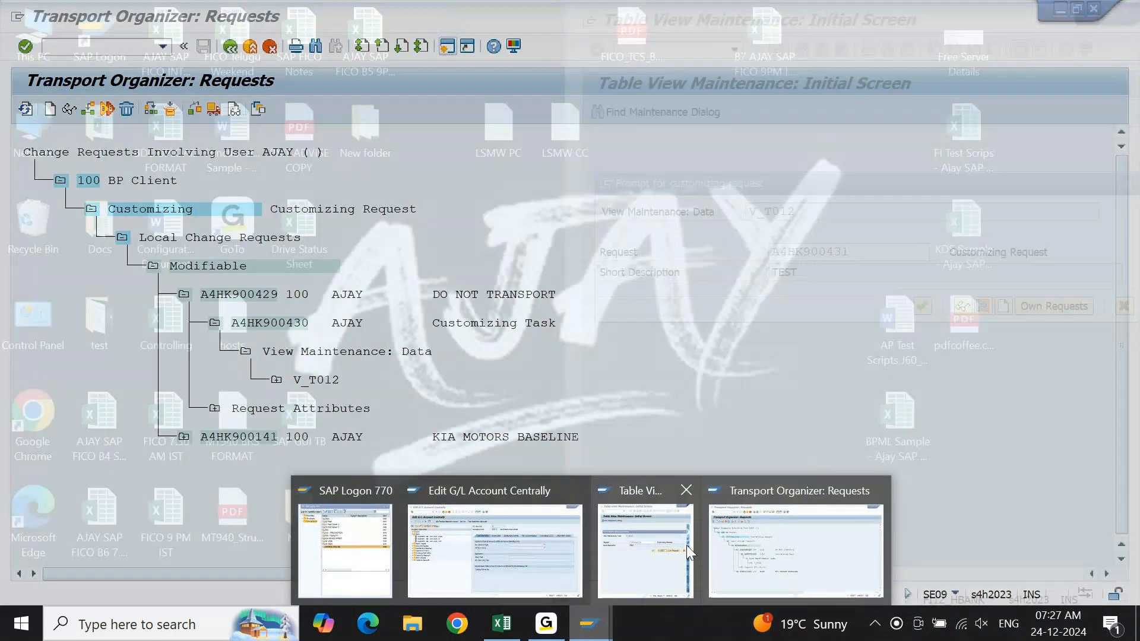
pyautogui.click(640, 554)
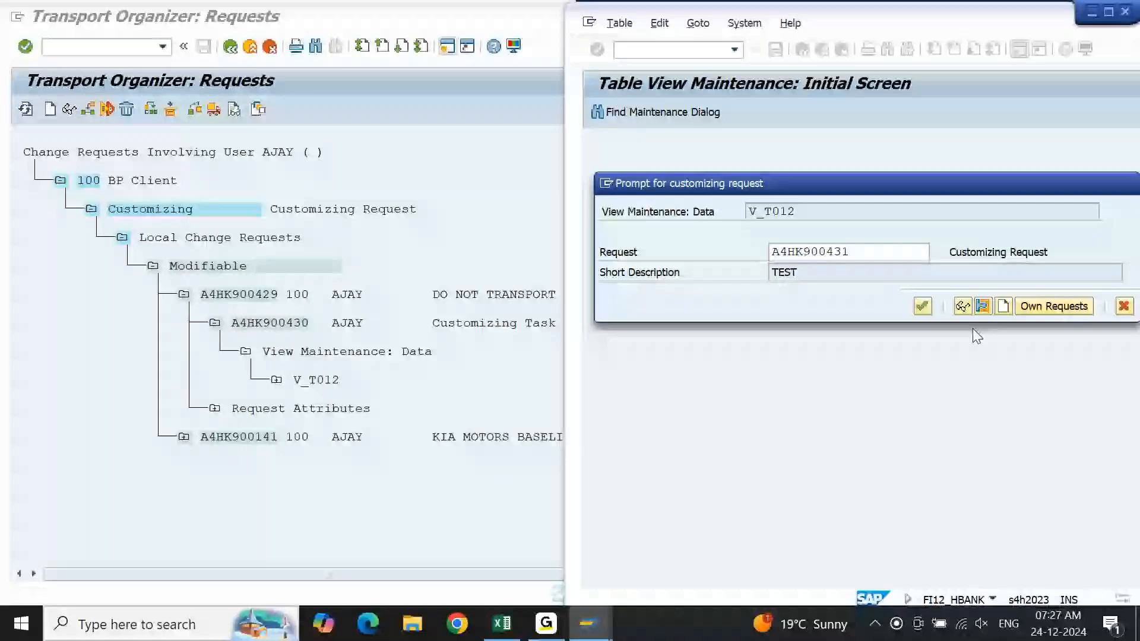
pyautogui.press('Escape')
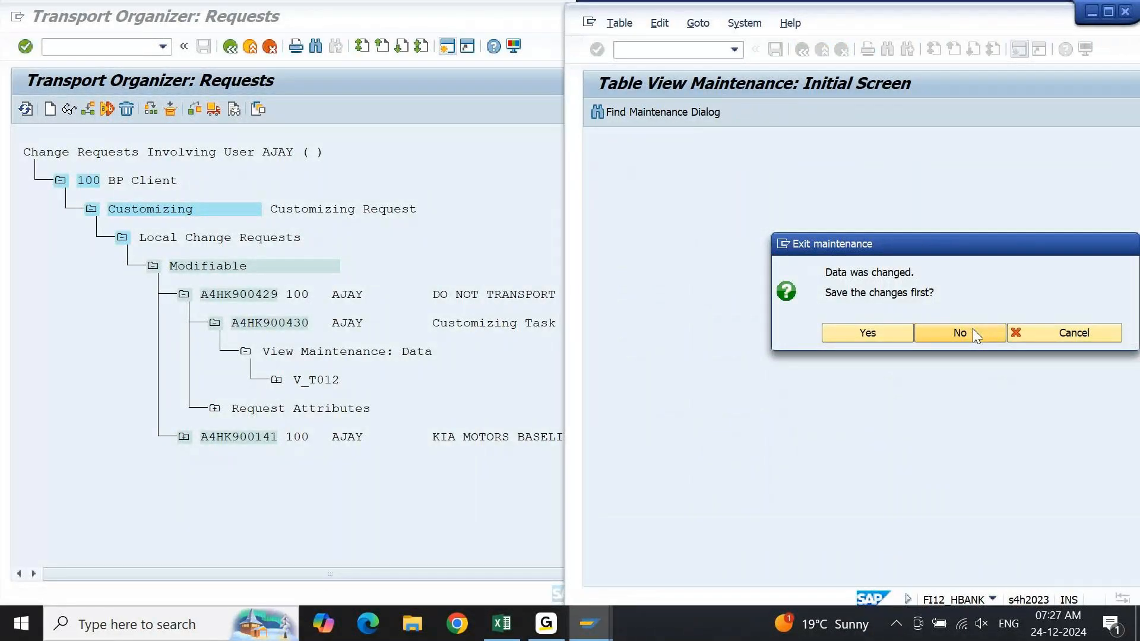
pyautogui.click(972, 328)
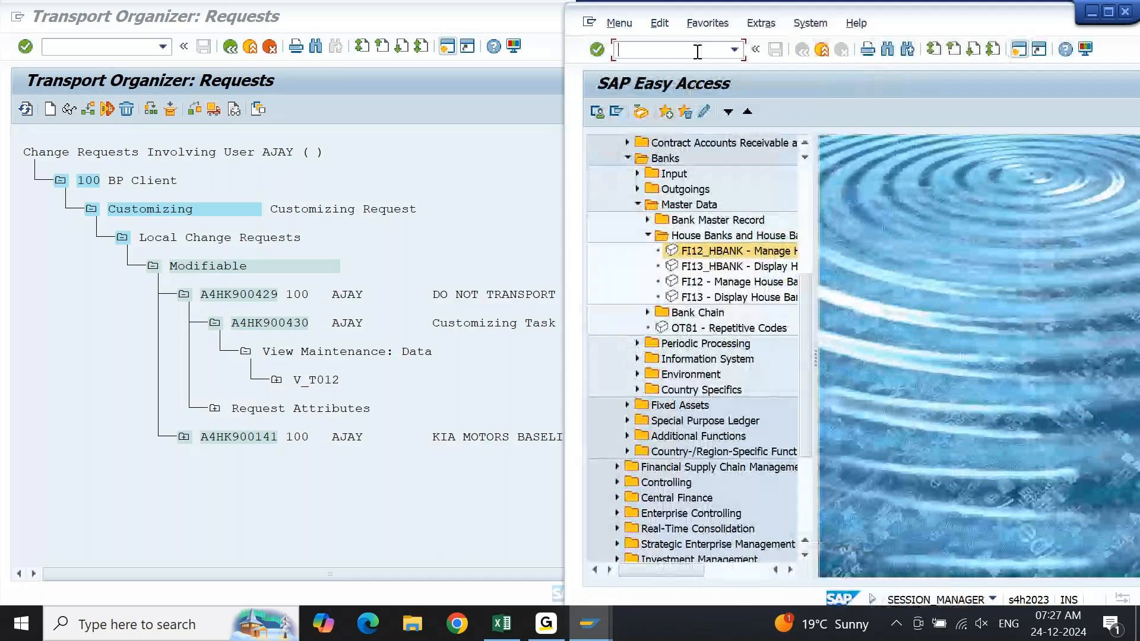
# Open transaction SE16N and load the view V_T012 as the table to display.
pyautogui.write('SE16N')
pyautogui.press('Return')
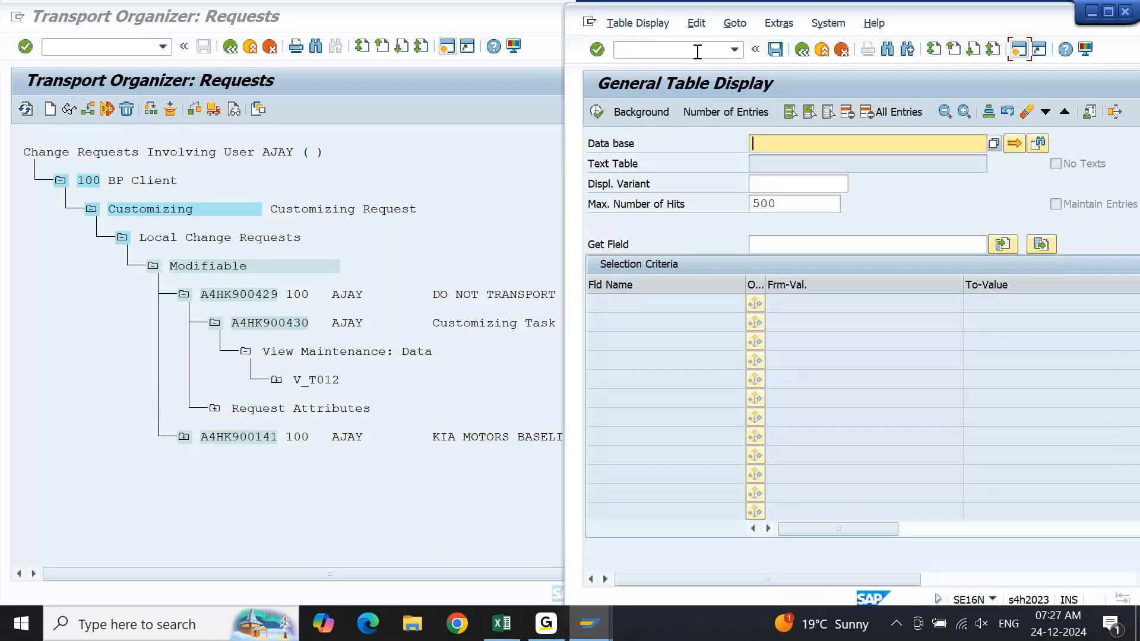
pyautogui.write('V')
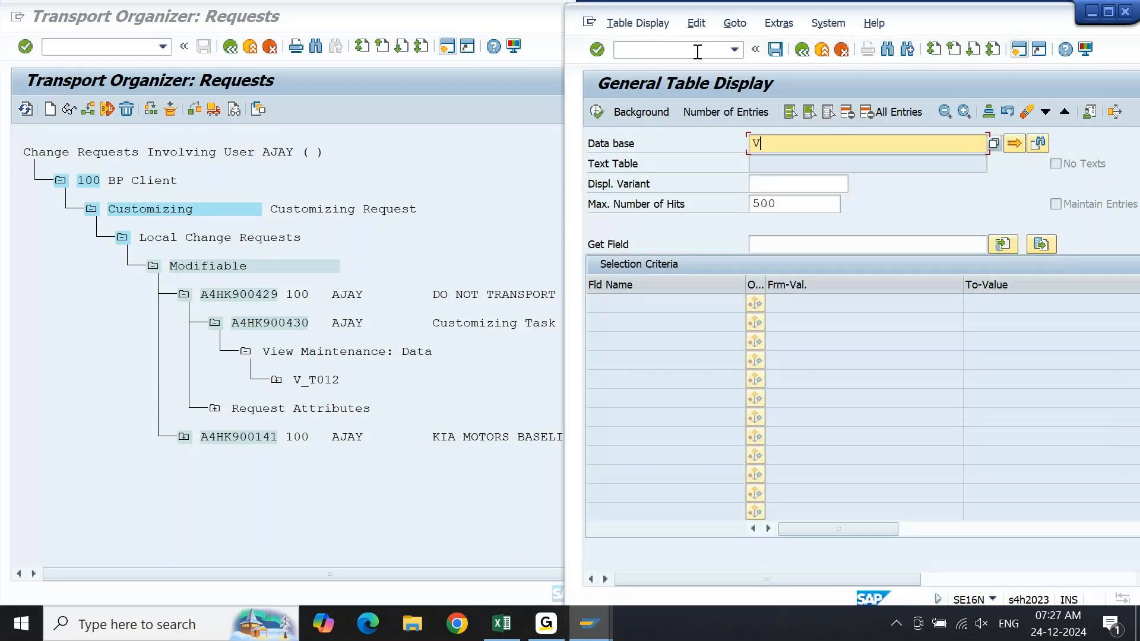
pyautogui.write('_1012')
pyautogui.press('Return')
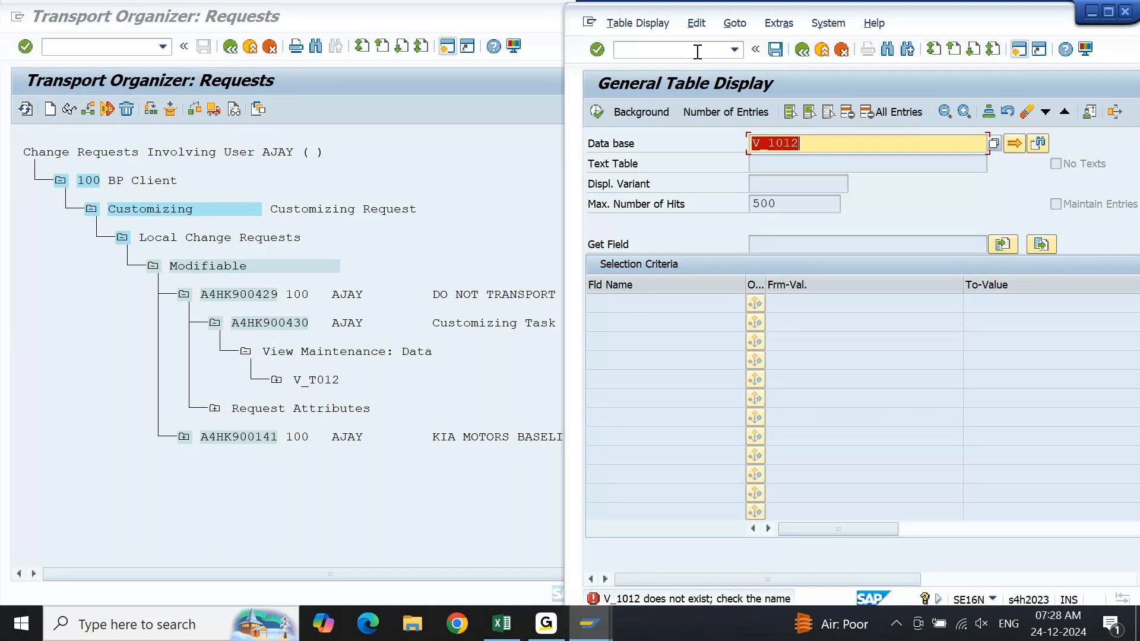
pyautogui.press('Left')
pyautogui.press('Left')
pyautogui.press('Left')
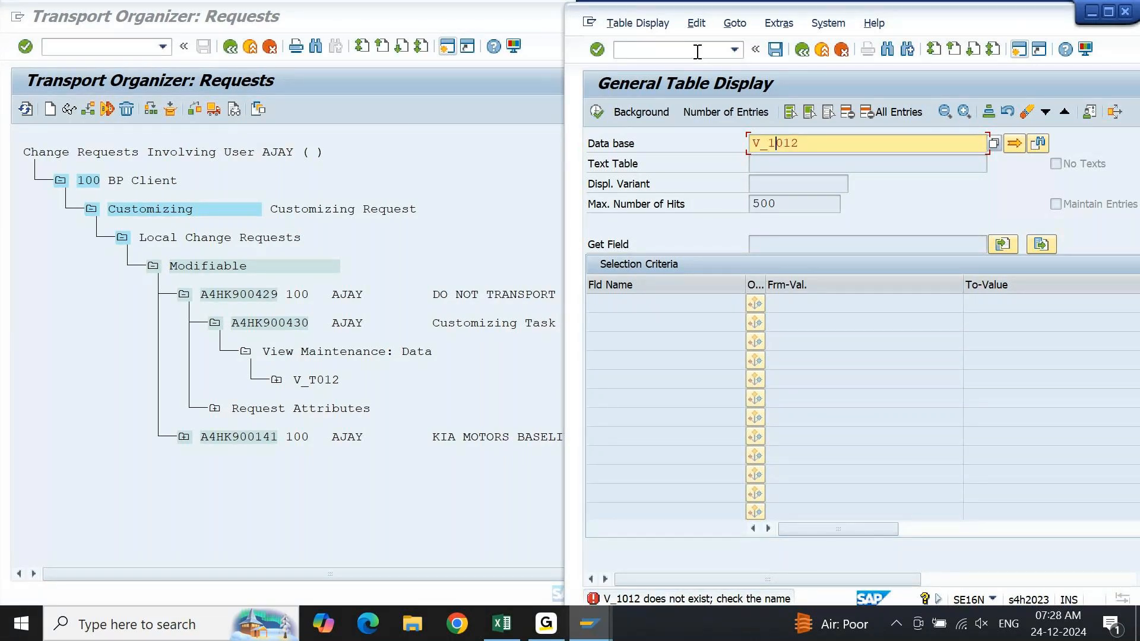
pyautogui.press('BackSpace')
pyautogui.write('T')
pyautogui.press('Return')
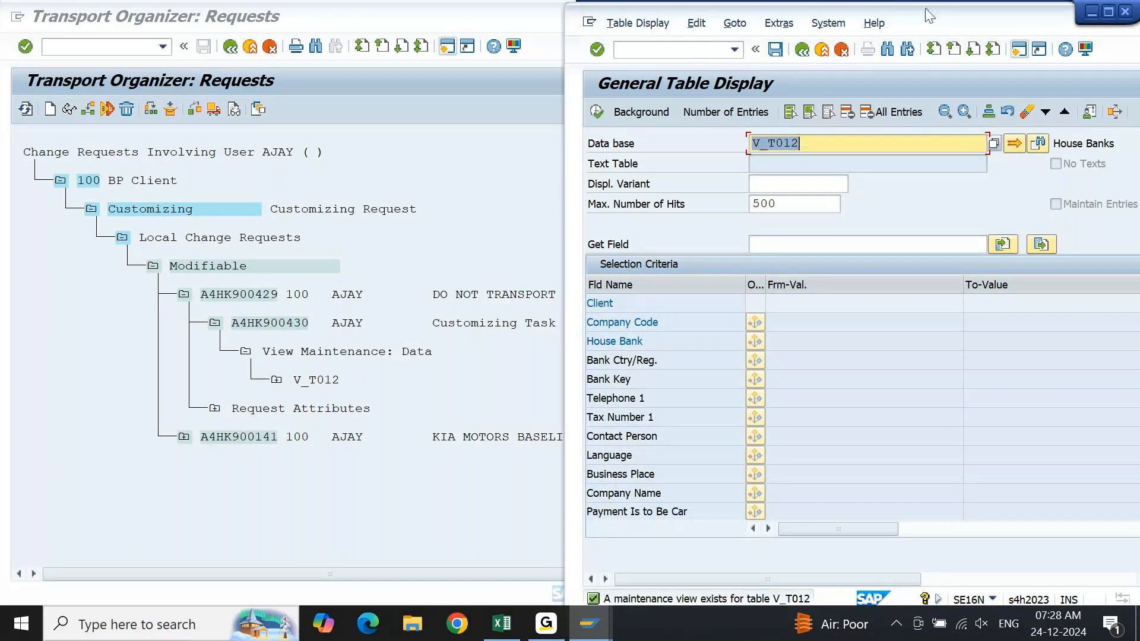
# Remove the "V_" prefix from the table name and load table T012 in General Table Display.
pyautogui.moveTo(948, 22); pyautogui.dragTo(945, 19)
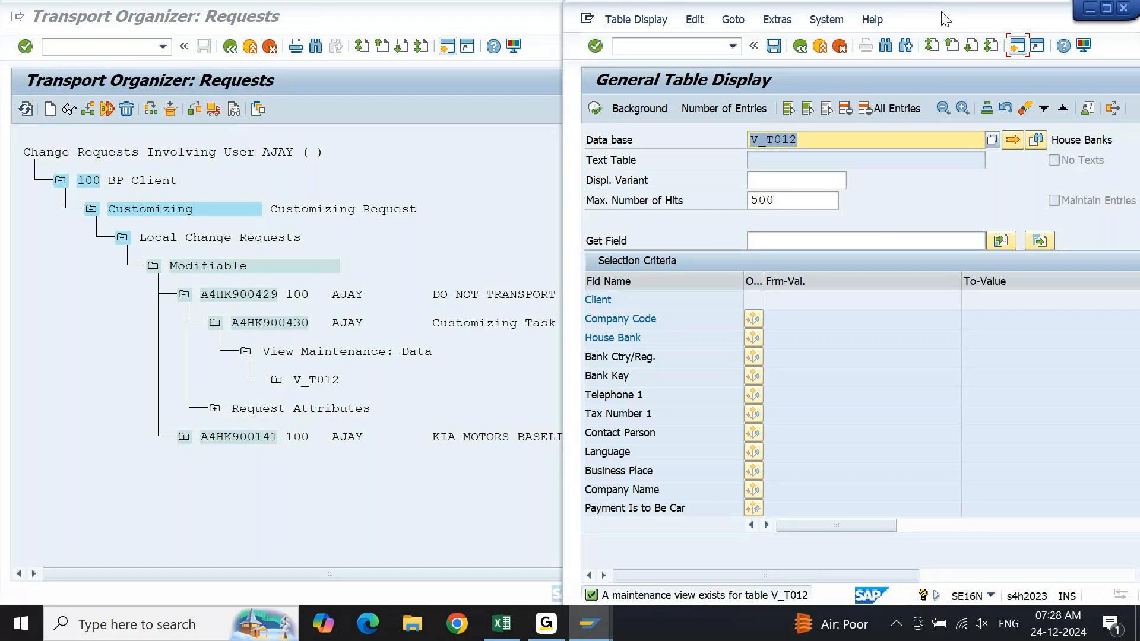
pyautogui.click(945, 20)
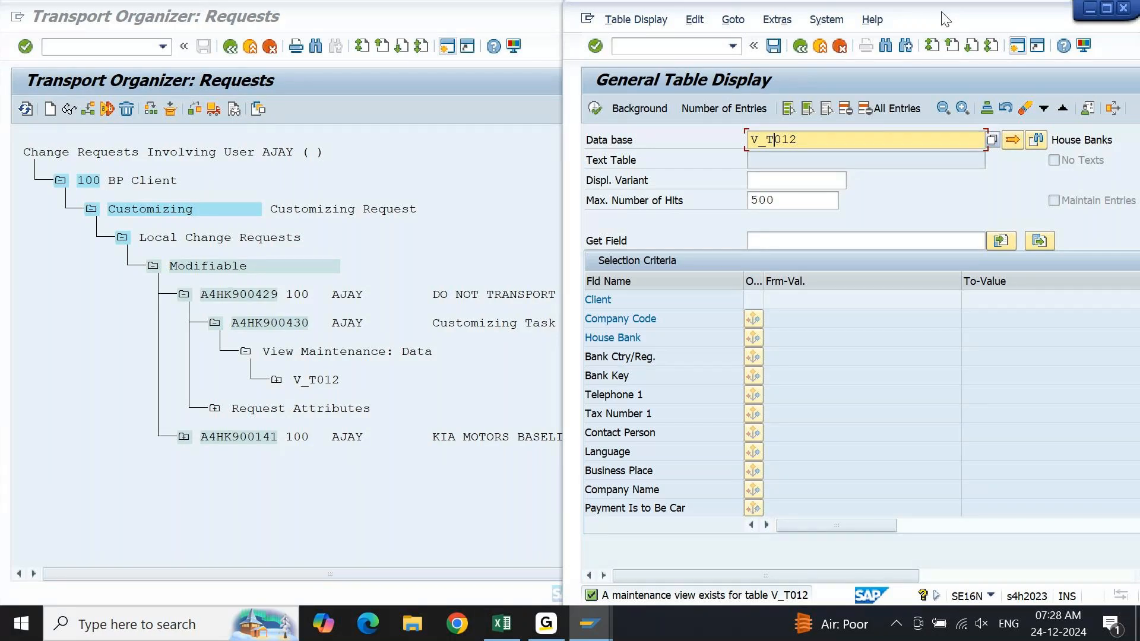
pyautogui.hotkey('shift', 'Home')
pyautogui.press('BackSpace')
pyautogui.press('Return')
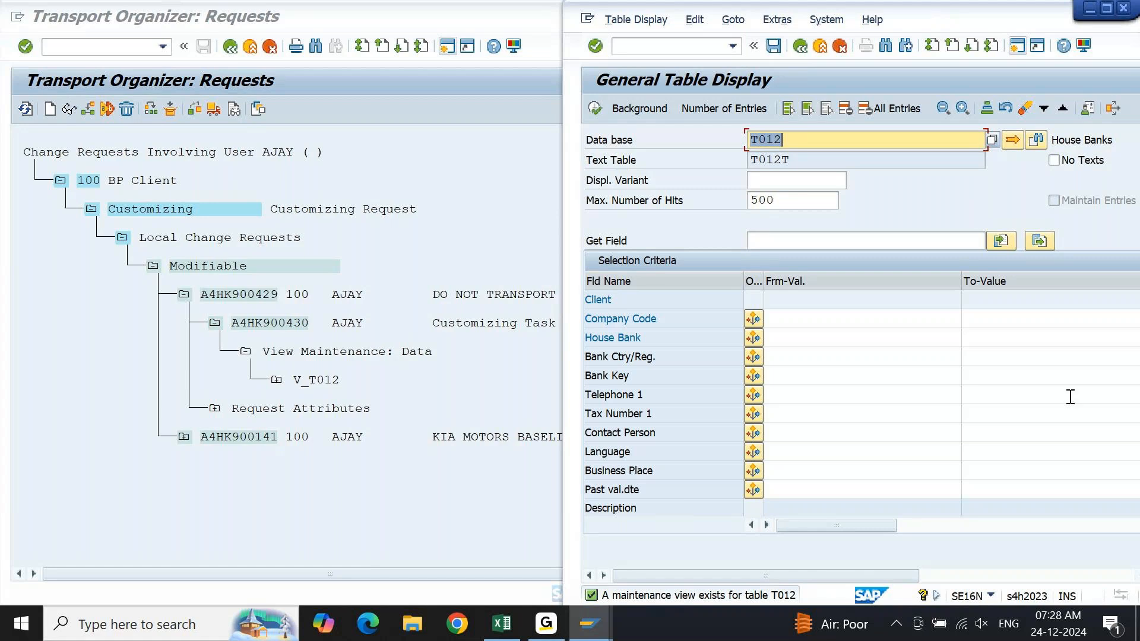
# Reload the view V_T012 to compare its selection fields, and strip the prefix again to return to table T012.
pyautogui.click(891, 400)
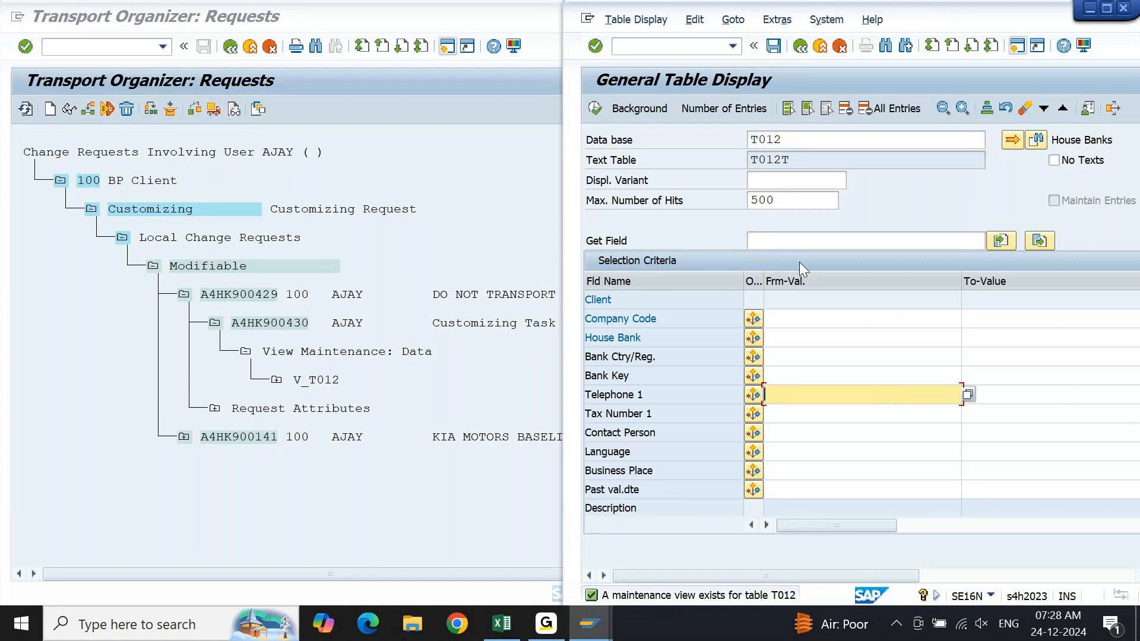
pyautogui.click(762, 142)
pyautogui.write('V_')
pyautogui.press('Return')
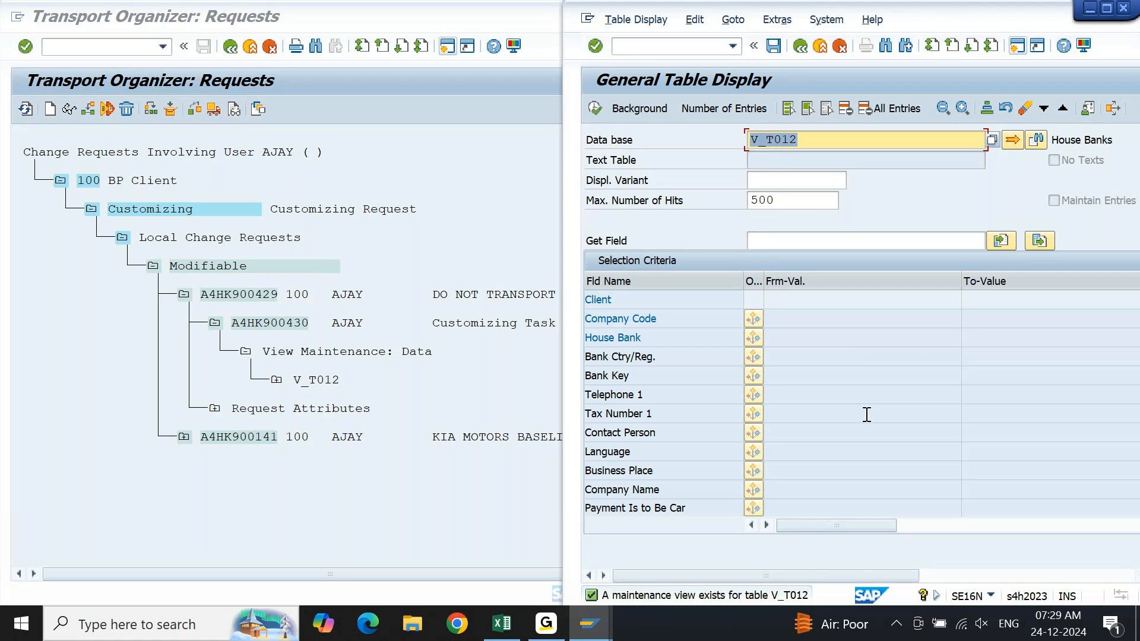
pyautogui.press('Left')
pyautogui.hotkey('shift', 'Right')
pyautogui.hotkey('shift', 'Right')
pyautogui.press('Delete')
pyautogui.press('Return')
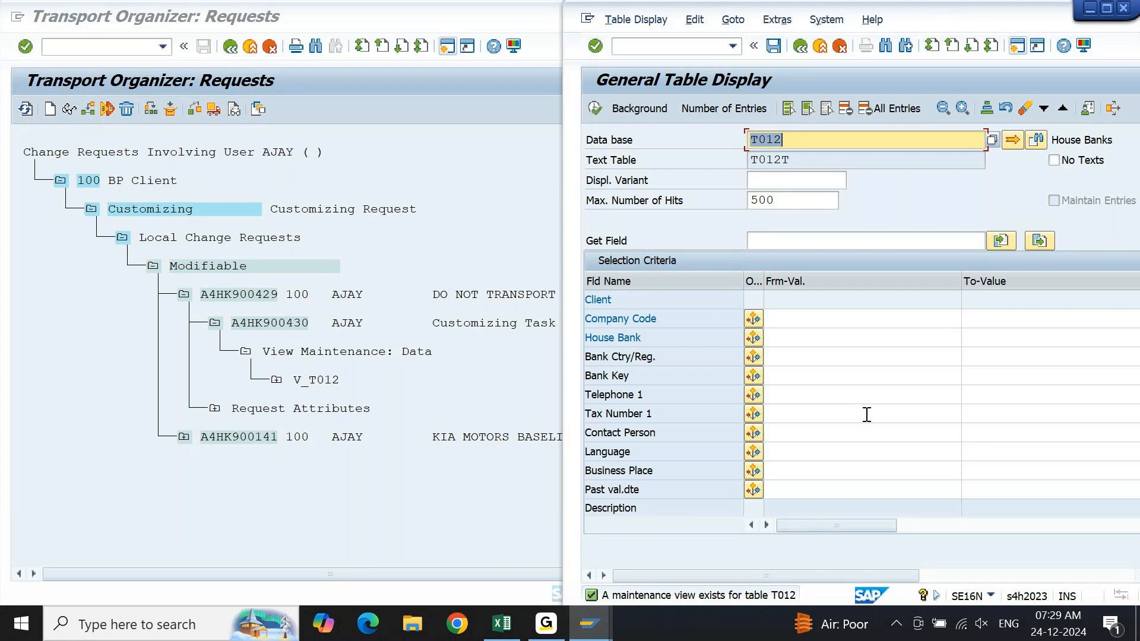
# Display the entries of house bank table T012 and examine its table name and number of hits.
pyautogui.click(594, 109)
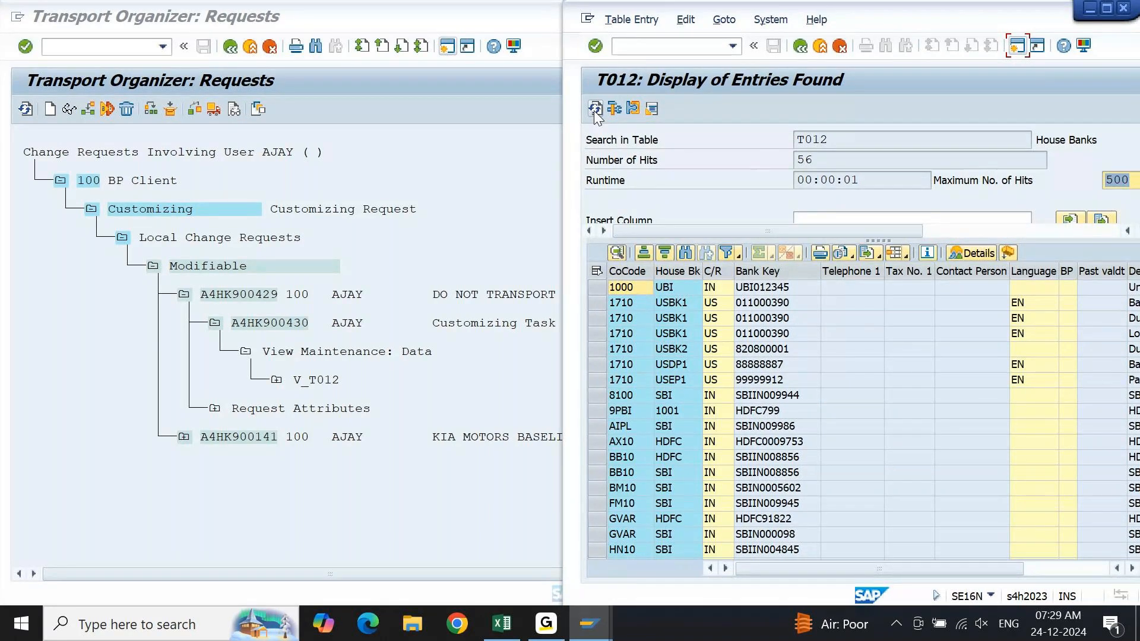
pyautogui.doubleClick(842, 137)
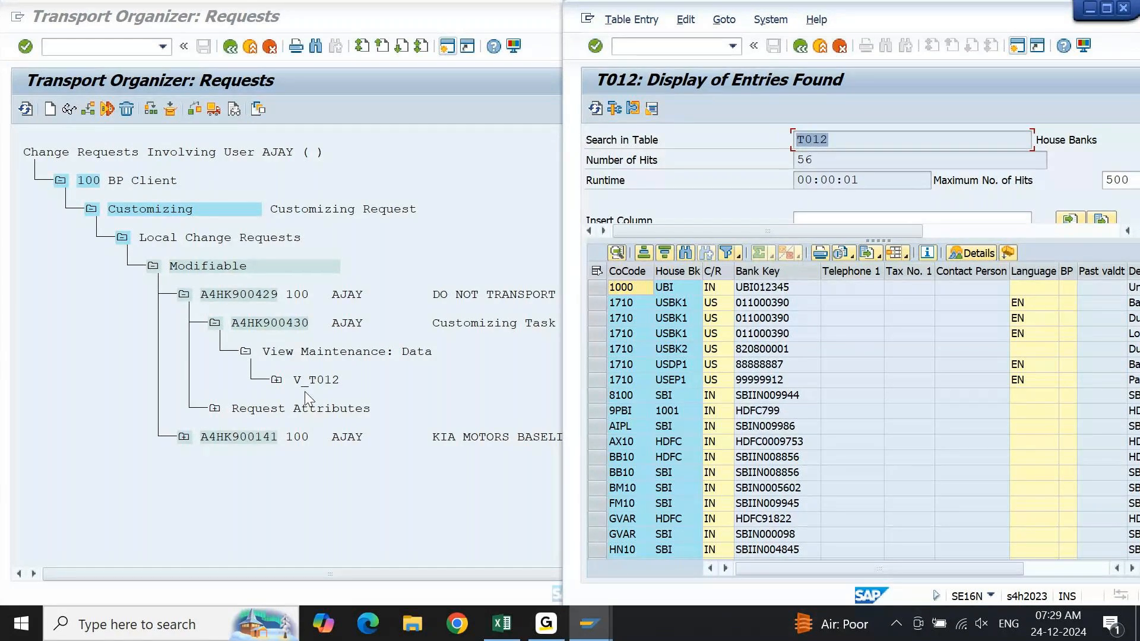
pyautogui.click(861, 158)
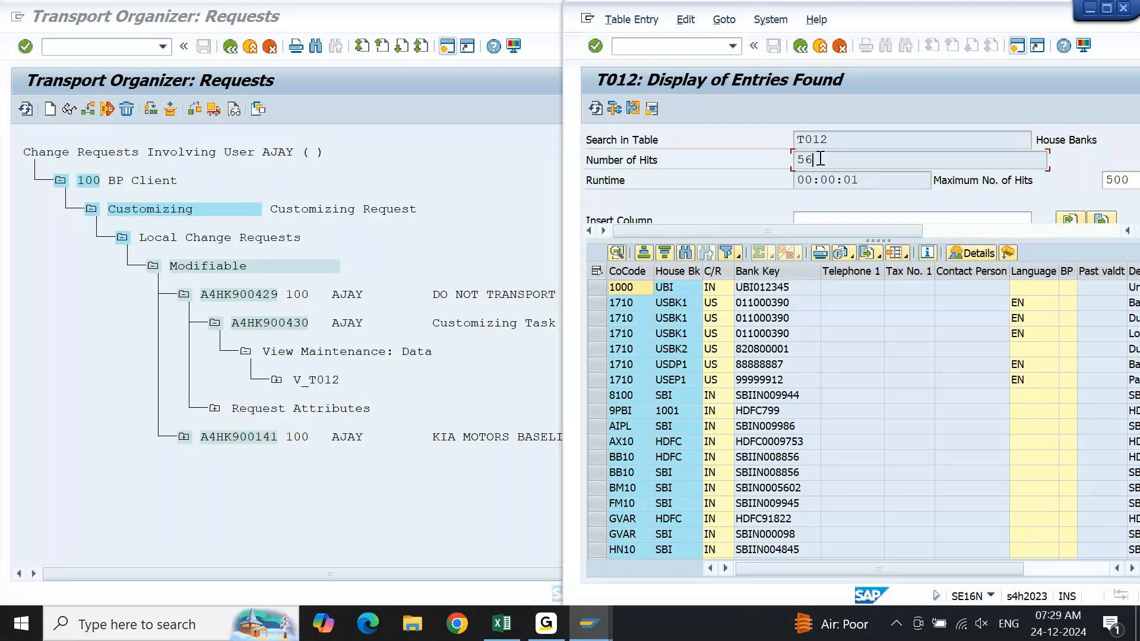
pyautogui.moveTo(848, 139); pyautogui.dragTo(781, 143)
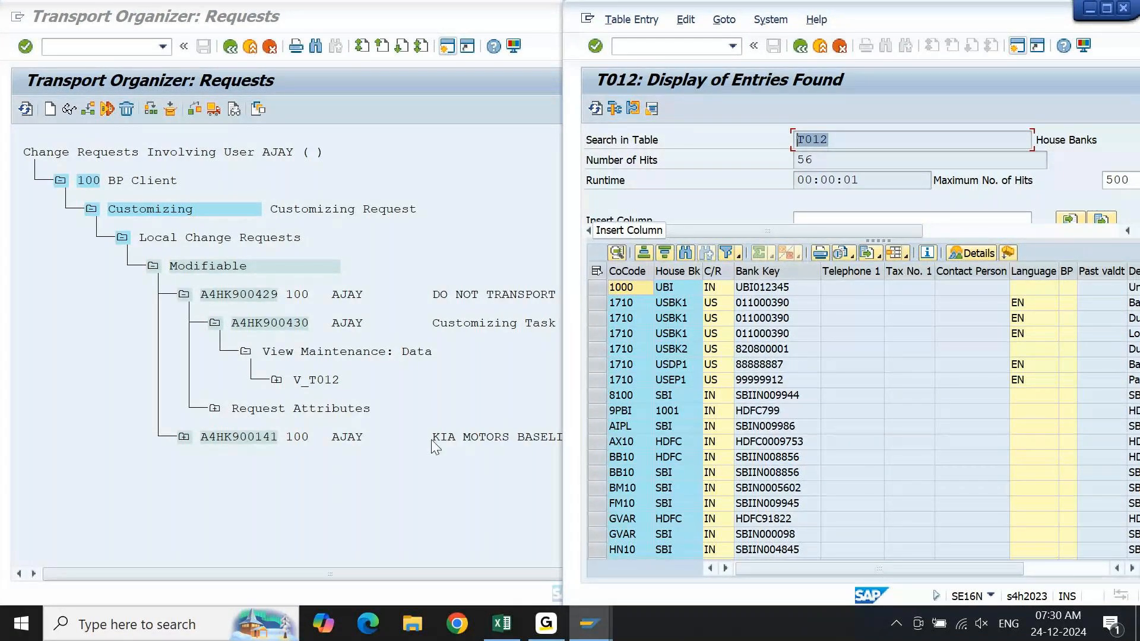
# Expand V_T012 and its table T012 in the Transport Organizer down to key 100KM10SBI, and return to the T012 entries display.
pyautogui.click(443, 380)
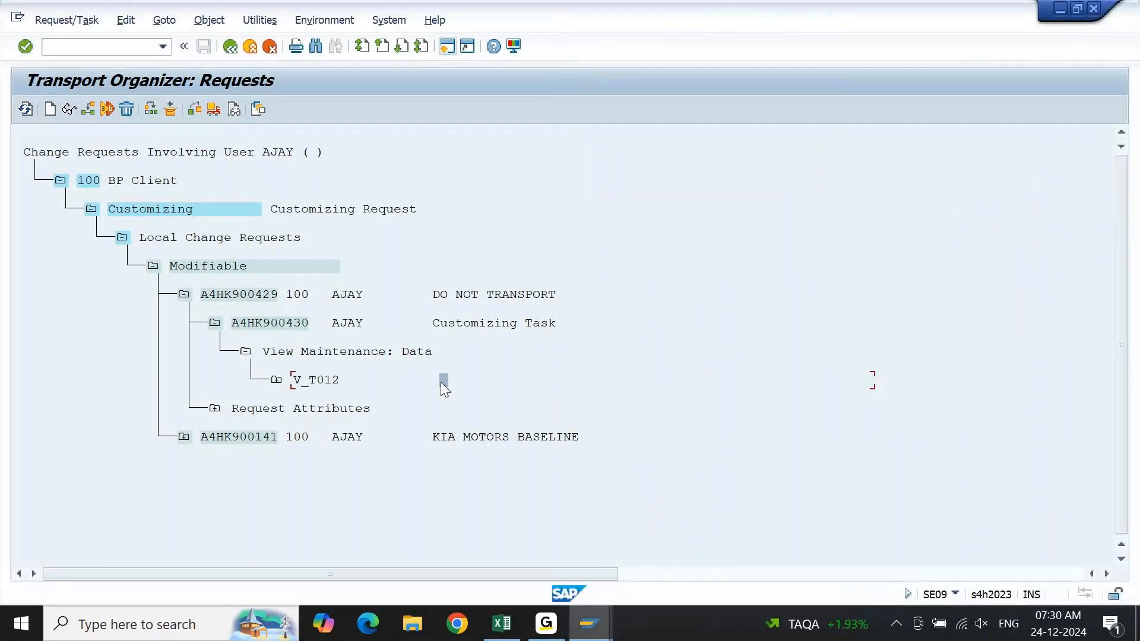
pyautogui.click(276, 381)
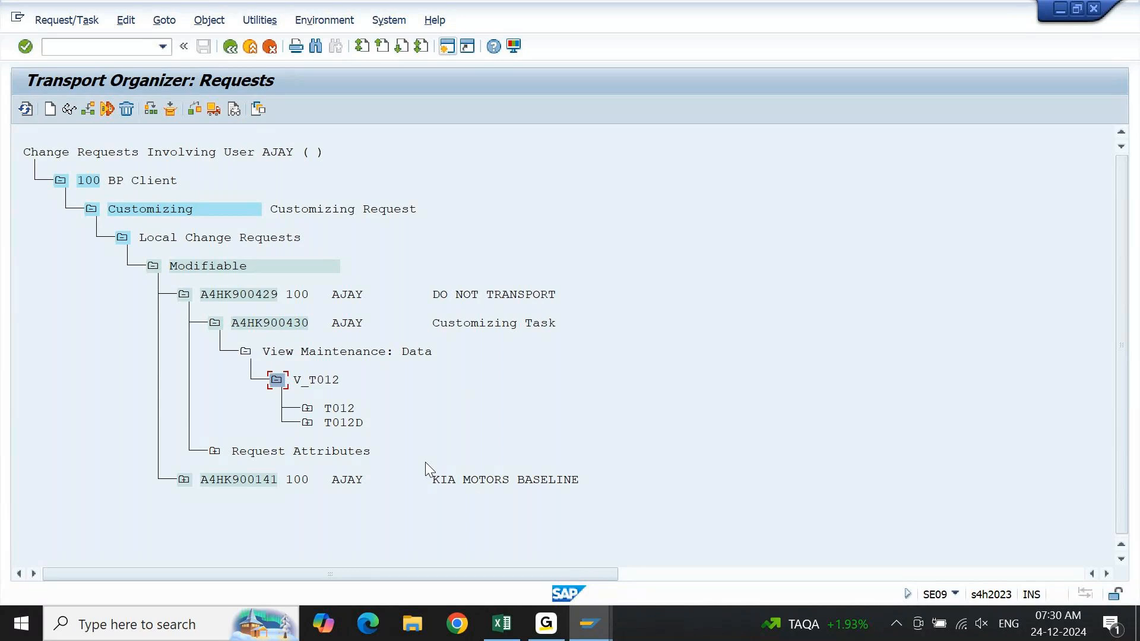
pyautogui.click(309, 409)
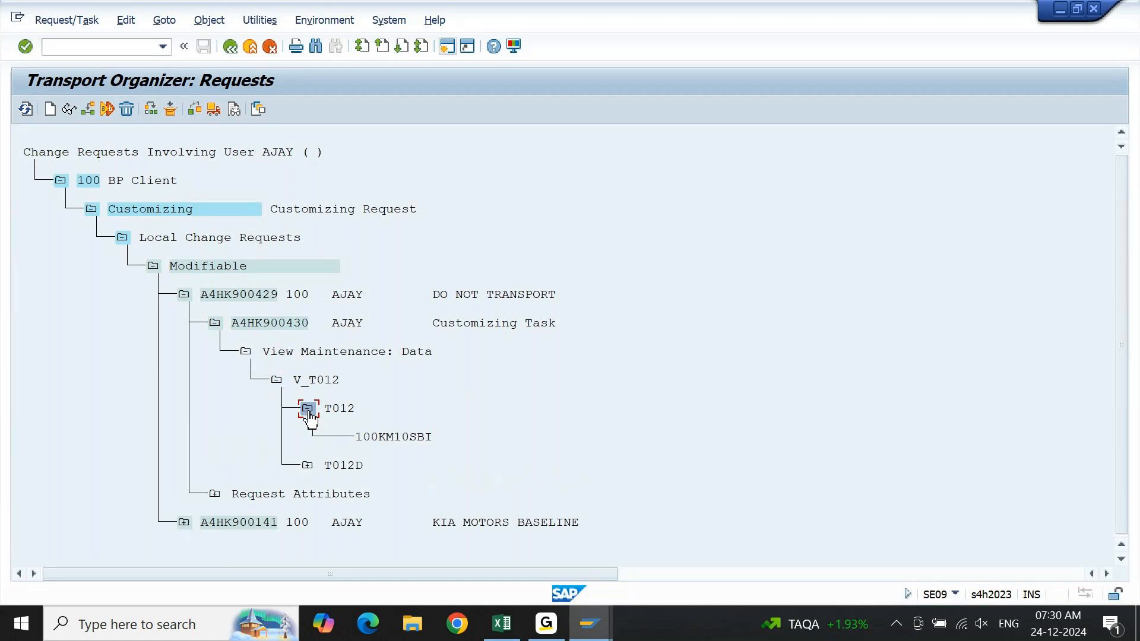
pyautogui.click(391, 440)
pyautogui.moveTo(587, 624)
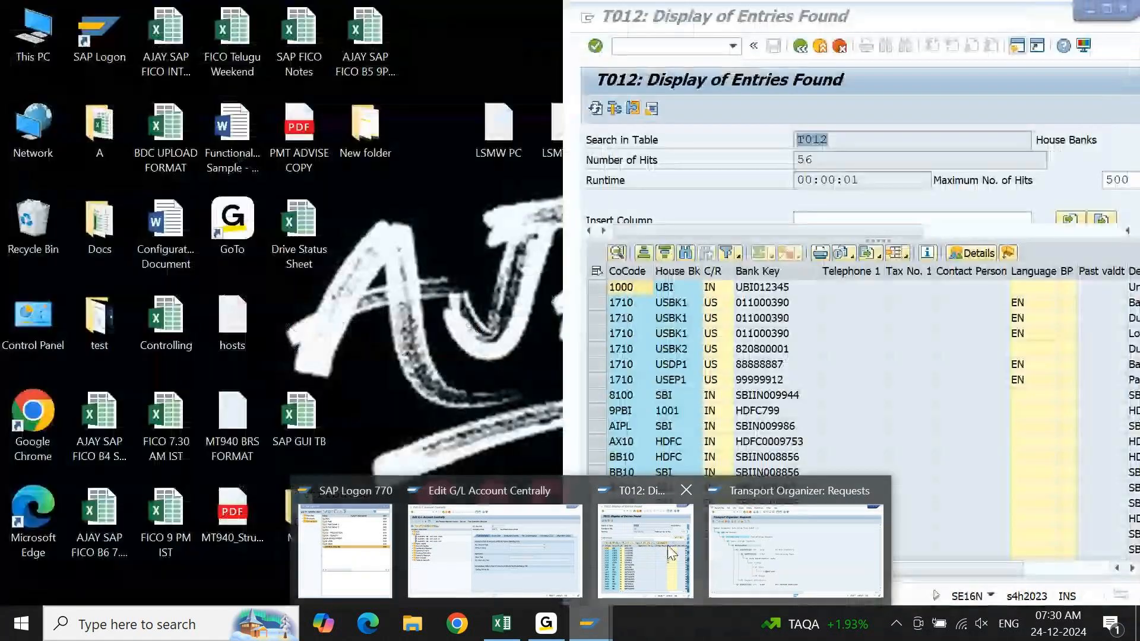
pyautogui.click(647, 552)
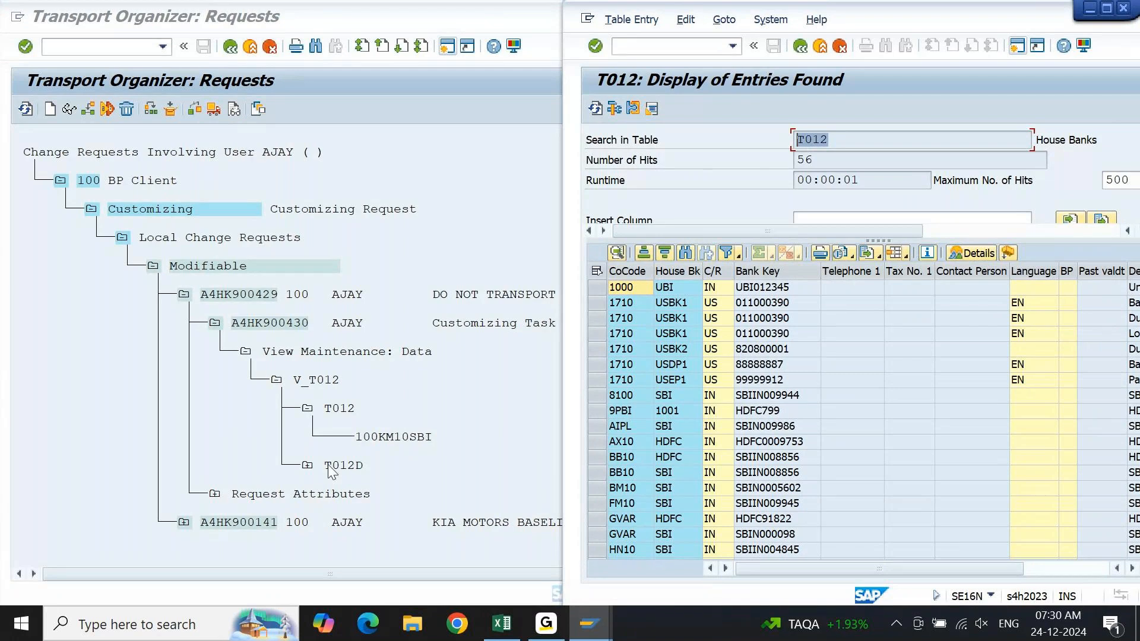
# Expand table T012D under V_T012 in the Transport Organizer, and load T012D in General Table Display to review its selection fields.
pyautogui.click(308, 467)
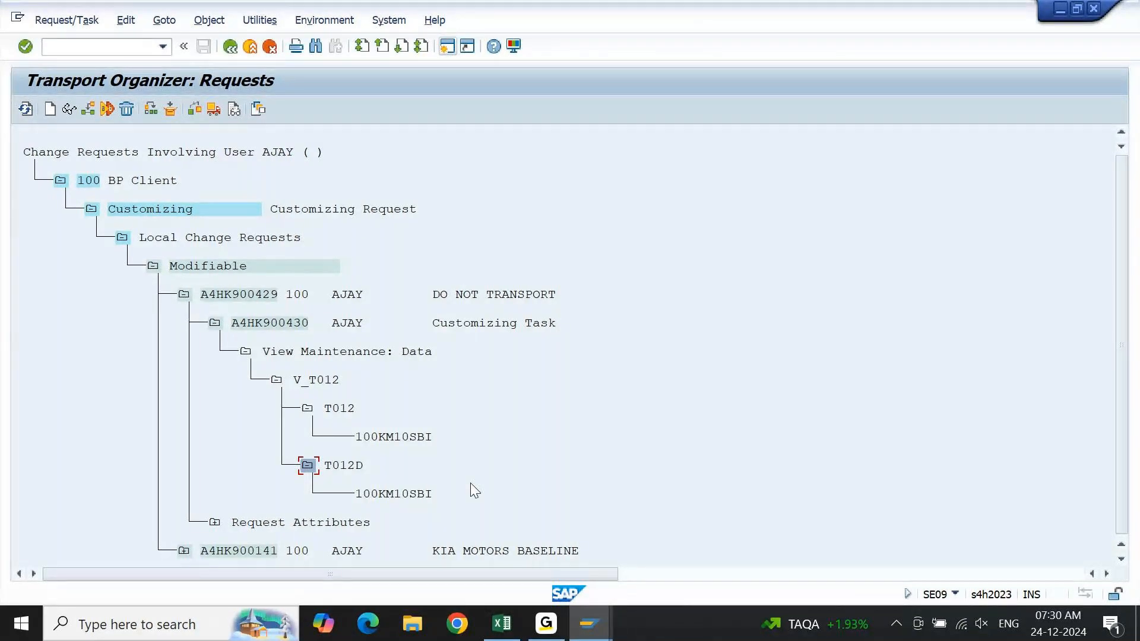
pyautogui.moveTo(603, 614)
pyautogui.moveTo(699, 553)
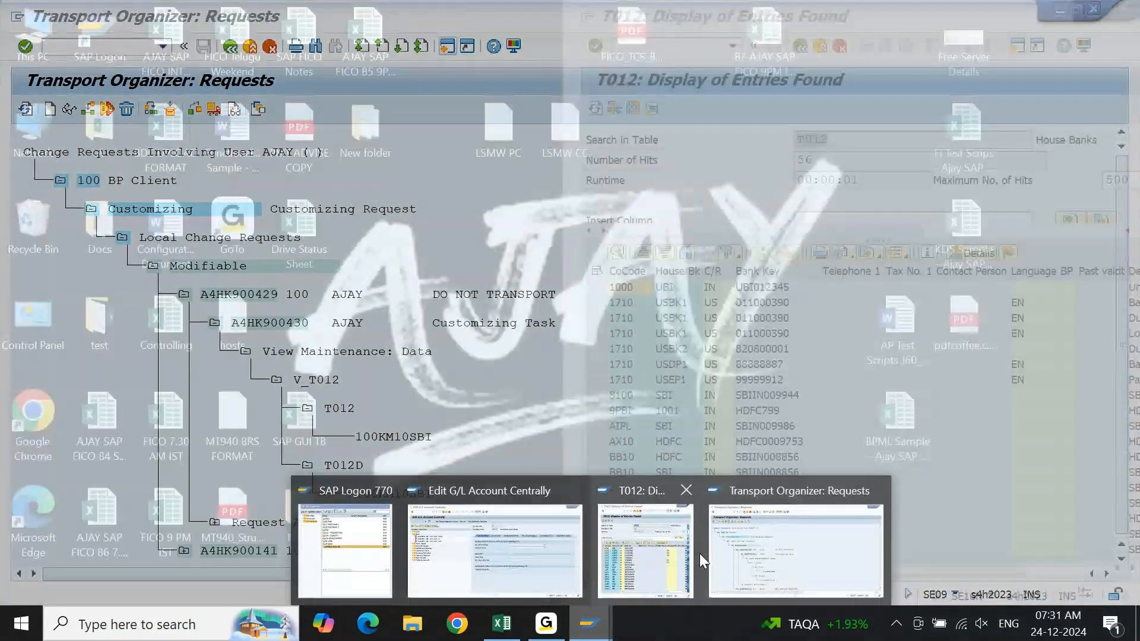
pyautogui.click(650, 574)
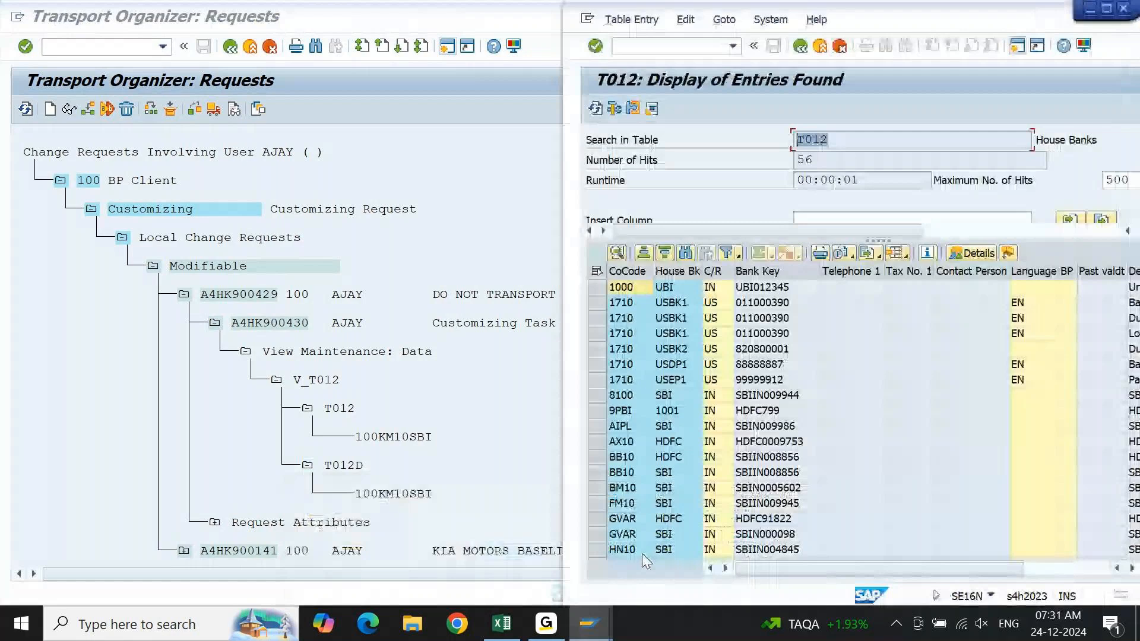
pyautogui.press('F3')
pyautogui.write('T012D')
pyautogui.press('Return')
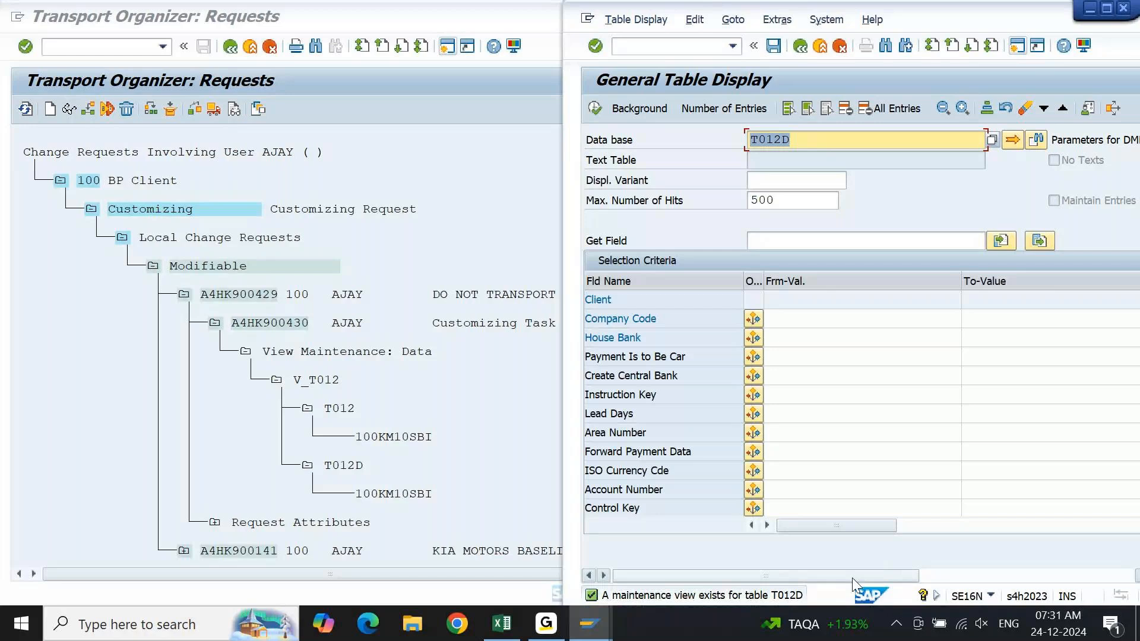
pyautogui.moveTo(852, 578); pyautogui.dragTo(950, 578)
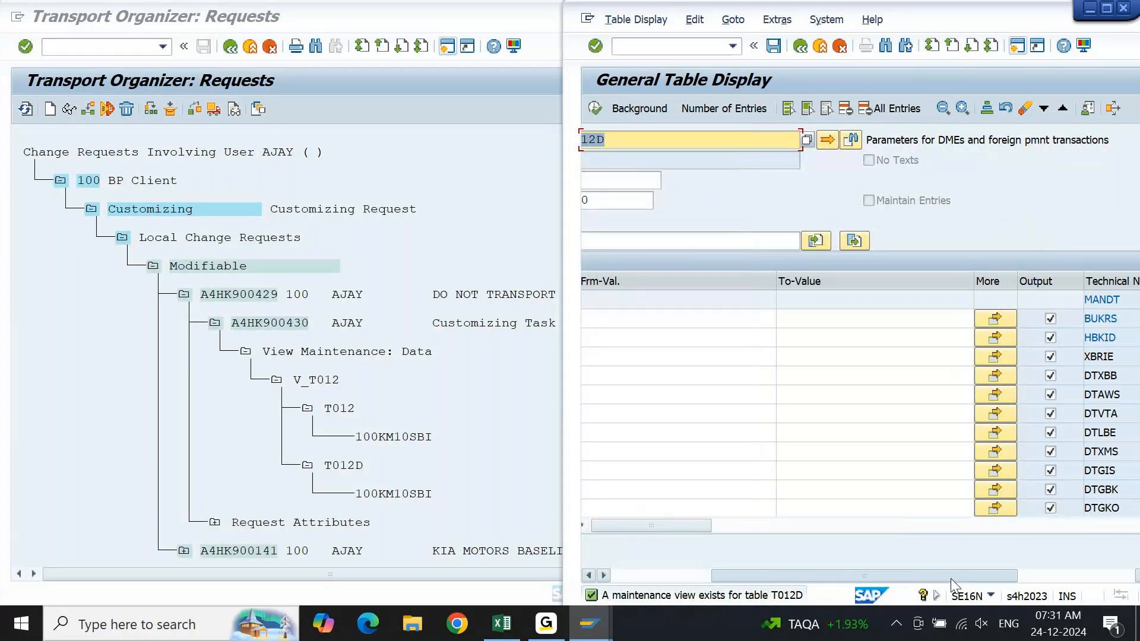
pyautogui.moveTo(950, 578); pyautogui.dragTo(784, 569)
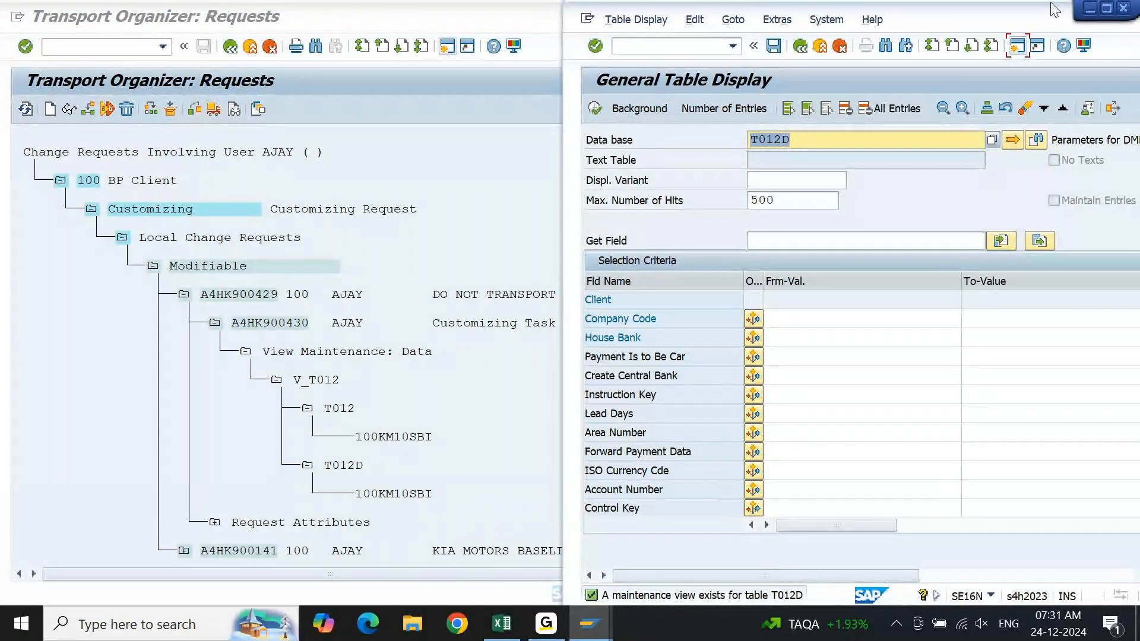
pyautogui.click(1092, 12)
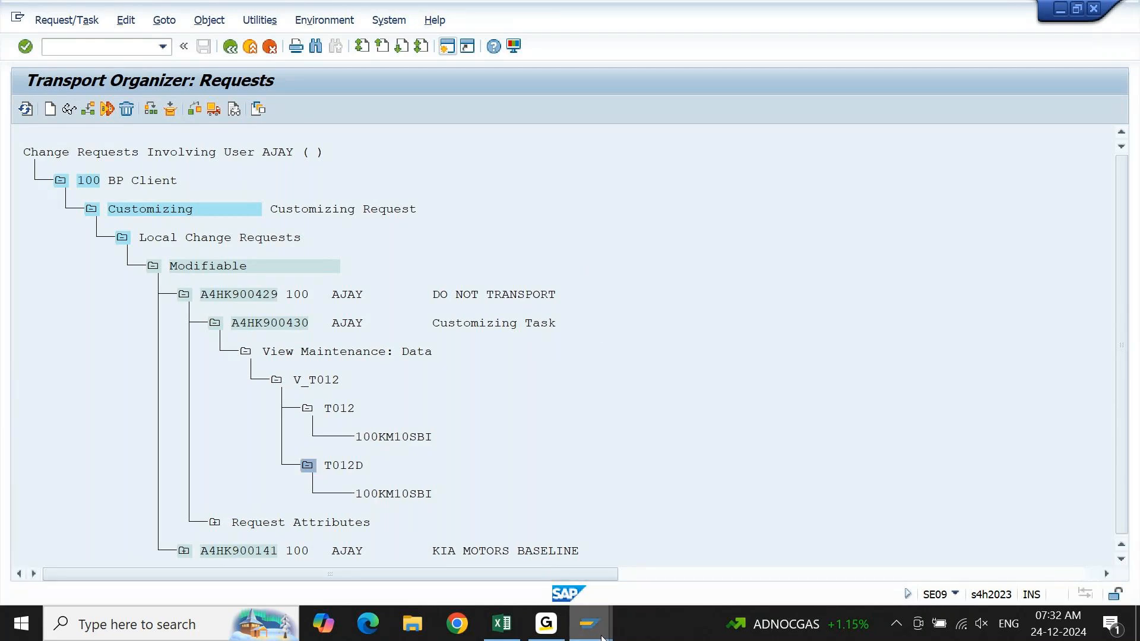
# Start transaction FI12 in place of General Table Display, open the house bank details of company code 1000, and maximize the window.
pyautogui.moveTo(589, 623)
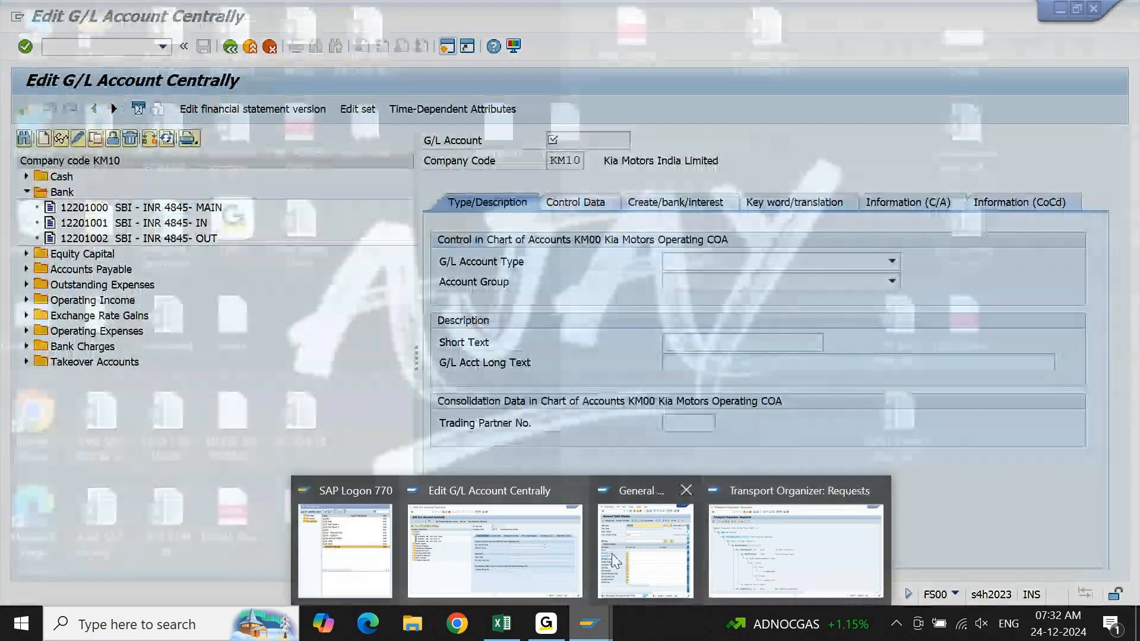
pyautogui.click(617, 558)
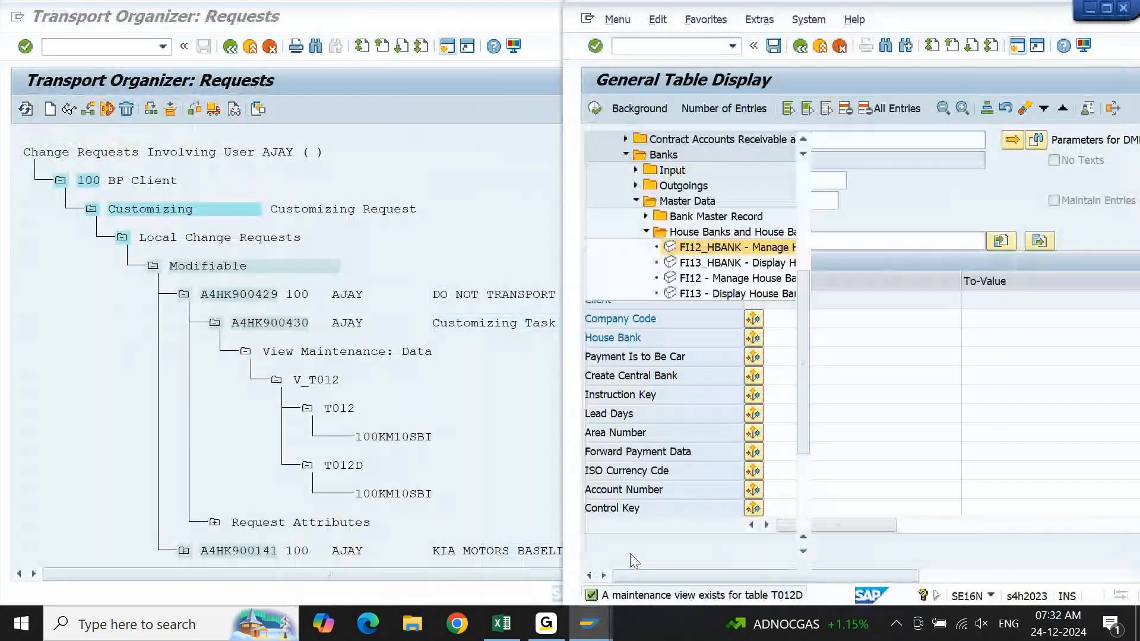
pyautogui.write('FI12')
pyautogui.press('Return')
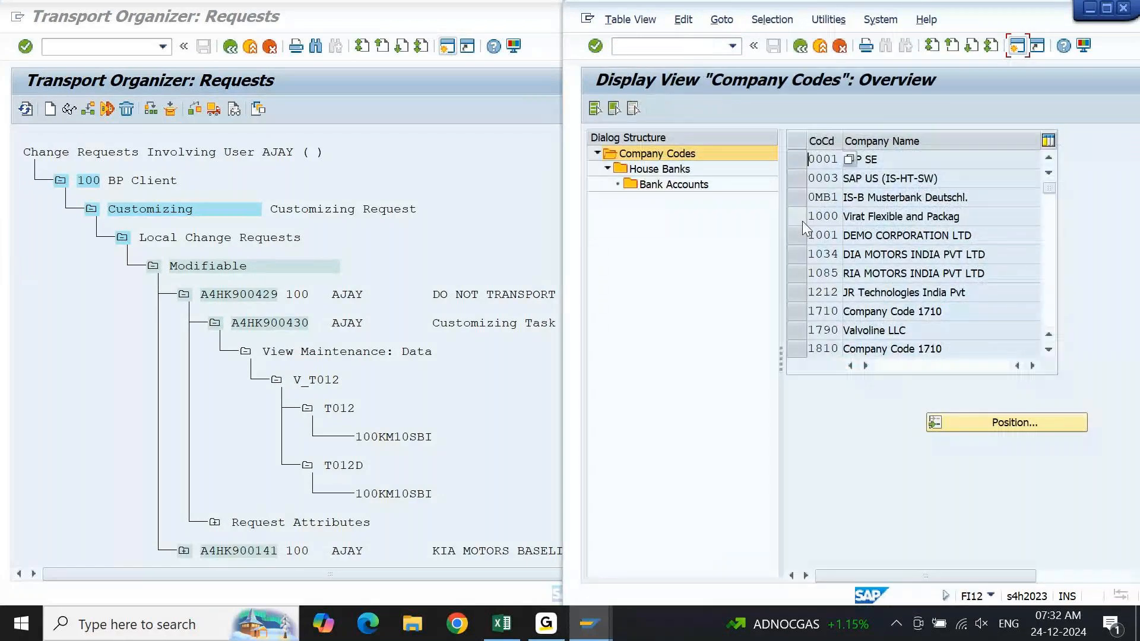
pyautogui.click(803, 221)
pyautogui.doubleClick(682, 172)
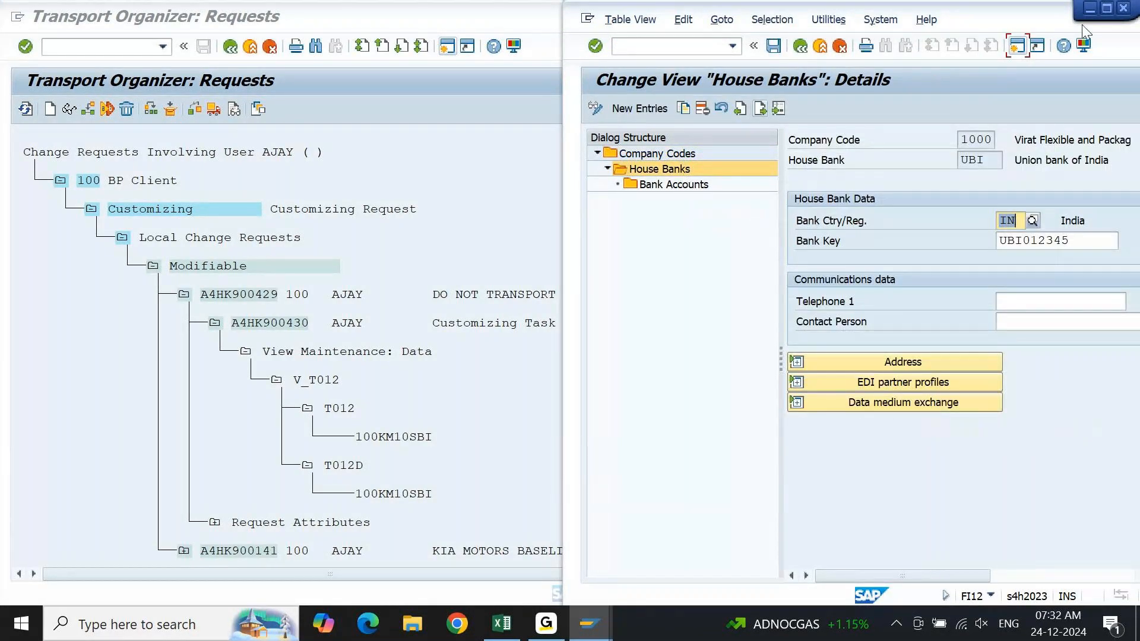
pyautogui.click(1105, 10)
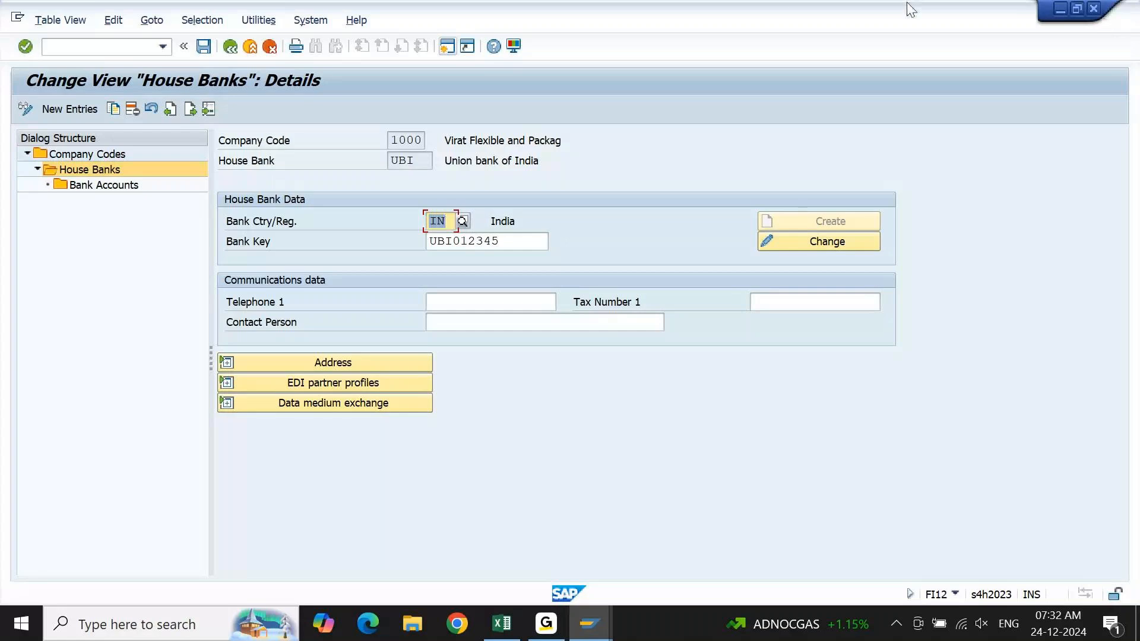
# Evaluate the house bank change logs with the ALV Grid Display option enabled.
pyautogui.click(245, 21)
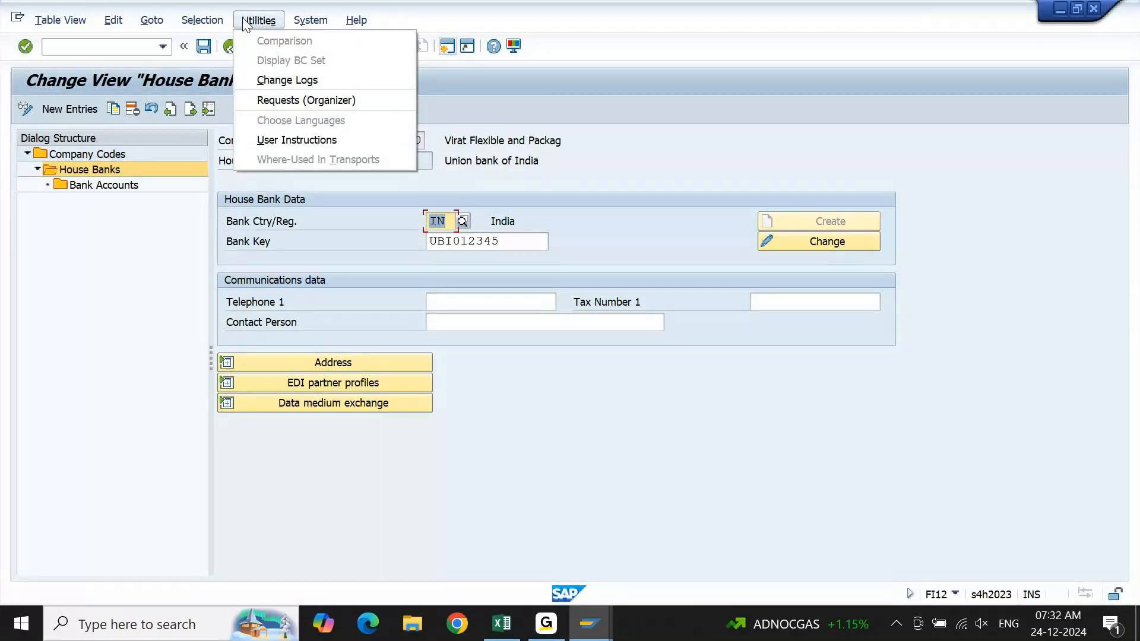
pyautogui.click(327, 82)
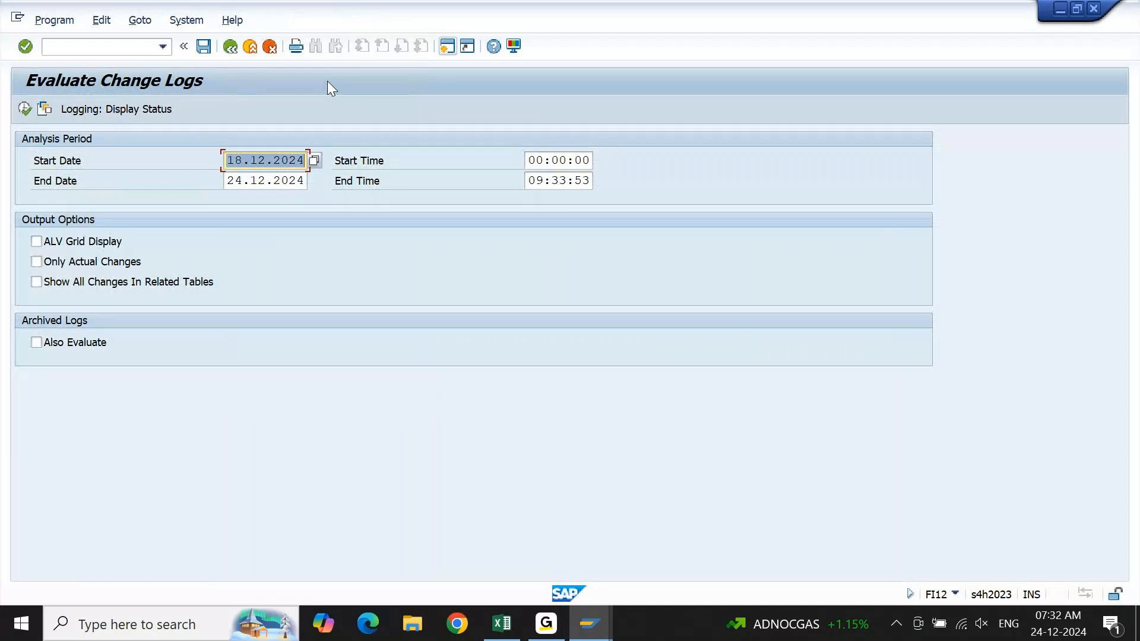
pyautogui.click(37, 241)
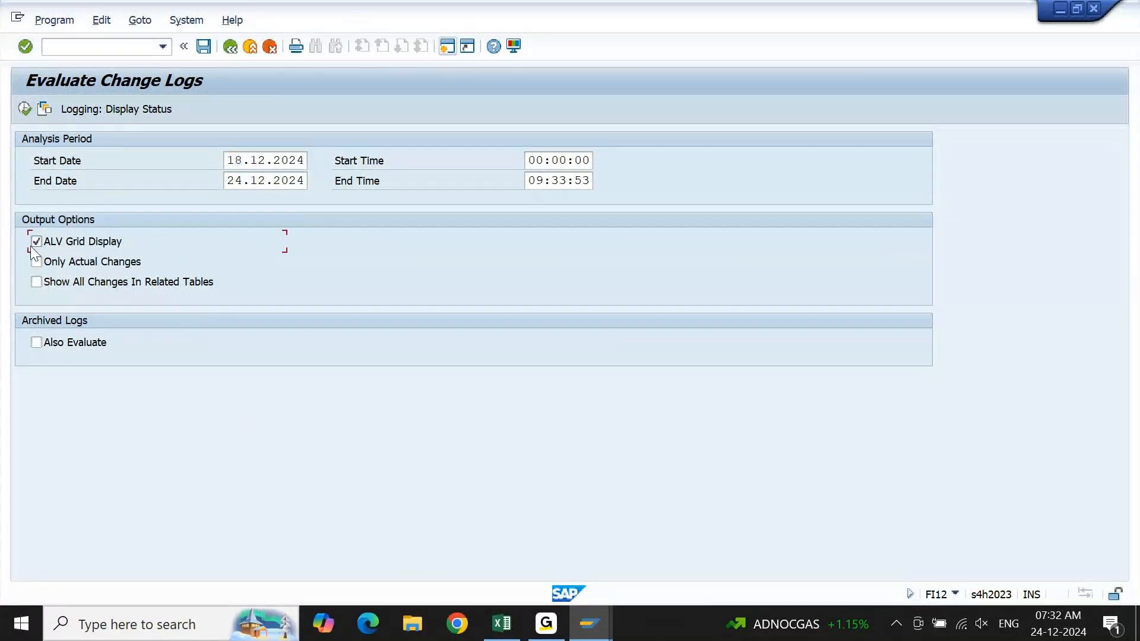
pyautogui.click(25, 109)
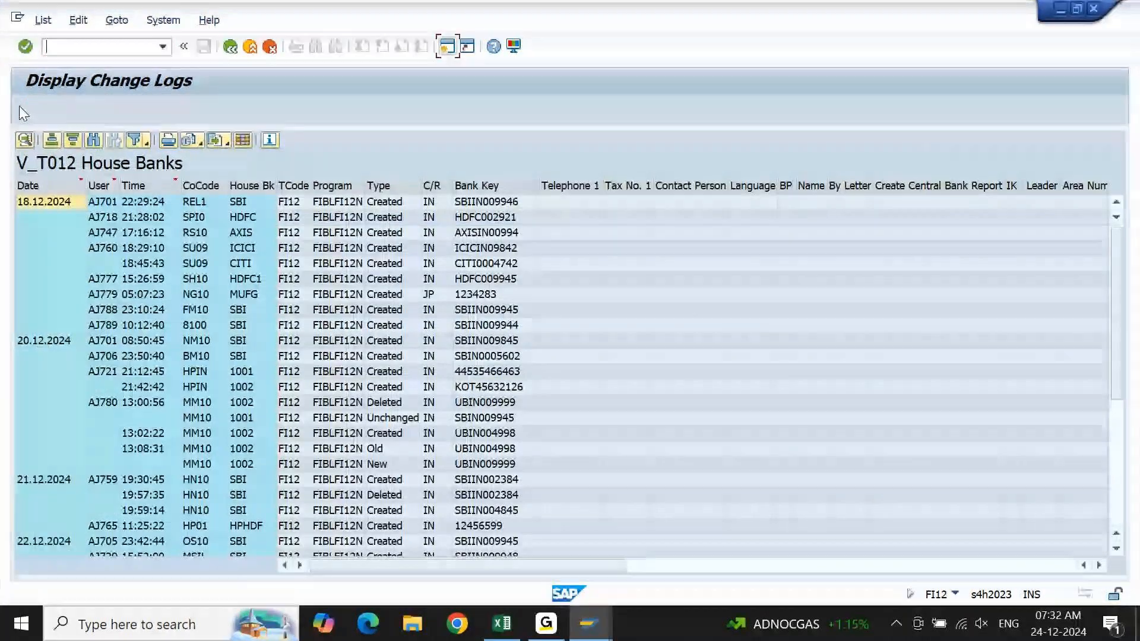
# Examine the change types of the V_T012 house bank log entries across the whole analysis period.
pyautogui.click(301, 388)
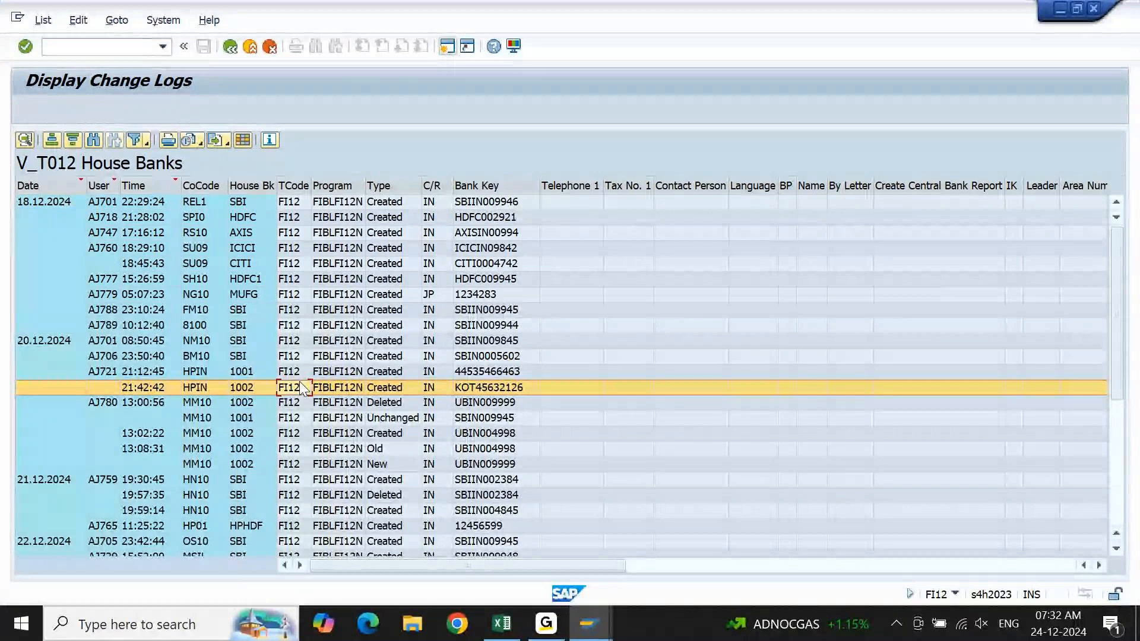
pyautogui.press('Down')
pyautogui.press('Down')
pyautogui.press('Down')
pyautogui.press('Down')
pyautogui.press('Down')
pyautogui.press('Down')
pyautogui.press('Down')
pyautogui.press('Down')
pyautogui.press('Down')
pyautogui.press('Down')
pyautogui.press('Down')
pyautogui.press('Down')
pyautogui.press('Down')
pyautogui.press('Down')
pyautogui.press('Down')
pyautogui.press('Down')
pyautogui.press('Down')
pyautogui.press('Down')
pyautogui.press('Down')
pyautogui.press('Down')
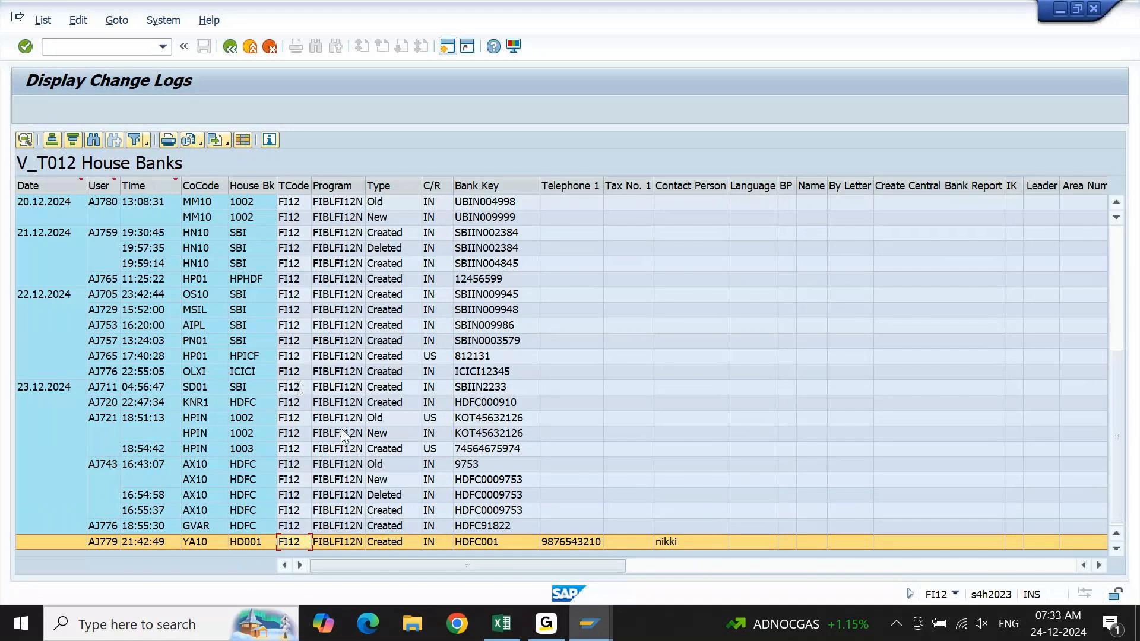
pyautogui.click(392, 542)
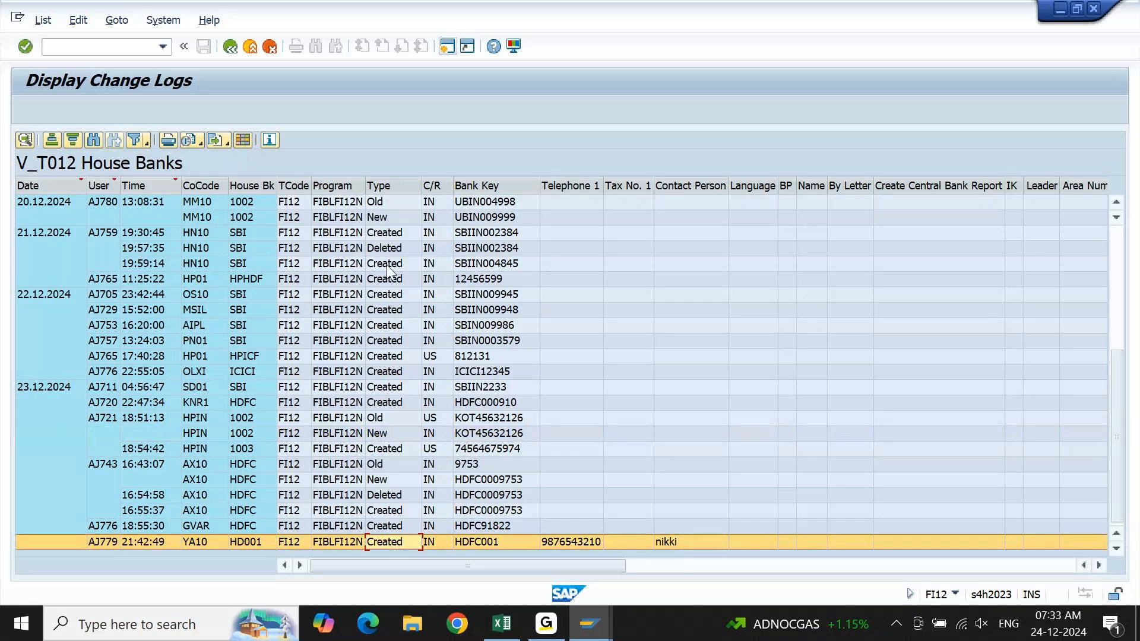
pyautogui.click(388, 285)
pyautogui.press('pageup')
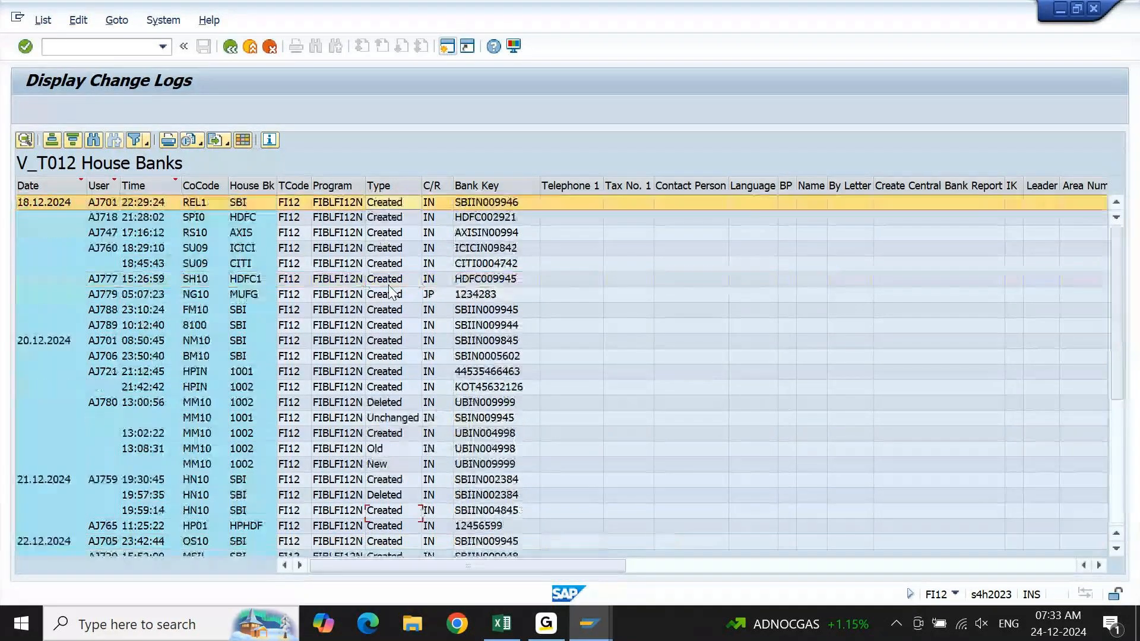
pyautogui.press('Down')
pyautogui.press('Down')
pyautogui.press('Down')
pyautogui.press('Down')
pyautogui.press('Down')
pyautogui.press('Down')
pyautogui.press('Down')
pyautogui.press('Down')
pyautogui.press('Down')
pyautogui.press('Down')
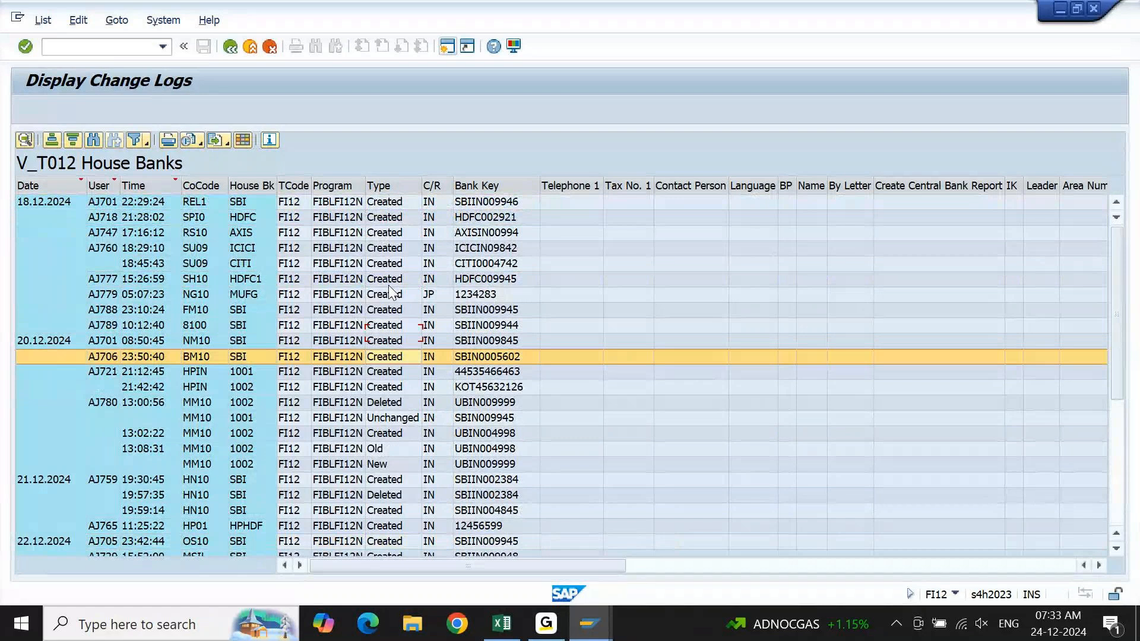
pyautogui.press('pagedown')
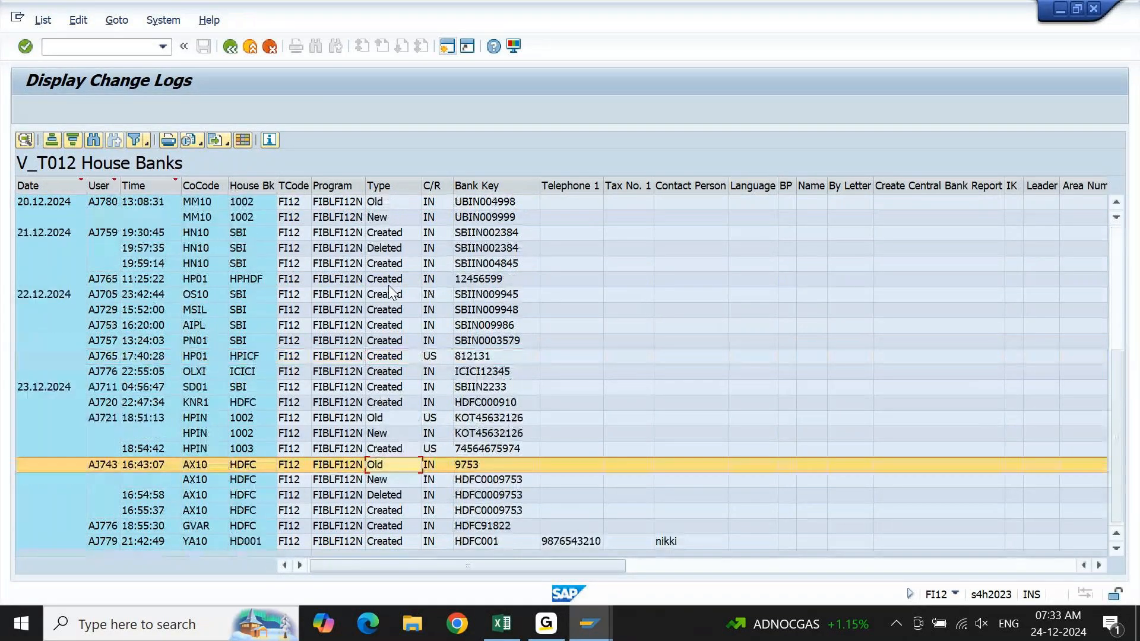
pyautogui.press('Down')
pyautogui.press('Down')
pyautogui.press('Down')
pyautogui.press('Down')
pyautogui.press('Down')
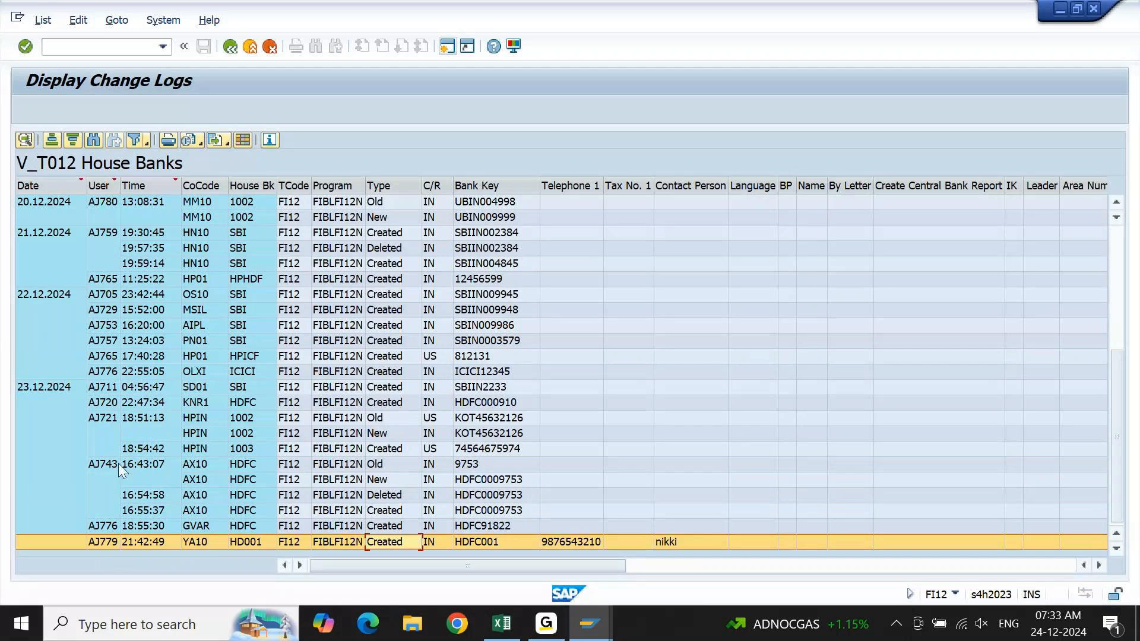
# Check which users made the logged house bank changes, and return to the House Banks overview.
pyautogui.click(106, 260)
pyautogui.press('pagedown')
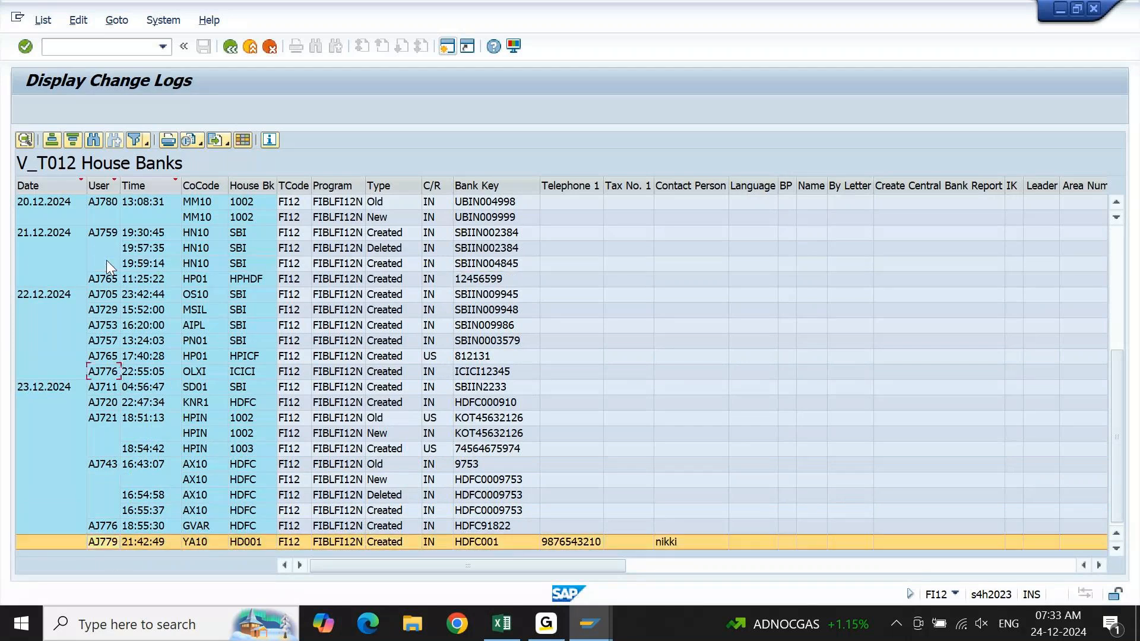
pyautogui.press('pageup')
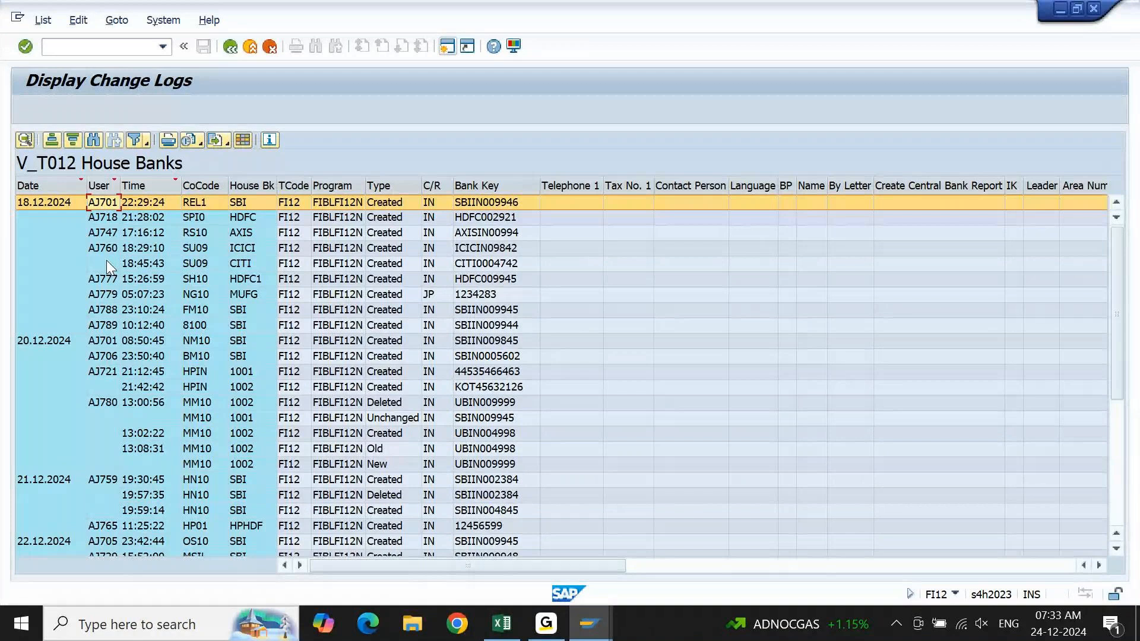
pyautogui.press('F3')
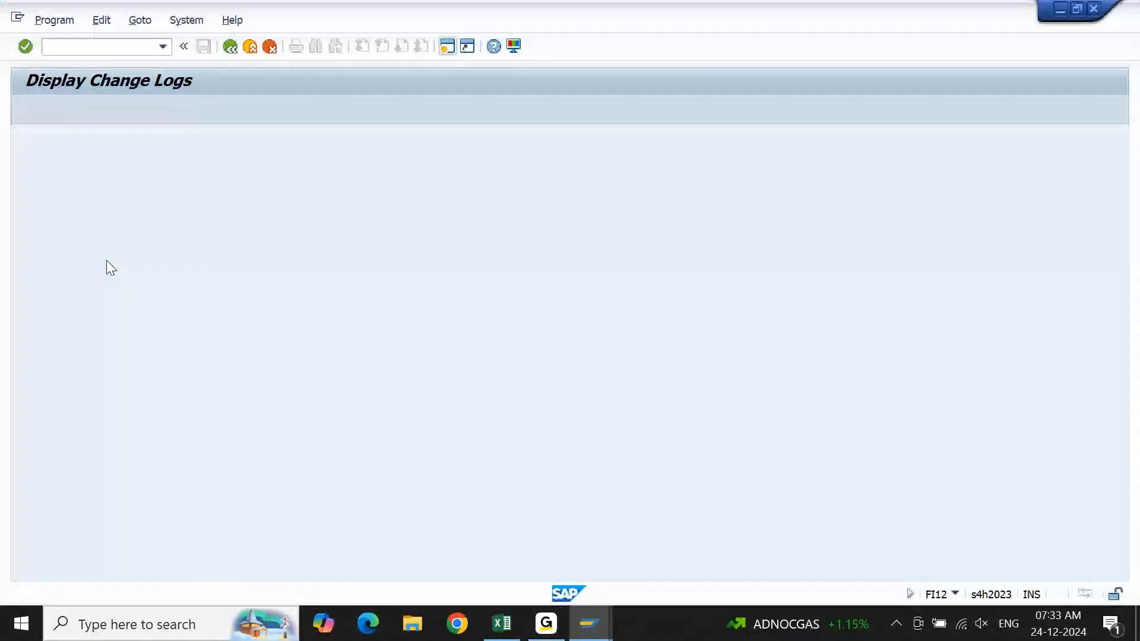
pyautogui.press('F3')
pyautogui.press('F3')
# Display another user's modifiable requests in the Transport Organizer by entering that user's ID, and leave the list and selection screen.
pyautogui.hotkey('alt', 'Tab')
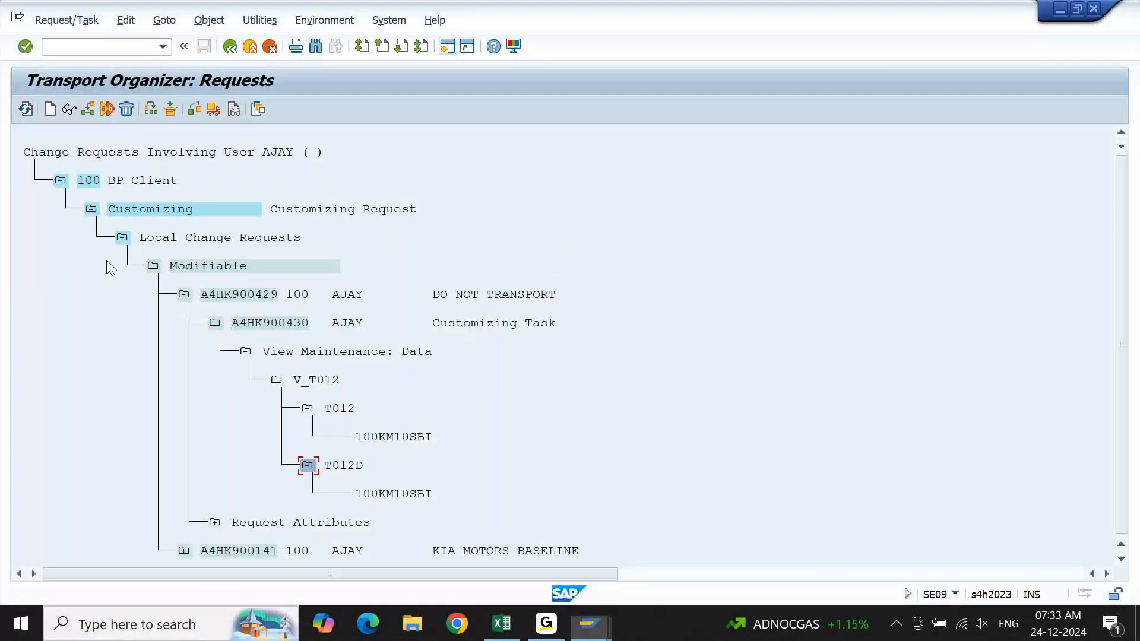
pyautogui.press('F3')
pyautogui.write('AJ')
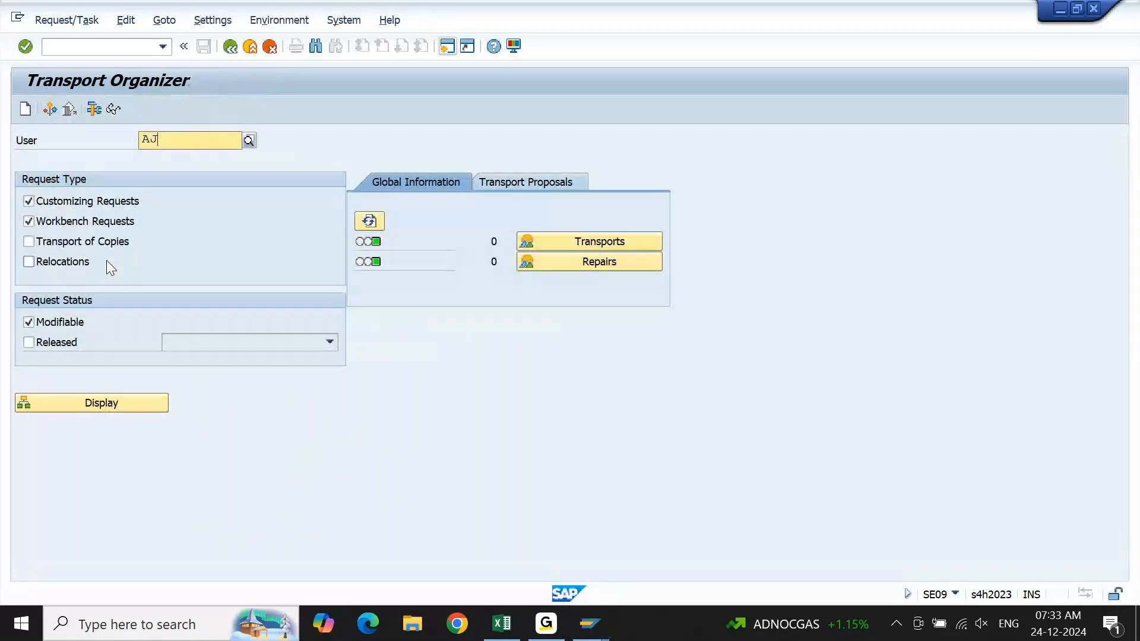
pyautogui.write('712')
pyautogui.press('Return')
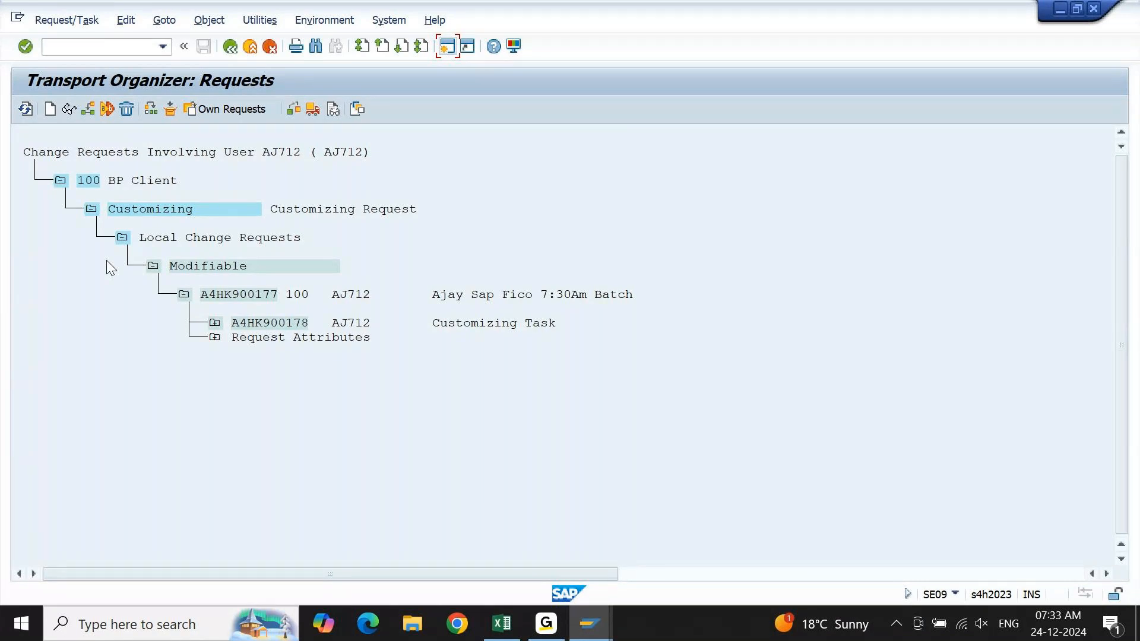
pyautogui.press('F3')
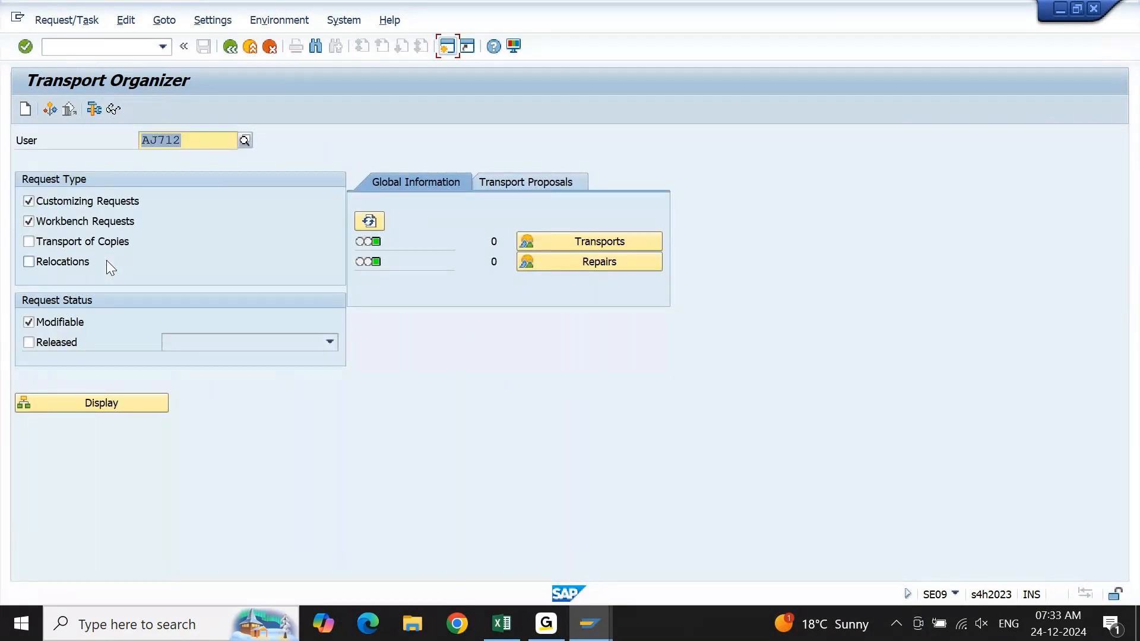
pyautogui.press('F3')
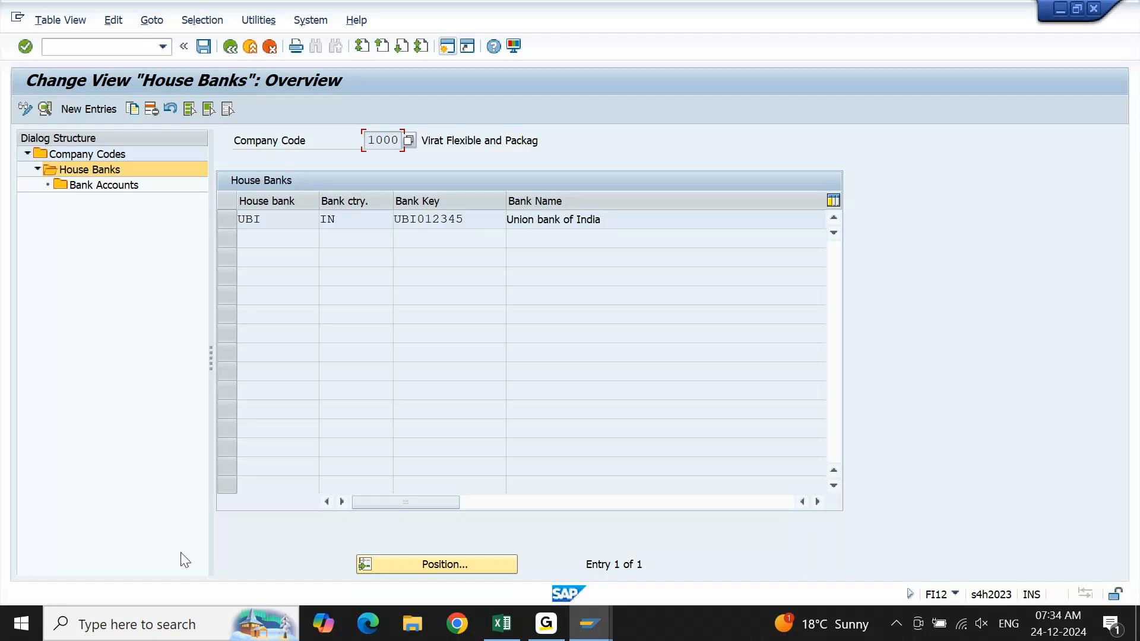
# Switch to Excel and fill Sub Task cell B3994 with the copied request line, changing its request number to A4HK900430.
pyautogui.click(514, 632)
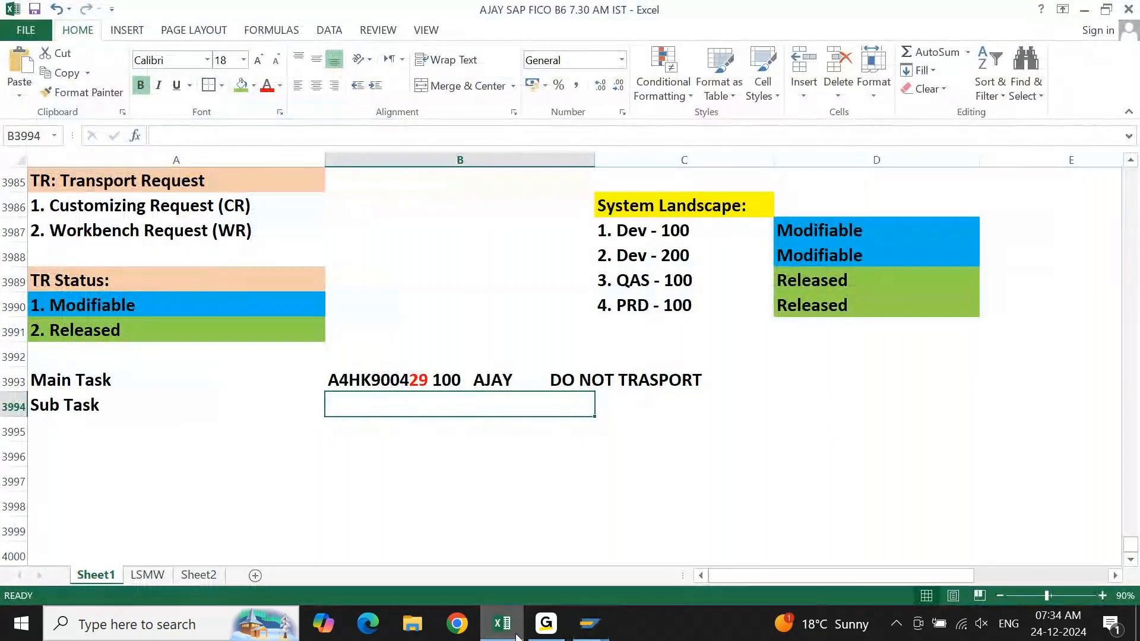
pyautogui.press('F2')
pyautogui.write('A4HK900429 100   AJAY      DO NOT TRASPORT')
pyautogui.press('Left')
pyautogui.press('Left')
pyautogui.press('Left')
pyautogui.press('Left')
pyautogui.press('Left')
pyautogui.press('Left')
pyautogui.press('Left')
pyautogui.press('Left')
pyautogui.press('Left')
pyautogui.press('Left')
pyautogui.press('Left')
pyautogui.press('Left')
pyautogui.press('Left')
pyautogui.press('Left')
pyautogui.press('Left')
pyautogui.press('Left')
pyautogui.press('Left')
pyautogui.press('Left')
pyautogui.press('Left')
pyautogui.press('Left')
pyautogui.hotkey('shift', 'Left')
pyautogui.hotkey('shift', 'Left')
pyautogui.write('30')
pyautogui.press('Return')
pyautogui.press('Left')
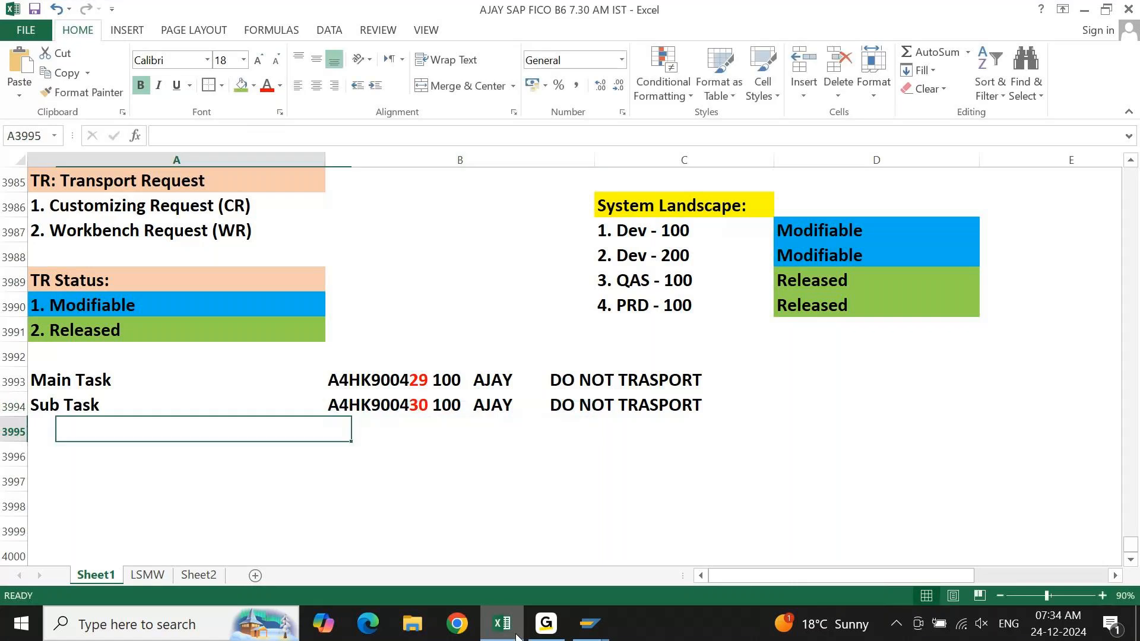
# Begin a note in cell A3996 reading "To Copy TR from Dev 100 to Dev 200 =".
pyautogui.press('Down')
pyautogui.press('Down')
pyautogui.press('Up')
pyautogui.press('Up')
pyautogui.press('Down')
pyautogui.press('Down')
pyautogui.press('Up')
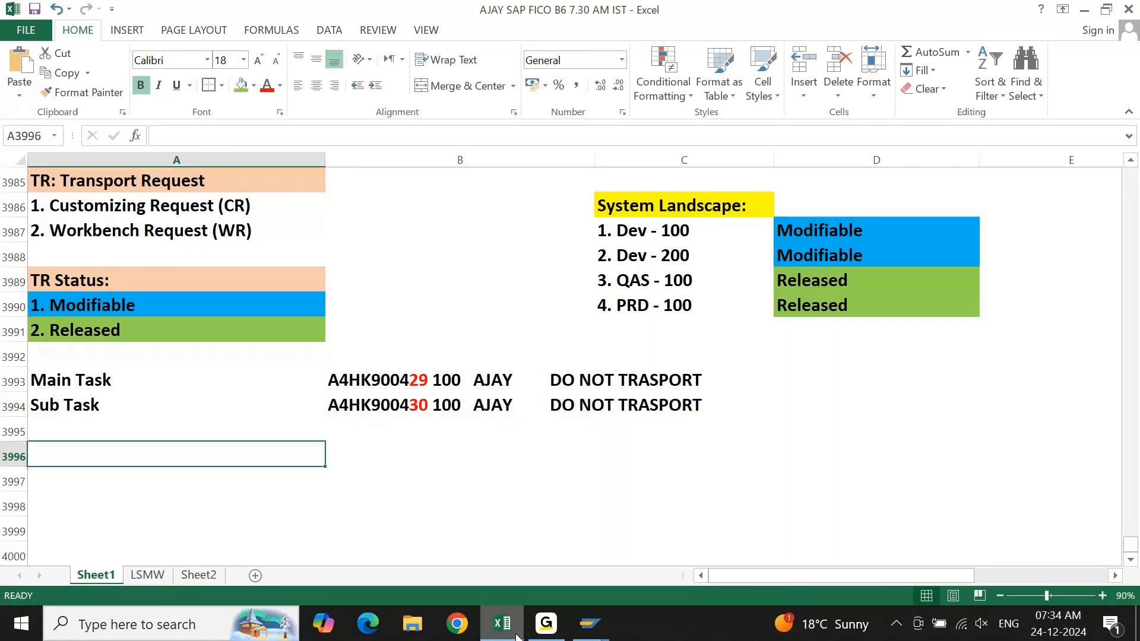
pyautogui.write('To Copy TR from Dev 100 to Dec')
pyautogui.press('BackSpace')
pyautogui.write('v 200 = ')
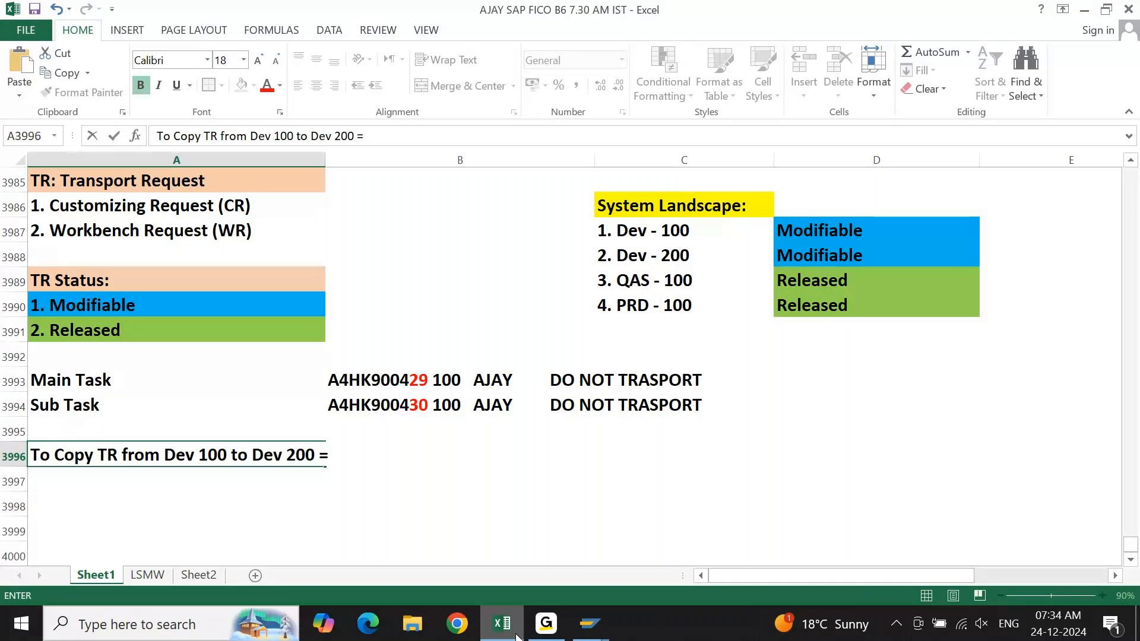
pyautogui.write('SCC1 Tcode.')
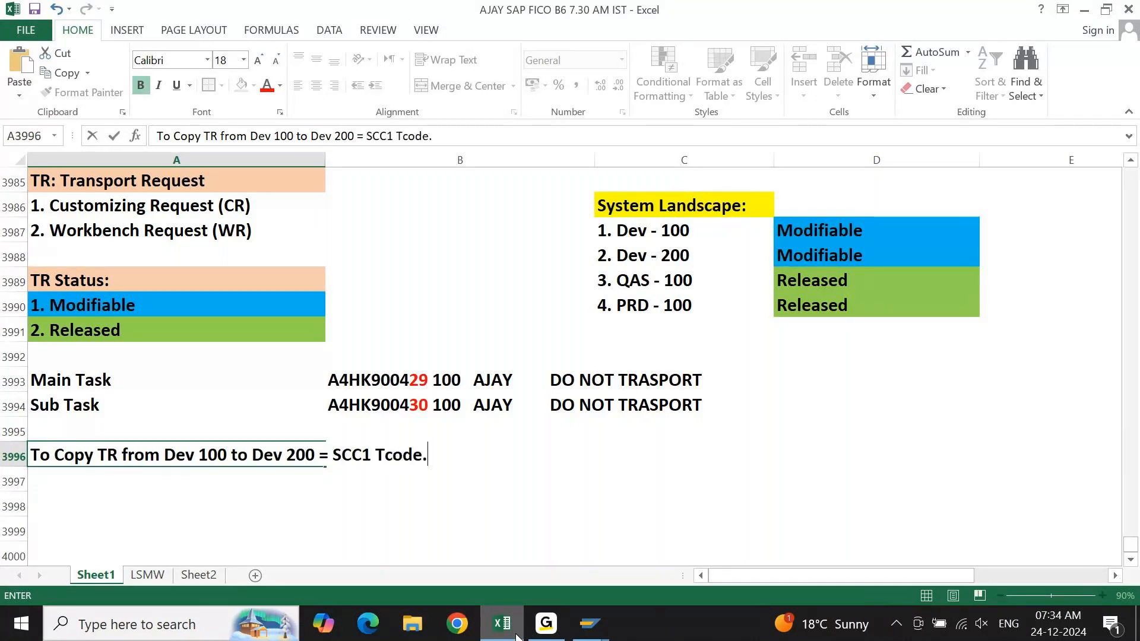
pyautogui.write('. Input Main TAsk')
# Complete the A3996 note with "SCC1 Tcode.. Input Main Task".
pyautogui.press('Return')
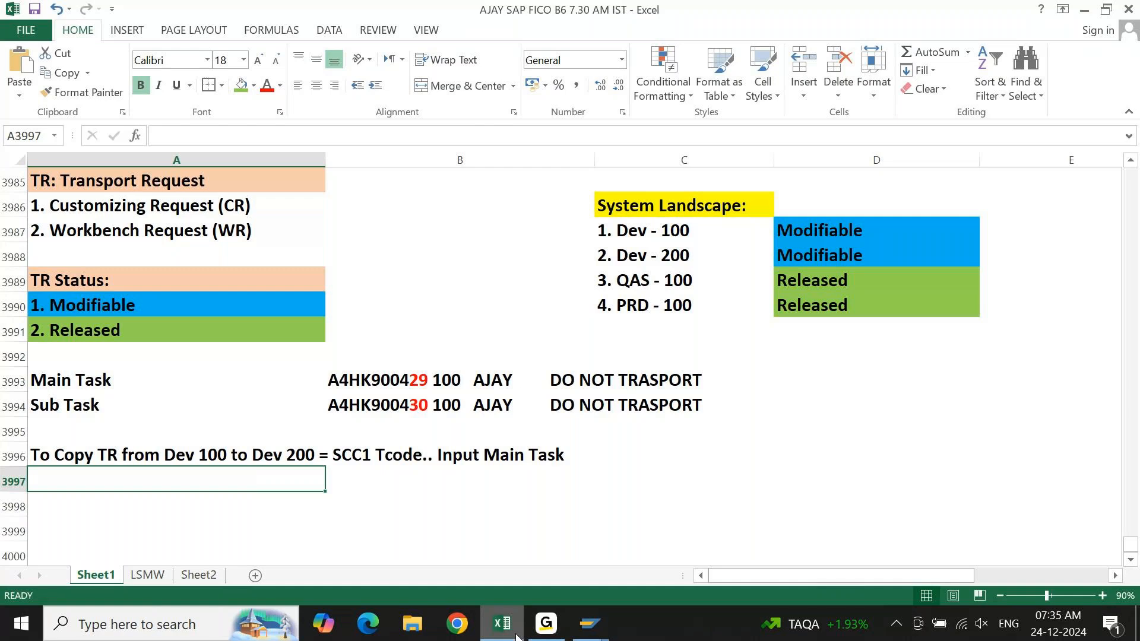
# Begin the note in cell A3997 with "To Release TR from Dev to QAS = SE09..", correcting the typos.
pyautogui.write('TO c')
pyautogui.press('BackSpace')
pyautogui.press('BackSpace')
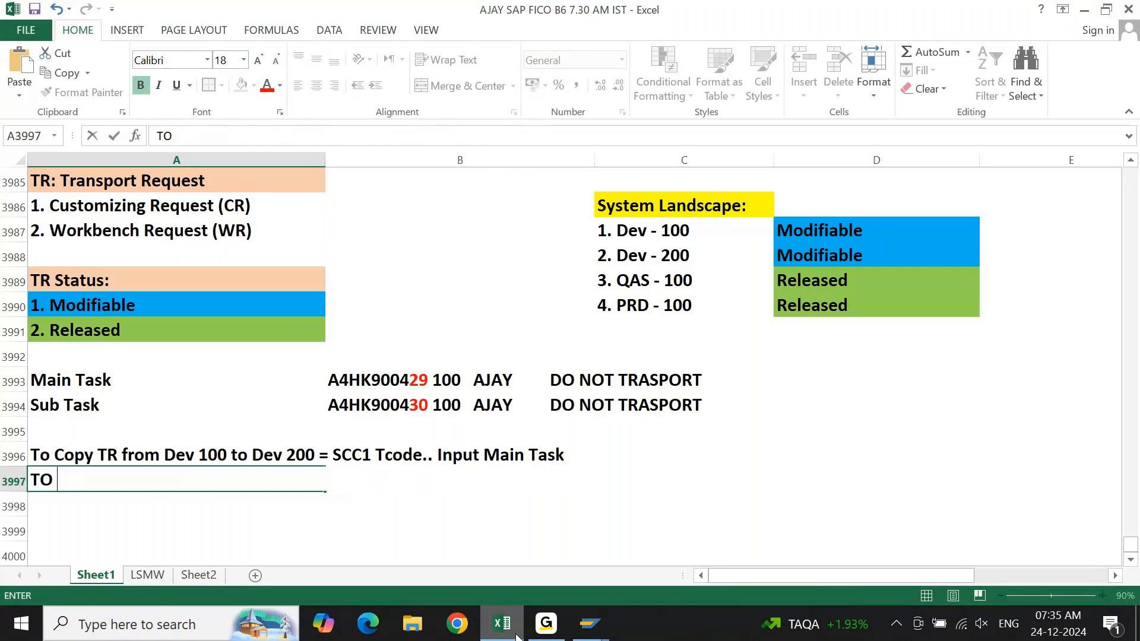
pyautogui.press('BackSpace')
pyautogui.press('BackSpace')
pyautogui.write('o Releaase')
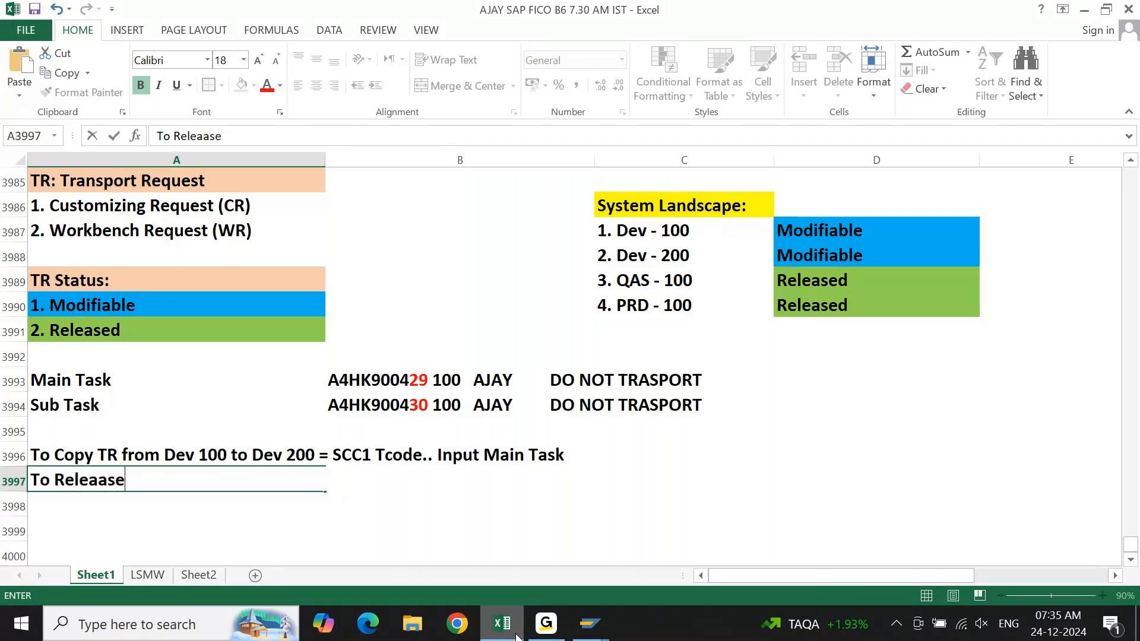
pyautogui.press('BackSpace')
pyautogui.press('BackSpace')
pyautogui.press('BackSpace')
pyautogui.write('se T')
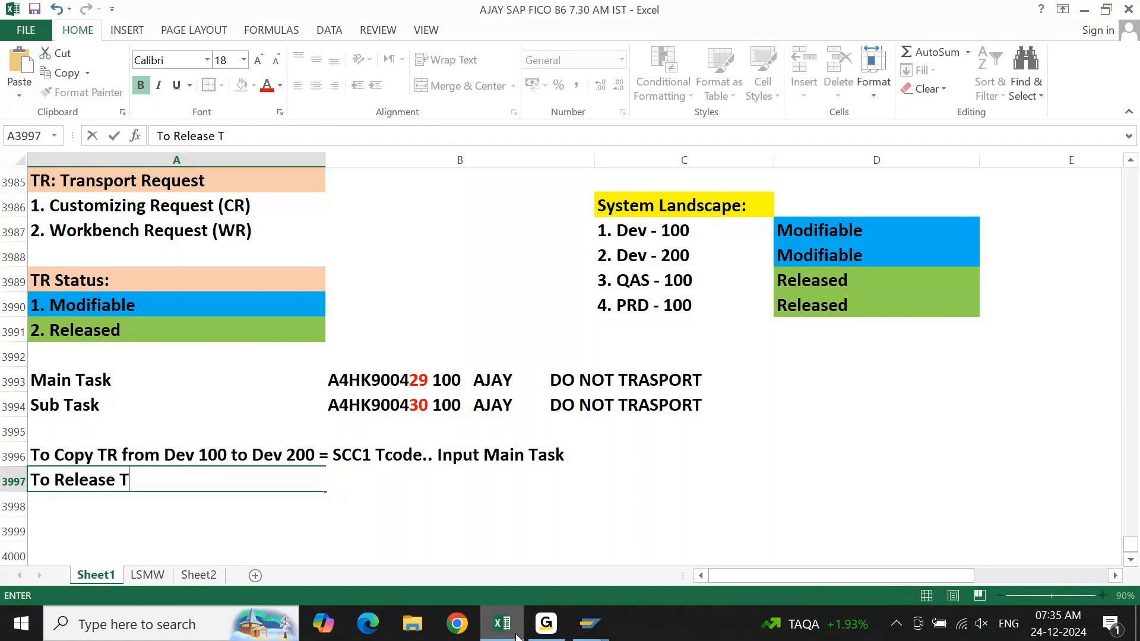
pyautogui.write('R from D')
pyautogui.press('BackSpace')
pyautogui.press('BackSpace')
pyautogui.write('m Dev')
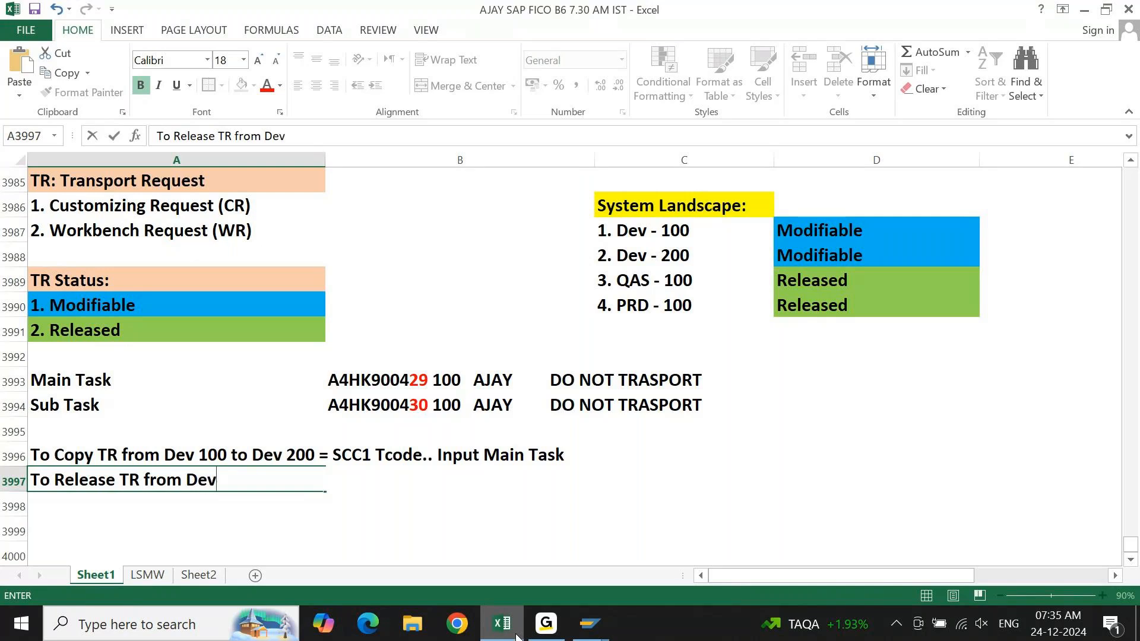
pyautogui.write(' to QAS')
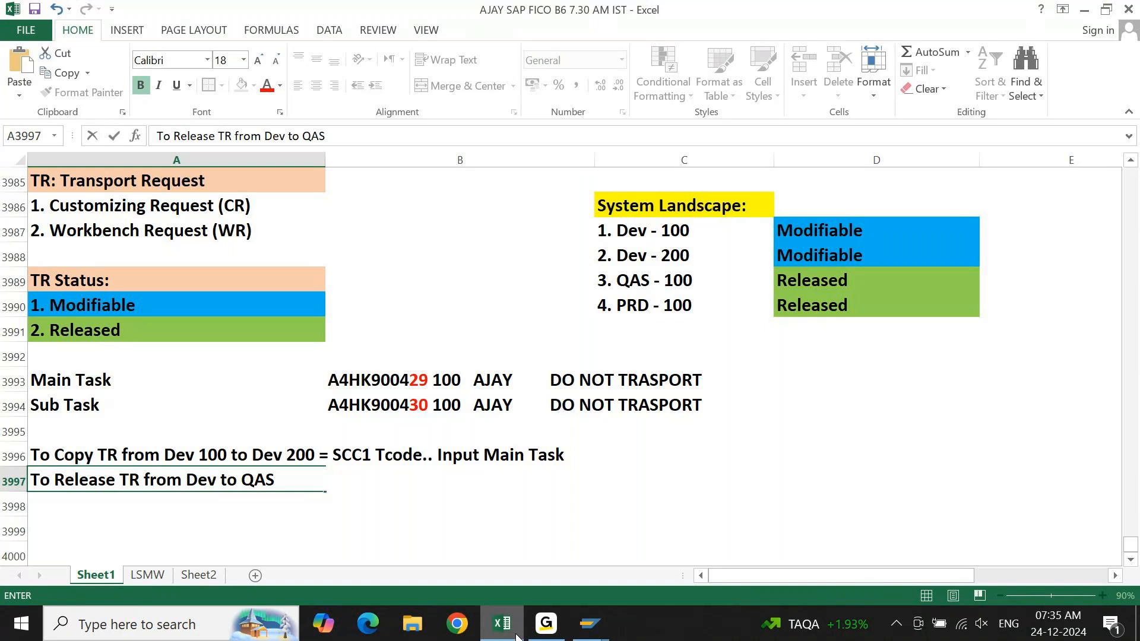
pyautogui.write(' = SE09.')
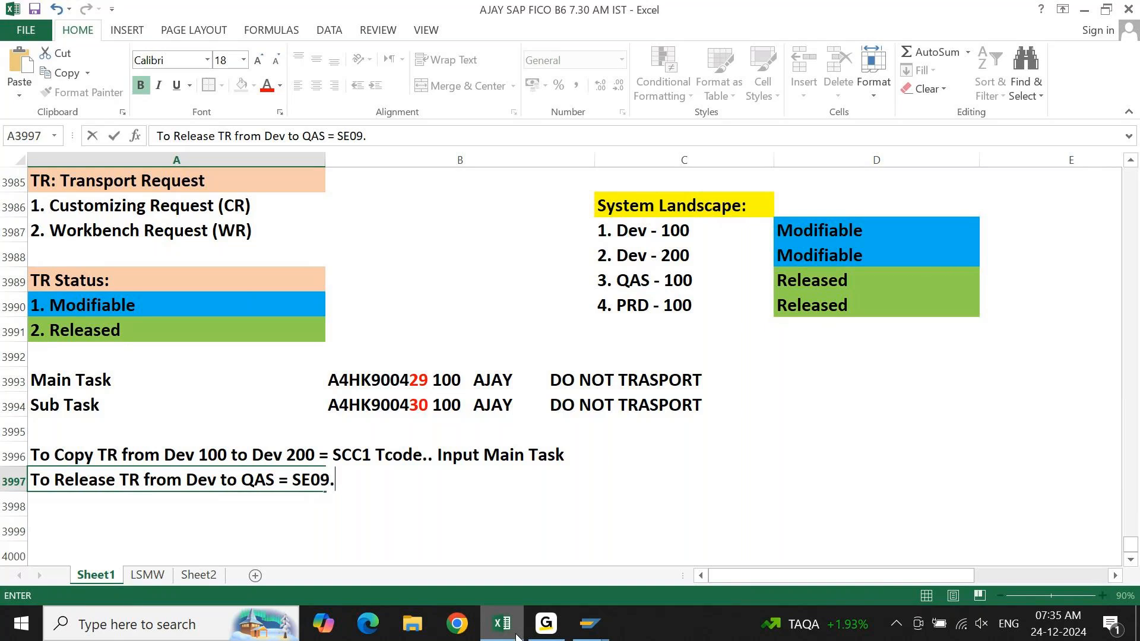
pyautogui.write('.. Release Sub Ta')
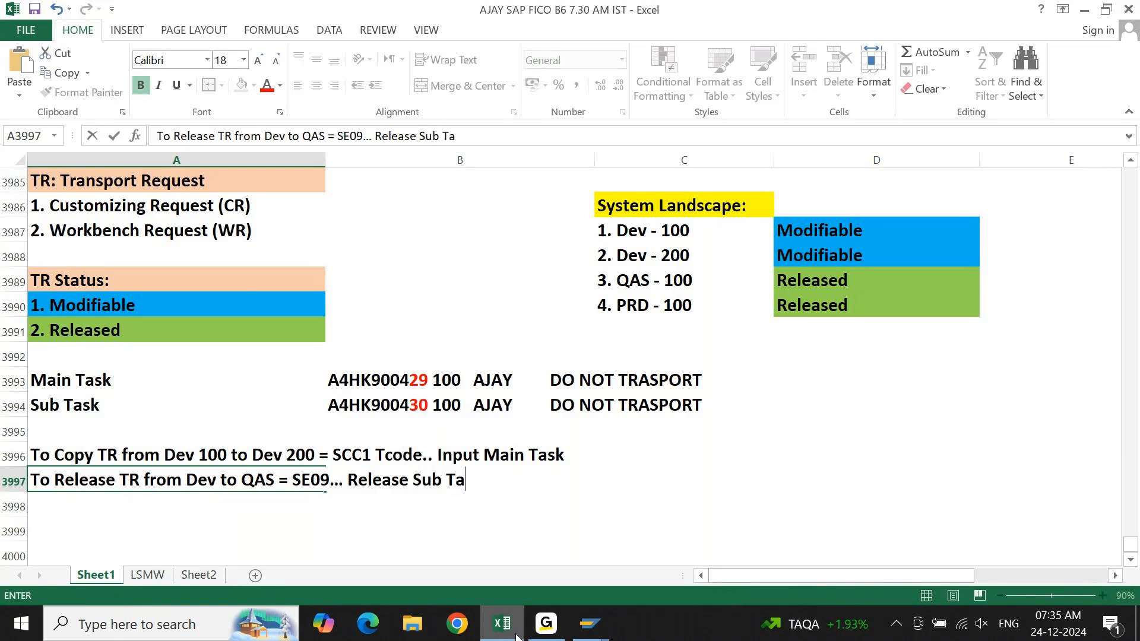
# Complete the A3997 note with ". Release Sub Task First then Release Main Task".
pyautogui.write('sk First')
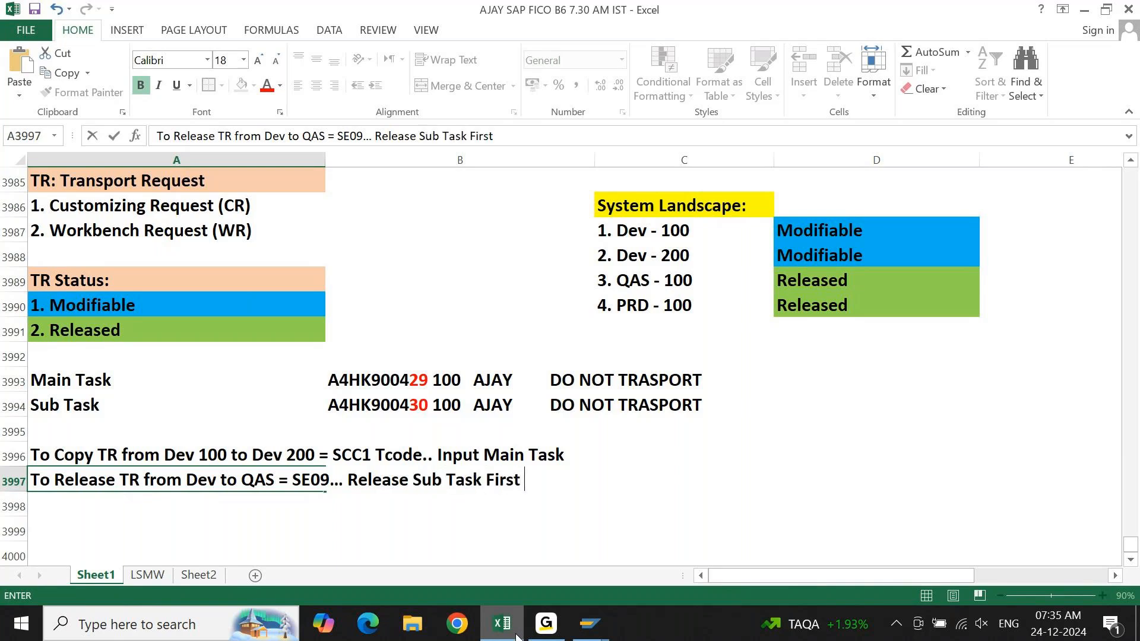
pyautogui.write(' th')
pyautogui.press('BackSpace')
pyautogui.write('then E')
pyautogui.press('BackSpace')
pyautogui.write('Relea')
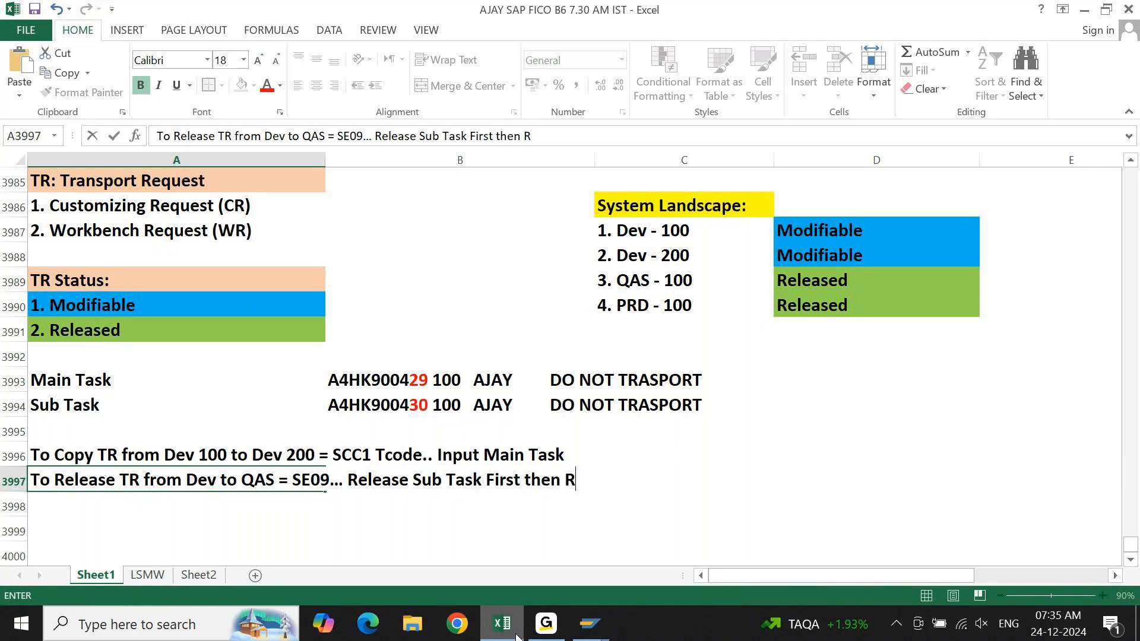
pyautogui.write('se Main Task')
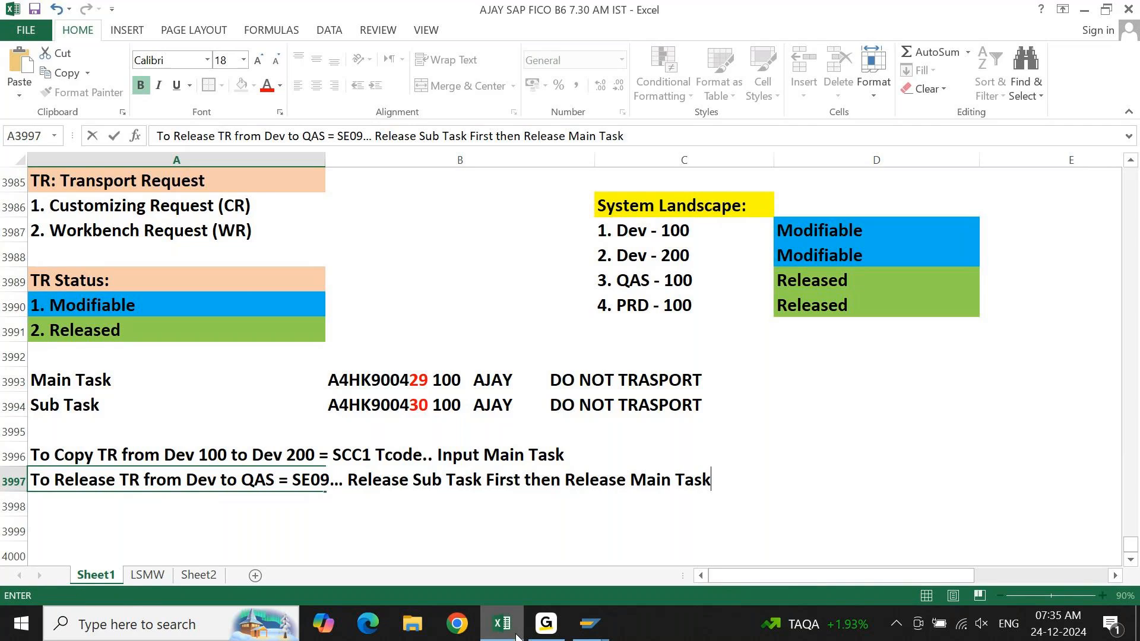
pyautogui.press('Return')
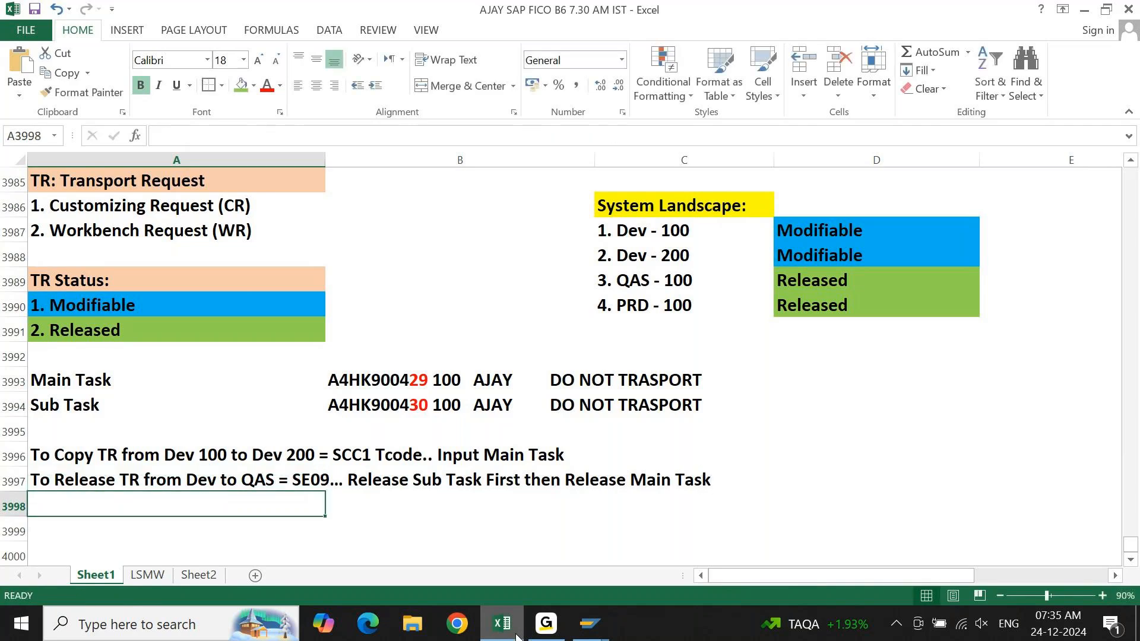
# Begin the note in cell A3998 with "To Import TR in QAS/PRD = STMS_IMPORT..".
pyautogui.write('To ')
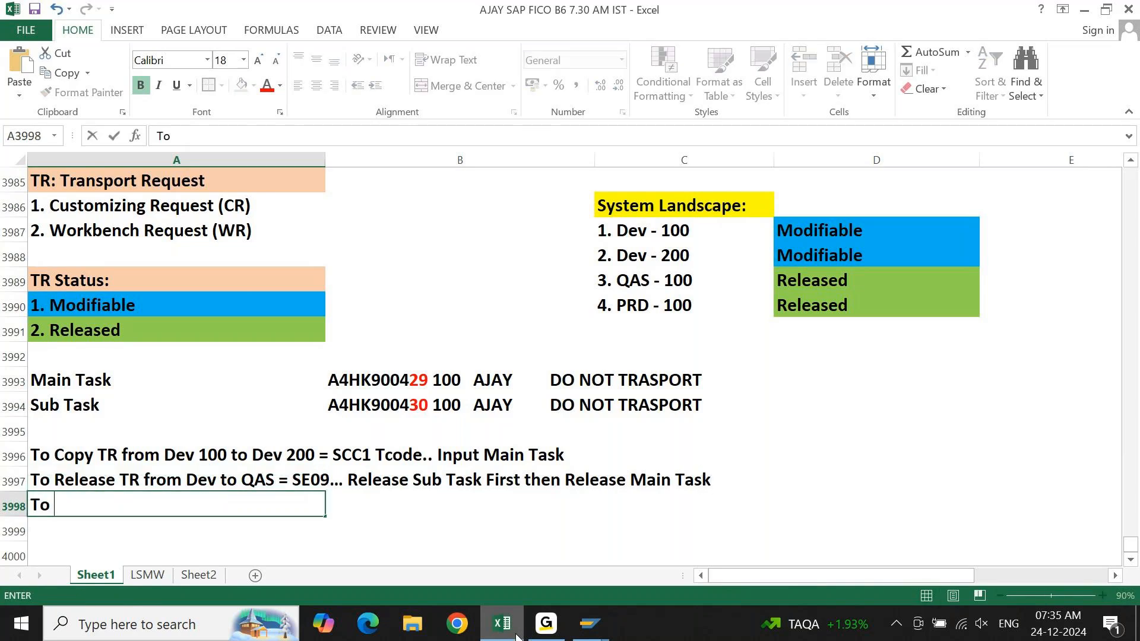
pyautogui.write('Impor')
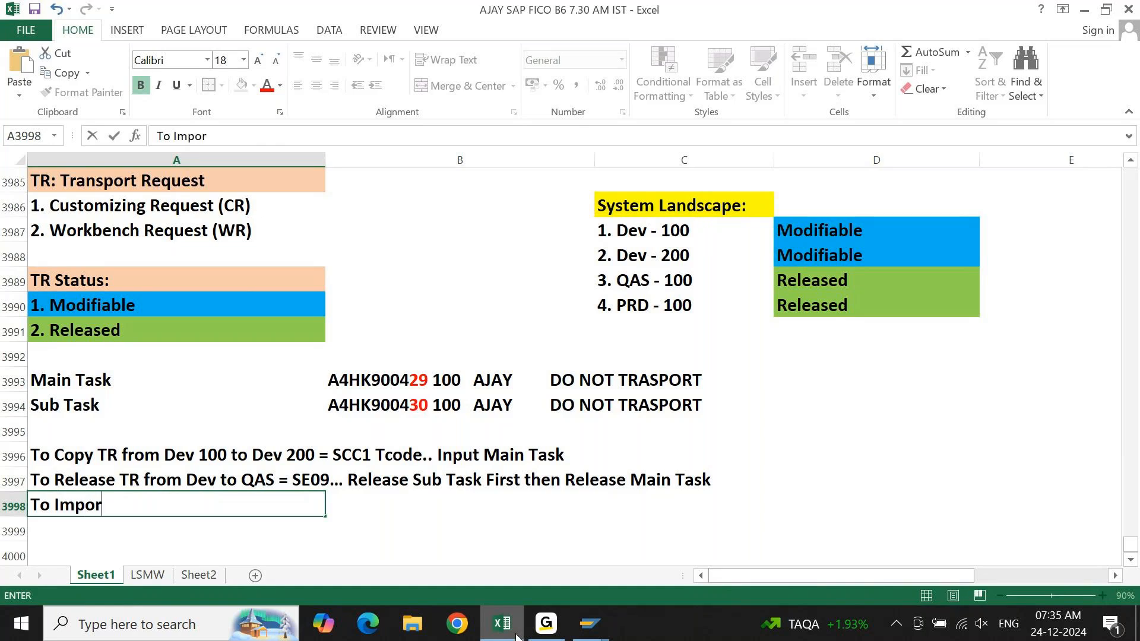
pyautogui.write('t TR in QAS')
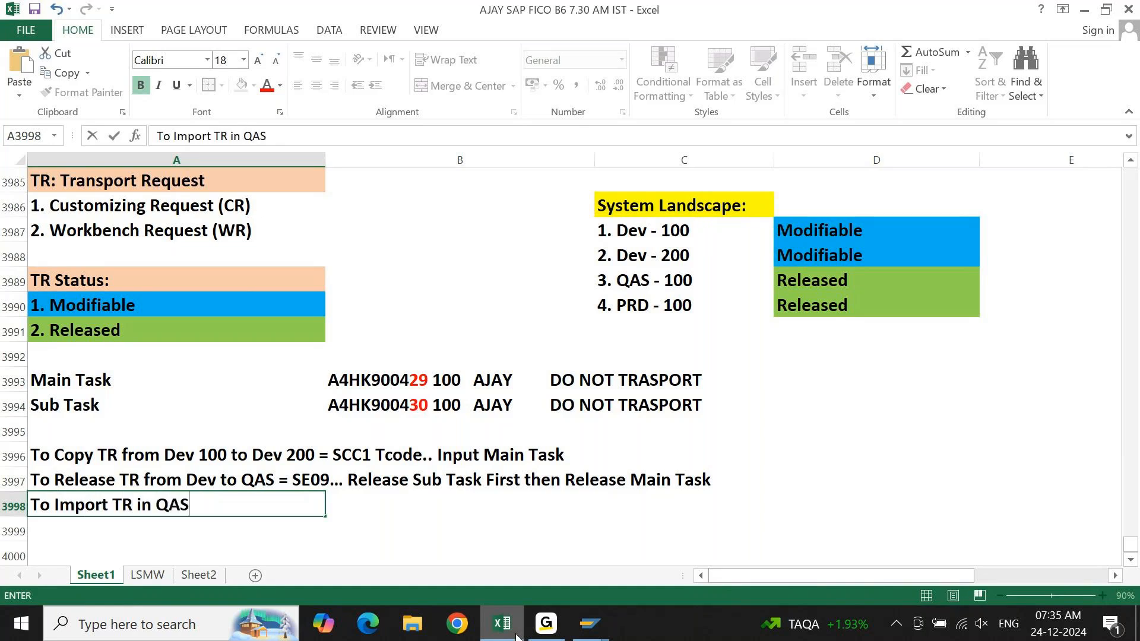
pyautogui.write('/PRD')
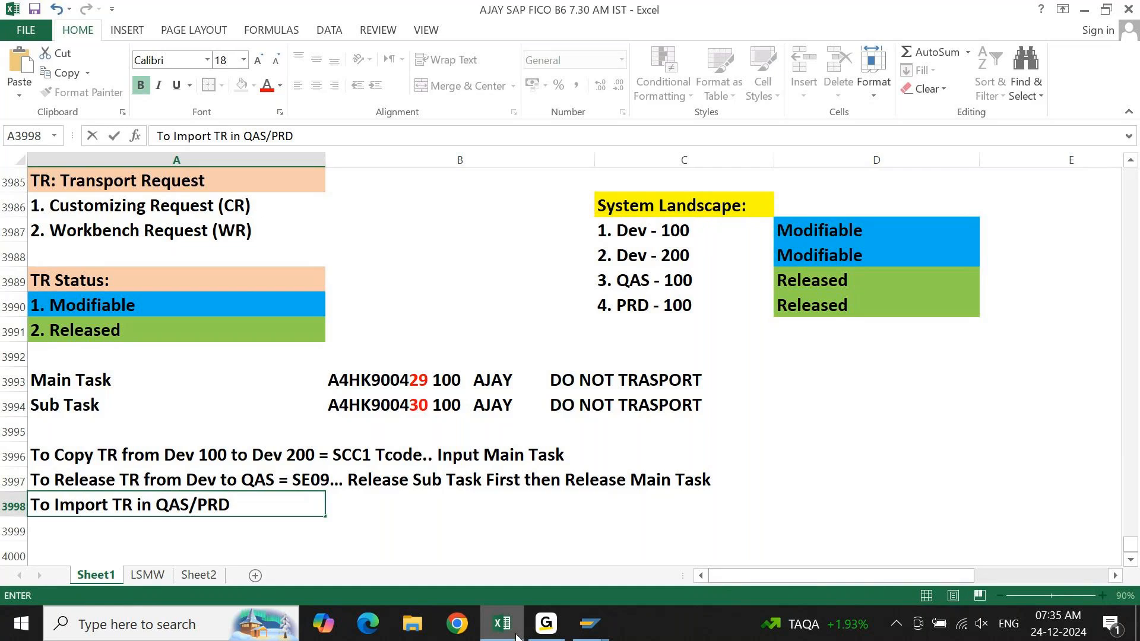
pyautogui.write(' = STMS')
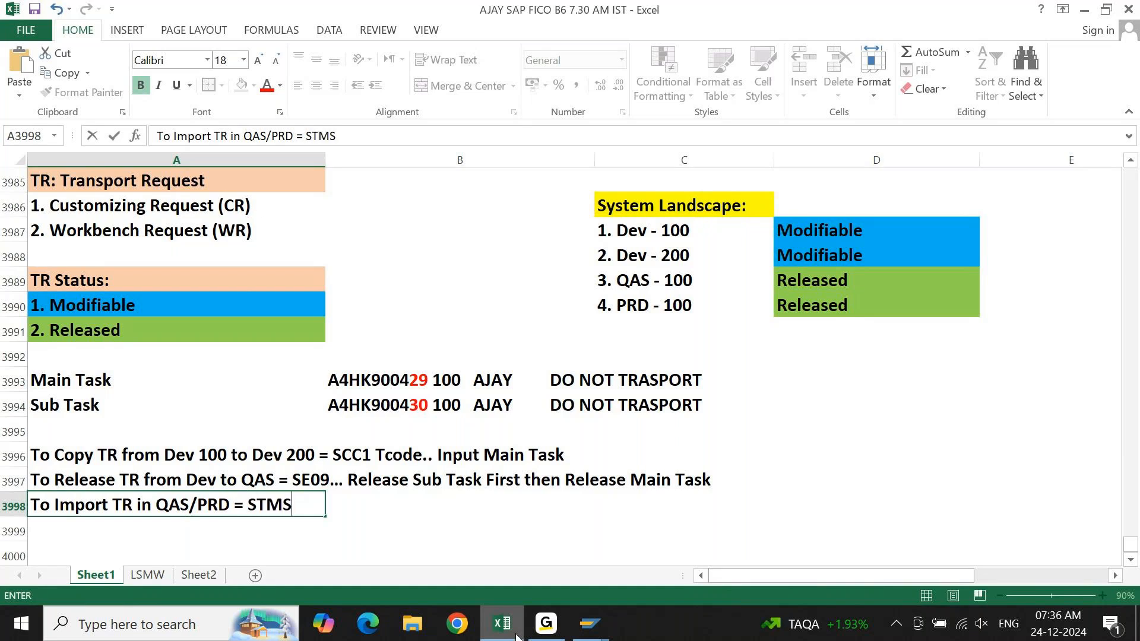
pyautogui.write('_IMPORT..')
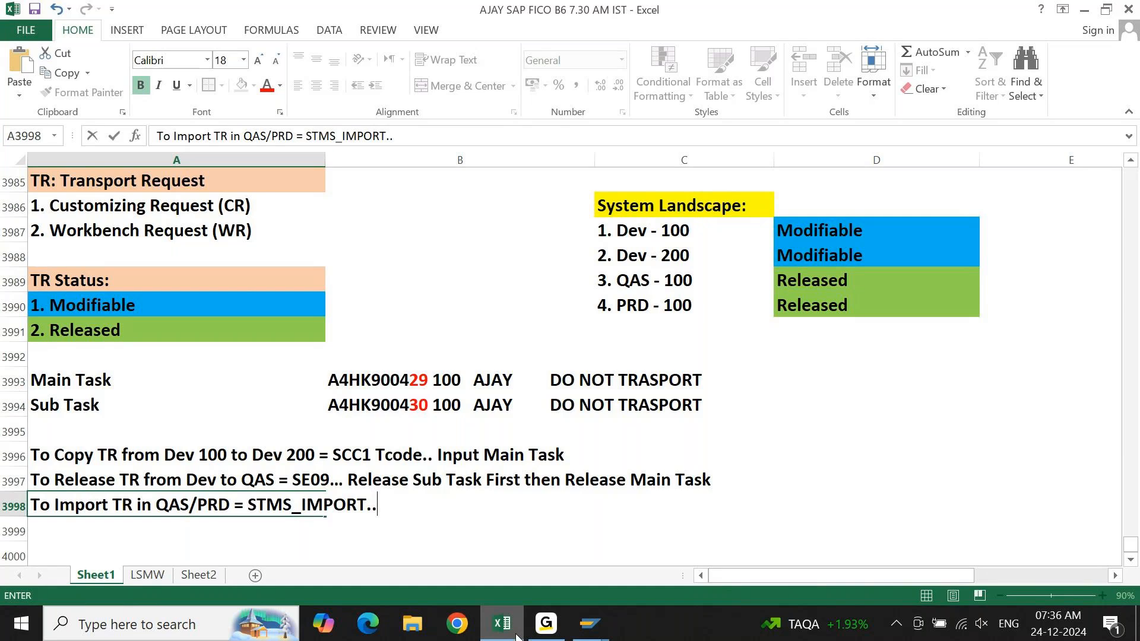
pyautogui.write(' Refresh the list o')
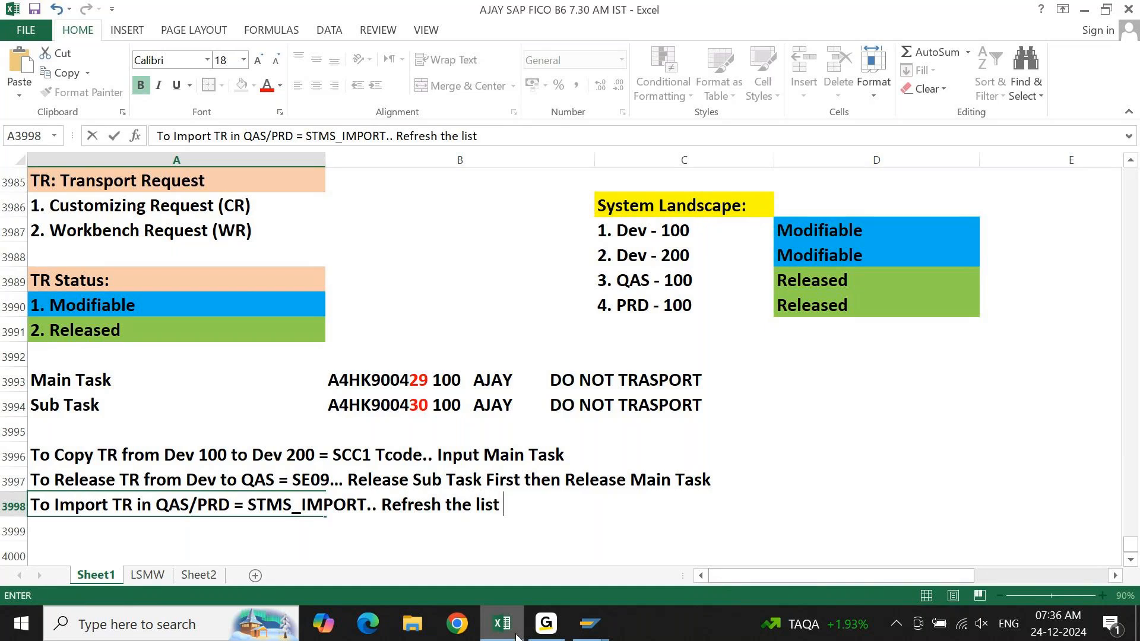
# Extend the A3998 note with "Refresh the list.. Go Down".
pyautogui.press('BackSpace')
pyautogui.press('BackSpace')
pyautogui.write('go')
pyautogui.press('BackSpace')
pyautogui.press('BackSpace')
pyautogui.write('.. Go Down picj')
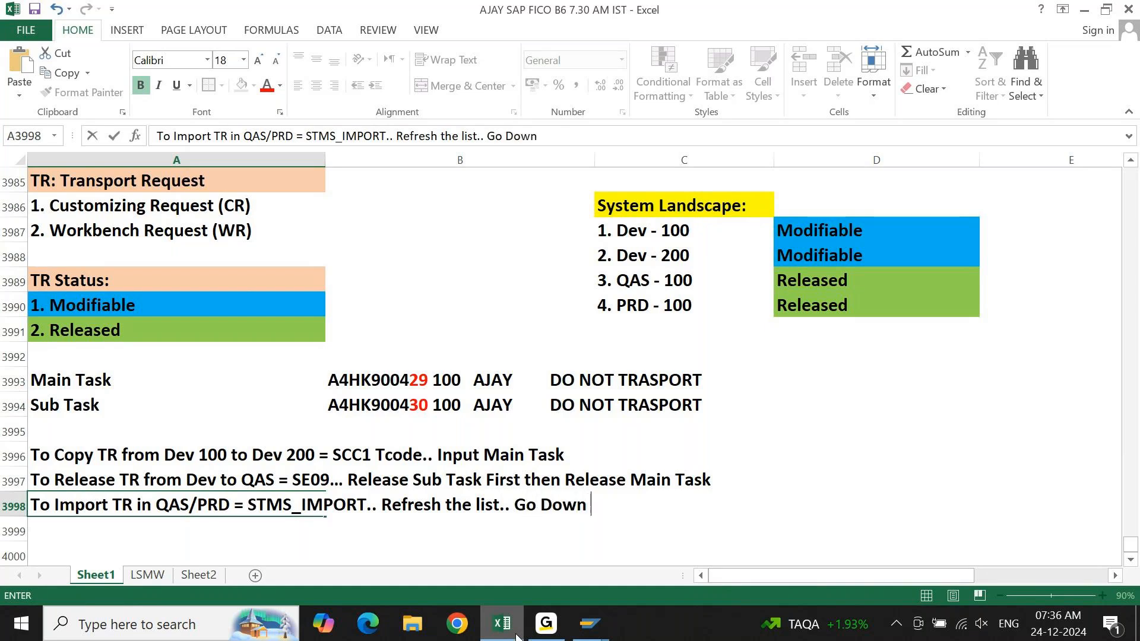
# Finish the A3998 note with "select the TR click in Import".
pyautogui.press('BackSpace')
pyautogui.press('BackSpace')
pyautogui.press('BackSpace')
pyautogui.press('BackSpace')
pyautogui.press('BackSpace')
pyautogui.write('choo')
pyautogui.press('BackSpace')
pyautogui.press('BackSpace')
pyautogui.press('BackSpace')
pyautogui.press('BackSpace')
pyautogui.write('selec')
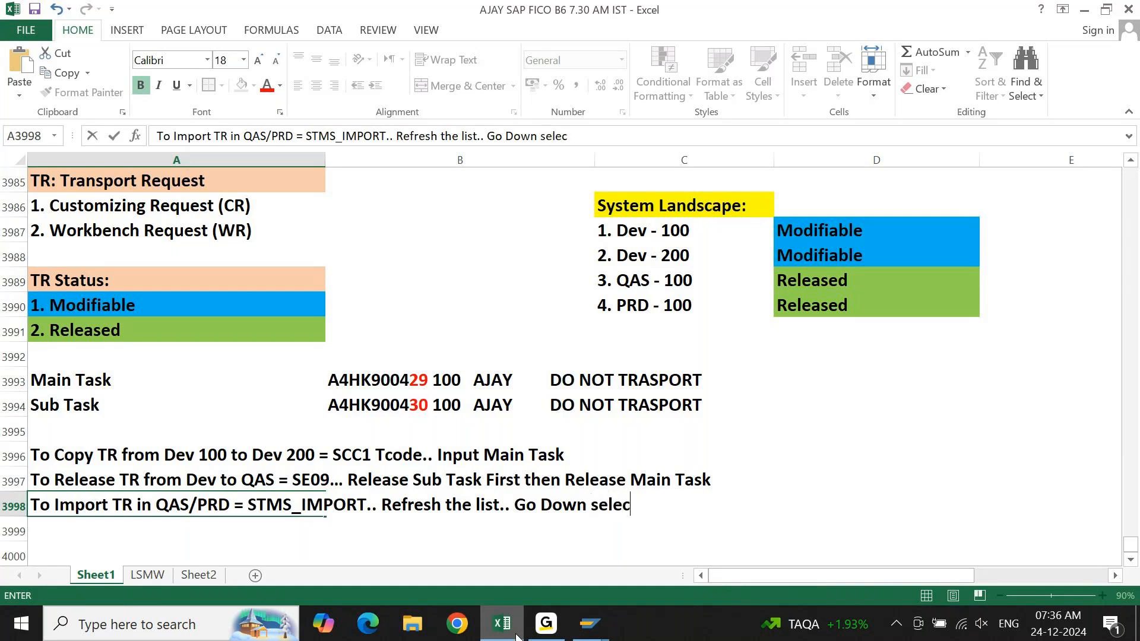
pyautogui.write('t the TR clicj o')
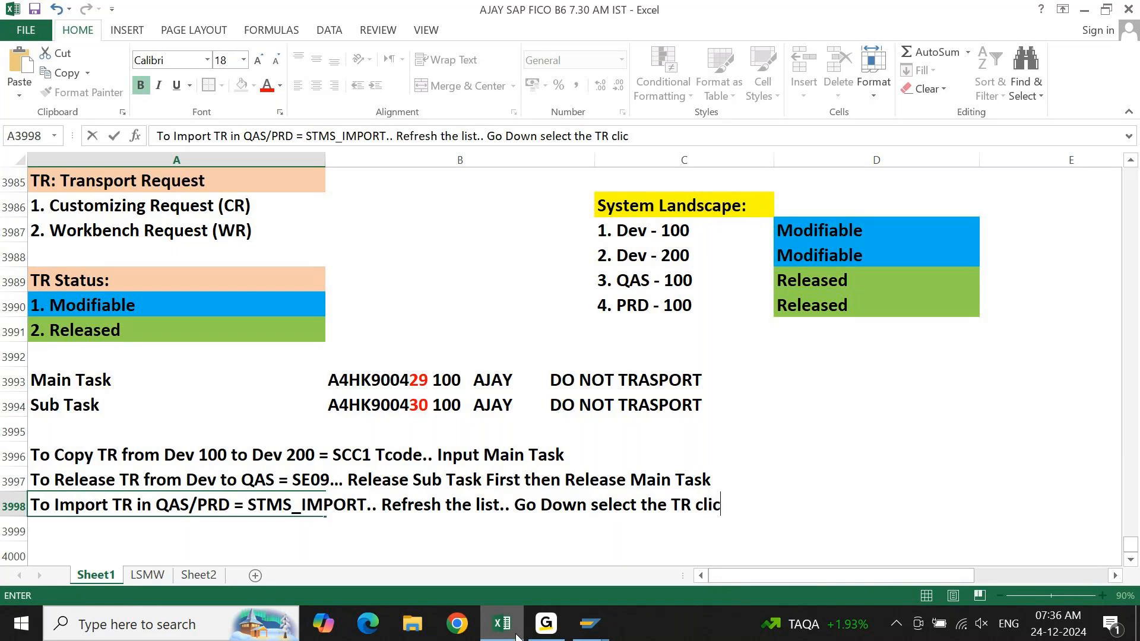
pyautogui.press('BackSpace')
pyautogui.press('BackSpace')
pyautogui.press('BackSpace')
pyautogui.write('k in Um')
pyautogui.press('BackSpace')
pyautogui.press('BackSpace')
pyautogui.write('Import')
pyautogui.press('Return')
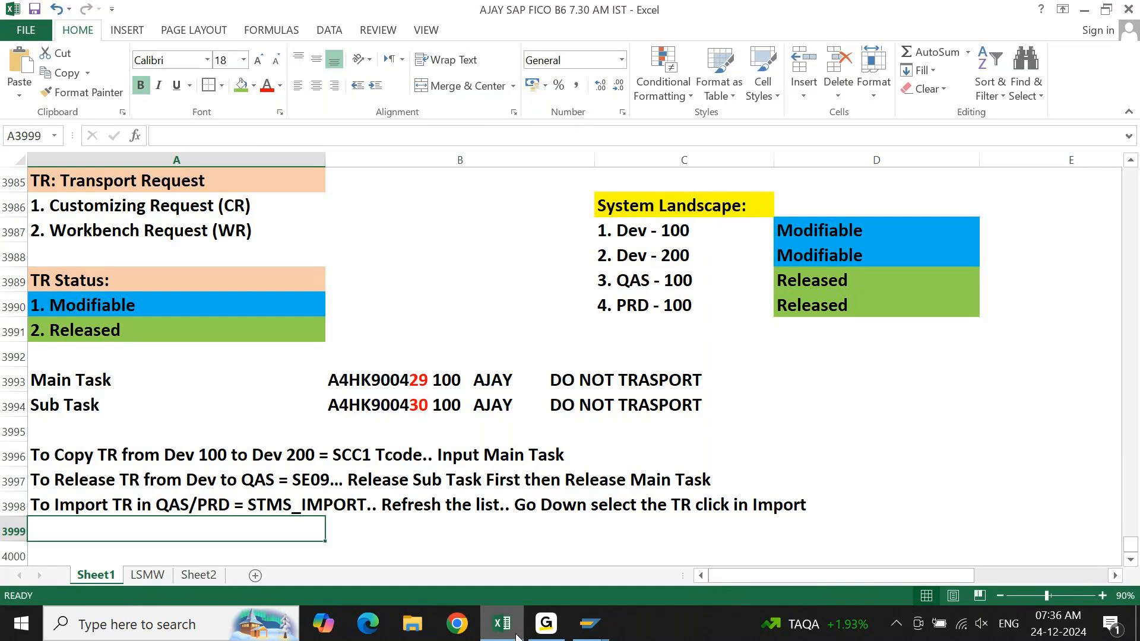
pyautogui.press('Down')
pyautogui.press('Up')
pyautogui.press('Up')
pyautogui.press('Up')
pyautogui.press('Up')
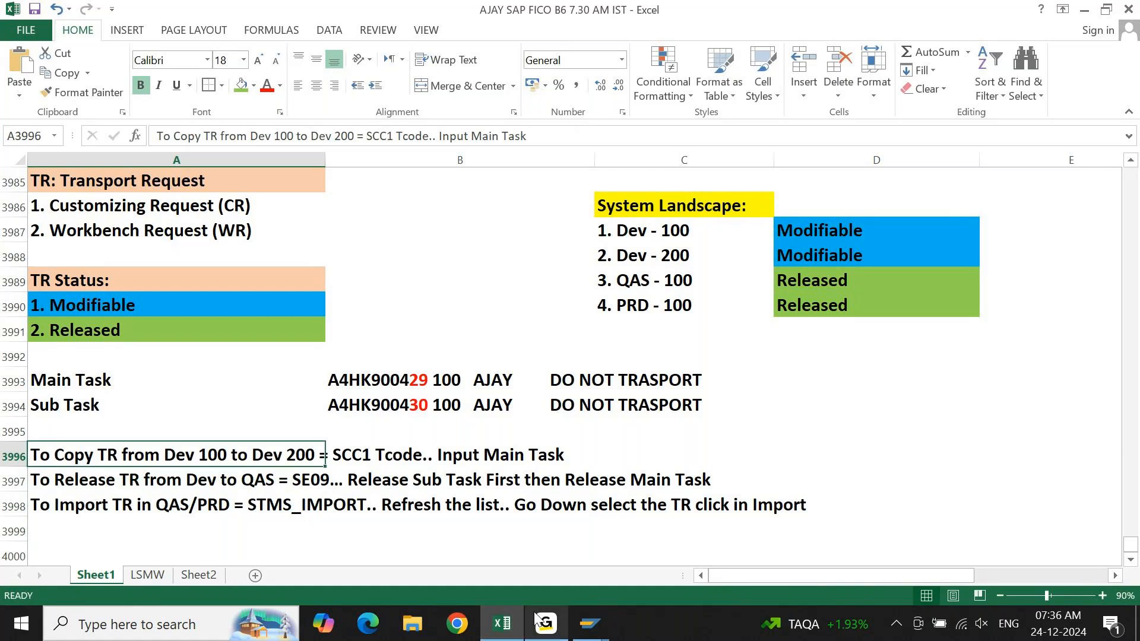
# Switch to the SAP Transport Organizer session and display the preset user's modifiable customizing and workbench requests.
pyautogui.moveTo(596, 626)
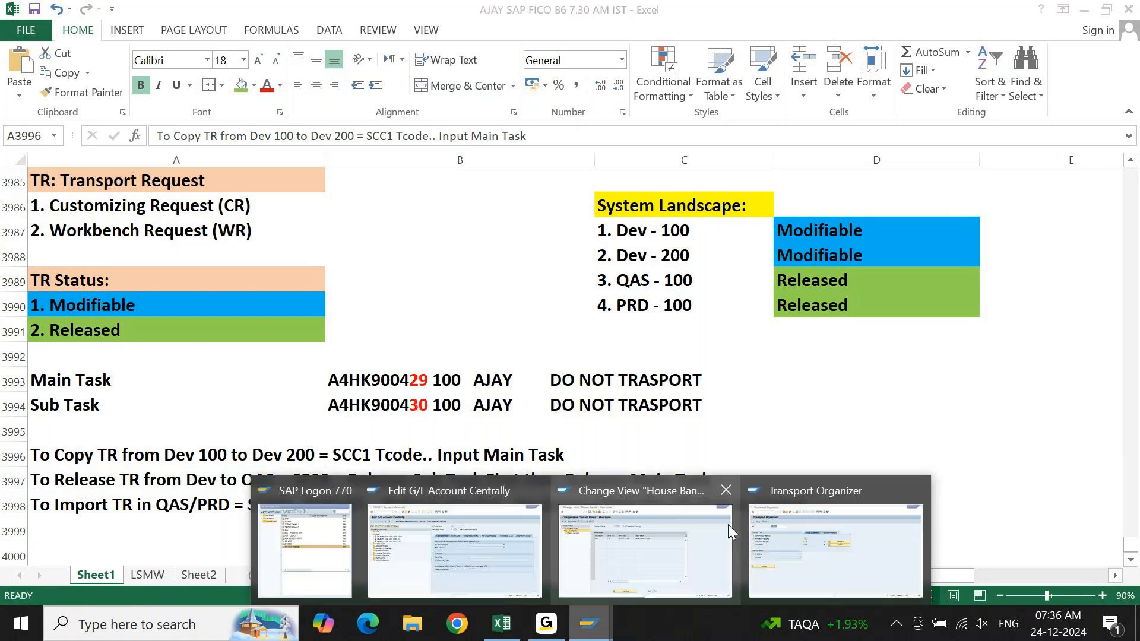
pyautogui.moveTo(766, 540)
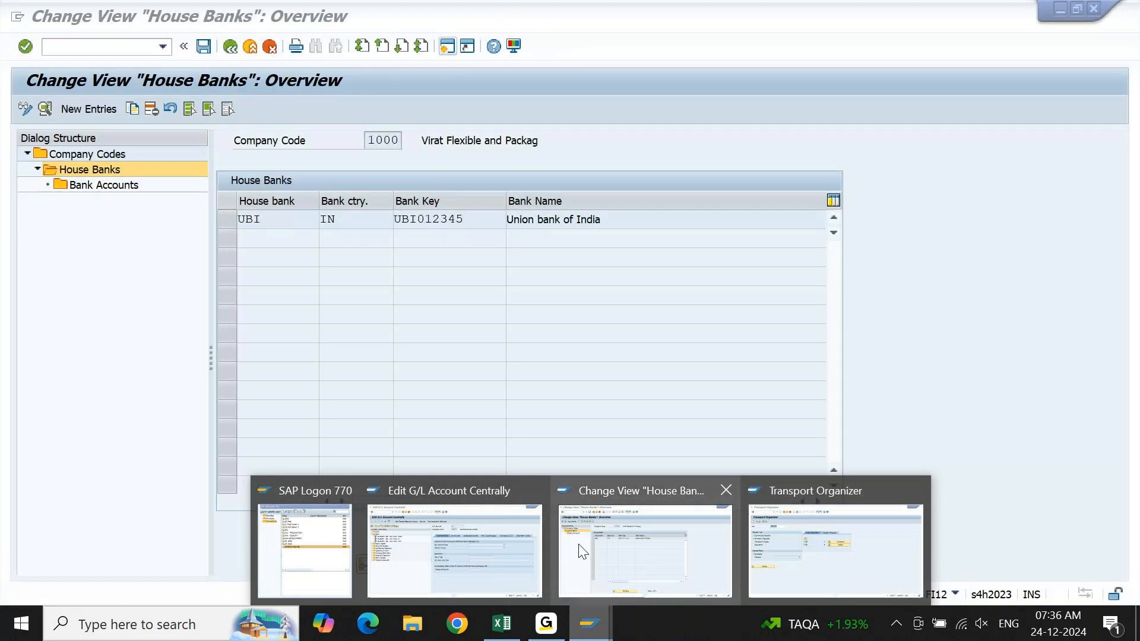
pyautogui.click(839, 540)
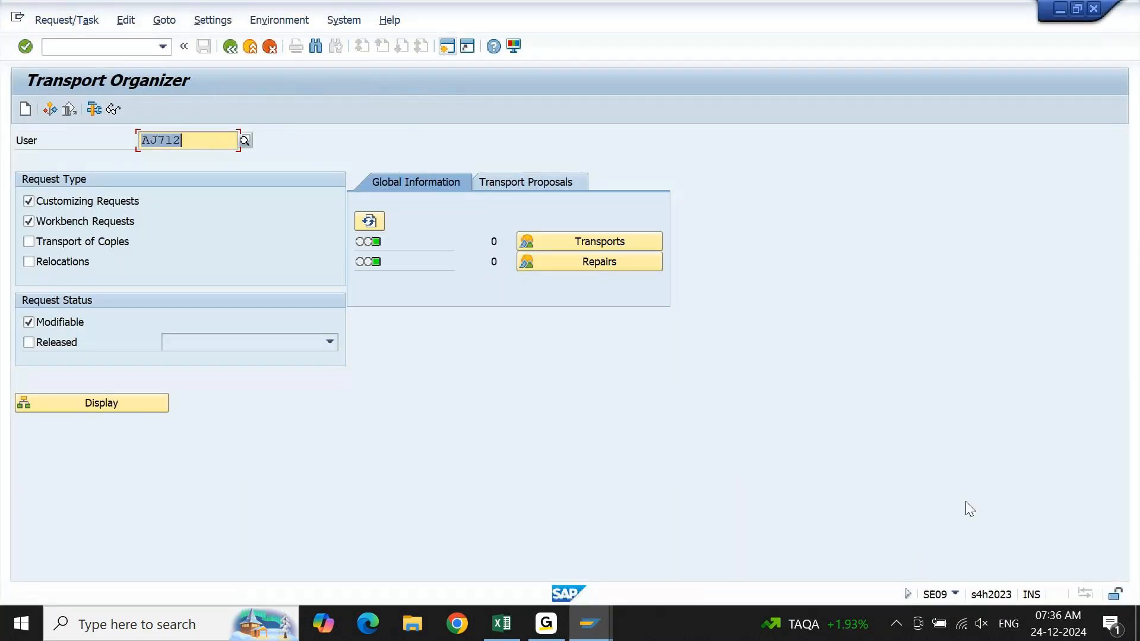
pyautogui.click(78, 402)
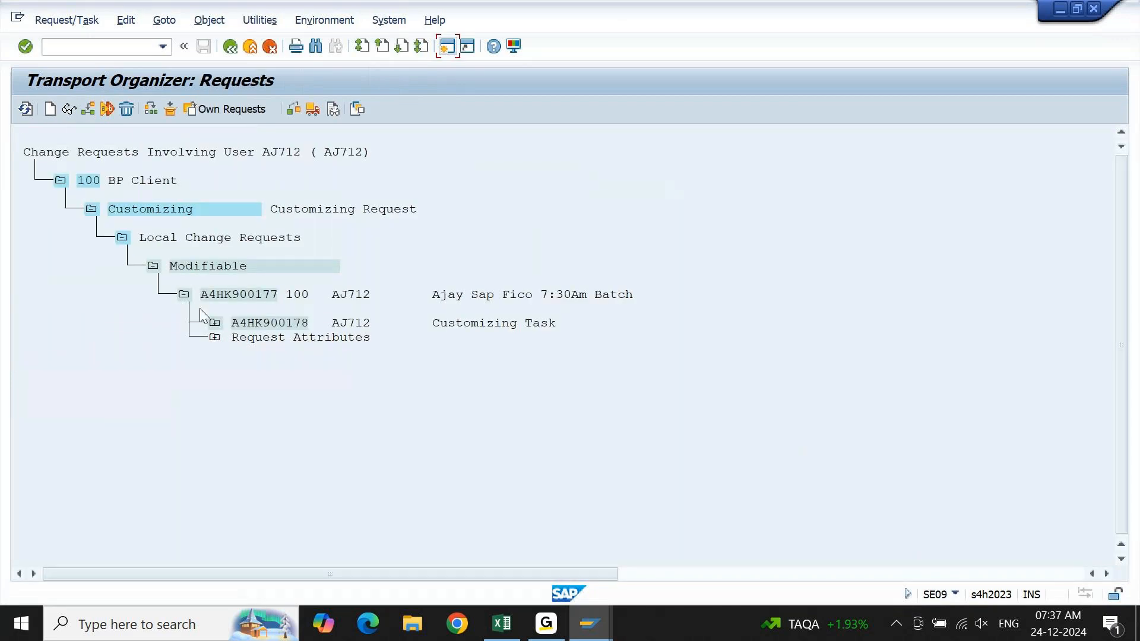
# Expand modifiable request A4HK900177 and task A4HK900178 to inspect the V_T8G17 document splitting view data and the automatic postings entry.
pyautogui.click(157, 270)
pyautogui.click(152, 267)
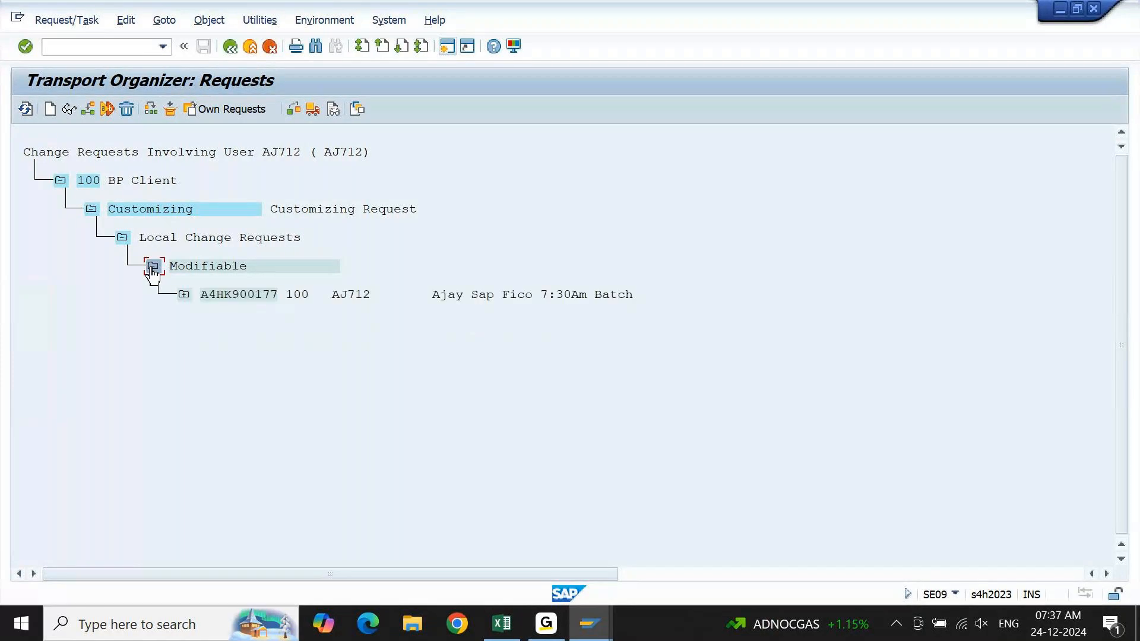
pyautogui.click(184, 294)
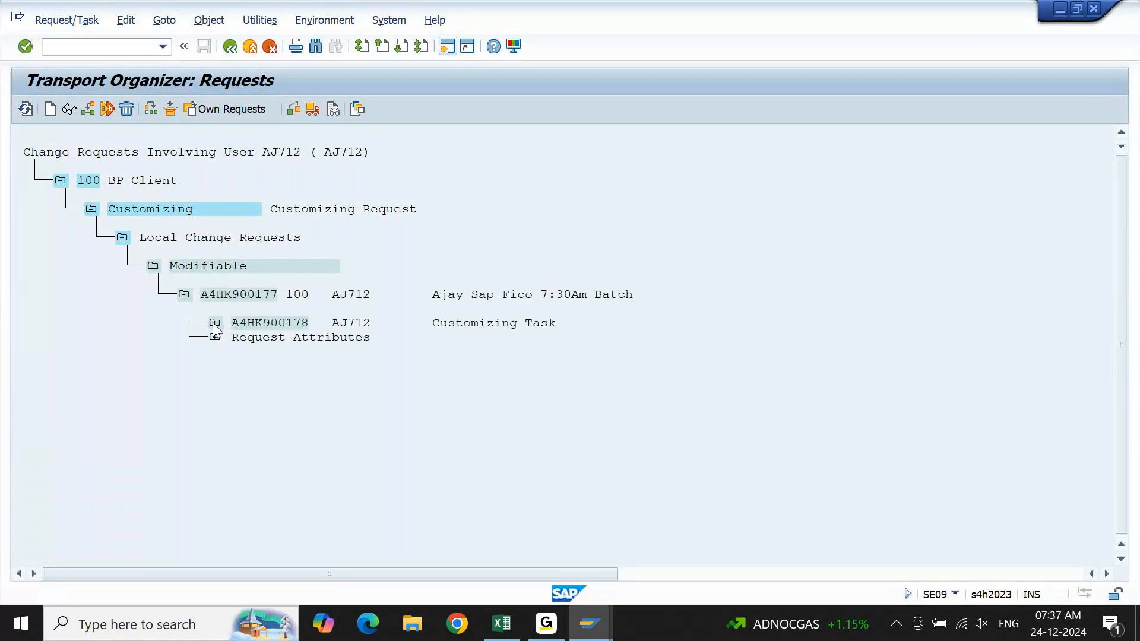
pyautogui.click(215, 324)
pyautogui.click(245, 366)
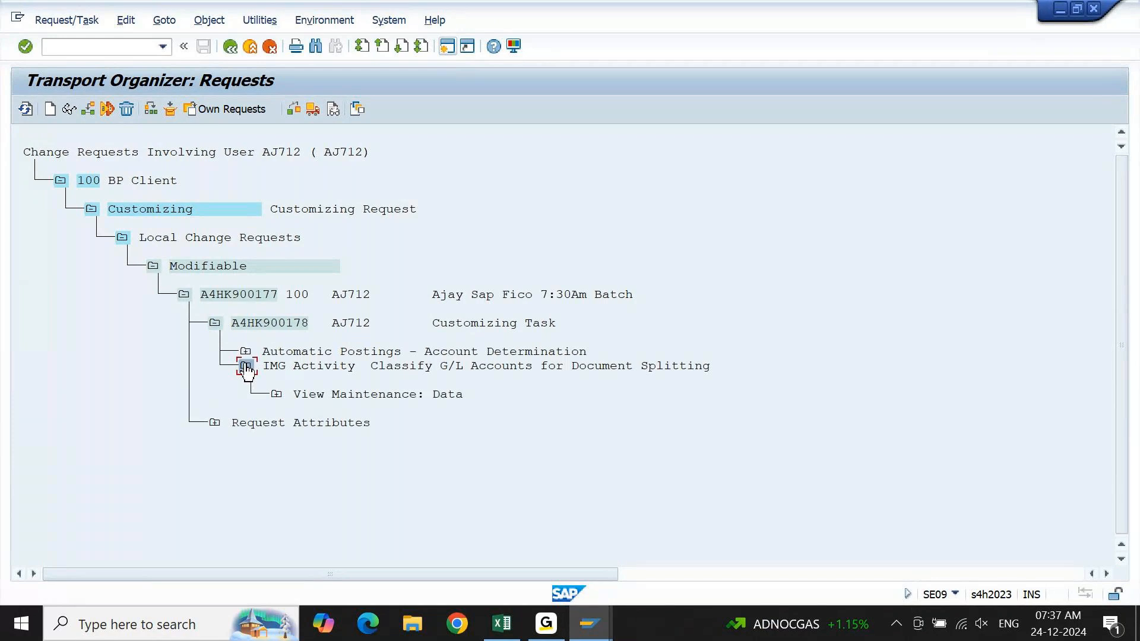
pyautogui.click(277, 394)
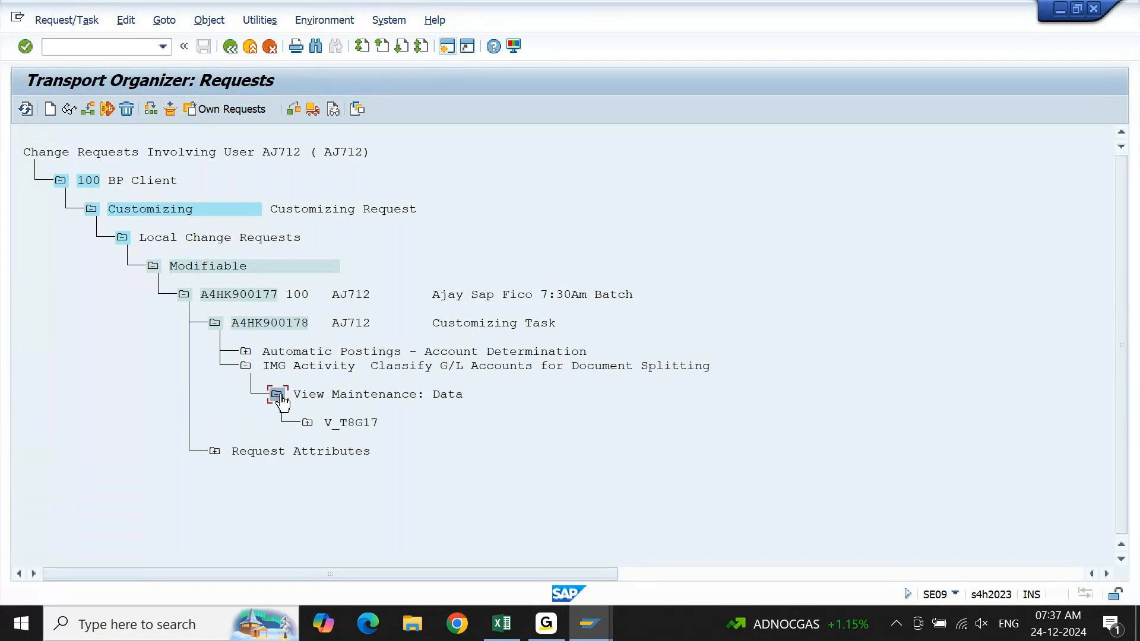
pyautogui.click(306, 423)
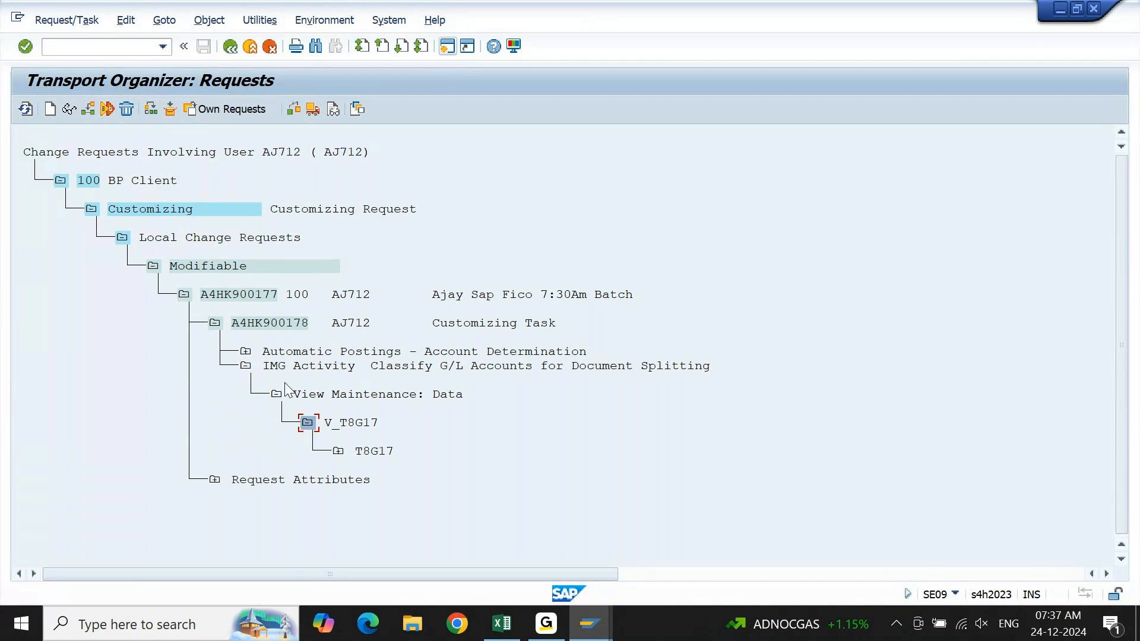
pyautogui.click(245, 352)
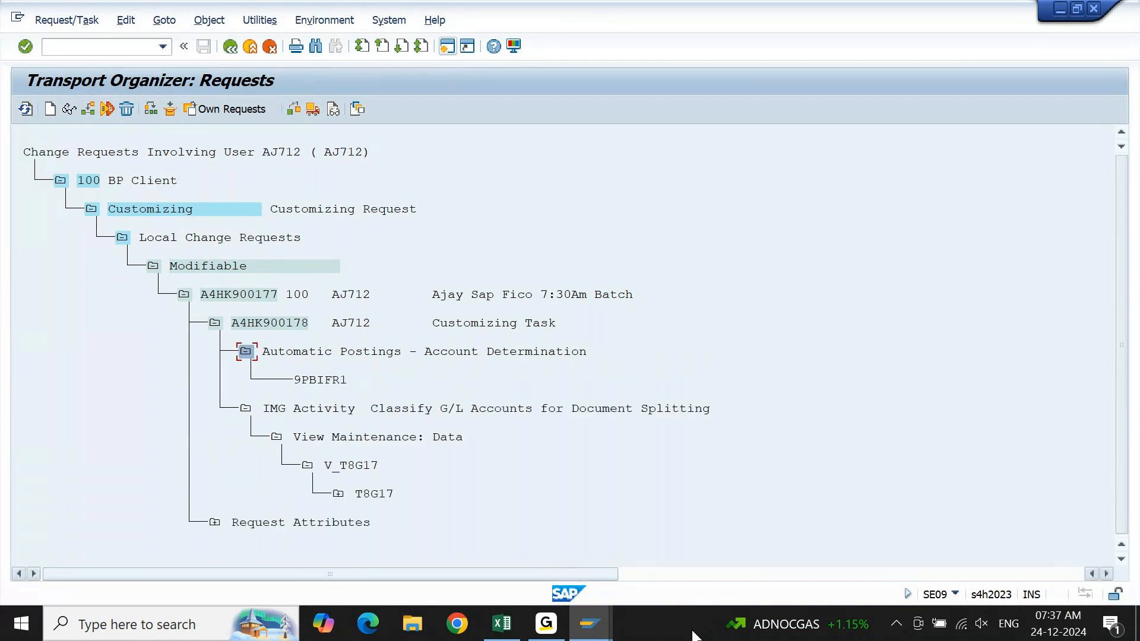
# Switch to the Excel notes and review the MBS configuration, Dev and PRD house bank, and transport request sections on Sheet1.
pyautogui.click(521, 629)
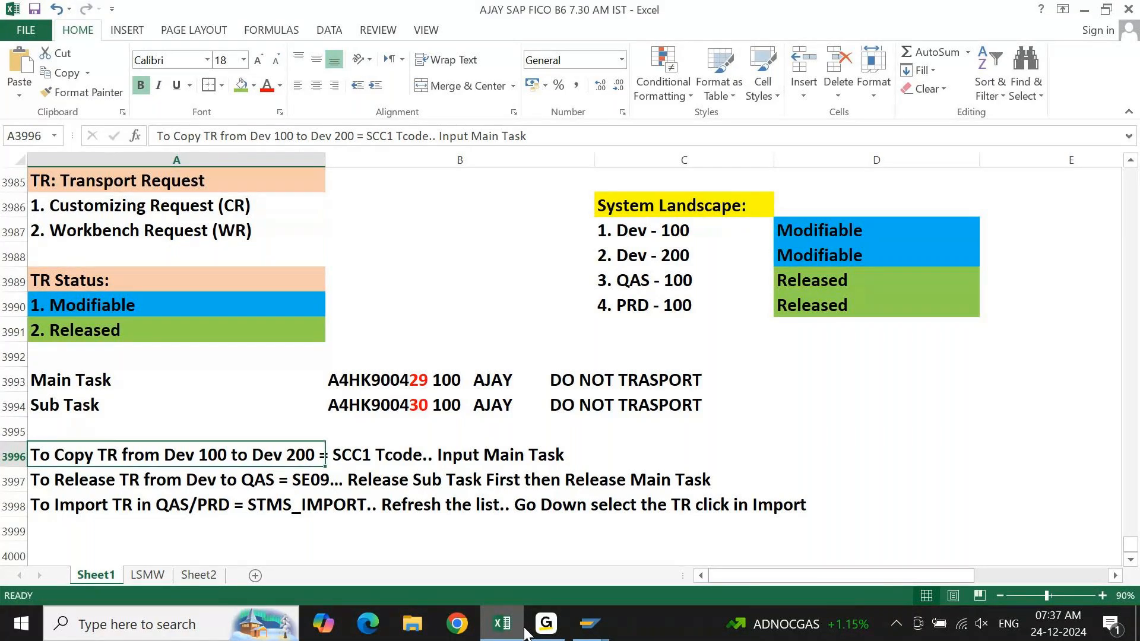
pyautogui.press('pageup')
pyautogui.press('pageup')
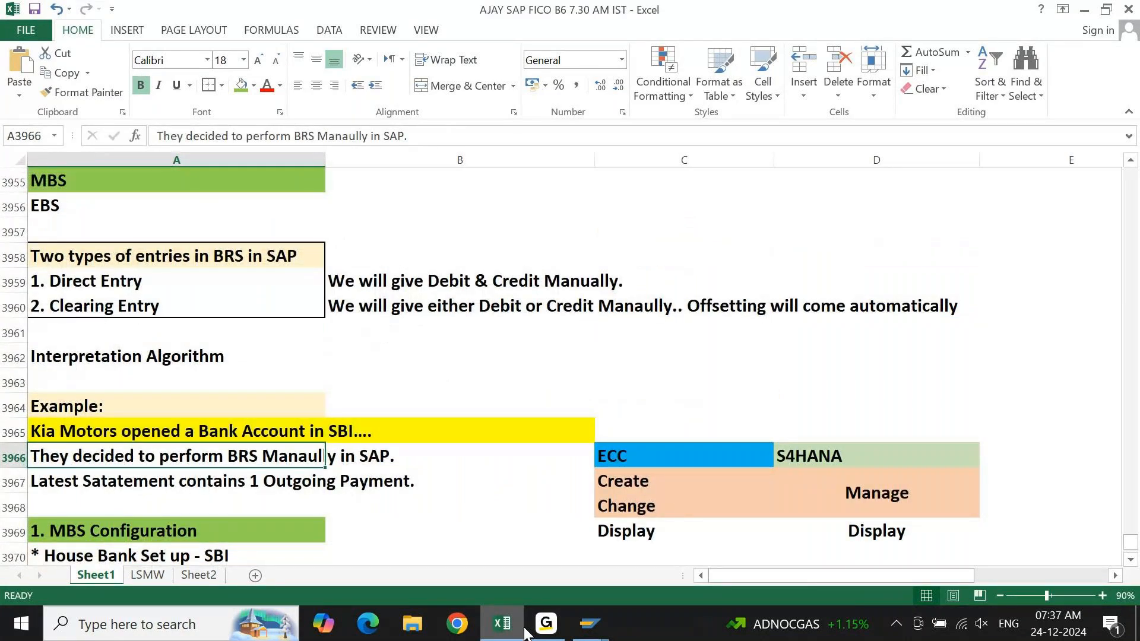
pyautogui.press('Up')
pyautogui.press('Up')
pyautogui.press('Down')
pyautogui.press('Down')
pyautogui.press('Down')
pyautogui.press('Down')
pyautogui.press('Down')
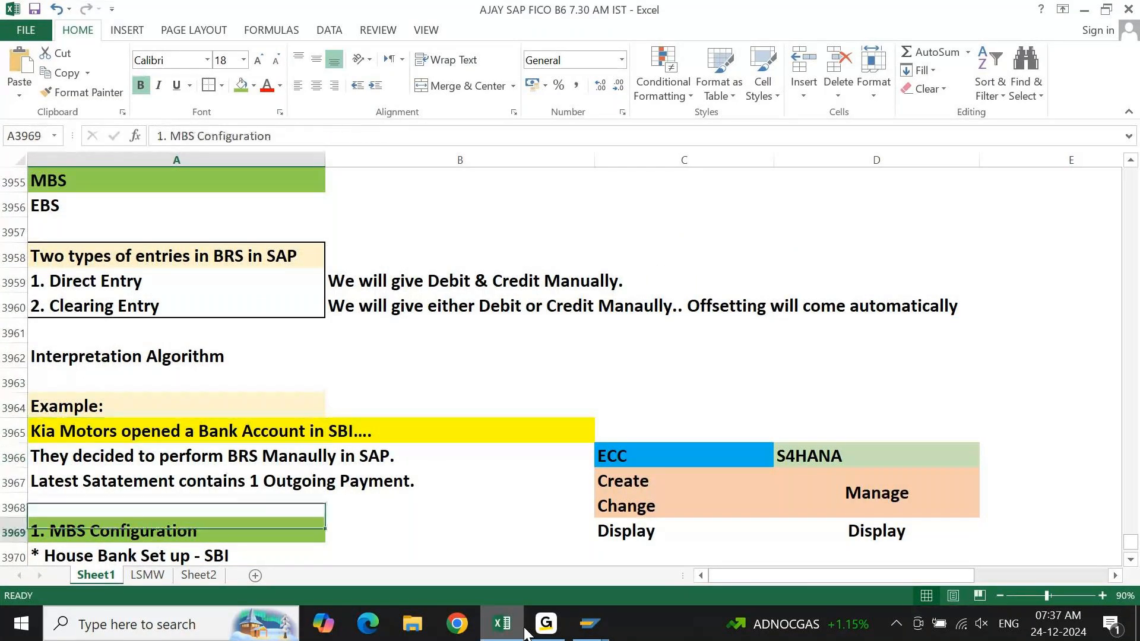
pyautogui.press('Down')
pyautogui.press('Down')
pyautogui.press('Down')
pyautogui.press('Down')
pyautogui.press('Down')
pyautogui.press('Down')
pyautogui.press('Down')
pyautogui.press('Down')
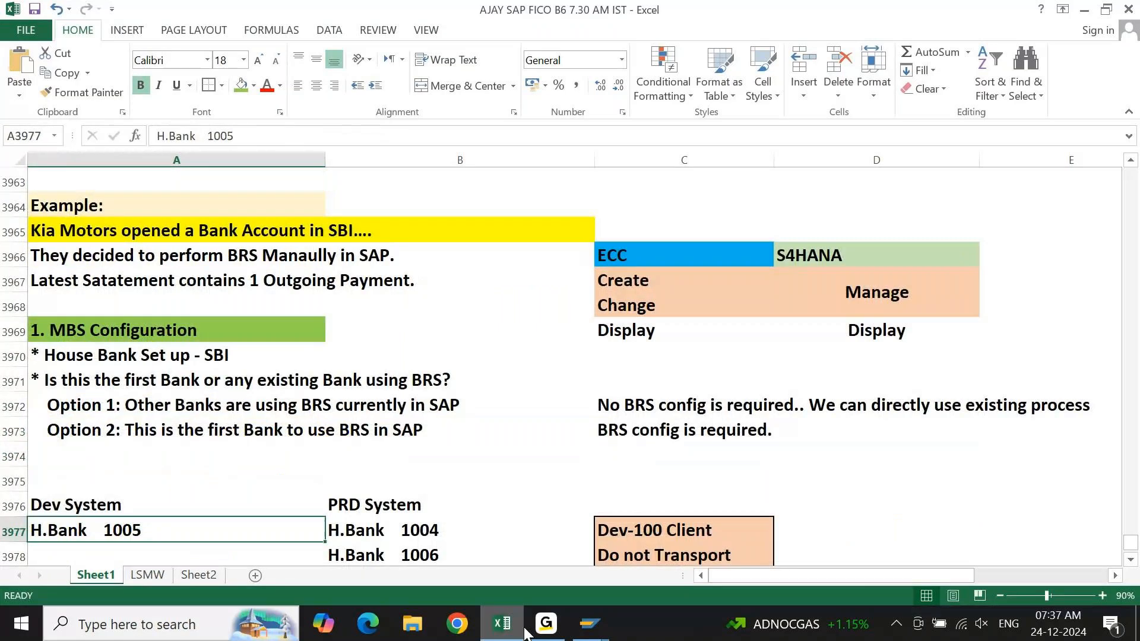
pyautogui.press('Down')
pyautogui.press('Down')
pyautogui.press('Down')
pyautogui.press('Down')
pyautogui.press('Down')
pyautogui.press('Down')
pyautogui.press('Down')
pyautogui.press('Down')
pyautogui.press('Down')
pyautogui.press('Down')
pyautogui.press('Down')
pyautogui.press('Down')
pyautogui.press('Down')
pyautogui.press('Down')
pyautogui.press('Down')
pyautogui.press('Down')
pyautogui.press('Down')
pyautogui.press('Down')
pyautogui.press('Down')
pyautogui.press('Down')
pyautogui.press('Up')
pyautogui.press('Up')
pyautogui.press('Up')
pyautogui.press('Up')
pyautogui.press('Up')
pyautogui.press('Up')
pyautogui.press('Up')
pyautogui.press('Up')
pyautogui.press('Up')
pyautogui.press('Up')
pyautogui.press('Up')
pyautogui.press('Up')
pyautogui.press('Up')
pyautogui.press('Up')
pyautogui.press('Up')
pyautogui.press('Up')
pyautogui.press('Up')
pyautogui.press('Up')
pyautogui.press('Up')
pyautogui.press('Up')
pyautogui.press('Up')
pyautogui.press('Up')
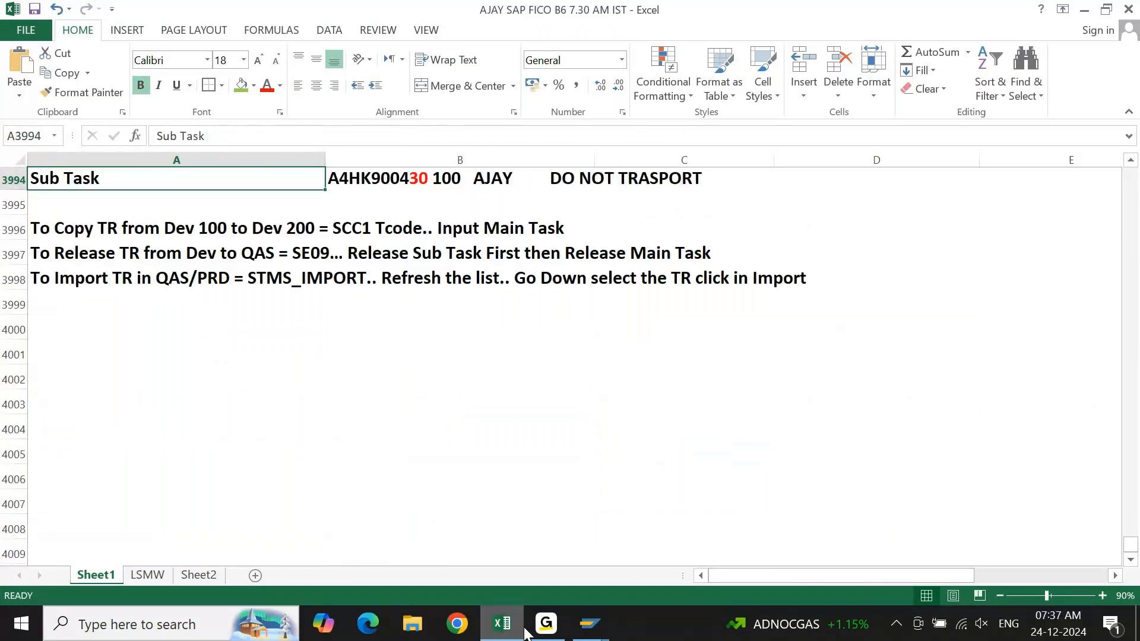
pyautogui.click(572, 625)
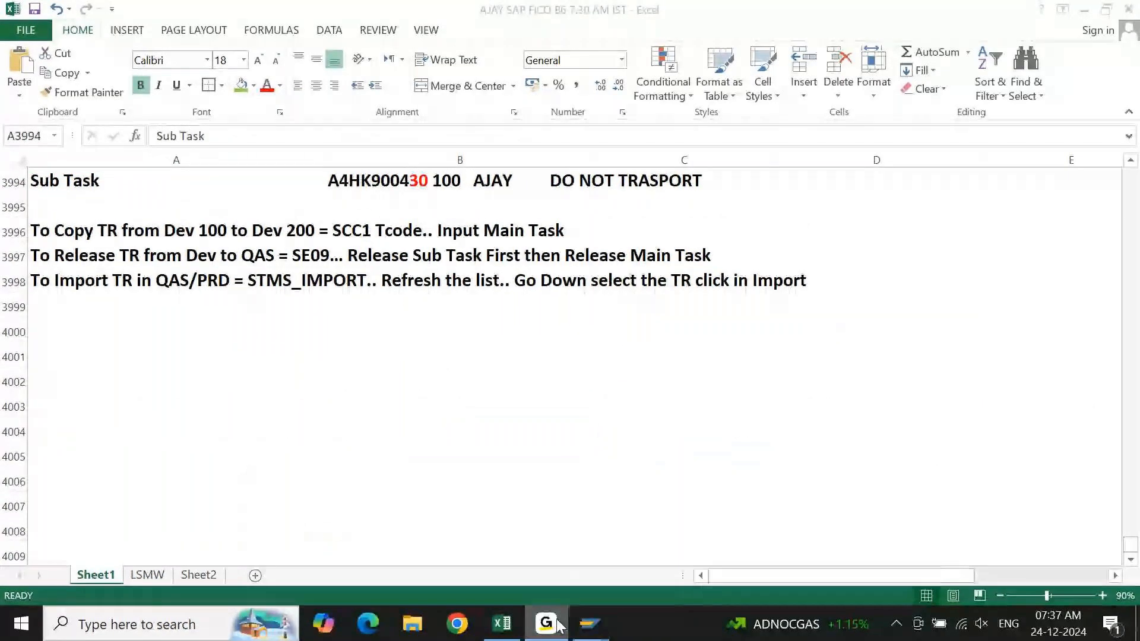